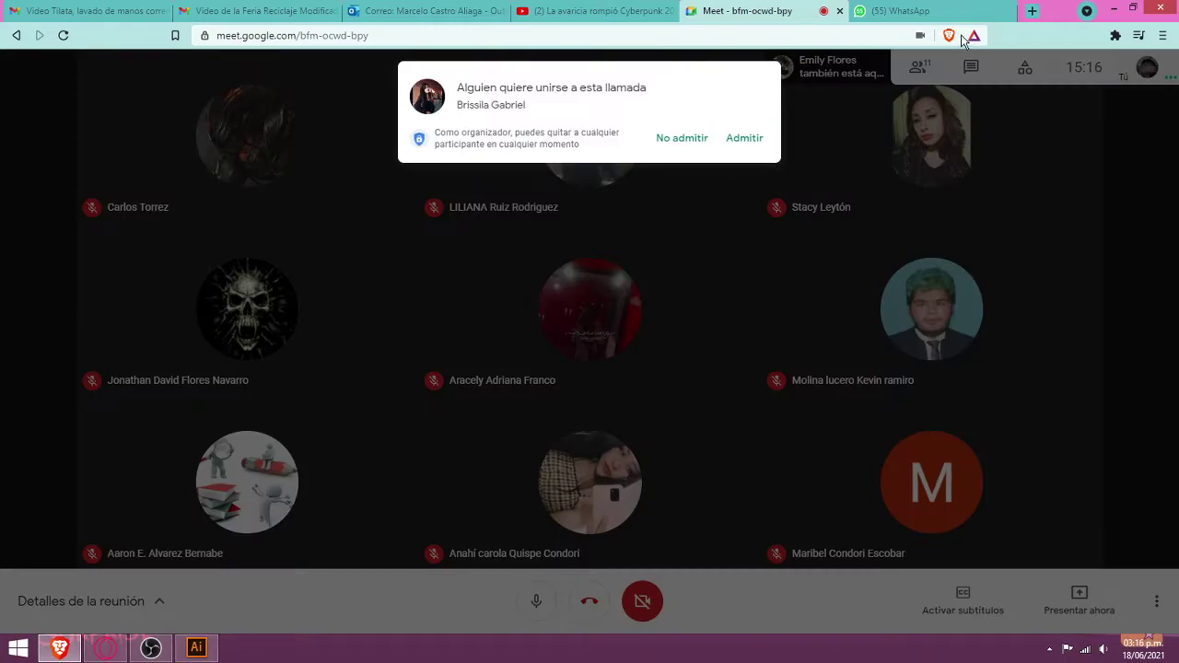
- Admit the people who ask to join the Google Meet call
left_click(740, 137)
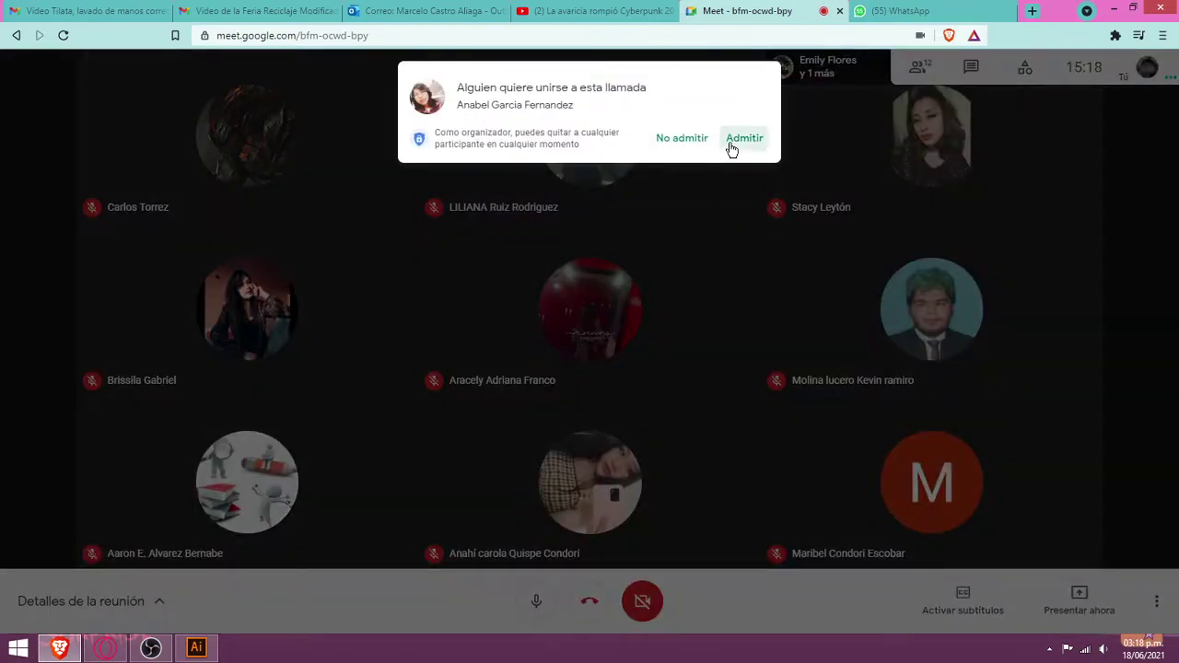
left_click(742, 139)
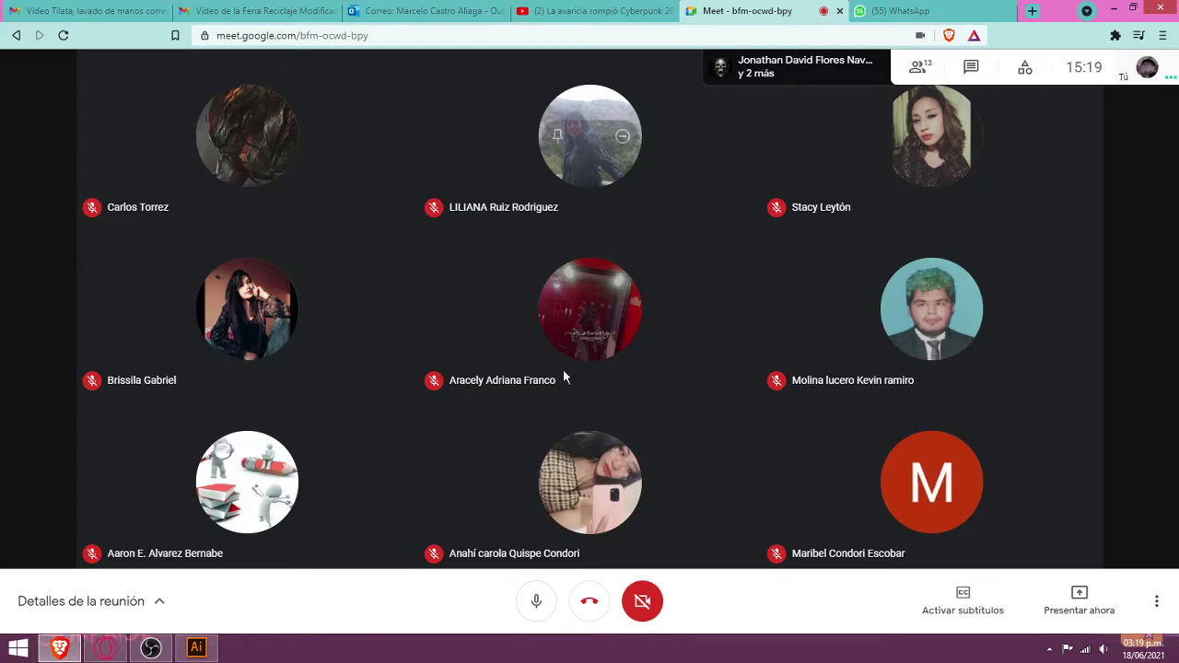
- Mute the microphone in the call and turn it back on
mouse_move(572, 361)
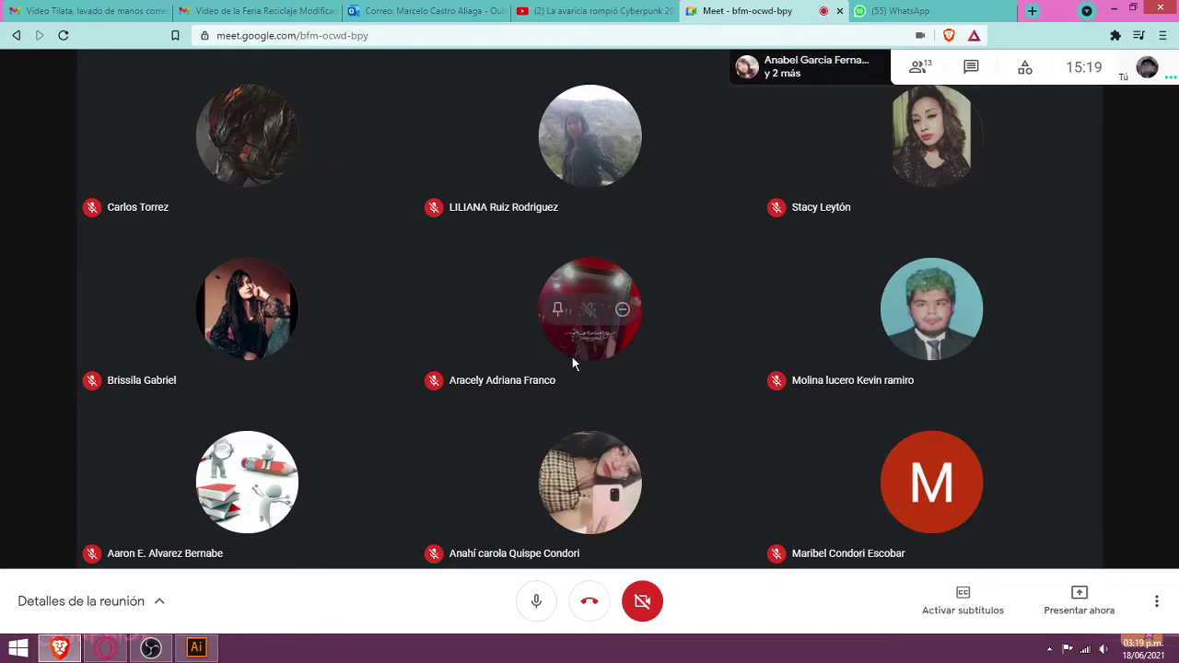
mouse_move(204, 650)
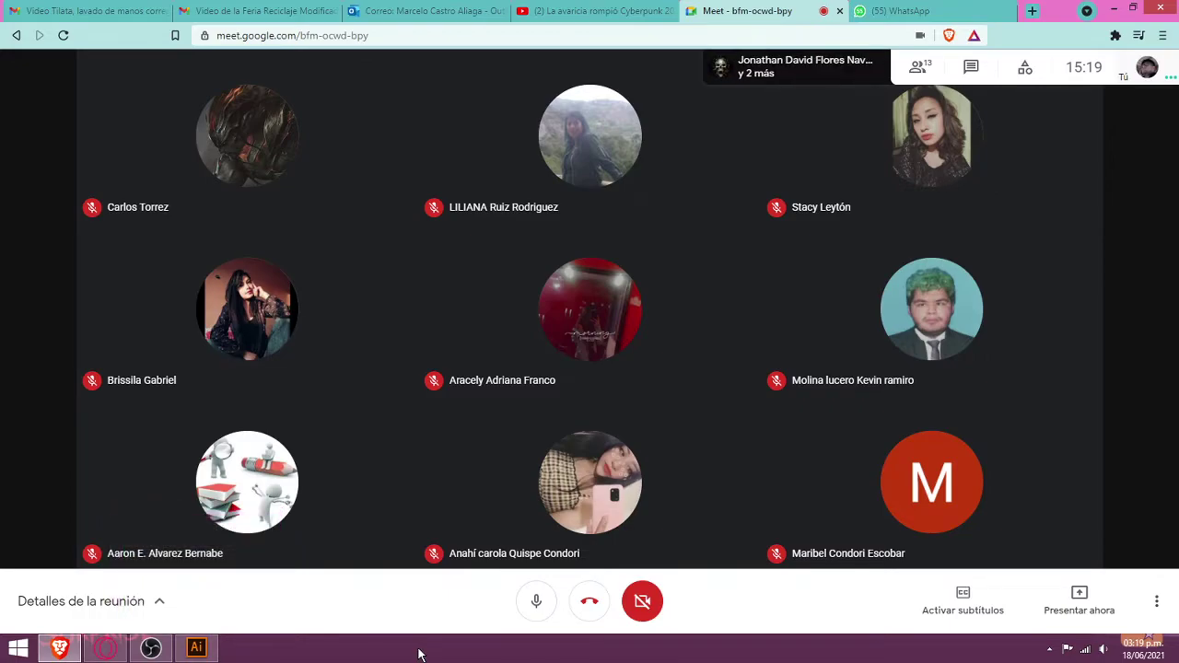
left_click(536, 600)
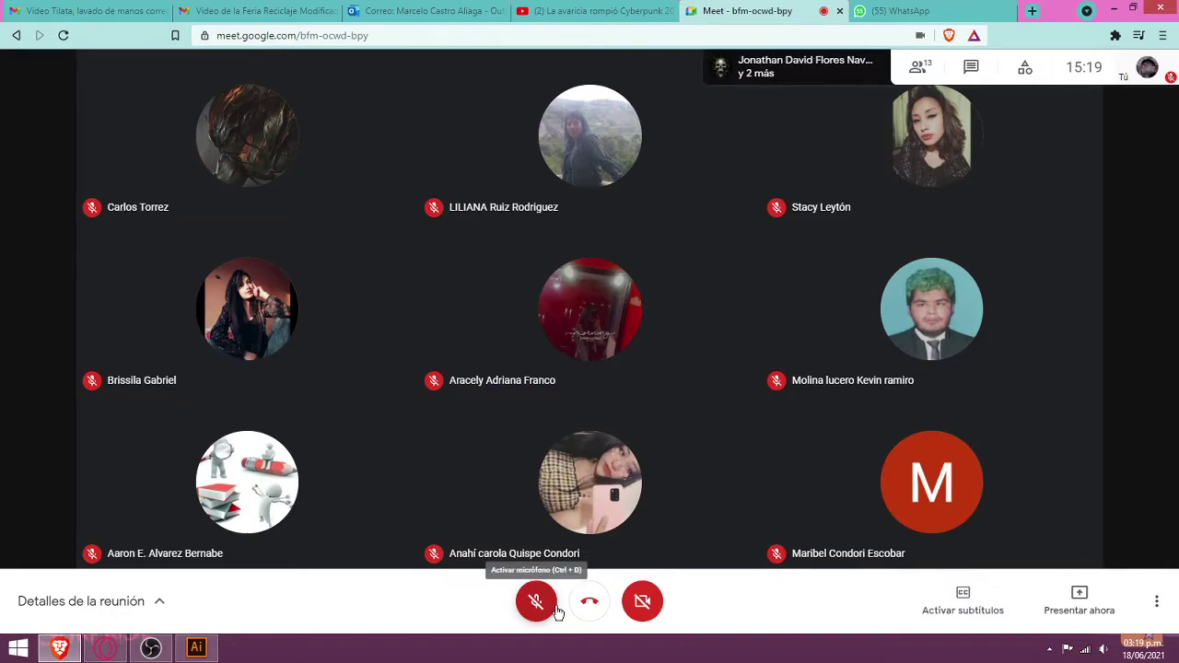
left_click(536, 601)
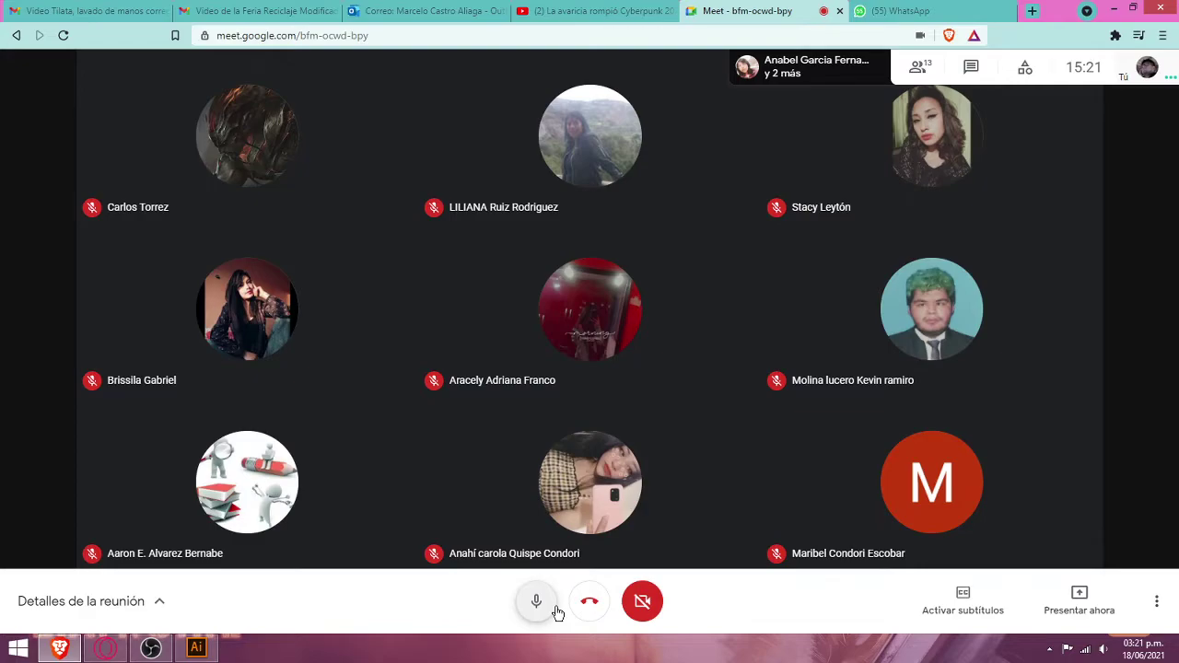
- Present the entire screen to everyone in the meeting
left_click(1077, 599)
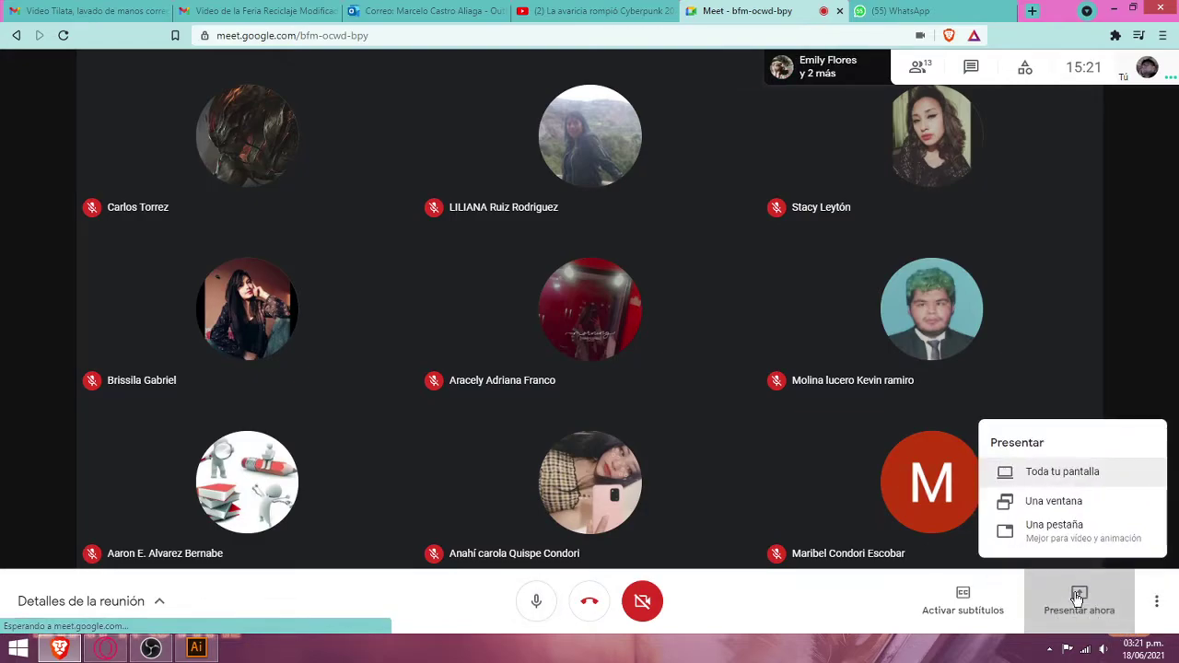
left_click(1055, 487)
left_click(608, 269)
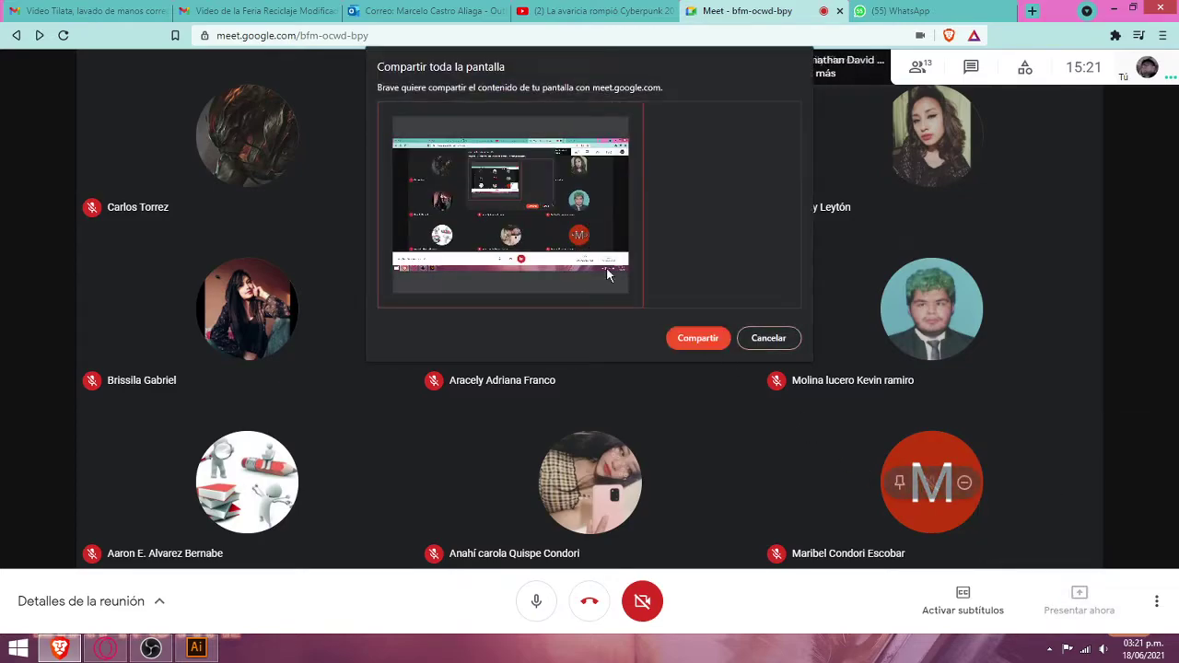
left_click(698, 339)
- Switch to Illustrator and create a new document from the landscape Carta preset, 279,4 x 215,9 mm
left_click(195, 648)
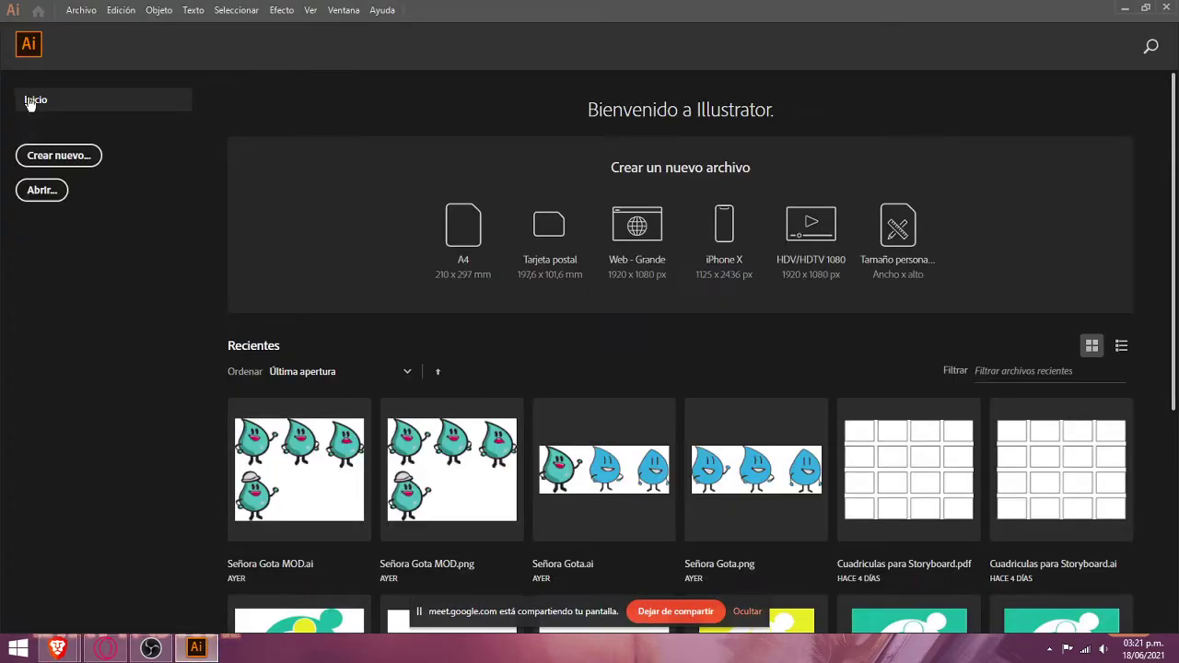
left_click(82, 10)
left_click(273, 116)
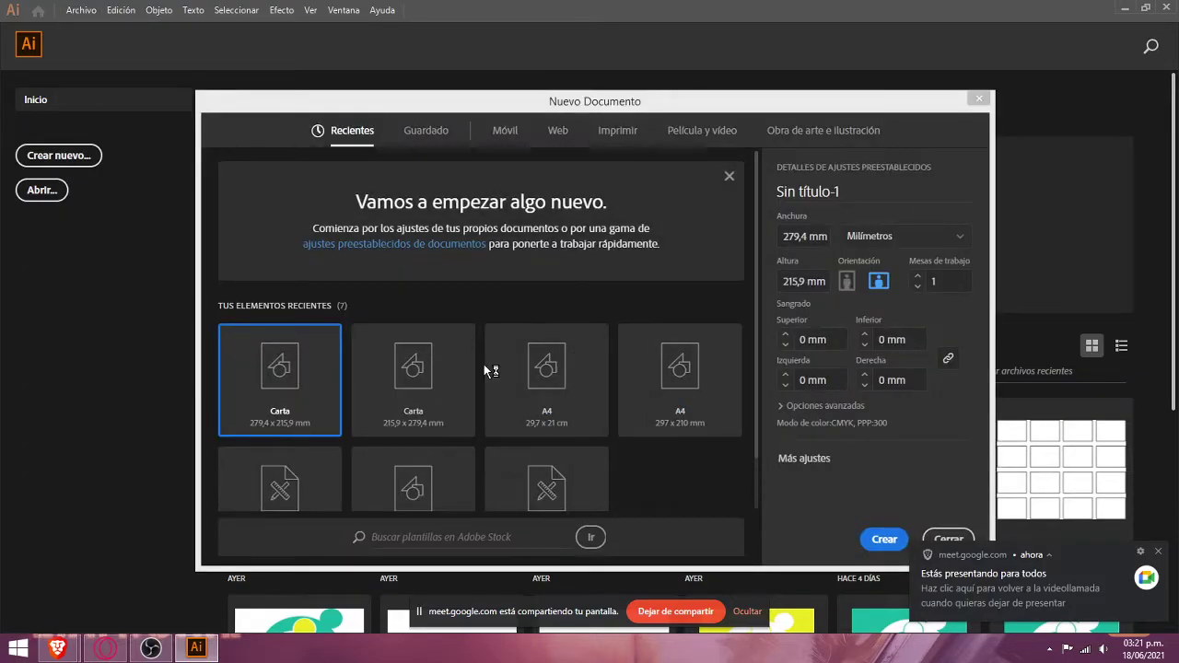
left_click(947, 539)
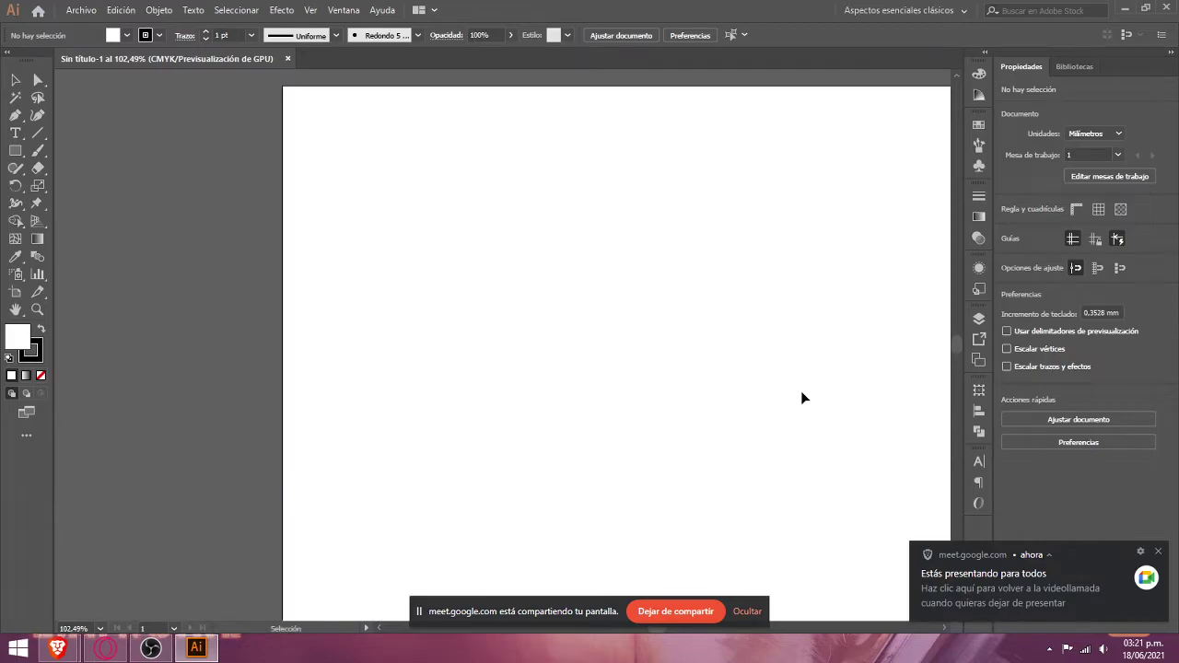
- Draw a square about 74.4 mm wide near the artboard's upper-left corner
key("ctrl+1")
left_click_drag(427, 287, 465, 336)
left_click_drag(466, 295, 447, 330)
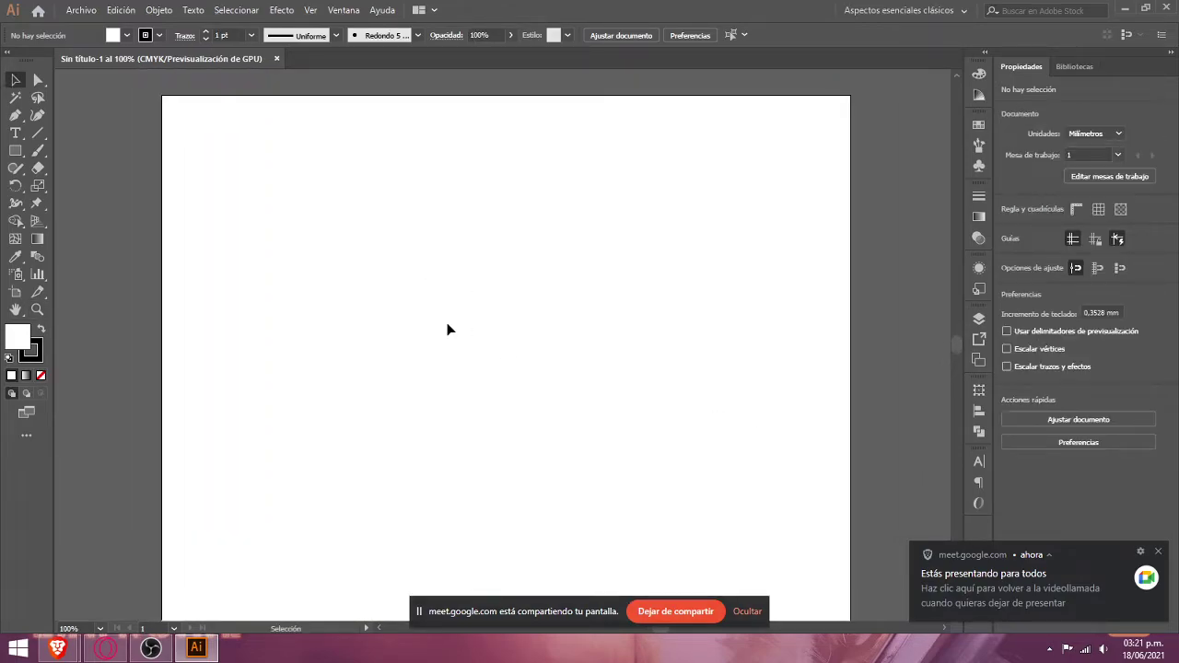
left_click(11, 155)
left_click_drag(201, 137, 384, 319)
key("v")
left_click(487, 297)
- Remove the square's stroke and fill the shape with the dark red swatch
left_click(258, 247)
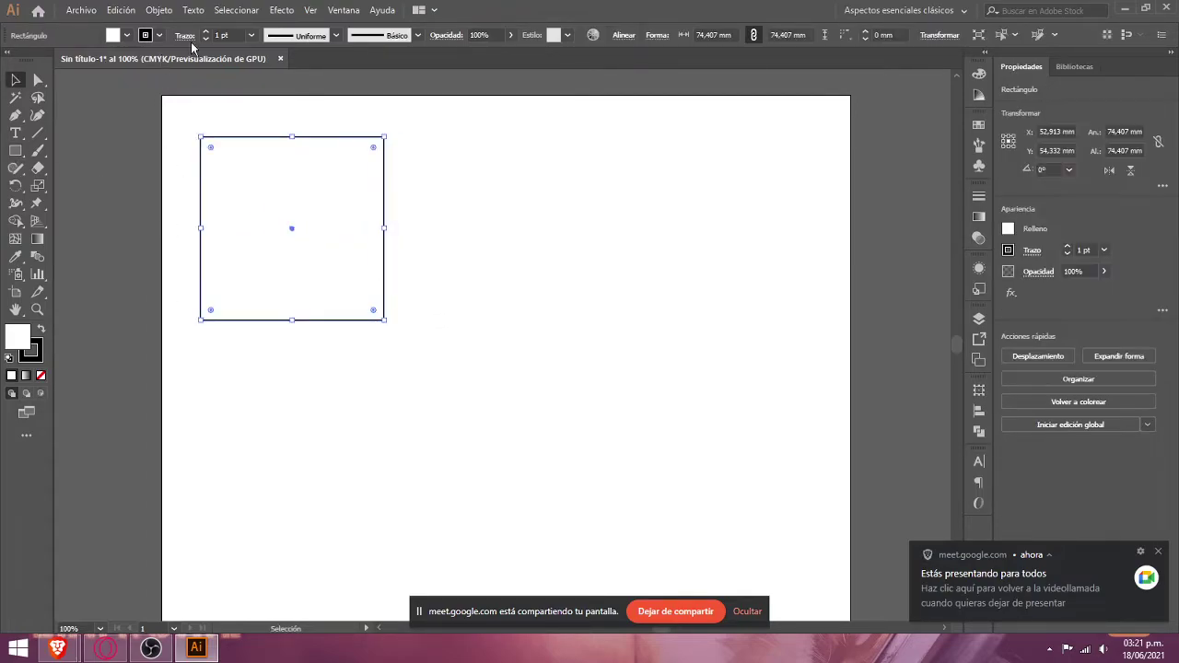
left_click(158, 35)
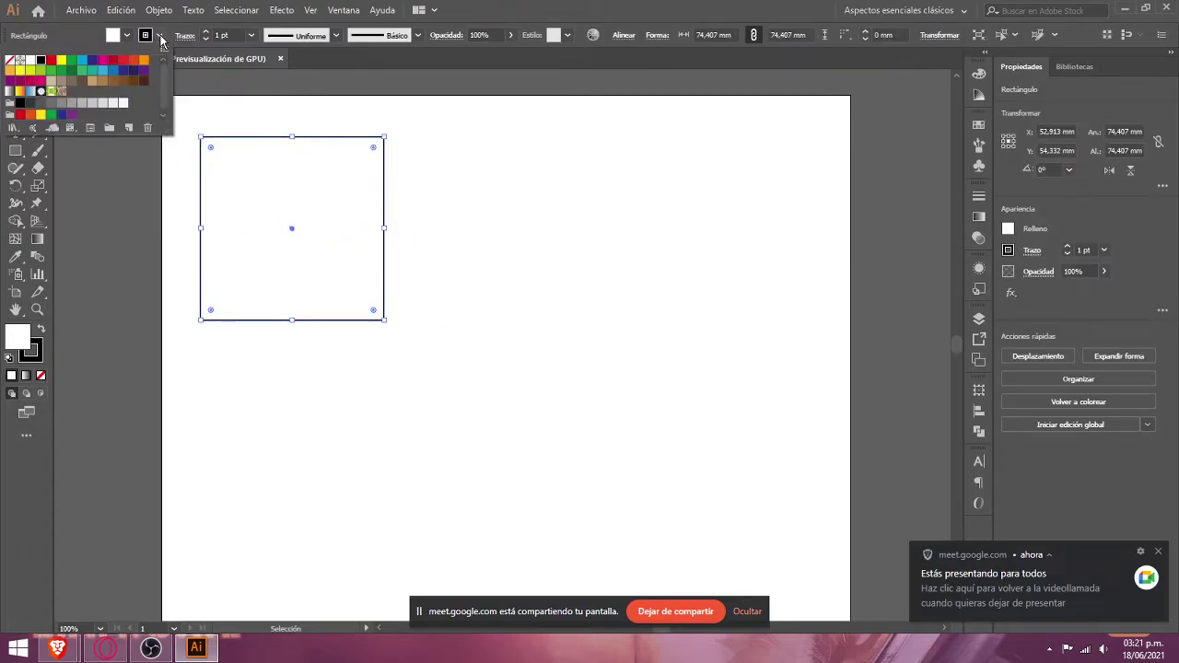
left_click(10, 60)
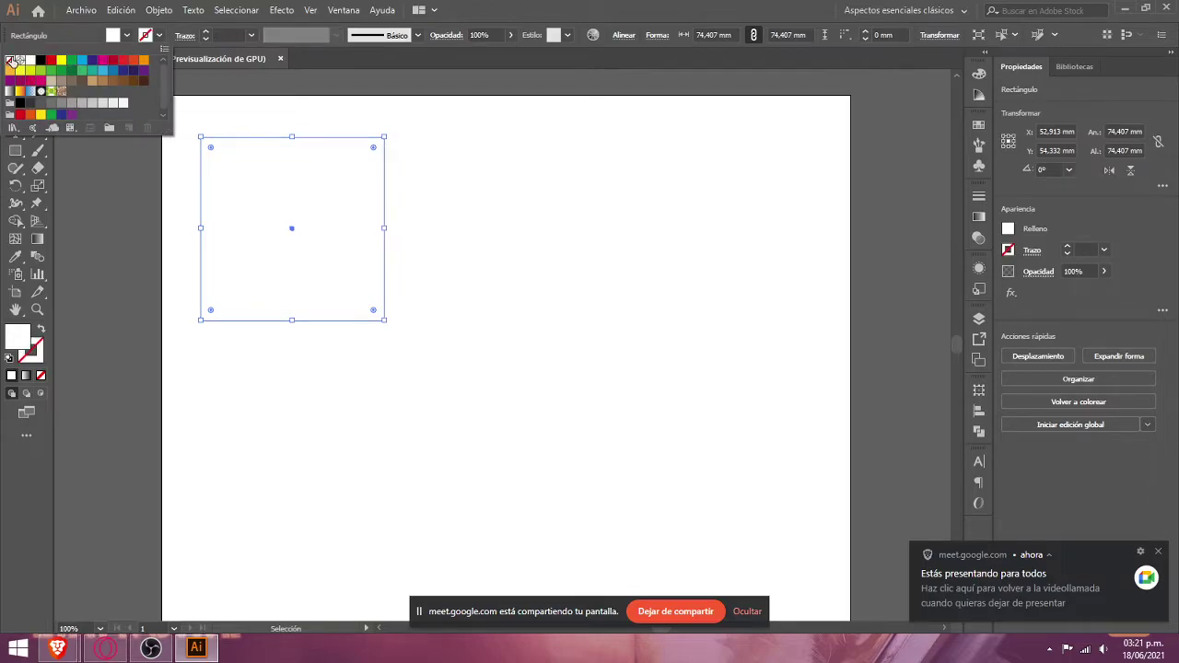
left_click(109, 69)
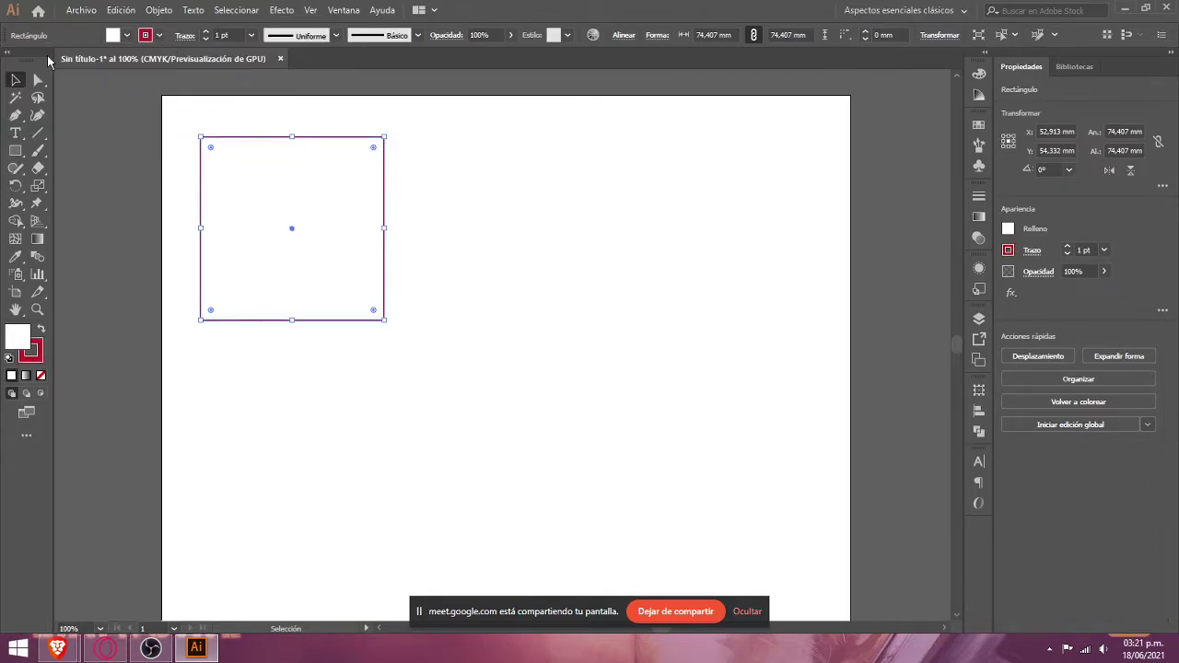
left_click(158, 35)
left_click(10, 60)
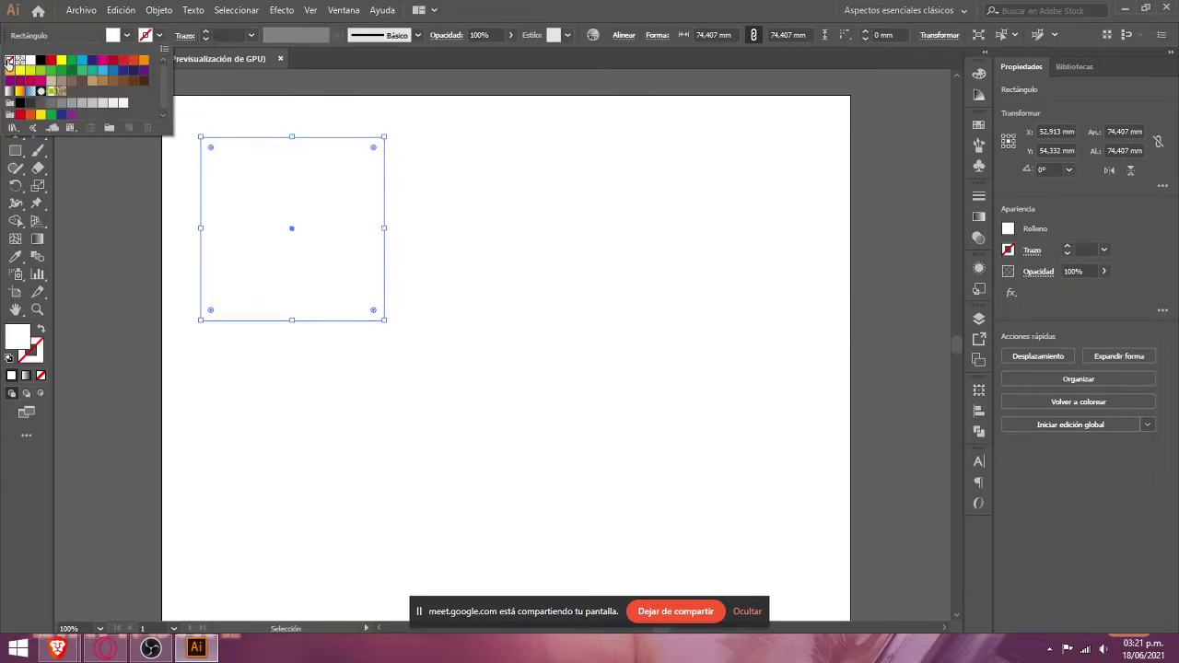
left_click(126, 35)
left_click(113, 61)
left_click(555, 292)
- Duplicate the red square about 95 mm to the right, level with the original
left_click_drag(590, 300, 582, 315)
left_click(322, 258)
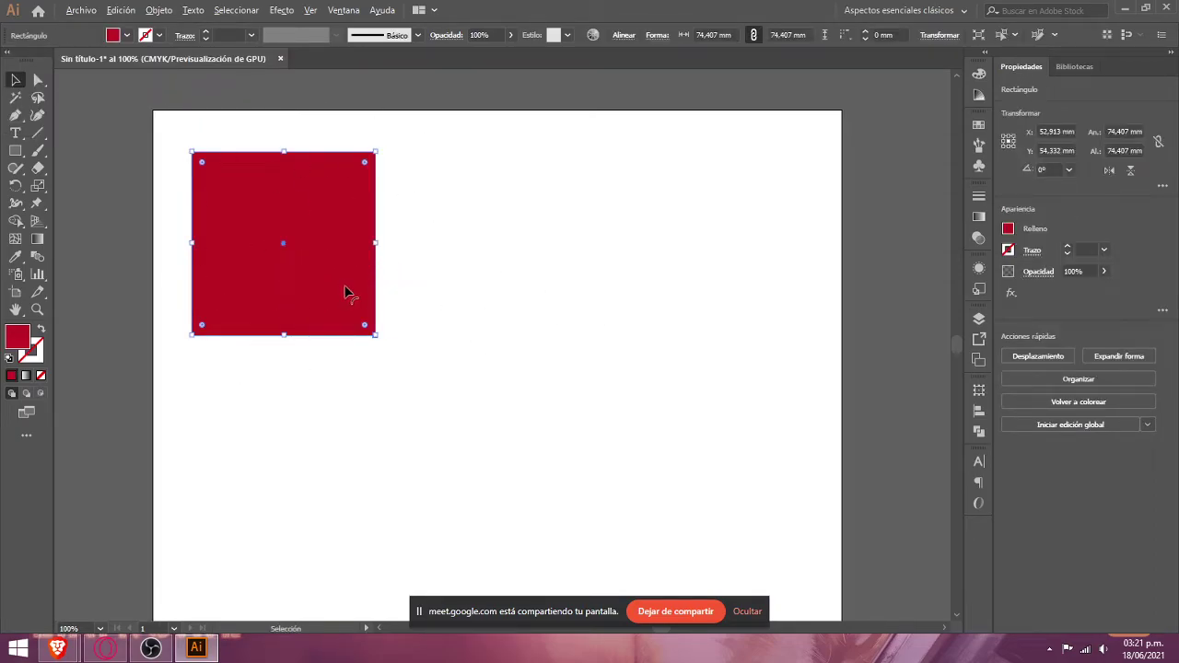
left_click_drag(325, 294, 553, 292)
left_click(560, 384)
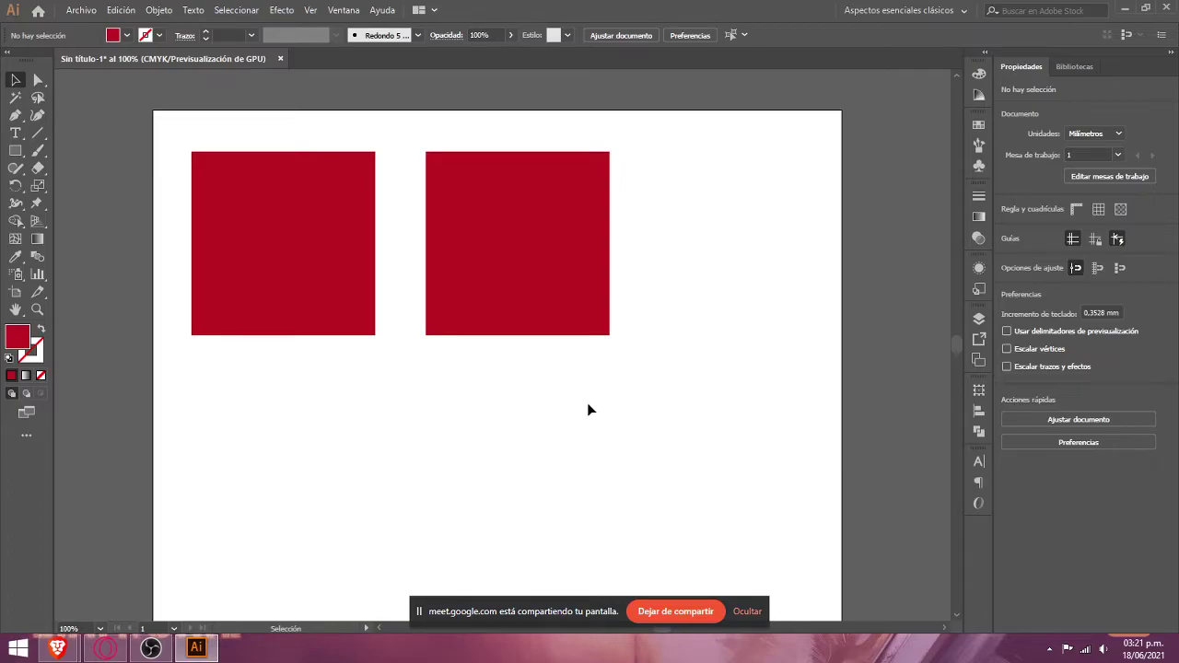
- Adjust the Brave Browser level in the system volume mixer, close the mixer and raise the system volume
right_click(1104, 649)
left_click(1108, 564)
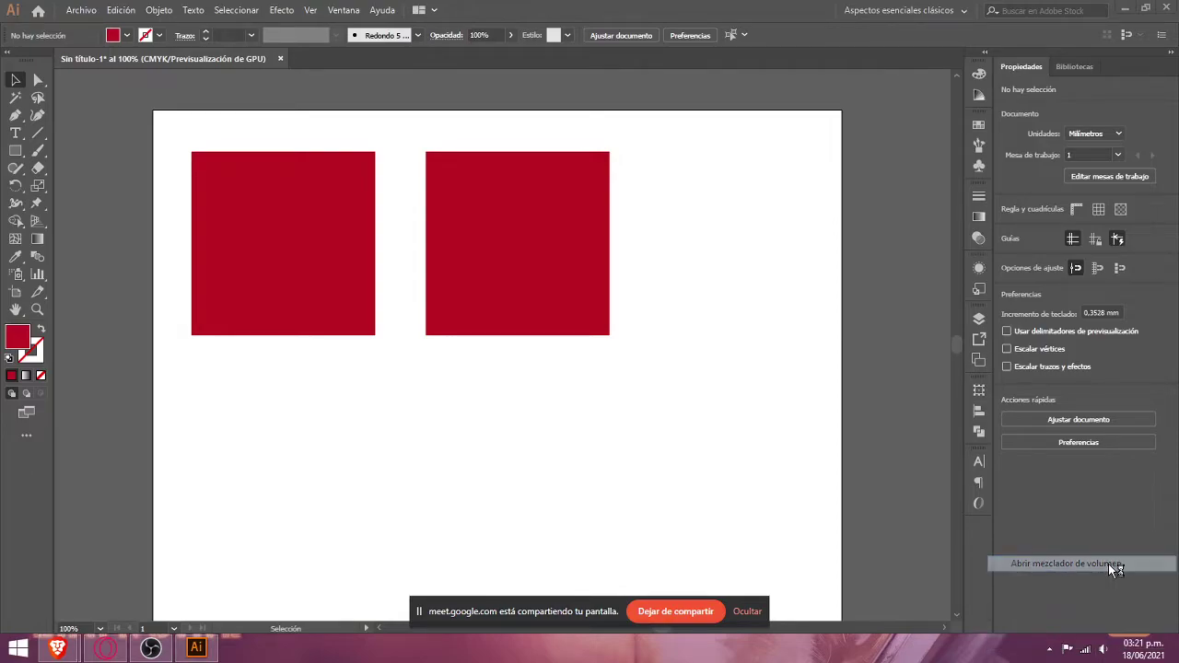
mouse_move(1033, 561)
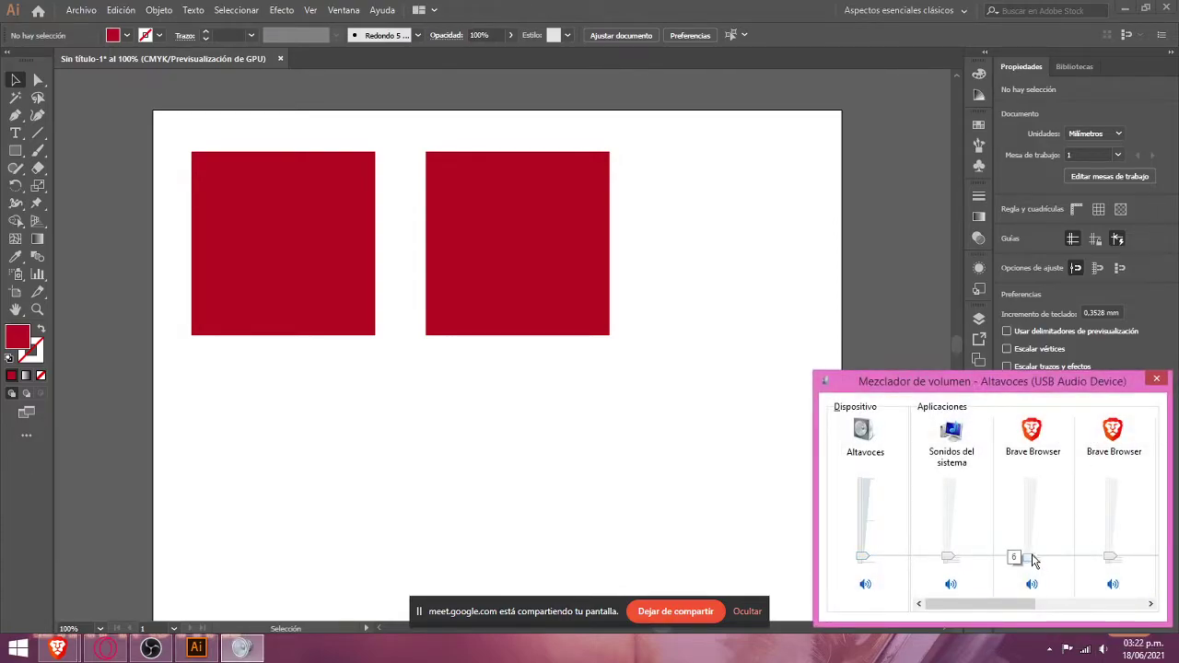
left_click(1030, 558)
left_click(1155, 381)
key("XF86AudioRaiseVolume")
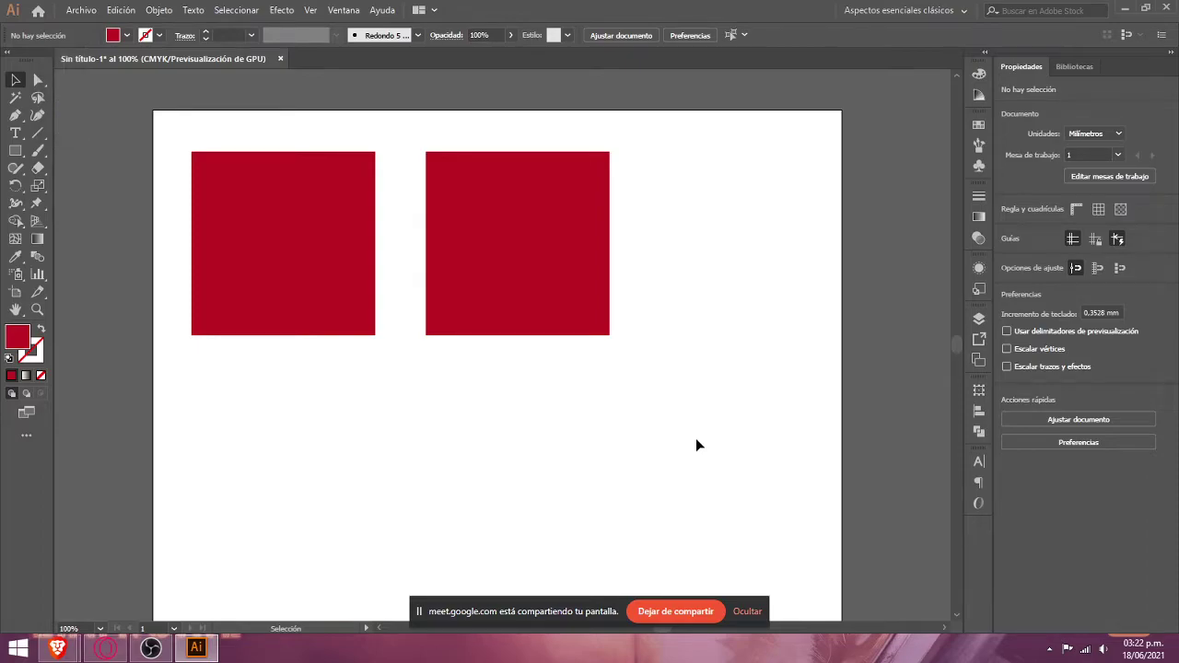
- Select the left red square with a selection marquee and clear the selection
key("space")
left_click_drag(535, 423, 615, 461)
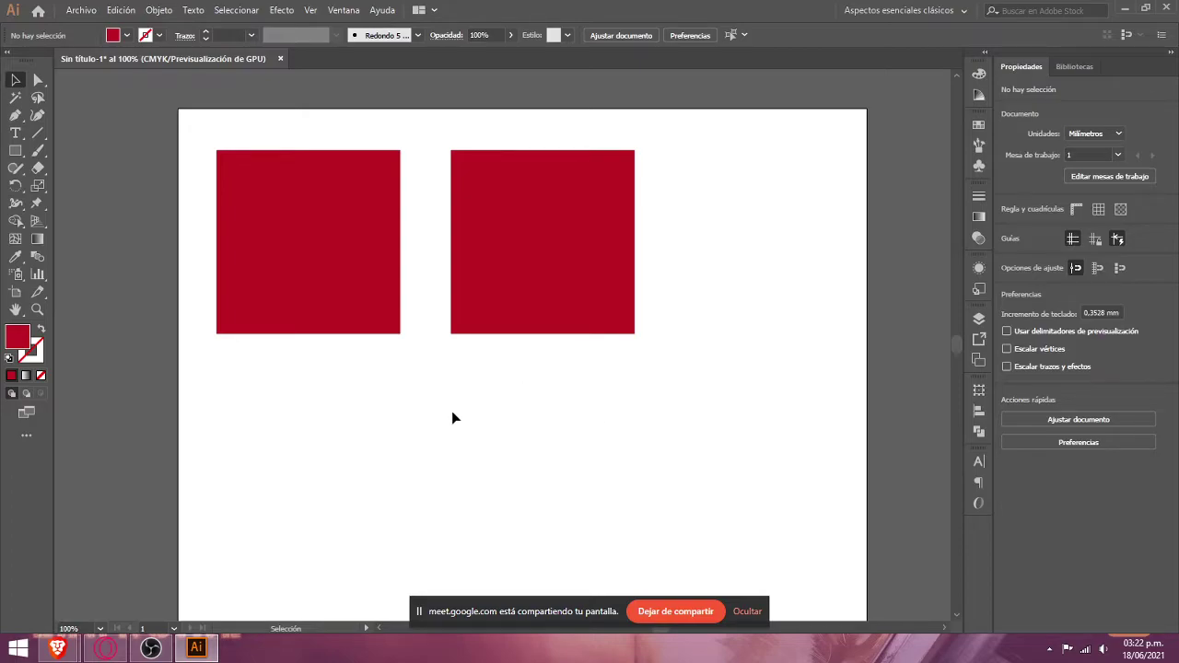
left_click_drag(133, 108, 365, 361)
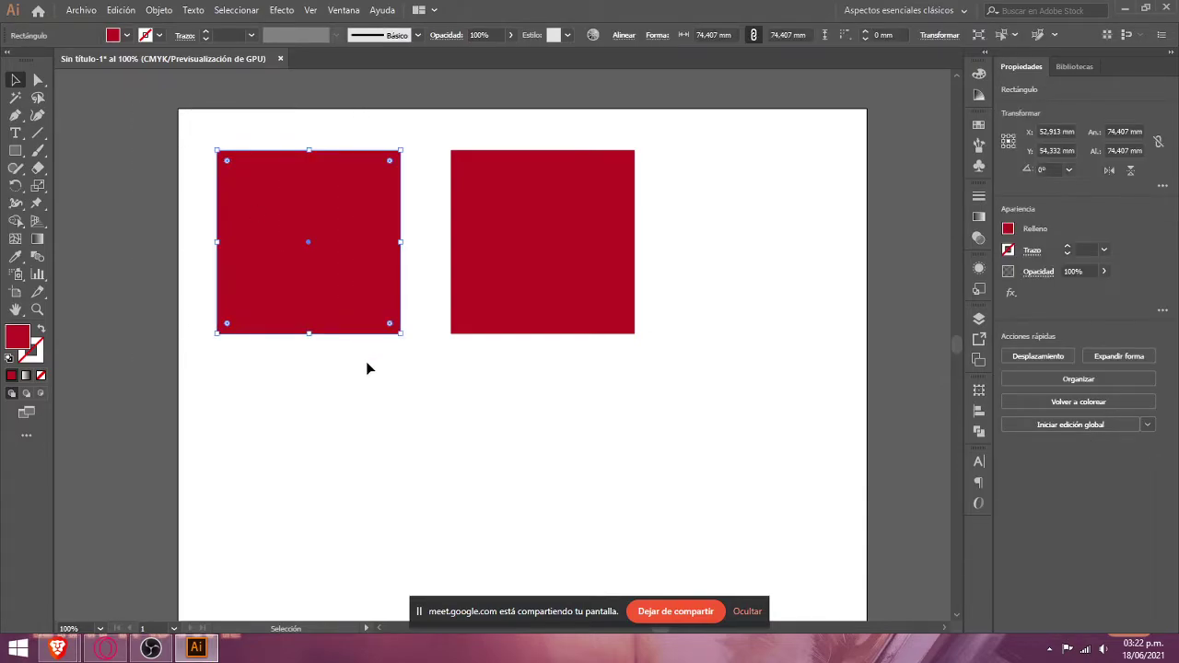
left_click(366, 361)
left_click_drag(340, 350, 337, 345)
mouse_move(112, 652)
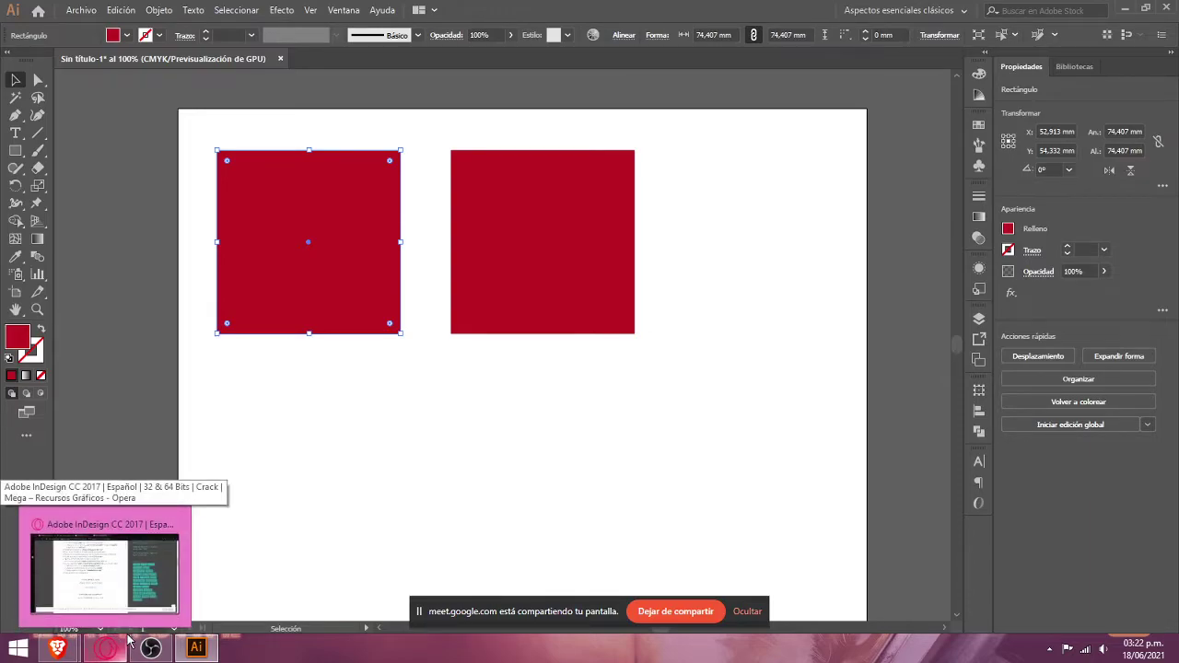
left_click(722, 421)
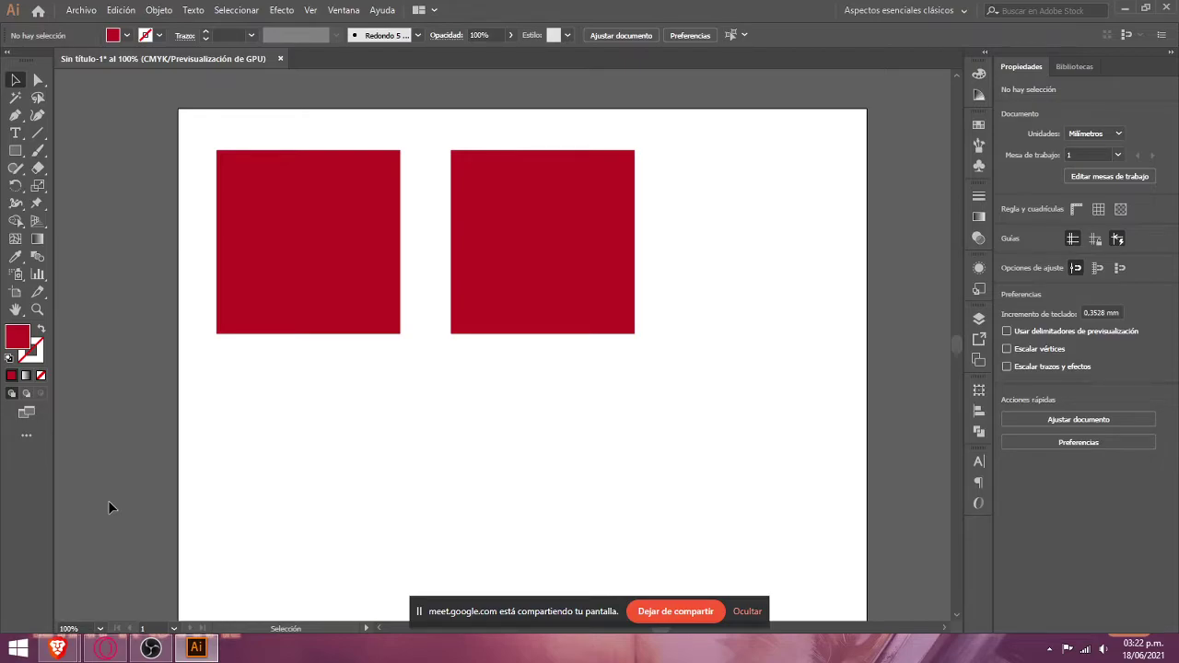
- Switch to the Google Meet call, admit the person waiting to join and return to Illustrator
mouse_move(126, 651)
mouse_move(57, 648)
left_click(89, 597)
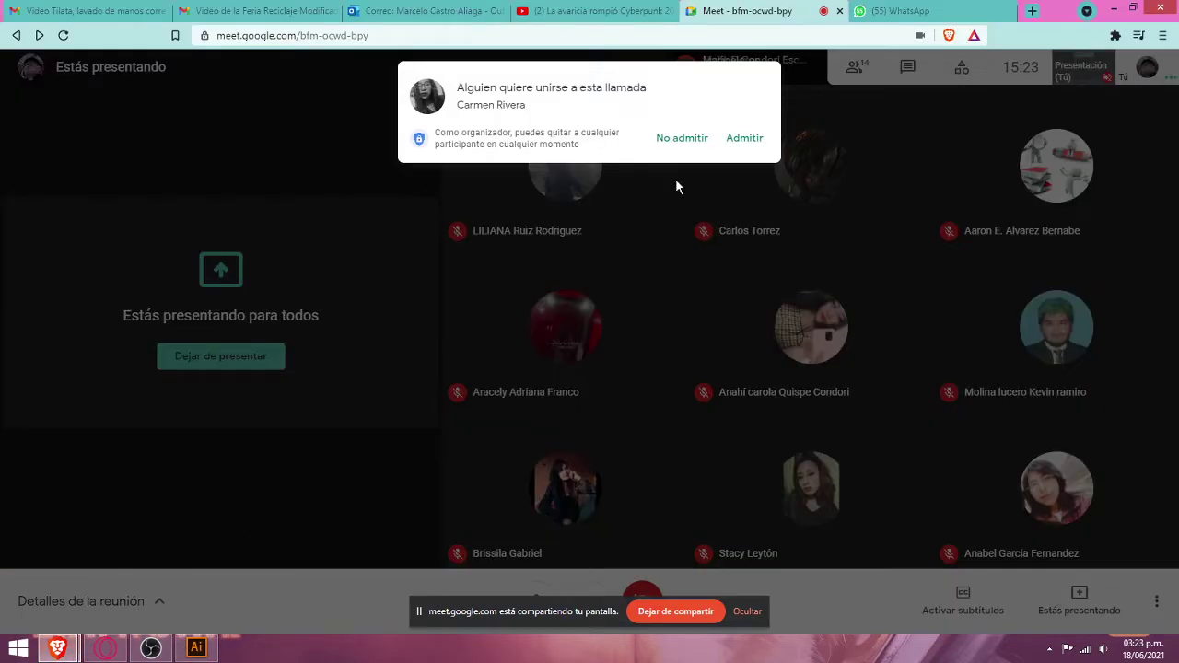
left_click(741, 143)
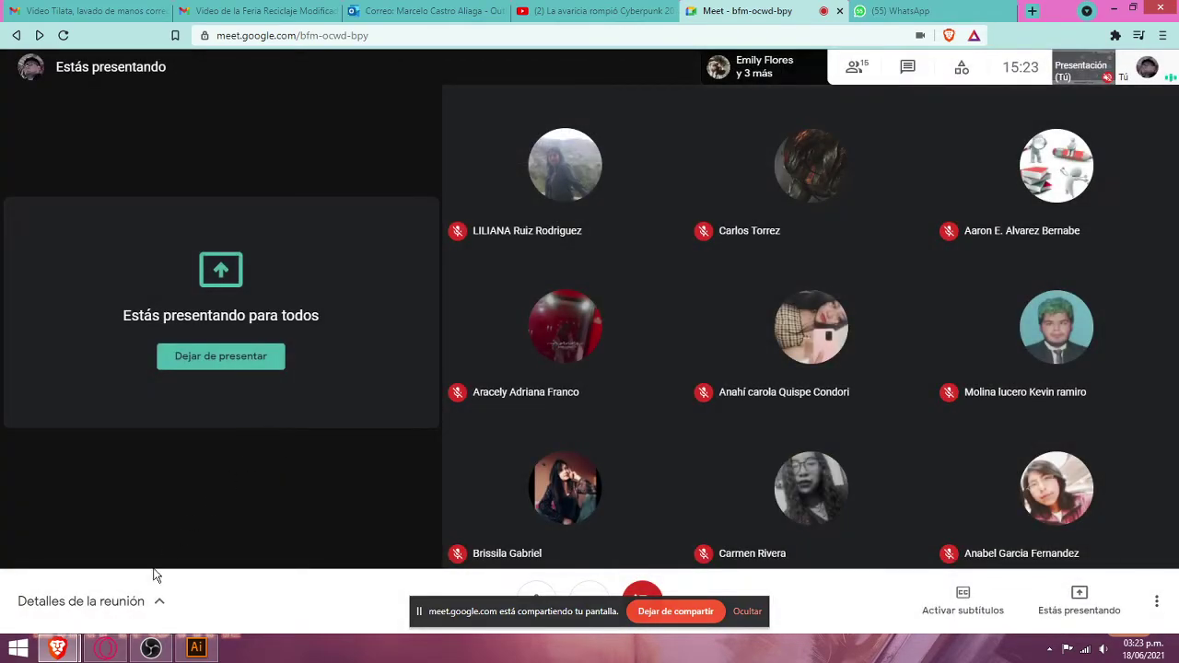
left_click(195, 647)
- Select the right red square, first with a marquee and again directly, and clear the selection
left_click_drag(762, 409, 452, 130)
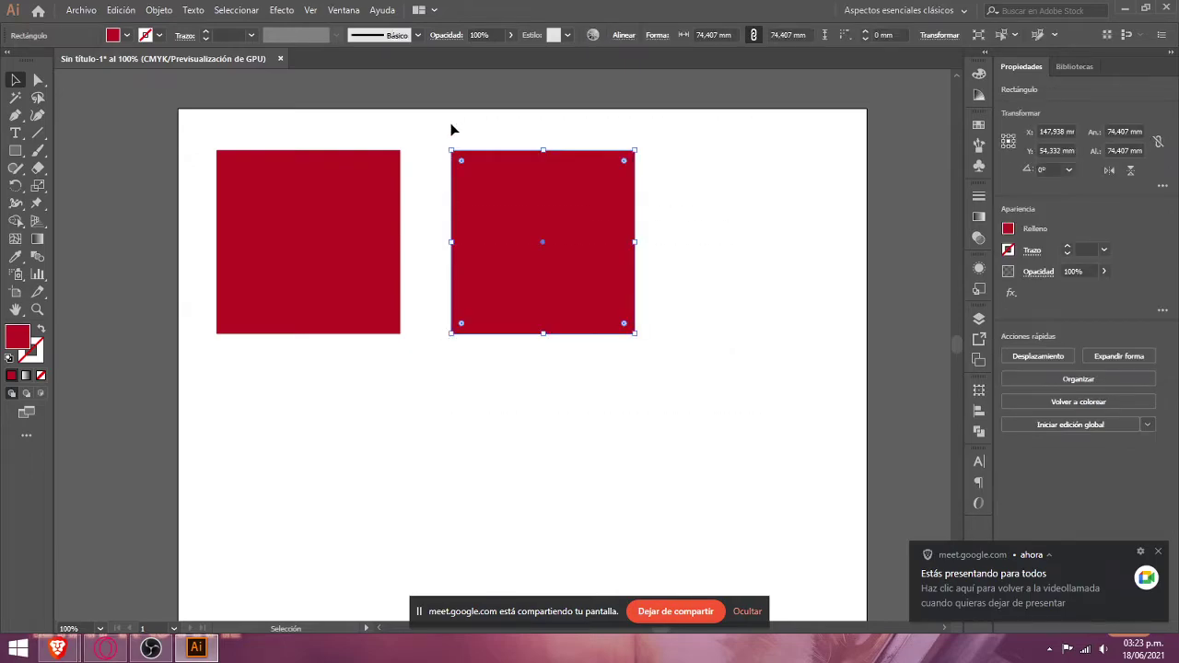
left_click(455, 131)
left_click(488, 179)
left_click(765, 400)
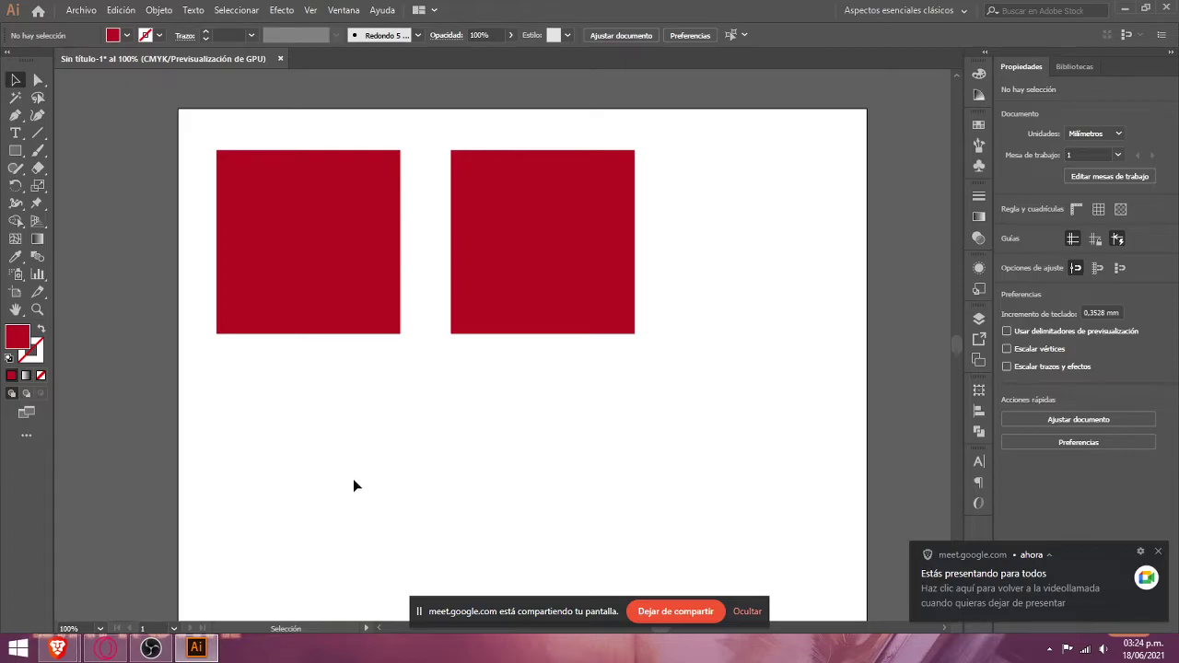
- Demonstrate selecting the left and right squares alternately, by marquee and directly, and finish with nothing selected
left_click_drag(353, 479, 165, 258)
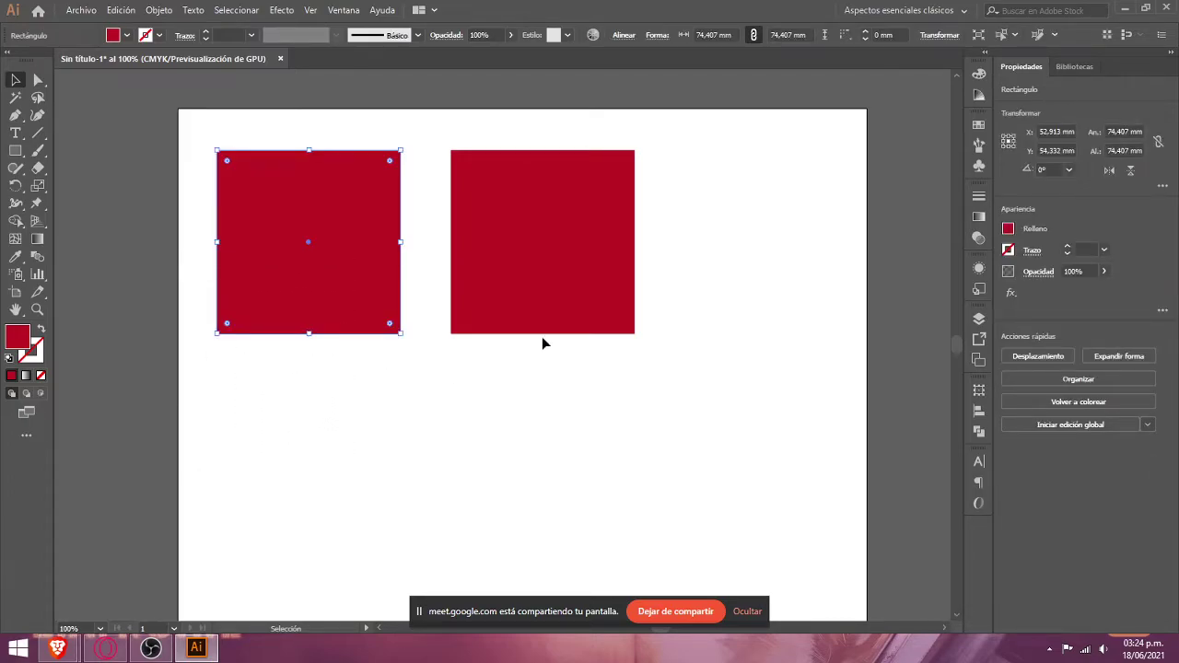
left_click(560, 228)
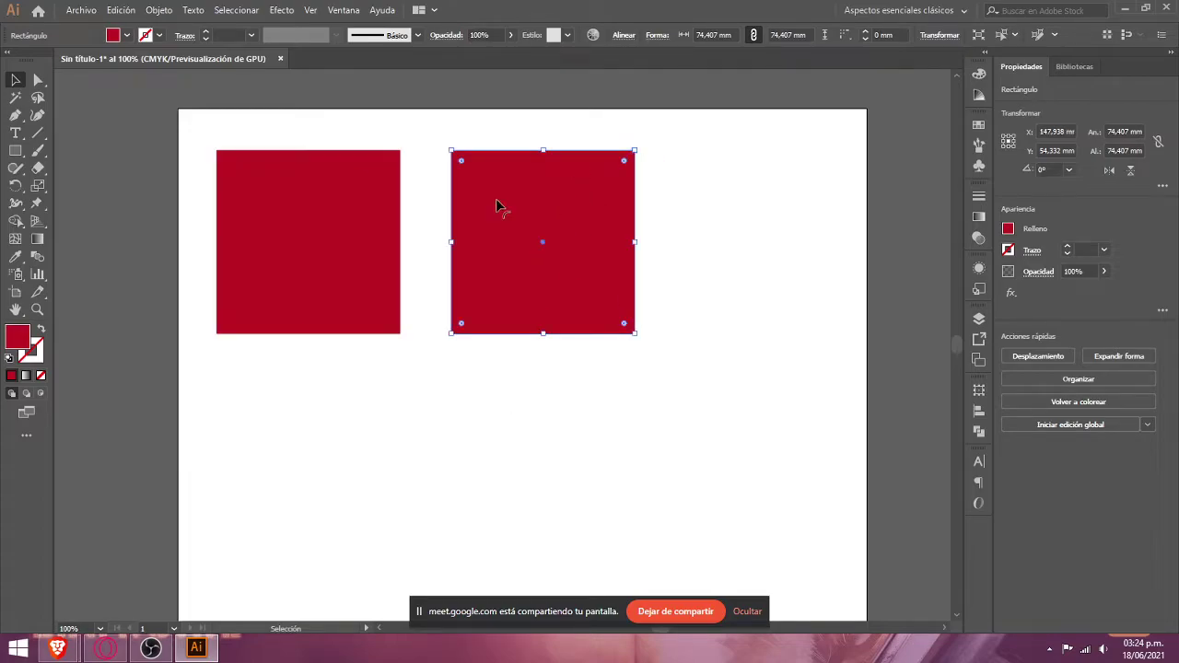
left_click(348, 398)
left_click_drag(419, 478, 426, 404)
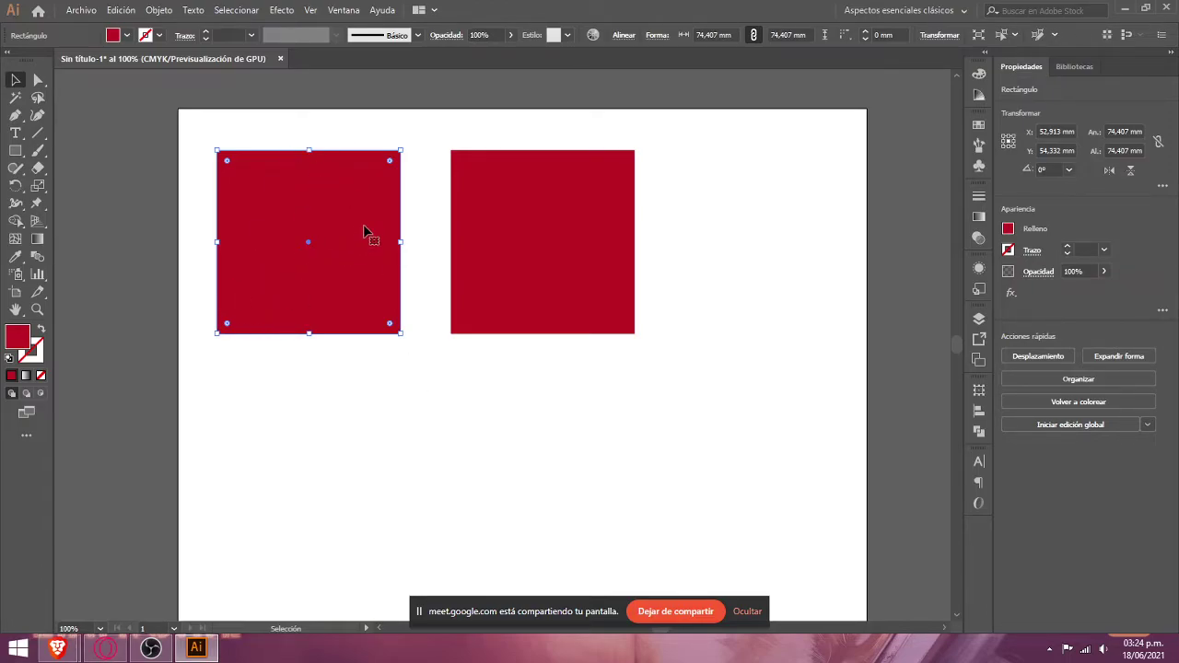
left_click(367, 443)
left_click(324, 221)
left_click(596, 219)
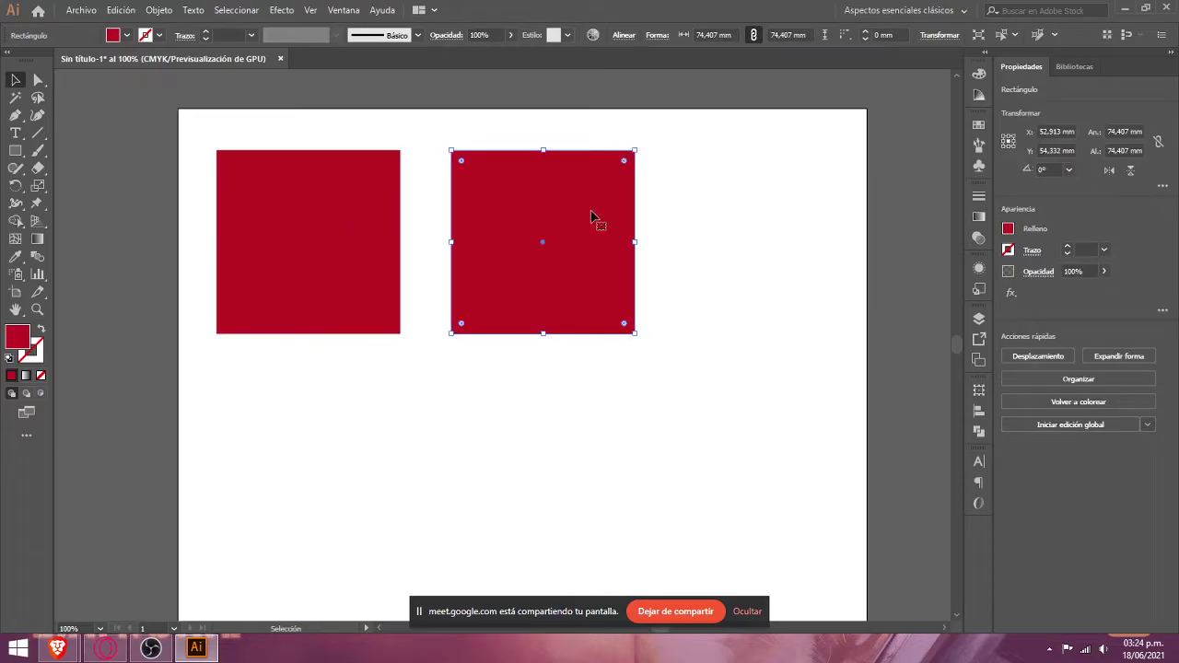
left_click(318, 201)
left_click(510, 419)
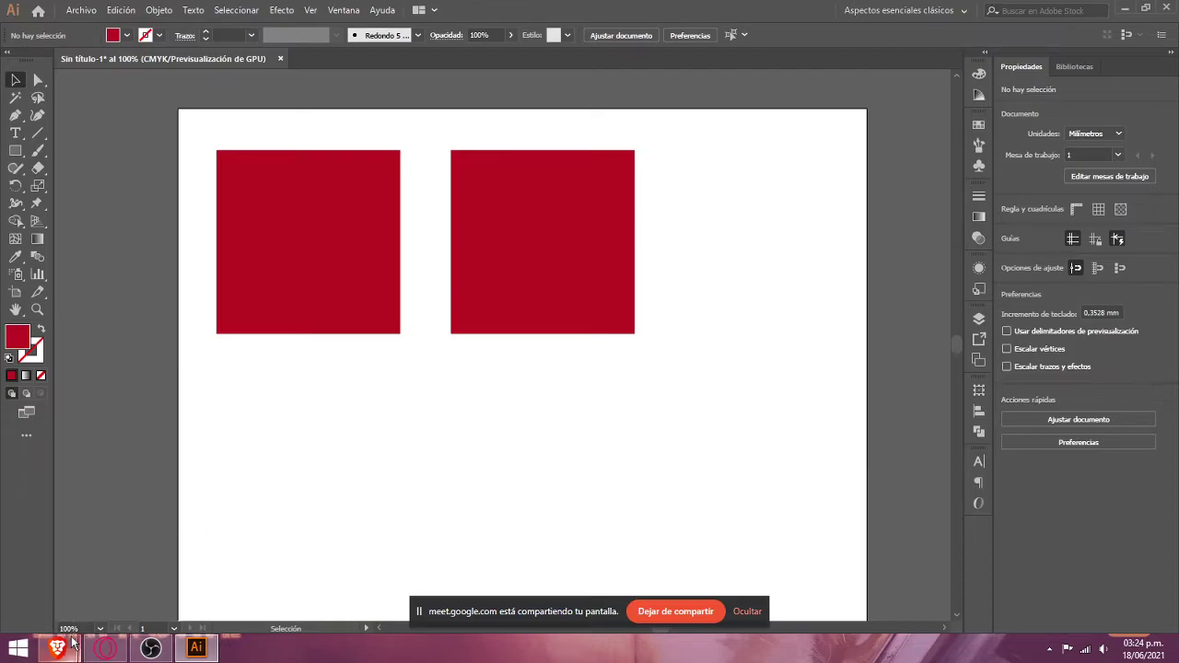
- Check the Google Meet call, return to Illustrator and dismiss the meeting notification
mouse_move(57, 648)
left_click(113, 574)
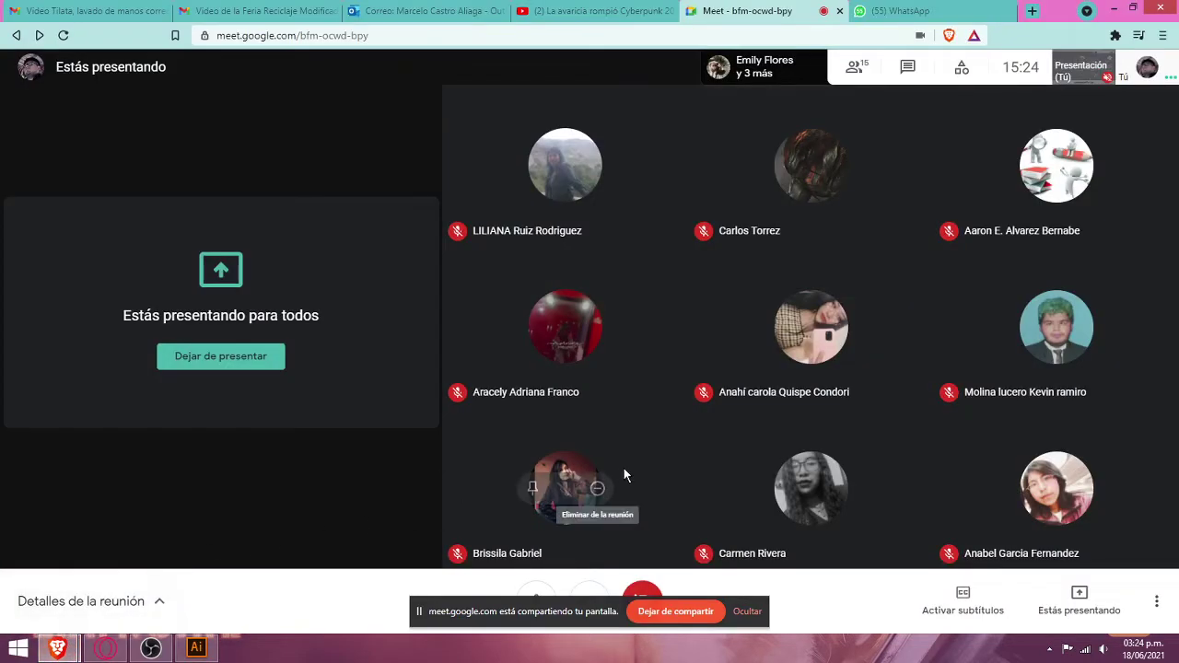
left_click(207, 652)
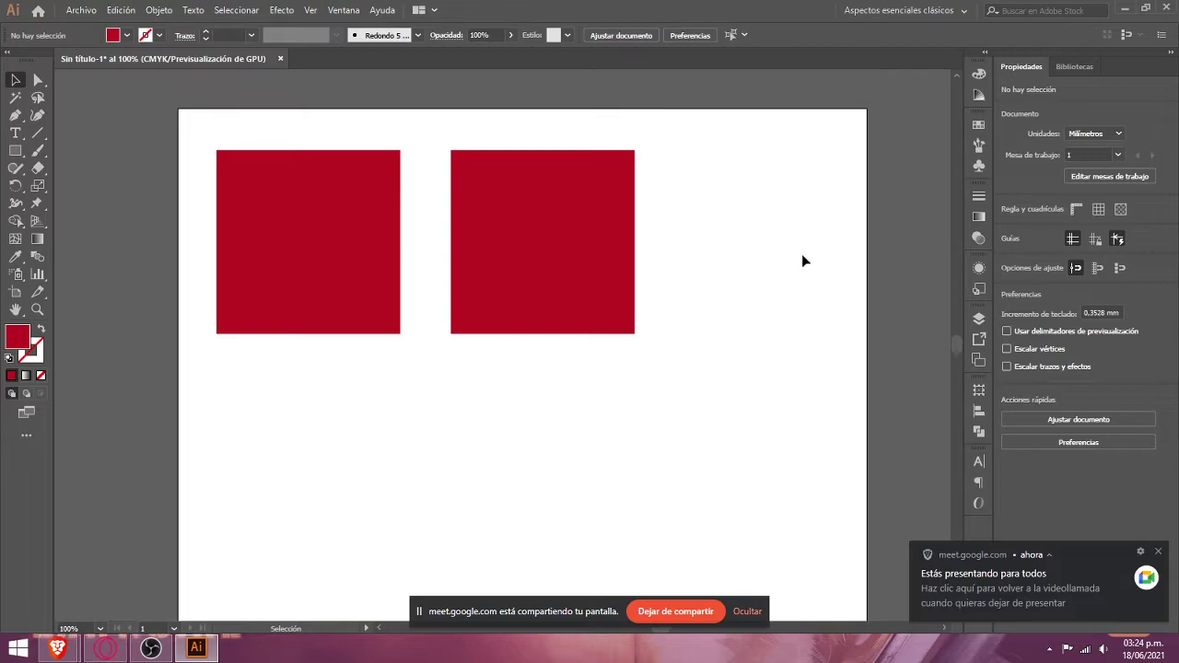
left_click(1157, 554)
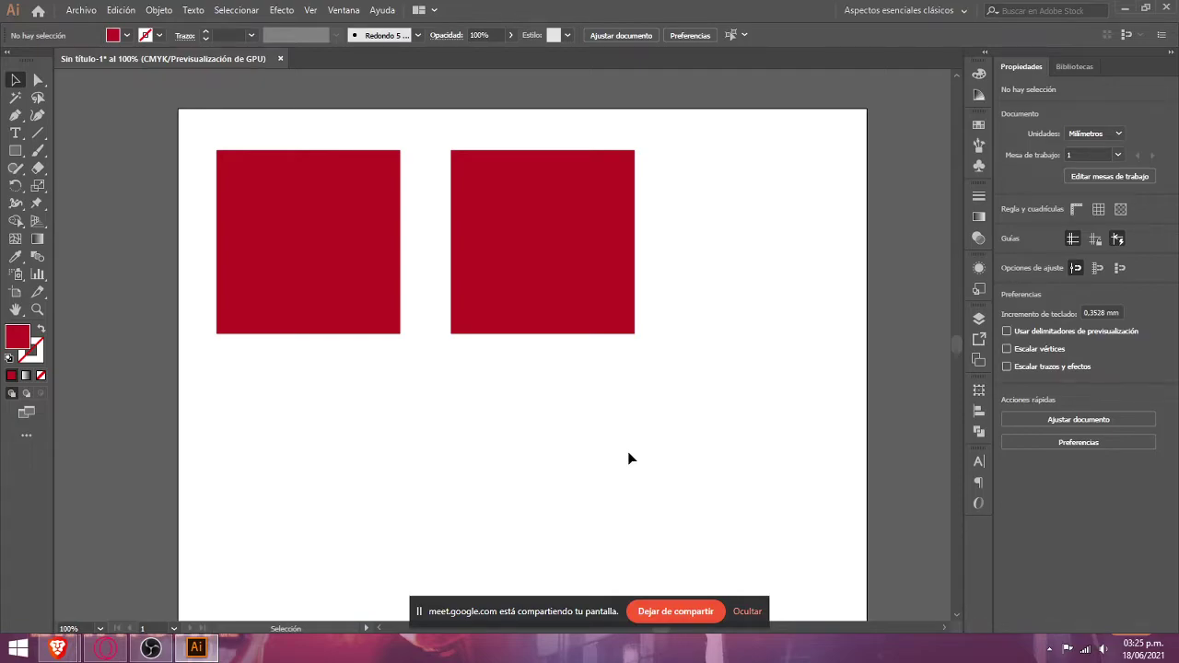
key("alt+Tab")
key("alt+Tab")
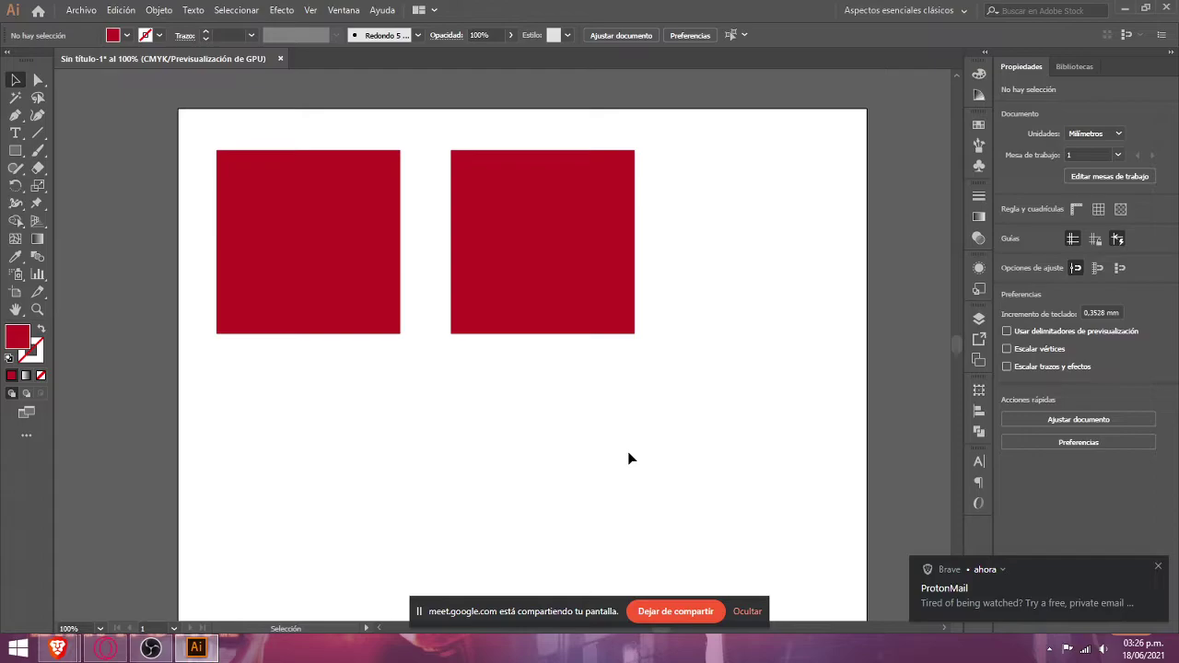
- Recolour the right square blue, move it edge to edge against the red square and leave nothing selected
left_click_drag(689, 387, 525, 140)
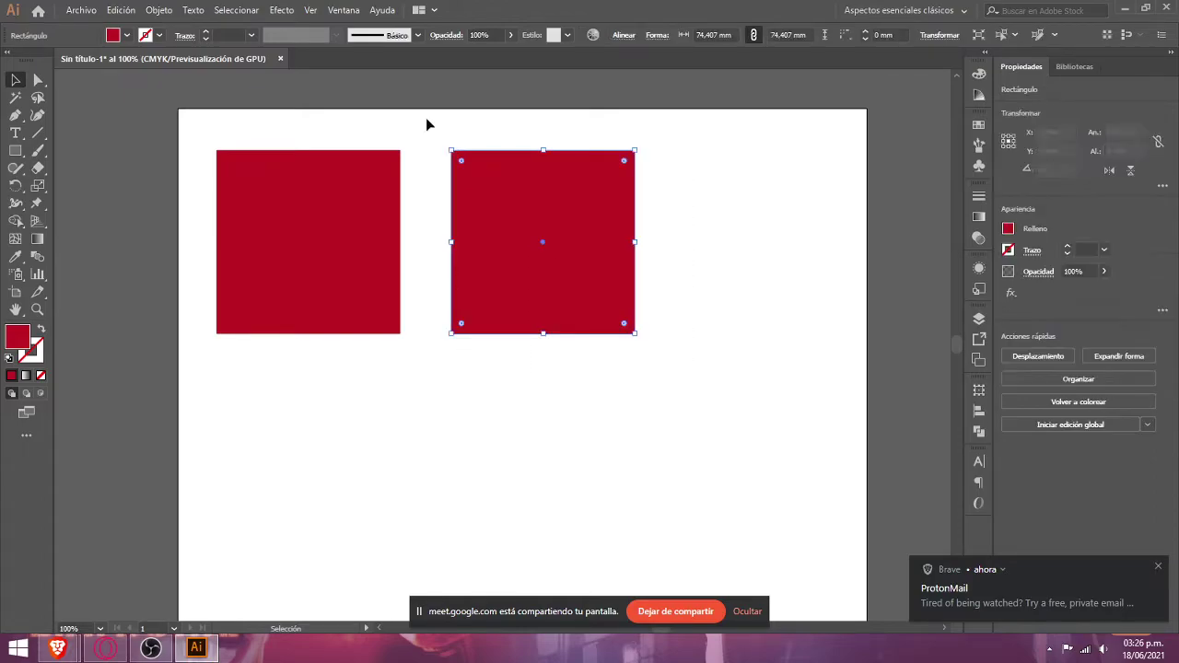
left_click(126, 35)
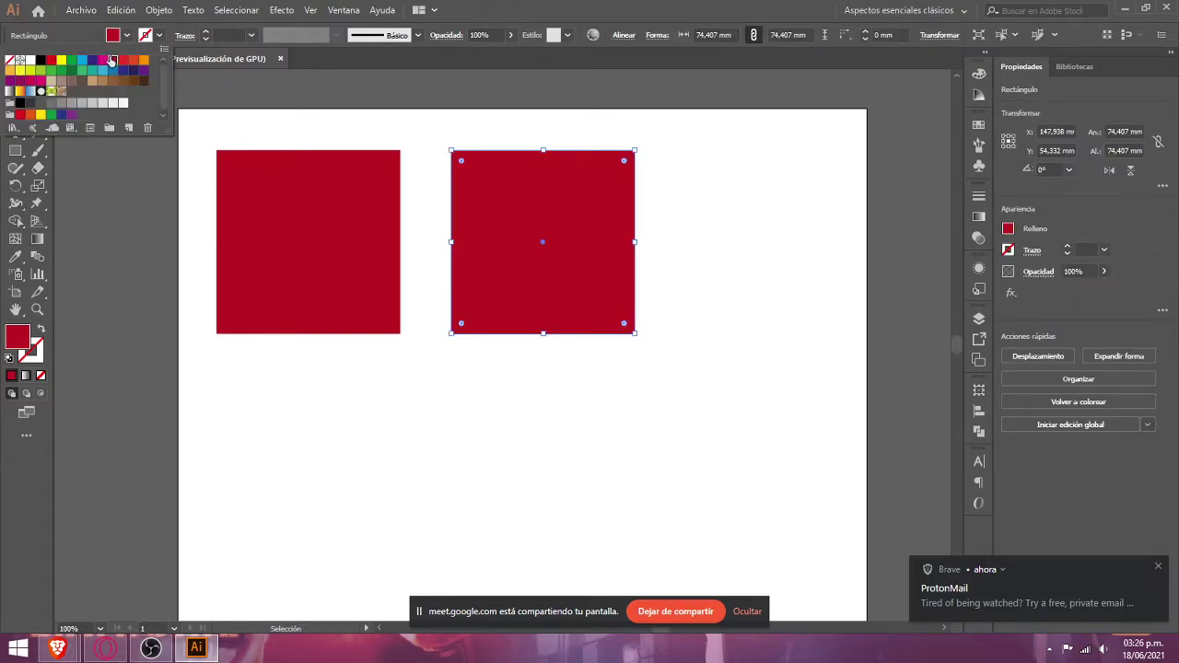
left_click(118, 73)
left_click(523, 419)
left_click_drag(532, 286, 479, 293)
left_click_drag(559, 472, 208, 119)
left_click(510, 416)
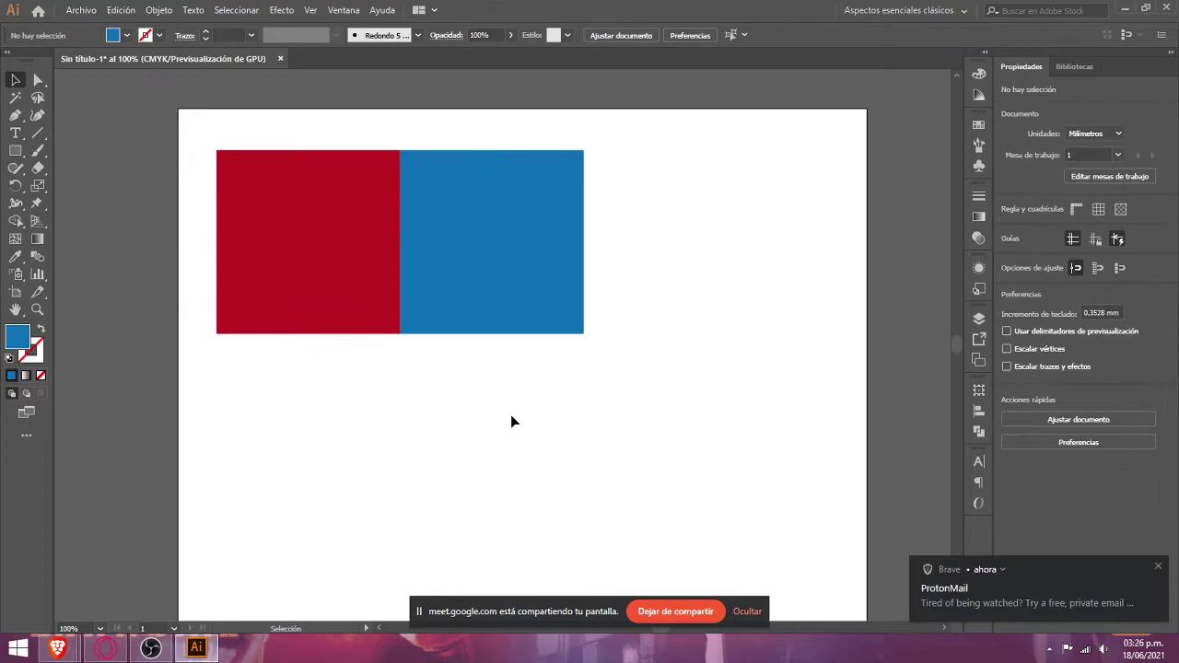
- Demonstrate selecting the red square, the blue square and both with a marquee, ending with nothing selected
left_click(310, 223)
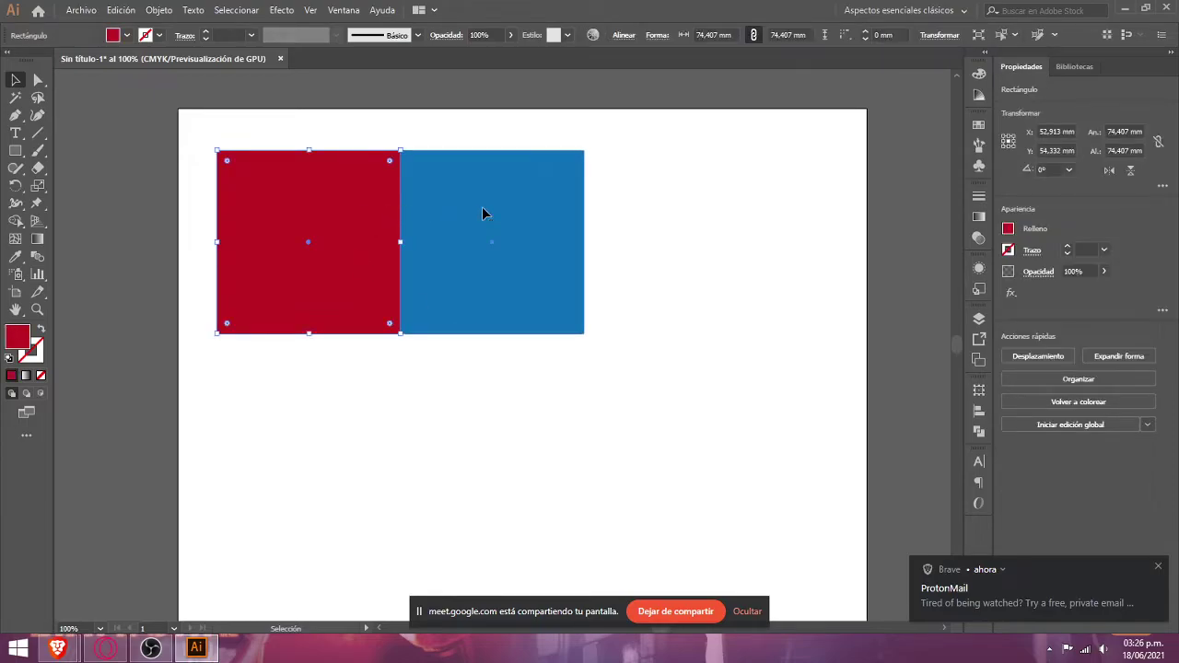
left_click(509, 238)
left_click_drag(608, 502, 209, 163)
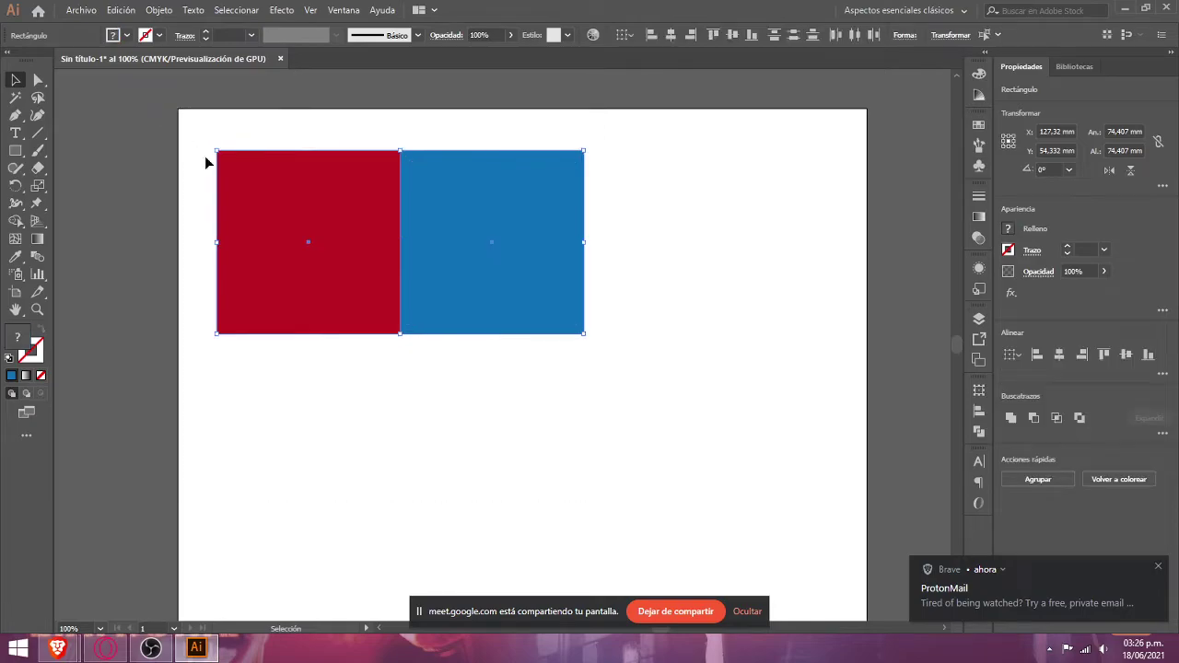
left_click(527, 426)
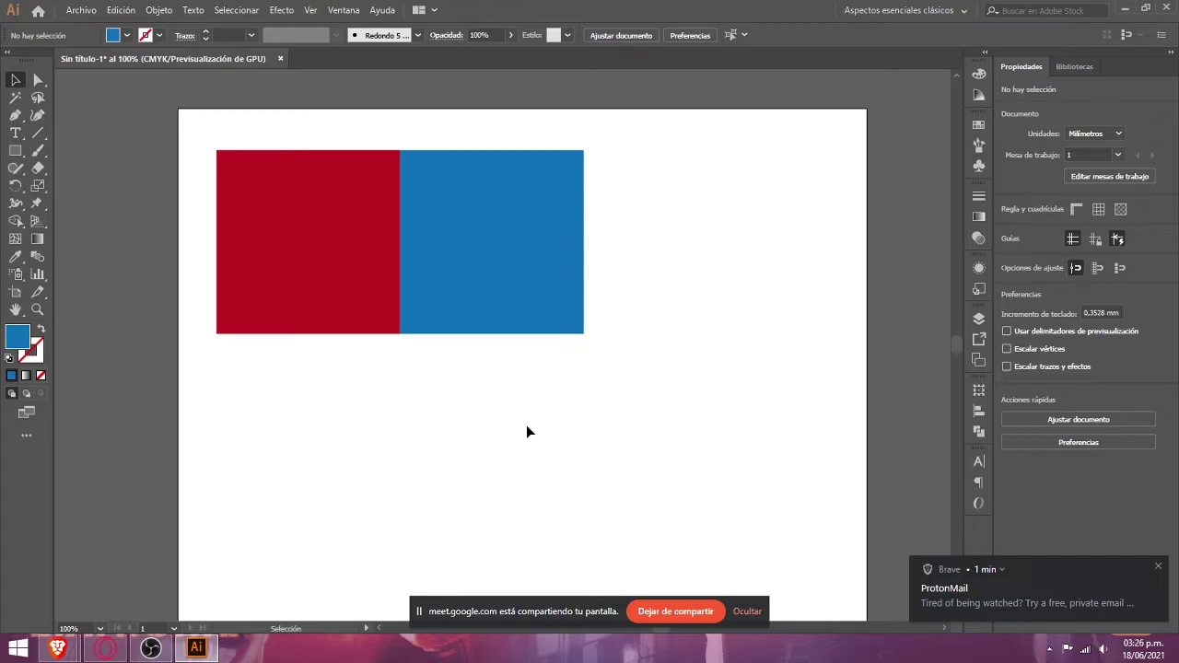
- Select both squares with a partial marquee, only the red one with a smaller marquee, and the blue one directly, clearing the selection
left_click_drag(326, 125, 547, 223)
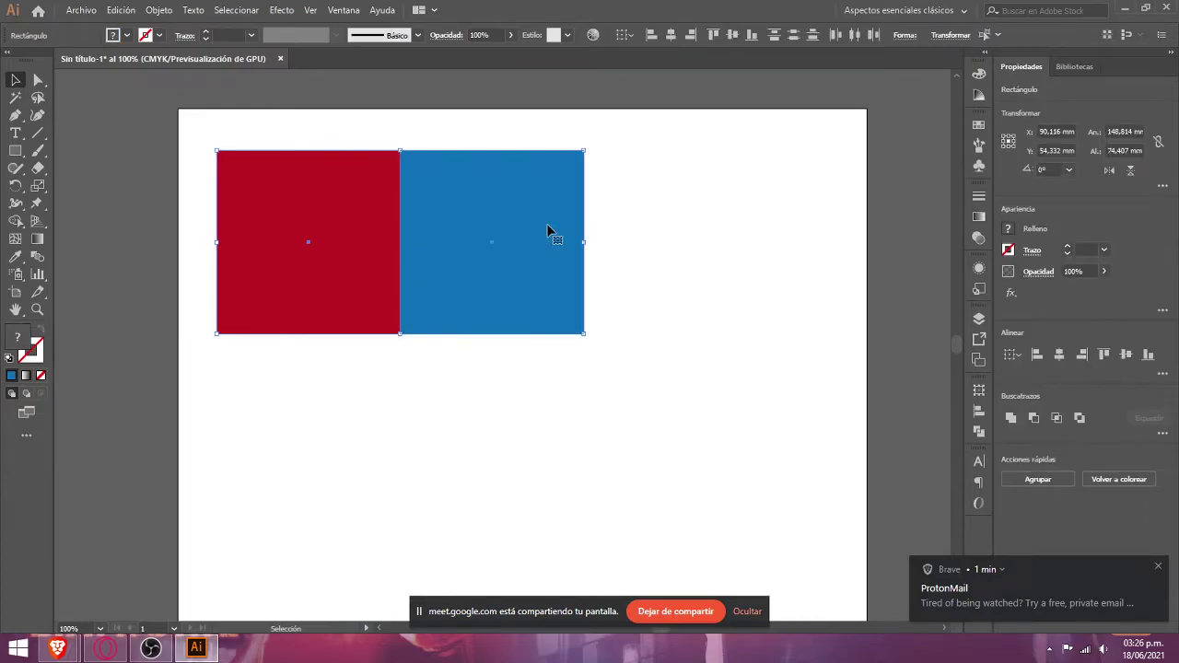
left_click_drag(331, 108, 373, 195)
left_click(743, 229)
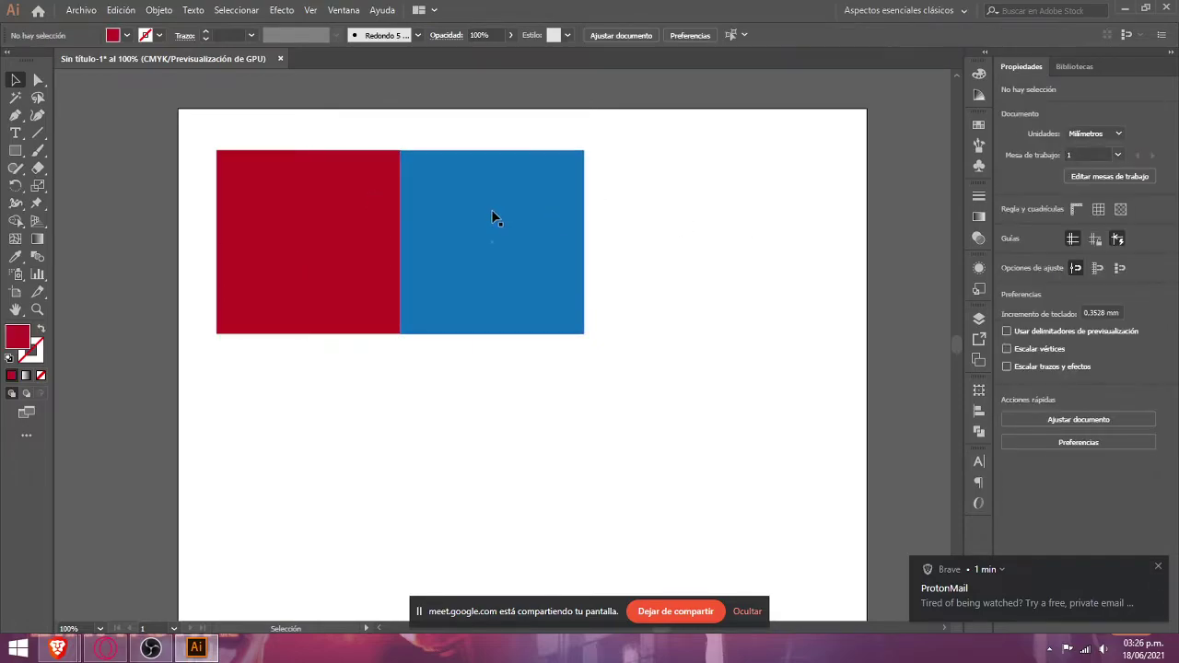
left_click(491, 209)
left_click(494, 440)
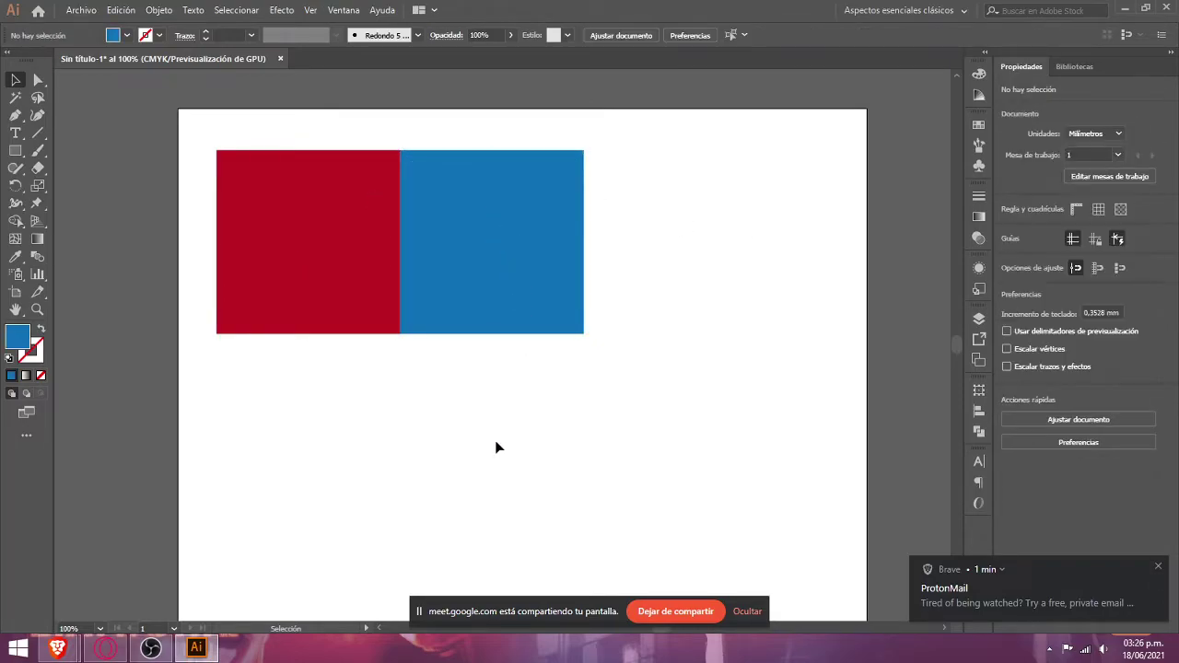
- Draw a blue rectangle about 59 by 25 mm in the empty area below the squares, select it and clear the selection
left_click_drag(537, 486, 506, 329)
left_click_drag(482, 408, 485, 385)
key("z")
left_click(468, 287)
left_click(468, 287)
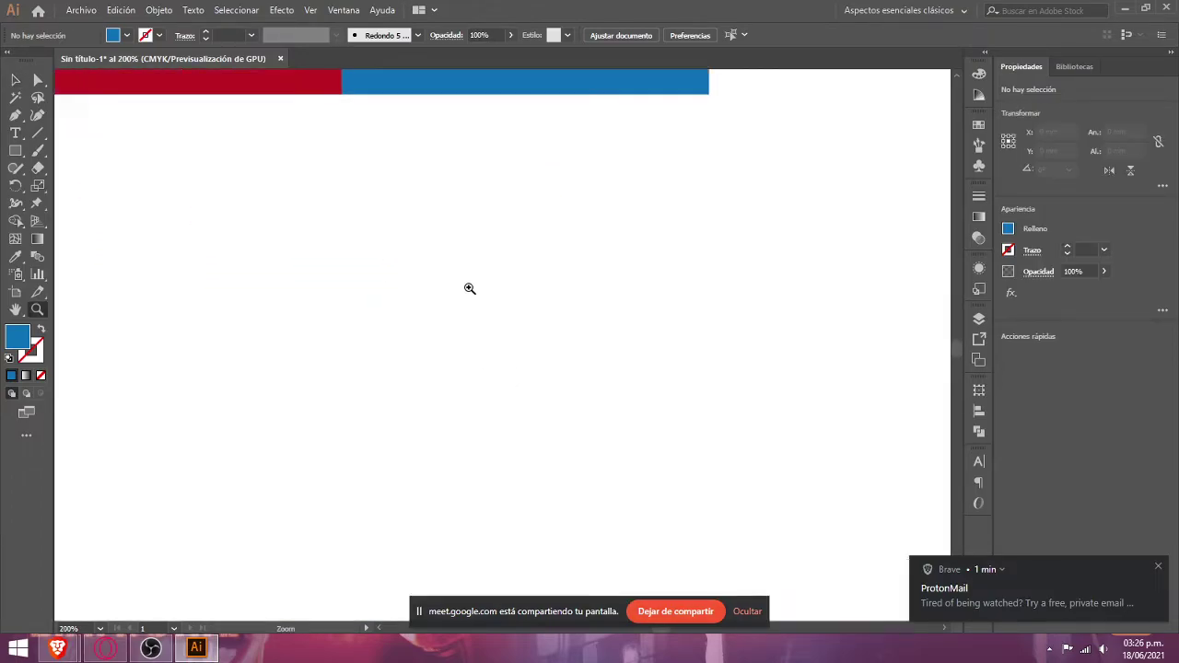
key("v")
left_click_drag(368, 363, 507, 316)
left_click(16, 151)
mouse_move(208, 217)
left_mouse_down()
mouse_move(477, 328)
mouse_move(490, 293)
mouse_move(499, 338)
left_mouse_up()
key("v")
left_click(534, 282)
left_click(371, 256)
left_click(608, 413)
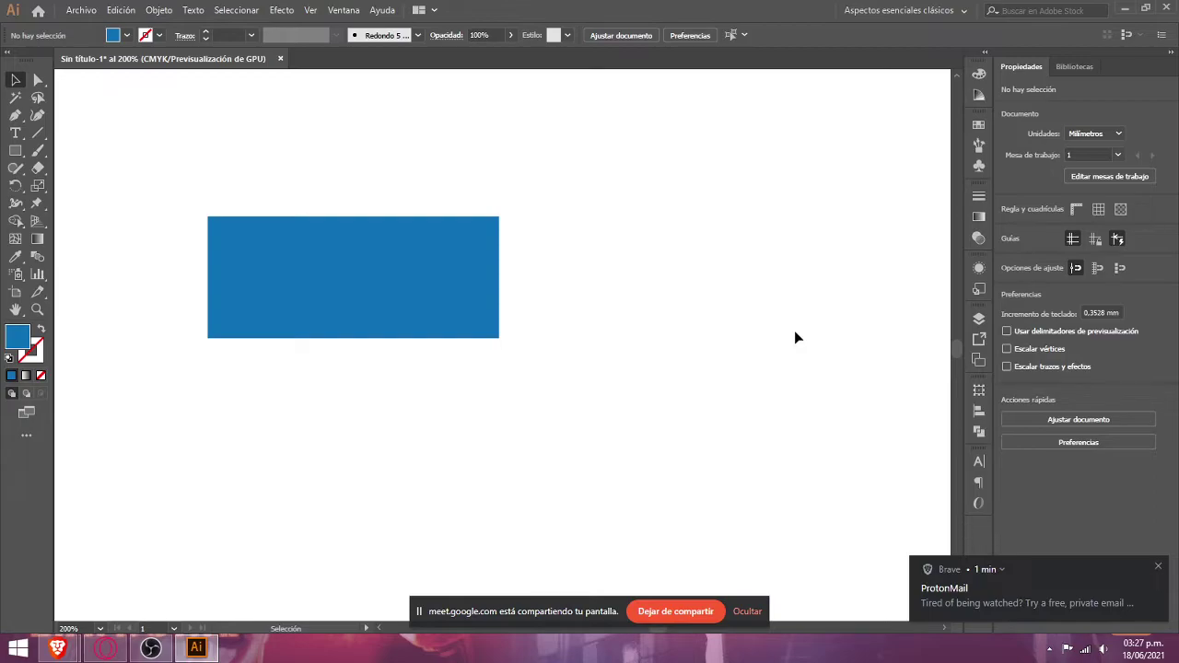
- Draw a blue circle about 52 mm in diameter beside the rectangle and move it slightly down and to the right
key("XF86AudioLowerVolume")
left_click(14, 150)
left_click(69, 186)
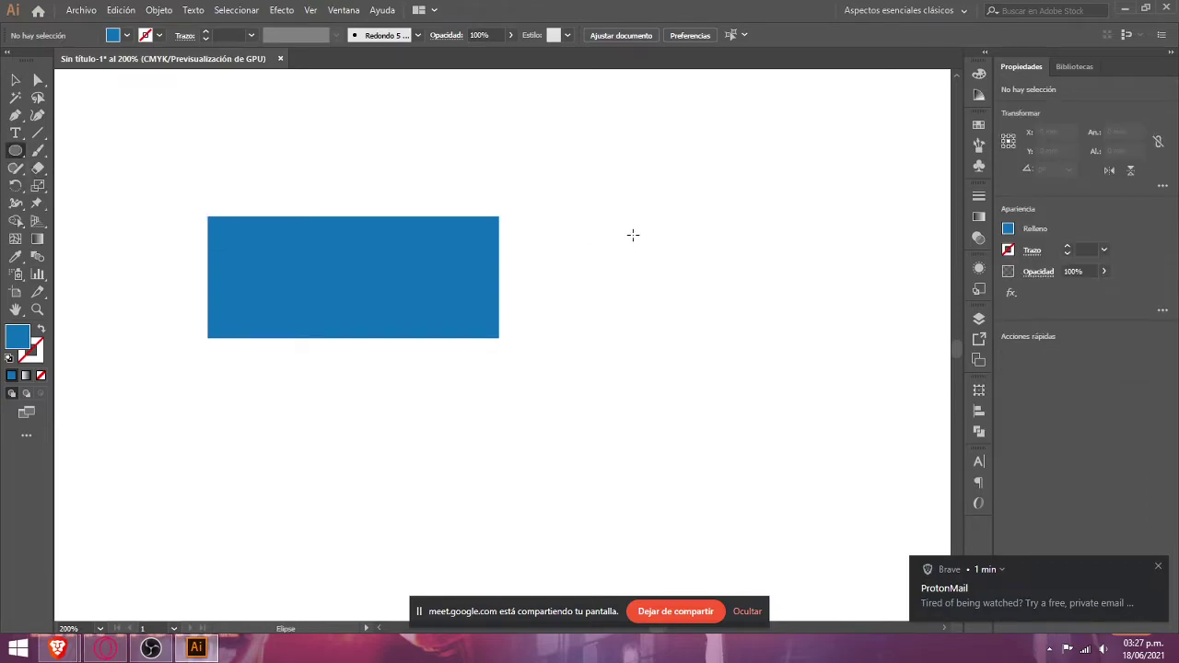
left_click_drag(669, 264, 798, 387)
key("v")
left_click(647, 473)
left_click_drag(648, 474, 658, 473)
left_click_drag(672, 290, 734, 321)
scroll(716, 458, "right", 2)
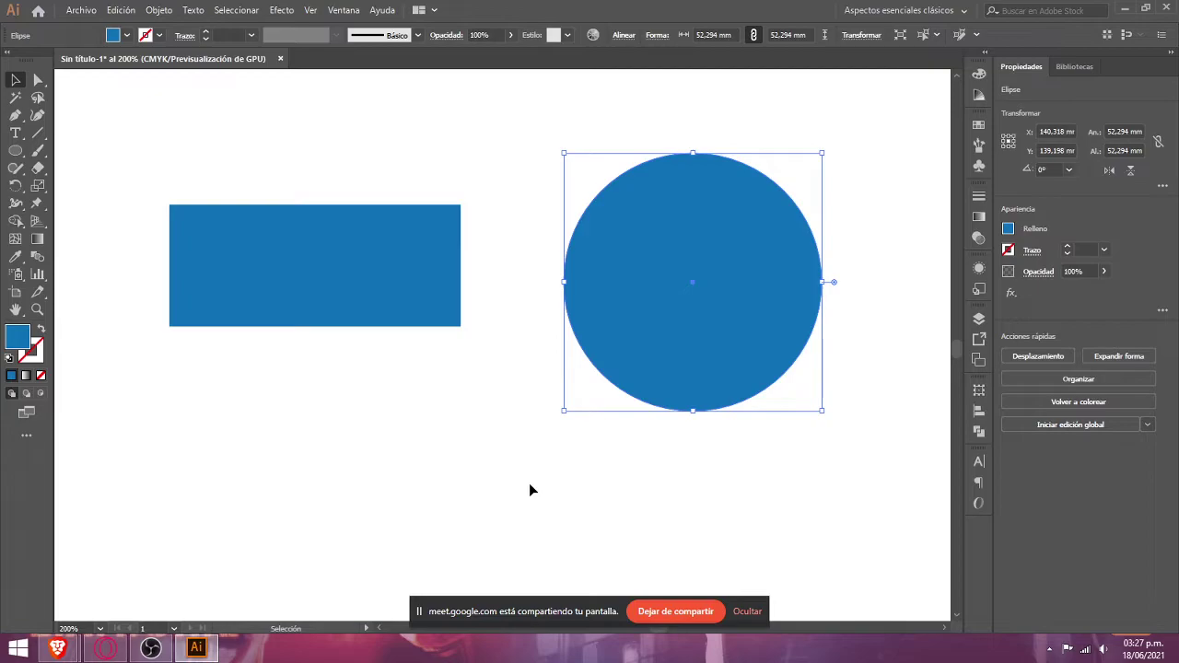
- Demonstrate selecting the rectangle directly and by marquee, alternating with the circle, and finish with nothing selected
left_click(452, 492)
left_click(371, 235)
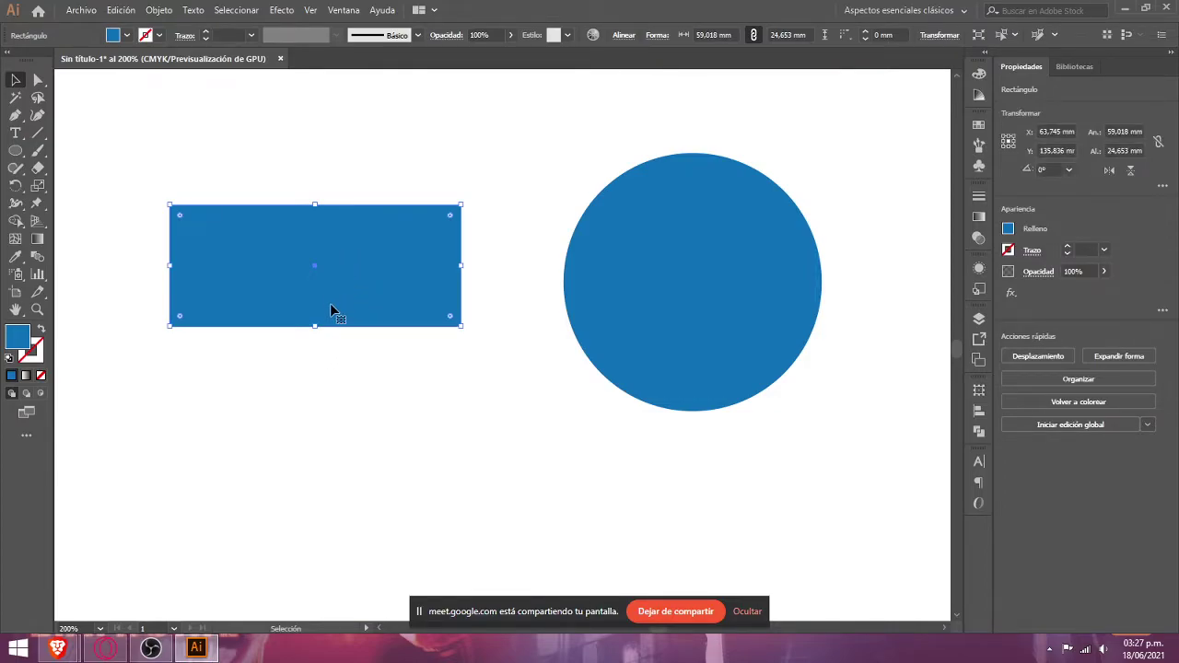
left_click_drag(271, 136, 438, 461)
left_click(692, 272)
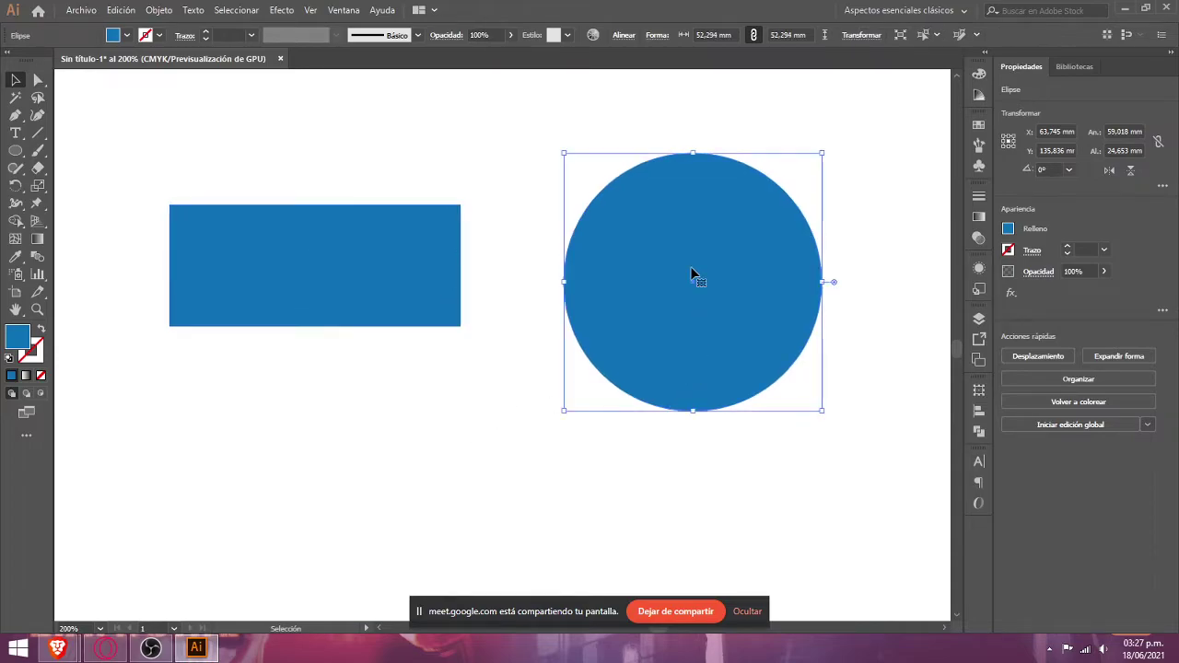
left_click(526, 396)
left_click(692, 283)
left_click(424, 281)
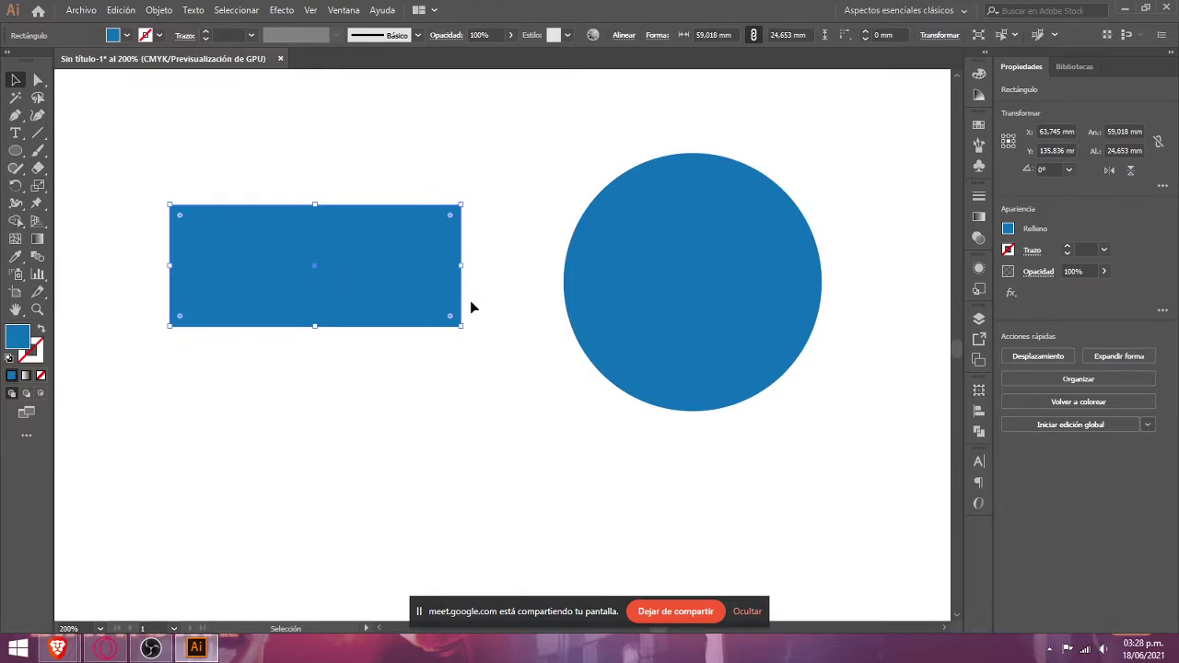
left_click(546, 378)
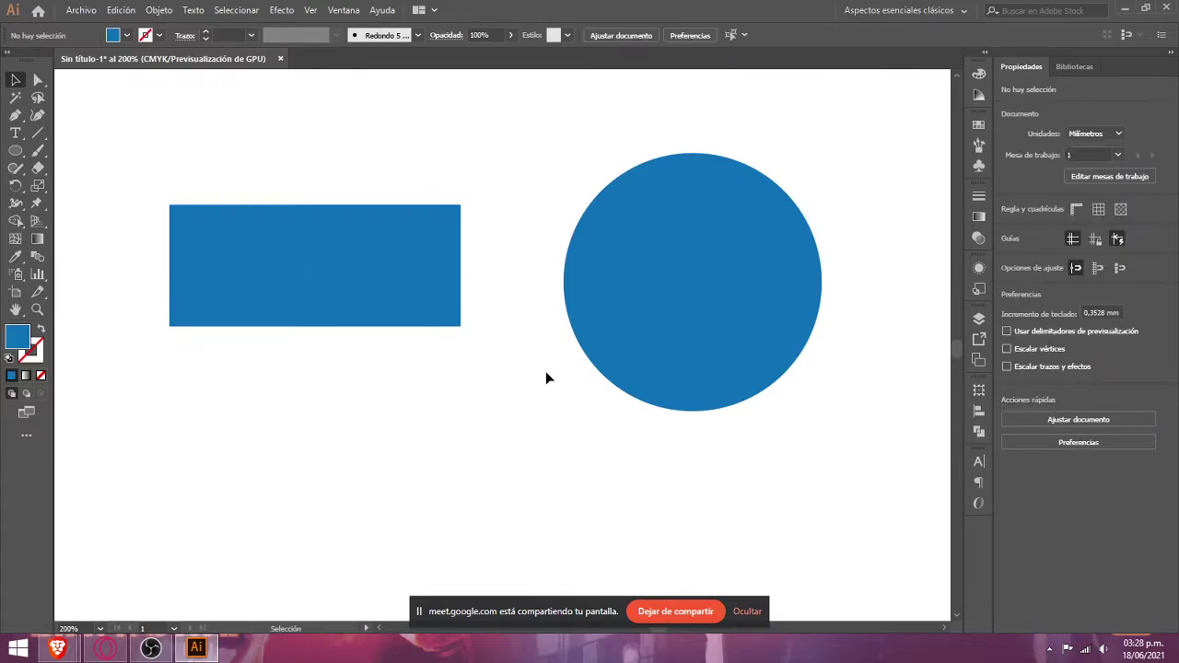
- Stretch the blue rectangle's lower edge downward to make it taller and clear the selection
left_click(358, 266)
left_click_drag(316, 325, 316, 360)
left_click(430, 450)
- Switch to the Google Meet call, admit the person waiting to join and return to Illustrator
key("alt+Tab")
key("alt+Tab")
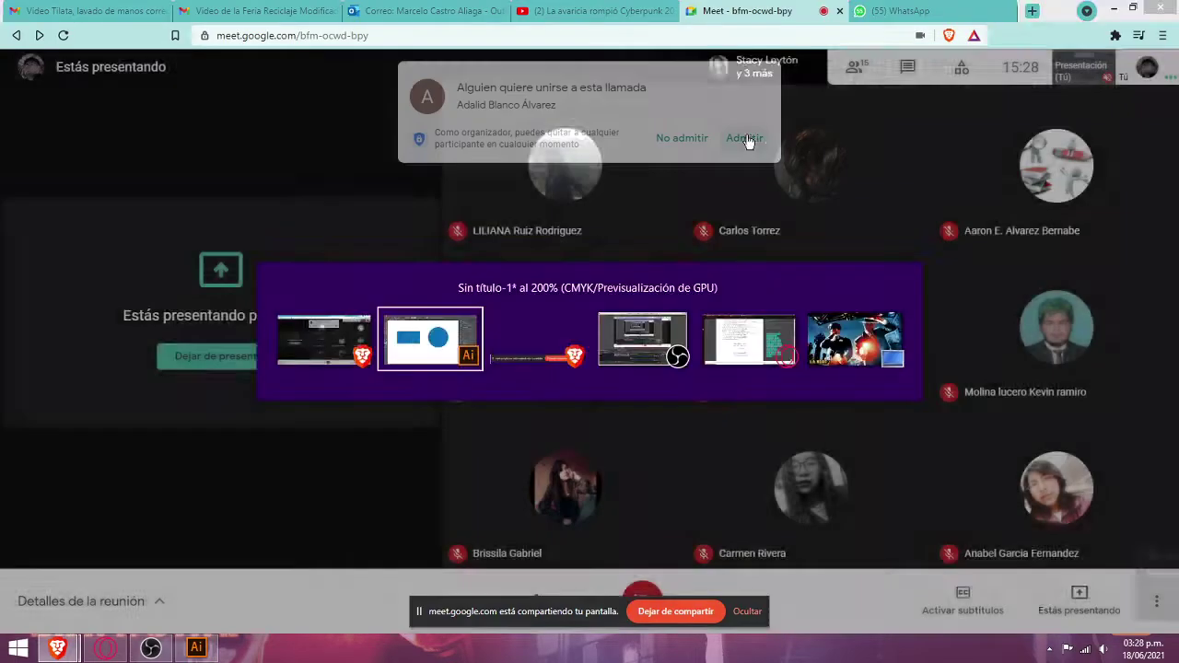
- Select the two squares, the rectangle and the circle with a marquee and delete them
left_click_drag(509, 454, 512, 442)
key("space")
left_click_drag(519, 317, 528, 363)
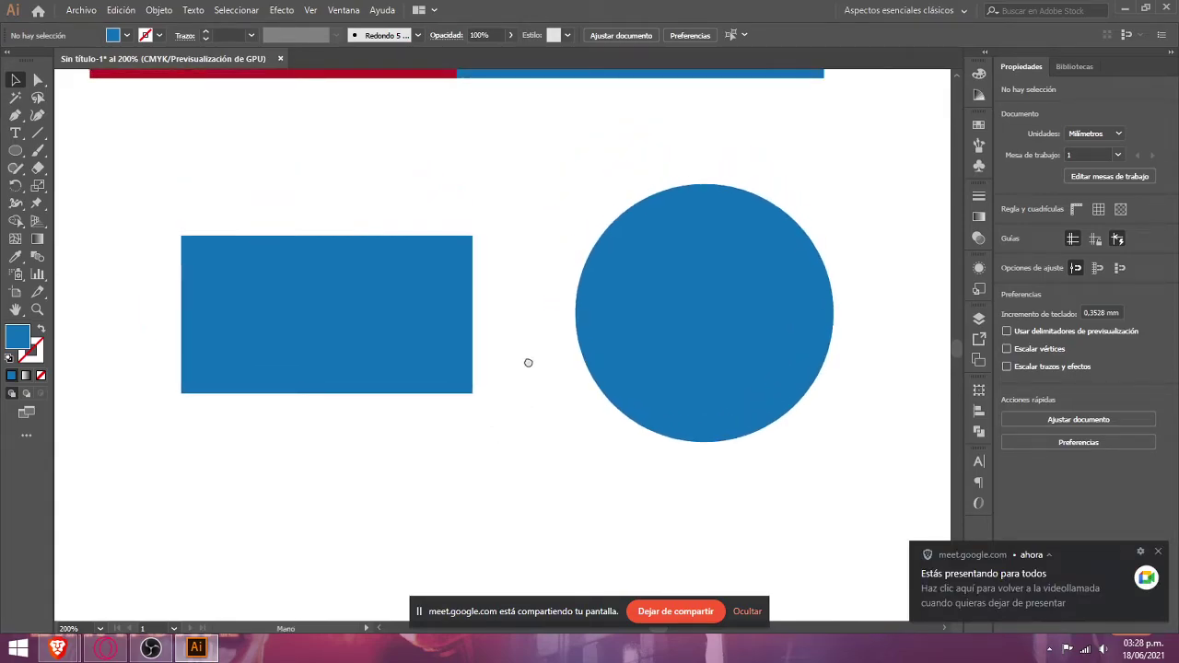
left_click_drag(540, 402, 537, 390)
left_click_drag(553, 477, 544, 421)
key("z")
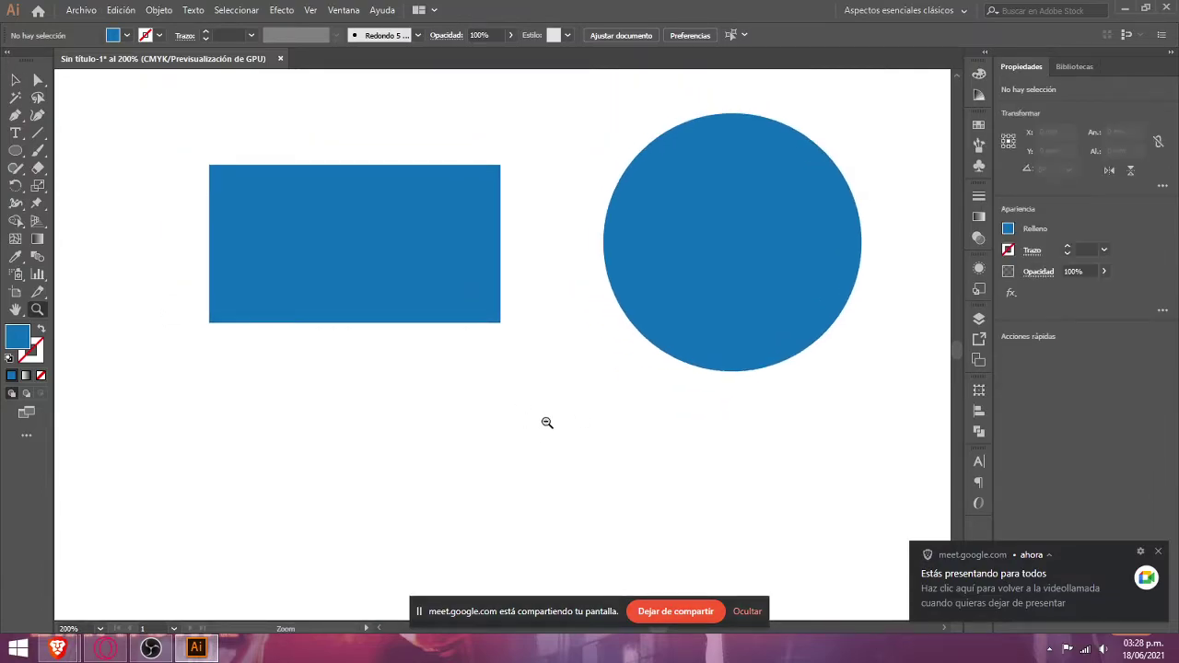
left_click(547, 423, "alt")
key("v")
scroll(583, 316, "up", 5)
left_click_drag(742, 502, 262, 187)
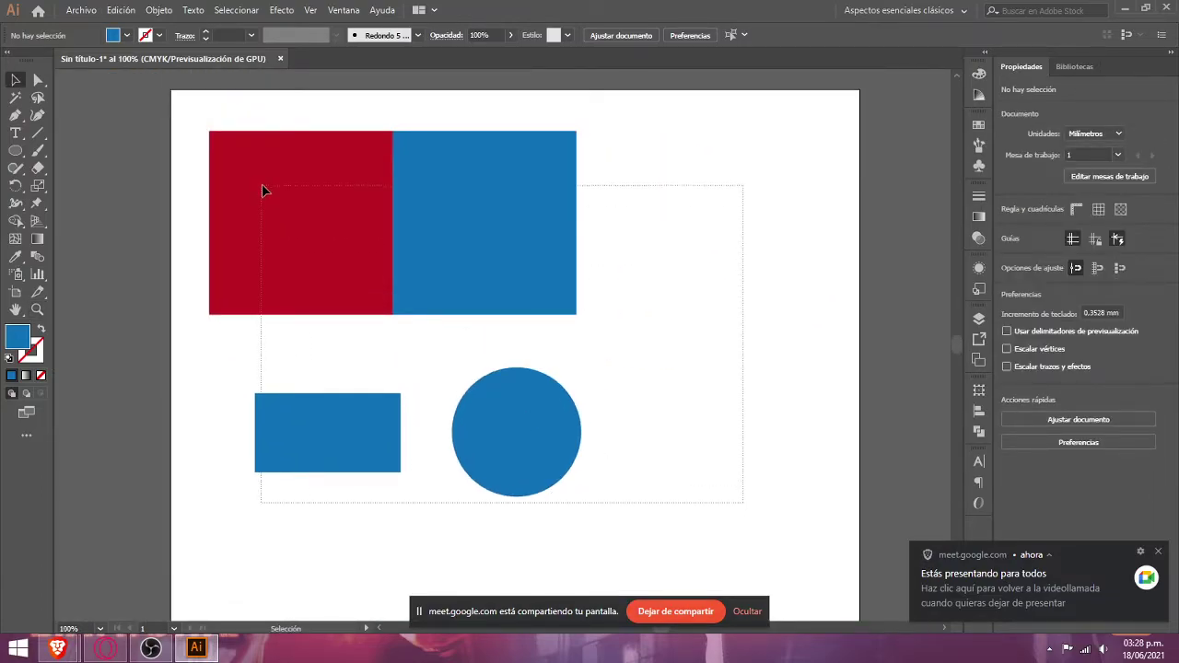
left_click_drag(580, 498, 437, 355)
- Draw a blue circle about 21 mm in diameter on the empty artboard and clear the selection
key("z")
key("ctrl+shift+a")
left_click(628, 341)
key("v")
mouse_move(529, 332)
left_mouse_down()
mouse_move(554, 352)
mouse_move(534, 332)
left_mouse_up()
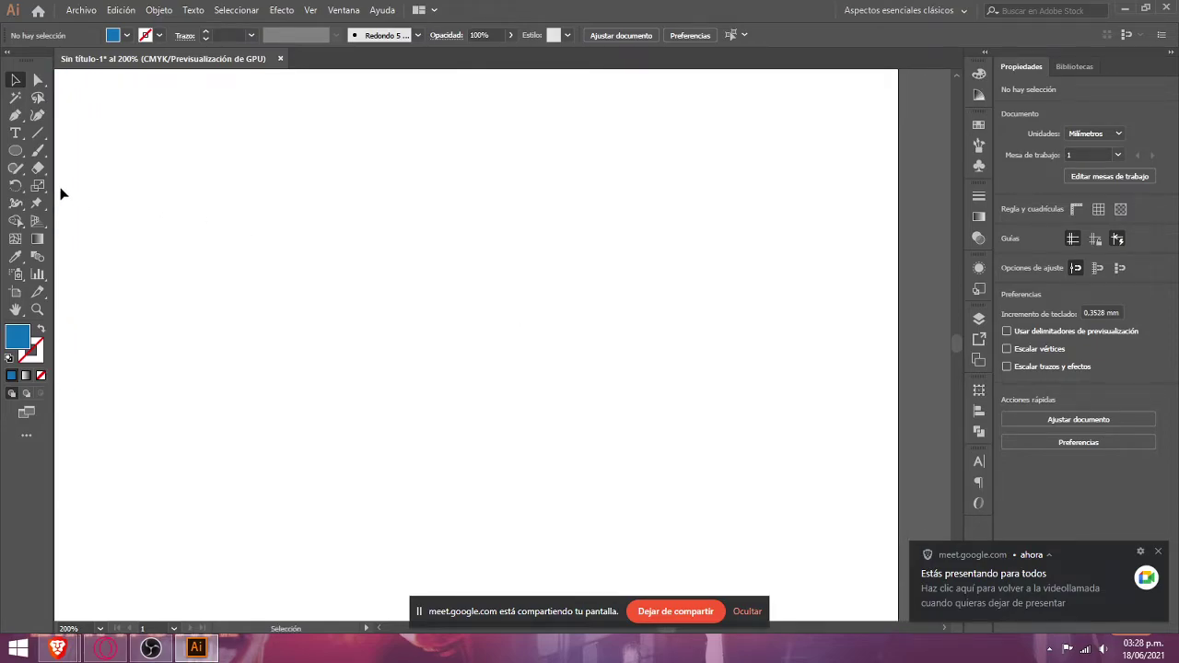
left_click(13, 153)
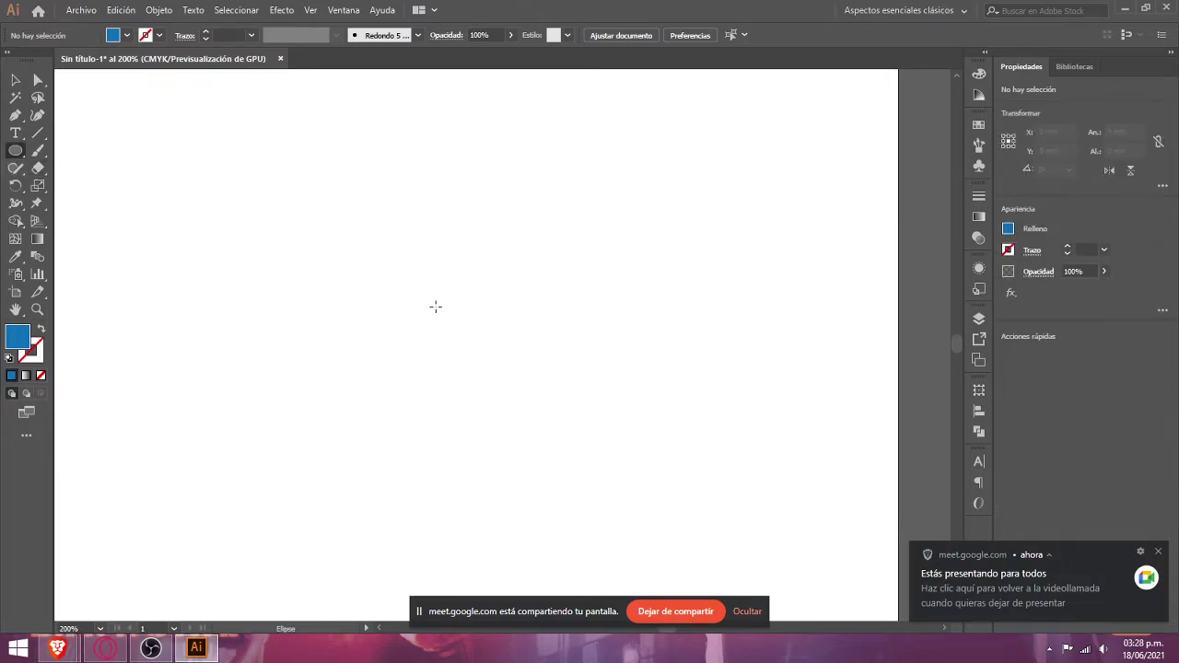
left_click_drag(347, 210, 451, 312)
key("v")
left_click(616, 419)
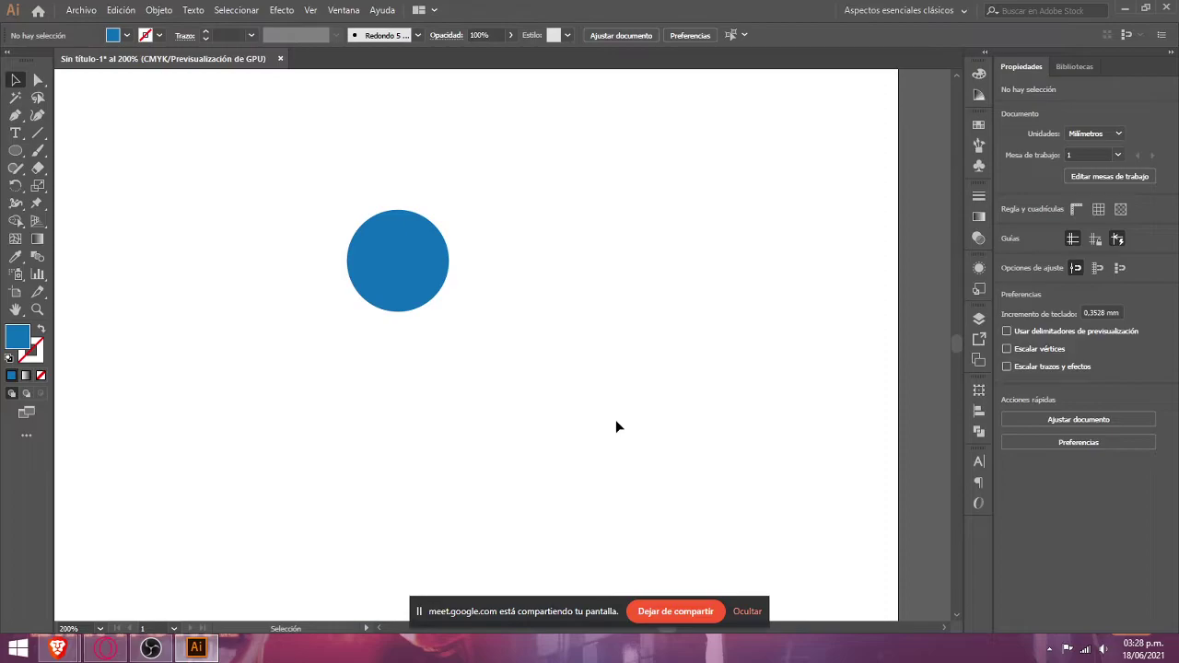
- Move the small circle down and to the left and delete it
left_click_drag(395, 252, 314, 297)
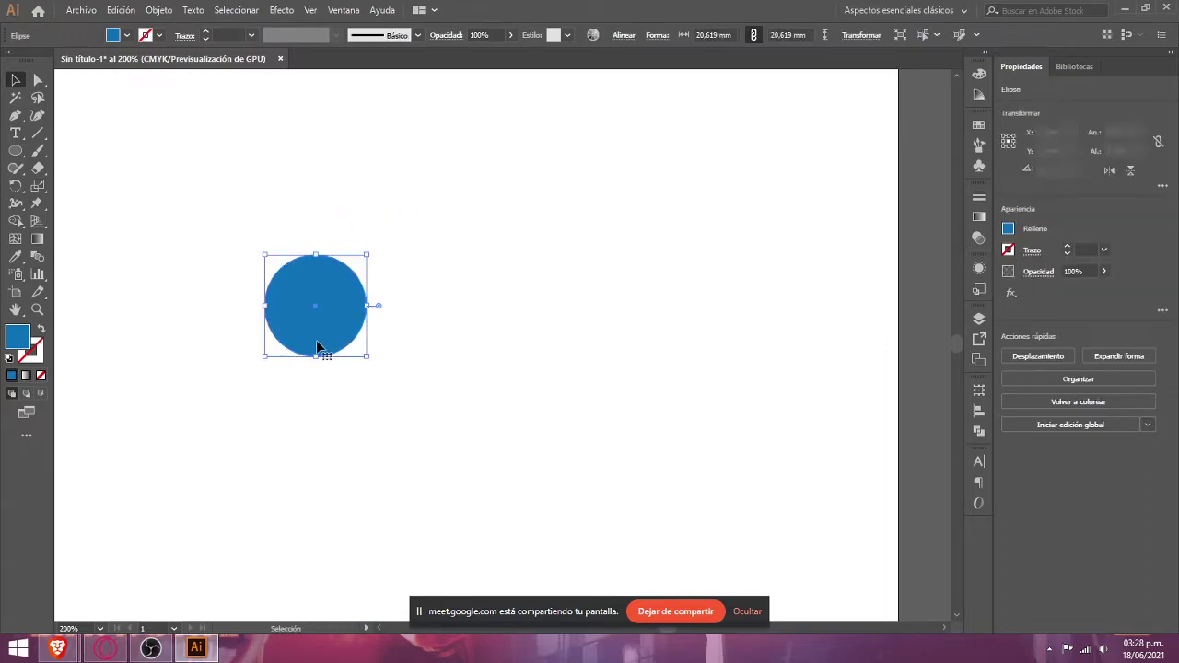
left_click(384, 423)
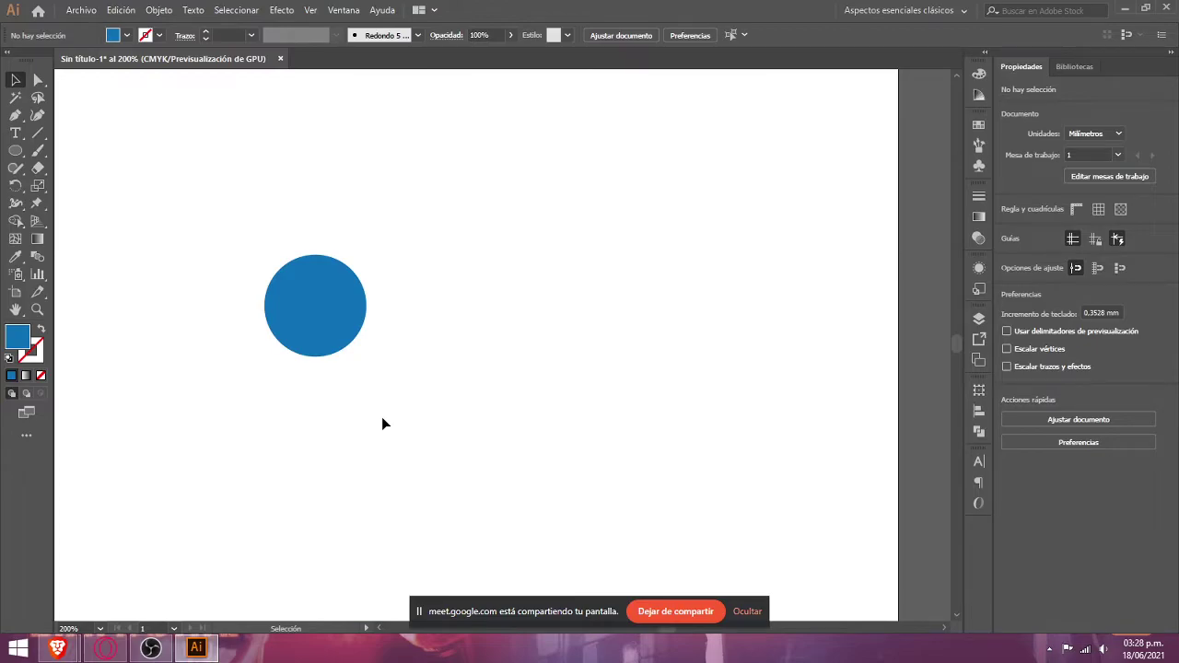
left_click(337, 340)
key("Delete")
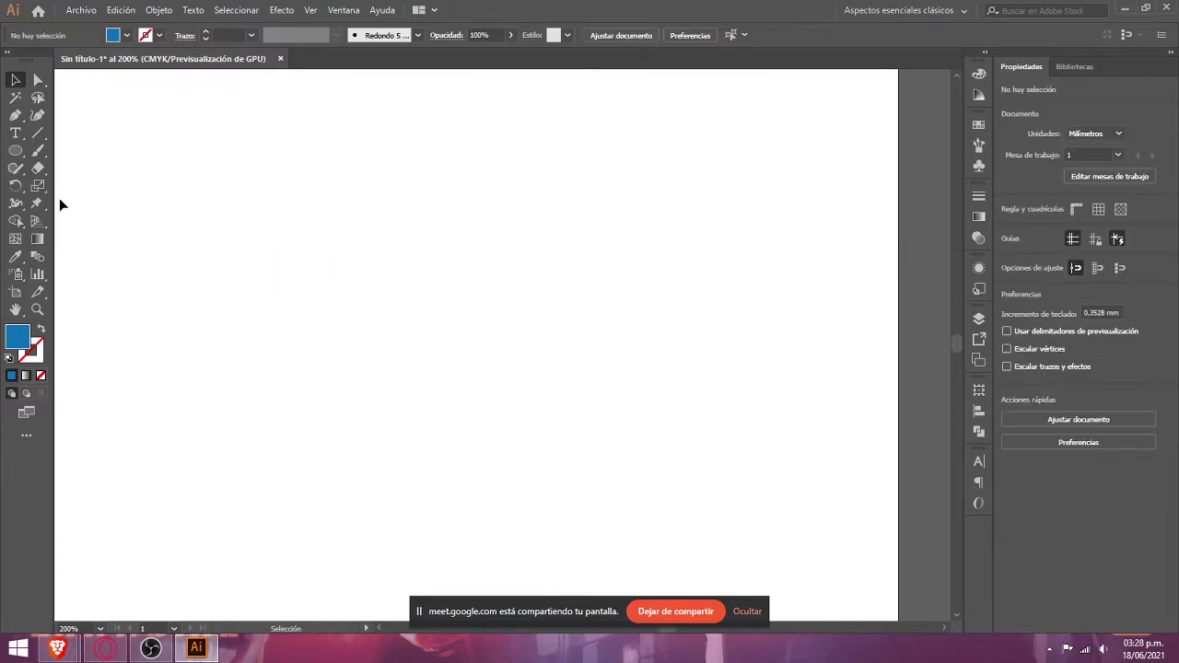
- Draw a blue five-pointed star about 26 mm wide and move it slightly down and to the right
left_click_drag(15, 150, 102, 222)
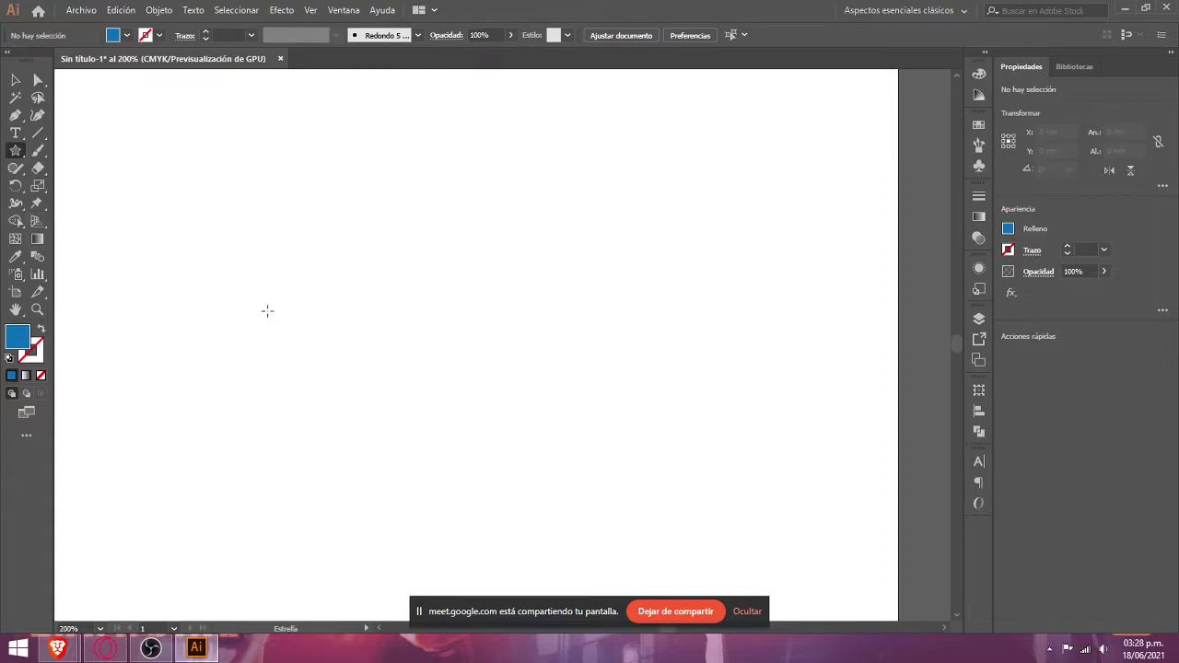
left_click_drag(287, 276, 332, 333)
left_click_drag(334, 332, 337, 331)
key("v")
left_click(437, 344)
left_click(297, 288)
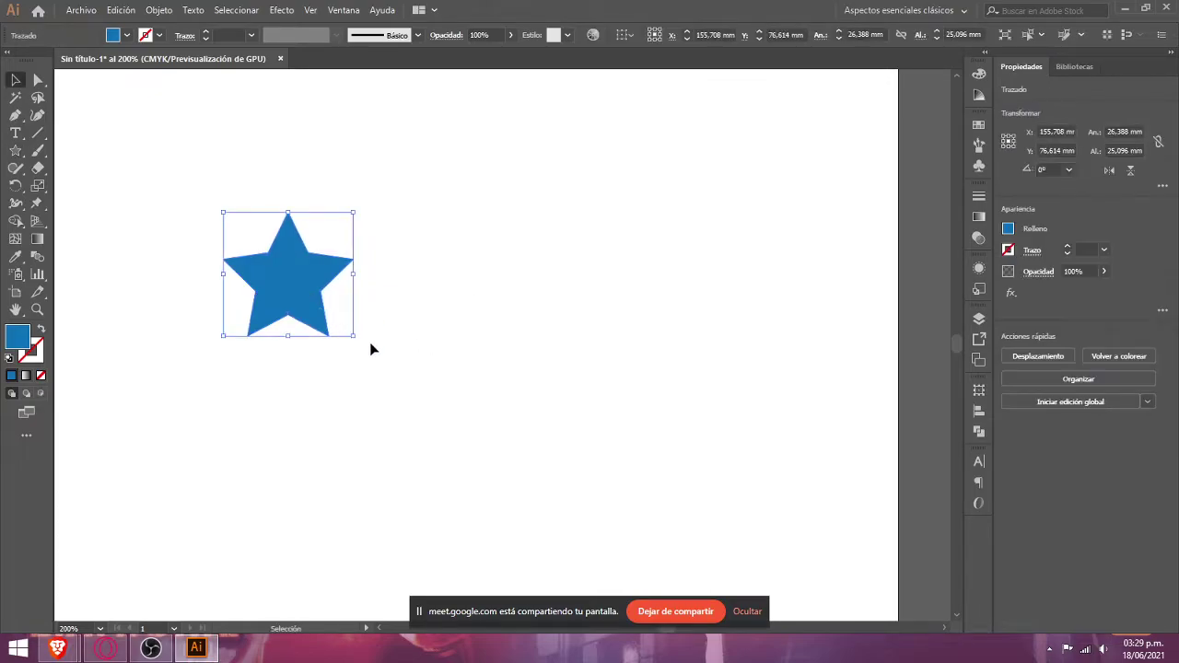
mouse_move(438, 262)
left_mouse_down()
mouse_move(424, 263)
mouse_move(431, 274)
left_mouse_up()
left_click_drag(289, 285, 330, 337)
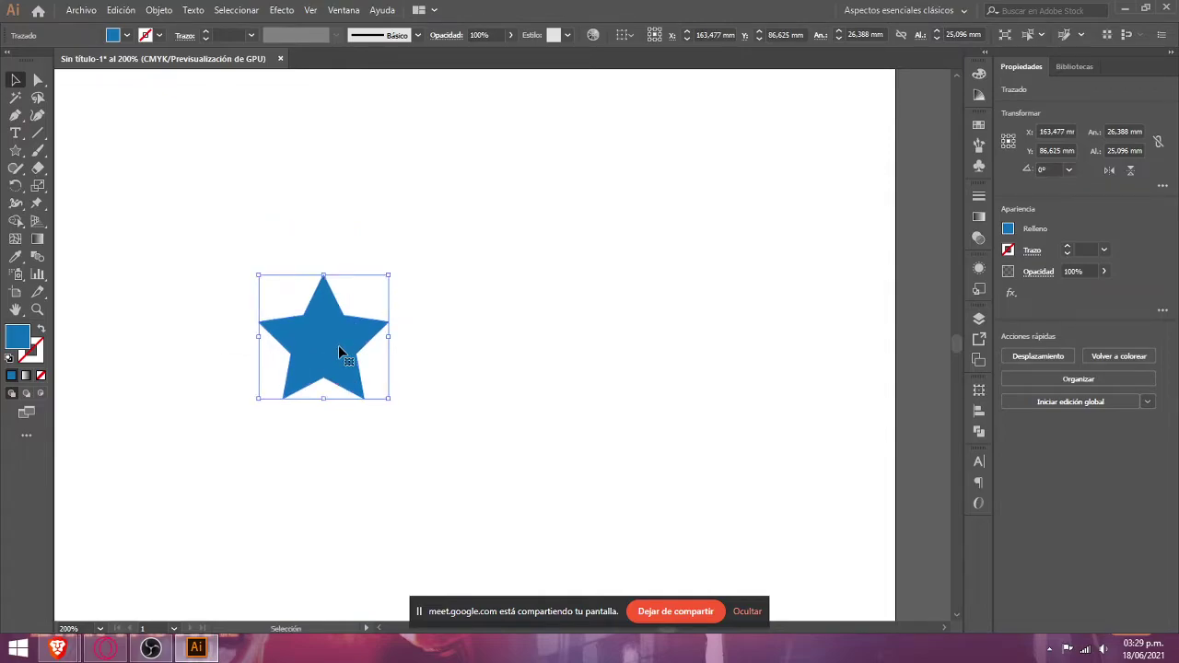
- Duplicate the star up and to the right and enlarge the copy to more than three times its size
left_click_drag(345, 342, 454, 153)
left_click_drag(511, 197, 823, 522)
left_click_drag(537, 334, 571, 333)
- Shrink the original star, move it down beside the large star's lower half and clear the selection
left_click(334, 338)
left_click_drag(259, 398, 297, 361)
left_click_drag(340, 324, 364, 349)
left_click_drag(317, 383, 360, 419)
left_click(387, 444)
left_click(429, 486)
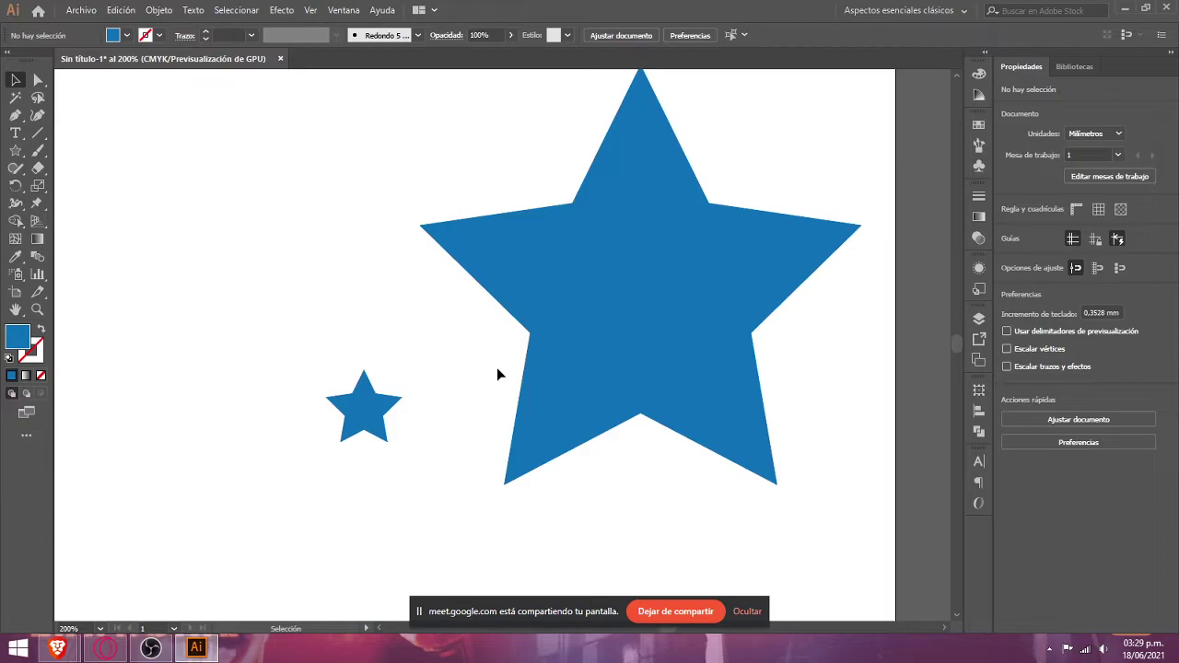
- Switch to the Google Meet call, admit the participant waiting to join and return to Illustrator
scroll(614, 377, "right", 2)
scroll(613, 377, "up", 1)
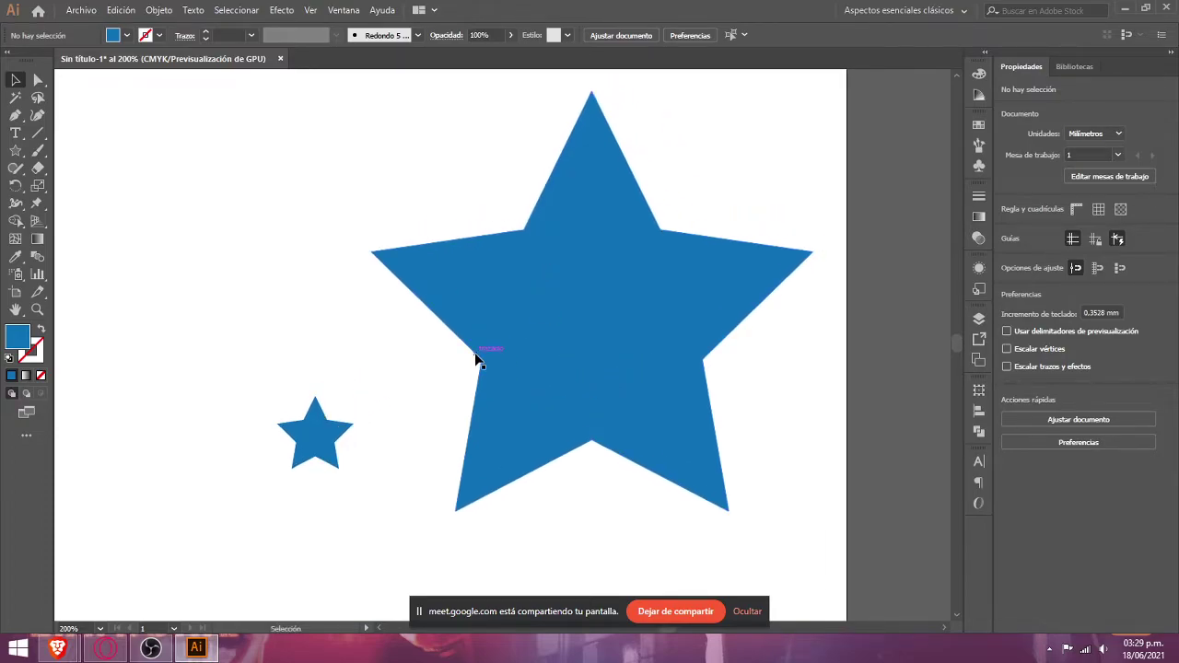
key("z")
left_click(422, 372, "alt")
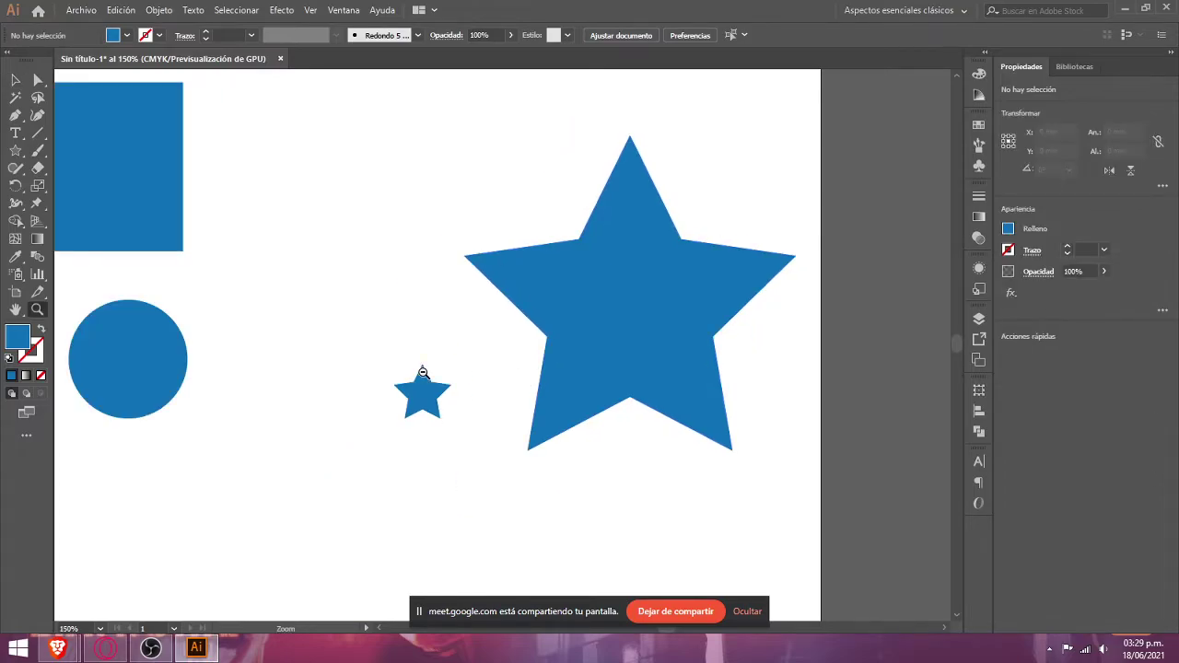
left_click(422, 372, "alt")
left_click_drag(495, 429, 468, 403)
key("alt+Tab")
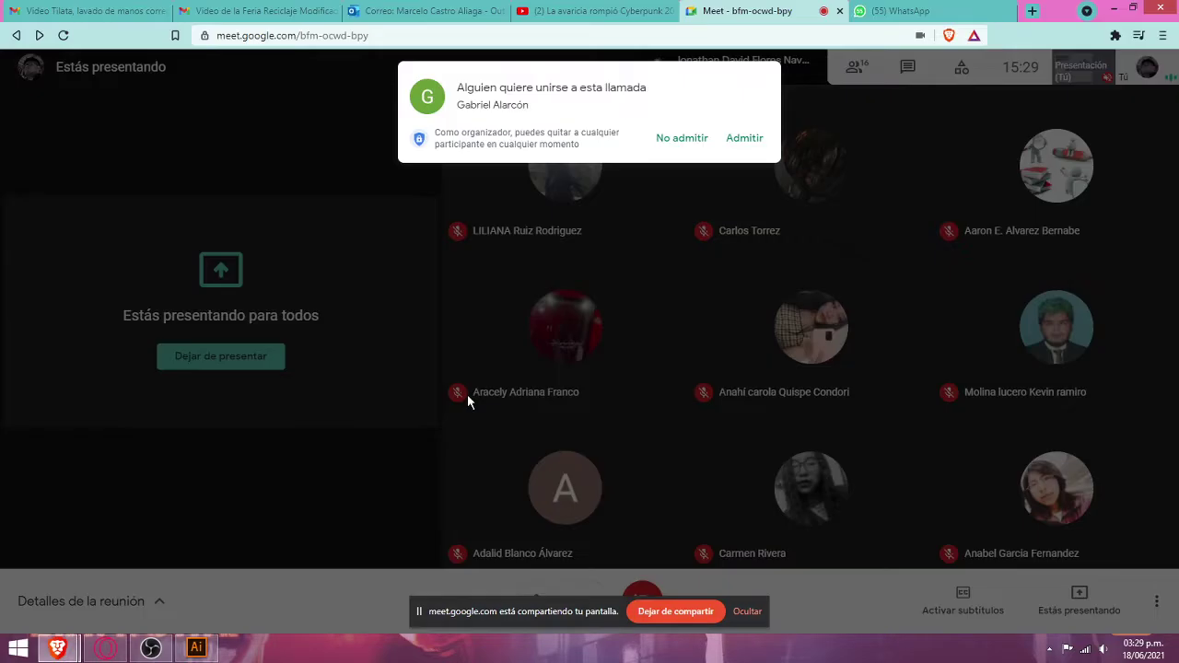
left_click(744, 138)
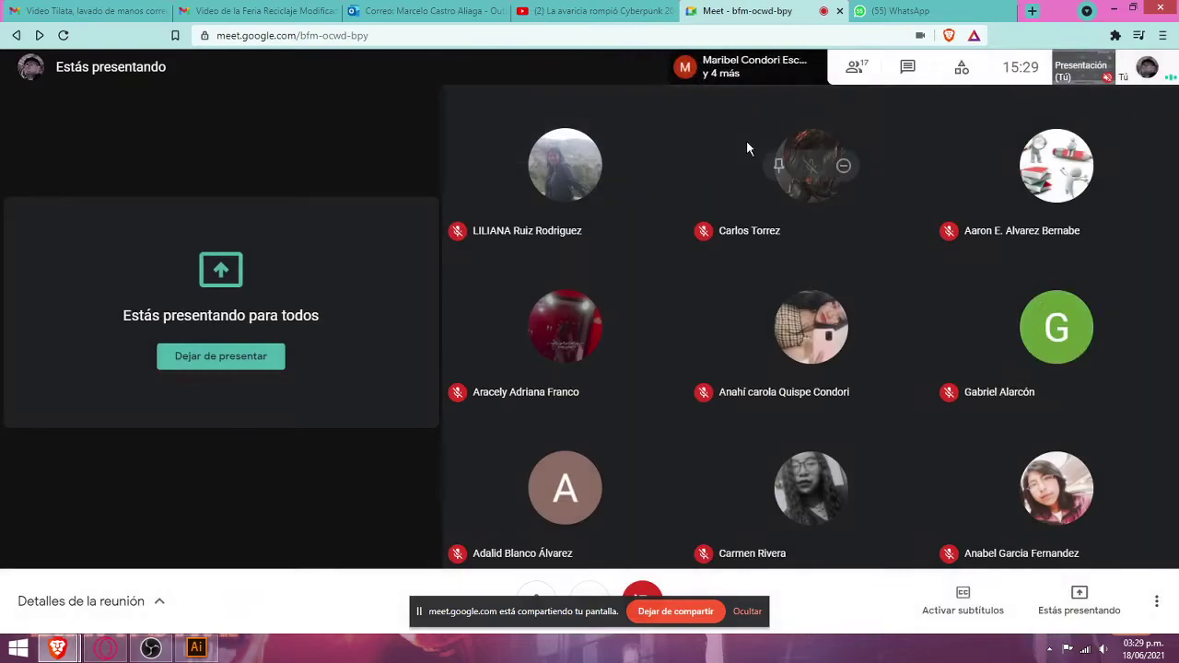
key("alt+Tab")
- Move both stars below the small rectangle and circle, then scale them down together proportionally
left_click_drag(545, 420, 634, 388)
left_click_drag(790, 396, 532, 211)
left_click_drag(680, 219, 339, 430)
left_click(721, 316)
left_click_drag(470, 554, 145, 454)
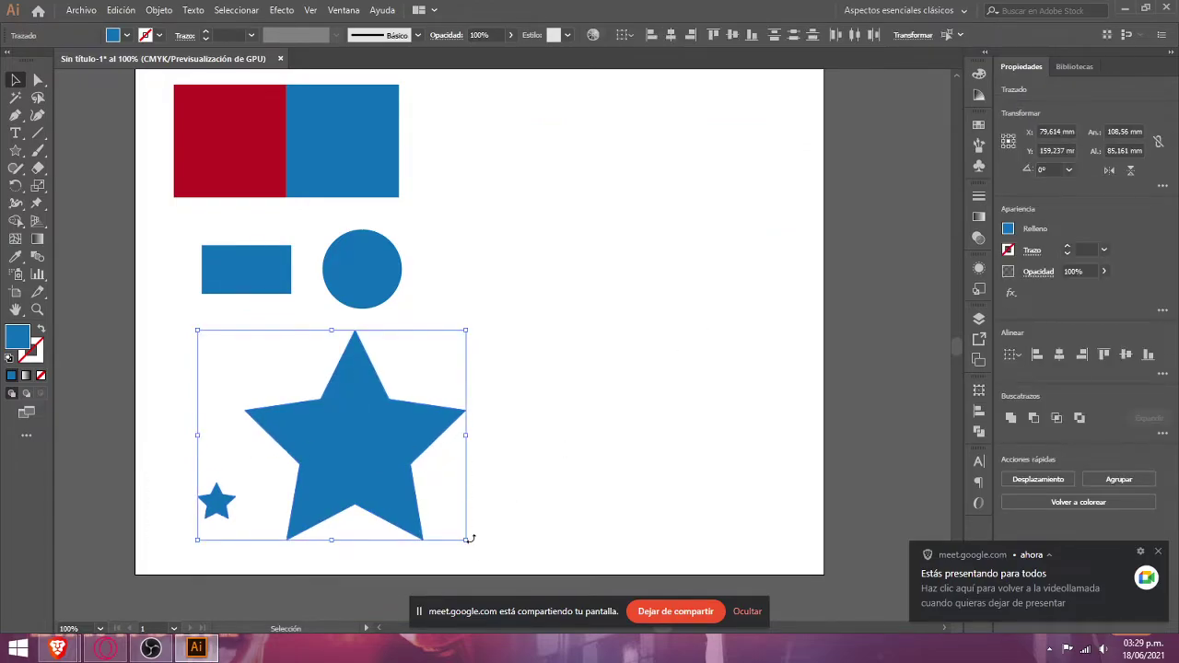
left_click_drag(469, 541, 424, 524)
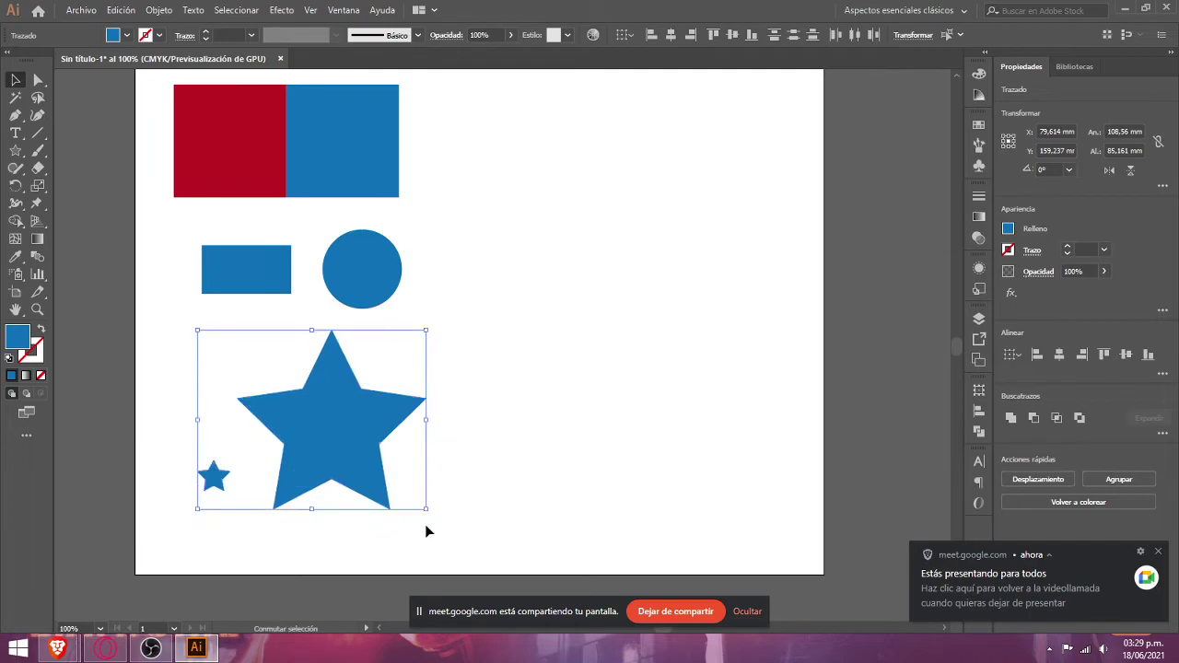
left_click(482, 350)
- Move the small rectangle sideways onto the circle so their centres roughly coincide, and clear the selection
left_click_drag(549, 341, 542, 366)
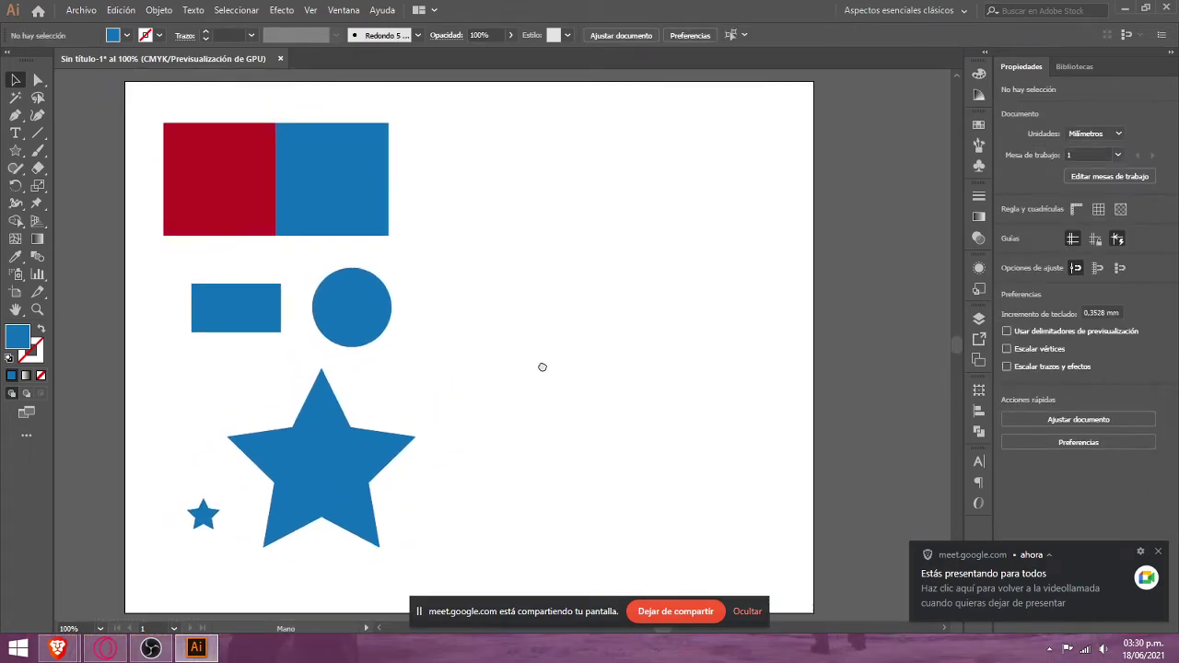
left_click_drag(507, 292, 510, 277)
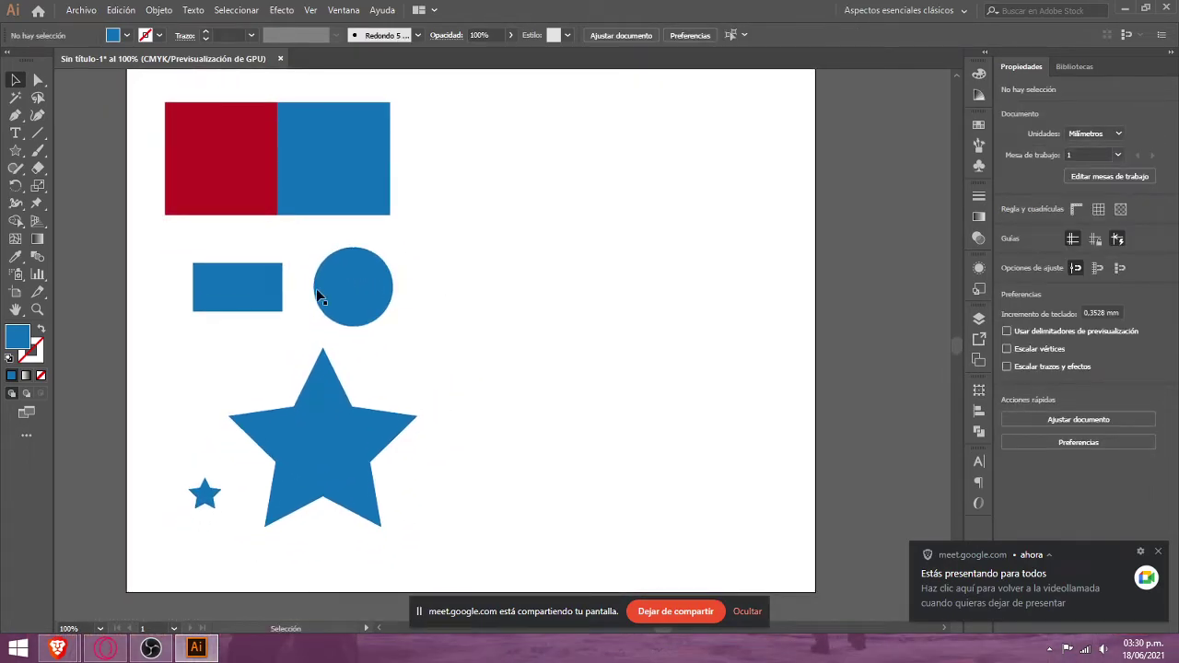
left_click(274, 284)
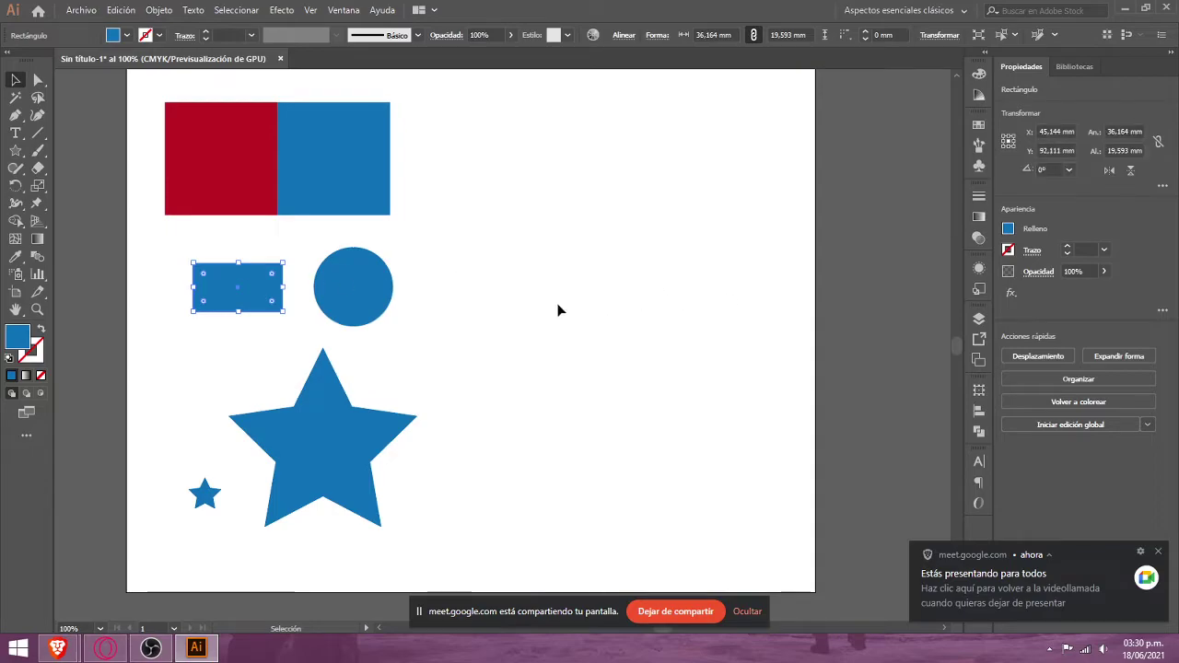
left_click_drag(237, 293, 351, 294)
left_click(486, 309)
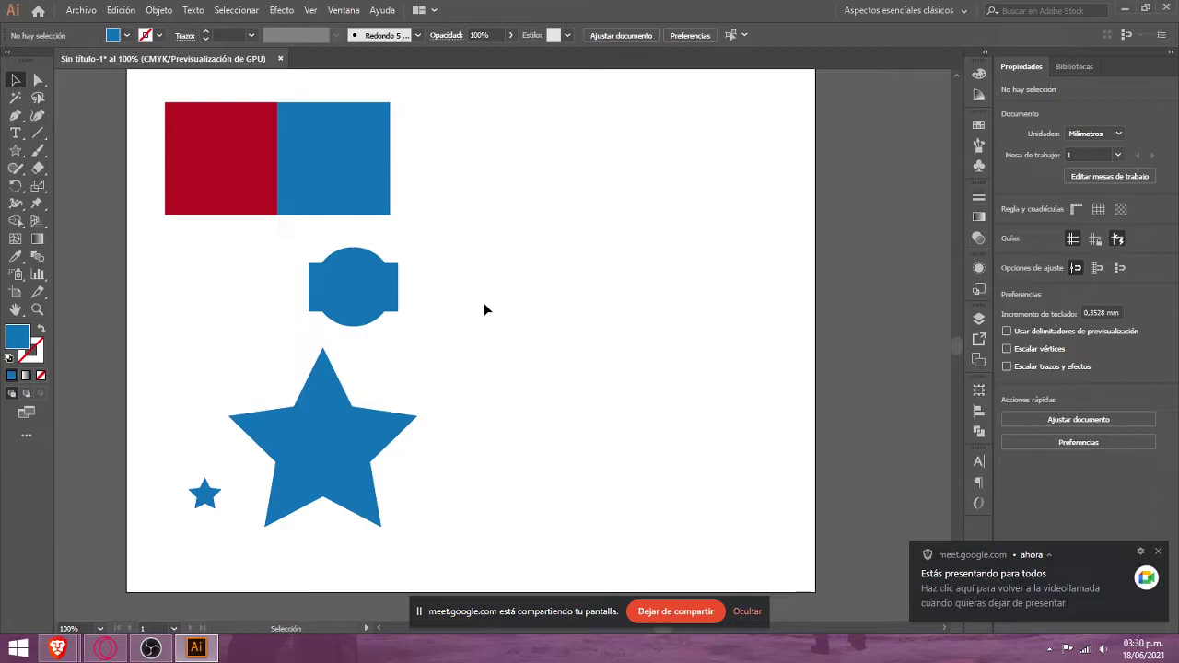
- Try subtracting the front circle from the rectangle with Minus Front and moving the cut shape to the artboard's right half
left_click_drag(488, 319, 345, 254)
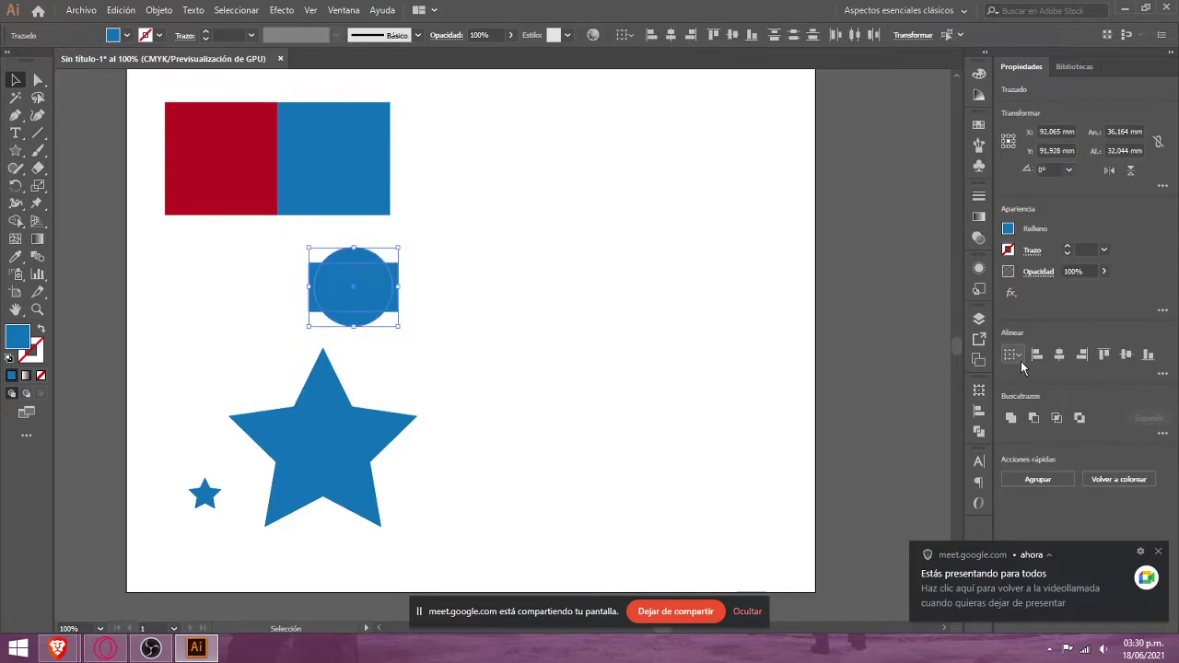
left_click(1035, 416)
left_click(482, 363)
left_click_drag(395, 290, 657, 266)
left_click(700, 364)
key("z")
left_click(652, 285)
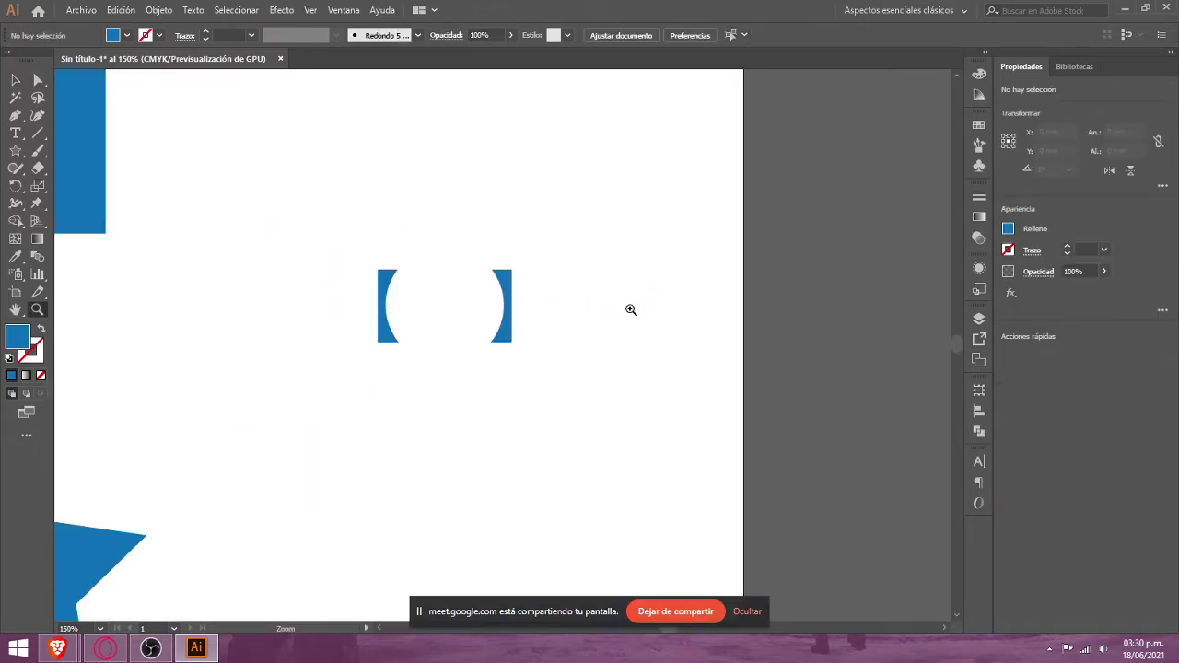
key("v")
left_click_drag(558, 420, 604, 398)
key("ctrl+z")
key("ctrl+z")
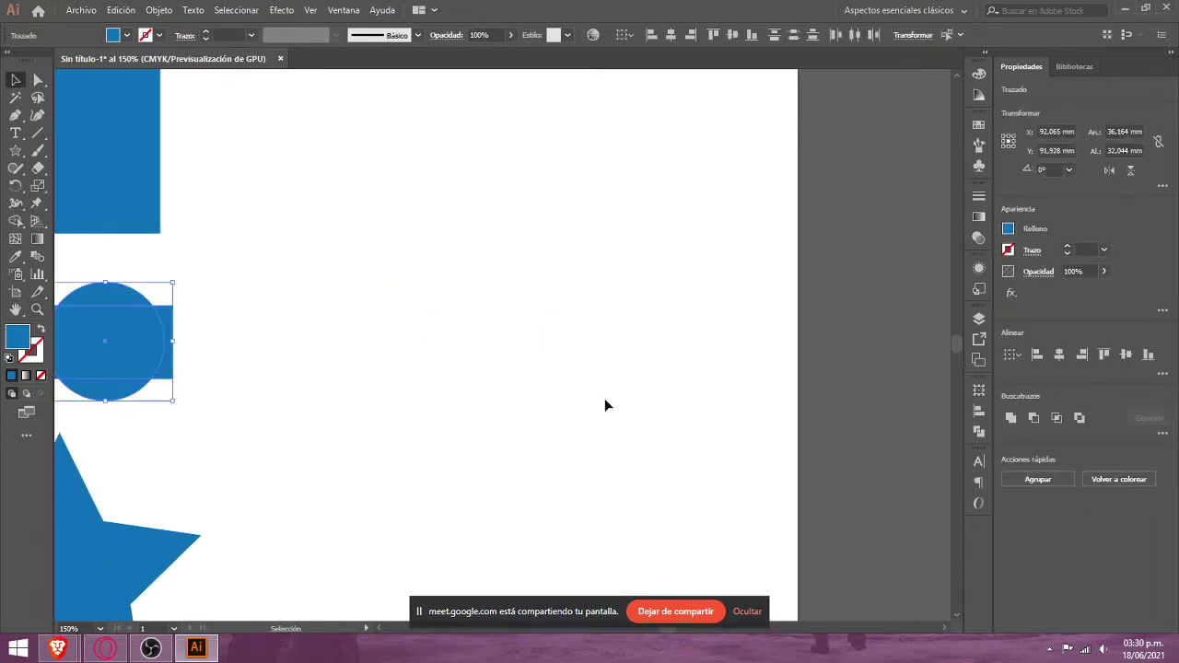
- Move the overlapping rectangle and circle together to the upper right area of the artboard and deselect them
left_click_drag(490, 391, 585, 373)
left_click_drag(184, 304, 721, 227)
left_click_drag(832, 277, 552, 315)
left_click(563, 402)
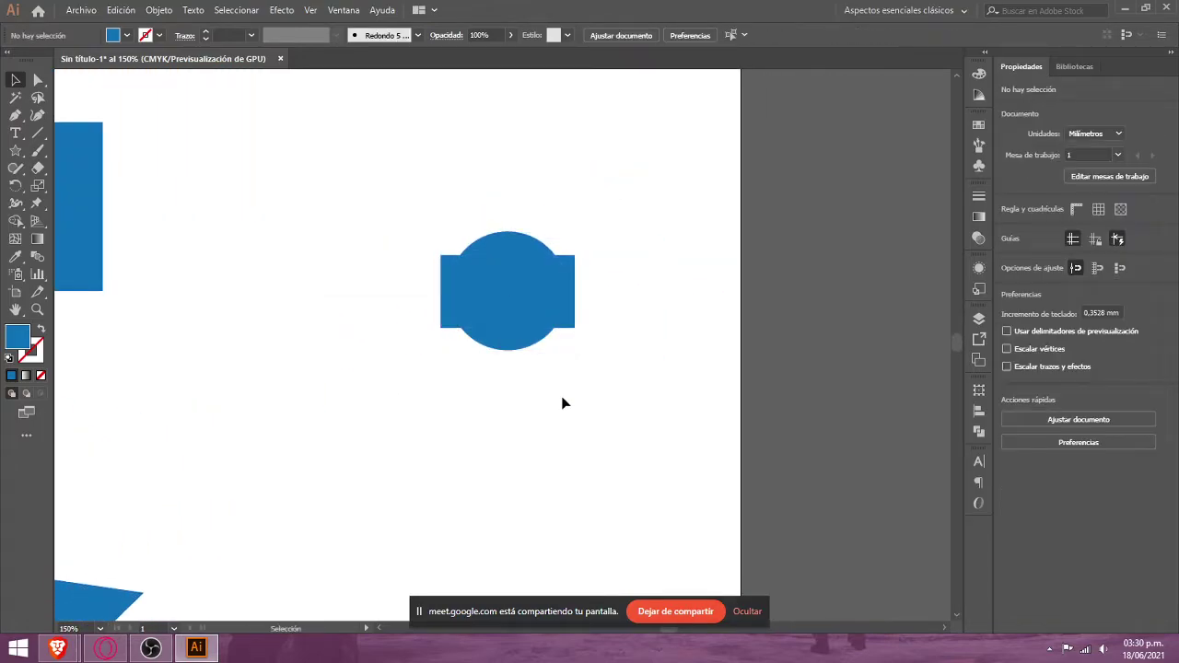
left_click(515, 303)
left_click_drag(446, 154, 647, 478)
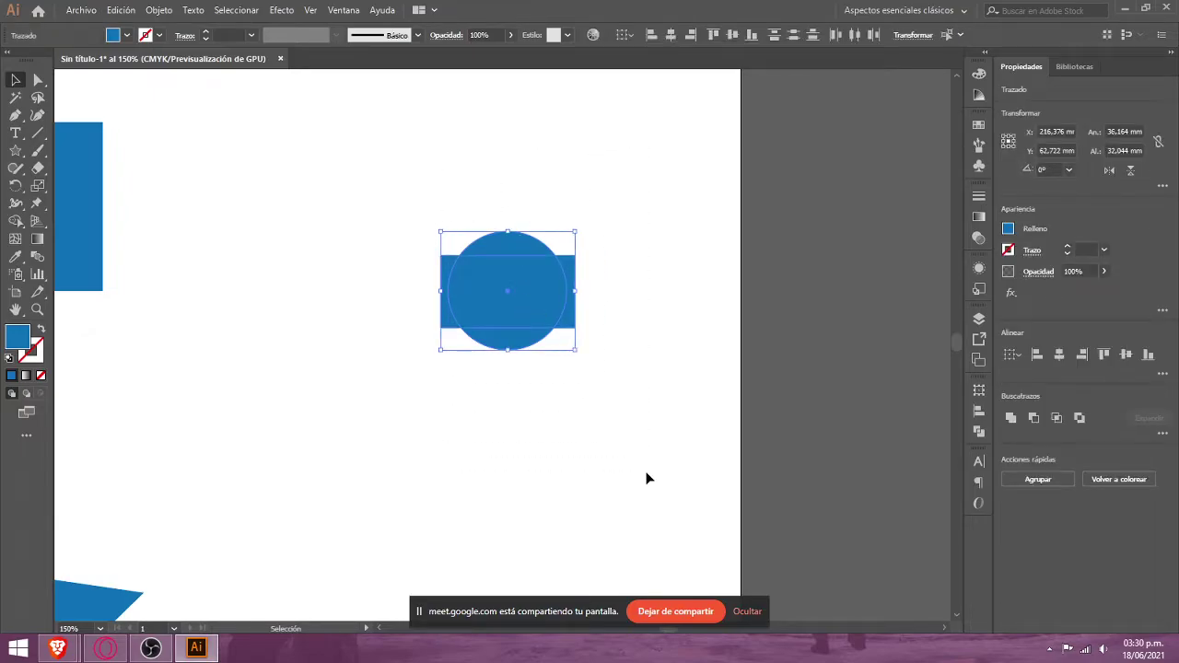
left_click(354, 178)
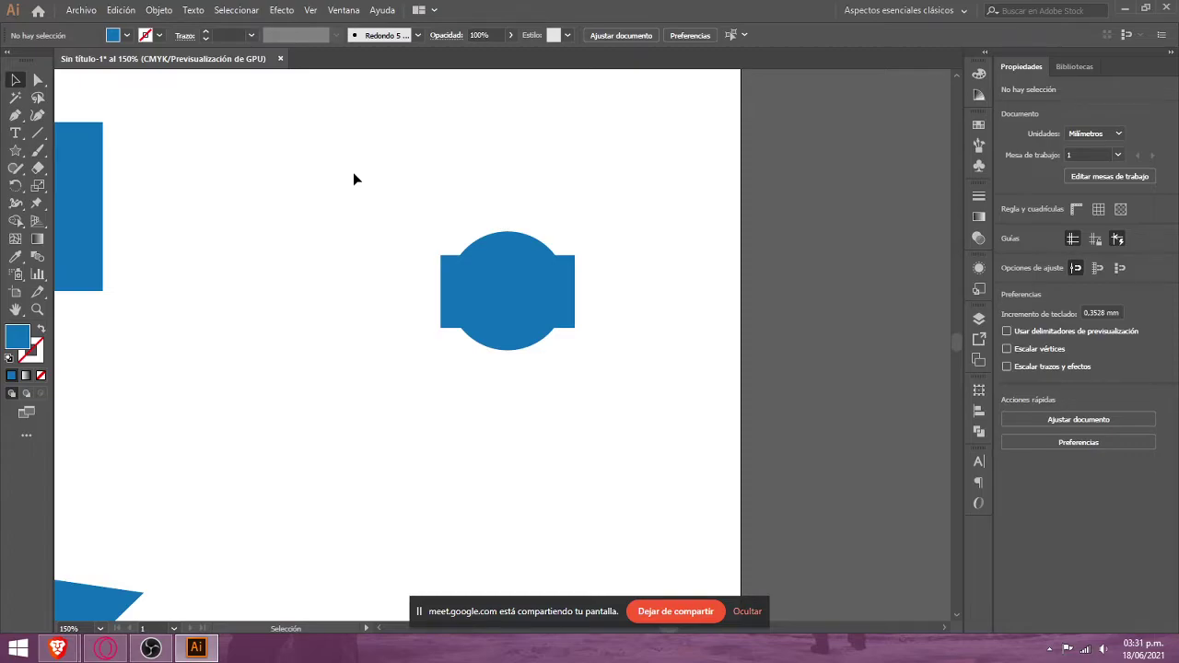
left_click(14, 150)
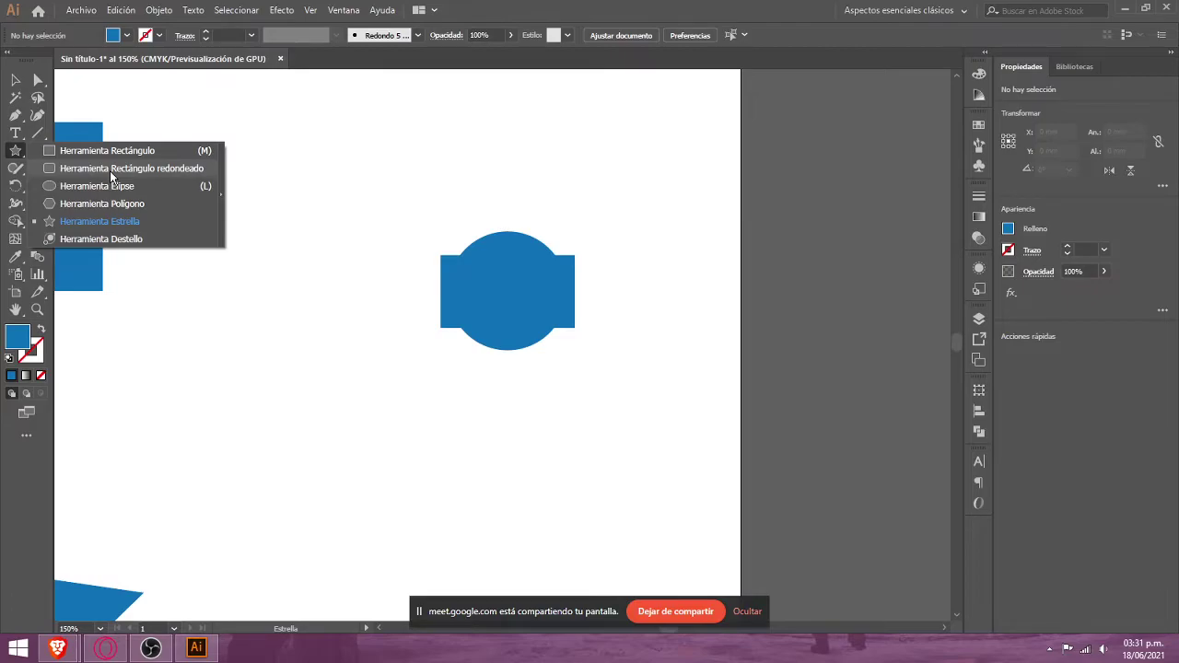
left_click(15, 150)
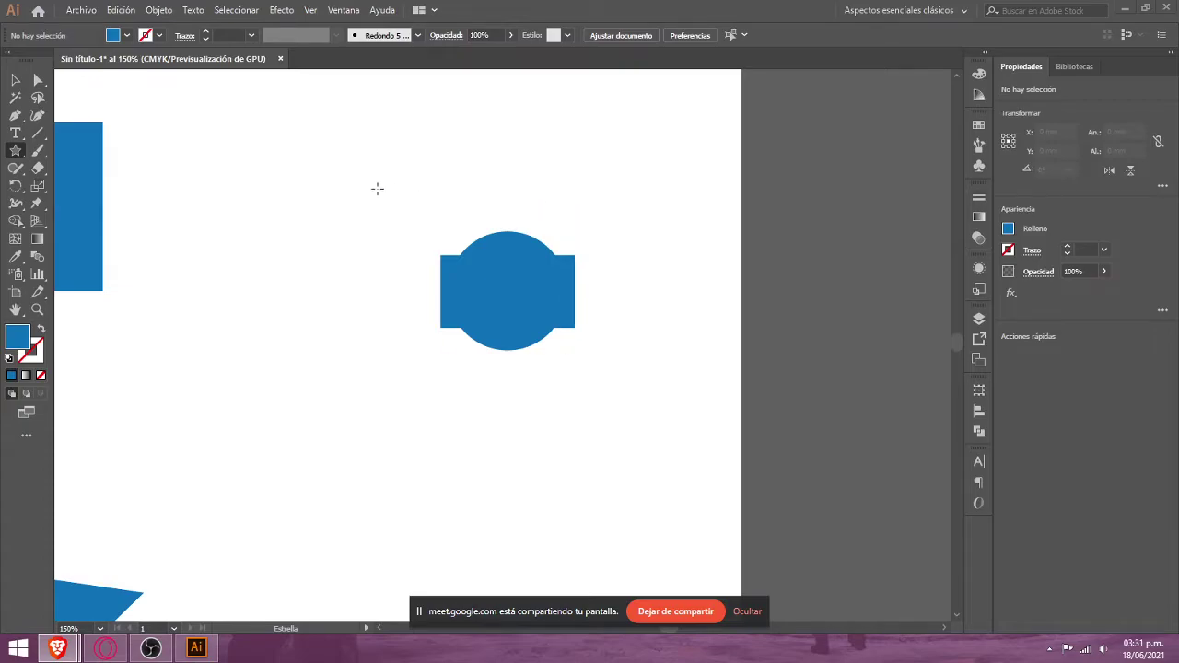
key("v")
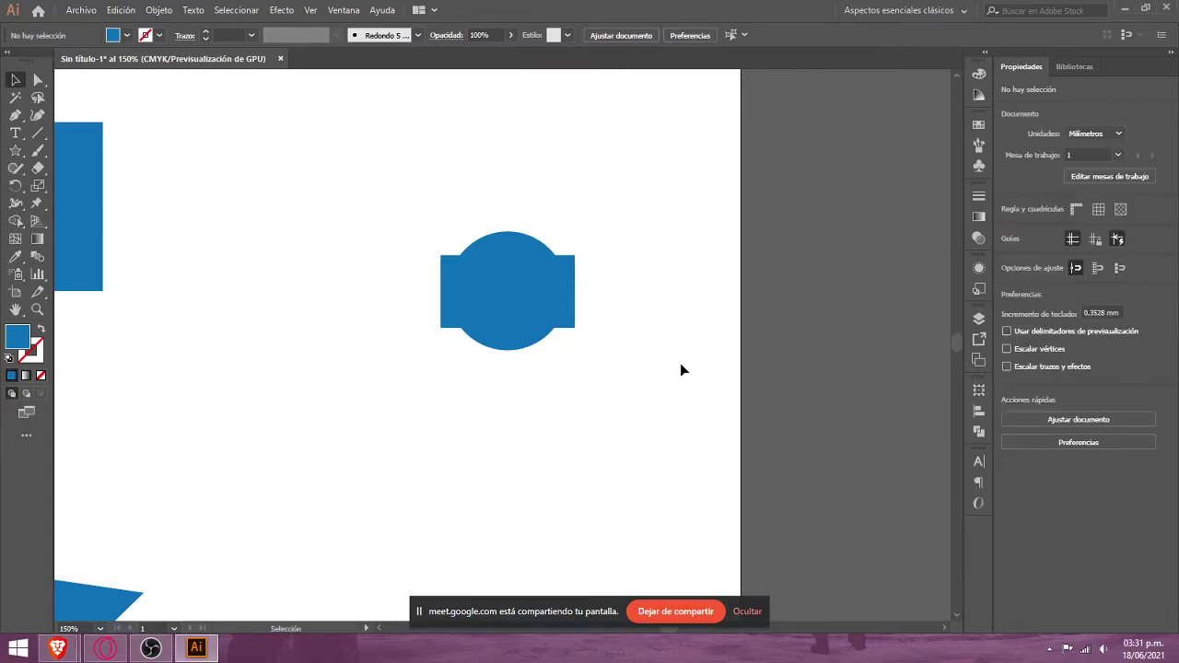
scroll(680, 363, "right", 3)
scroll(665, 349, "up", 1)
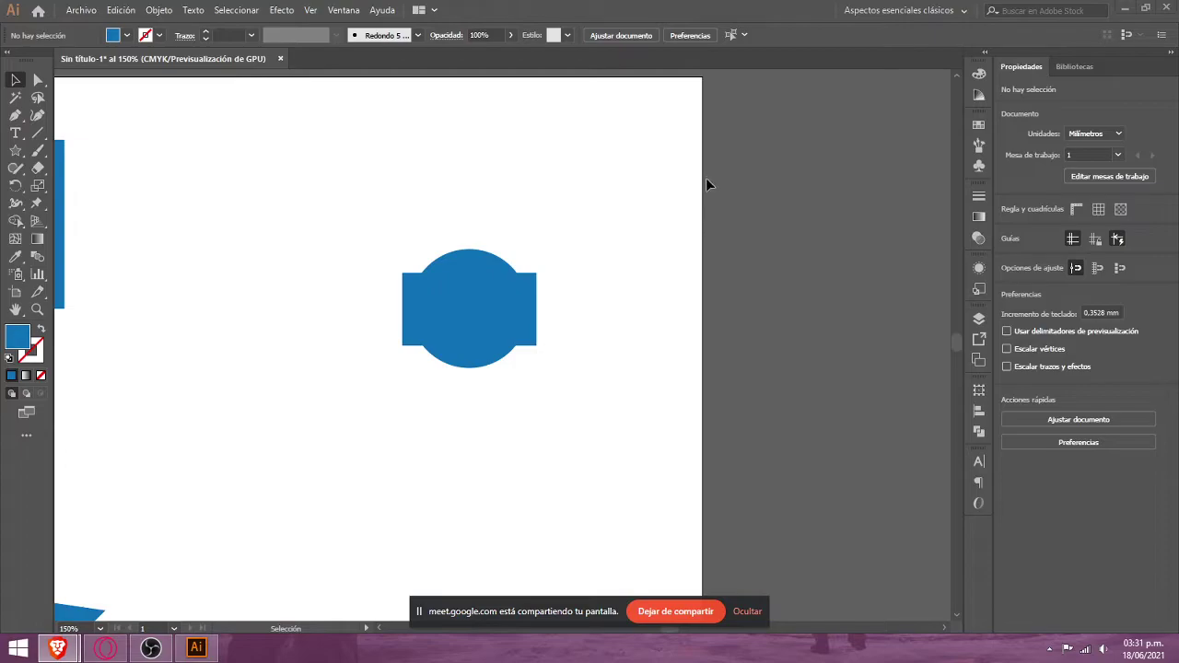
- Switch to the Google Meet call to admit the person waiting, and go back to Illustrator
key("alt+Tab")
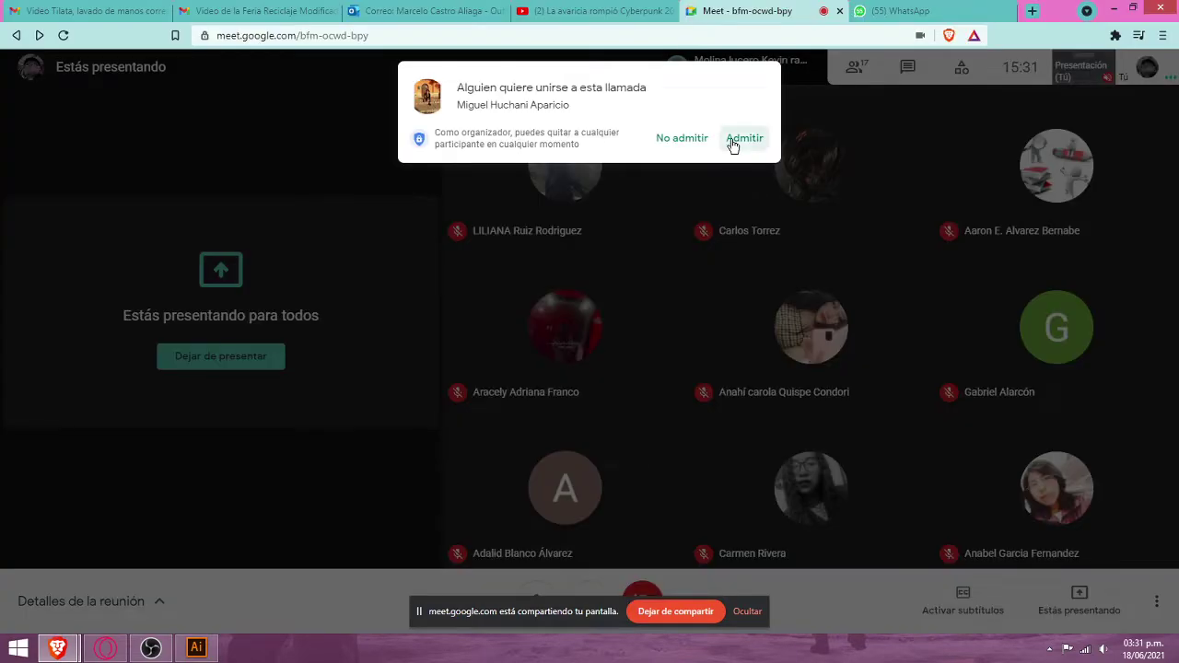
left_click(724, 150)
key("alt+Tab")
key("alt+Tab")
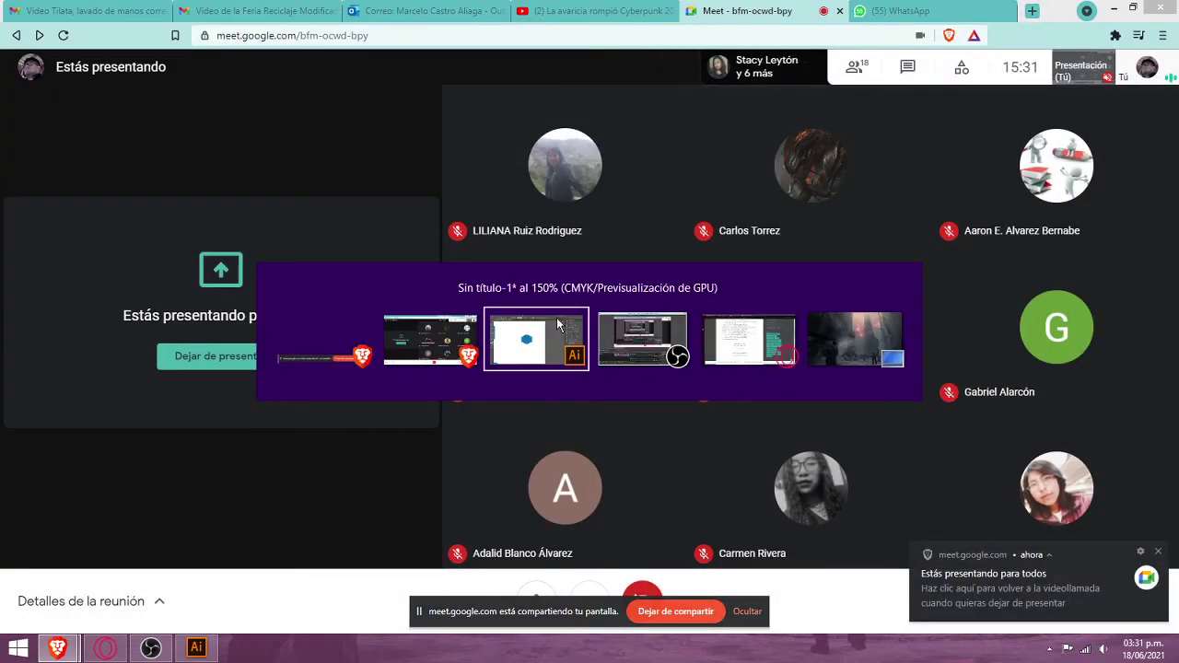
- Select the overlapping circle and rectangle together
left_click_drag(521, 430, 547, 399)
left_click_drag(625, 417, 618, 408)
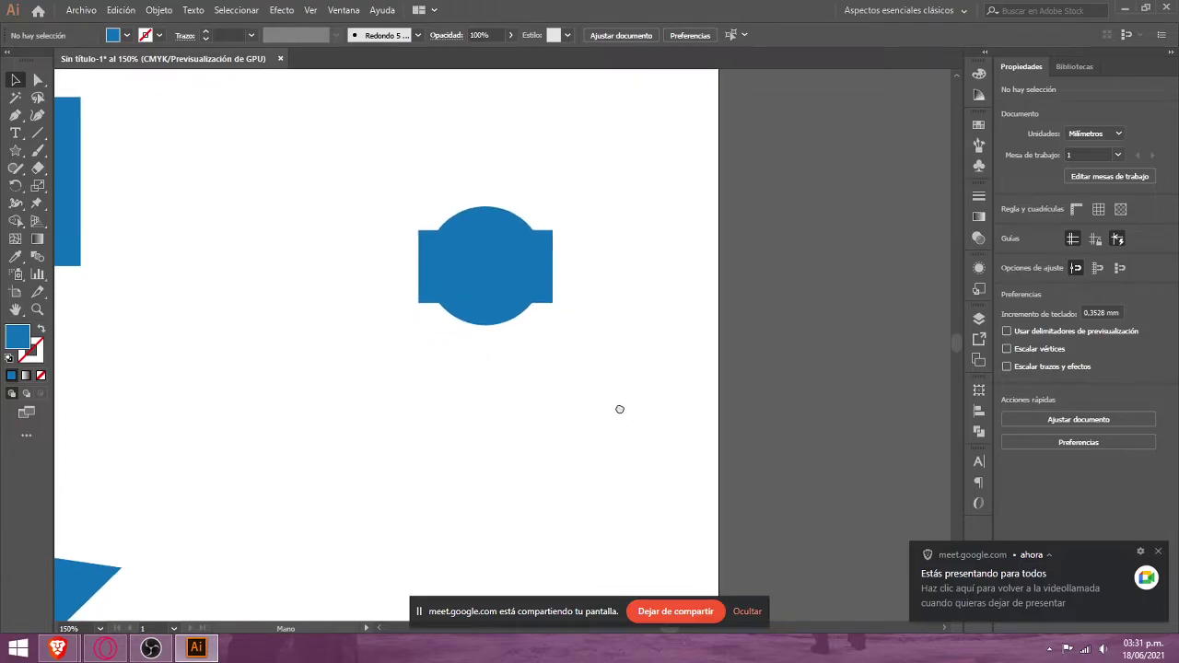
left_click_drag(635, 363, 348, 186)
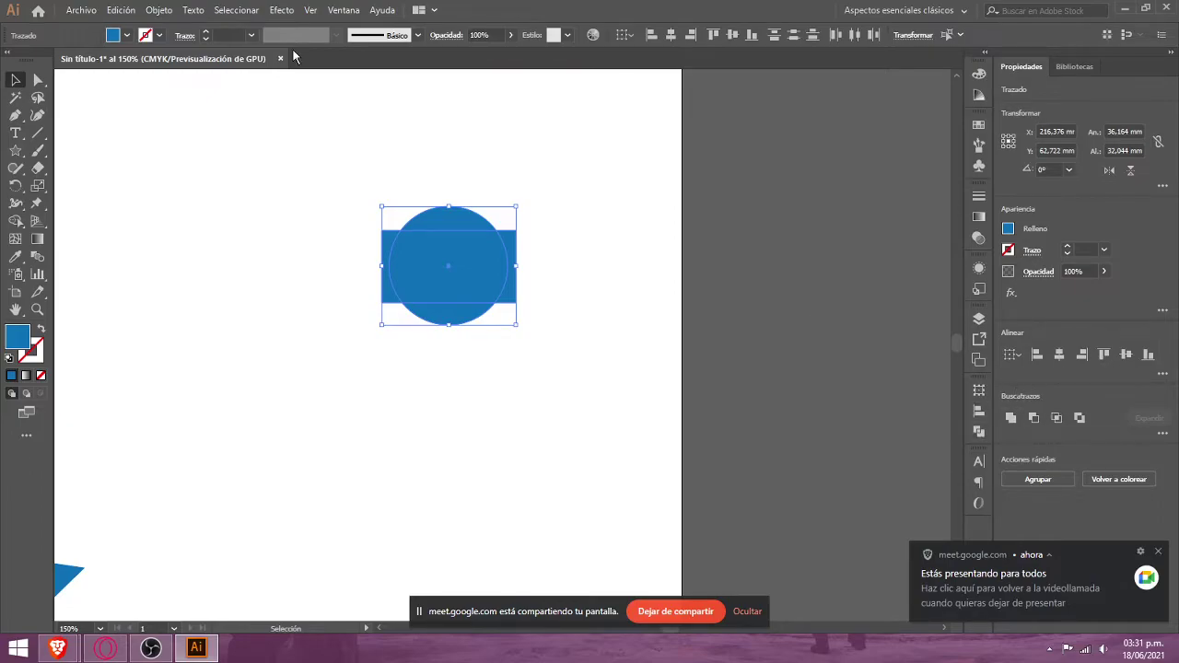
left_click(333, 13)
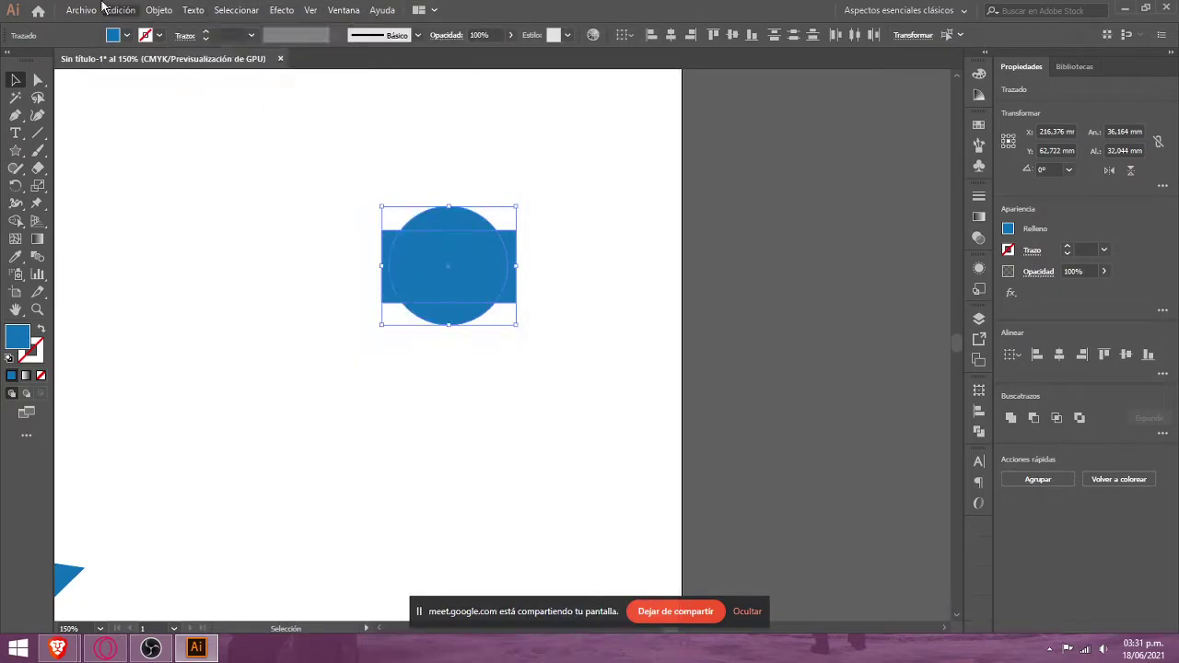
mouse_move(367, 7)
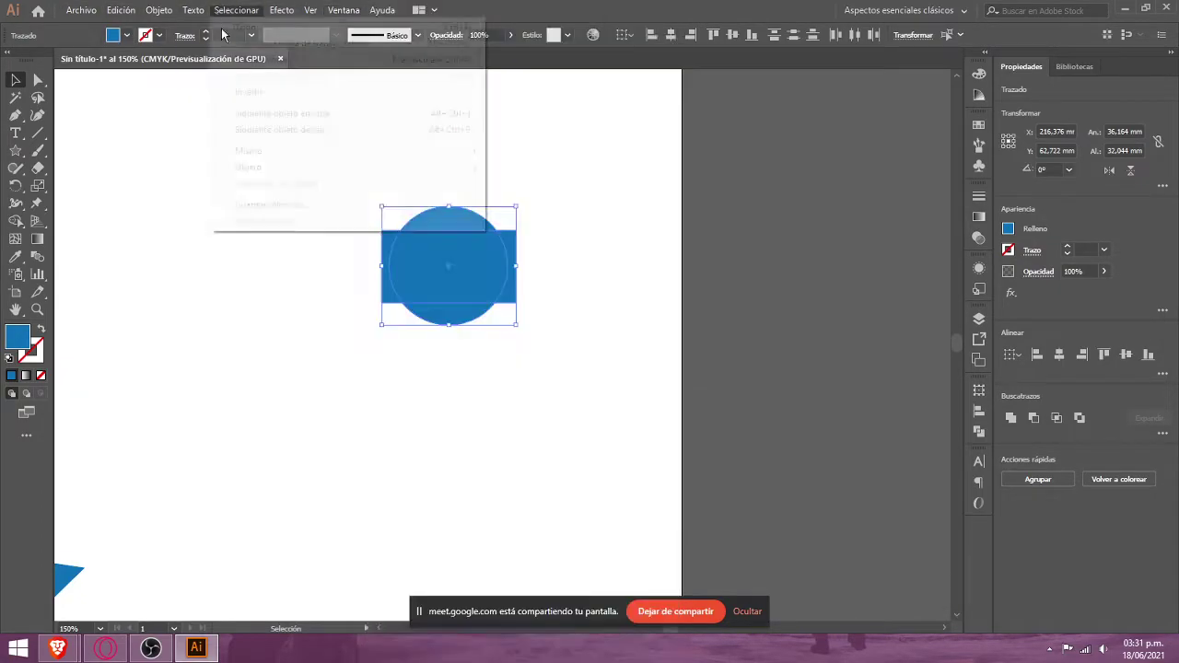
mouse_move(236, 10)
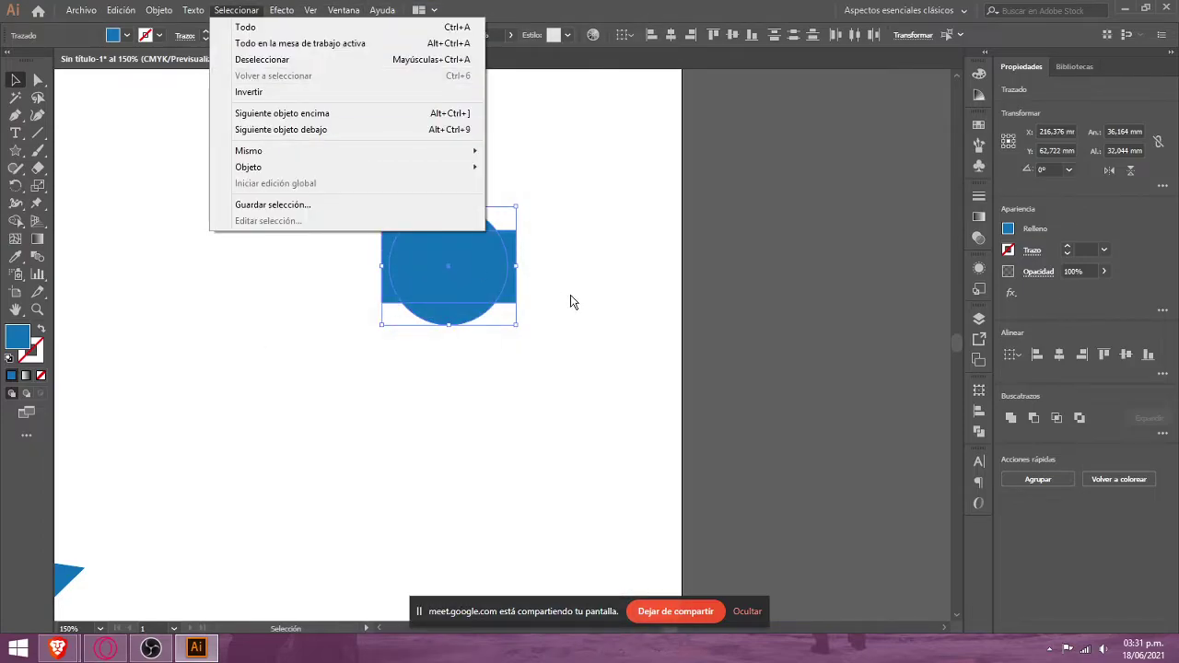
- Return to the Google Meet call, admit the next waiting participant and switch back to Illustrator
key("alt+Tab")
key("alt+Tab")
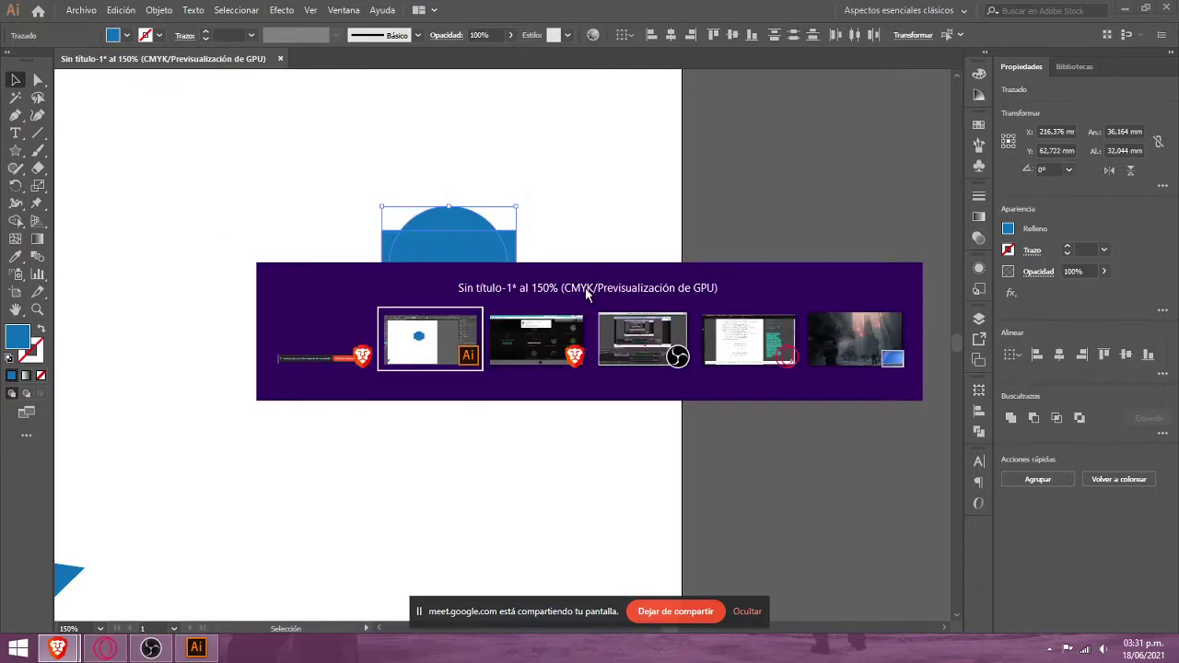
left_click(739, 139)
key("alt+Tab")
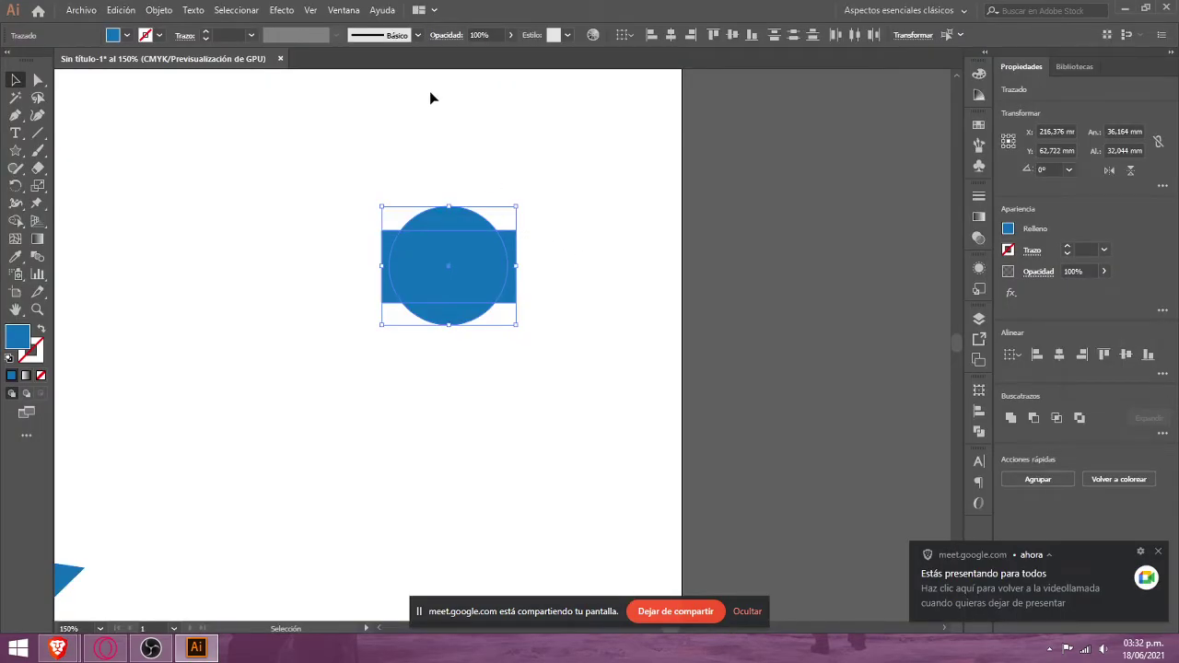
- Display the Buscatrazos (Pathfinder) options, apply Trim to the overlapping rectangle and circle, and clear the selection
left_click(343, 10)
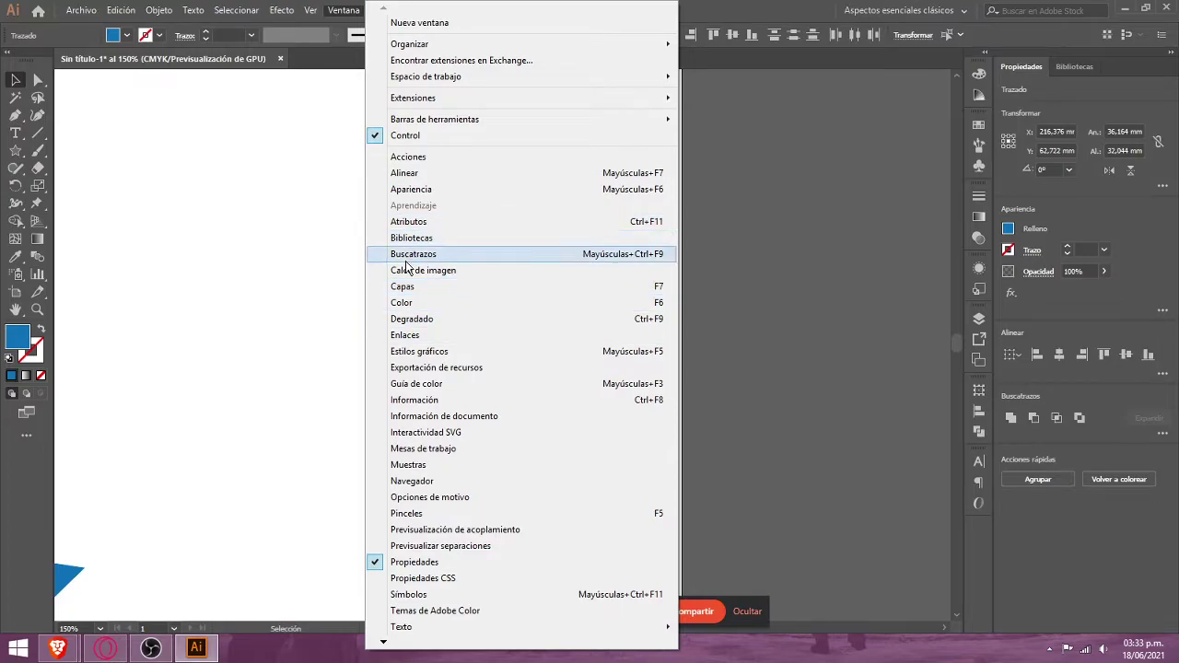
left_click(394, 255)
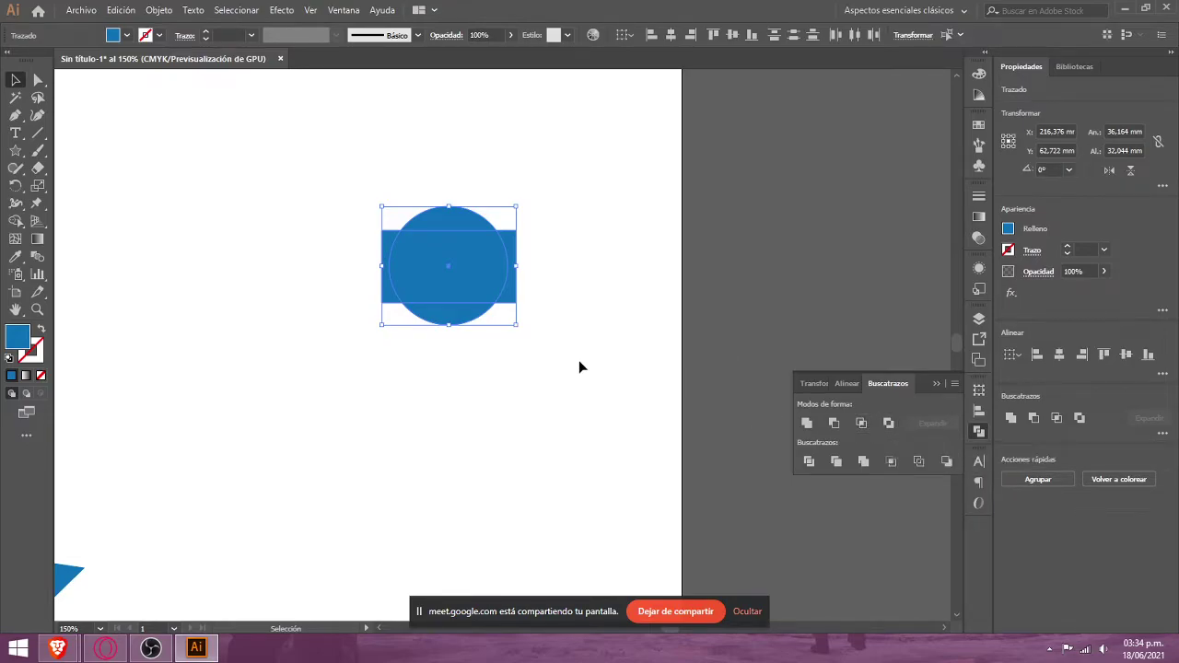
left_click_drag(621, 388, 326, 141)
left_click(836, 461)
left_click(540, 312)
left_click(456, 274)
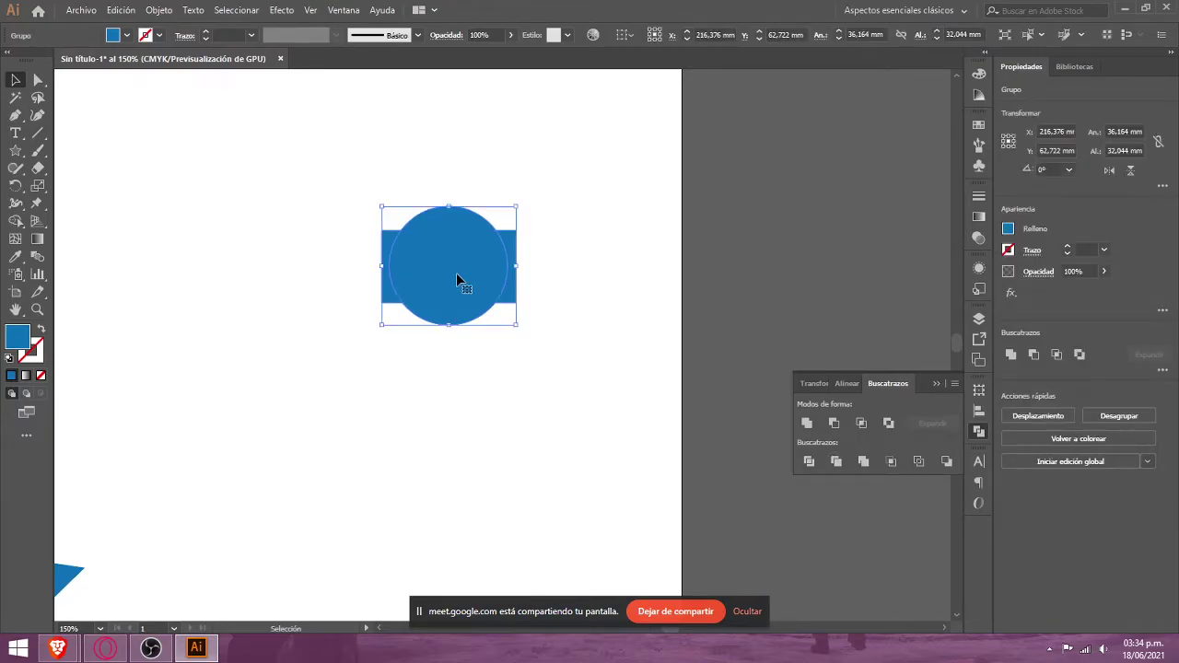
left_click(599, 288)
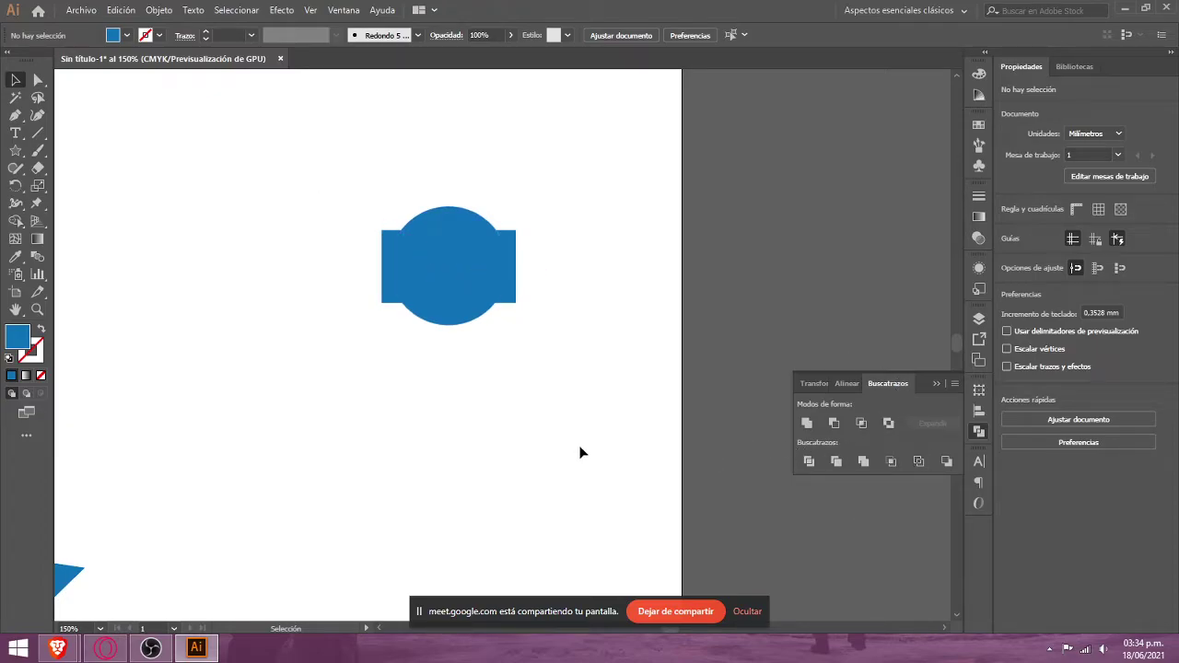
- Separate the trimmed group by moving the circle up and right and the rectangle pieces down and left, and select the whole group
left_click_drag(440, 242, 518, 268)
double_click(291, 398)
double_click(484, 397)
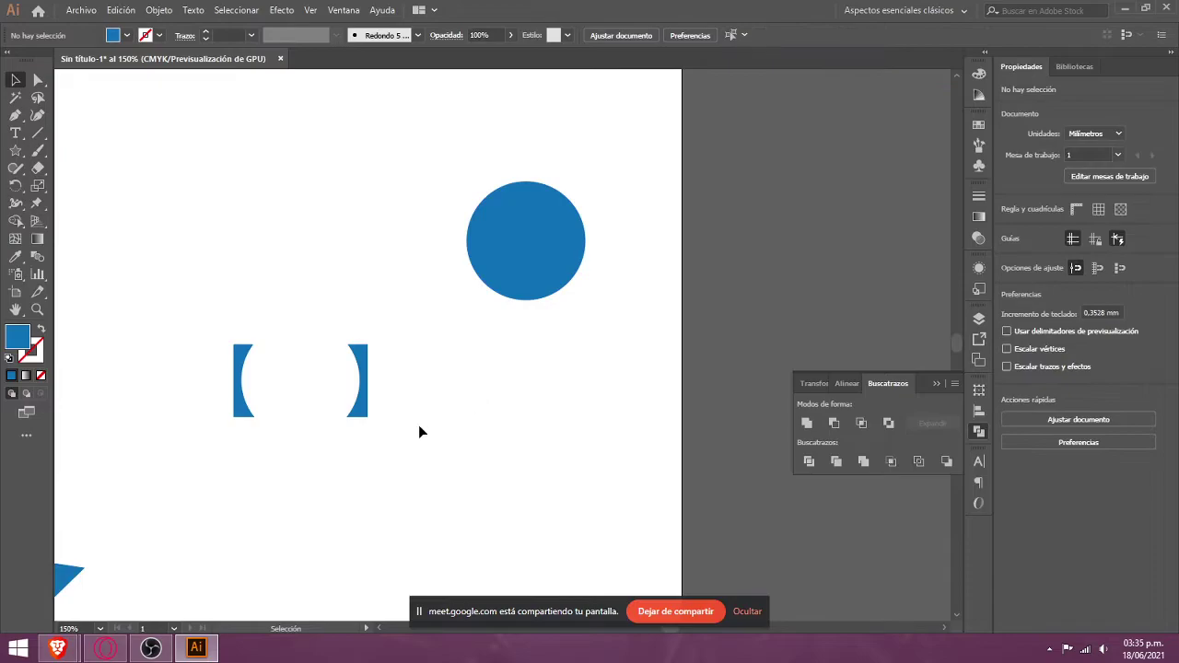
left_click_drag(517, 426, 134, 203)
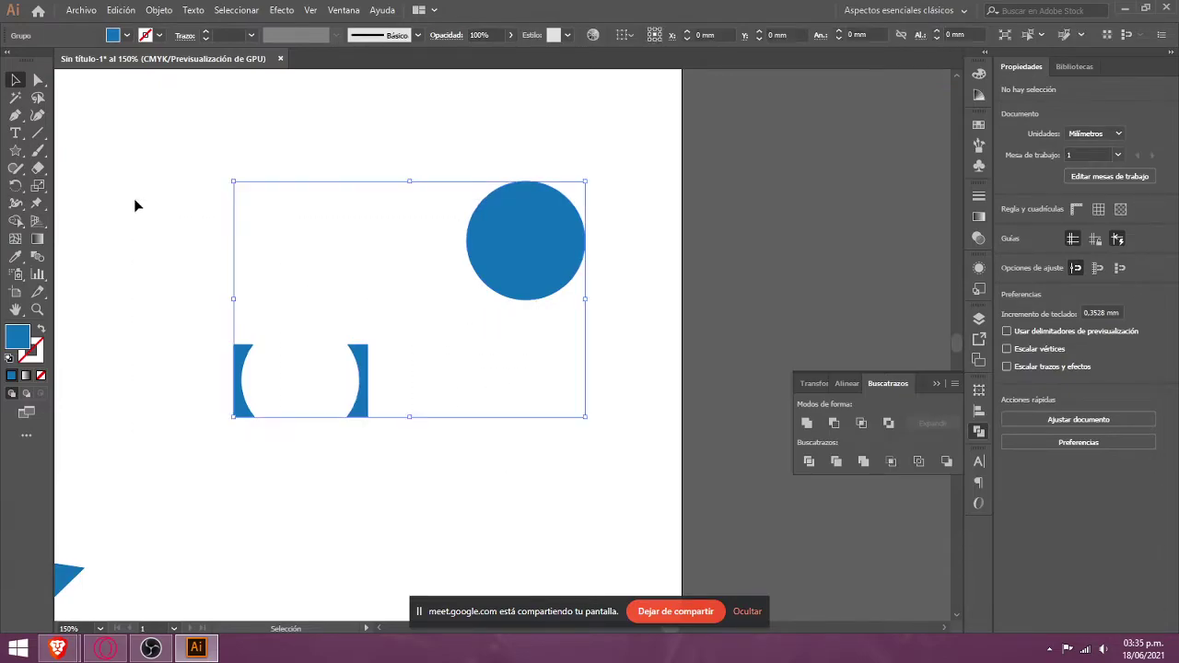
- Examine the trimmed circle and rectangle pieces in outline view, select them there, clear the selection and return to the filled preview
left_click(561, 540)
key("ctrl+y")
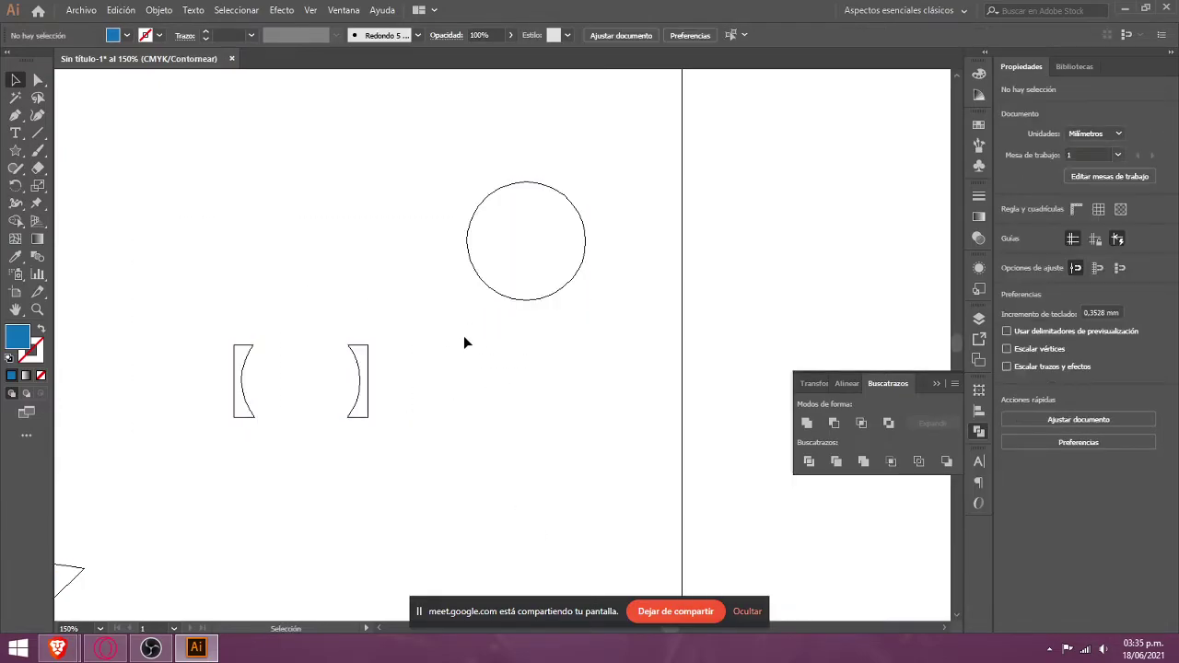
left_click_drag(467, 129, 612, 368)
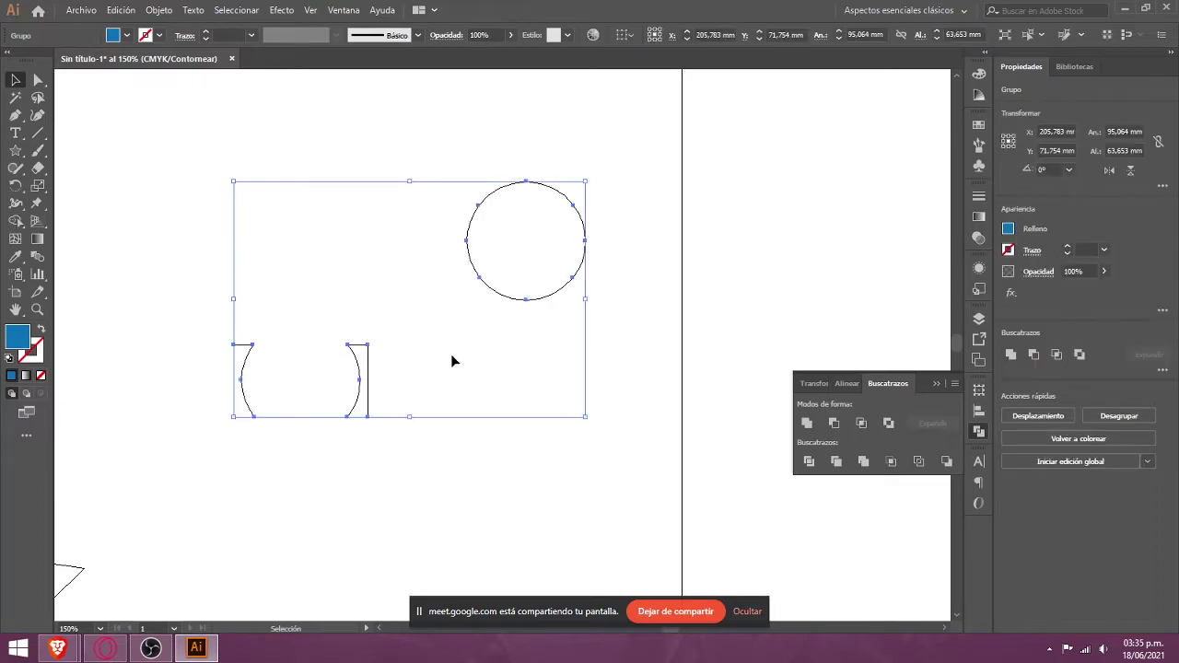
left_click(381, 414)
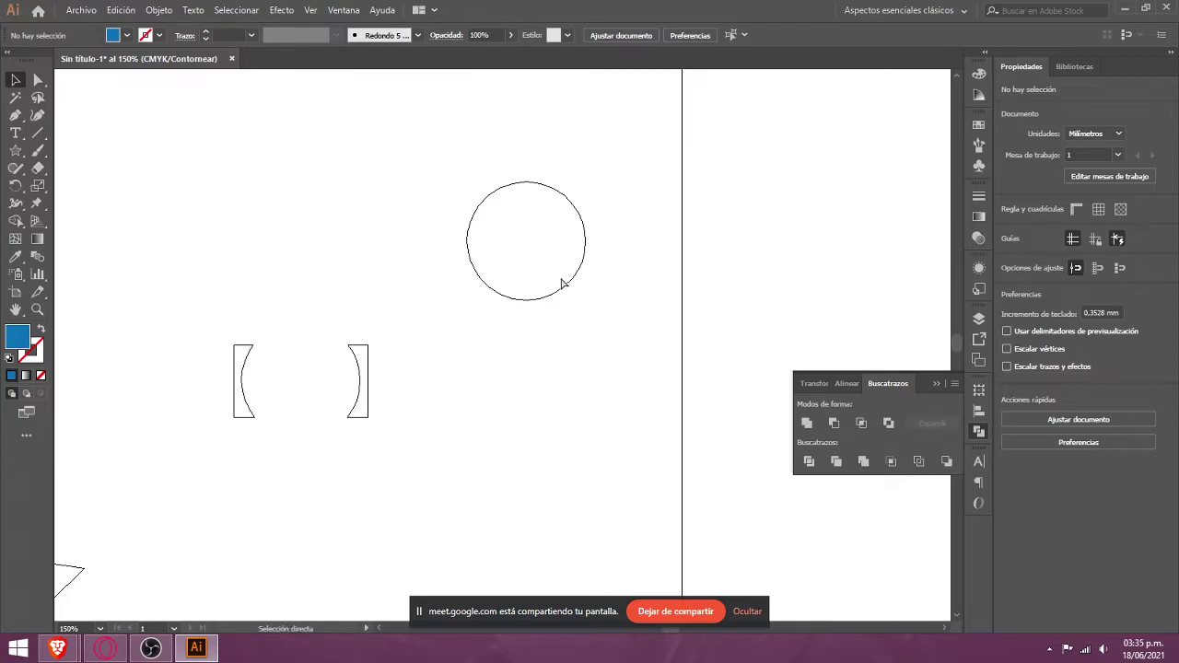
key("ctrl+y")
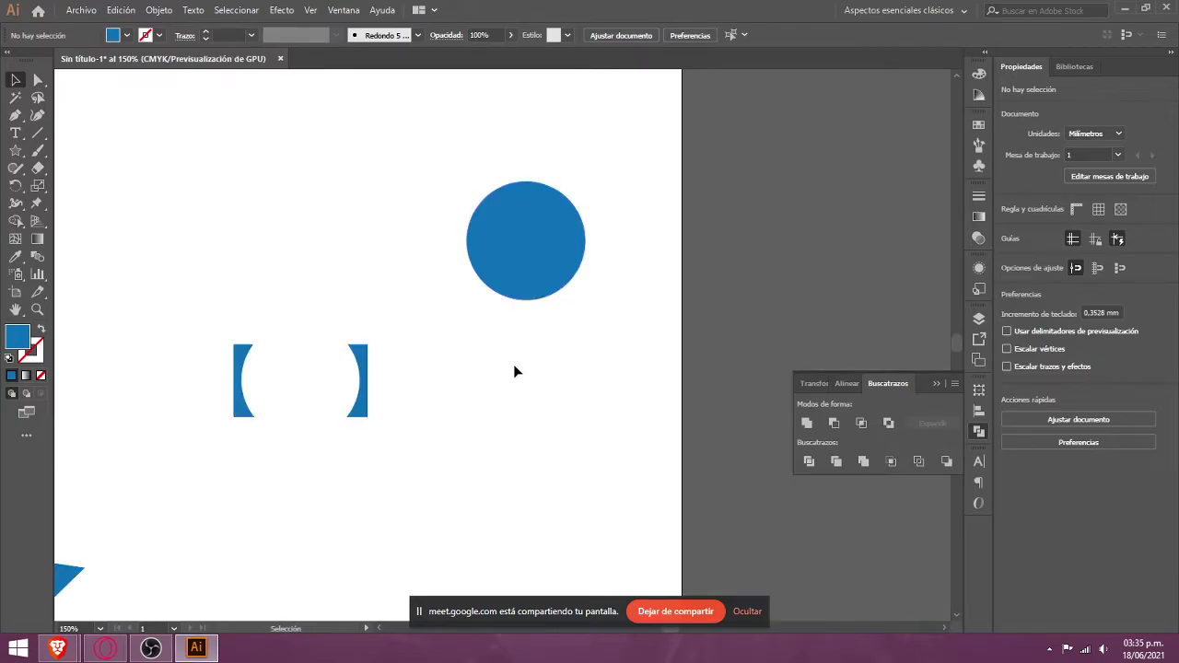
- Delete the circle from the trimmed group and move the remaining rectangle pieces up and to the right
left_click(538, 232)
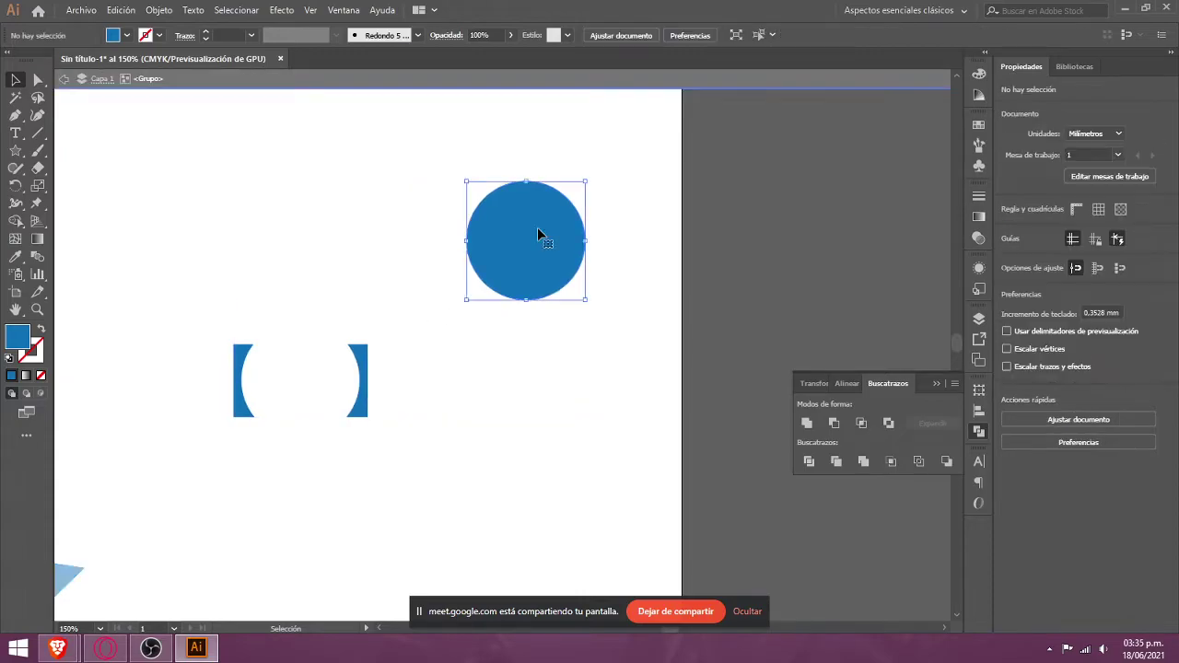
key("Delete")
left_click_drag(411, 414, 688, 253)
left_click_drag(752, 281, 644, 329)
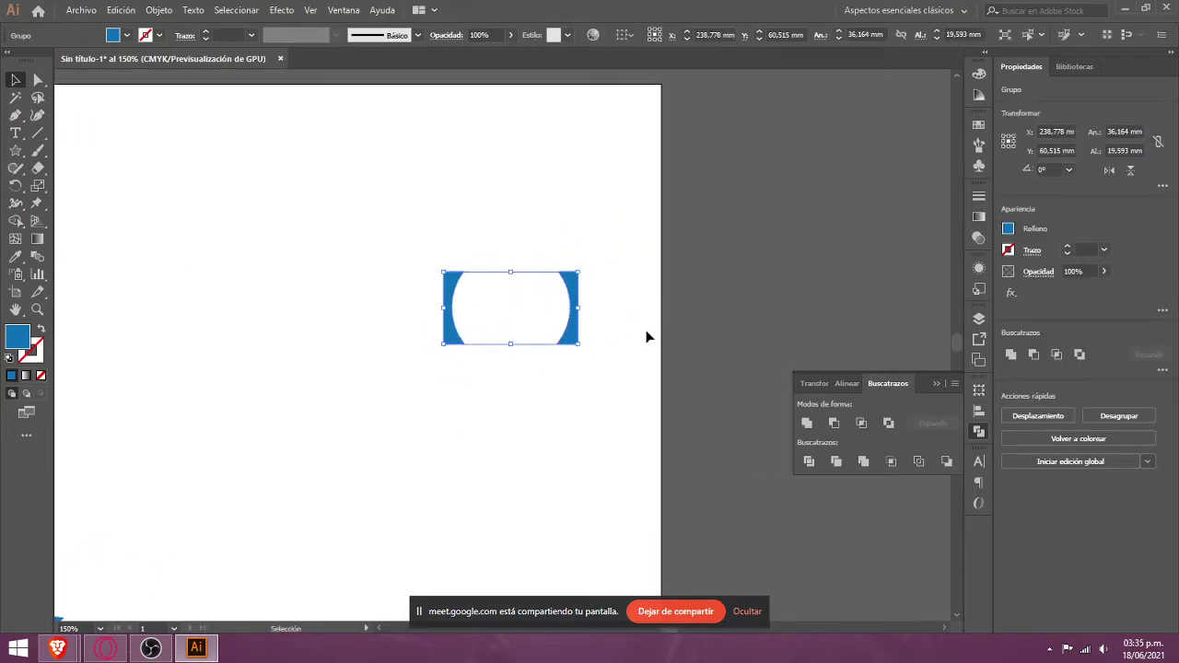
left_click(604, 399)
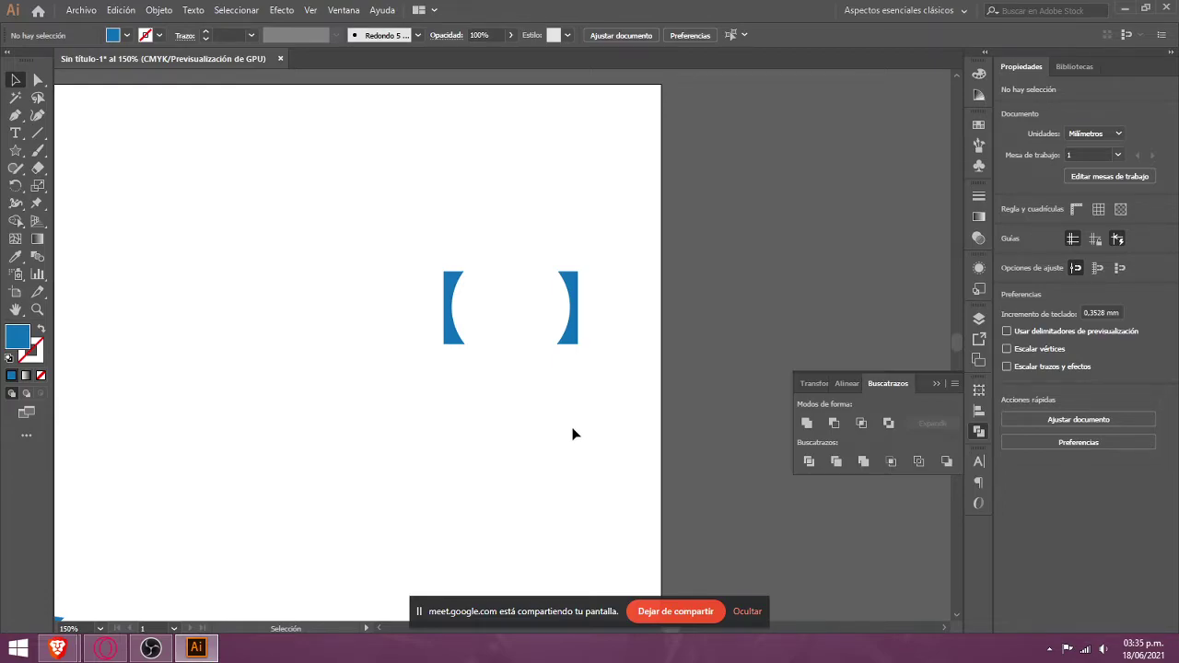
- Undo the last changes back to the trimmed circle and rectangle pieces still in their overlapping arrangement
key("ctrl+z")
key("ctrl+z")
key("ctrl+z")
key("ctrl+z")
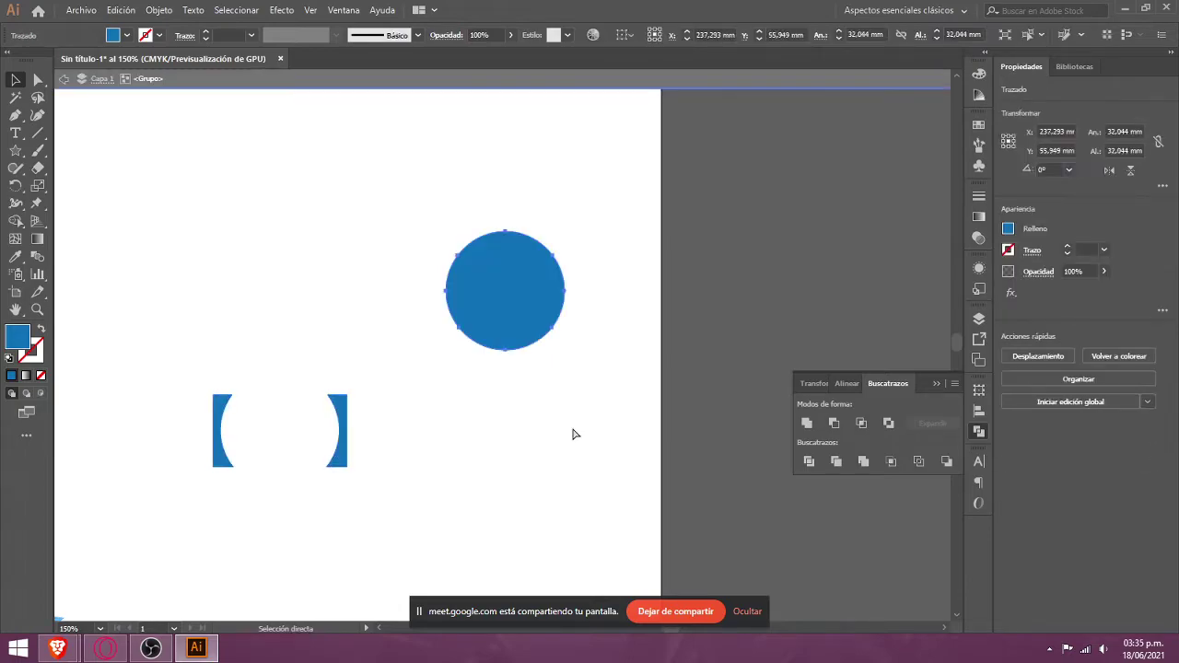
key("v")
left_click(563, 426)
- Duplicate the trimmed group above the original and delete the circle from the copy
left_click(410, 286)
left_click_drag(410, 286, 366, 192)
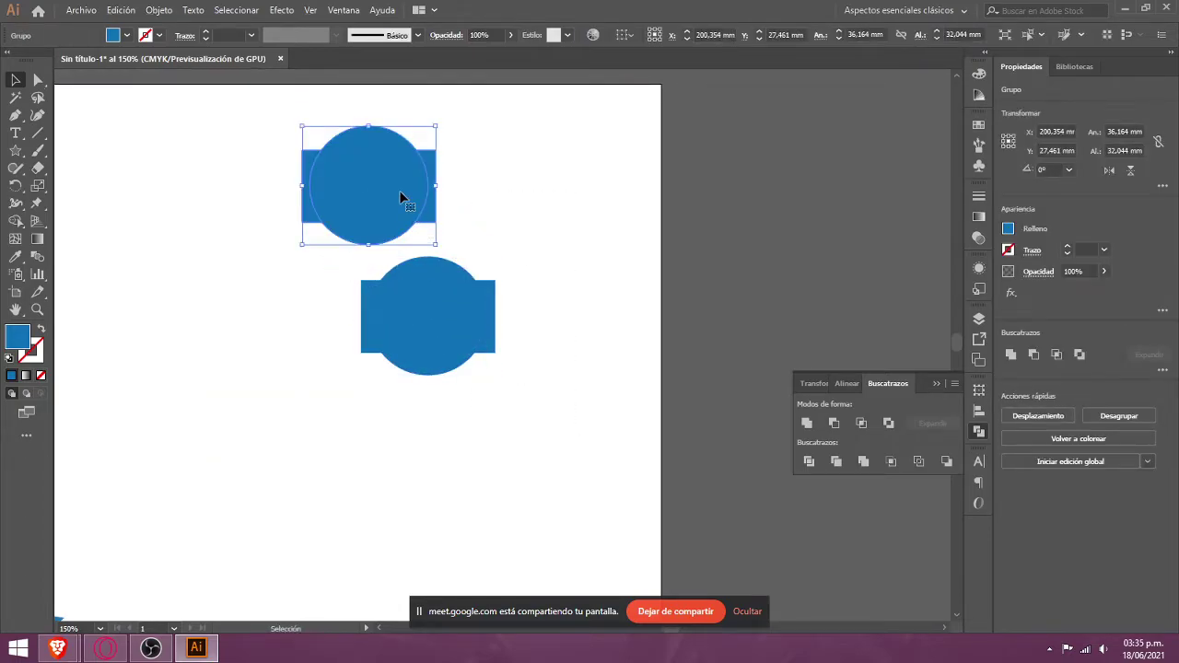
double_click(387, 204)
key("Delete")
double_click(555, 249)
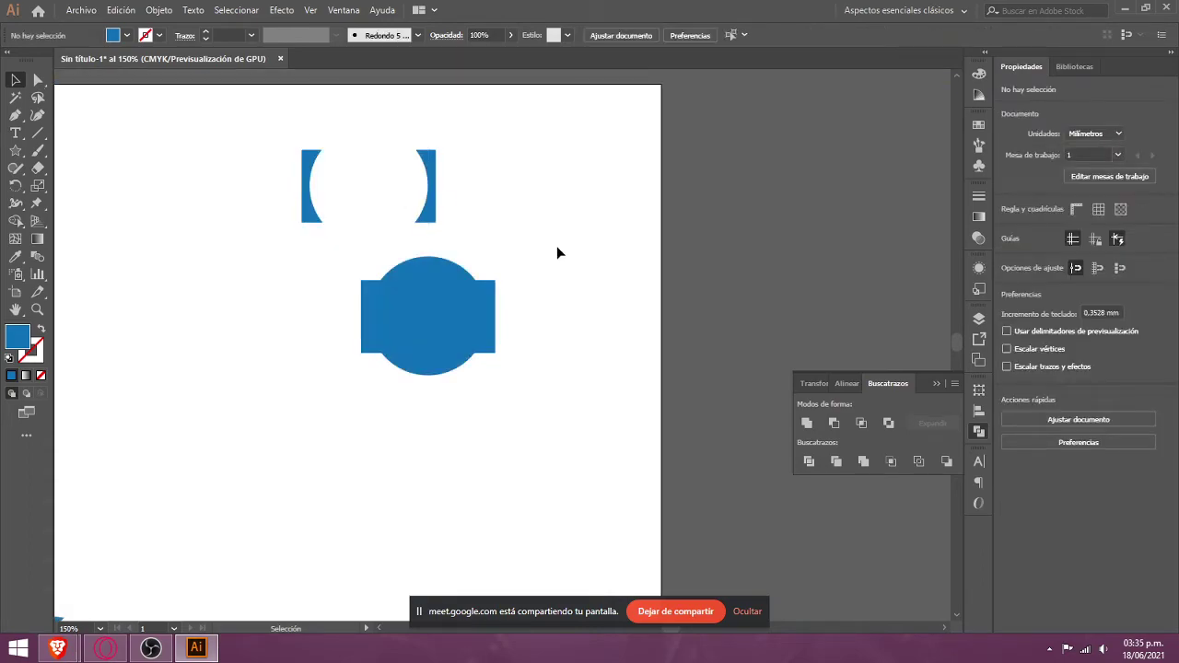
- Align the copied side pieces directly above the original trimmed group, and move the original straight down to separate them
left_click_drag(419, 171, 477, 157)
left_click(731, 373)
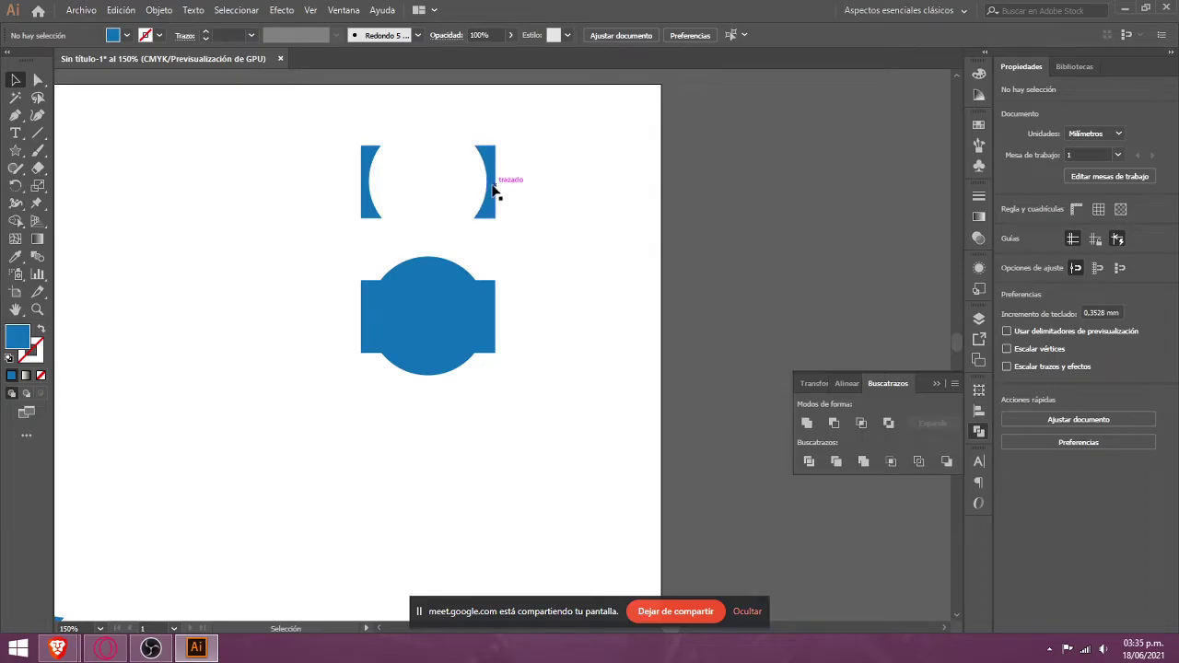
left_click(452, 303)
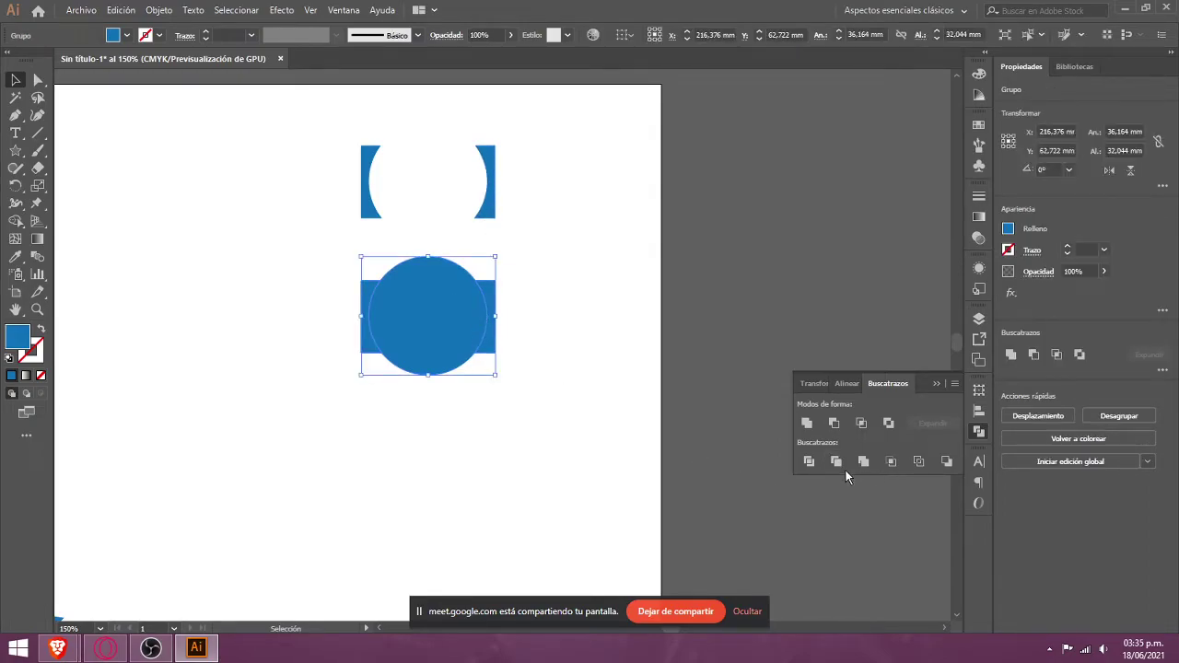
left_click_drag(463, 316, 462, 480)
left_click(513, 276)
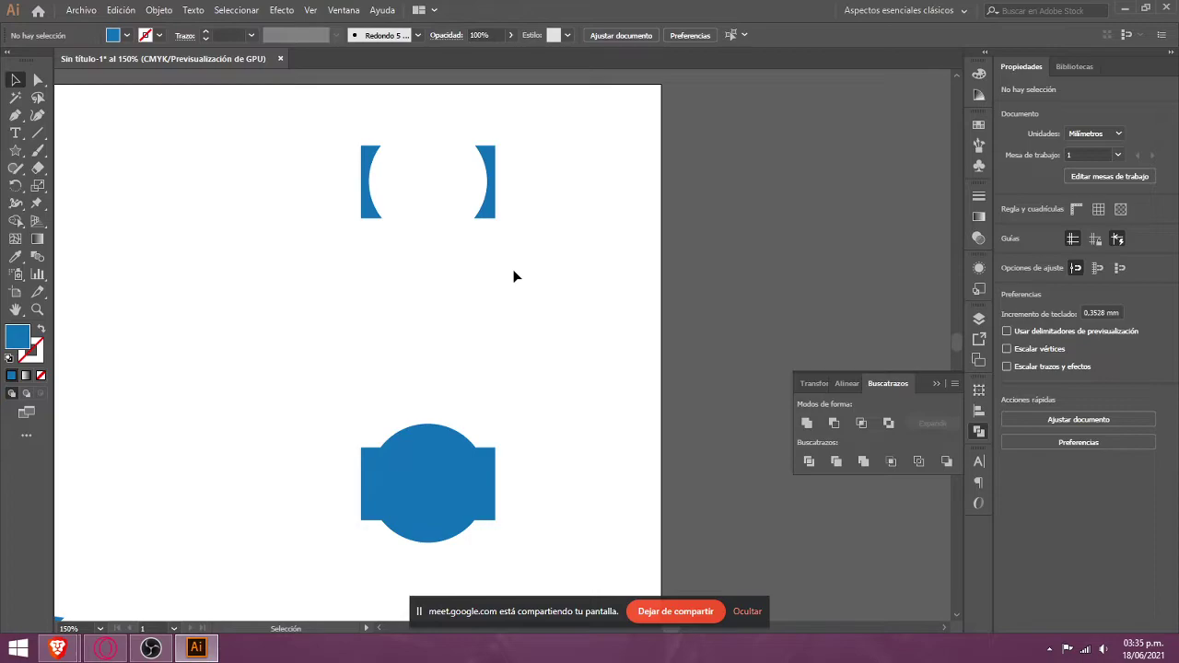
- Examine the two curved side pieces at 300% zoom, selecting them as a group, and hide the Buscatrazos (Pathfinder) options
key("z")
left_click(474, 255)
left_click(474, 256)
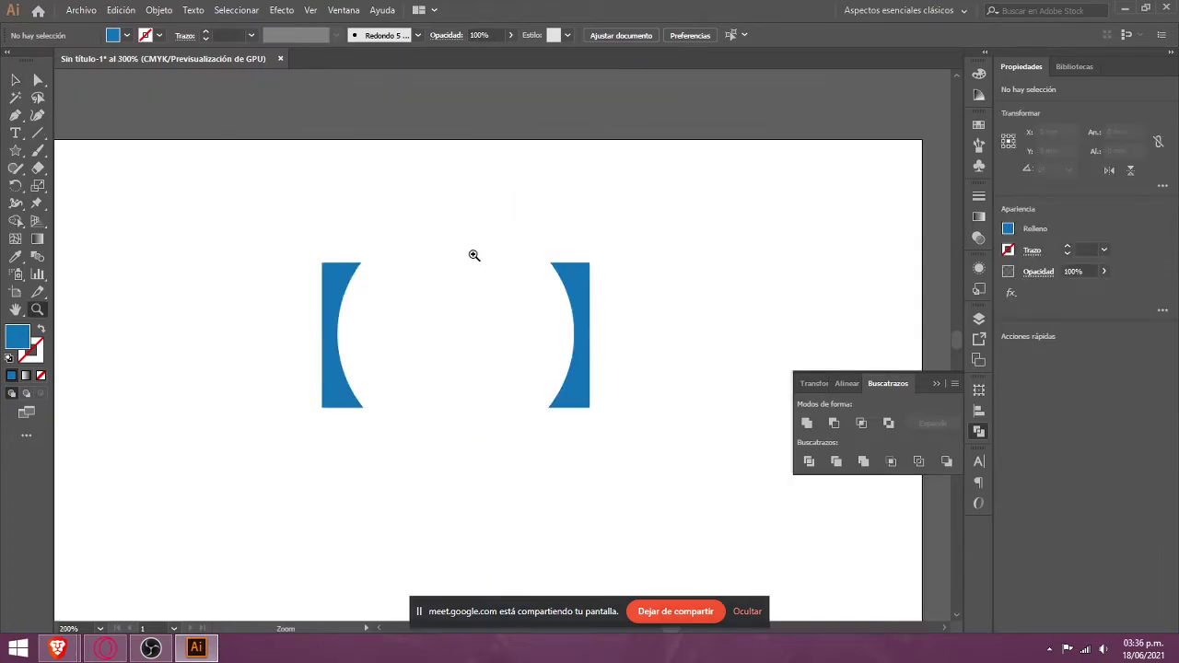
left_click_drag(521, 387, 567, 367)
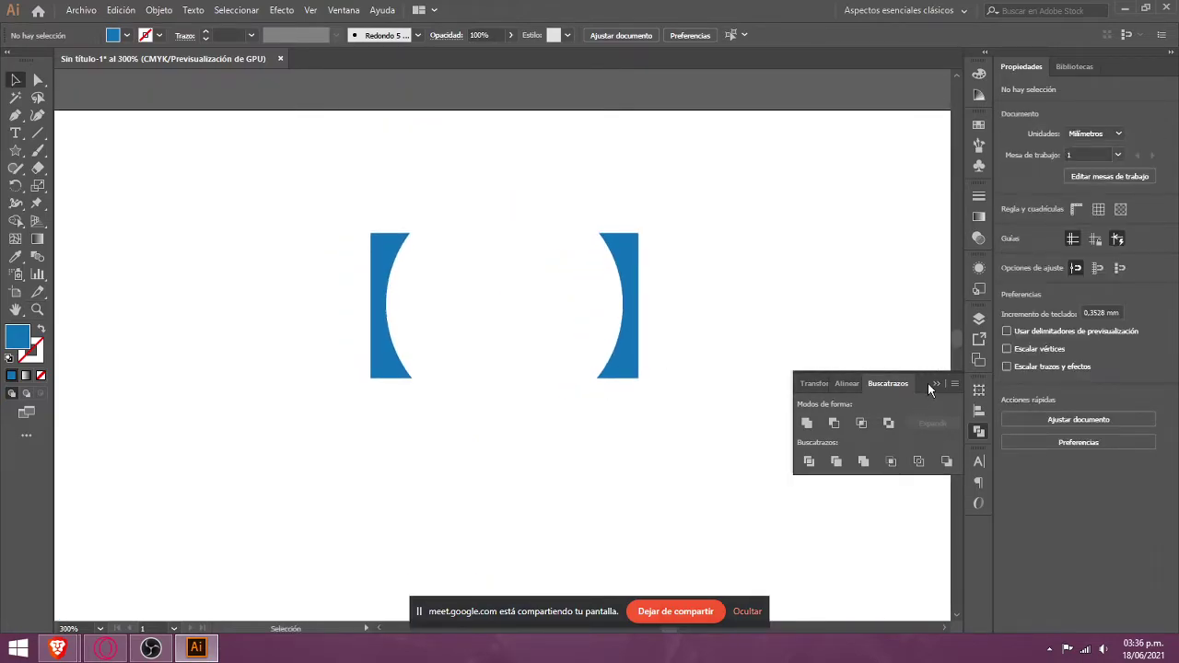
left_click_drag(734, 274, 692, 212)
left_click_drag(626, 345, 621, 408)
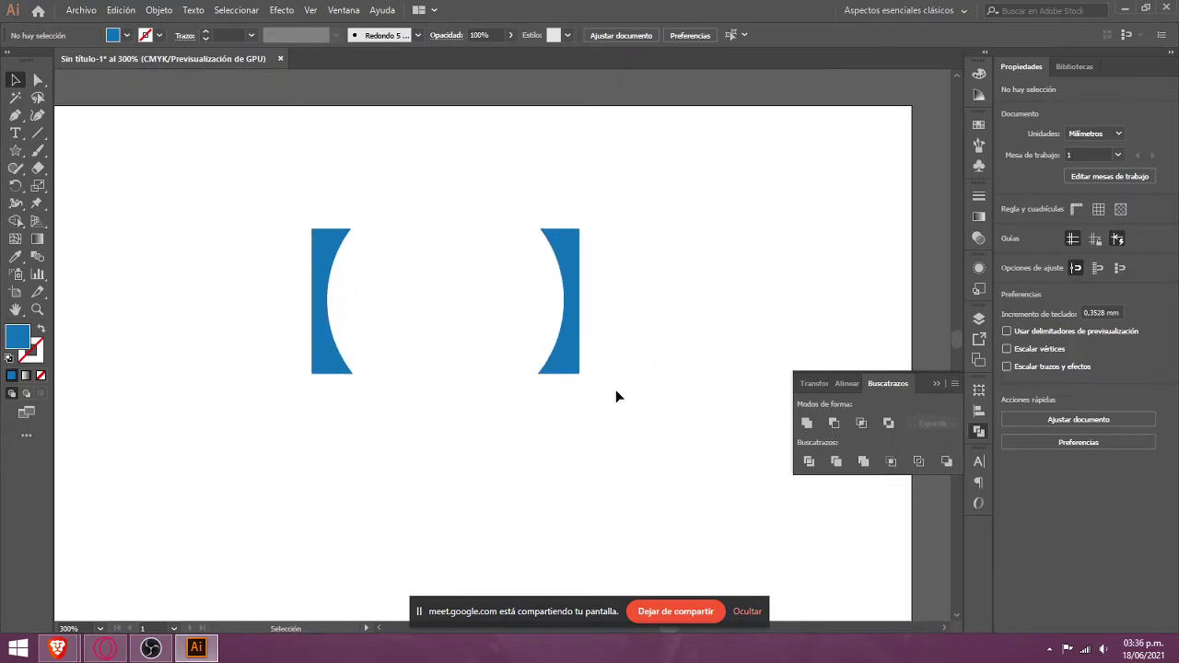
left_click(563, 262)
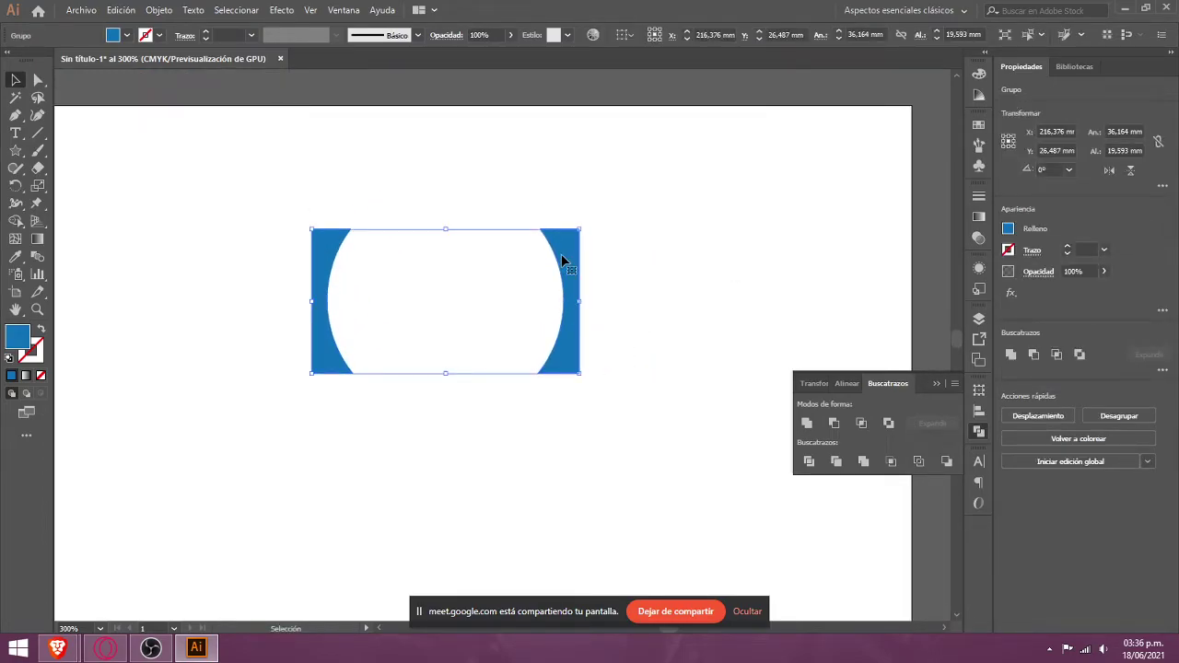
left_click_drag(568, 255, 594, 231)
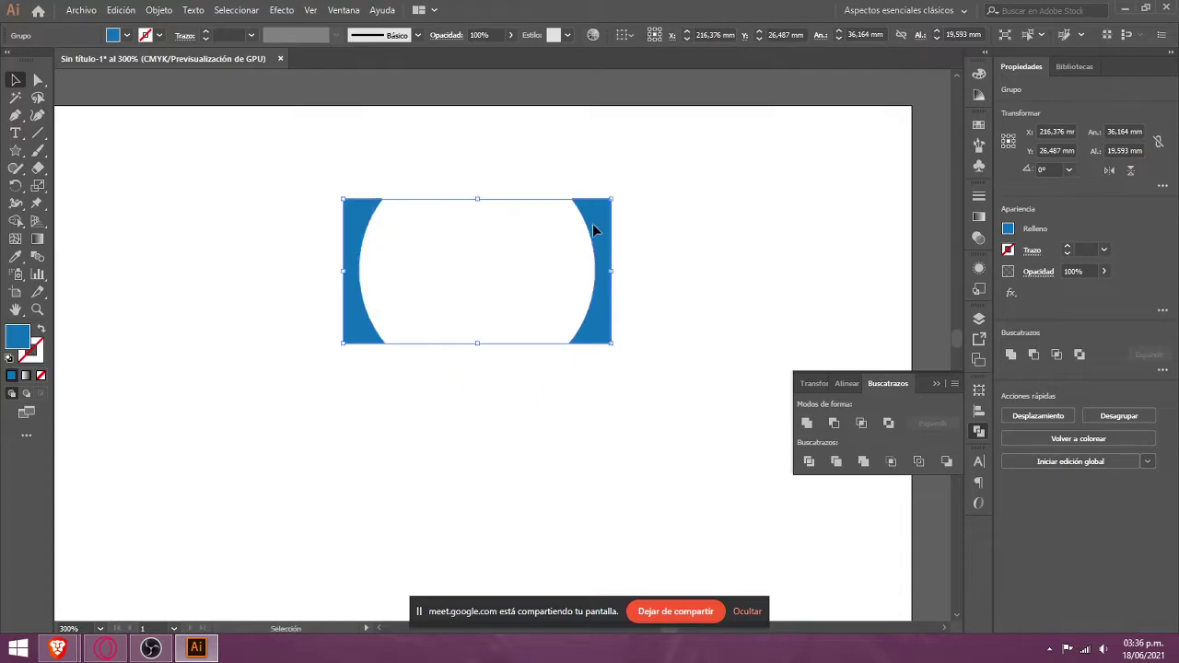
left_click(658, 225)
left_click(600, 338)
left_click(647, 382)
left_click_drag(689, 405, 309, 151)
left_click(529, 480)
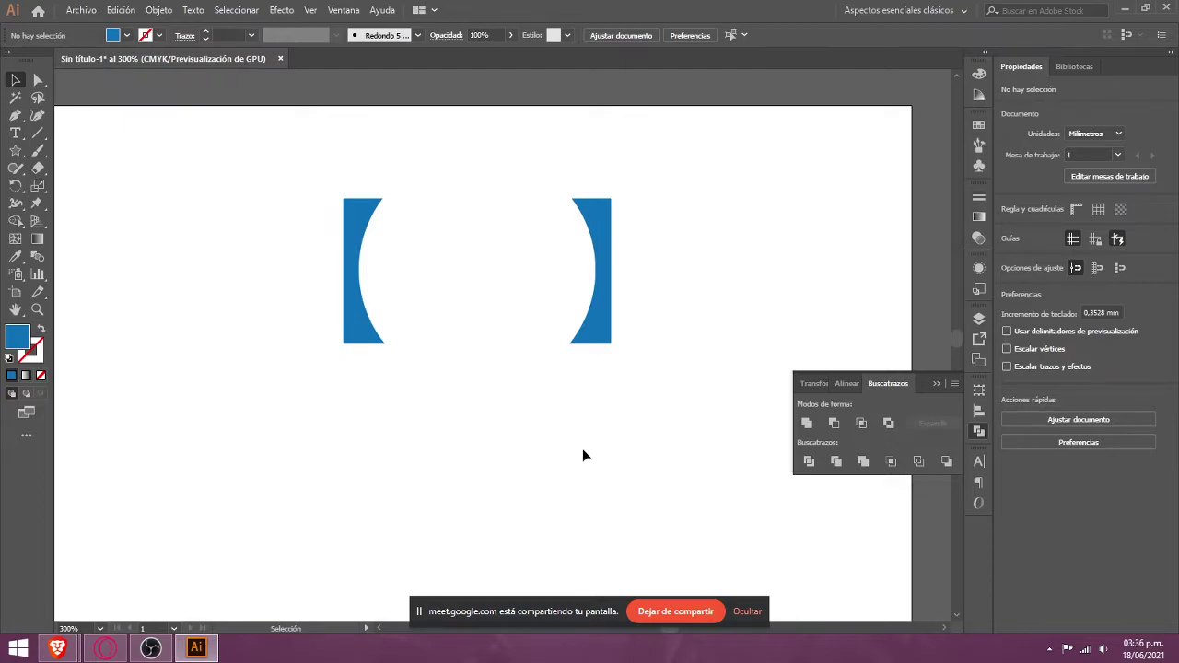
left_click(936, 385)
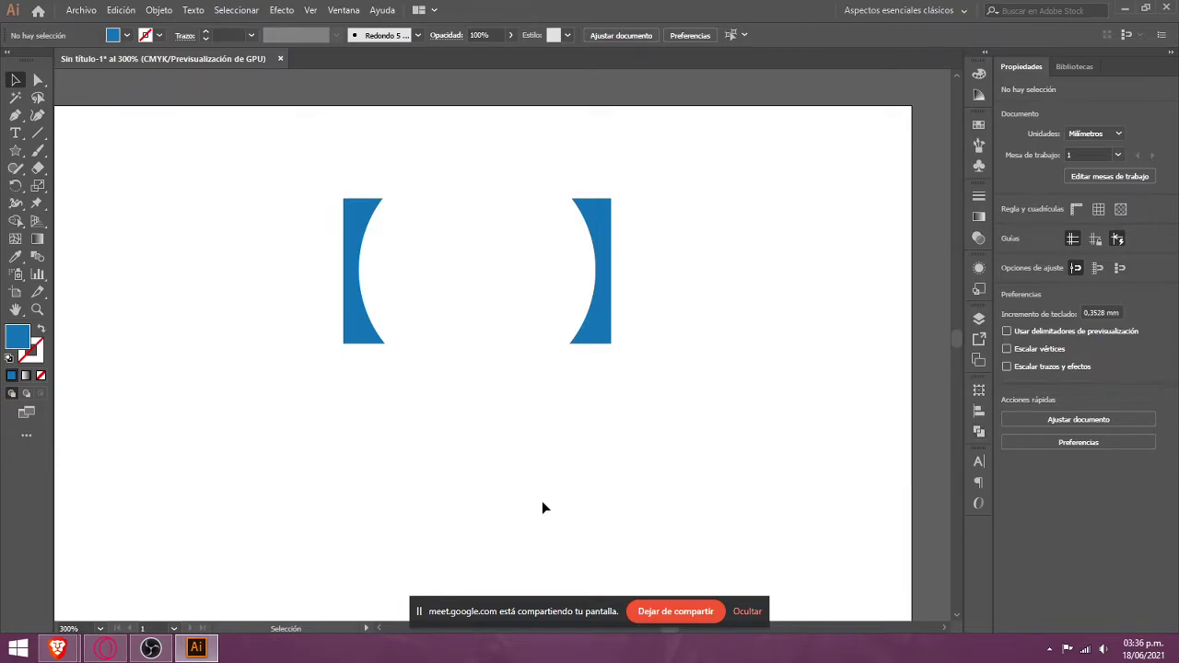
- Examine the grouped side pieces at 400% zoom, selecting and deselecting them to check their edges
key("space")
left_click_drag(492, 492, 534, 485)
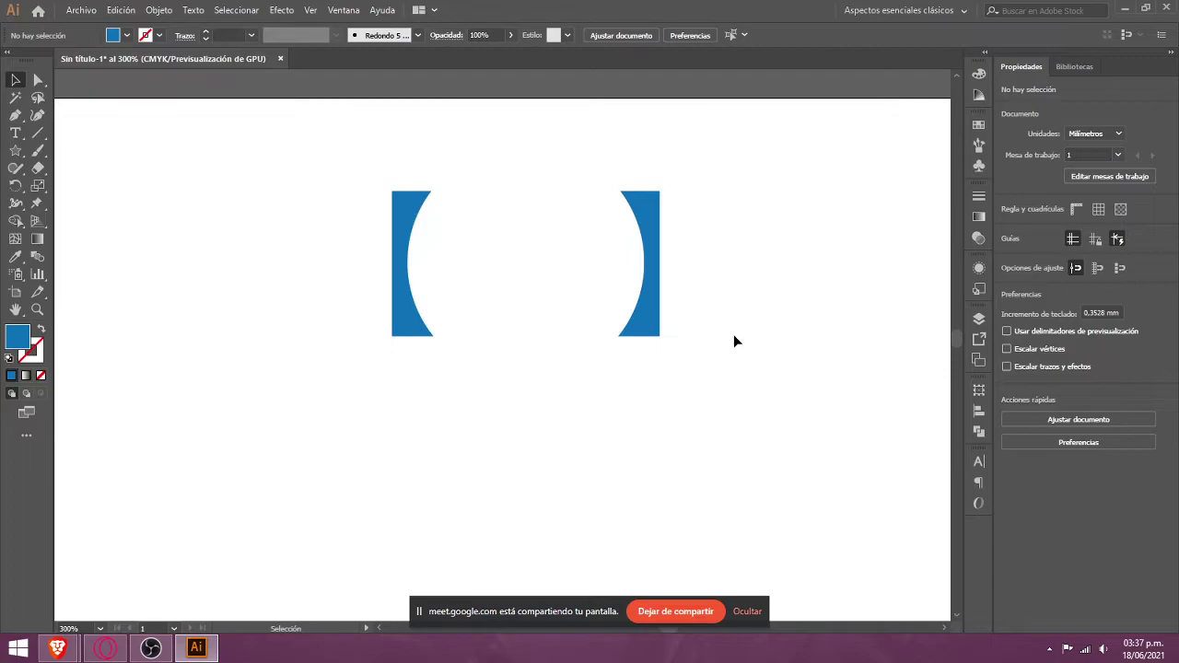
left_click(661, 268)
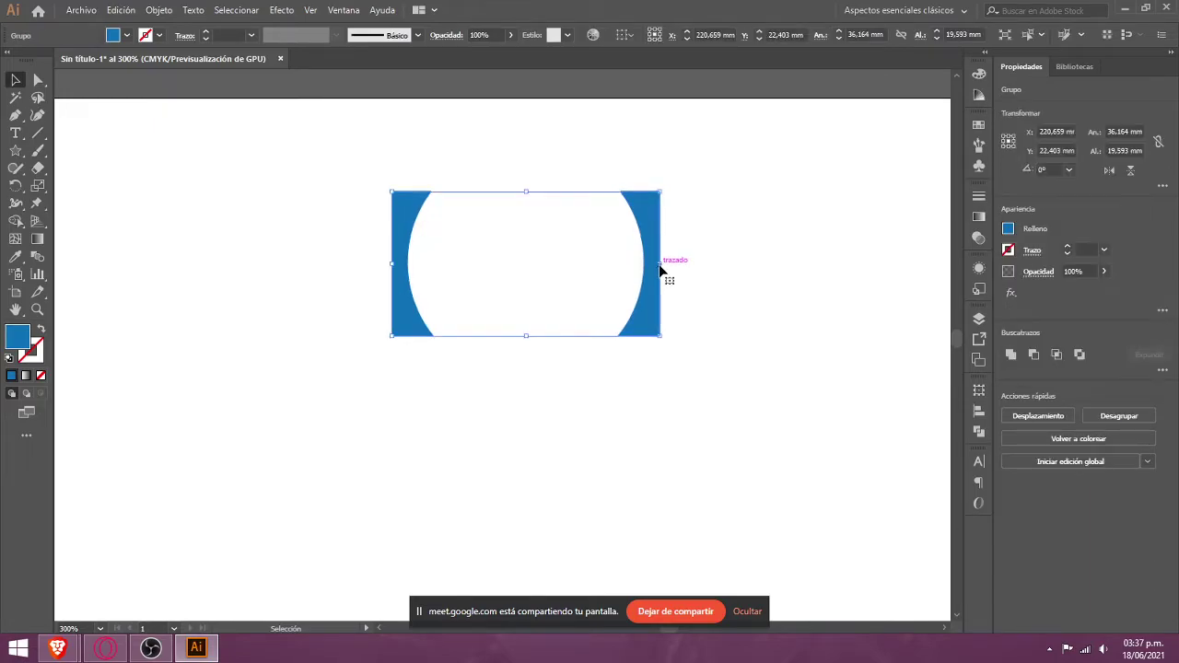
scroll(640, 271, "up", 1)
left_click_drag(639, 270, 794, 333)
left_click_drag(807, 377, 672, 334)
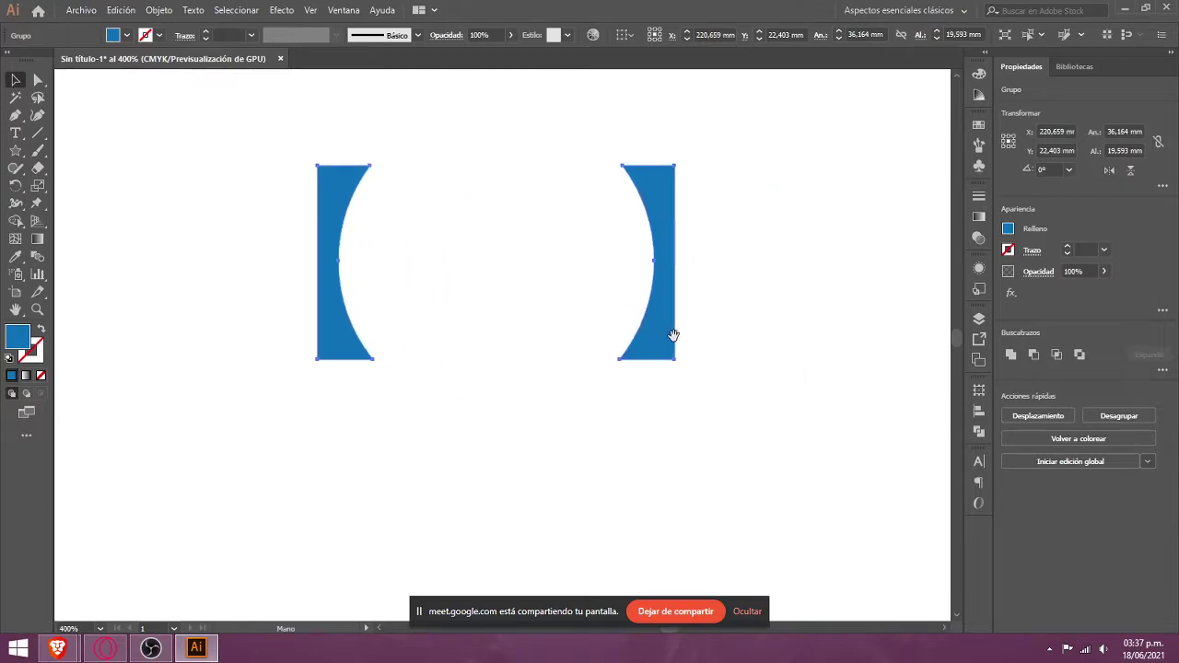
left_click(789, 377)
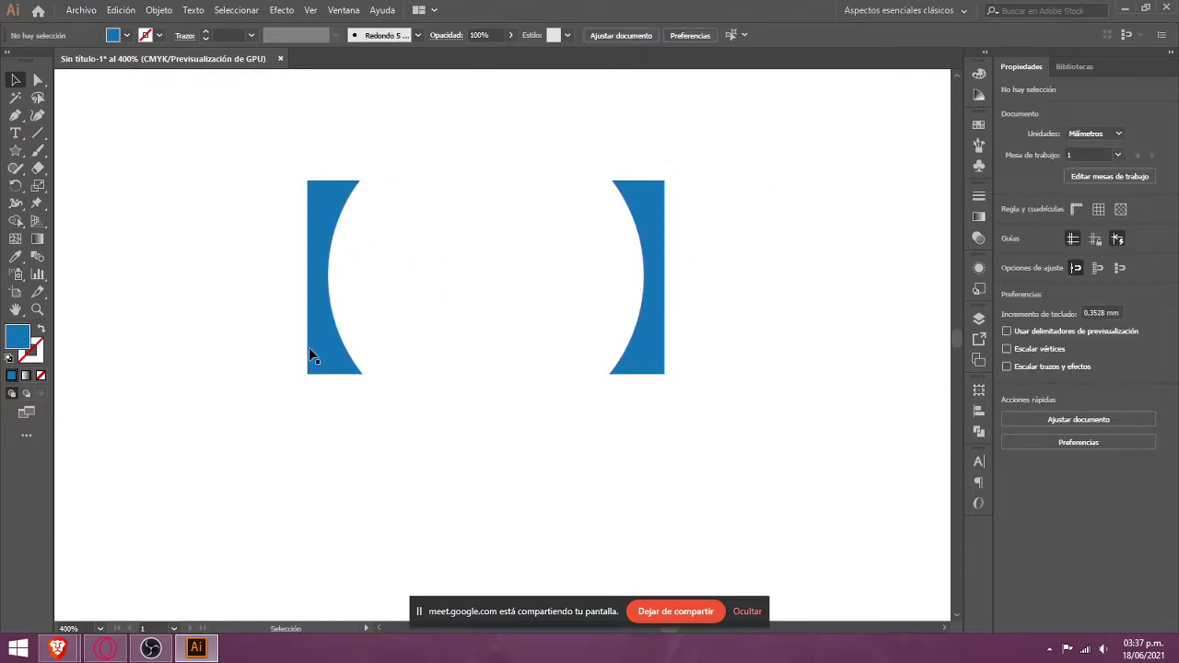
left_click(342, 215)
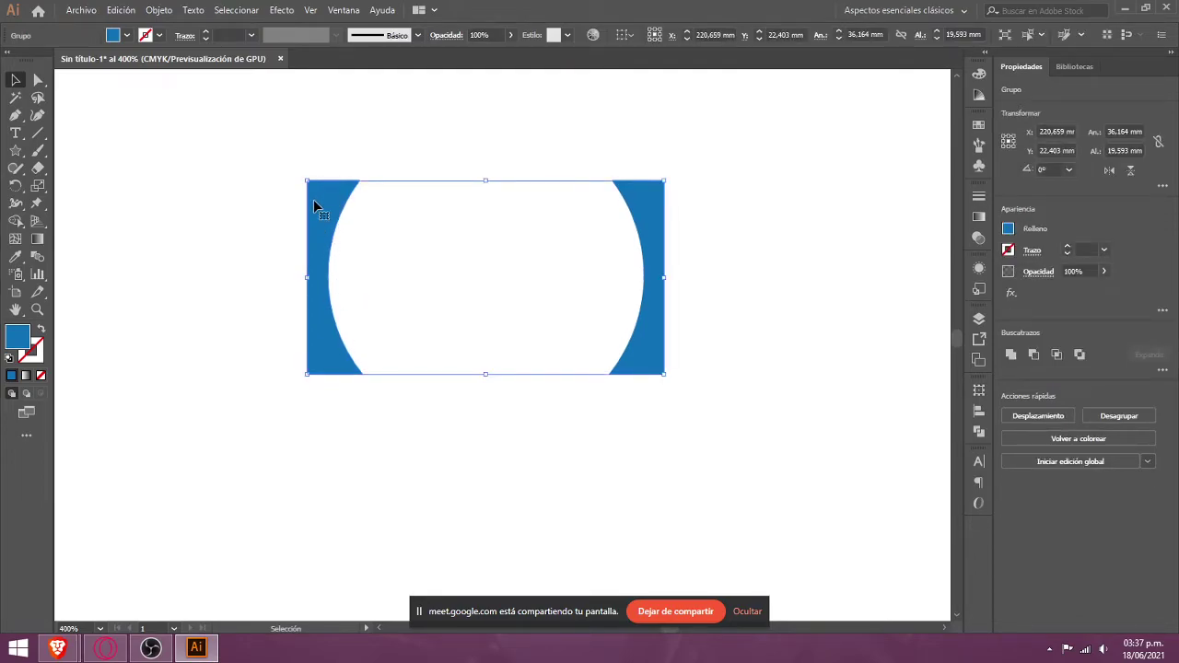
left_click_drag(278, 162, 379, 440)
left_click(380, 441)
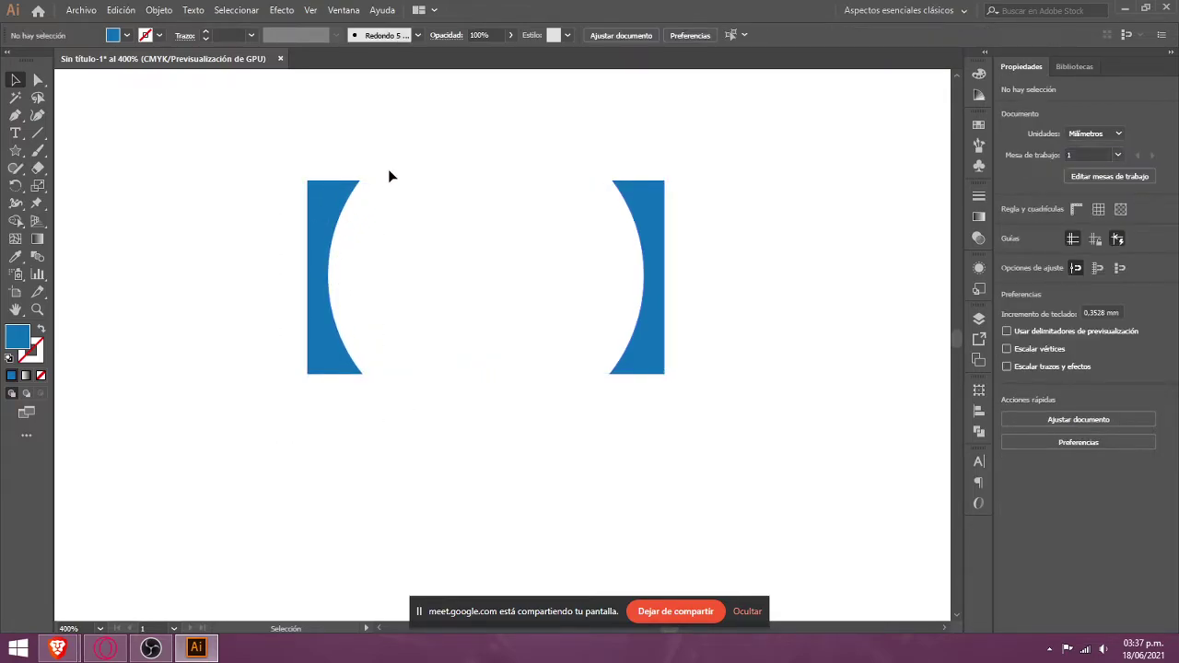
- Isolate the group of side pieces, delete the left piece and leave isolation mode
double_click(343, 203)
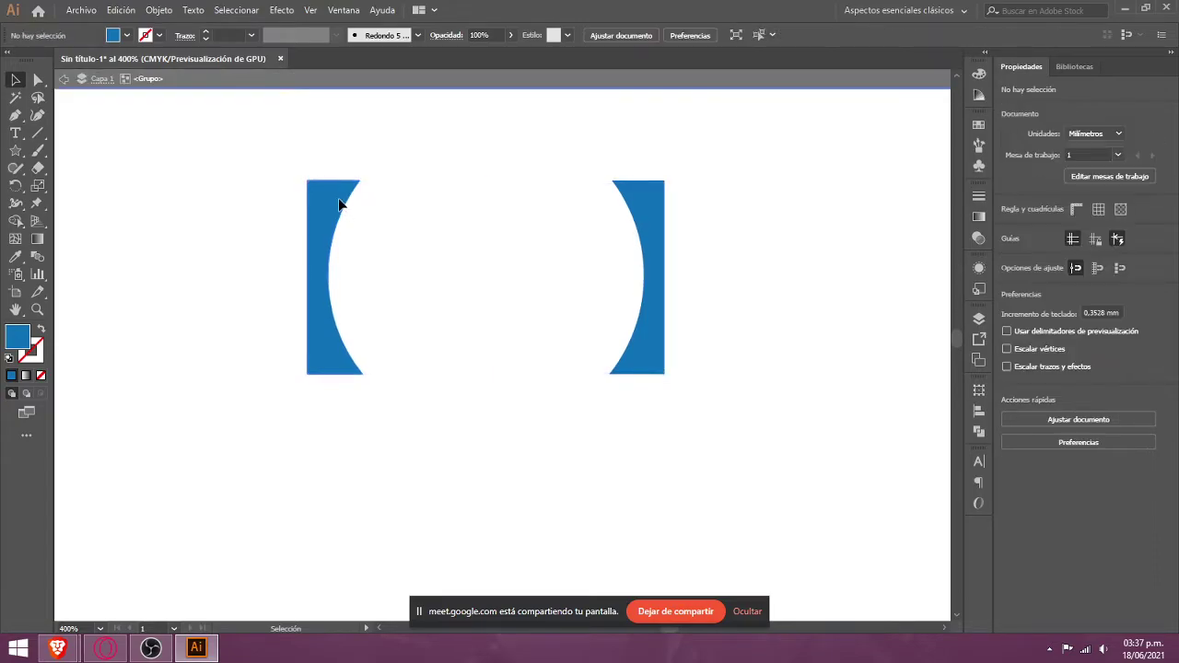
key("Delete")
left_click(664, 274)
double_click(743, 298)
left_click_drag(814, 344, 724, 359)
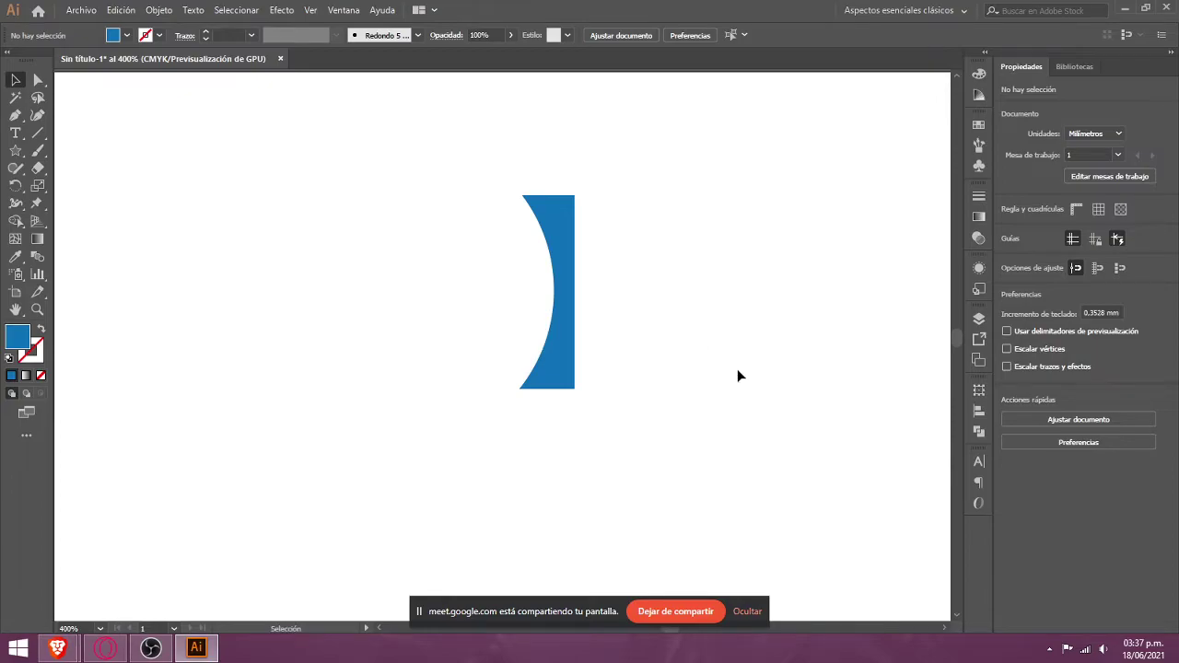
- Move the remaining curved piece to the right and slightly down on the artboard, and leave it deselected
left_click(570, 351)
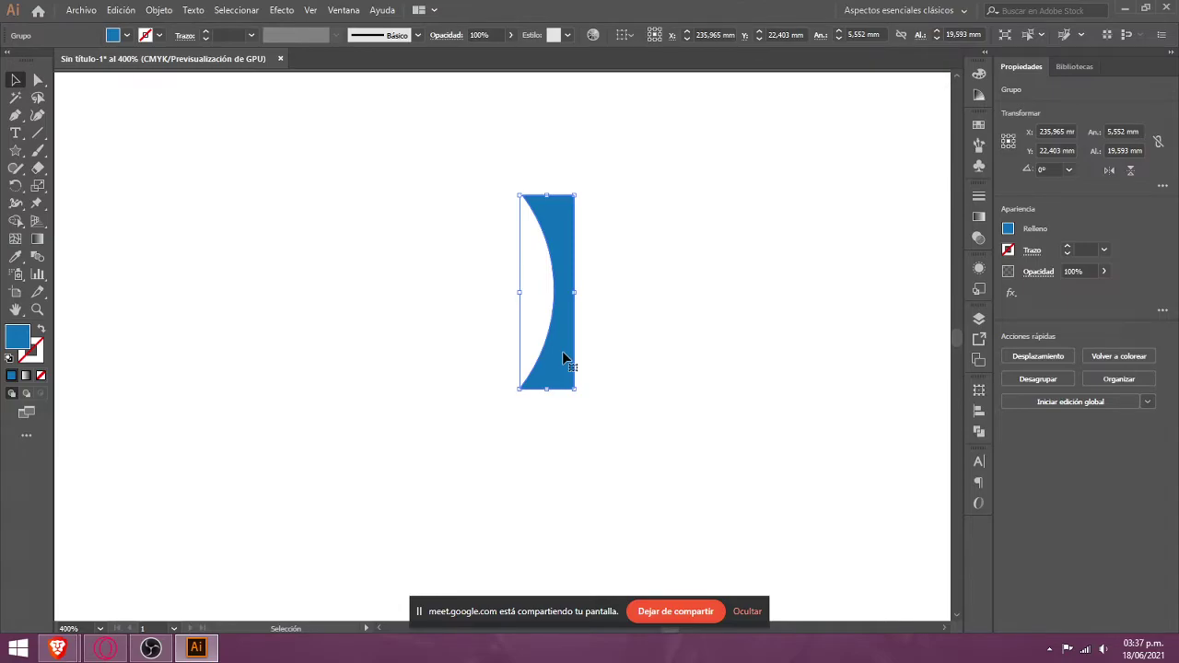
left_click(605, 365)
left_click_drag(628, 423, 381, 310)
scroll(640, 411, "right", 2)
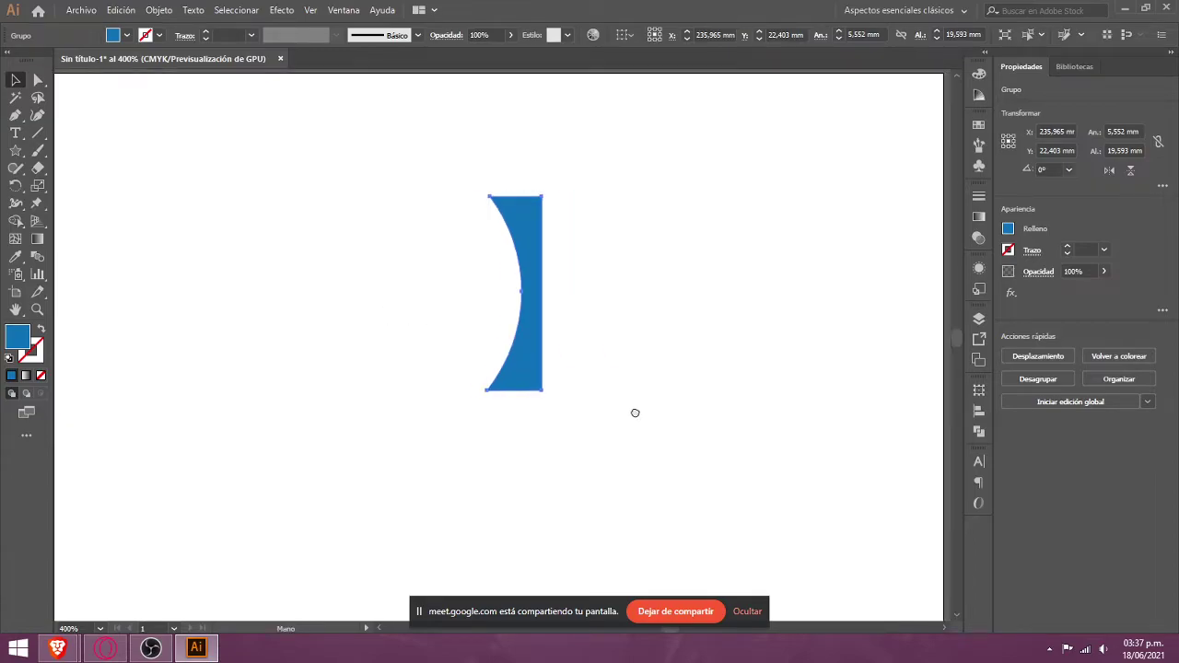
left_click(590, 408, "ctrl+alt")
left_click_drag(542, 381, 619, 390)
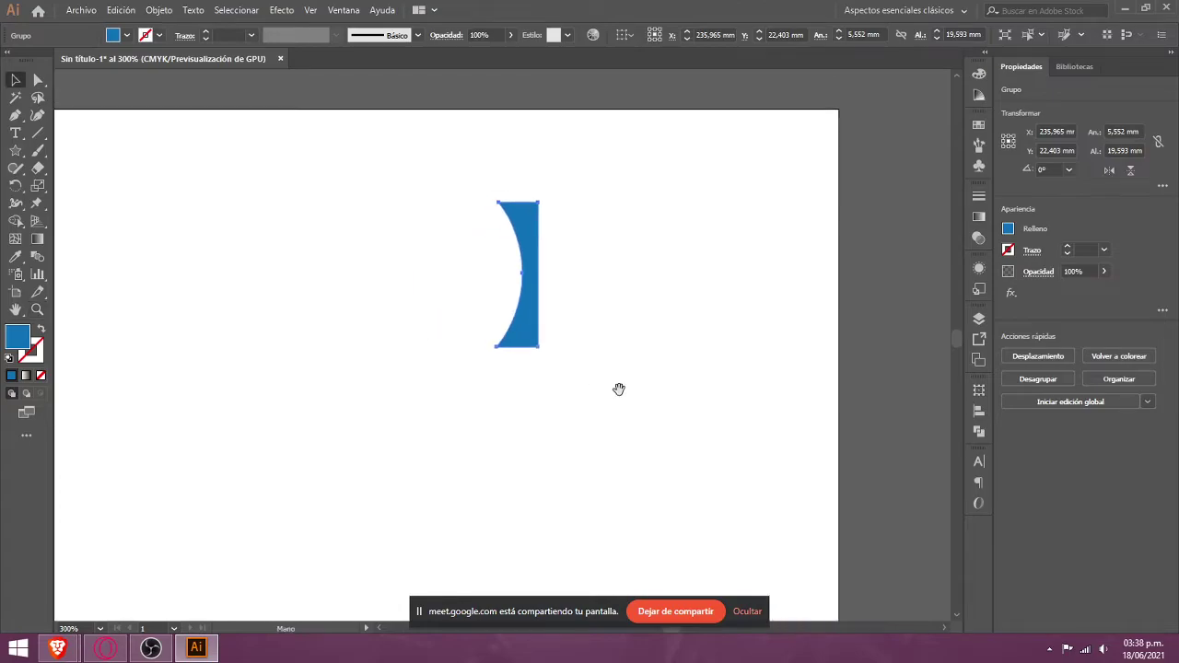
left_click_drag(524, 328, 631, 347)
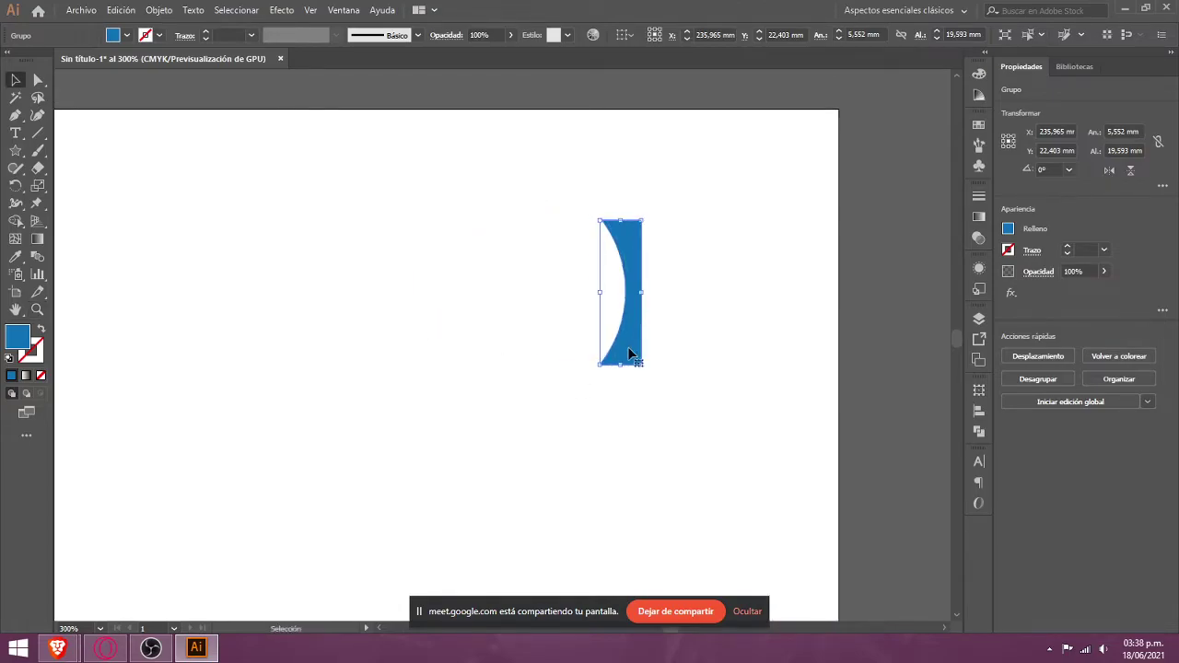
left_click(670, 460)
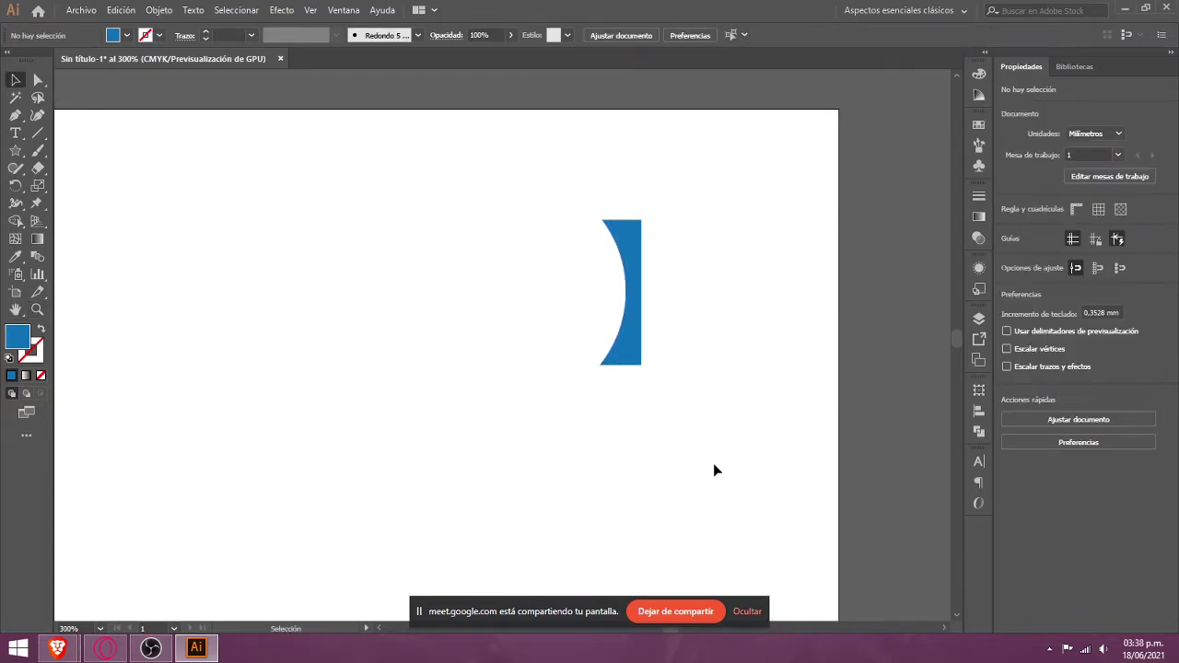
left_click_drag(376, 150, 589, 399)
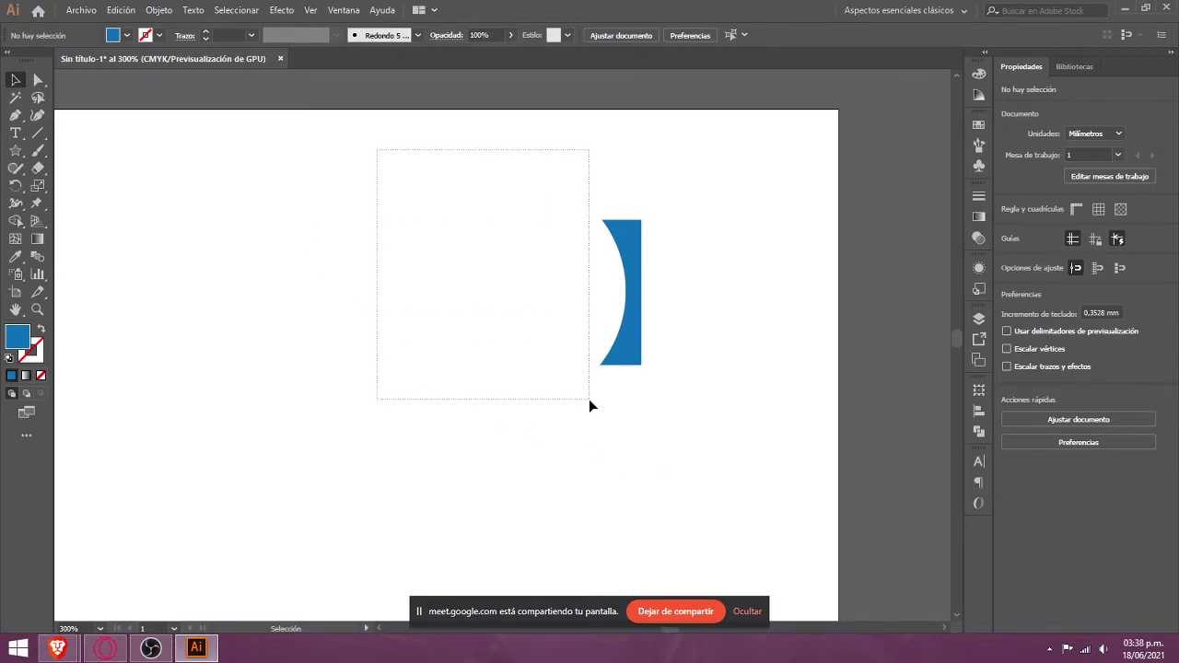
left_click_drag(588, 399, 589, 401)
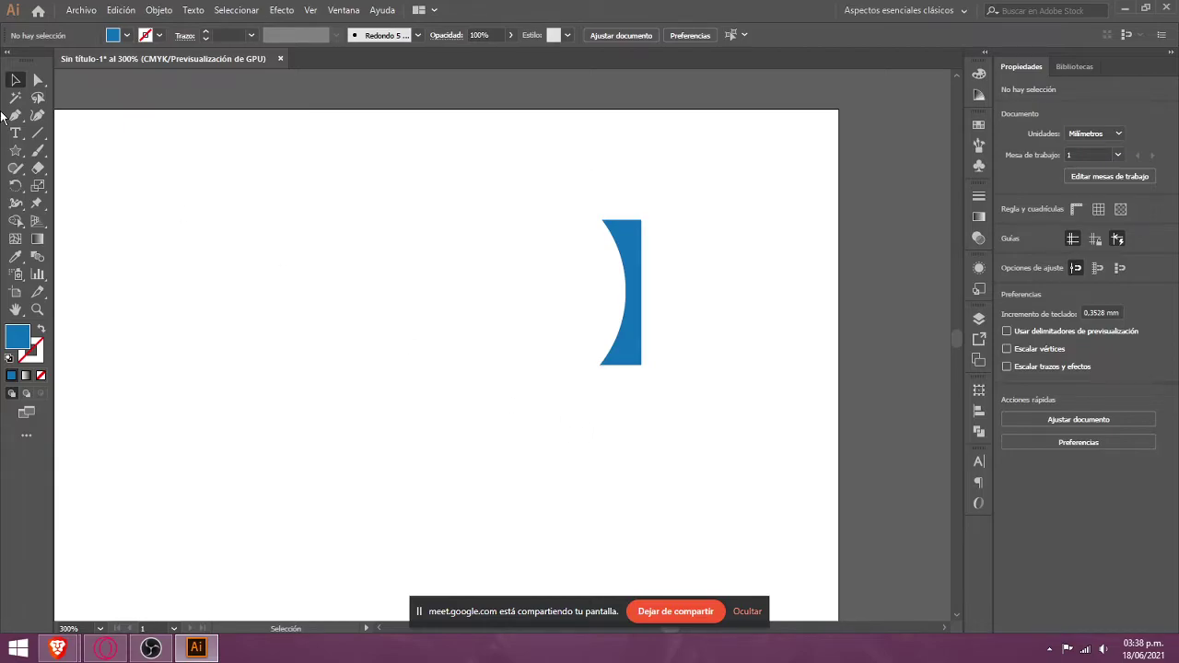
- Draw a five-pointed blue star about 25 mm wide beside the inner curve of the side piece and leave it deselected
left_click(14, 151)
left_click_drag(512, 270, 595, 334)
key("v")
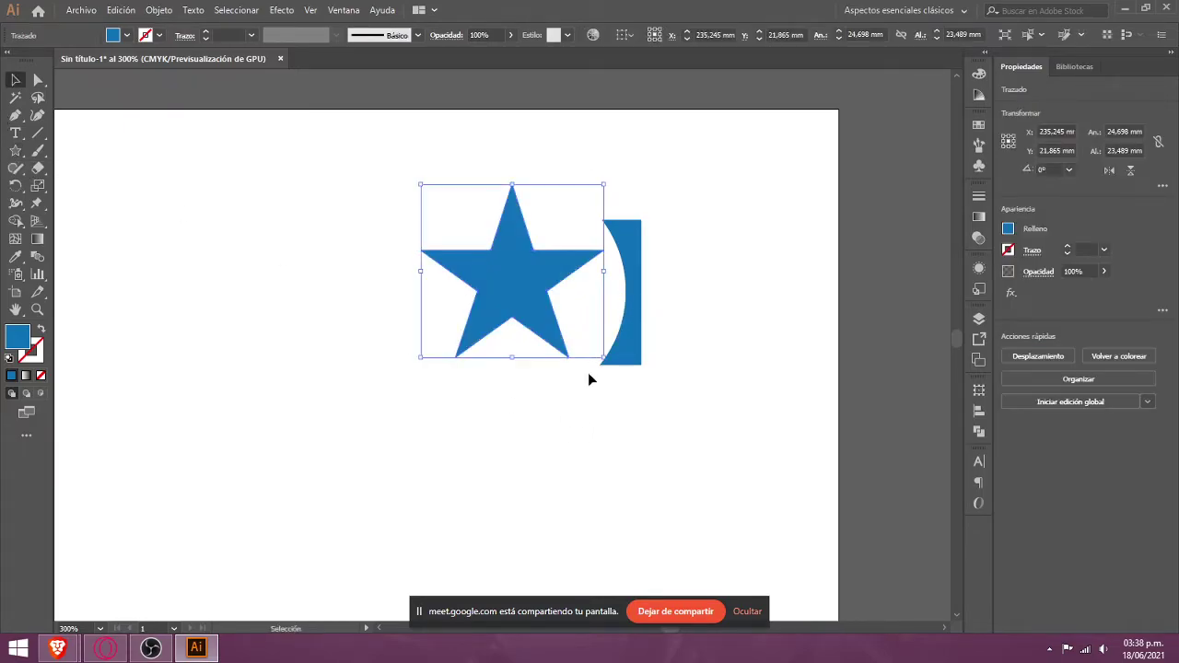
left_click(666, 408)
left_click_drag(636, 402, 500, 226)
left_click(756, 486)
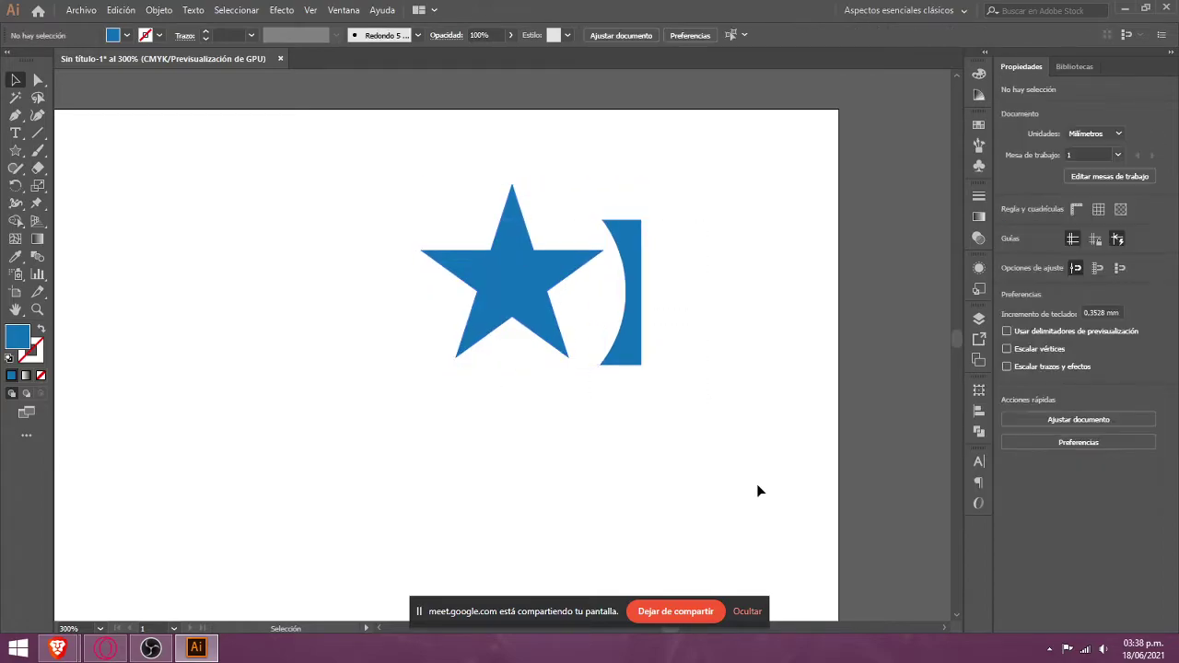
left_click(630, 250)
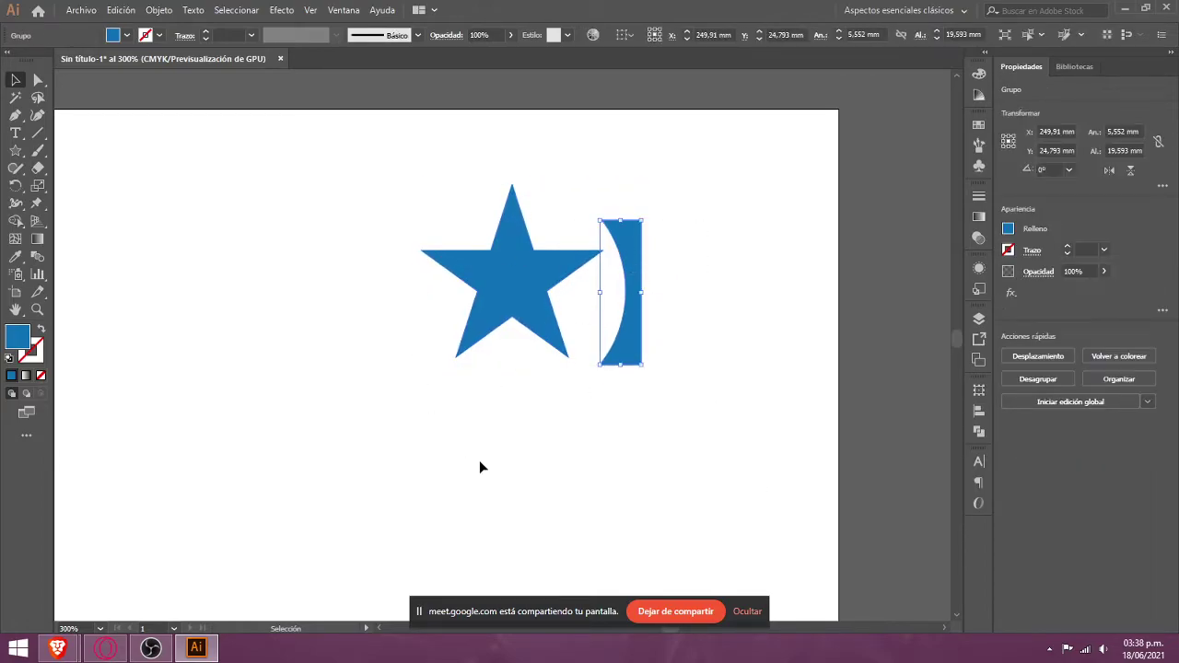
left_click(520, 489)
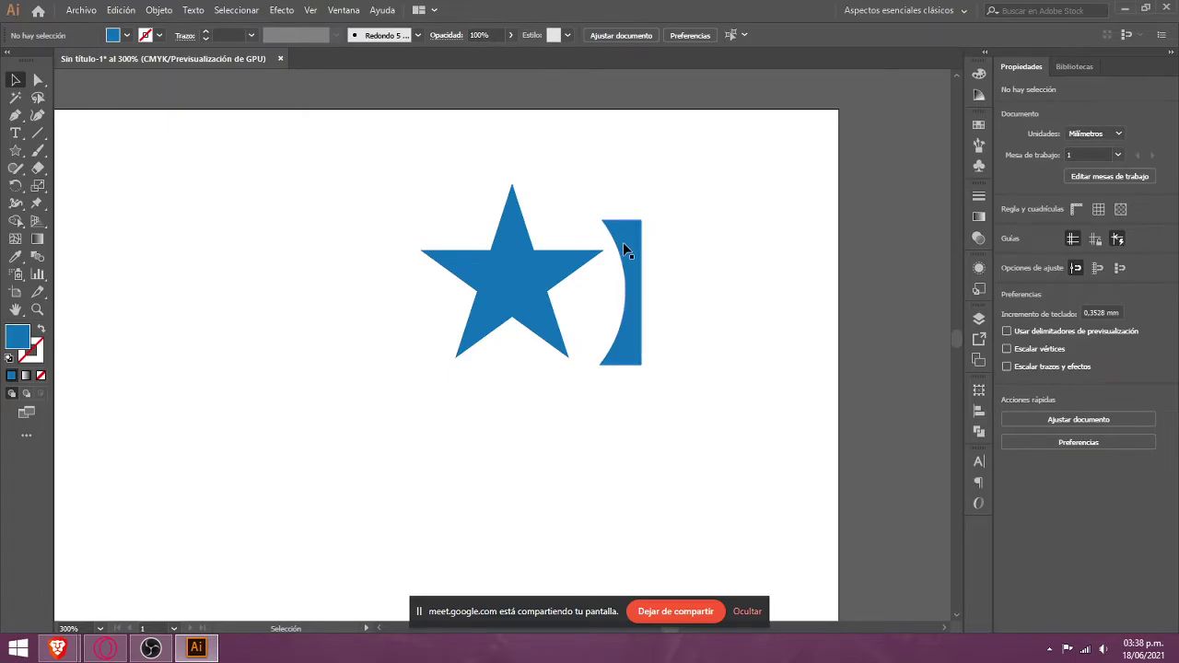
- Scale the blue star down to about 19.4 mm wide by 18.5 mm high to match the curved piece's height
left_click(489, 273)
left_click_drag(423, 186, 459, 221)
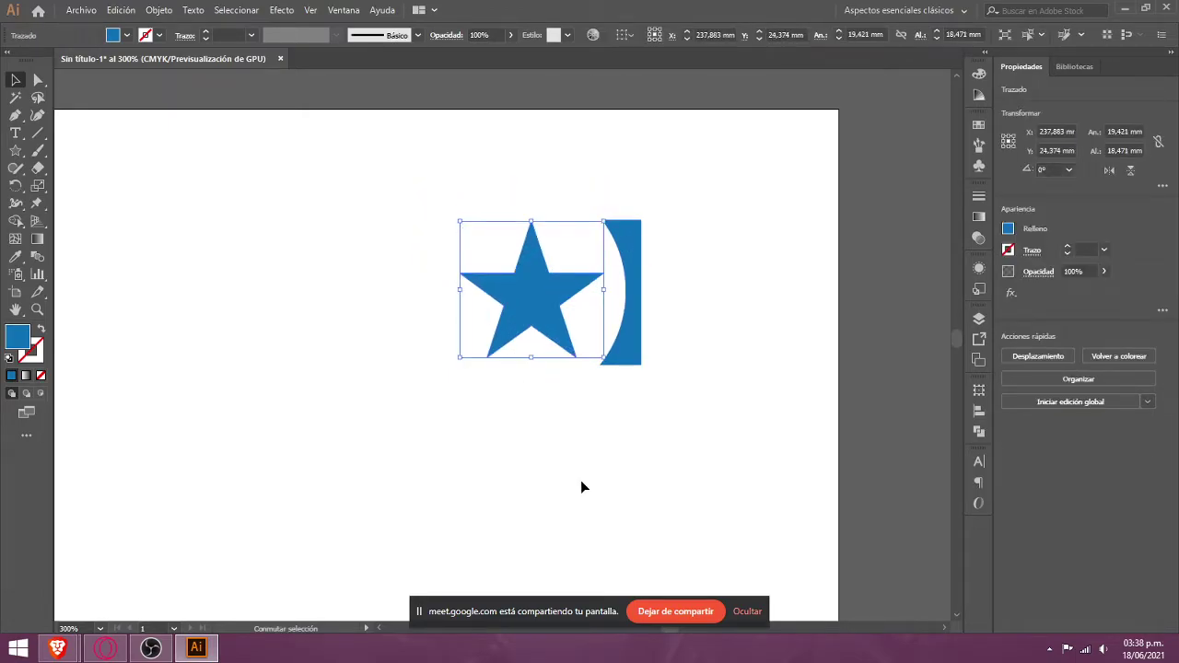
left_click(581, 481)
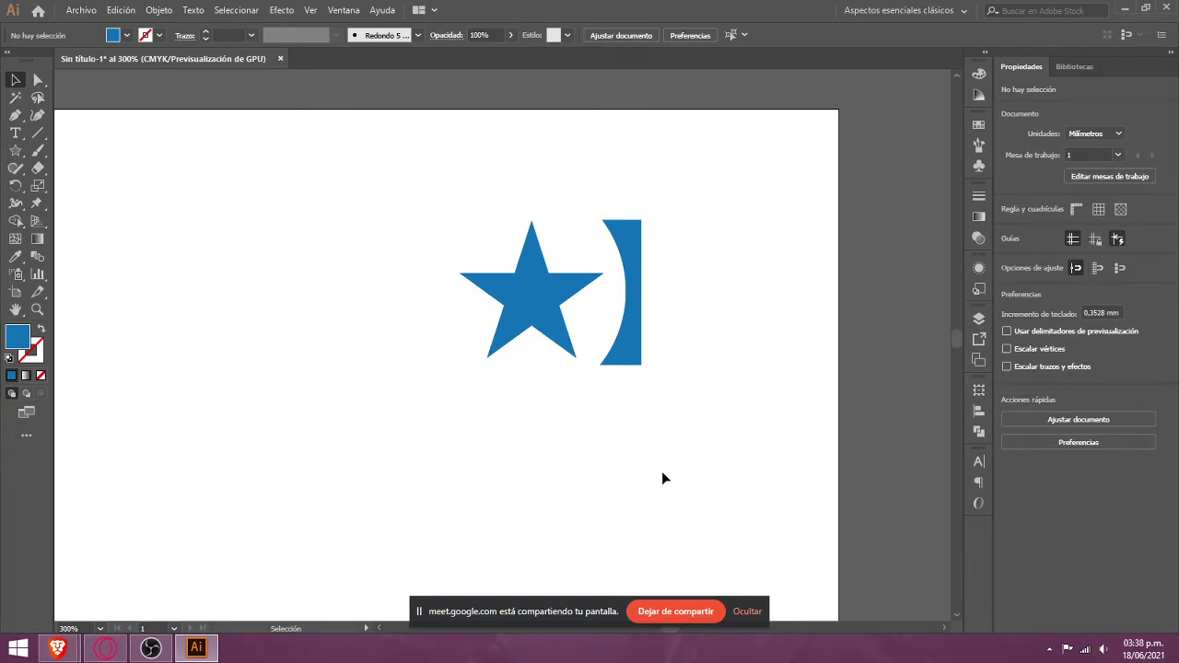
- Rotate a copy of the curved side piece around the star's centre so it mirrors the original on the opposite side
left_click(630, 316)
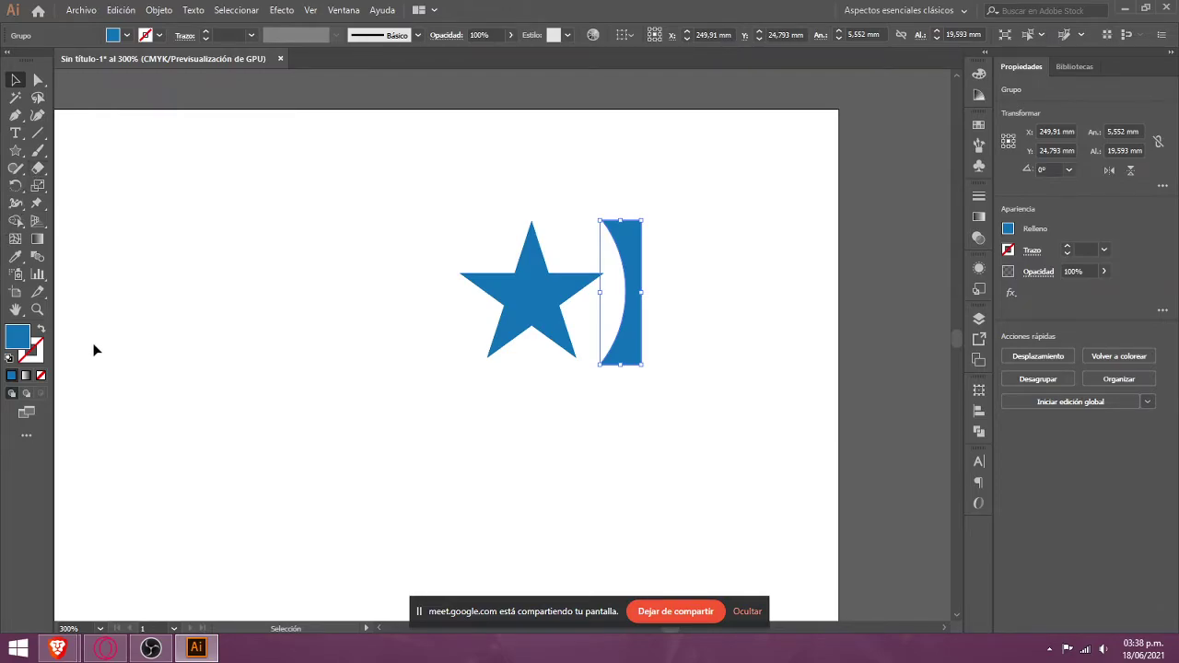
left_click(15, 185)
left_click(533, 292)
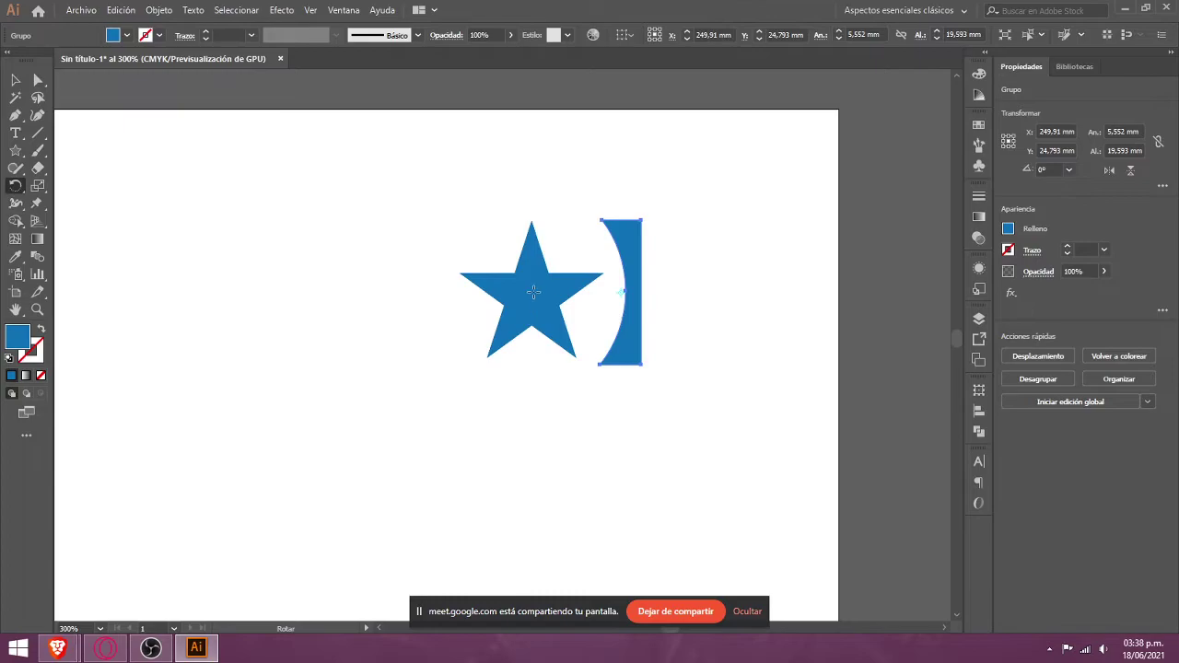
left_click_drag(630, 237, 550, 390)
key("v")
left_click(590, 425)
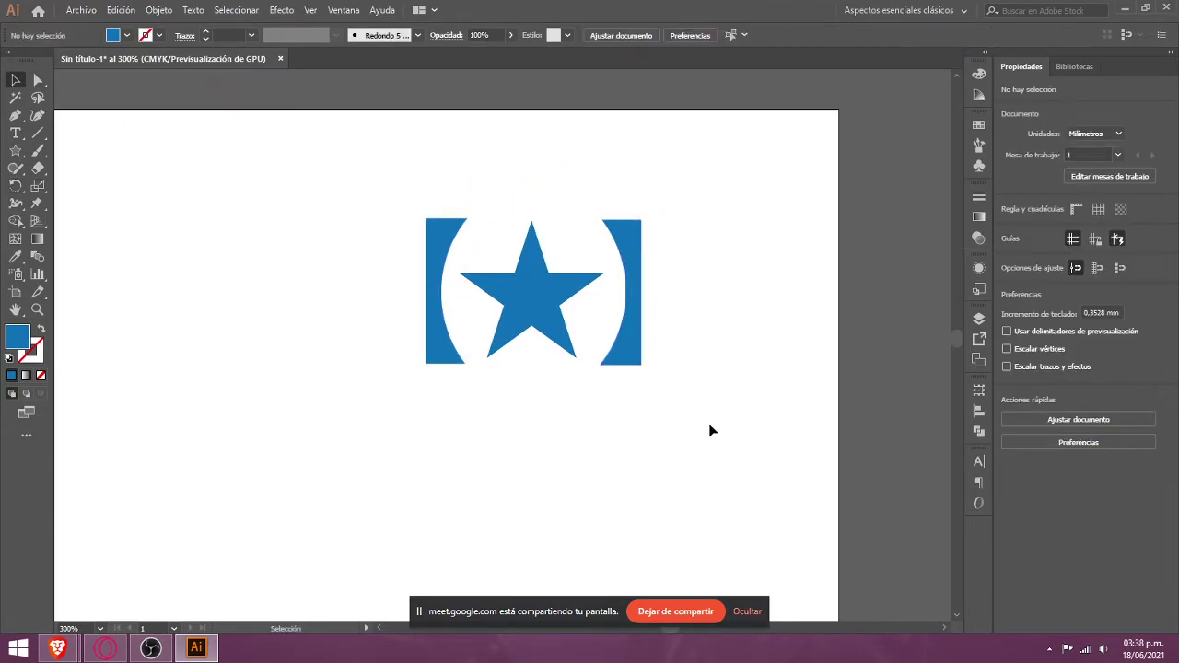
- Examine the star framed by the two curved pieces, selecting the right piece and the star in turn
left_click_drag(718, 426, 675, 426)
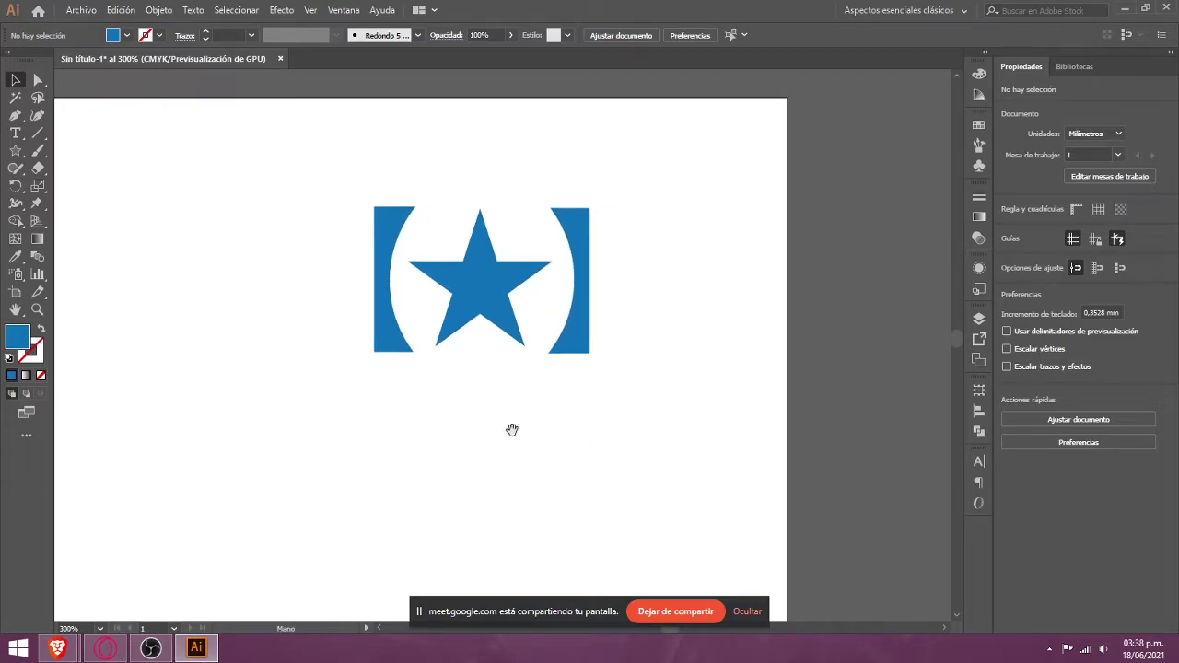
left_click_drag(513, 429, 552, 444)
left_click(630, 362)
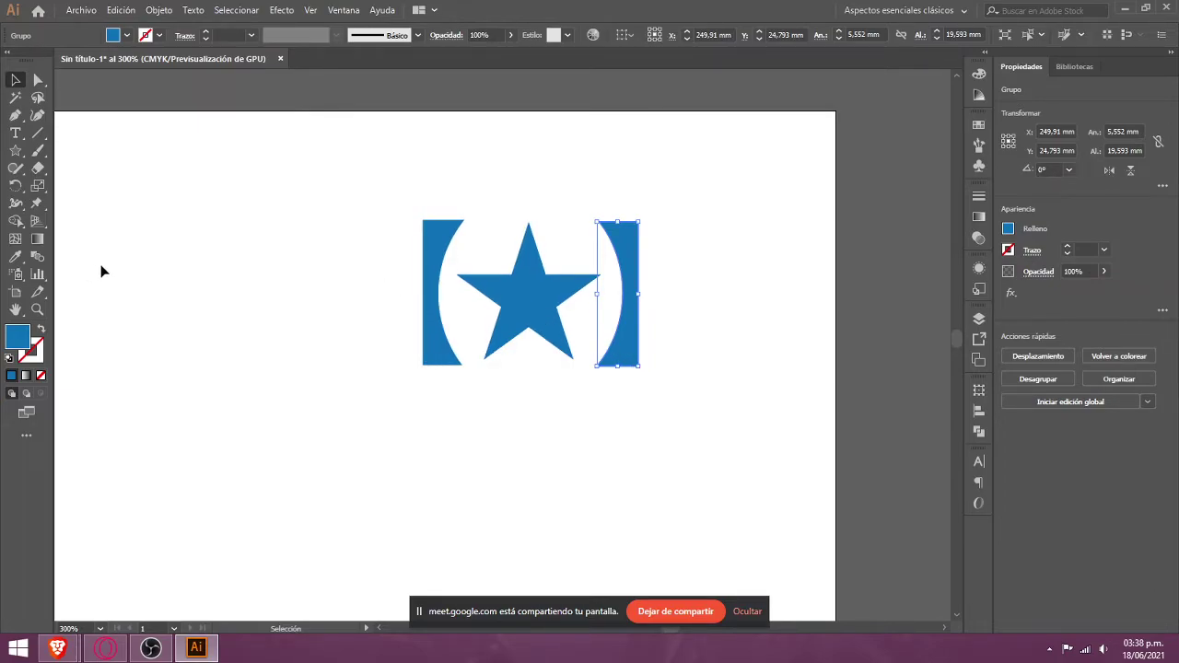
left_click(511, 345)
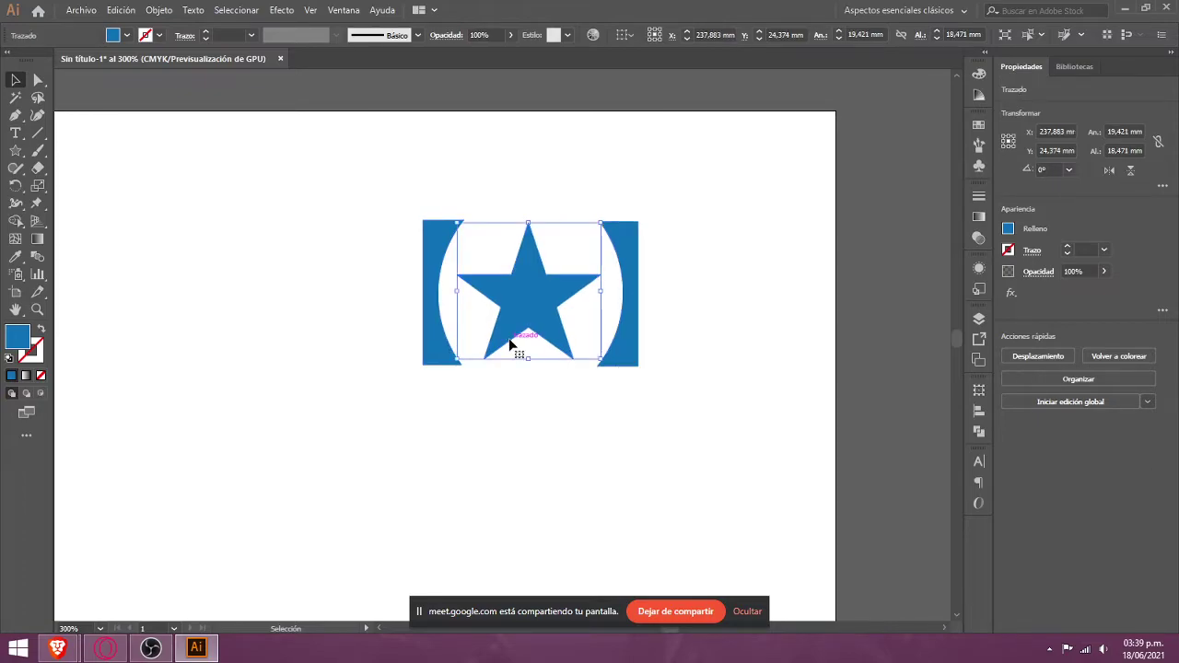
left_click(533, 467)
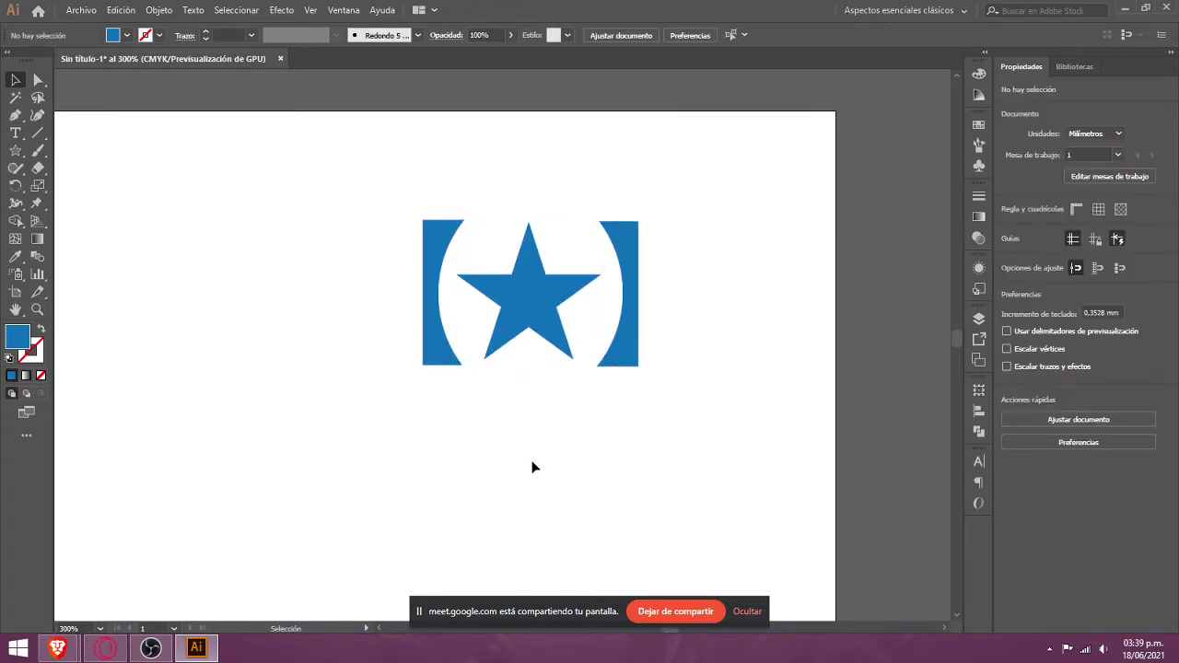
left_click_drag(628, 460, 593, 460)
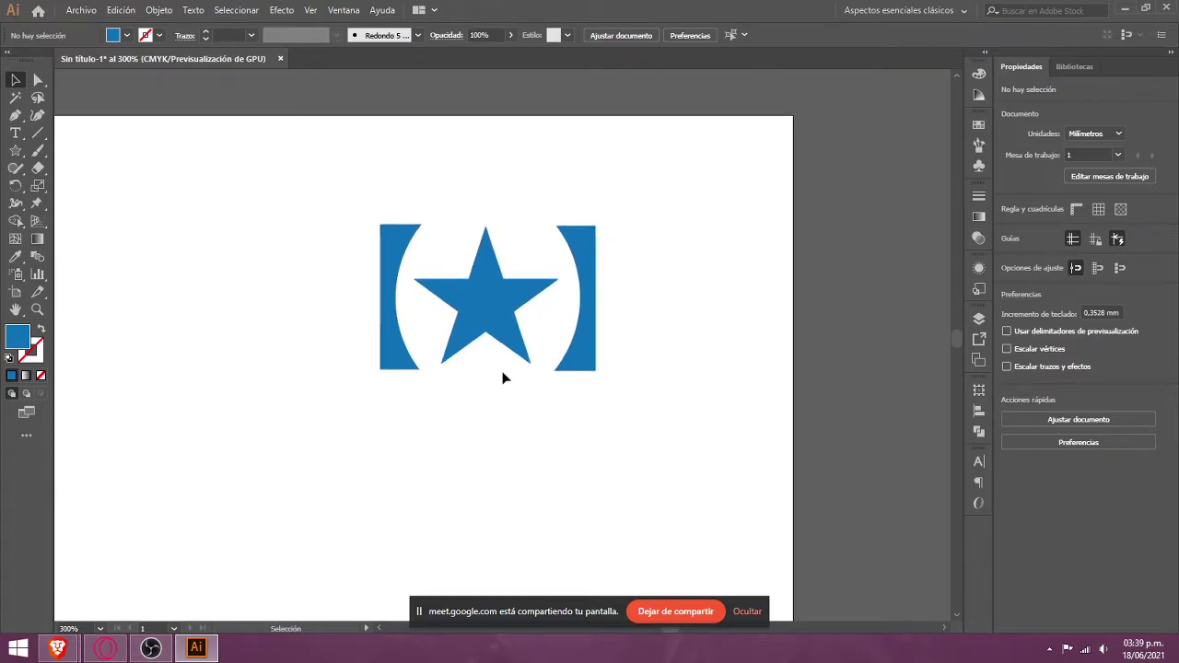
scroll(547, 344, "up", 1)
left_click_drag(473, 329, 568, 390)
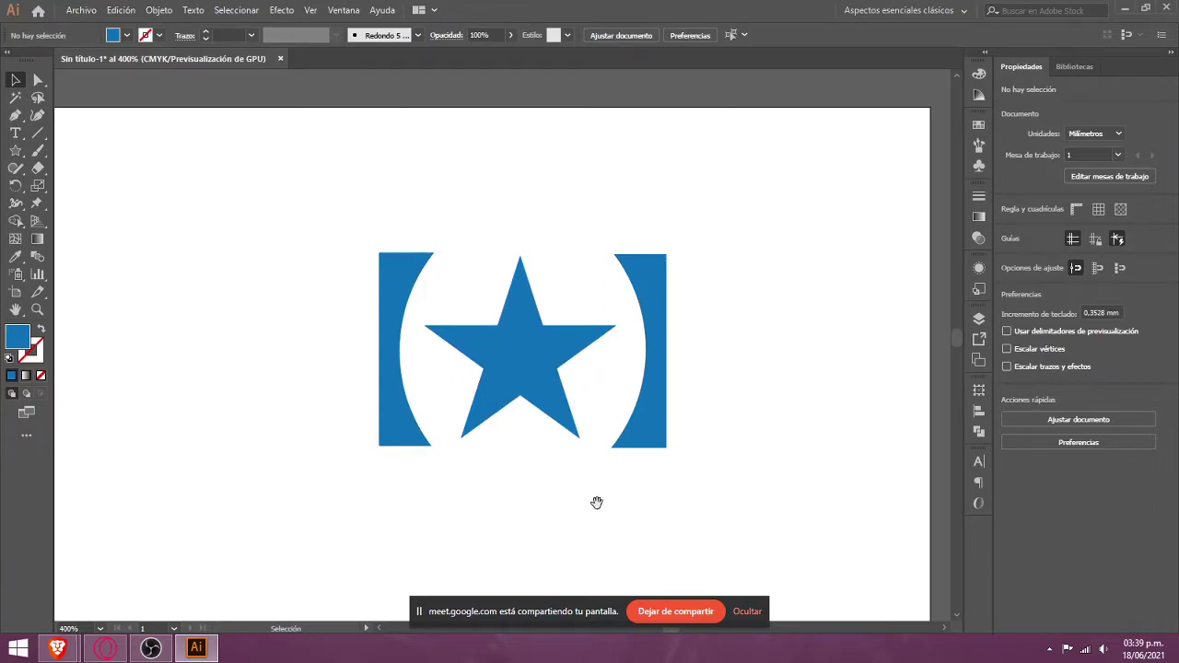
- Compare the framed star with the overlapping circle-and-rectangle group lower on the artboard, and clear the selection
scroll(596, 510, "down", 5)
left_click(385, 251)
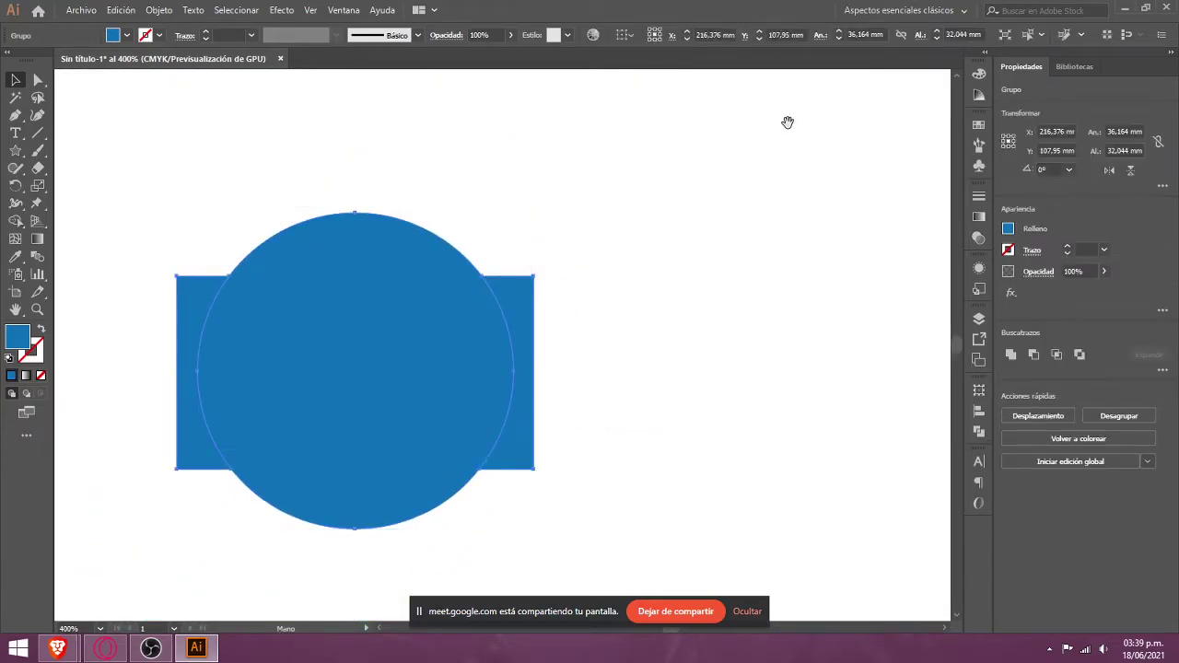
scroll(547, 239, "up", 5)
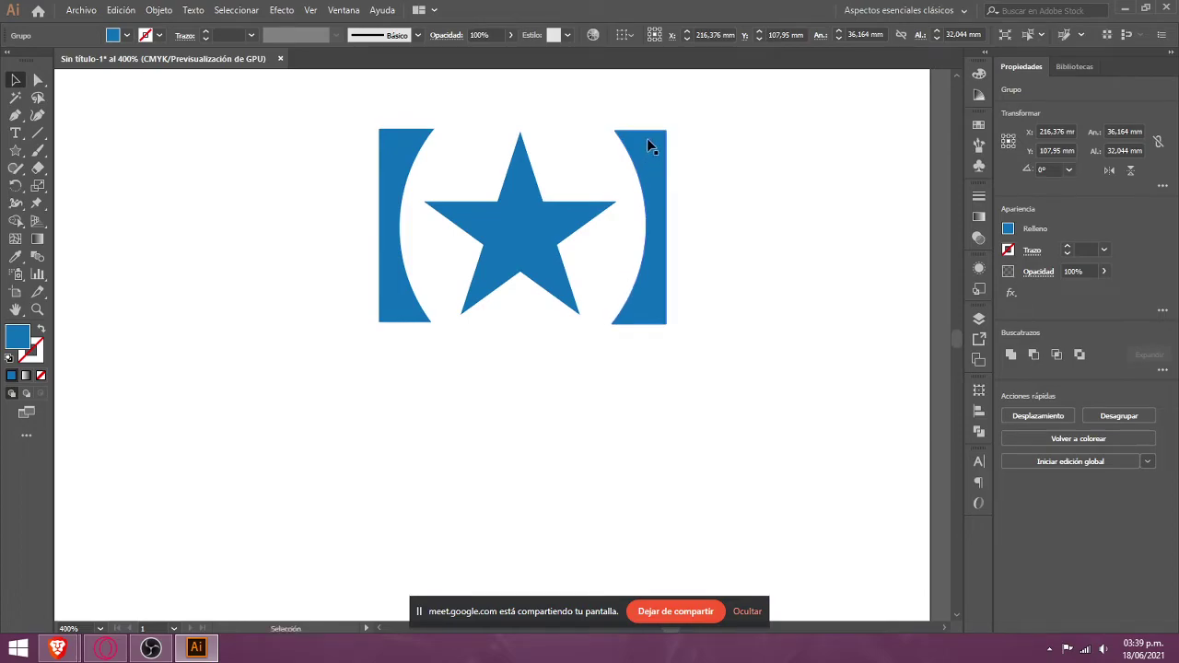
scroll(647, 142, "up", 2)
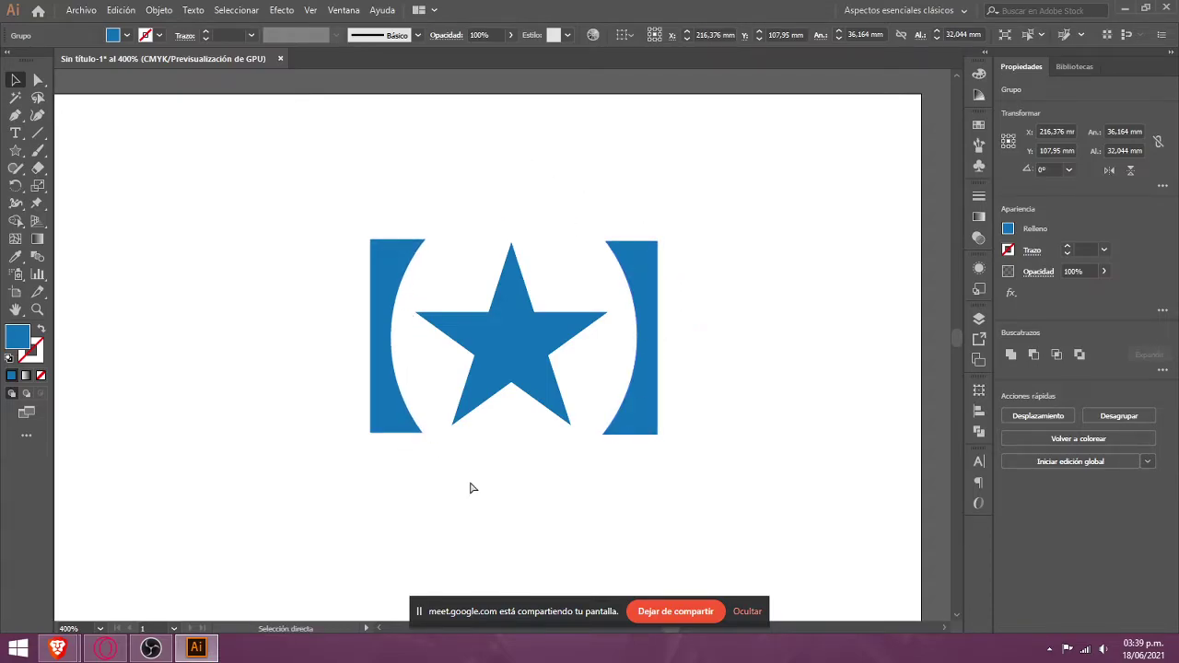
key("ctrl+y")
key("ctrl+y")
left_click(577, 541)
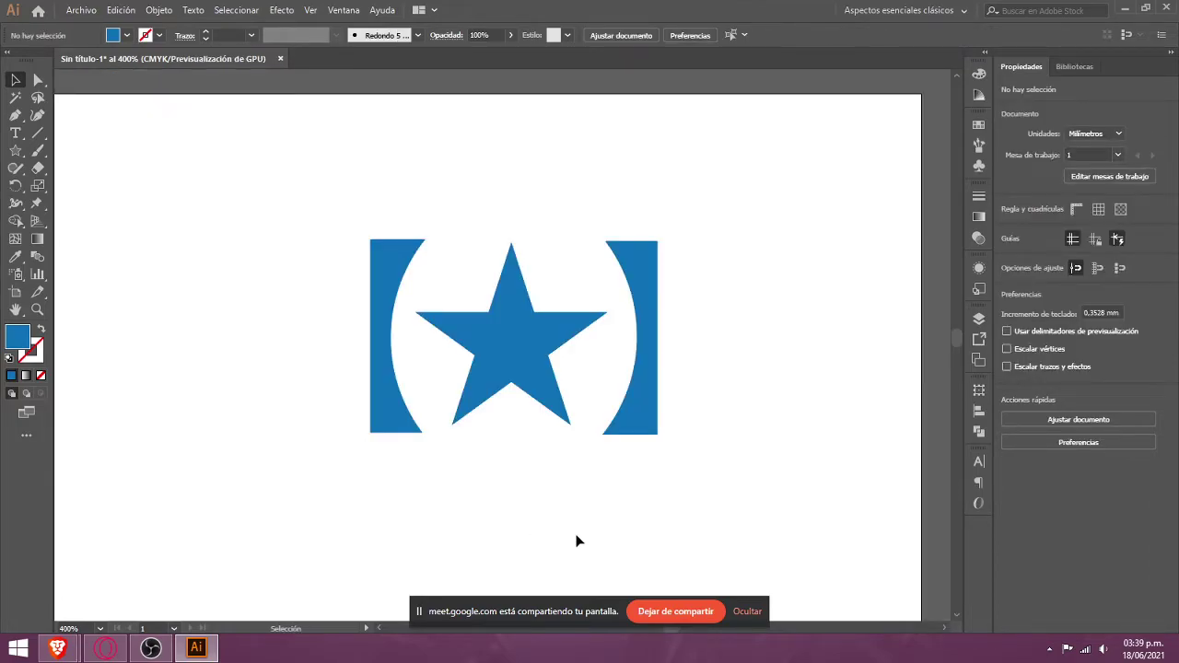
- Place a copy of the blue star on the circle-and-rectangle group lower on the artboard
left_click(511, 336)
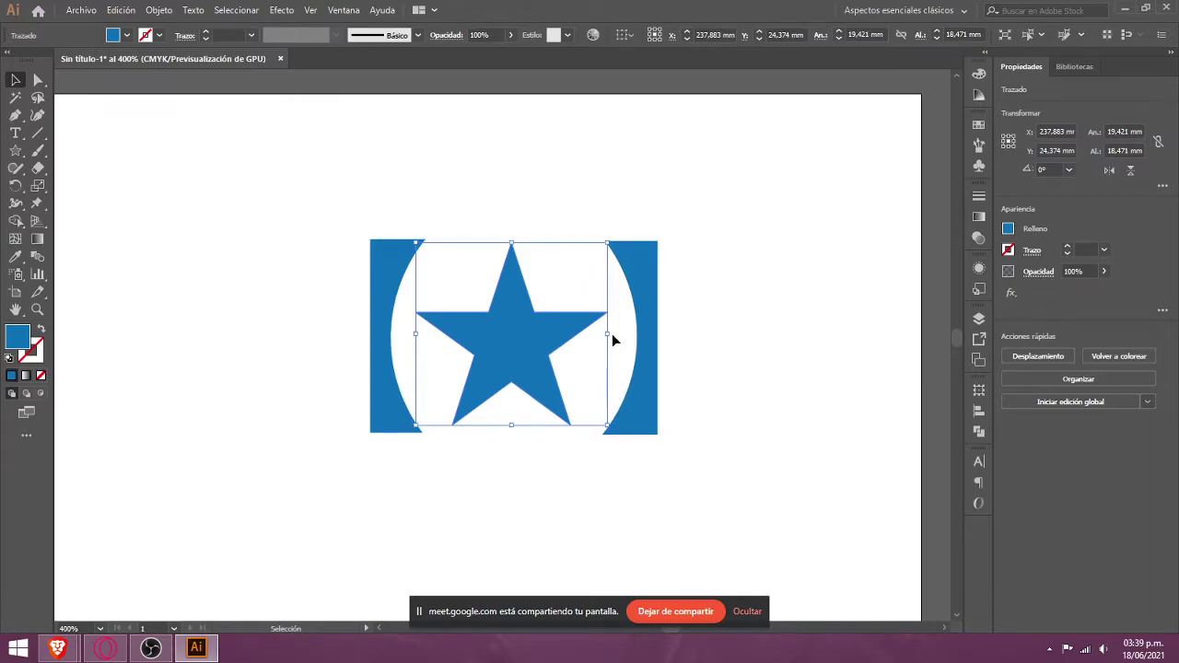
scroll(552, 477, "down", 10)
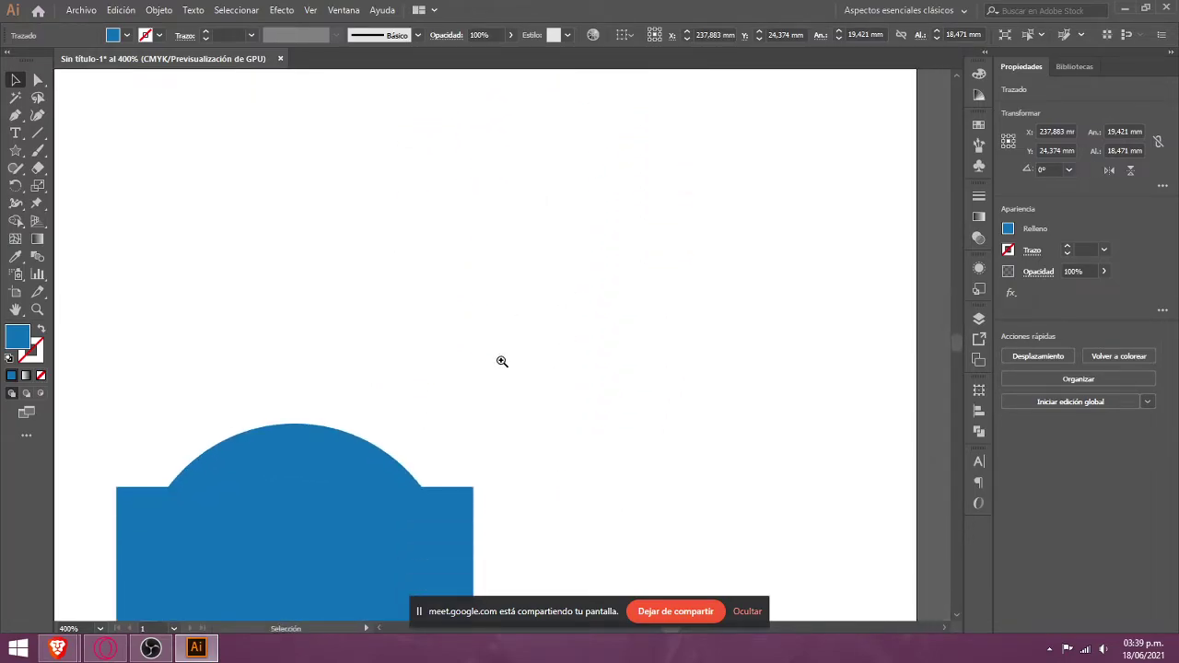
left_click(501, 363, "ctrl+alt")
left_click_drag(497, 363, 552, 271)
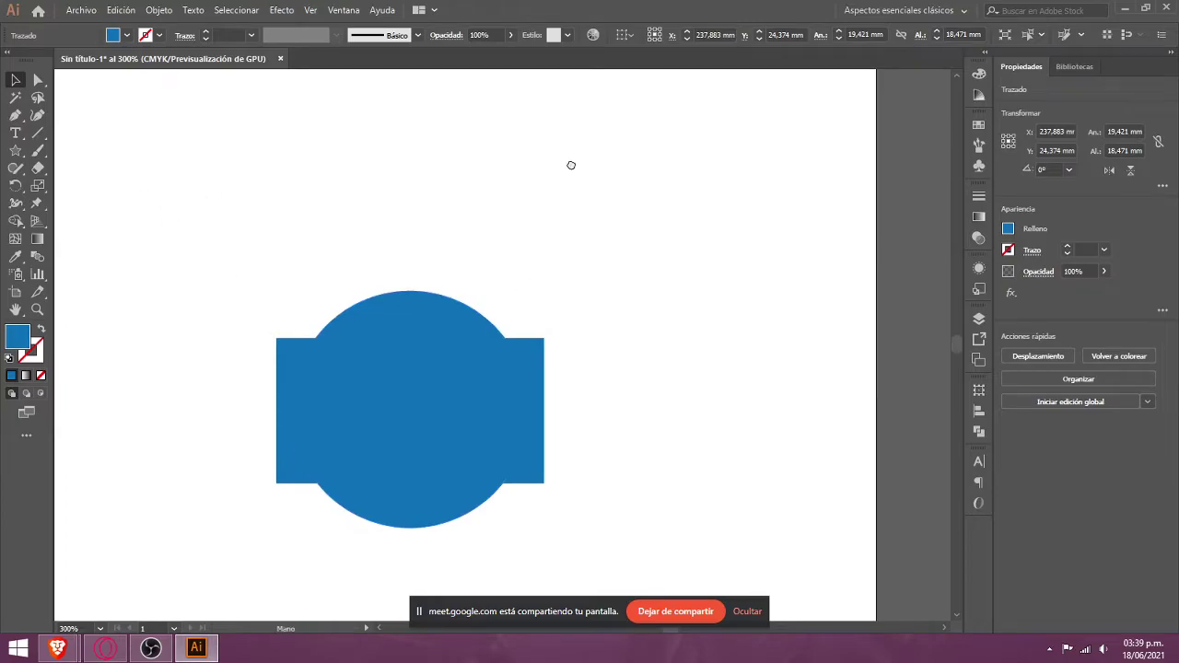
left_click_drag(571, 161, 623, 534)
left_click_drag(619, 127, 459, 440)
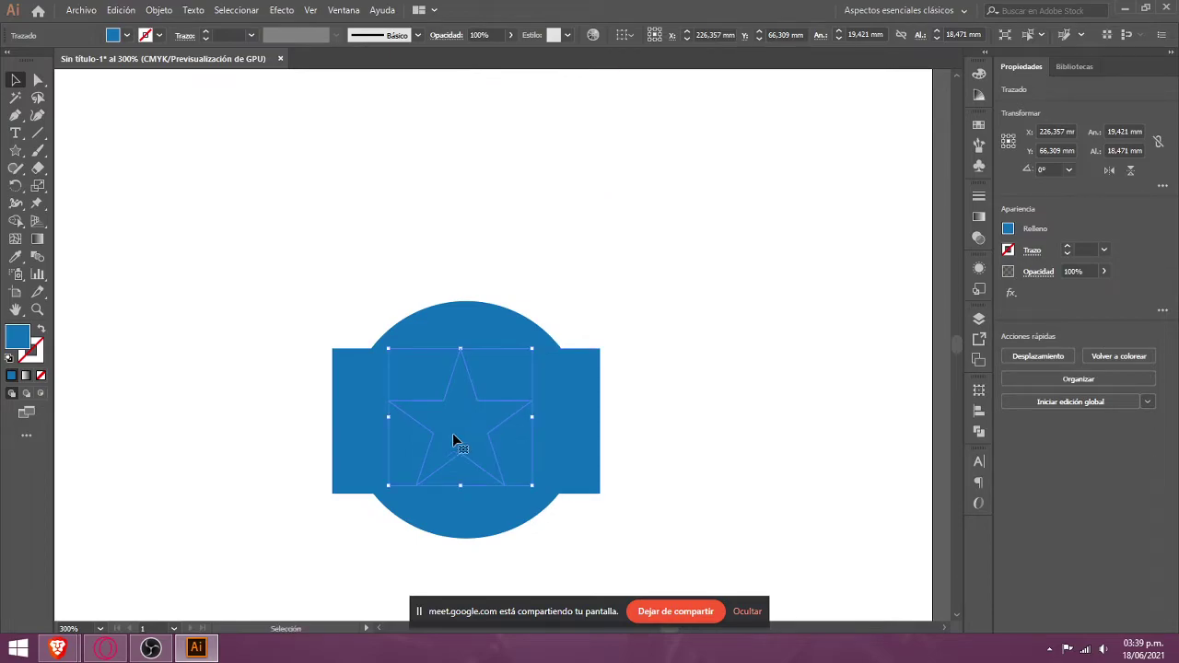
- Fill the star copy on the circle-and-rectangle group with white and deselect it
left_click(126, 35)
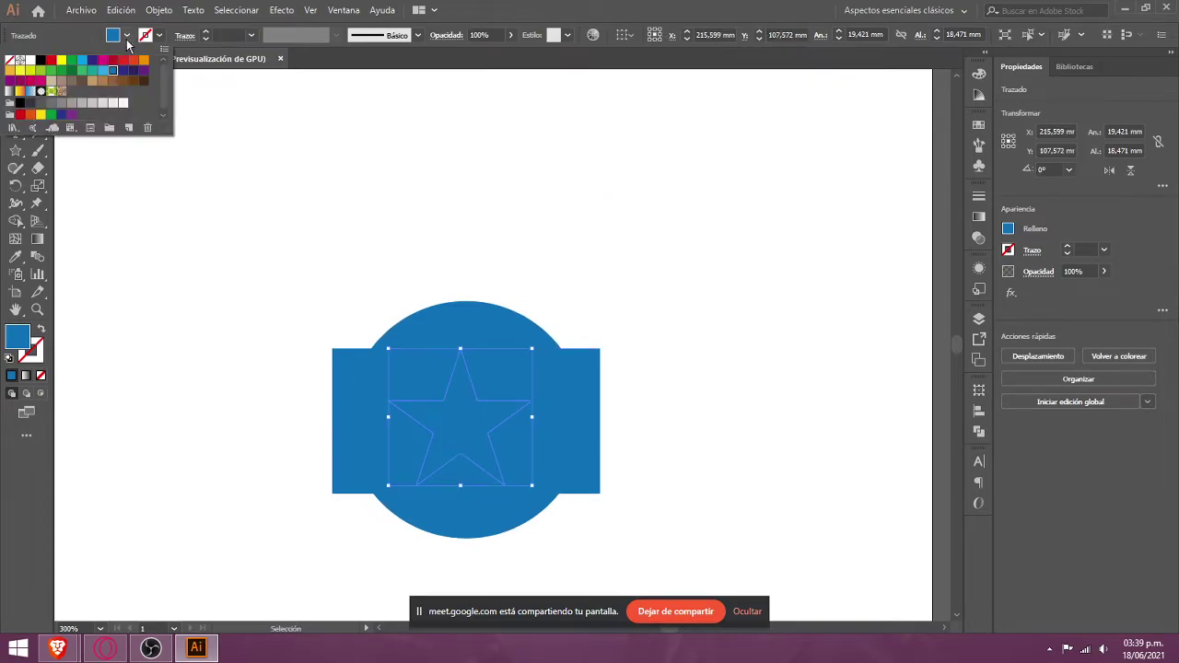
left_click(33, 60)
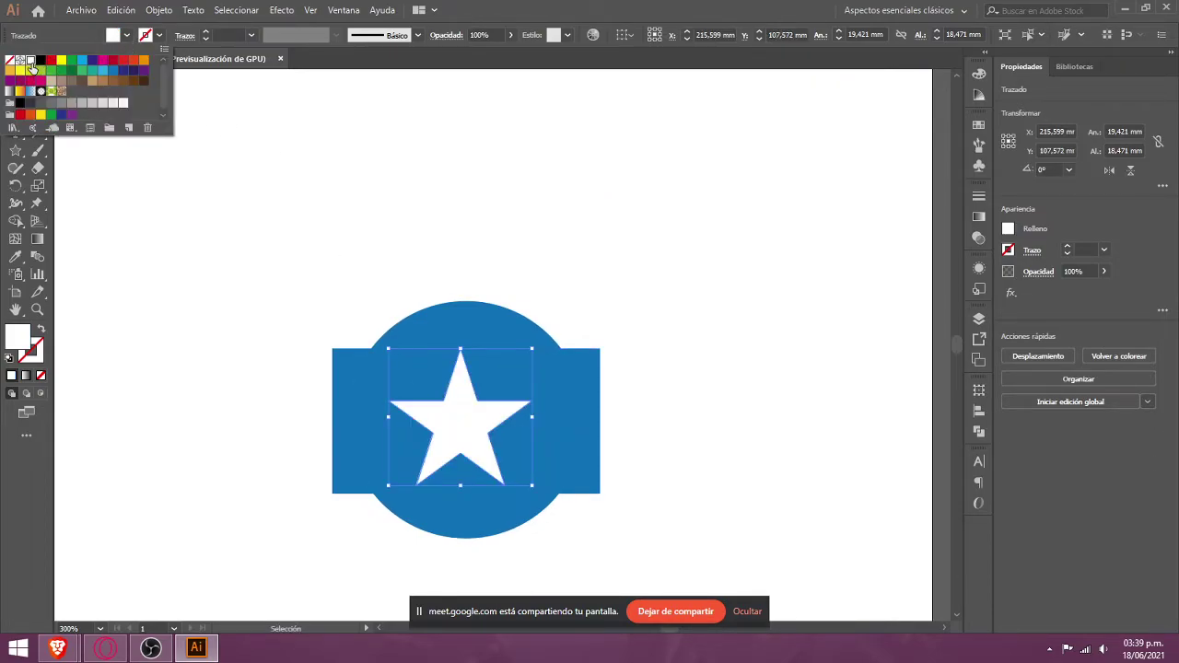
left_click(641, 245)
- Nudge the white star until it sits centred in the circle, and deselect it
key("z")
left_click(572, 406)
left_click_drag(507, 390, 624, 365)
key("v")
left_click(505, 342)
key("shift+Right")
key("shift+Right")
key("Left")
key("Left")
key("Left")
key("Left")
key("Left")
key("Left")
key("Left")
key("Left")
key("Left")
key("Left")
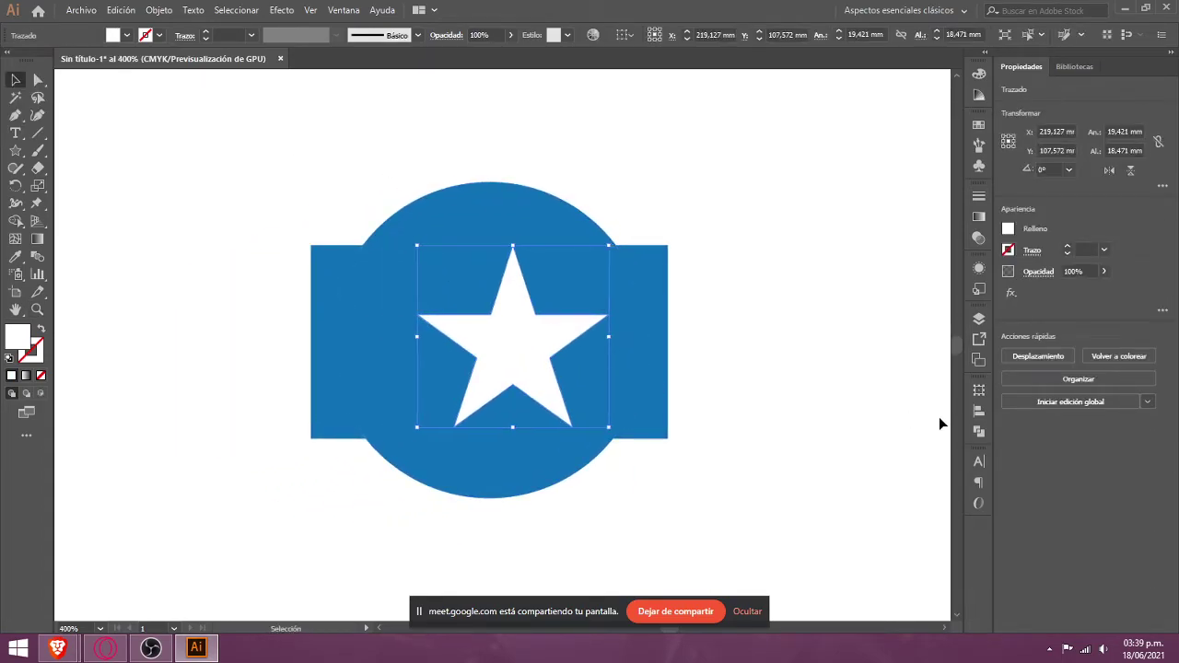
key("Left")
key("Left")
key("Left")
key("Left")
key("Left")
key("Left")
key("Left")
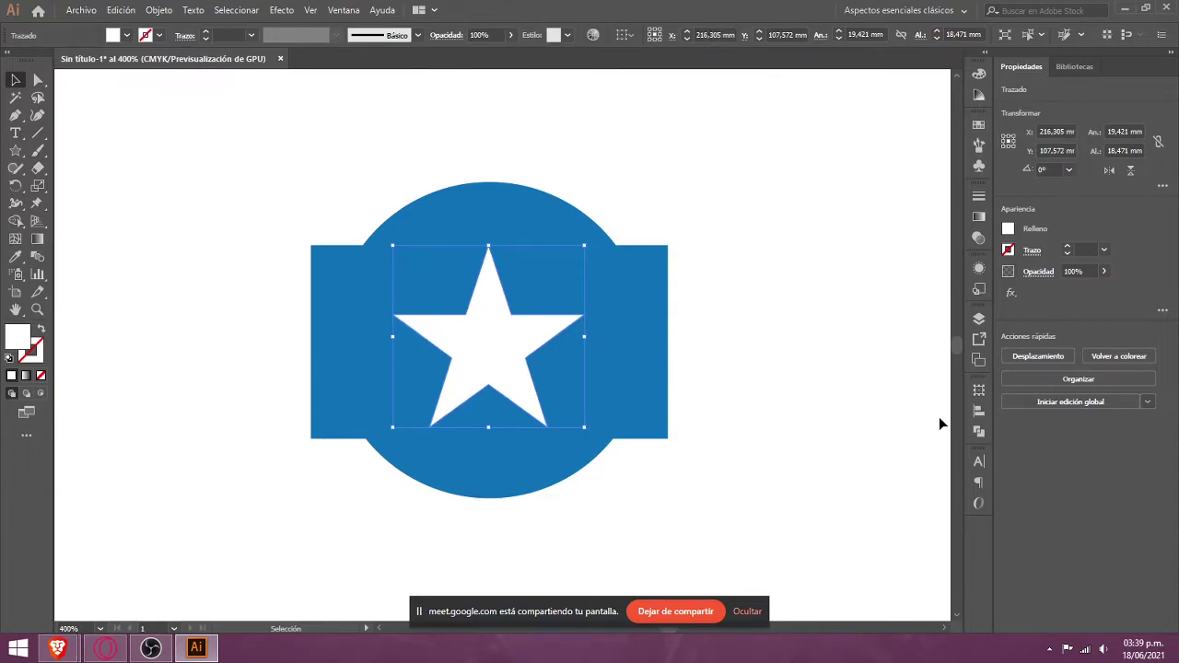
key("Down")
key("Down")
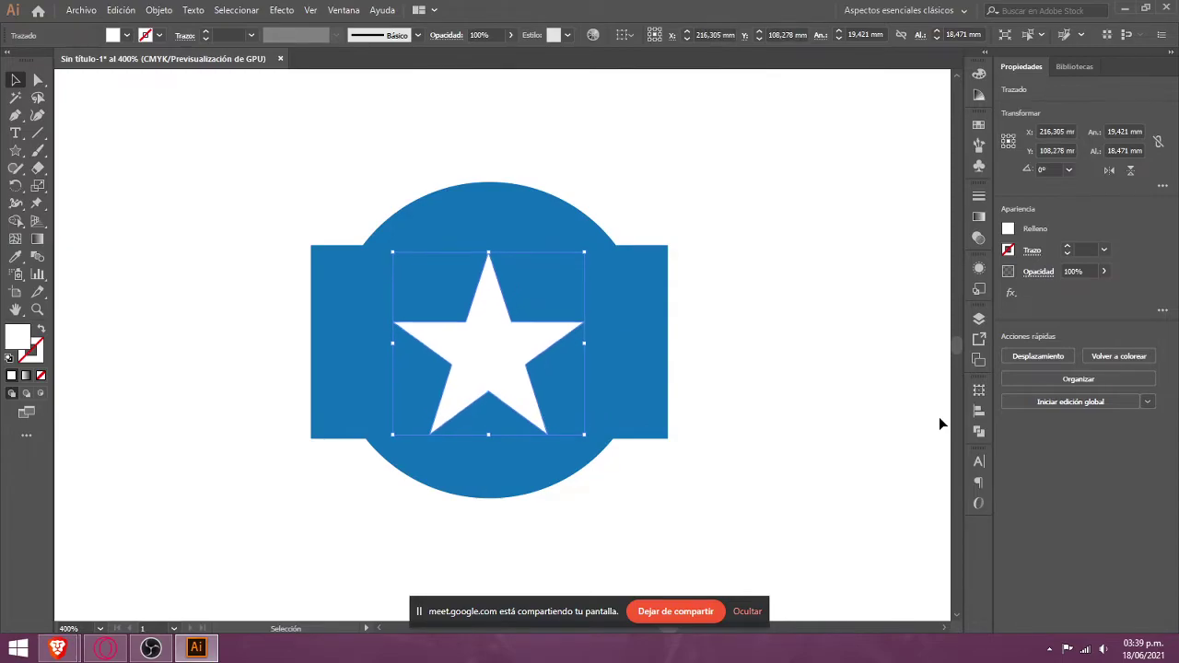
left_click(838, 357)
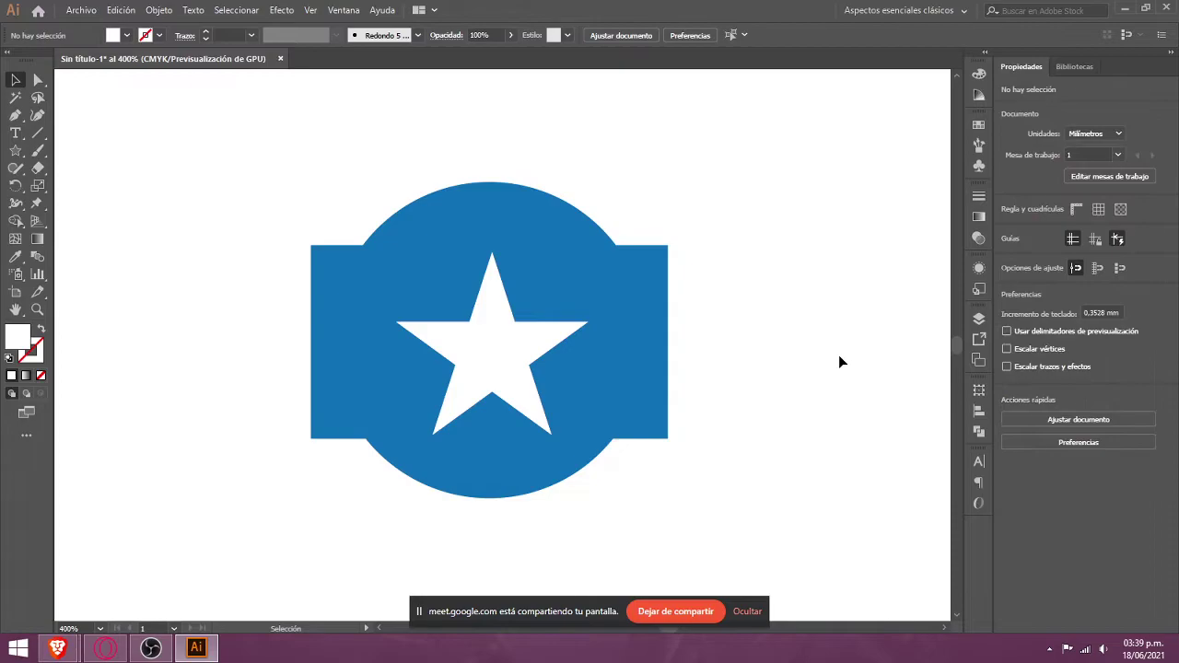
- Place a copy of the circle, rectangle and white star badge beside the framed blue star near the artboard's upper edge
left_click_drag(807, 289, 798, 404)
scroll(798, 404, "down", 1)
scroll(742, 408, "down", 1)
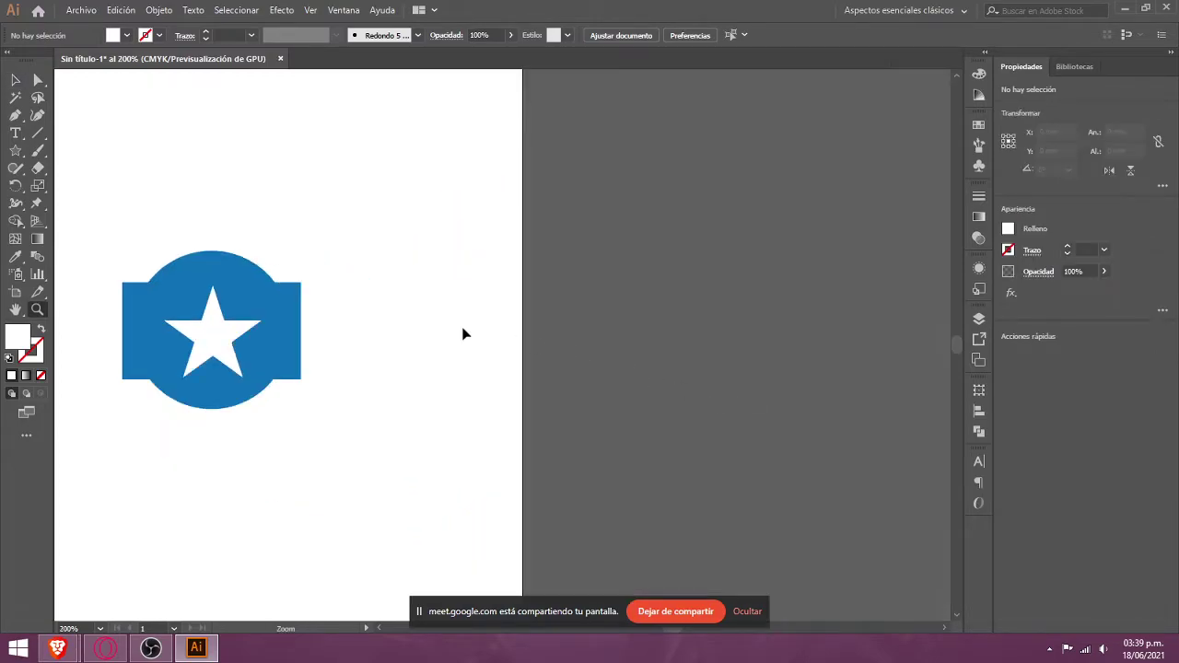
left_click_drag(479, 331, 537, 384)
left_click_drag(452, 298, 557, 209)
left_click_drag(557, 209, 633, 258)
left_click(624, 407)
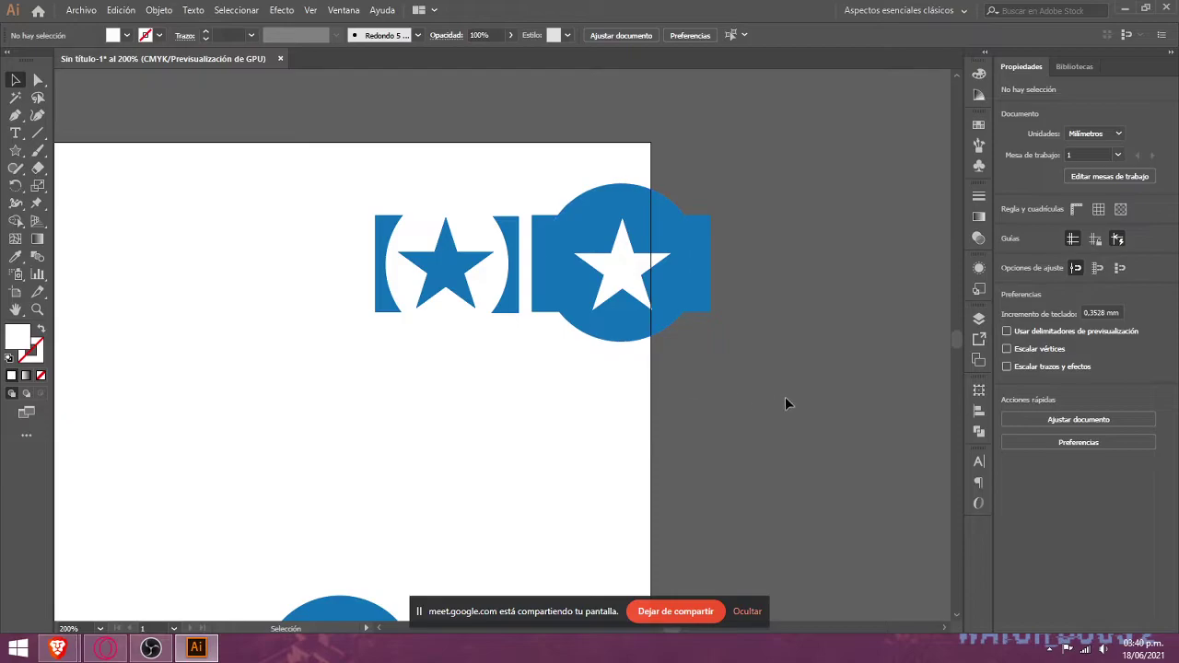
- Move the badge copy off the artboard's right side and shift the framed blue star toward that edge
left_click_drag(782, 403, 565, 172)
left_click_drag(630, 258, 755, 264)
left_click_drag(337, 192, 553, 361)
left_click_drag(506, 303, 614, 304)
left_click(751, 416)
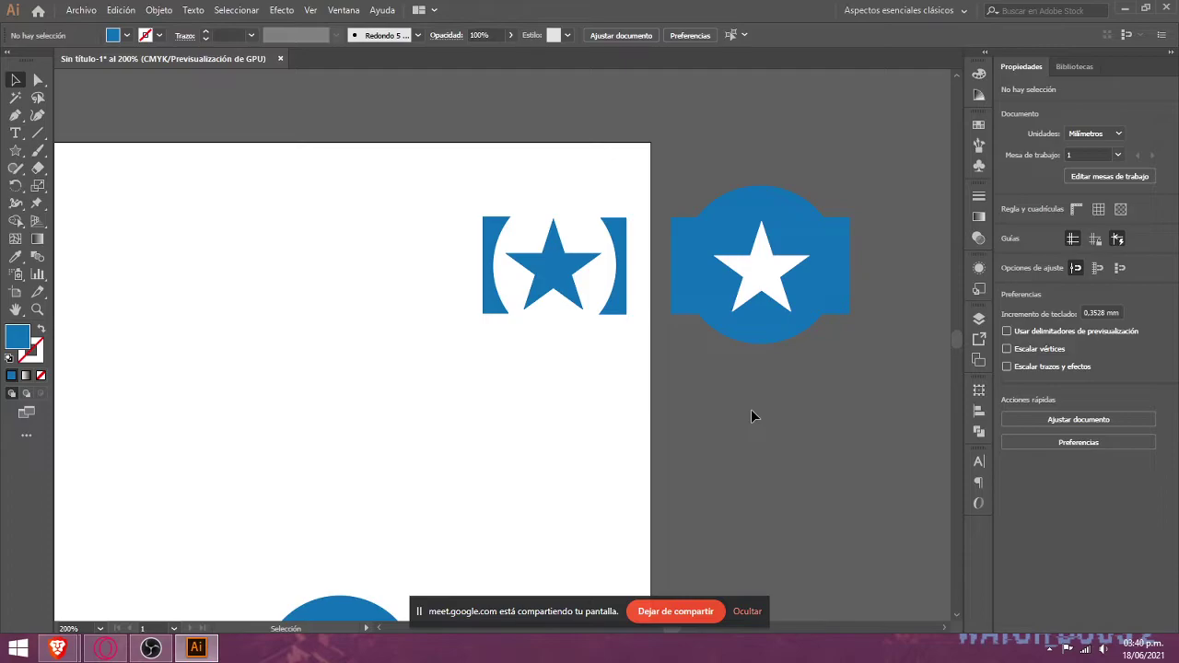
- Examine the framed blue star and the white-star badge side by side at 300% zoom
scroll(751, 416, "right", 2)
scroll(676, 413, "up", 1)
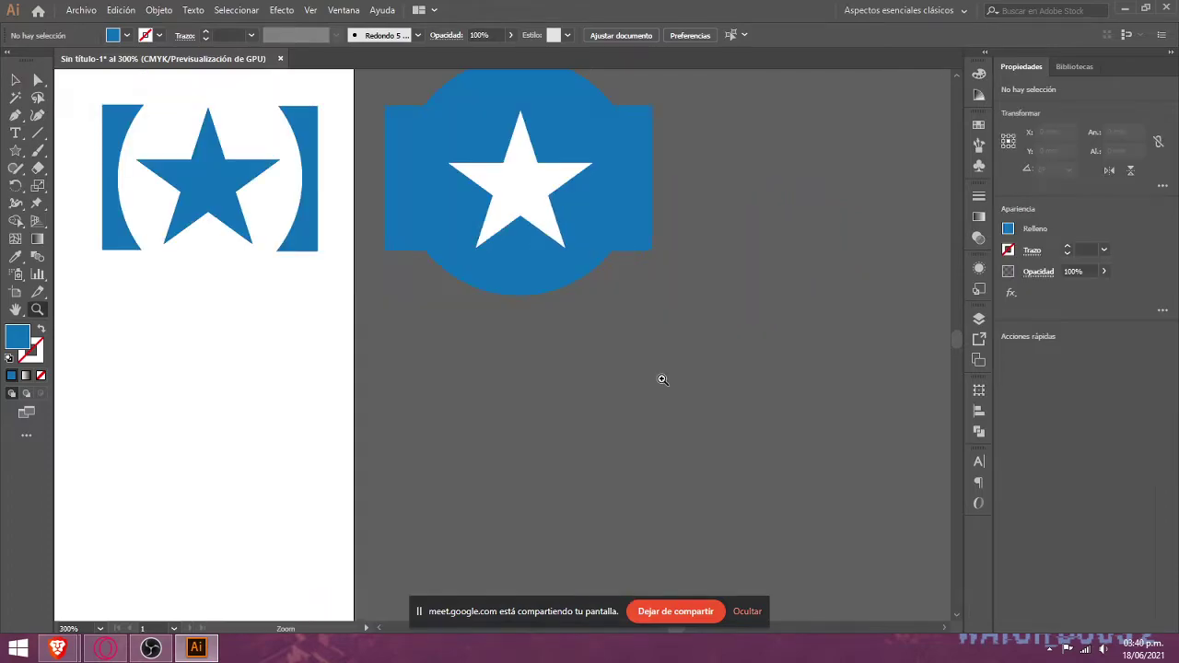
scroll(465, 333, "up", 3)
scroll(465, 332, "left", 3)
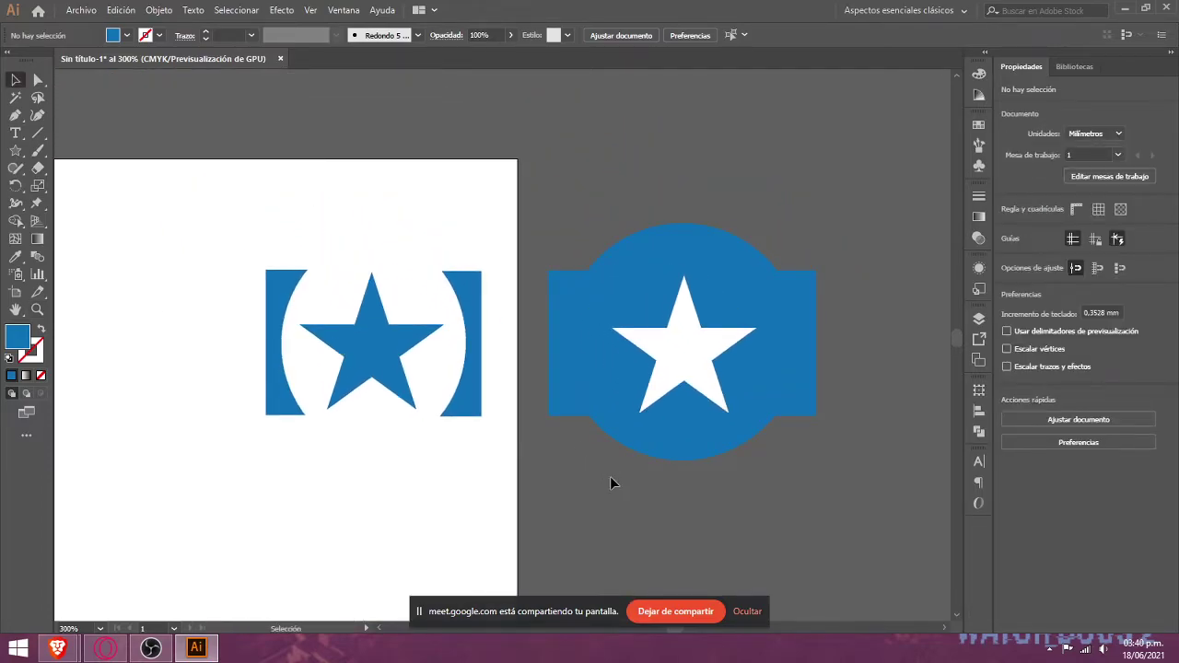
scroll(624, 479, "down", 1)
scroll(623, 479, "right", 1)
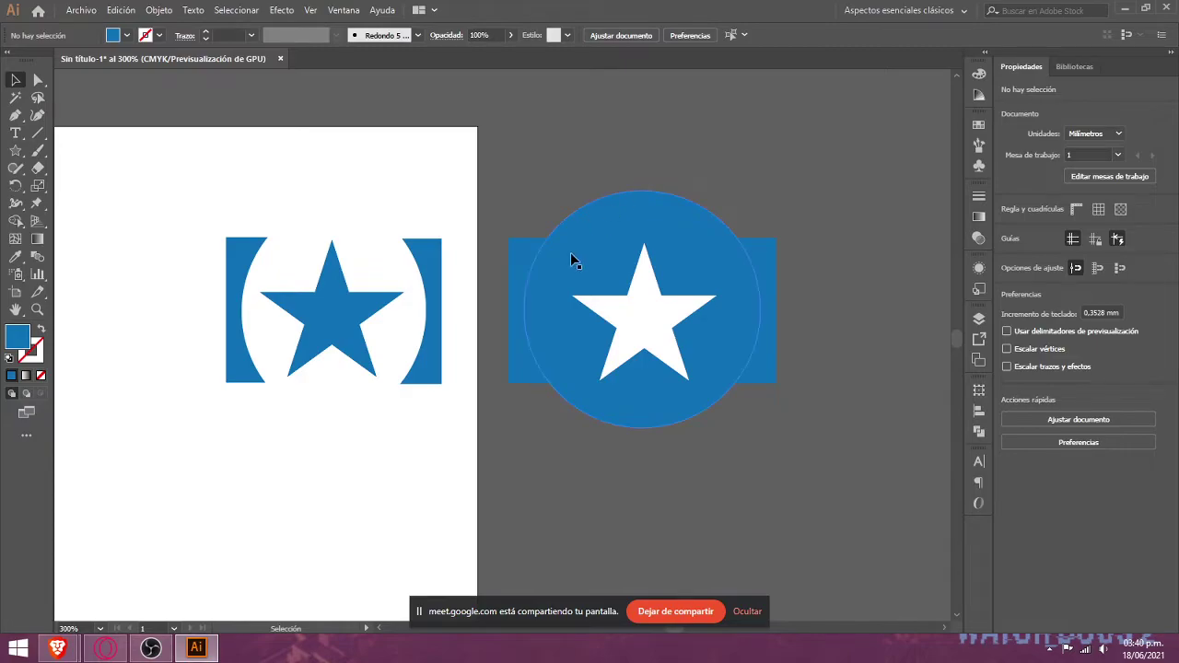
- Examine the pieces of the framed blue star and the stacked shapes of the white-star badge by selecting each design in turn
left_click_drag(190, 162, 465, 455)
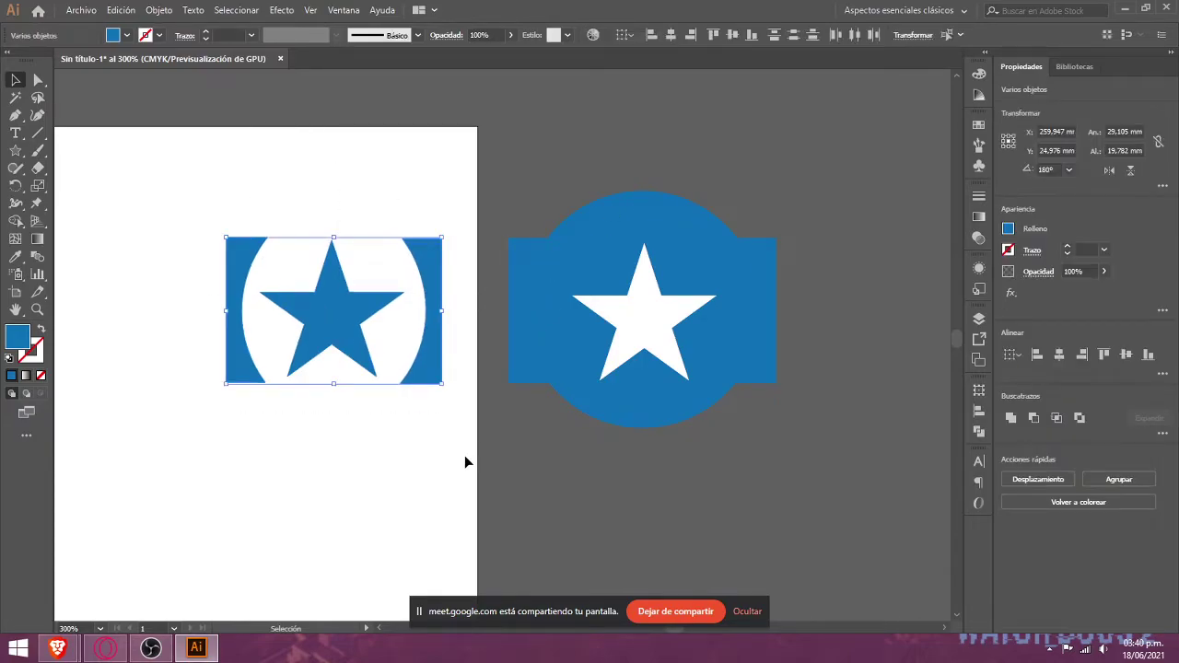
scroll(457, 476, "down", 2)
scroll(458, 476, "right", 1)
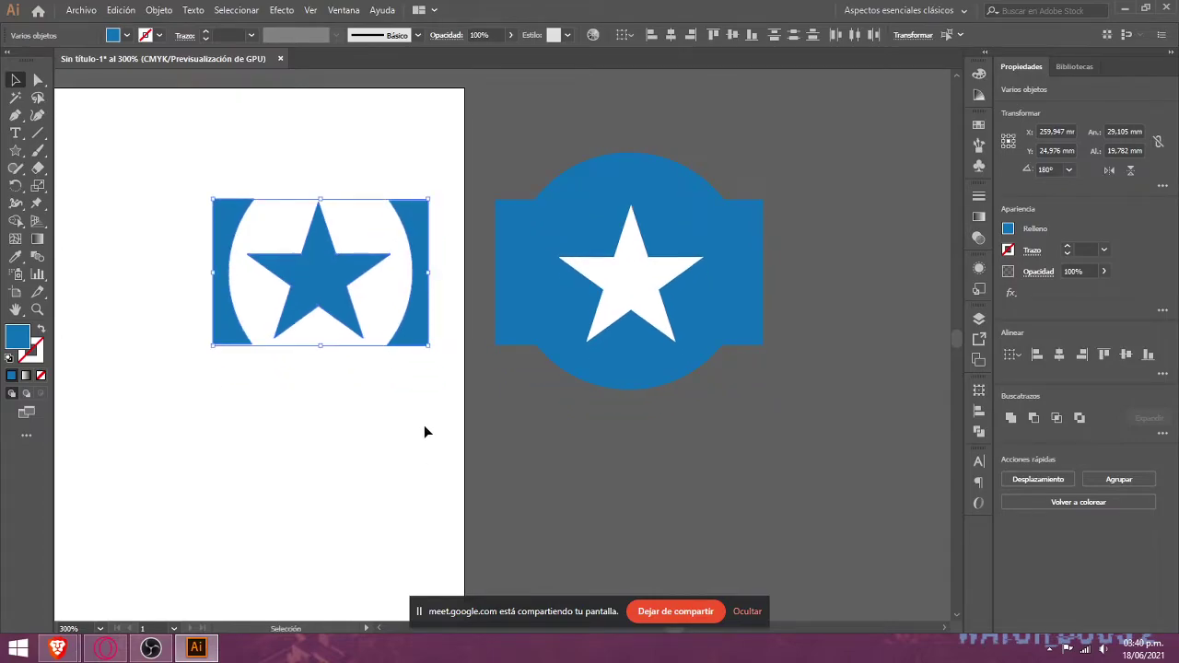
left_click(415, 417)
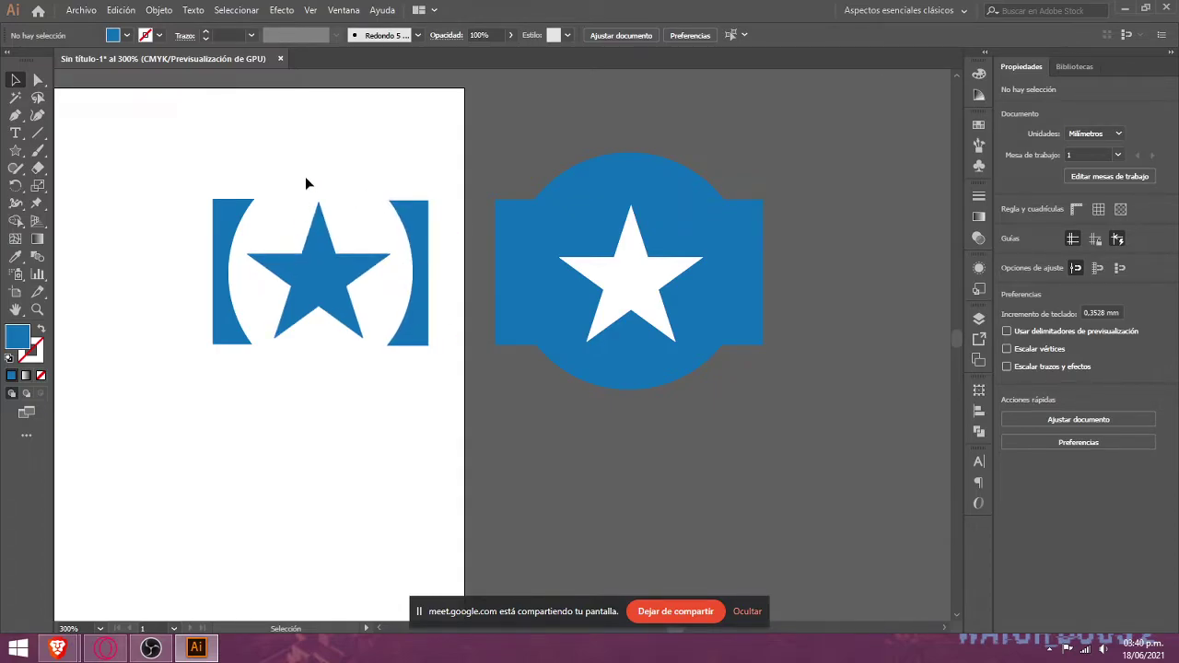
left_click_drag(218, 337, 410, 282)
left_click(486, 135)
left_click_drag(756, 443, 727, 364)
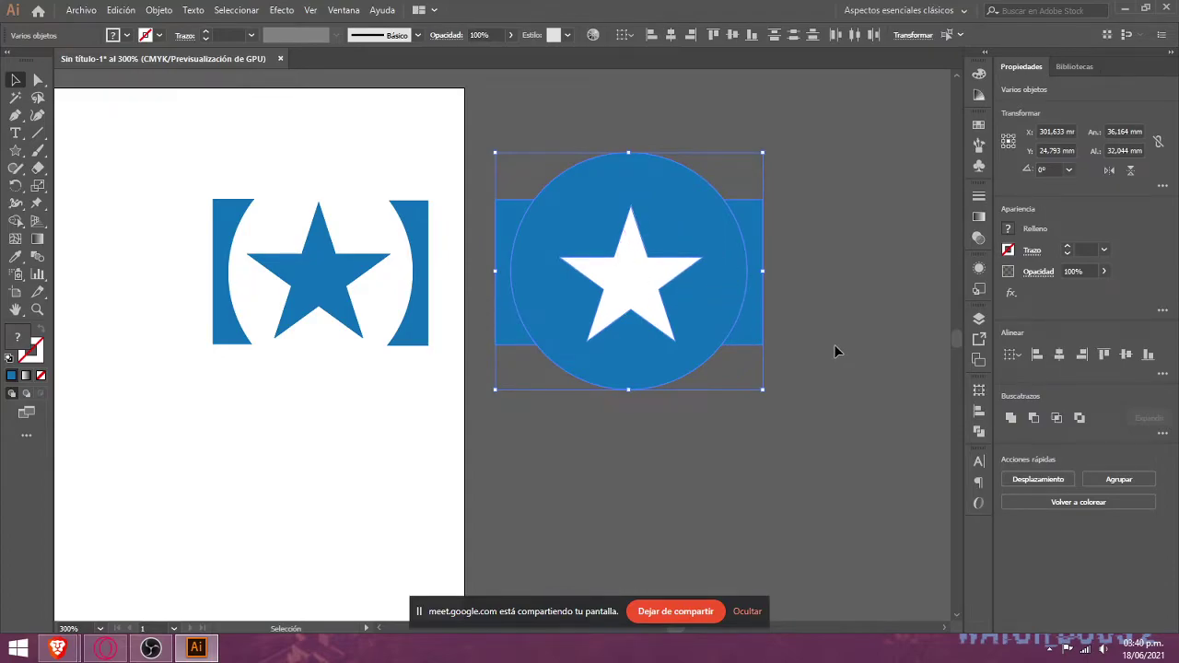
left_click(834, 346)
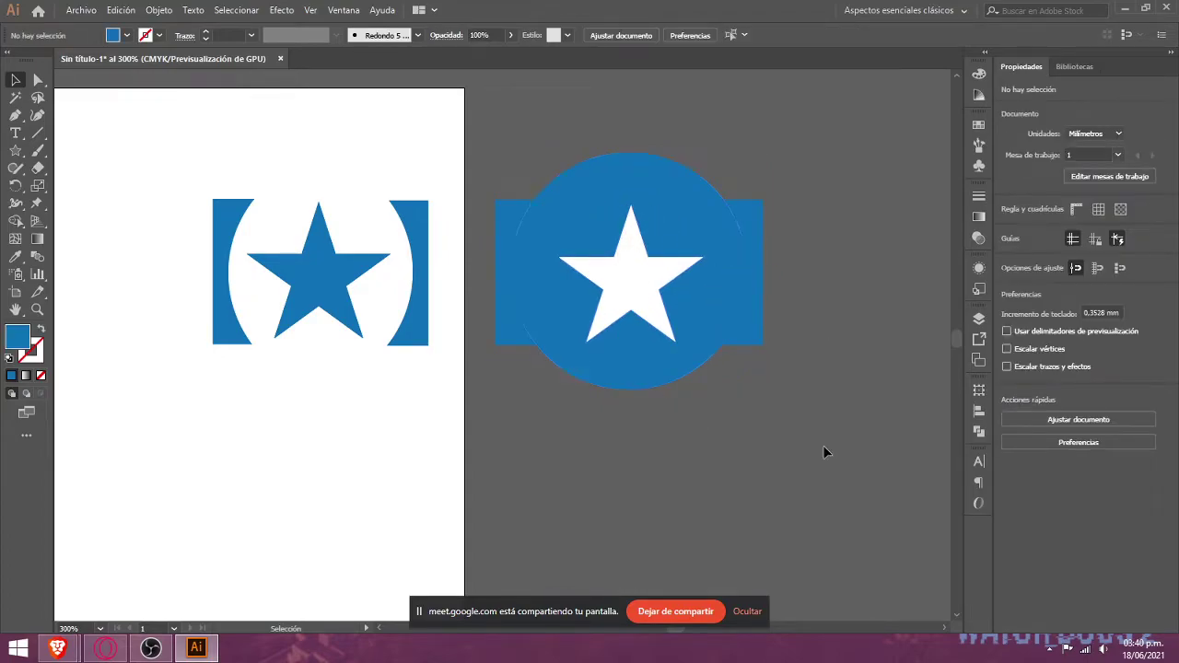
left_click_drag(460, 455, 571, 486)
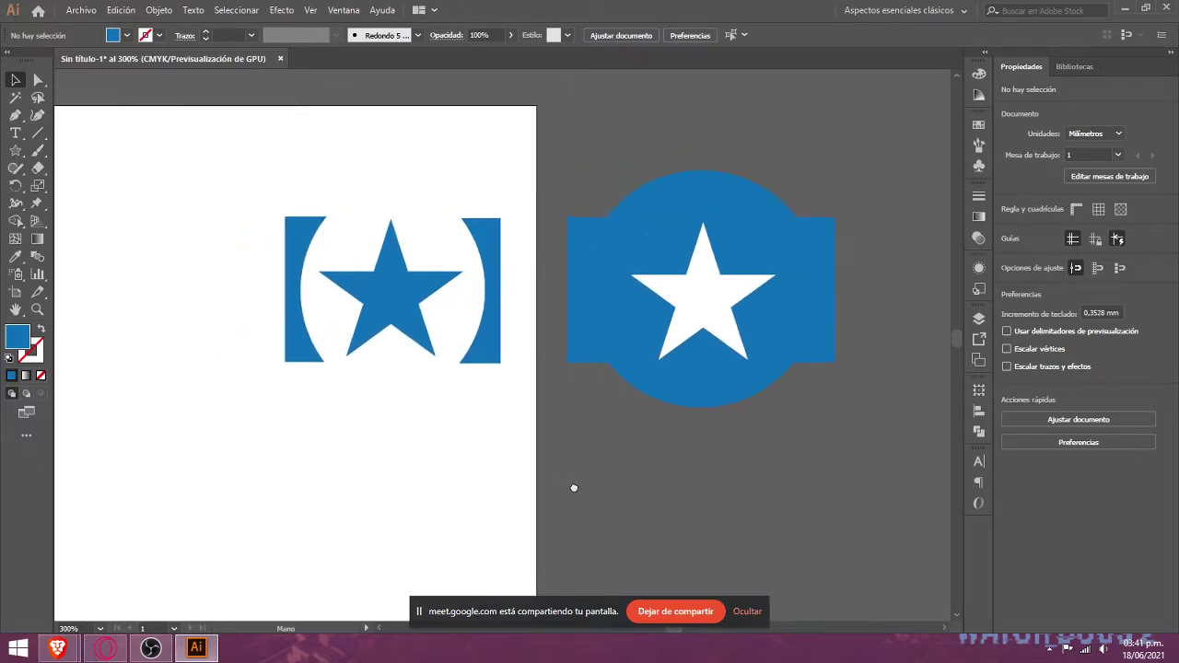
- Switch to the Google Meet call, admit the person waiting to join, and return to Illustrator
key("alt+Tab")
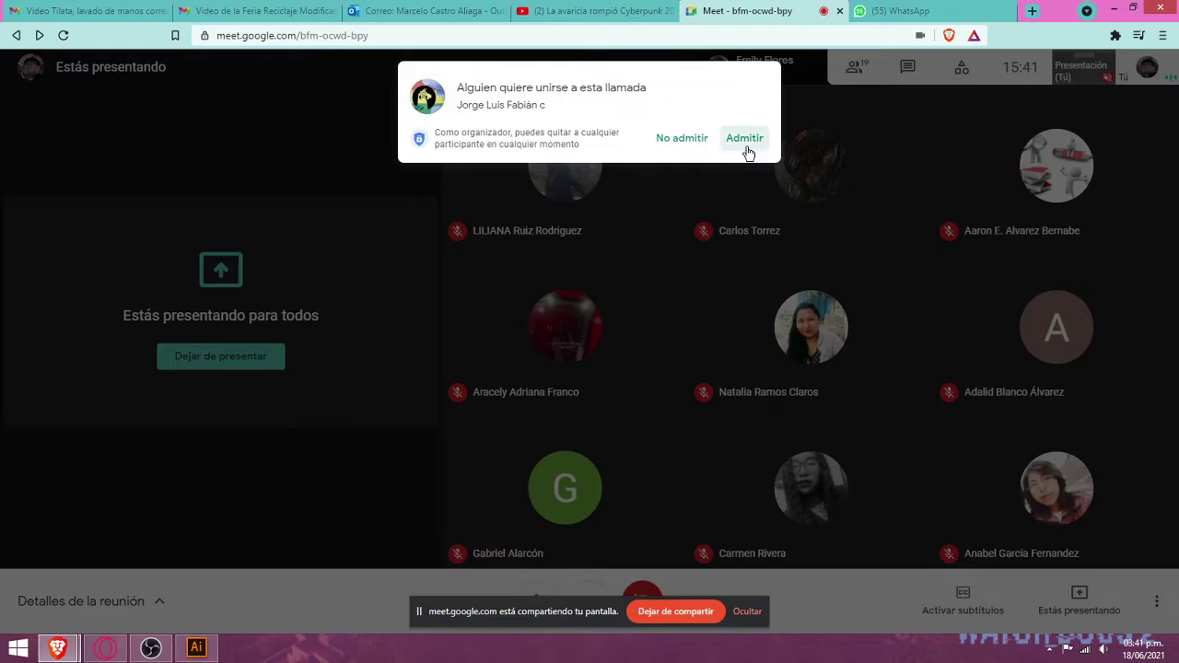
left_click(746, 146)
key("alt+Tab")
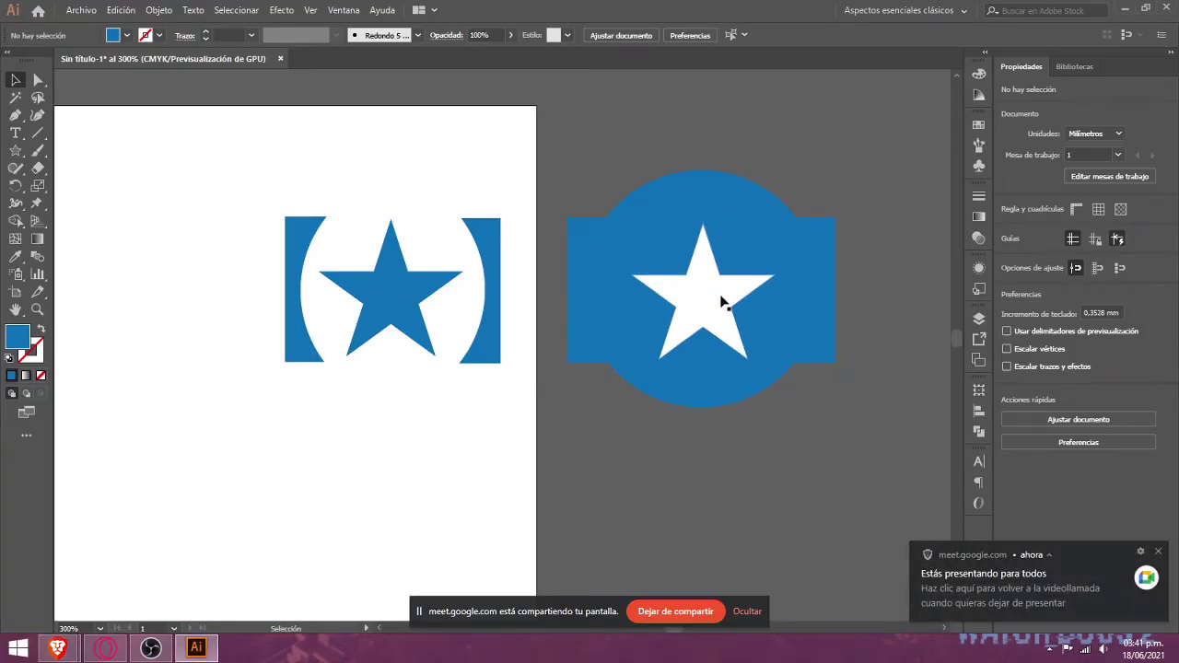
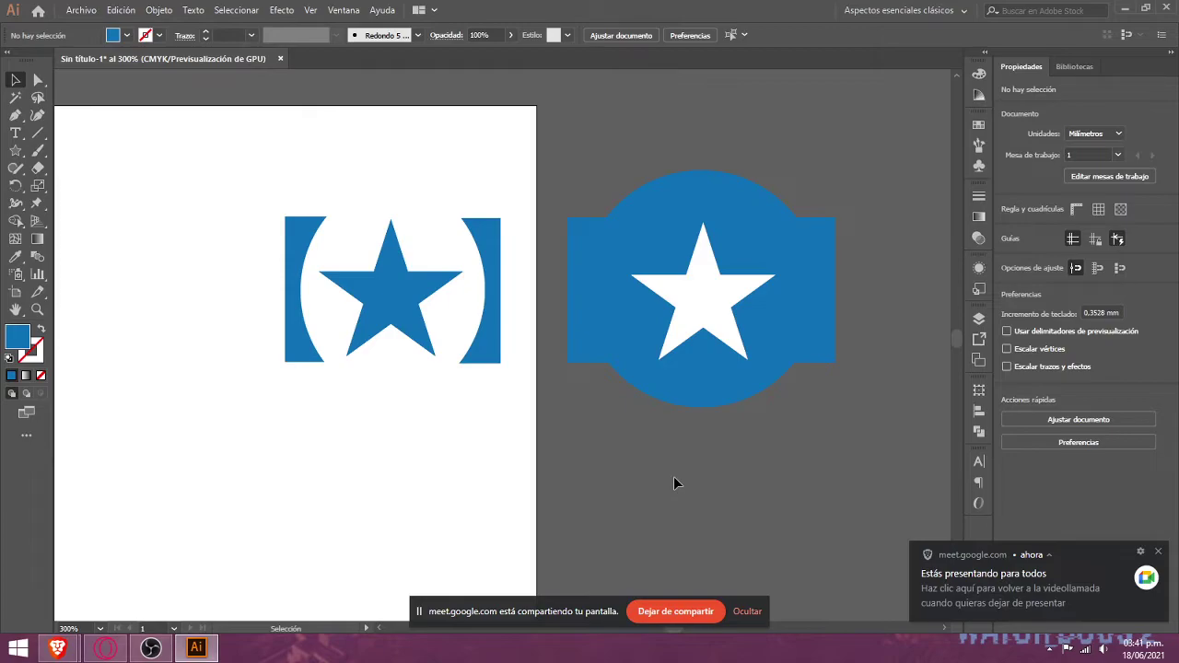
- Compare the framed blue star with the white-star badge at 100% zoom and again at 300% zoom
left_click_drag(309, 476, 516, 403)
key("z")
left_click(524, 424, "alt")
left_click(525, 425, "alt")
left_click(525, 425, "alt")
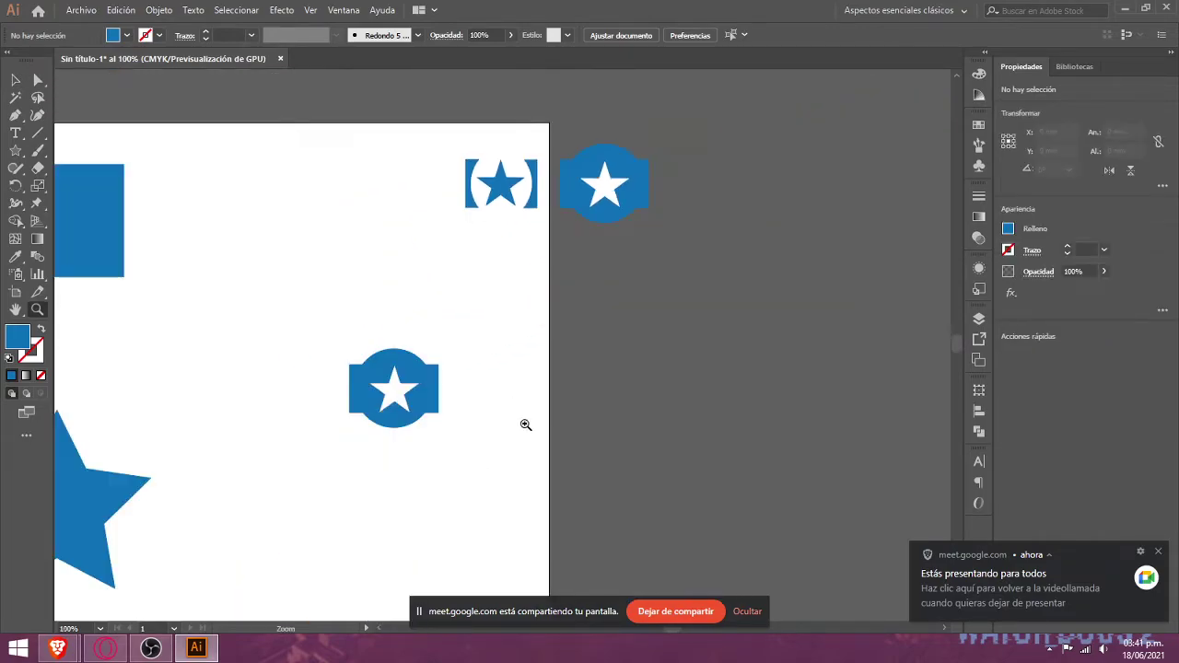
key("v")
left_click_drag(484, 339, 613, 408)
left_click_drag(566, 455, 599, 417)
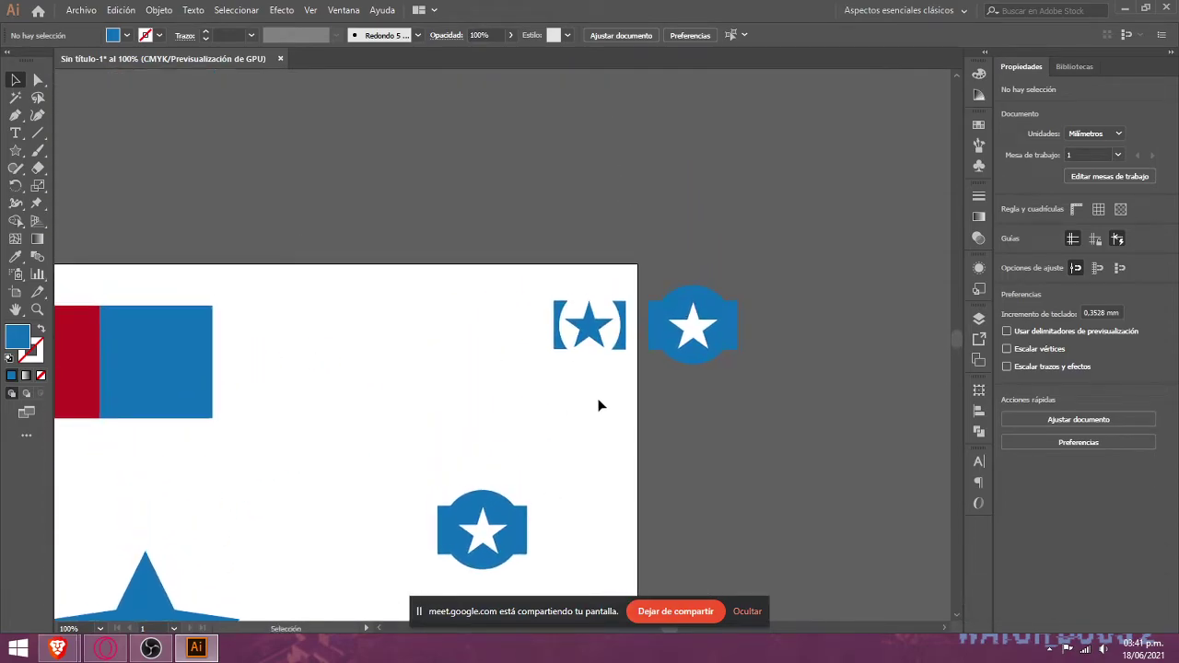
key("z")
left_click(599, 375)
left_click(597, 373)
left_click(597, 373)
key("v")
left_click_drag(337, 270, 525, 423)
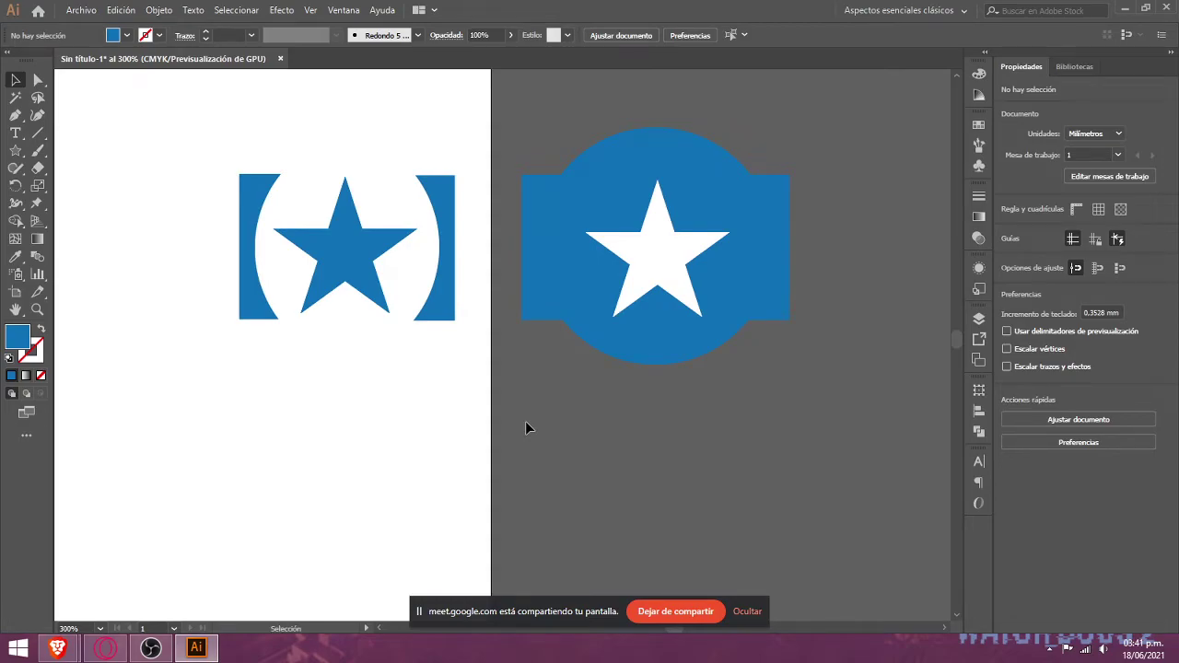
left_click_drag(400, 405, 398, 438)
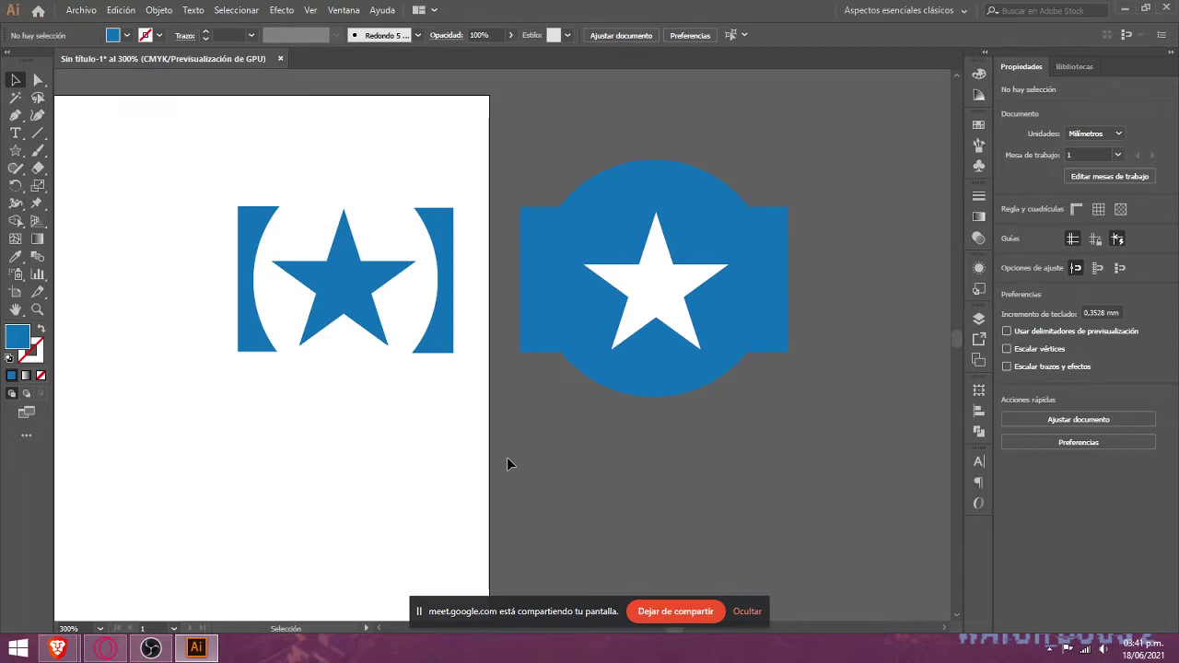
- Select the framed star's right bracket and its complete set of pieces to examine the cut shapes, then deselect them
left_click(419, 221)
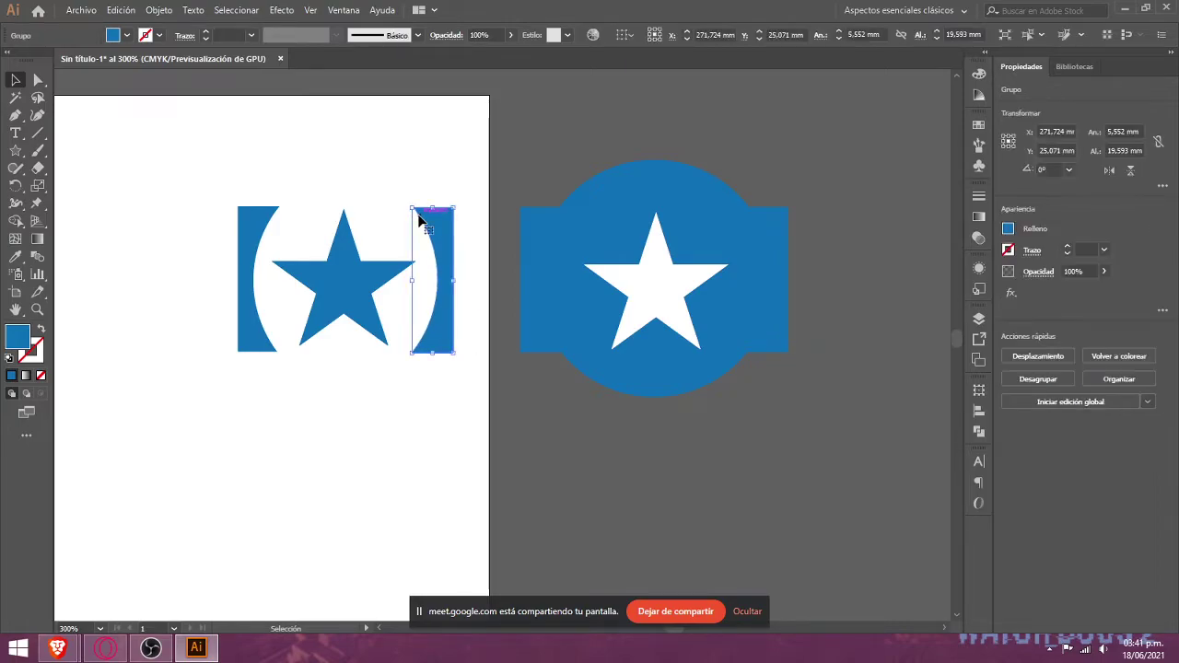
left_click_drag(224, 178, 476, 423)
left_click_drag(145, 110, 440, 411)
key("space")
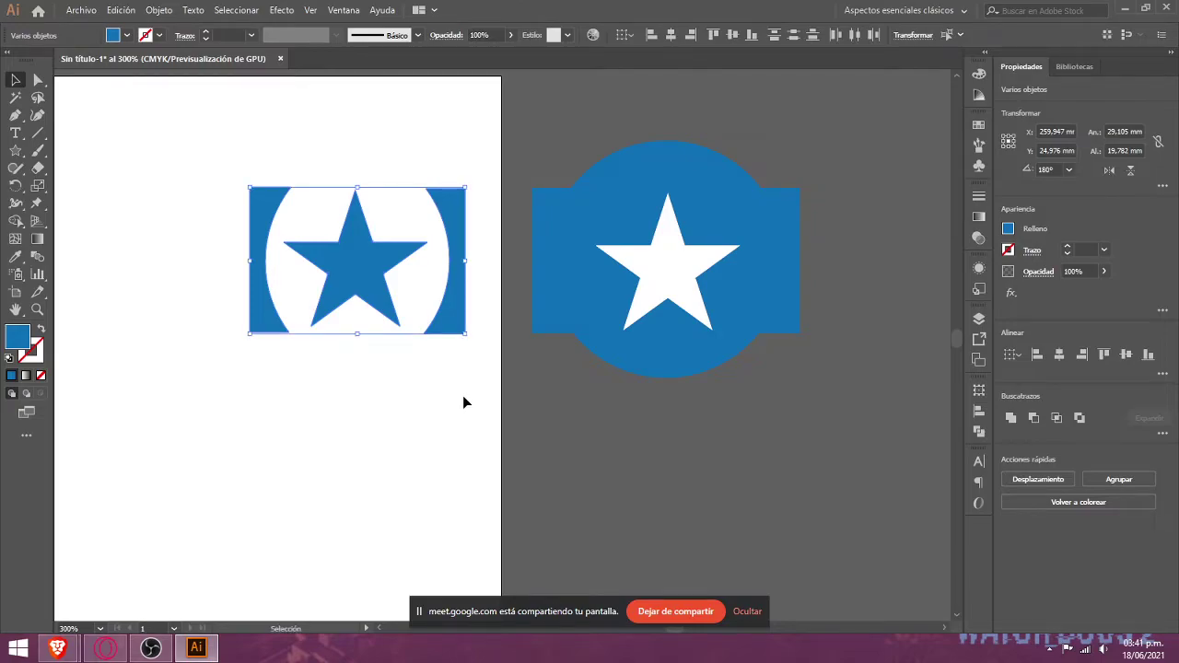
left_click(463, 396)
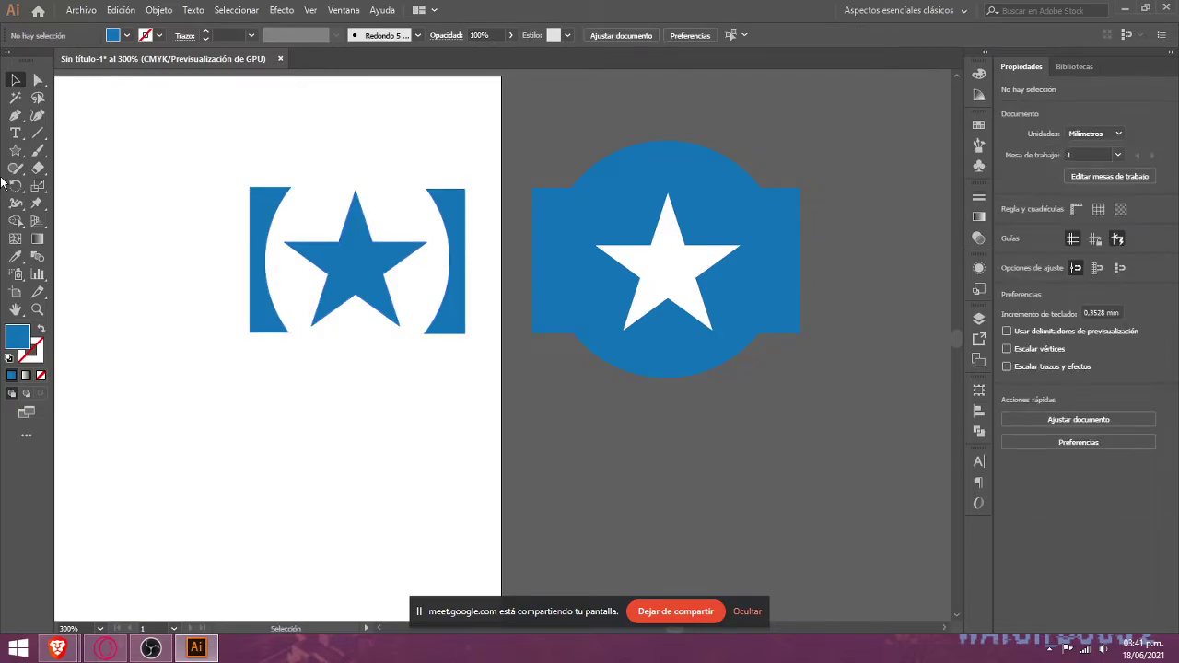
- Review the Flare, Polygon and Star tools among the basic shape tools without drawing anything
left_click(17, 152)
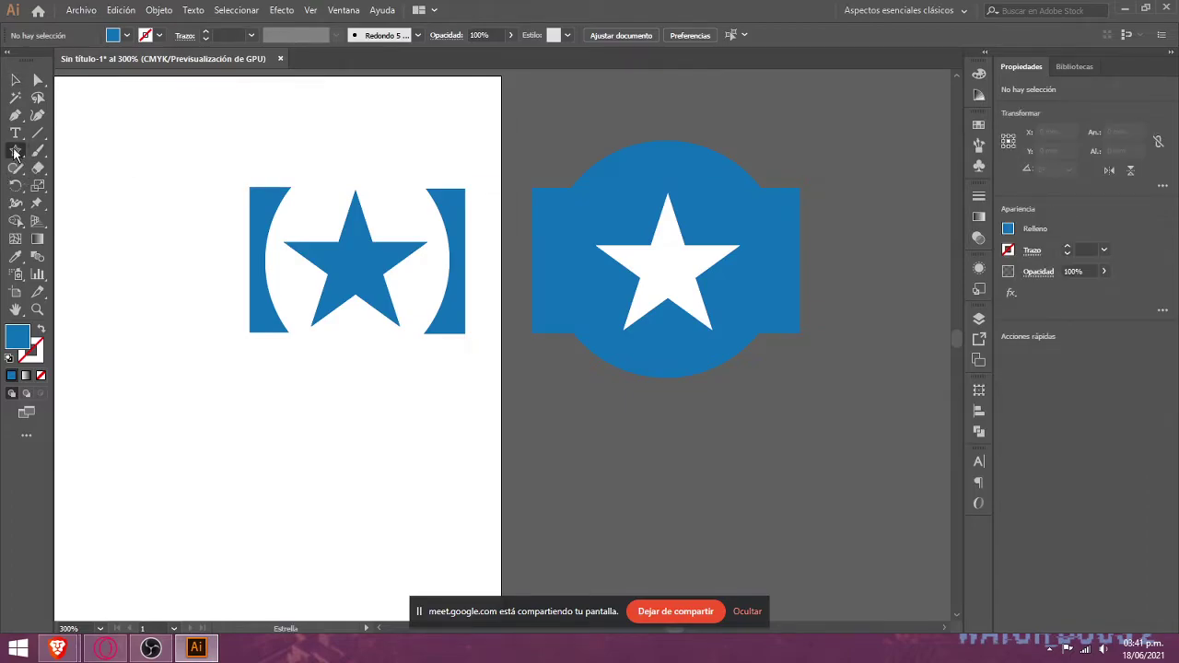
left_click(14, 153)
left_click(116, 239)
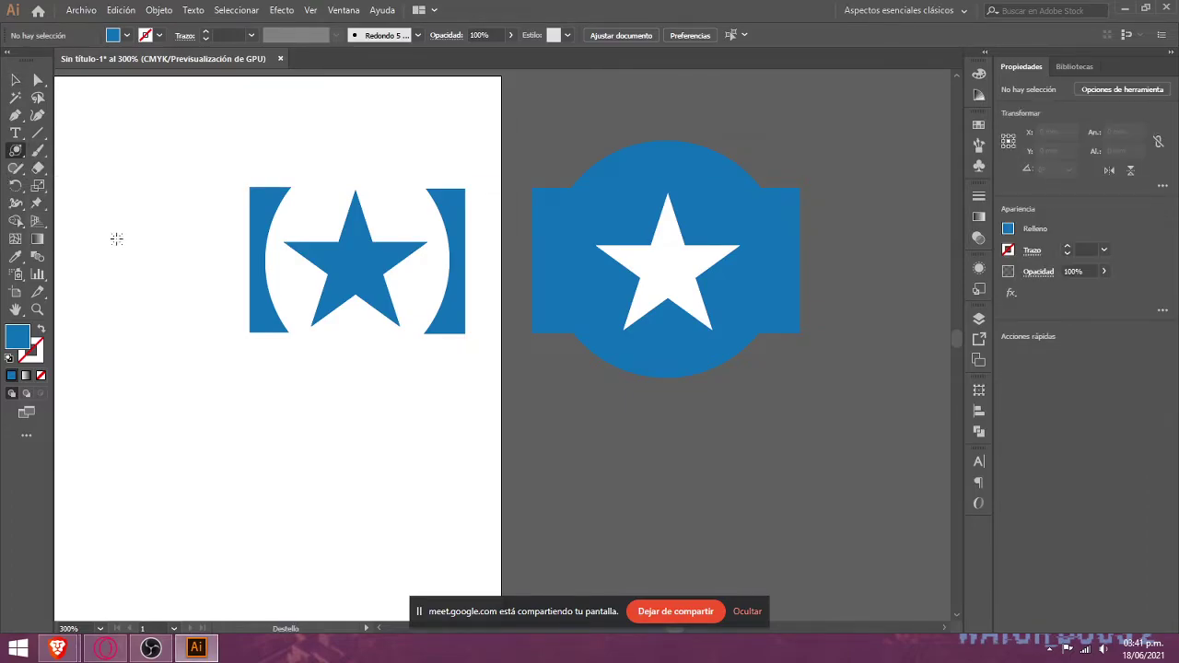
left_click(157, 290)
key("Escape")
left_click(16, 150)
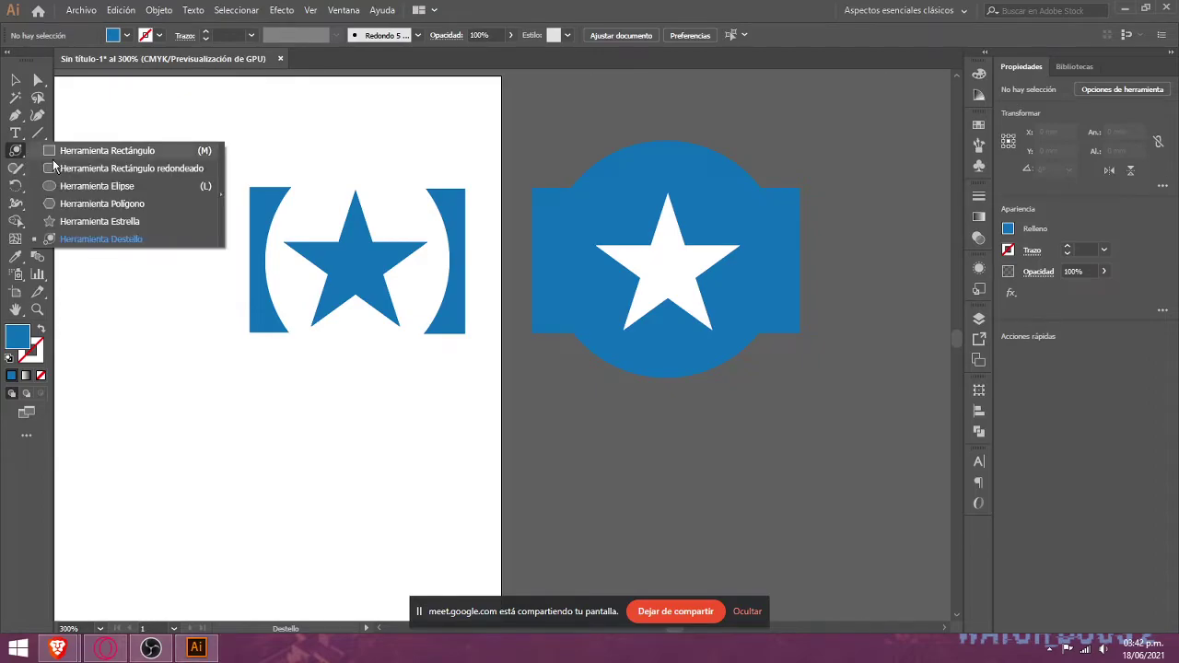
left_click(88, 203)
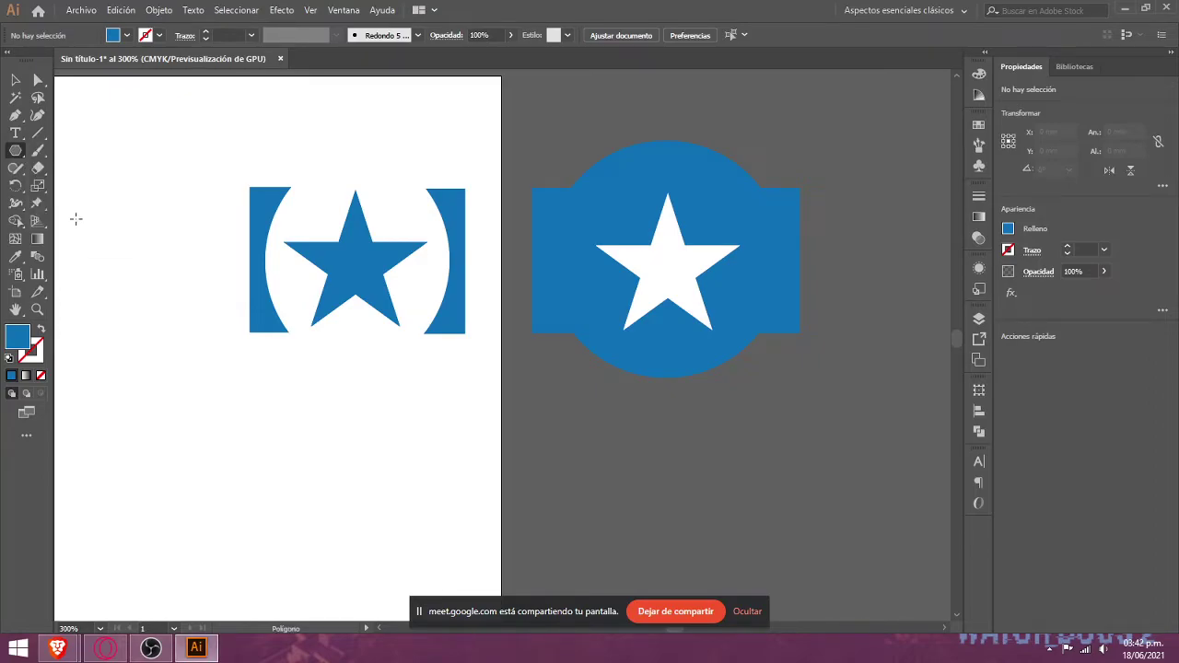
left_click(16, 150)
left_click(76, 221)
key("v")
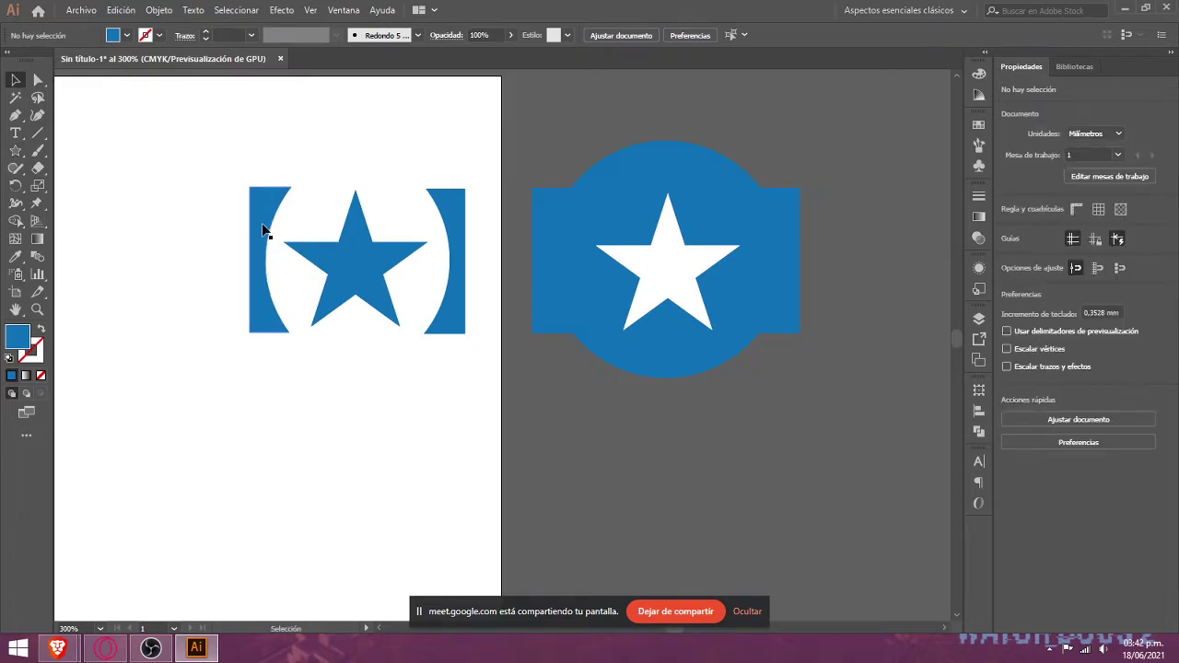
- Examine the framed design's outline as a whole, and its right bracket, left bracket and central star individually
left_click_drag(233, 166, 474, 368)
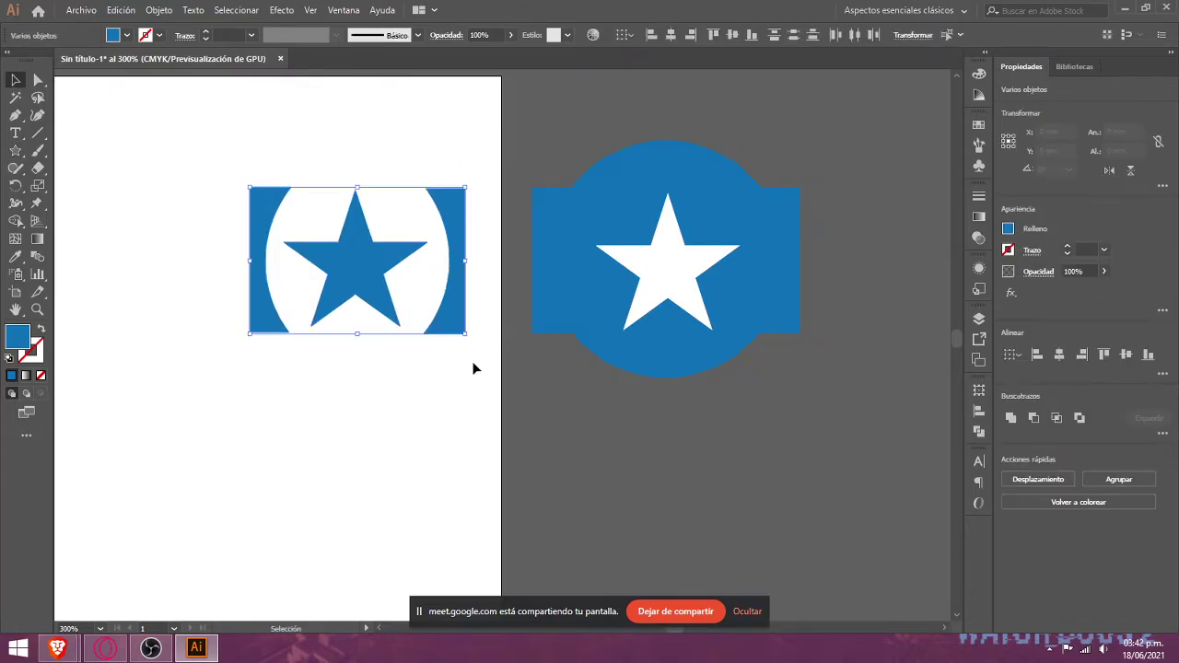
left_click(492, 412)
mouse_move(485, 406)
left_mouse_down()
mouse_move(189, 154)
mouse_move(242, 157)
mouse_move(444, 360)
mouse_move(487, 385)
left_mouse_up()
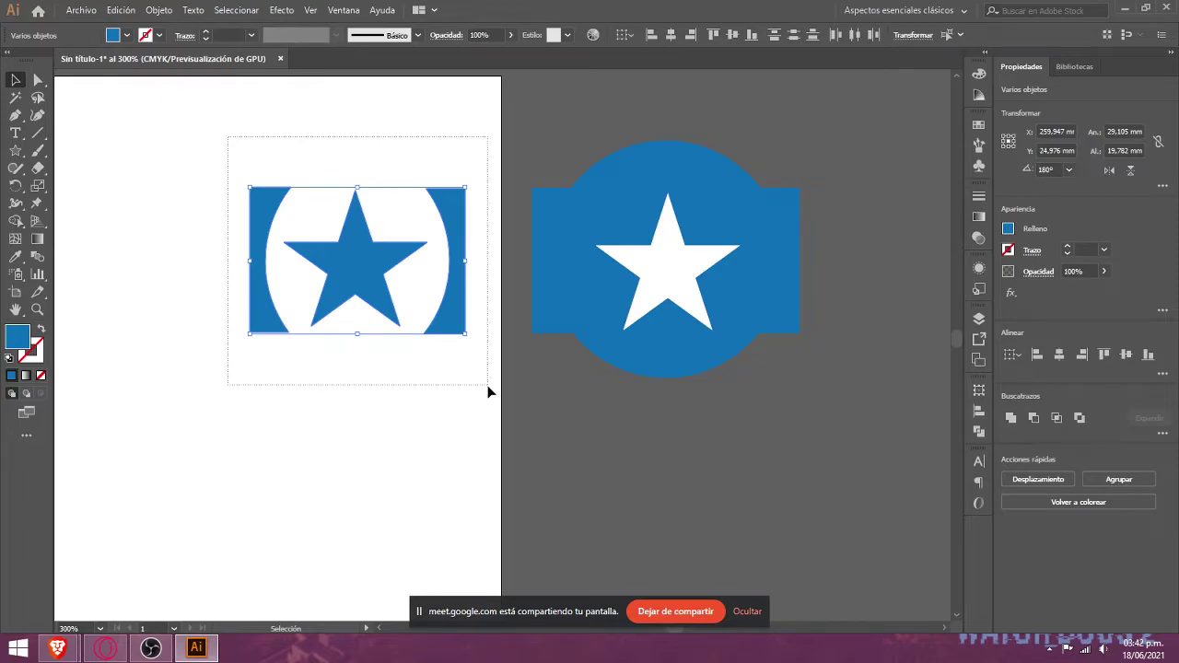
left_click_drag(488, 392, 488, 391)
left_click(477, 393)
left_click(445, 314)
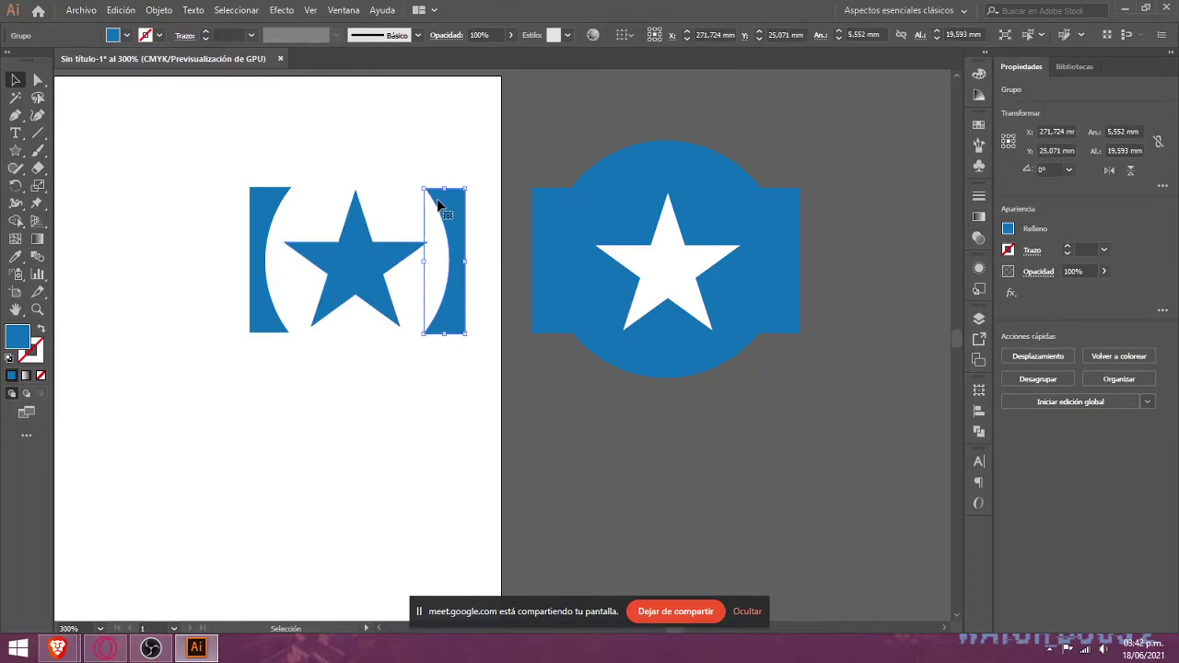
left_click(278, 199)
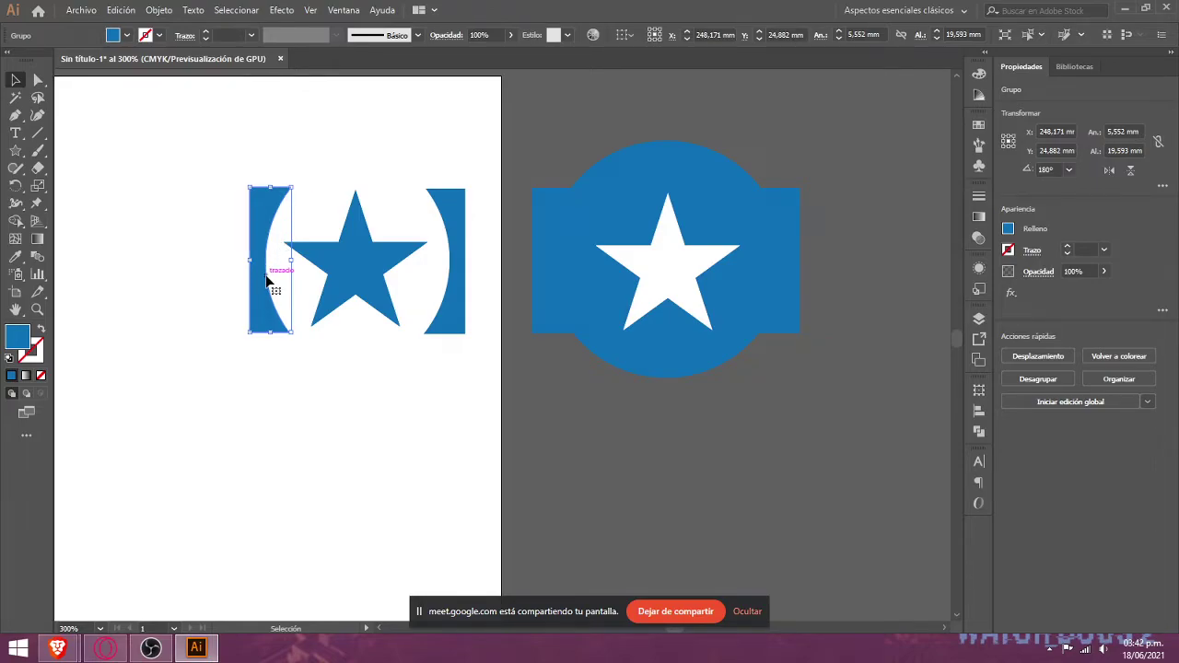
left_click(357, 246)
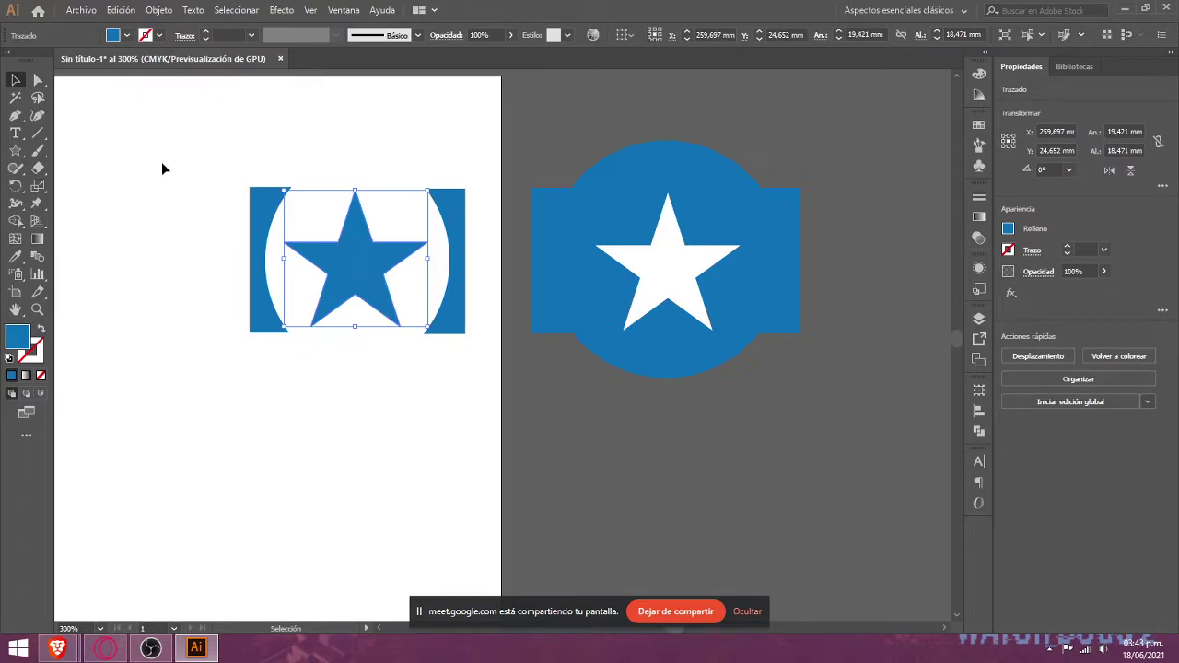
- Create a three-pointed star with radii 12,9846 mm and 4,9597 mm and place it below the framed blue star
left_click(13, 152)
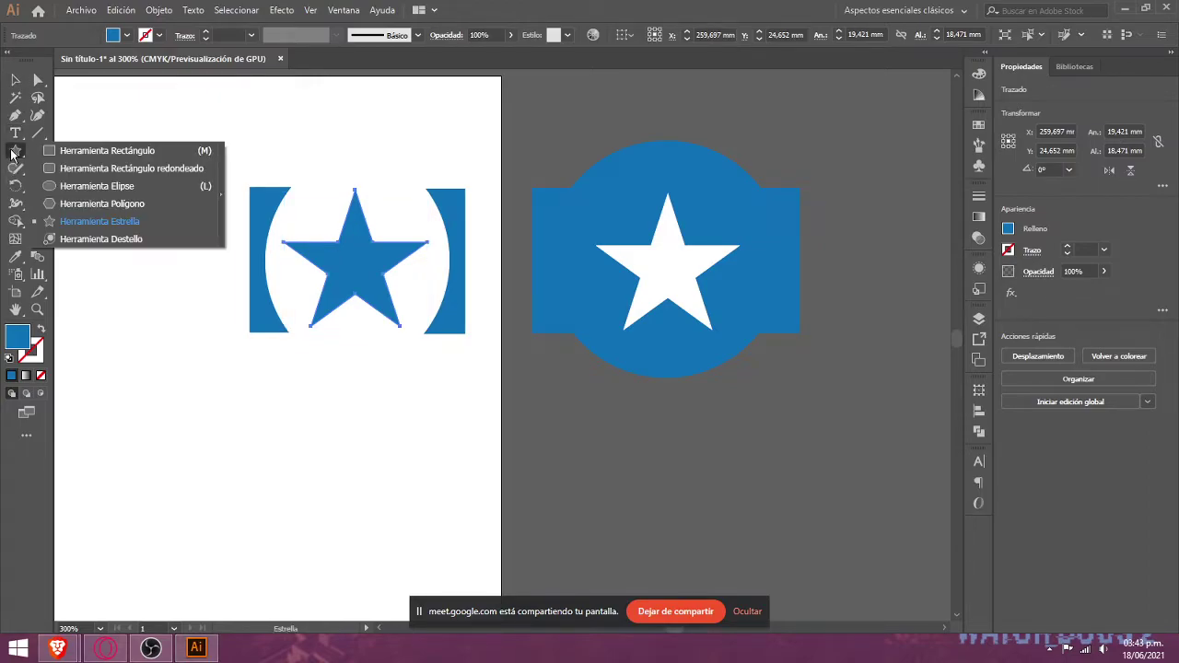
left_click(96, 221)
left_click(342, 383)
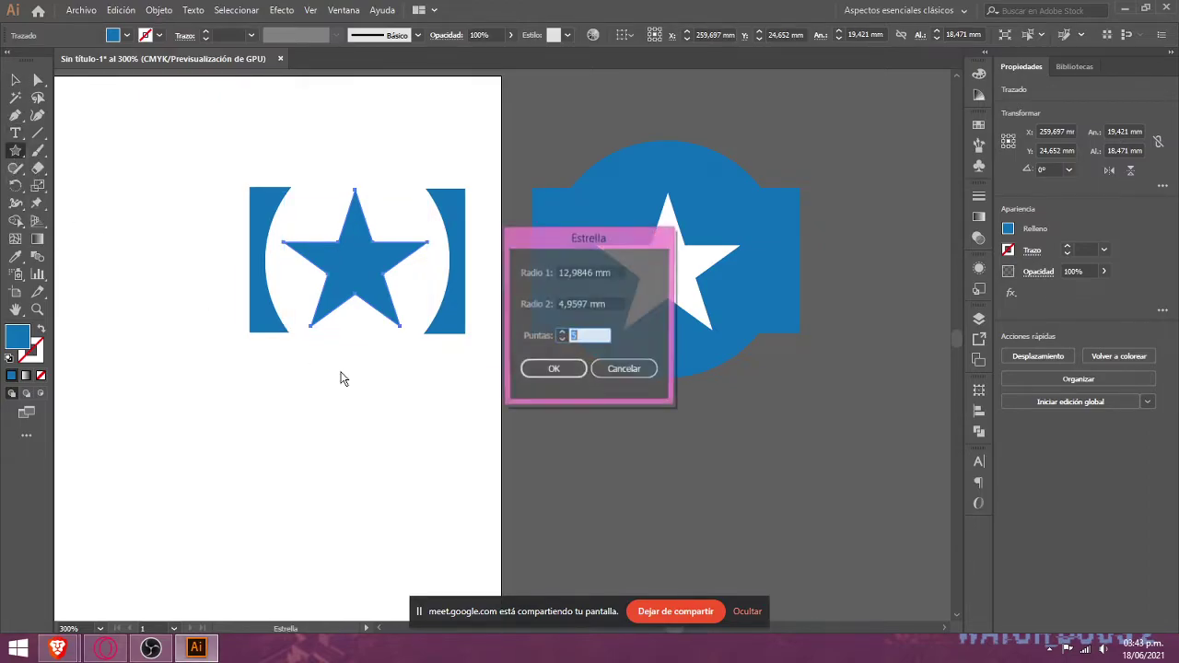
left_click(542, 365)
key("v")
left_click_drag(373, 399, 384, 458)
- Straighten the three-pointed star into a triangle by removing its right inner anchor and moving the other two onto the edges
key("a")
left_click(385, 419)
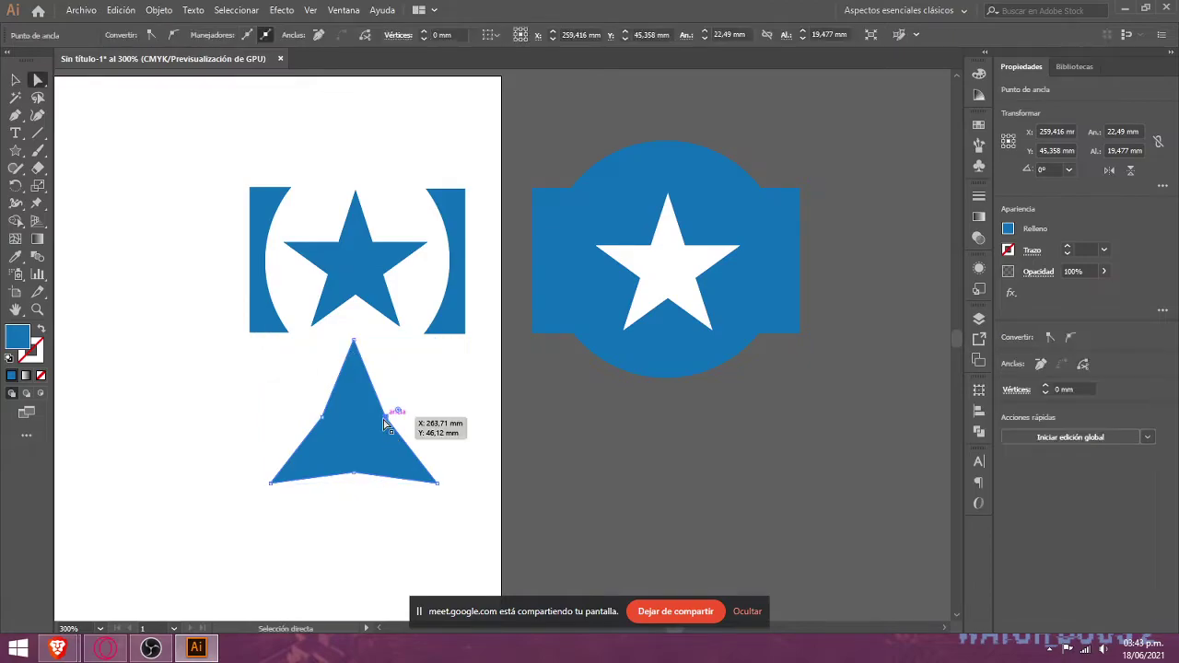
left_click(310, 411, "shift")
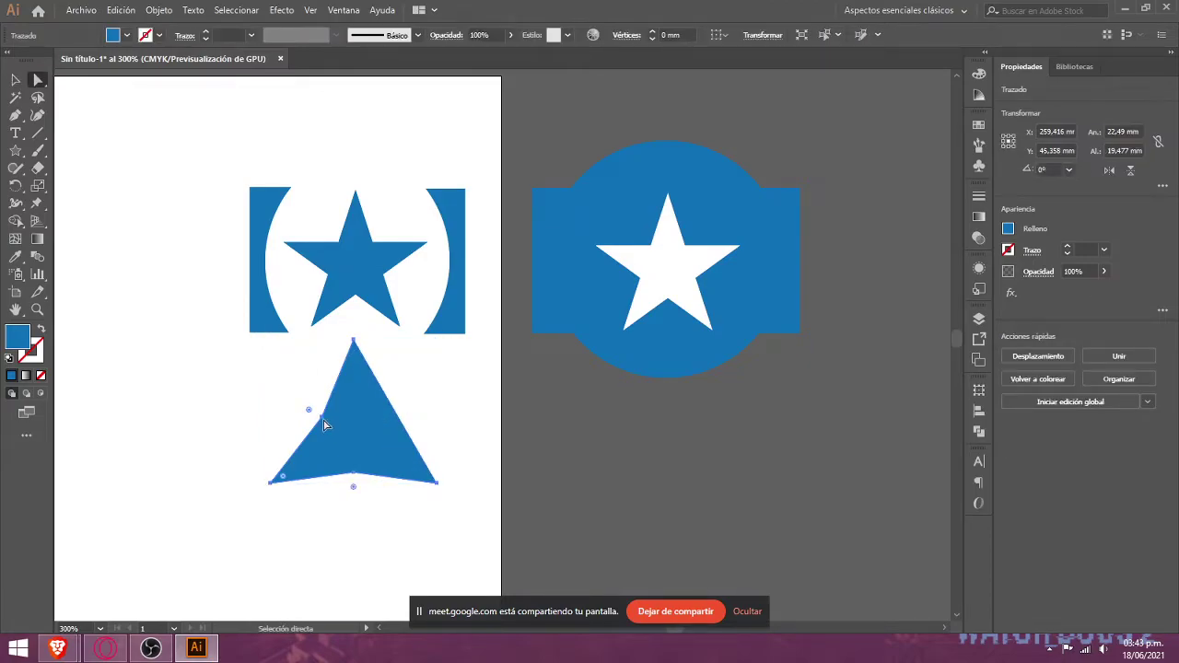
left_click_drag(329, 426, 352, 487)
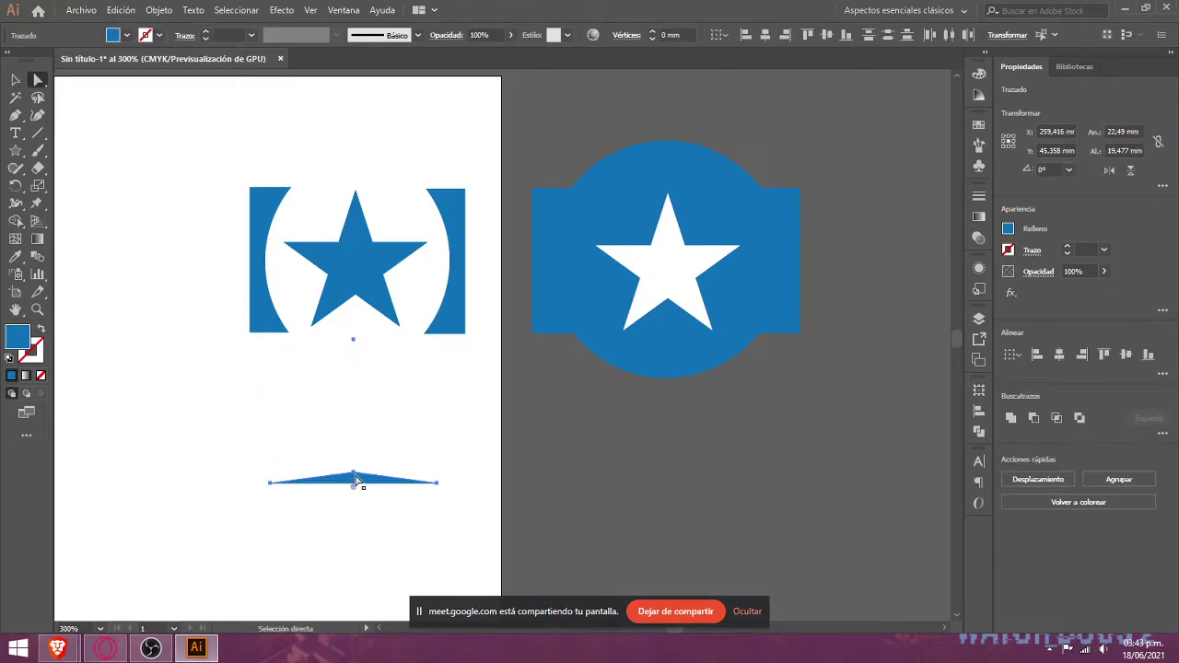
key("ctrl+z")
left_click(361, 475)
left_click_drag(355, 474, 356, 484)
left_click_drag(324, 430, 307, 421)
key("v")
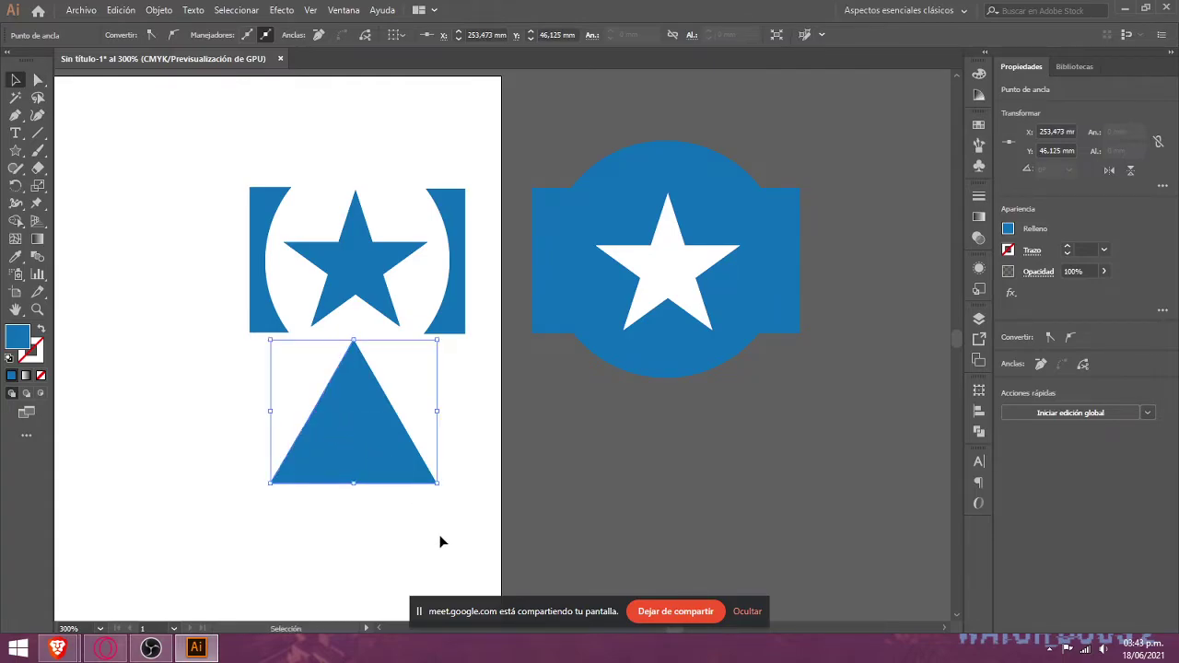
- Shrink the triangle to about 16 by 10,8 mm and place it just above the framed blue star
left_click(440, 539)
left_click(358, 426)
left_click_drag(438, 482, 390, 420)
left_click_drag(357, 402, 381, 152)
left_click_drag(509, 158, 512, 196)
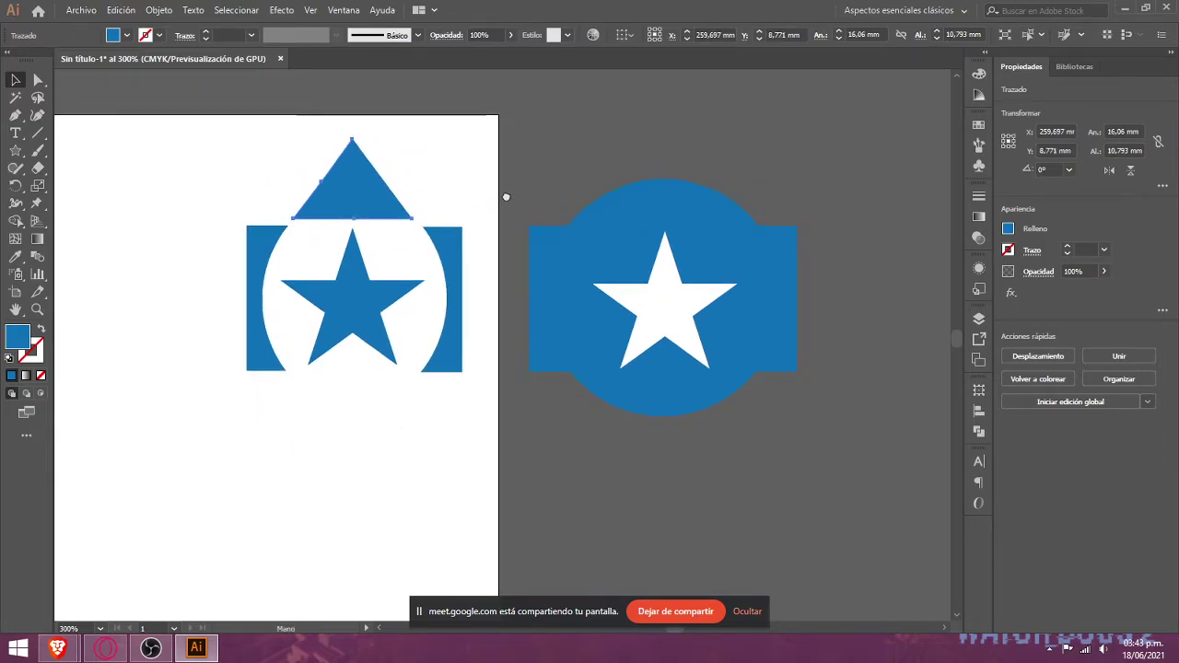
- Shift the triangle slightly down and left so its base lines up with the upper edge of the framed star's brackets
left_click(664, 204)
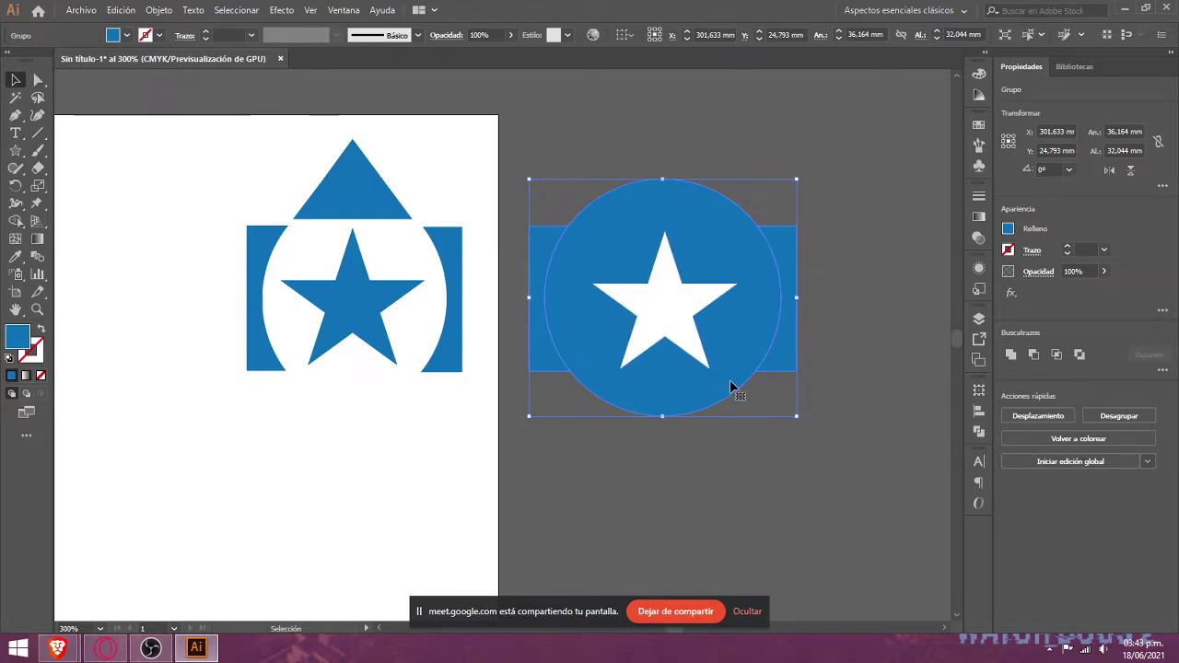
left_click(364, 188)
left_click(341, 198)
left_click_drag(339, 200, 336, 206)
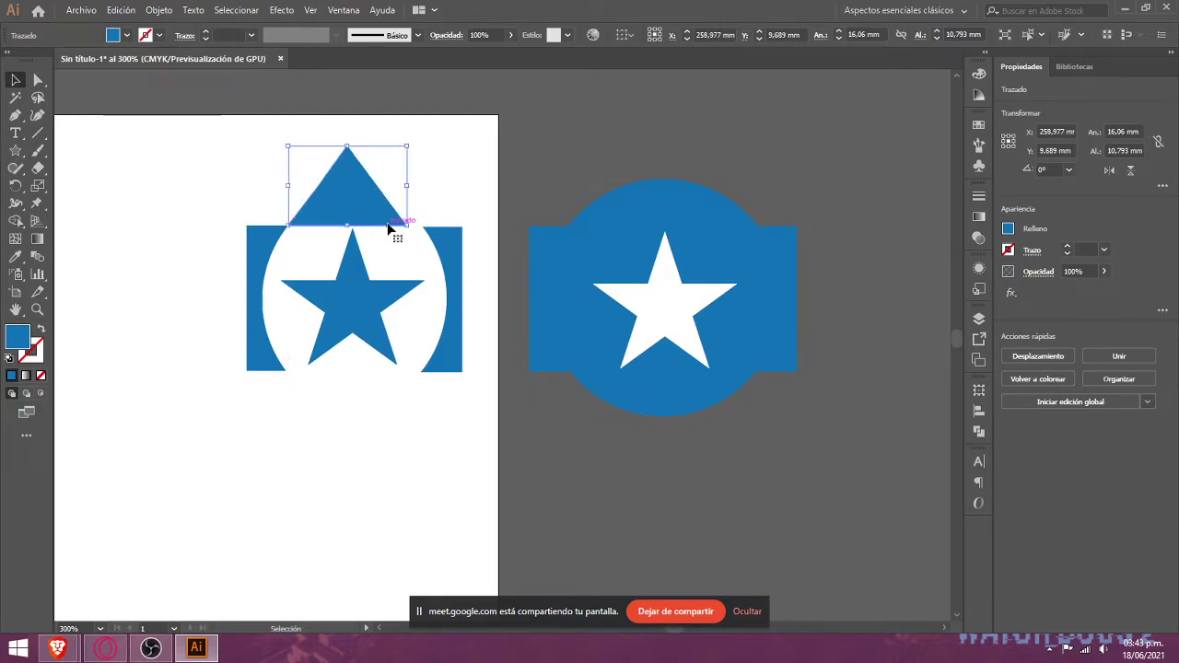
- Widen and flatten the triangle above the framed blue star to about 18,3 by 6,5 mm so its base spans the gap between the brackets
left_click_drag(408, 227, 425, 228)
left_click_drag(357, 146, 356, 178)
left_click(403, 463)
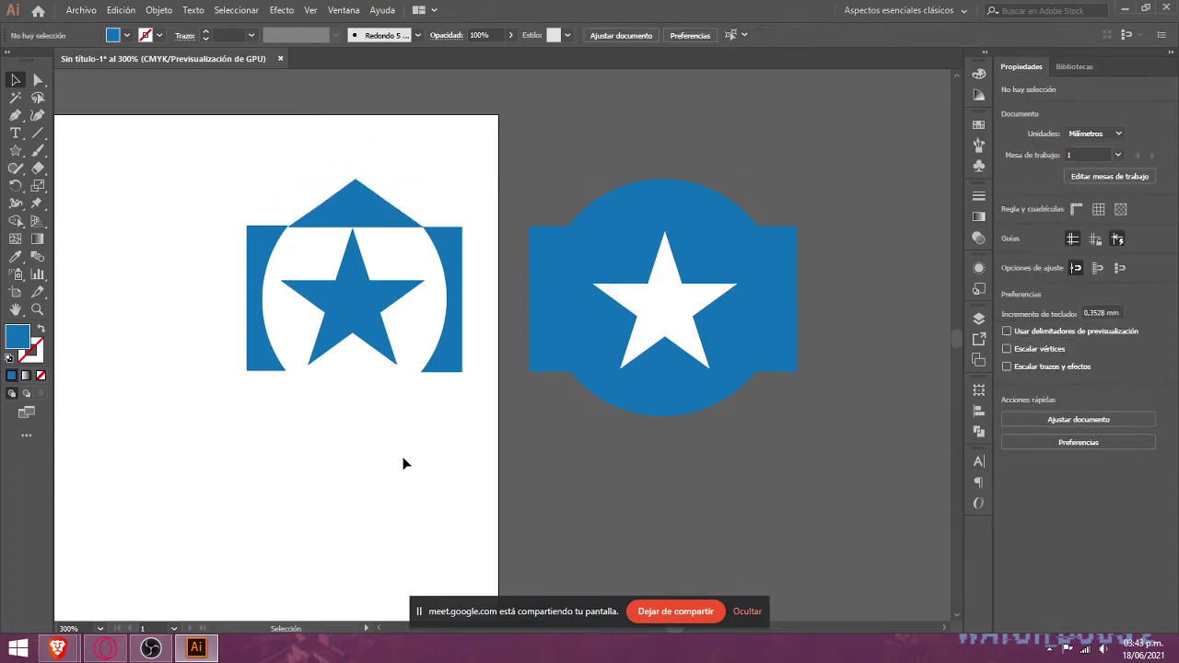
- Place a copy of the triangle rotated 180° below the framed star, with its base lined up with the brackets' lower edge
left_click(361, 216)
key("r")
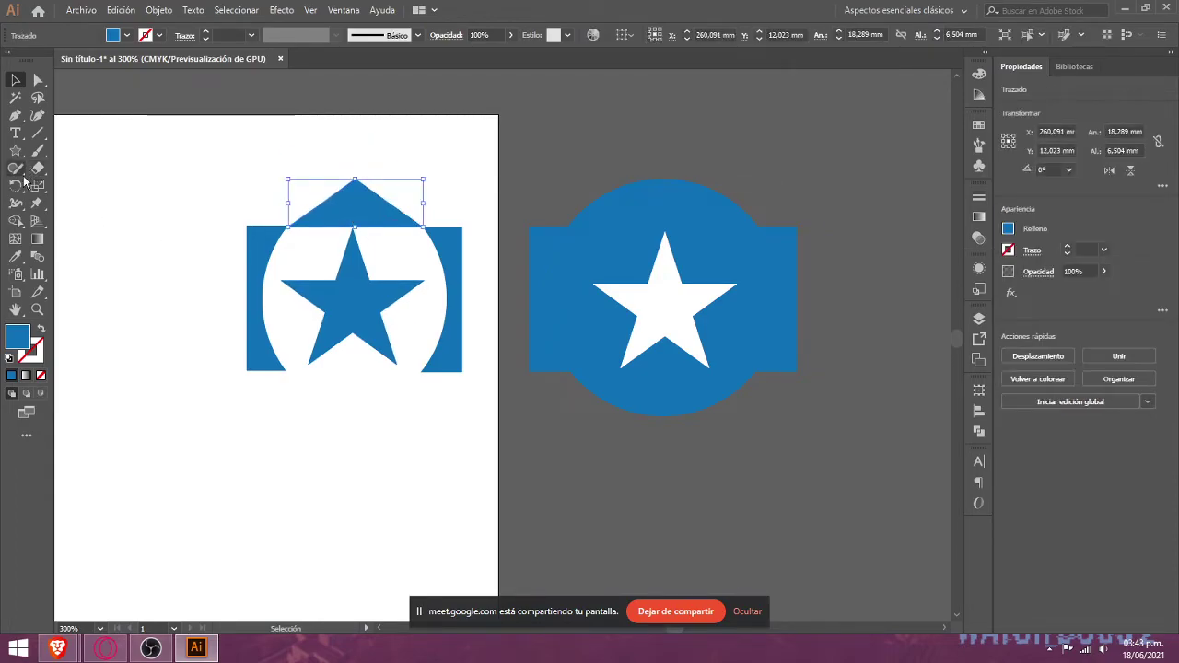
left_click(354, 302)
left_click_drag(359, 230, 381, 437)
key("v")
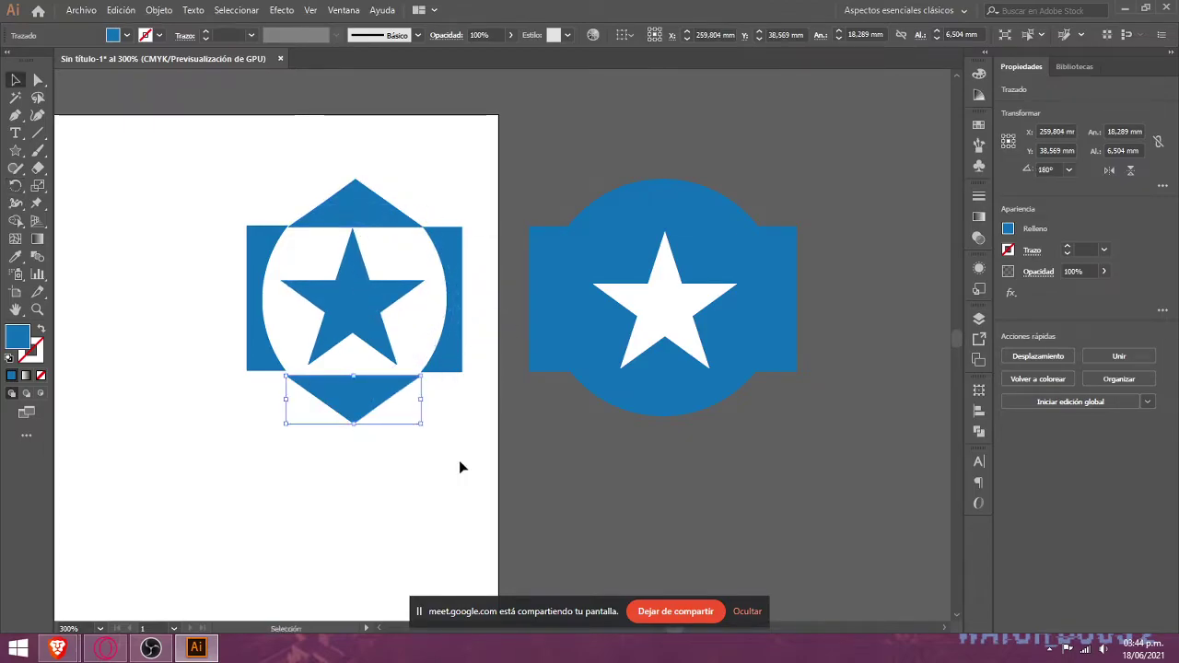
key("Up")
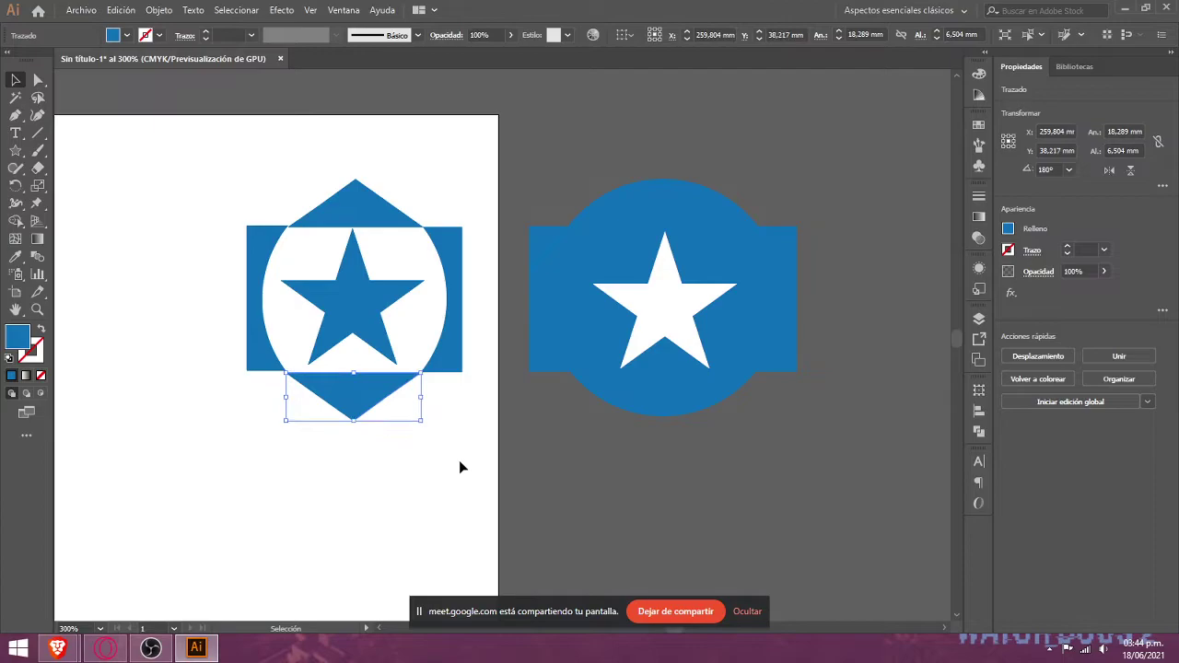
left_click(460, 464)
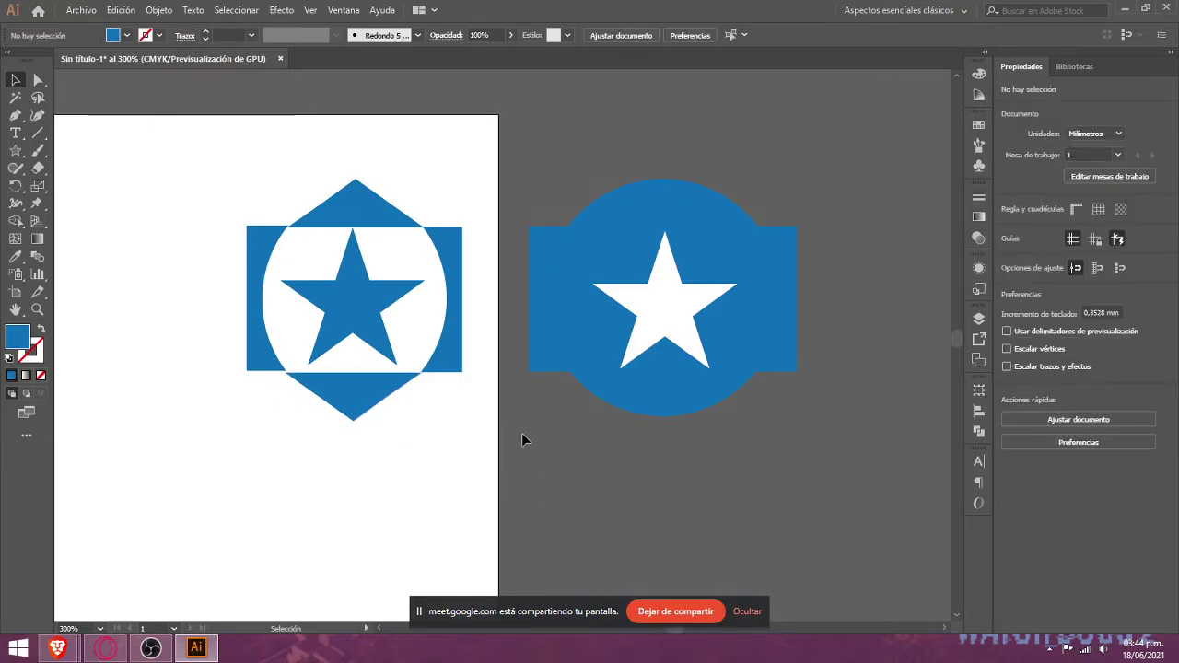
- Compare the separate pieces of the framed star design with the grouped circle and rectangle behind the white star
left_click_drag(214, 164, 452, 434)
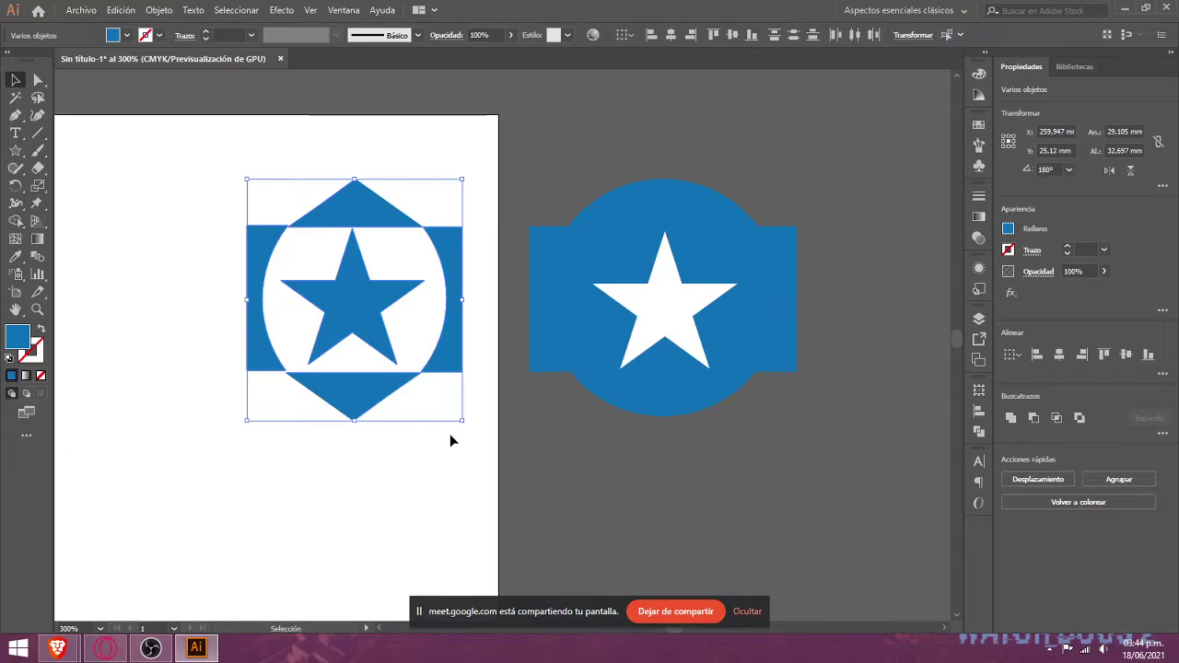
left_click(503, 505)
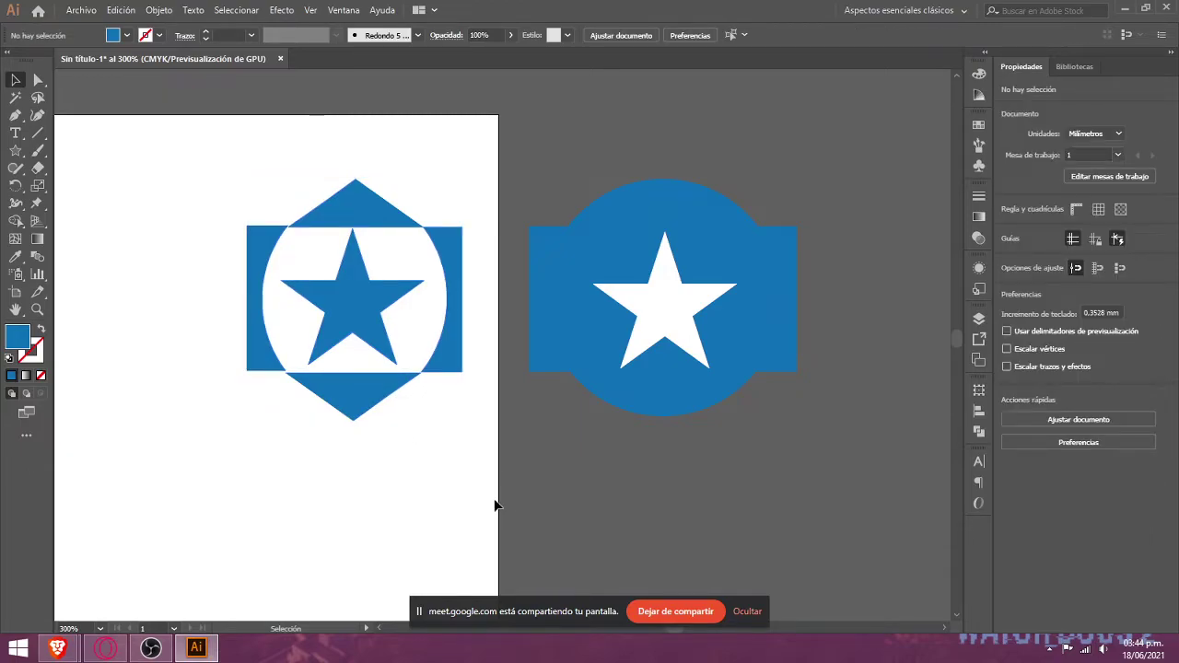
left_click(358, 192)
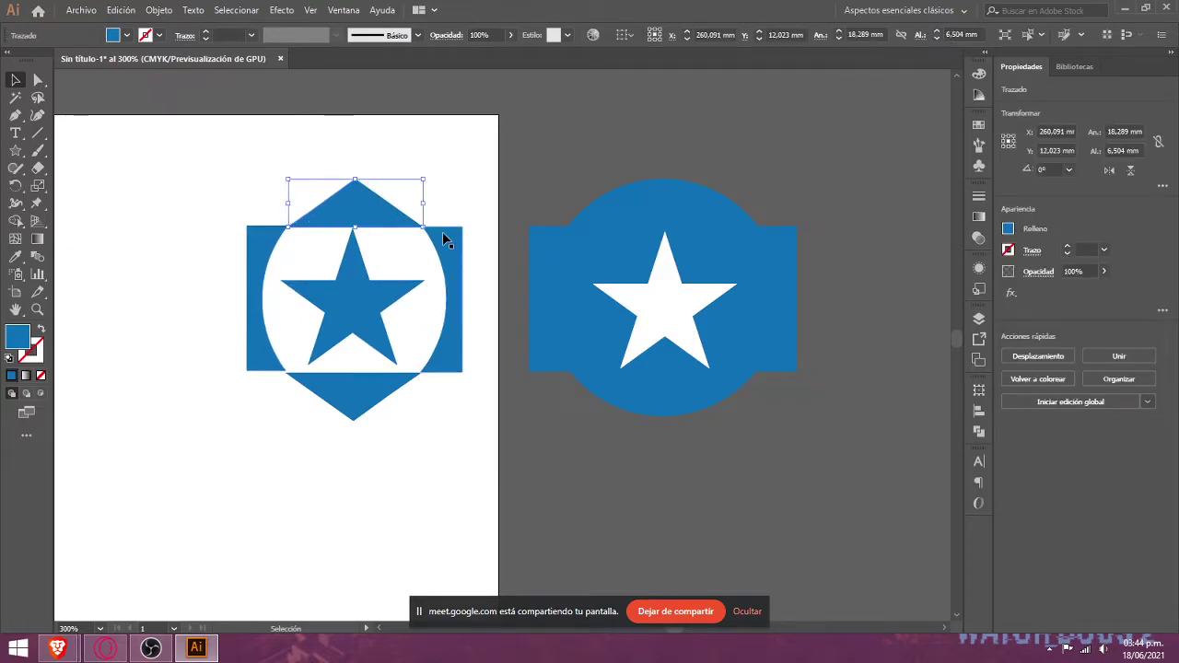
left_click(705, 190)
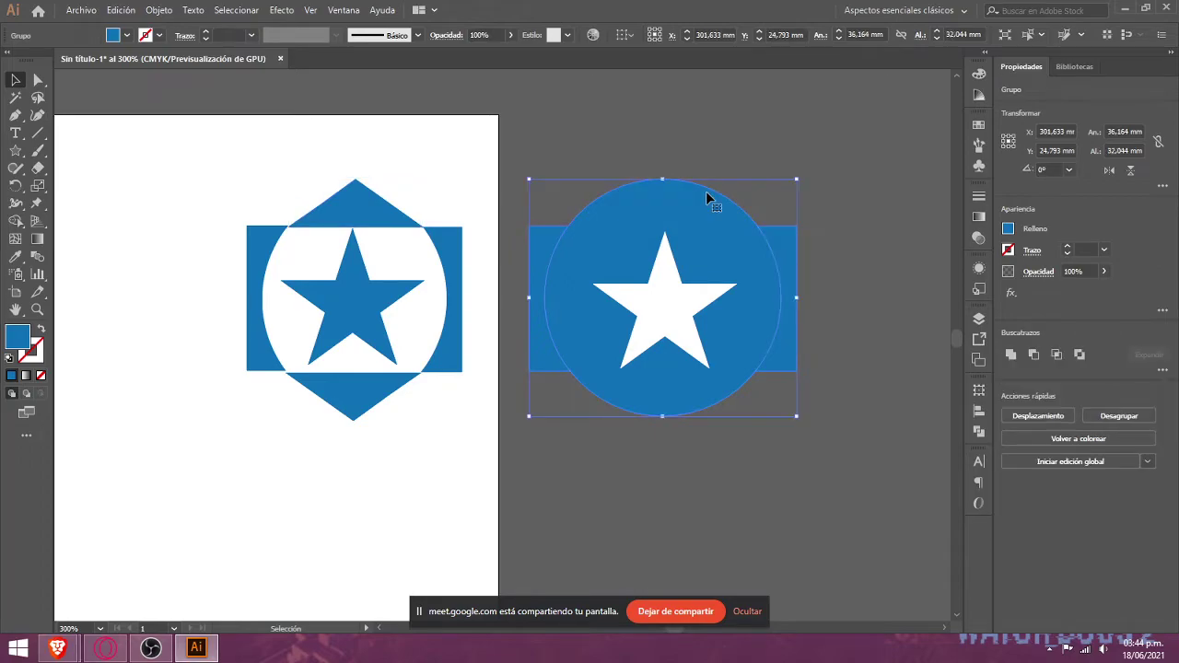
left_click(634, 177)
left_click(635, 194)
left_click(419, 479)
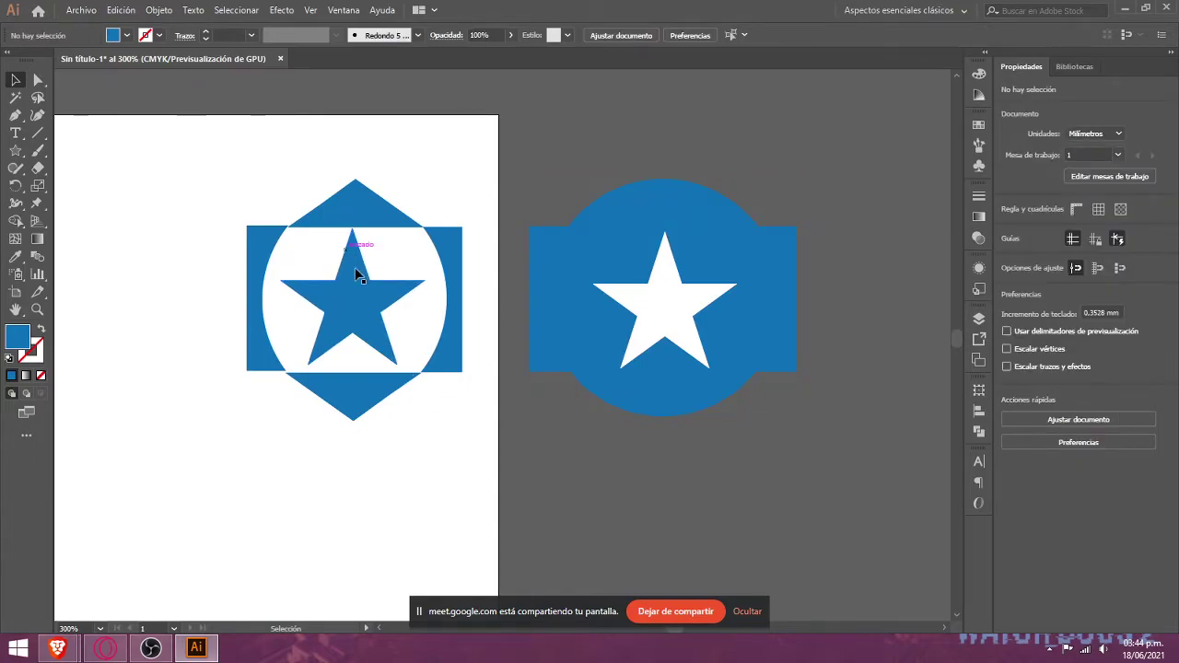
- Examine the framed star design as a whole and piece by piece: the central star, the upper triangle and the lower triangle
left_click_drag(190, 160, 488, 432)
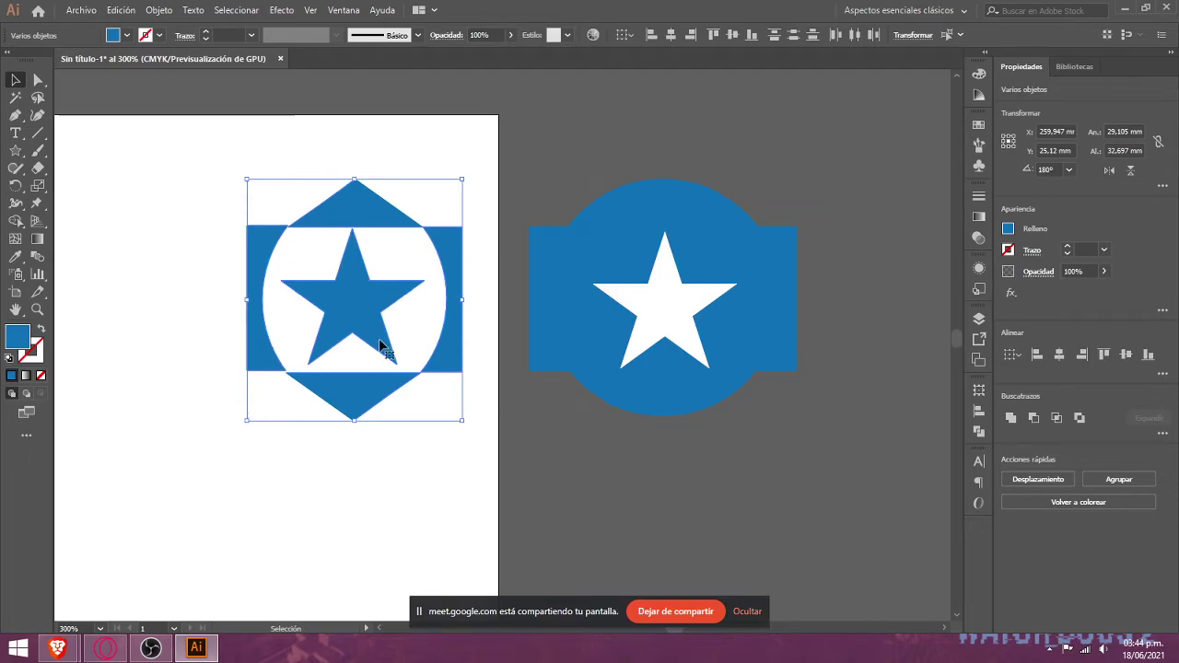
left_click(423, 464)
left_click(365, 286)
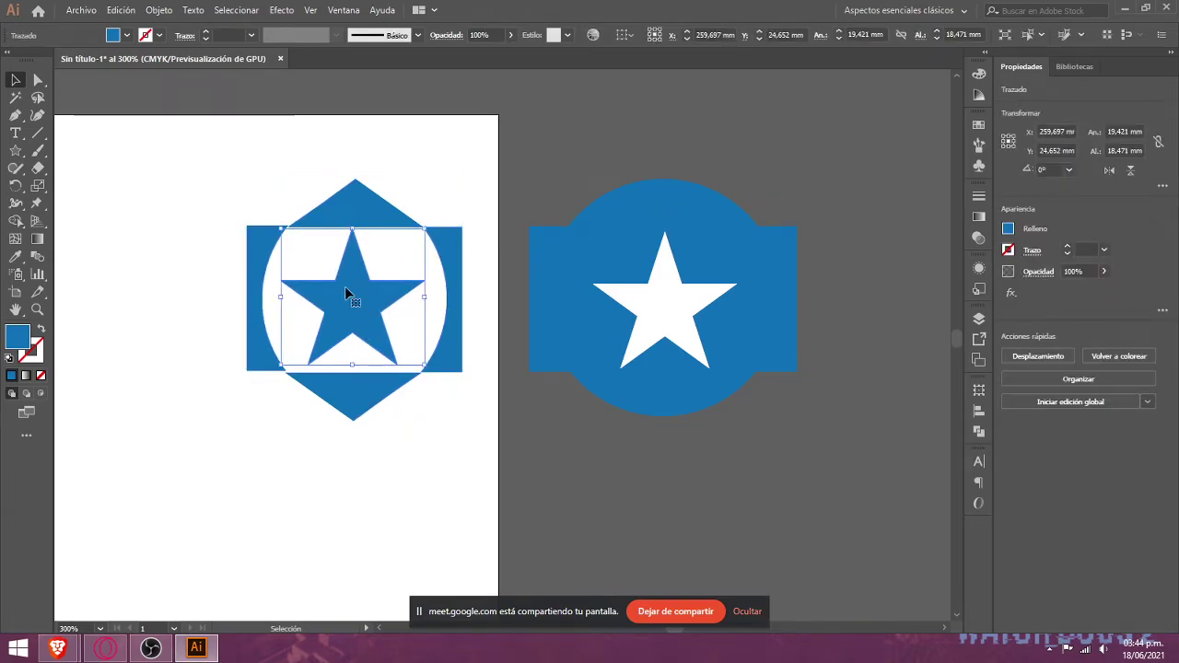
left_click(358, 200)
left_click(358, 405)
left_click(360, 192)
left_click(353, 389)
left_click(356, 283)
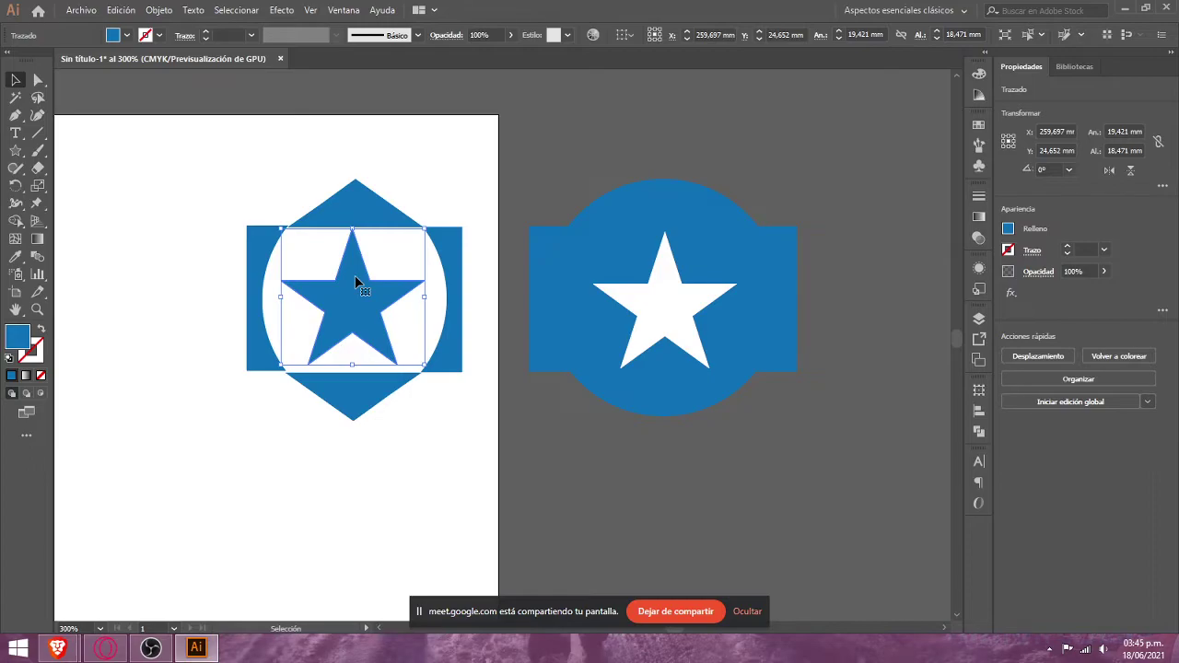
left_click_drag(211, 174, 481, 476)
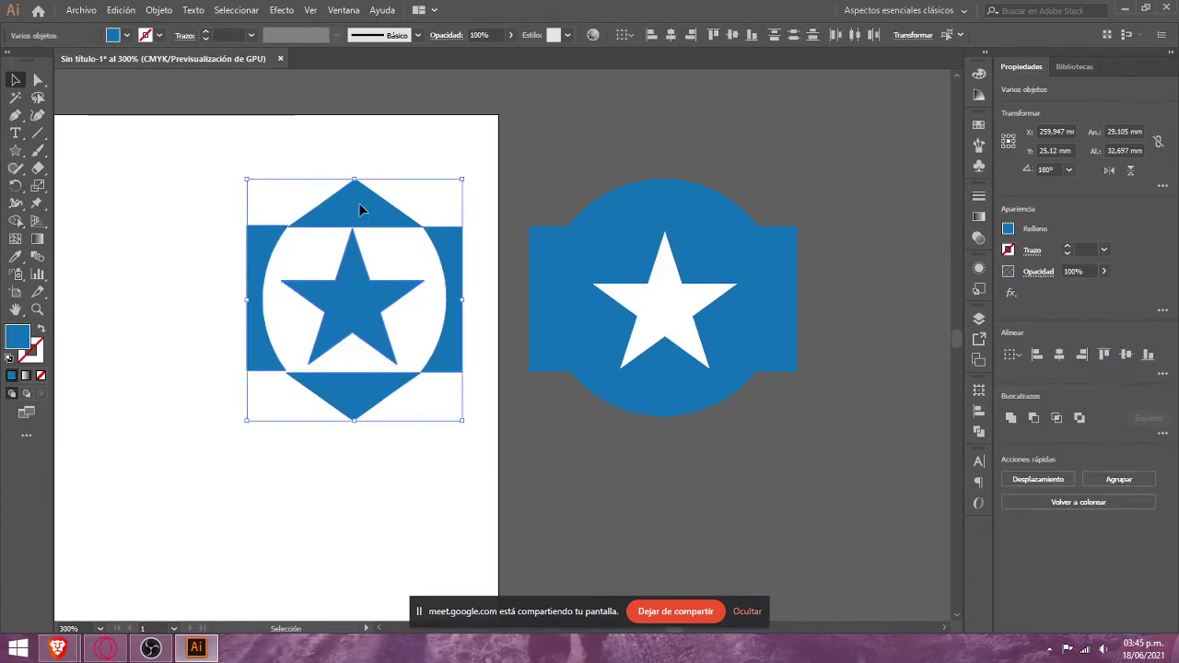
left_click(370, 143)
left_click(359, 219)
left_click(354, 391)
left_click(357, 203)
left_click(353, 304)
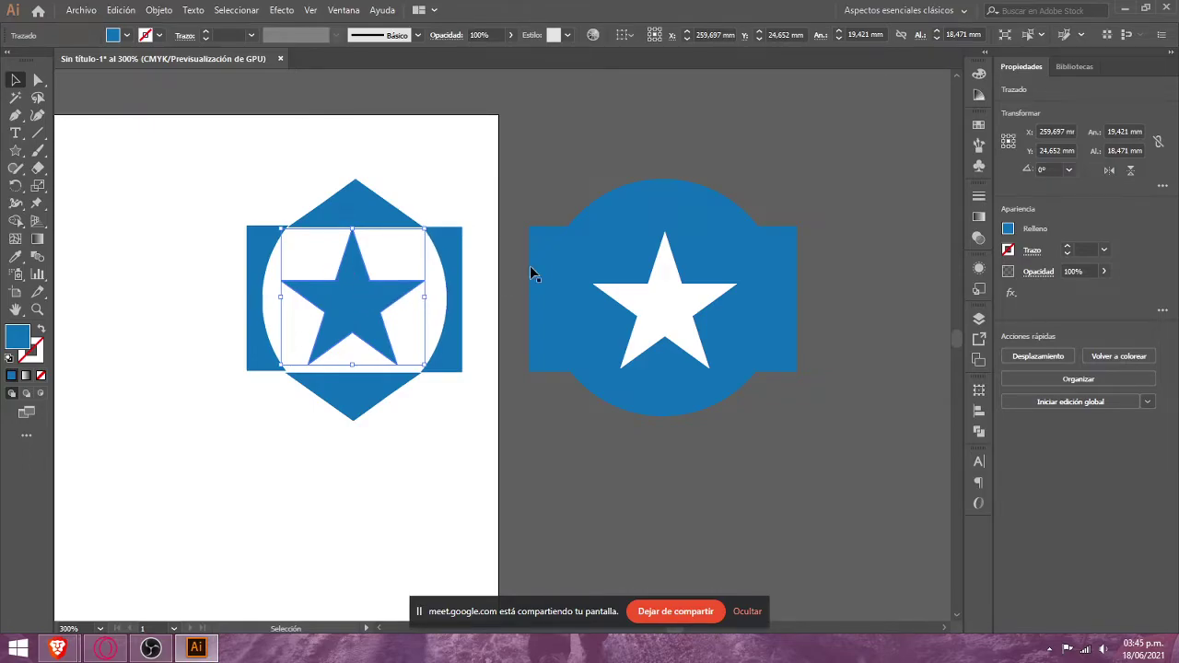
- Examine how the white star is stacked over the blue circle and rectangle in the other design
left_click_drag(787, 469, 846, 474)
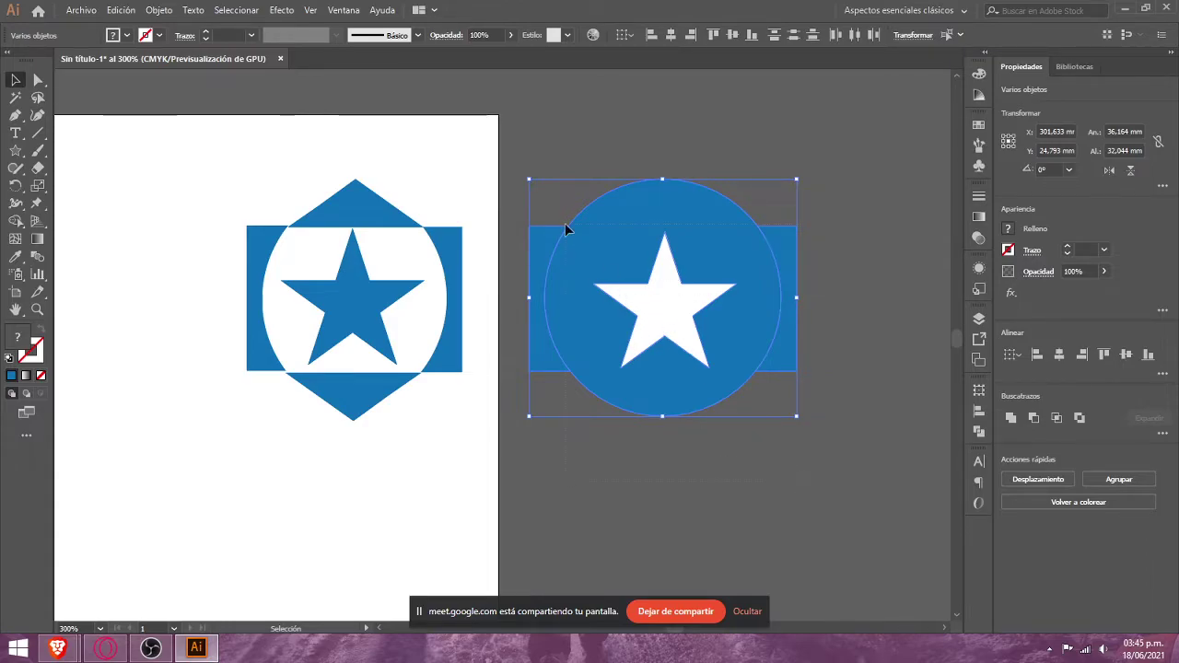
left_click(597, 170)
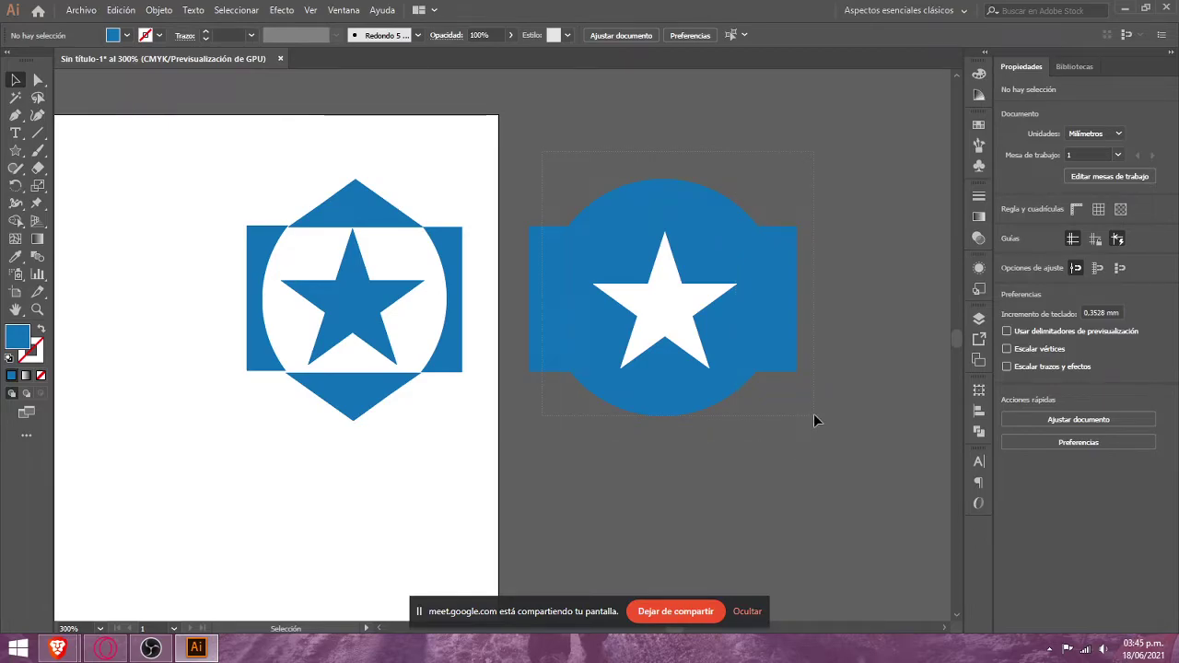
left_click_drag(813, 413, 760, 364)
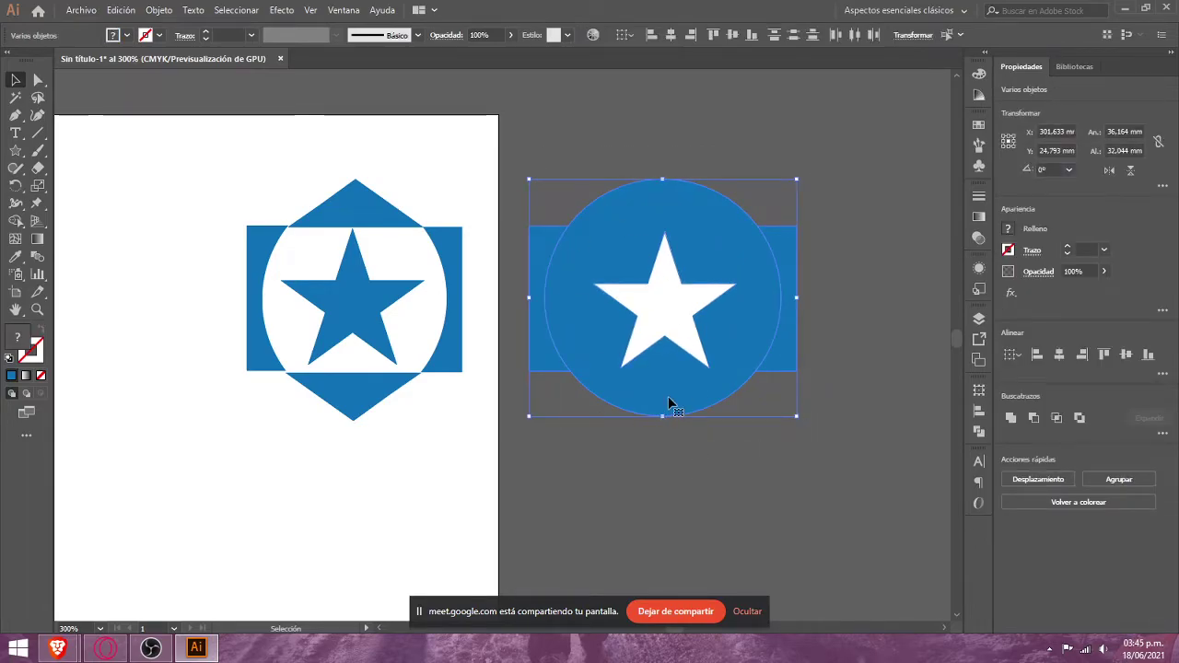
left_click(454, 431)
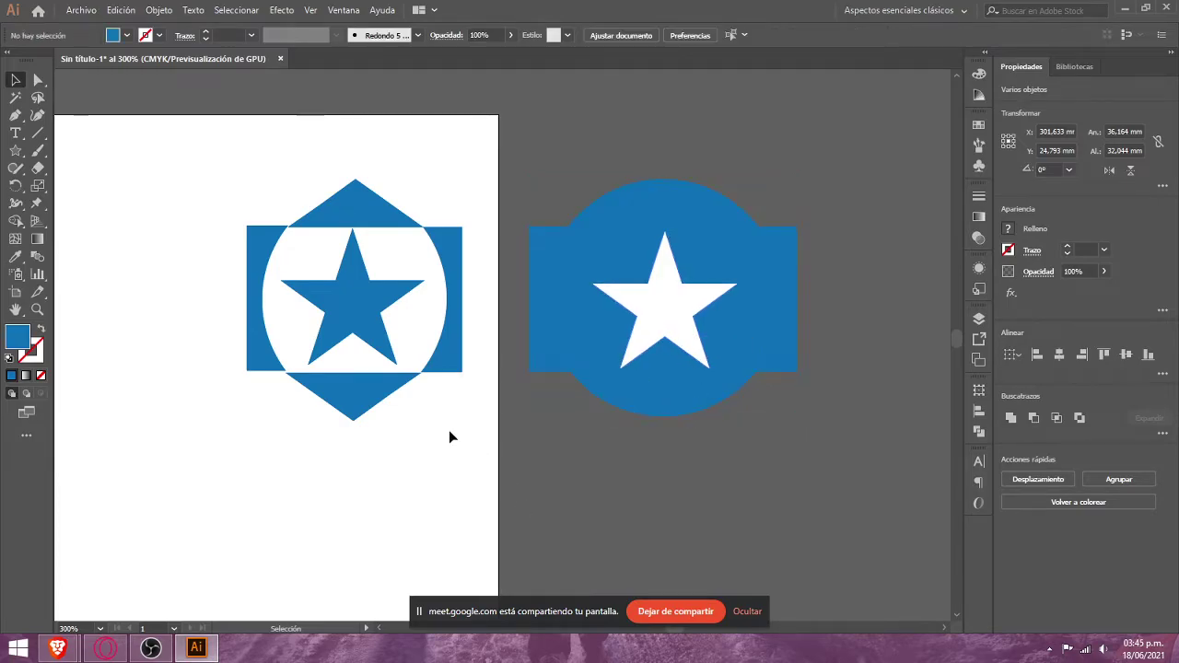
- Examine the framed star design up close at 600% zoom, checking the empty space between its blue pieces
left_click(359, 278)
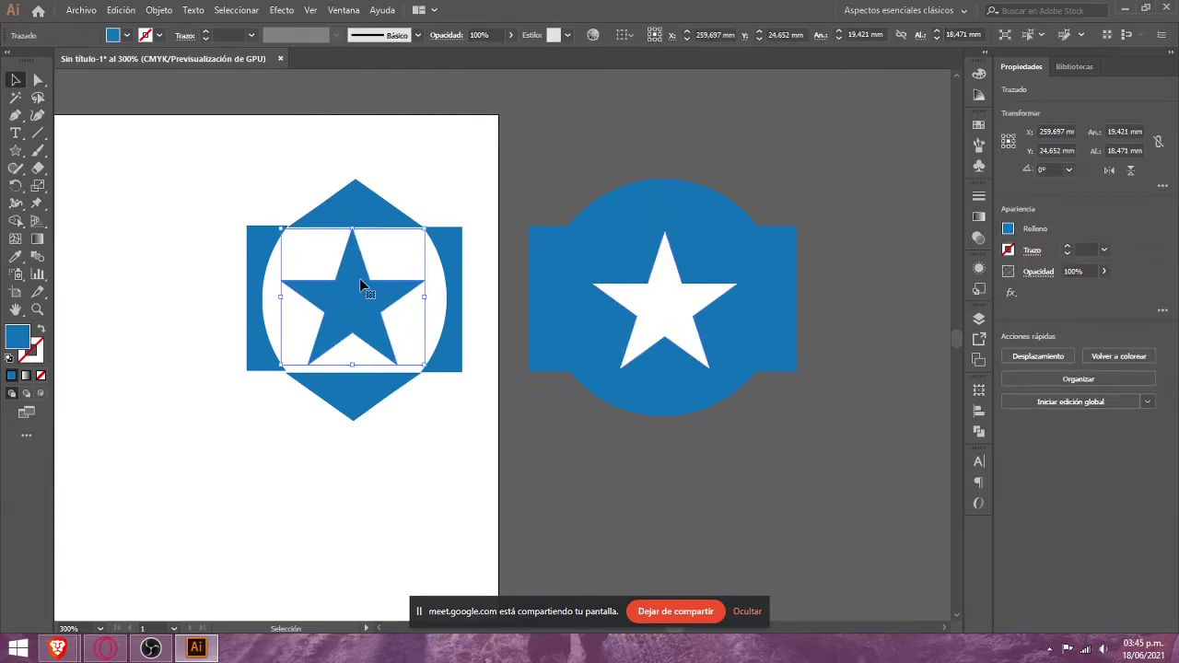
left_click_drag(221, 177, 464, 456)
key("ctrl+plus")
key("ctrl+plus")
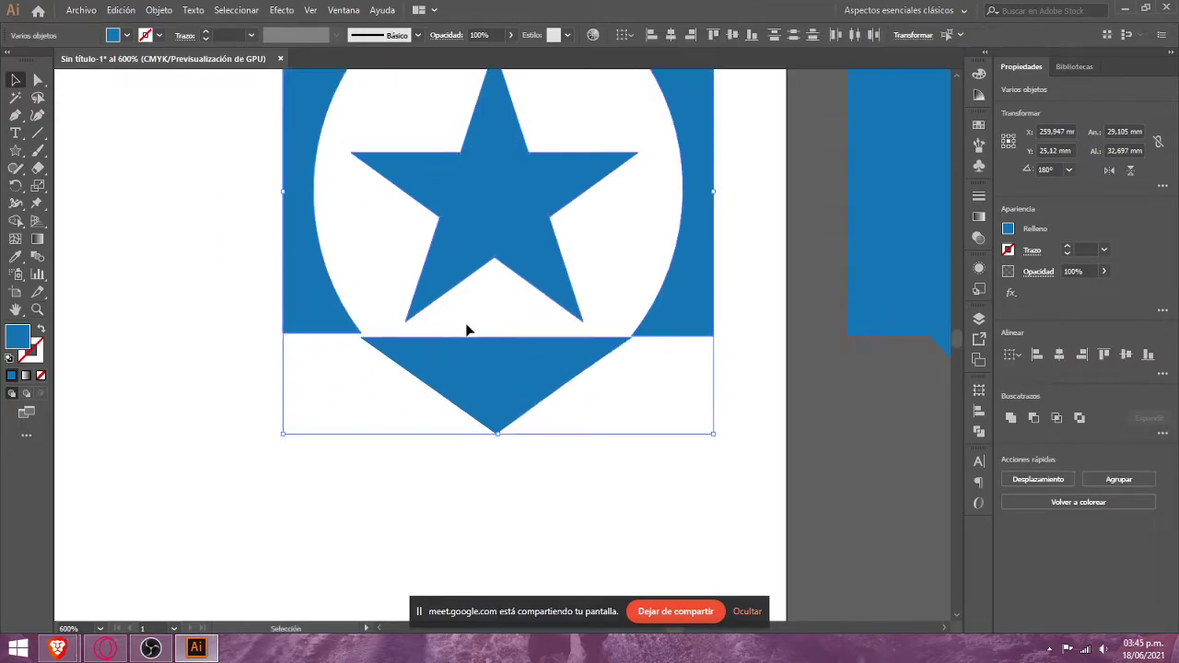
left_click_drag(532, 242, 494, 471)
scroll(484, 409, "down", 4)
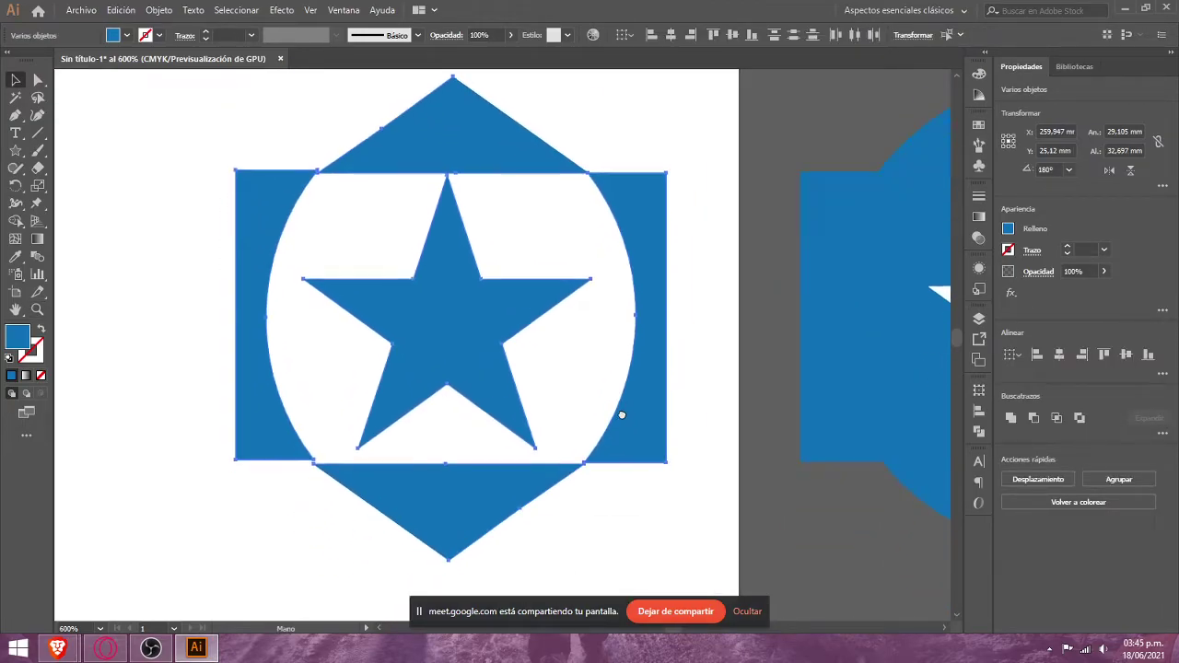
left_click(719, 320)
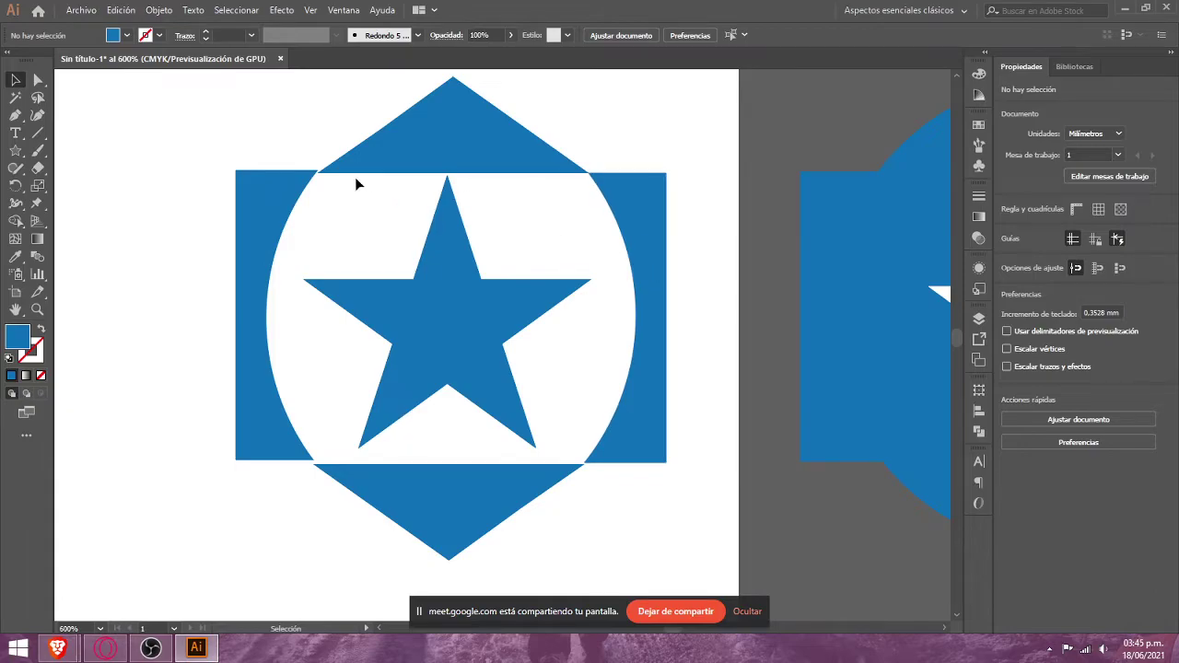
left_click_drag(177, 140, 687, 516)
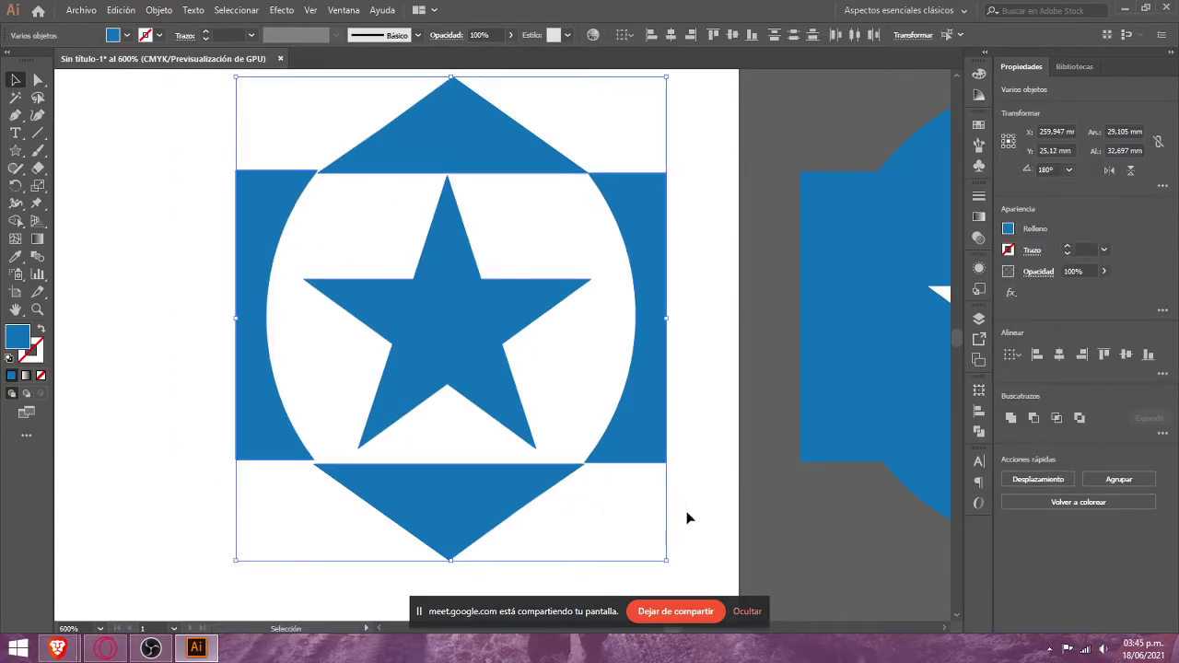
left_click(729, 469)
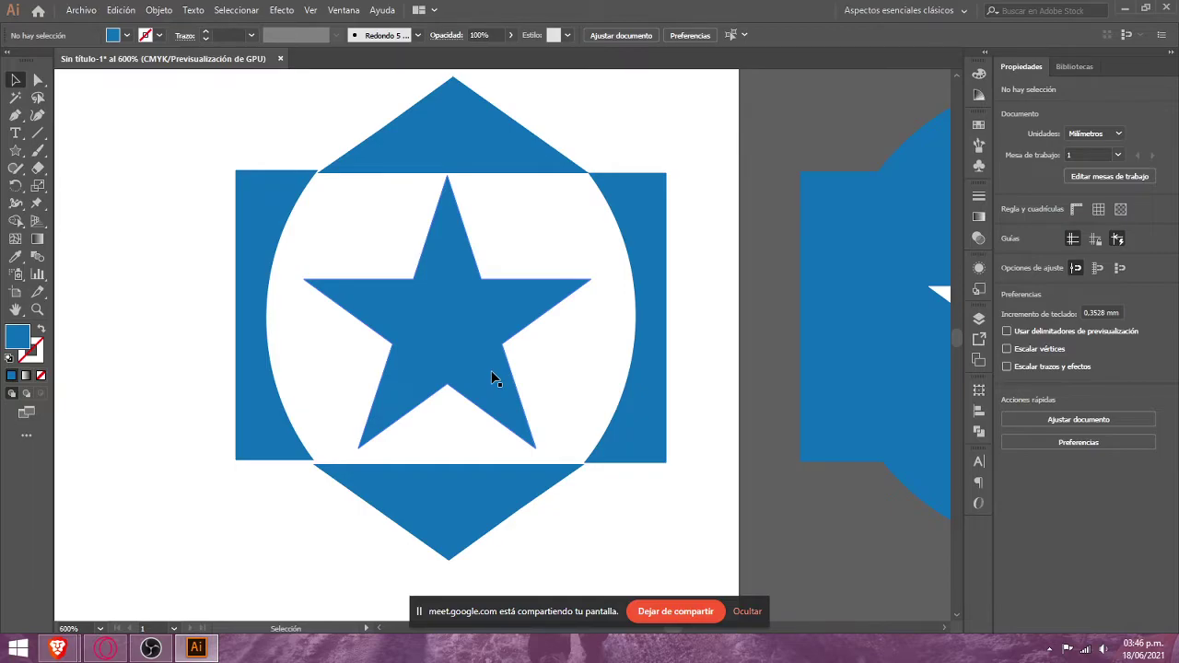
- Delete the blue star inside the frame and draw a blue circle about 11 mm in diameter in its place
left_click(427, 328)
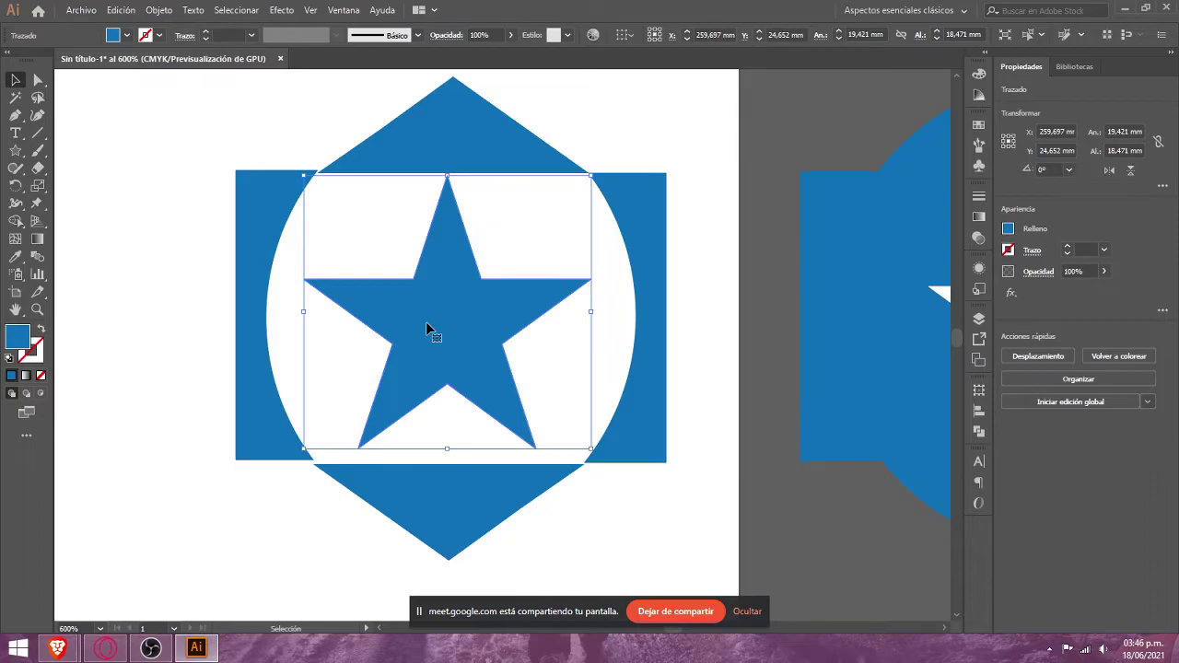
key("Delete")
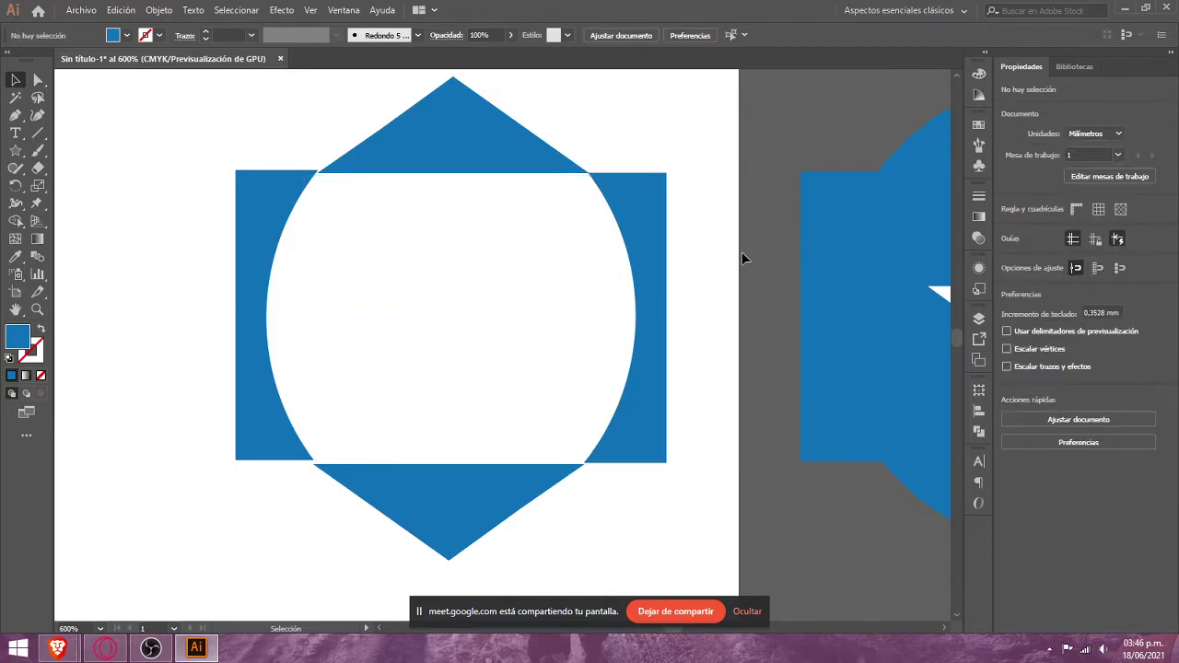
left_click_drag(410, 268, 550, 382)
left_click_drag(380, 247, 513, 383)
left_click(13, 153)
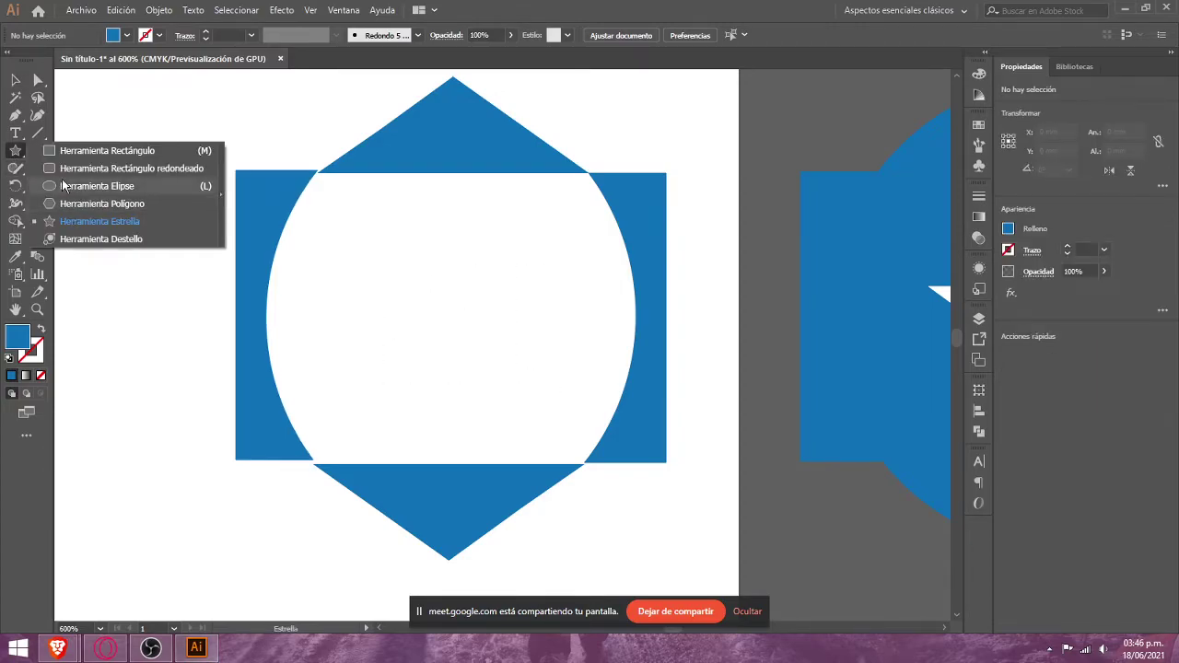
left_click(64, 186)
left_click_drag(447, 303, 519, 384)
key("v")
left_click(721, 211)
- Shift the blue circle slightly down so it sits near the vertical center of the frame's empty space
key("z")
left_click(654, 315, "alt")
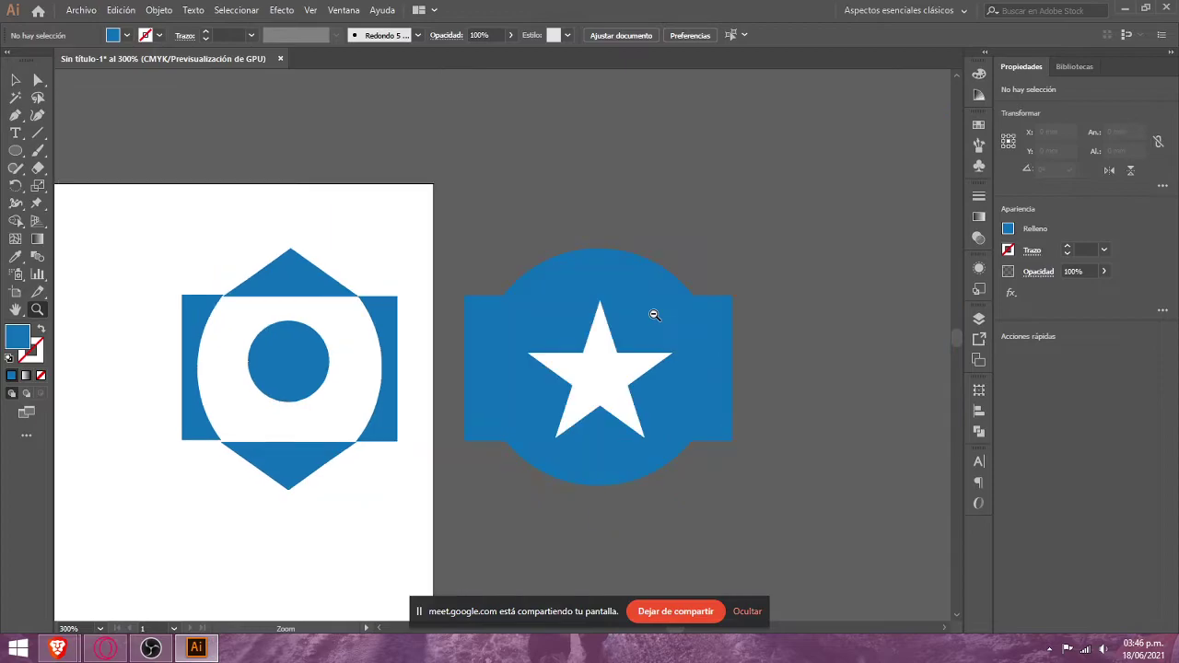
key("v")
scroll(458, 429, "down", 1)
scroll(465, 396, "left", 1)
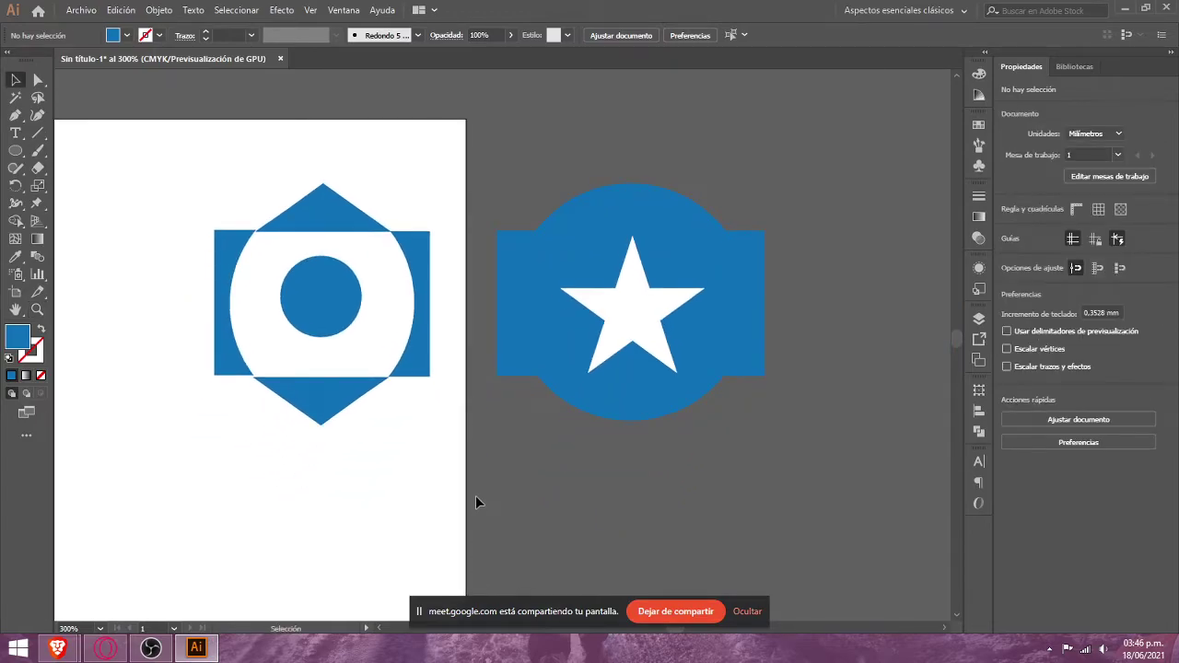
scroll(471, 497, "up", 1)
scroll(472, 497, "left", 1)
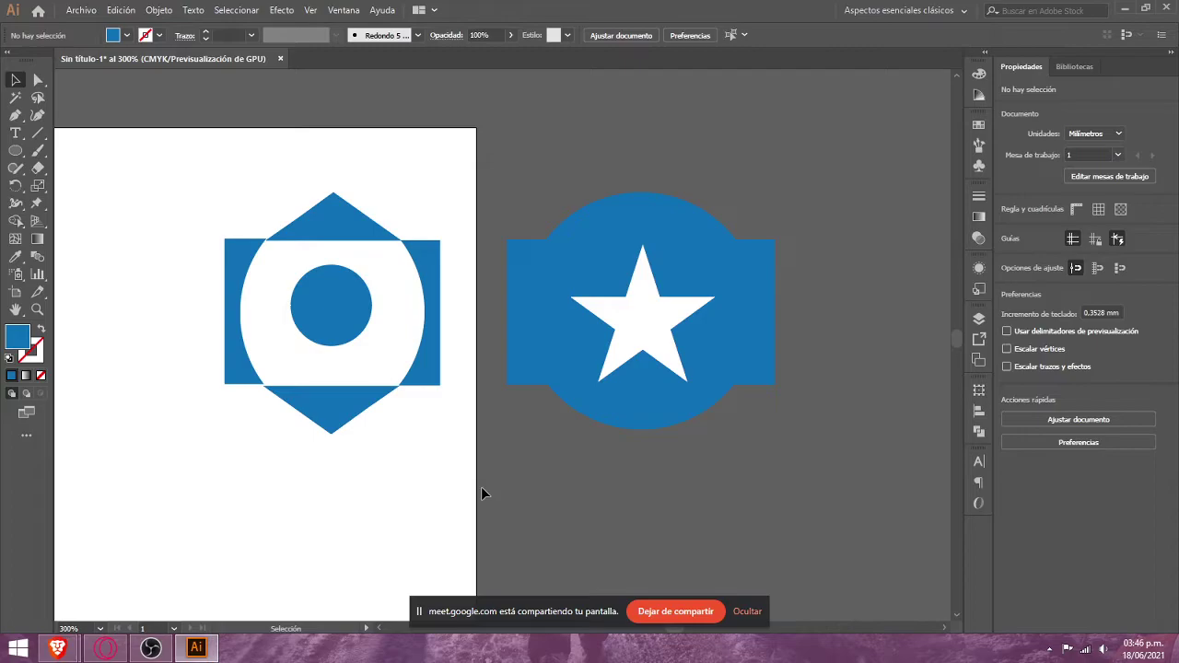
left_click(333, 328)
left_click_drag(334, 320, 333, 326)
left_click(443, 529)
left_click(361, 337)
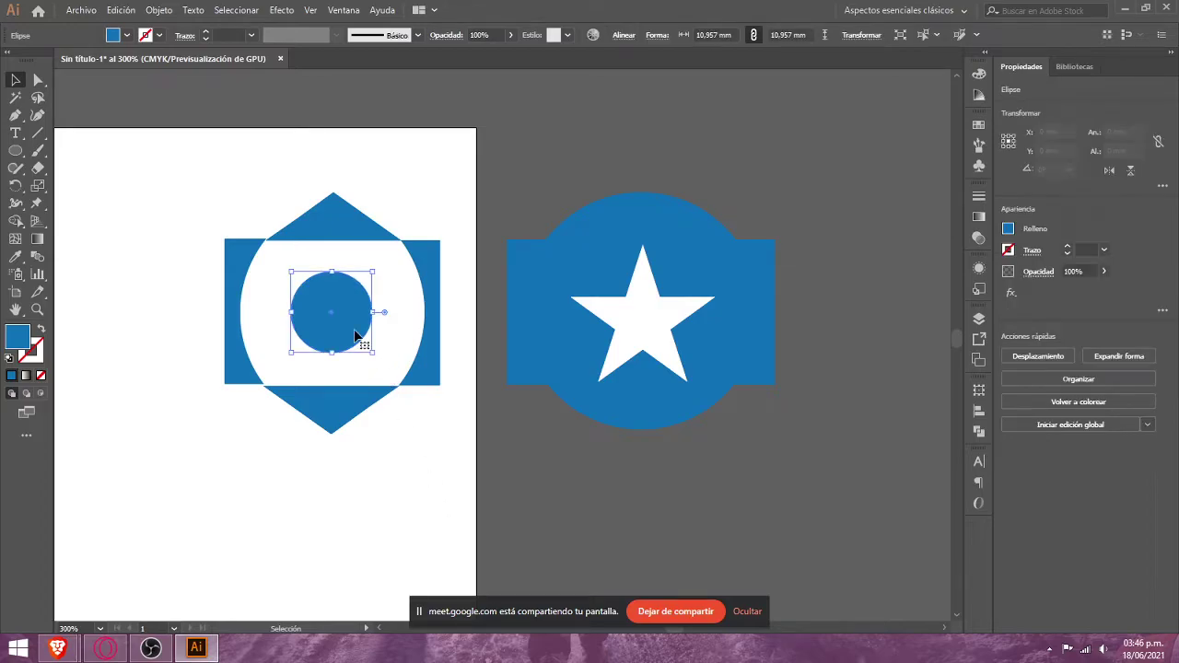
key("Up")
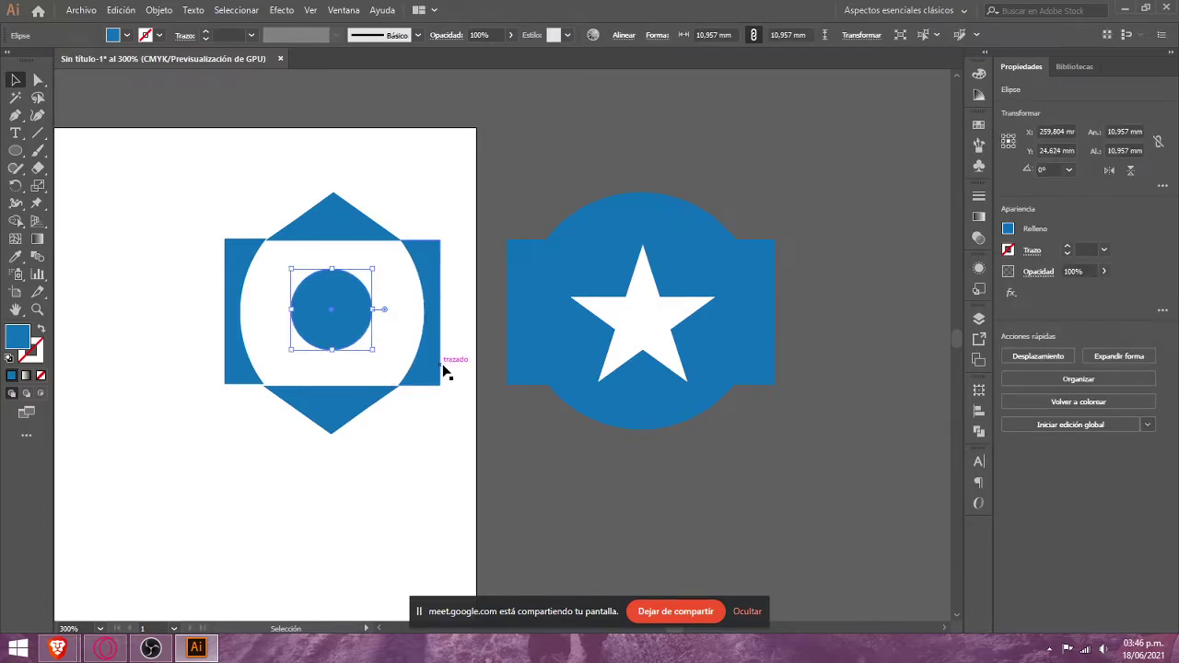
left_click(485, 451)
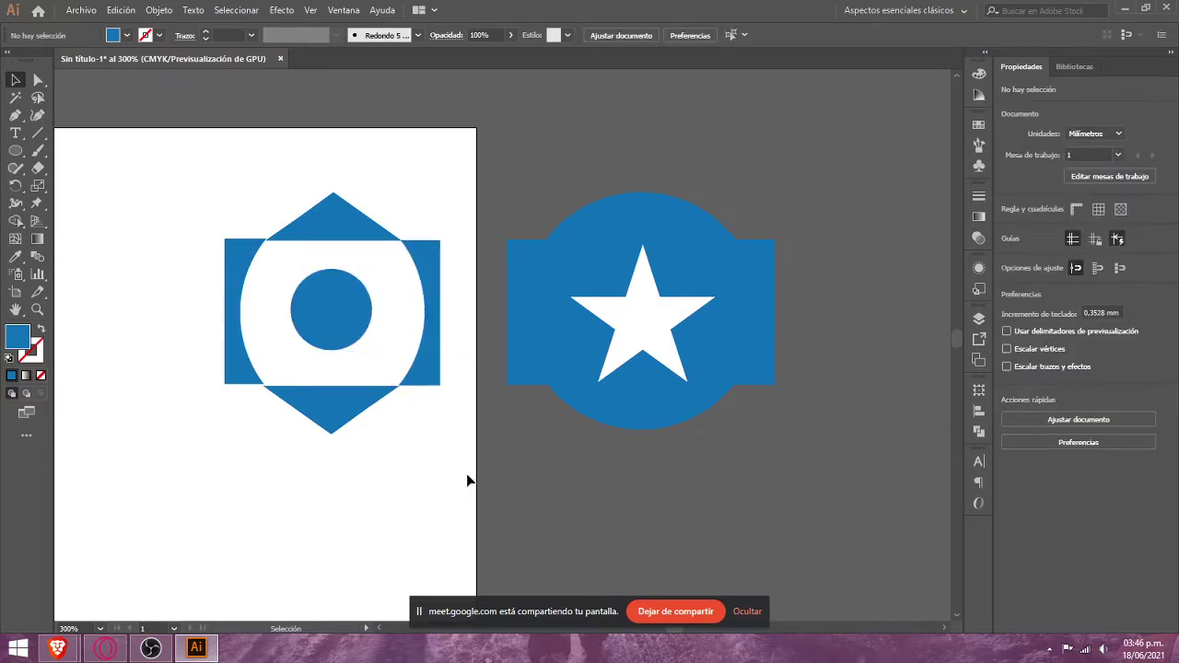
left_click_drag(393, 506, 442, 503)
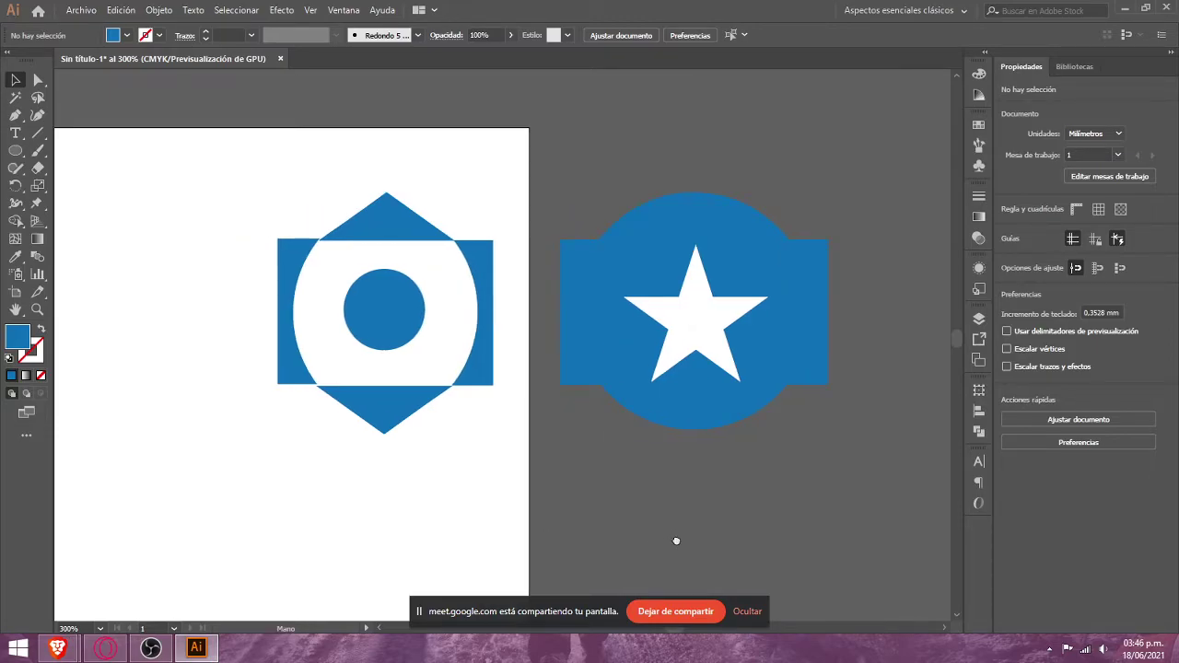
- Delete the white star from the blue circle-and-rectangle design in the lower part of the artboard
left_click_drag(676, 539, 610, 513)
key("z")
left_click(432, 501, "alt")
left_click(426, 497, "alt")
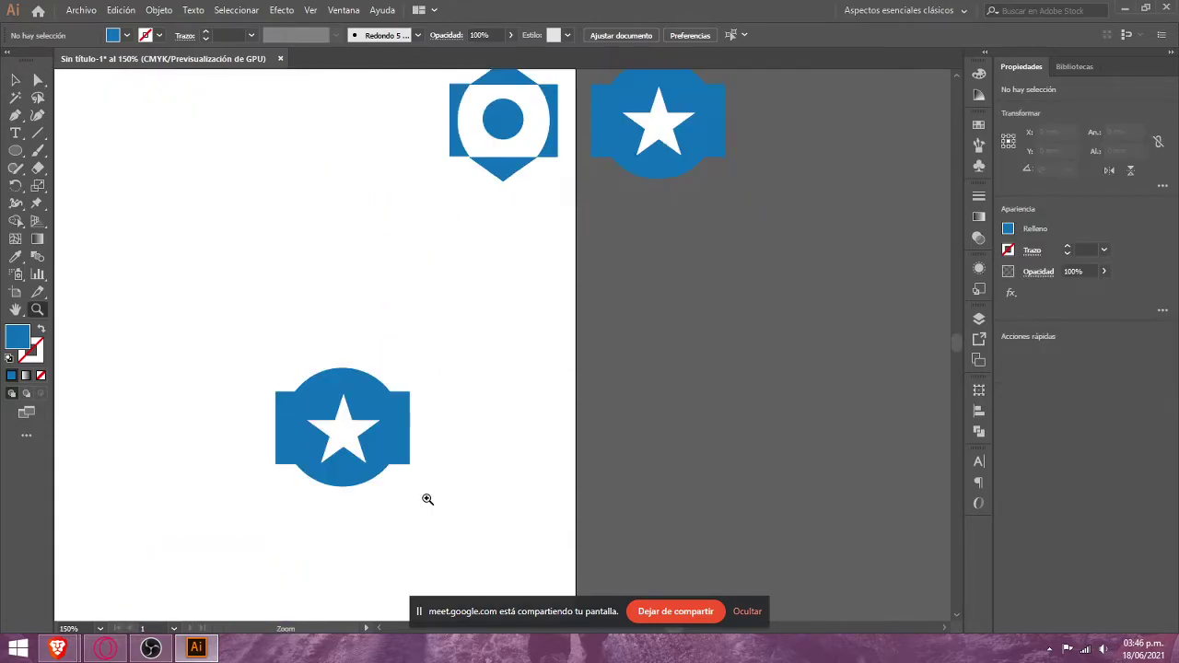
left_click_drag(243, 510, 344, 468)
key("ctrl+minus")
key("ctrl+minus")
key("v")
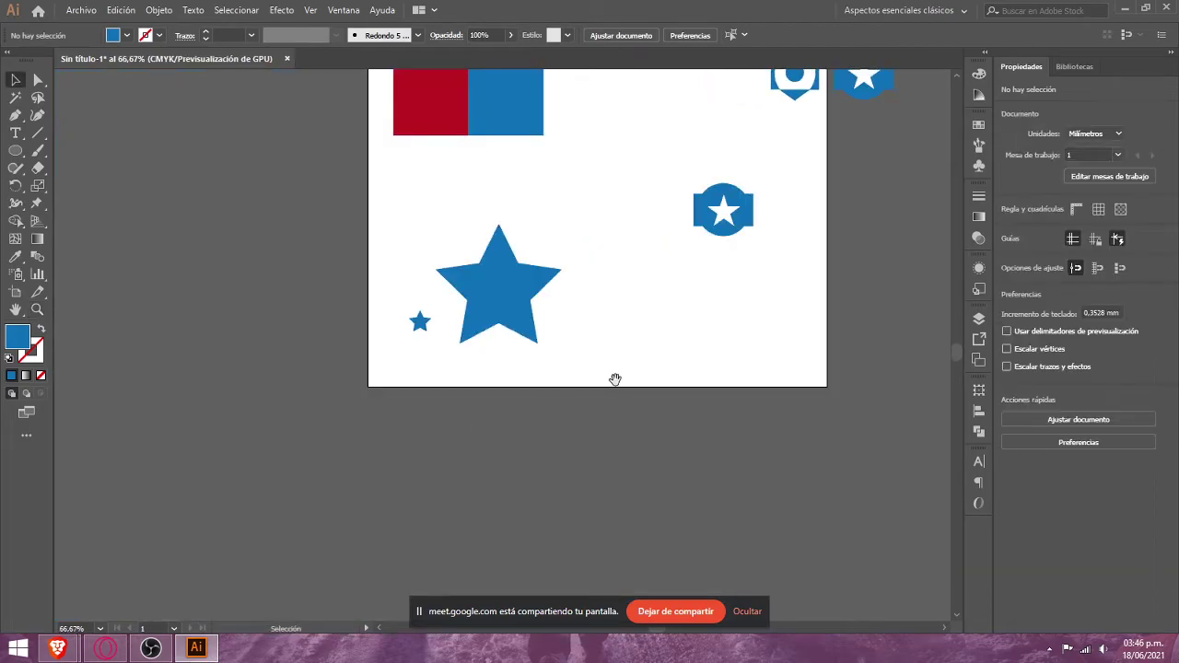
left_click_drag(614, 376, 583, 538)
left_click(700, 373)
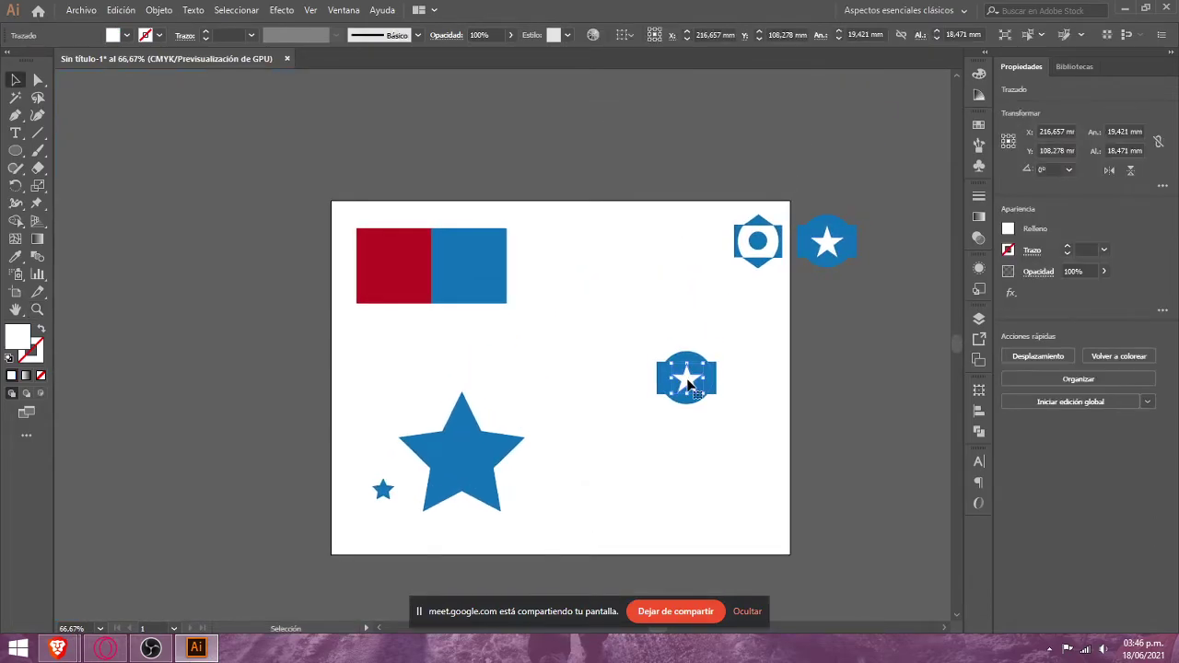
left_click_drag(684, 383, 679, 470)
key("Delete")
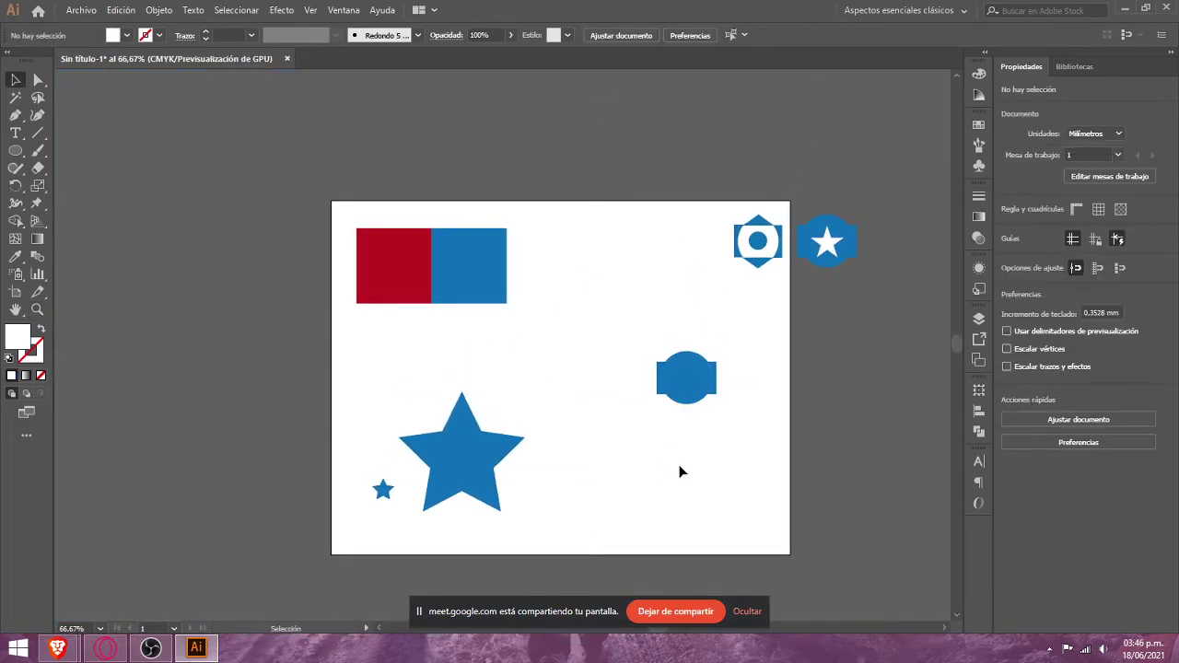
- Review the artboard's examples by selecting the colored squares, the two blue stars and the starless circle-and-rectangle group in turn
left_click_drag(864, 418, 746, 429)
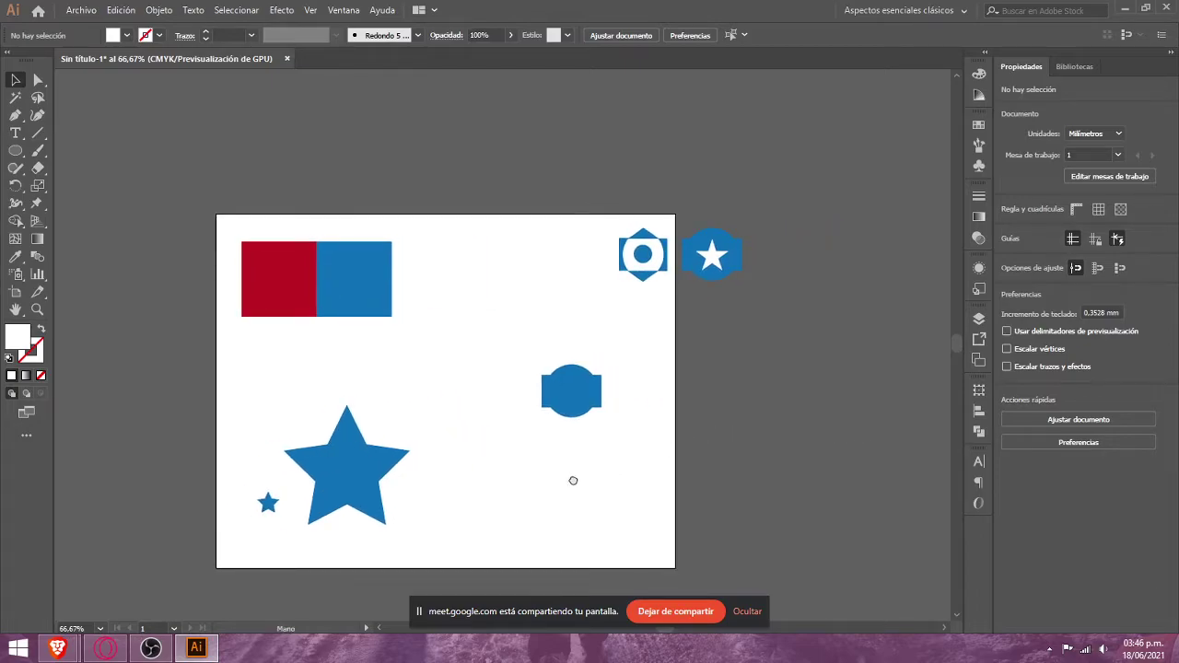
left_click_drag(574, 479, 616, 466)
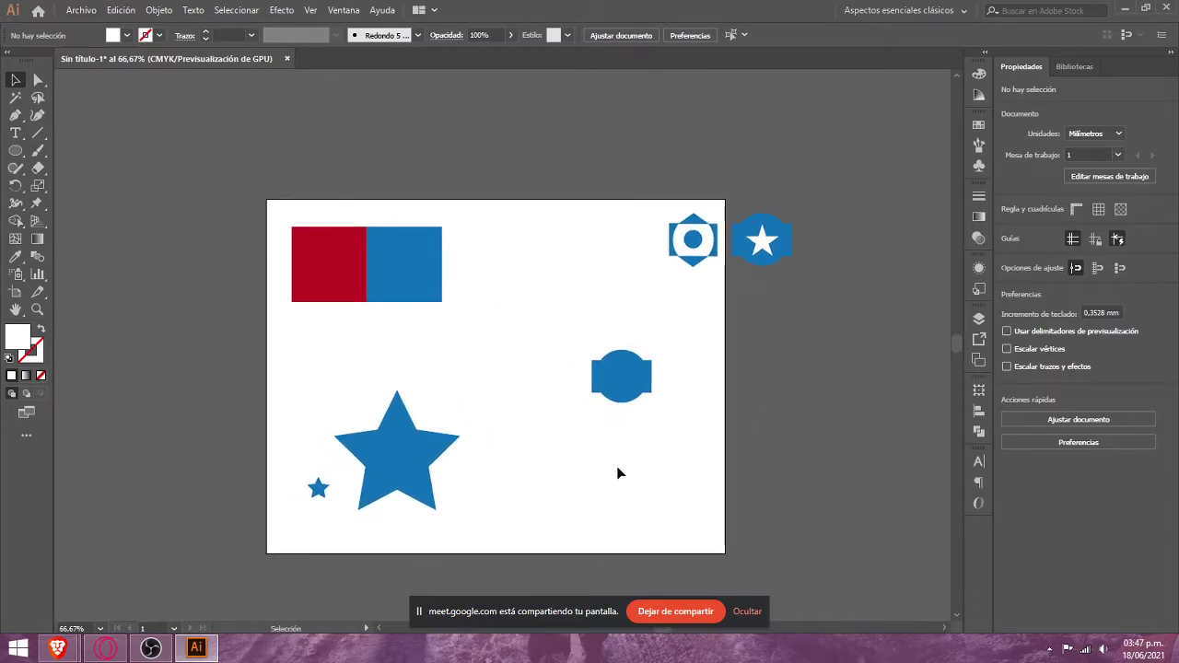
left_click_drag(260, 172, 459, 358)
left_click_drag(272, 376, 455, 538)
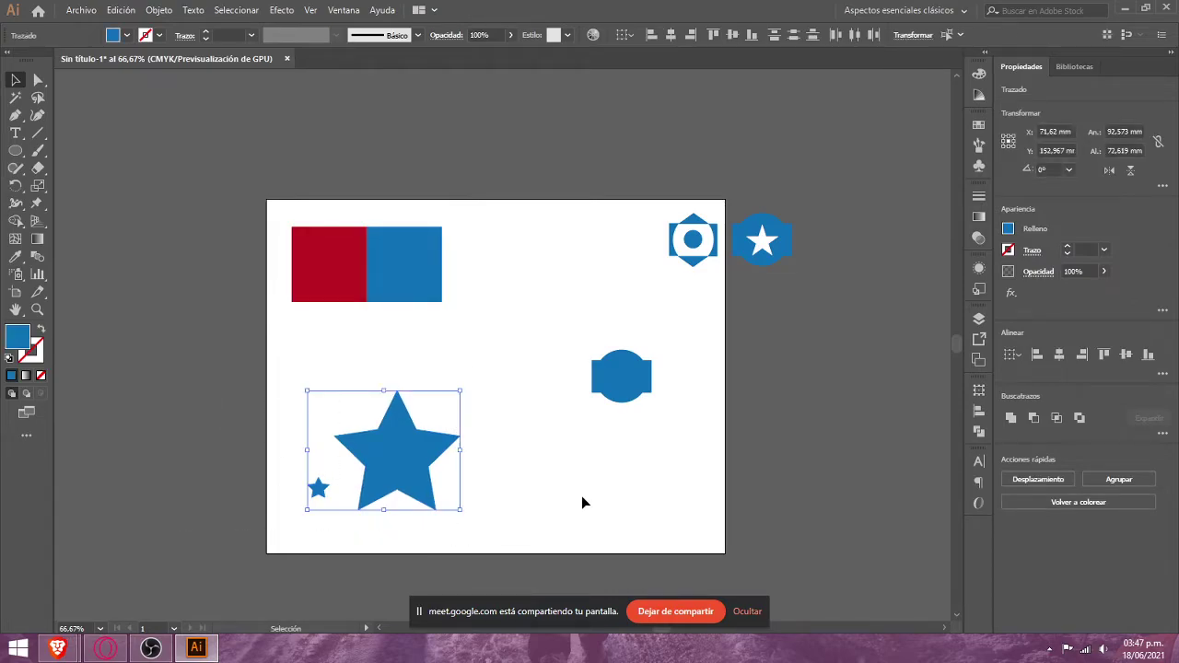
left_click_drag(724, 437, 580, 331)
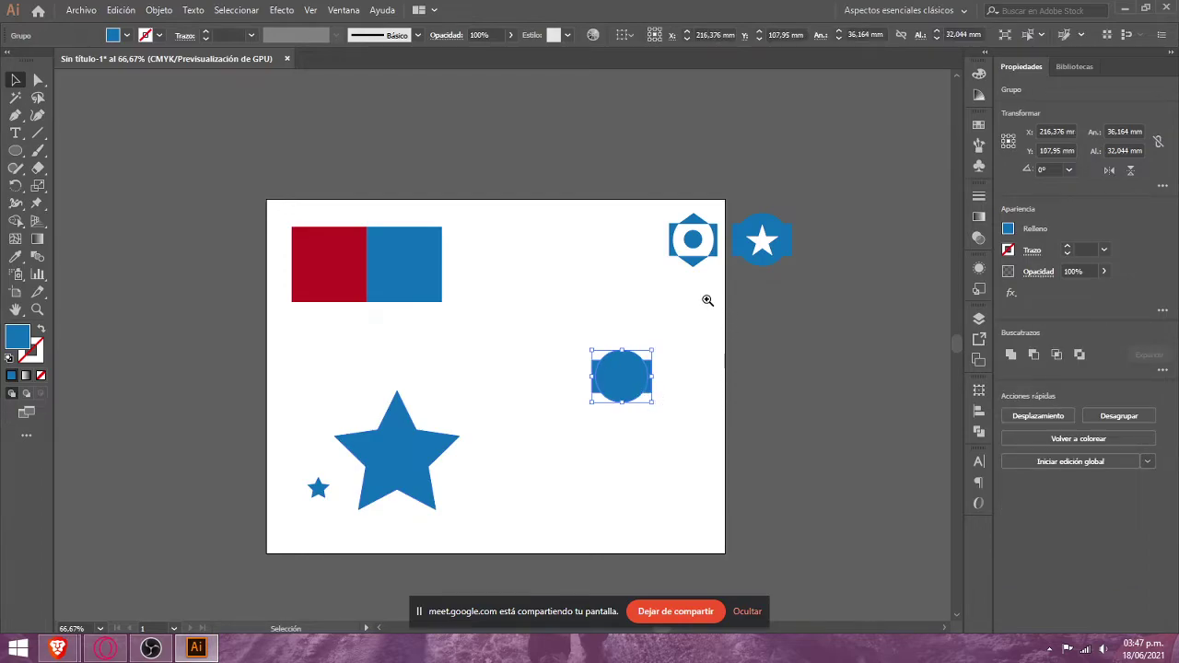
- Examine the framed circle design and the white-star design side by side at 300% zoom, selecting both to show their outlines
key("ctrl+plus")
key("ctrl+plus")
left_click_drag(416, 448, 673, 466)
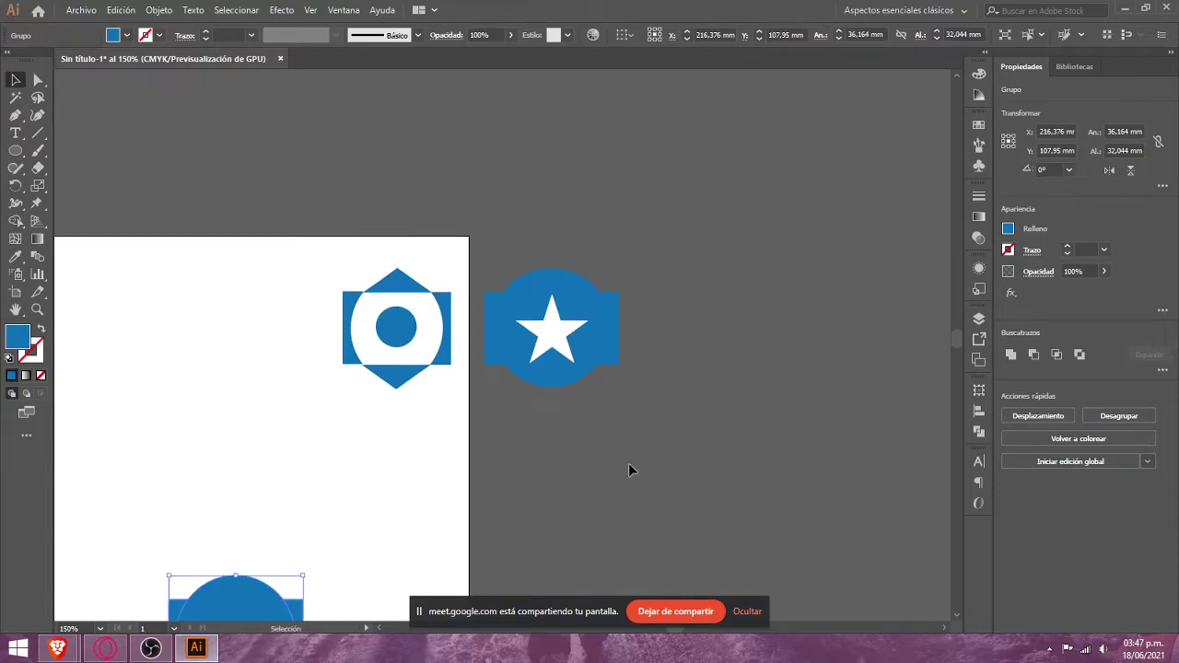
left_click_drag(556, 446, 584, 448)
key("z")
left_click(502, 377)
left_click(500, 371)
left_click_drag(500, 338, 495, 458)
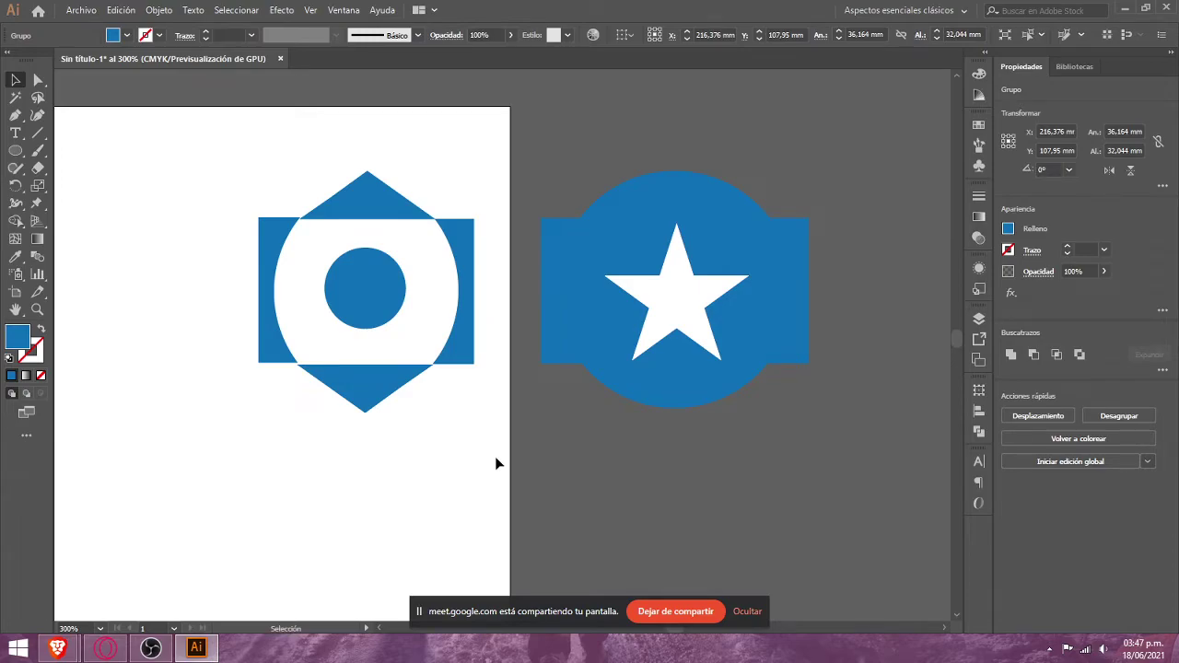
left_click_drag(235, 149, 854, 504)
left_click_drag(102, 109, 859, 472)
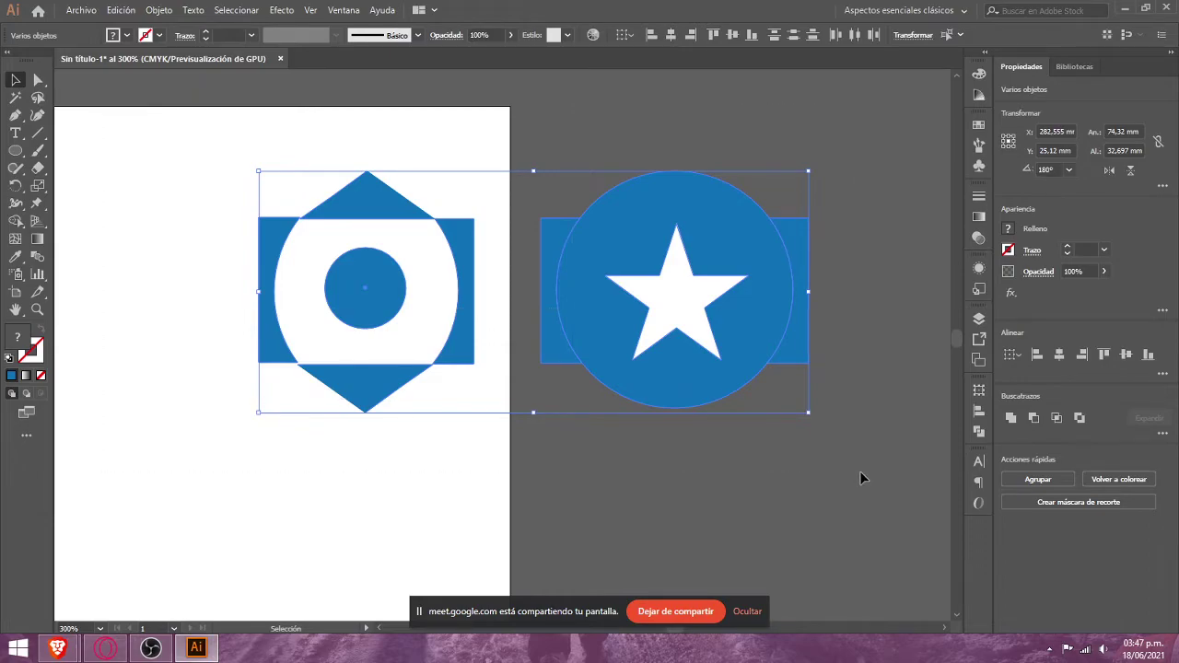
left_click(805, 502)
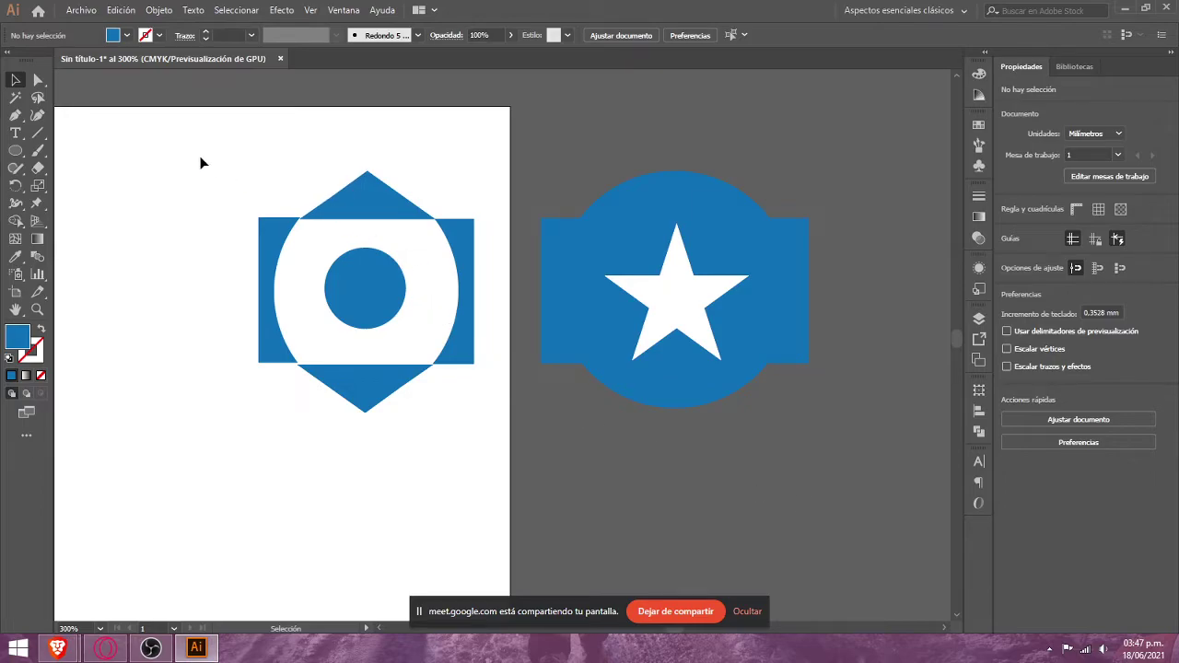
- Compare the outlines of the framed circle design and the white-star design by selecting each one separately
left_click_drag(202, 163, 500, 430)
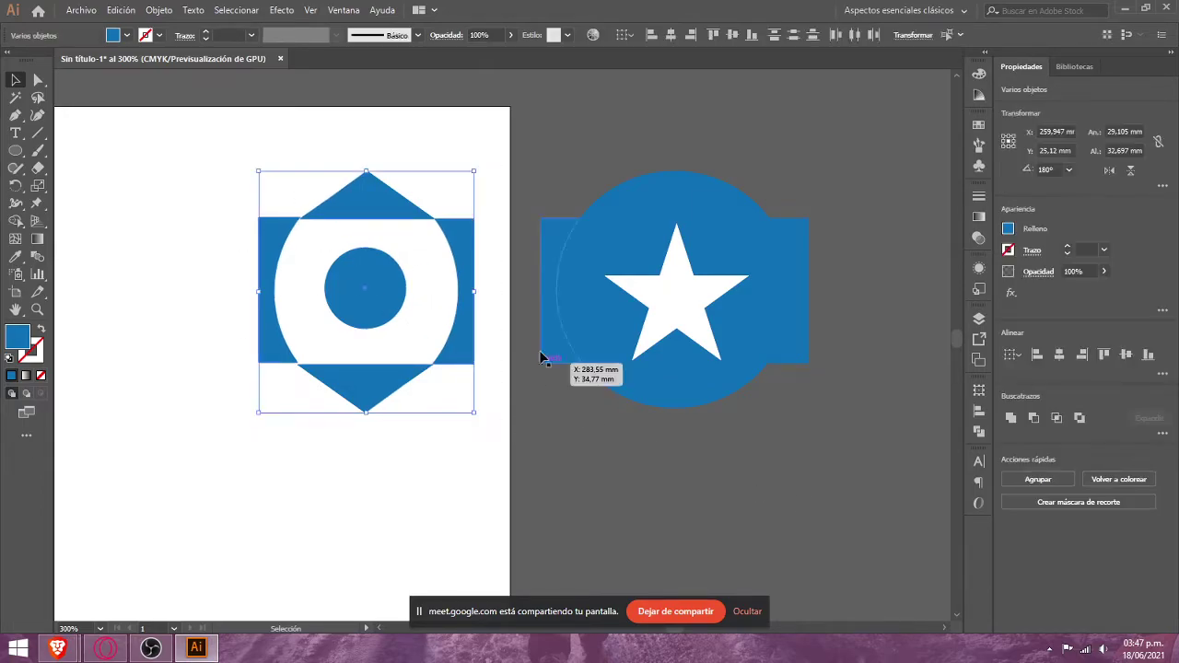
left_click_drag(541, 166, 740, 432)
left_click_drag(854, 512, 853, 512)
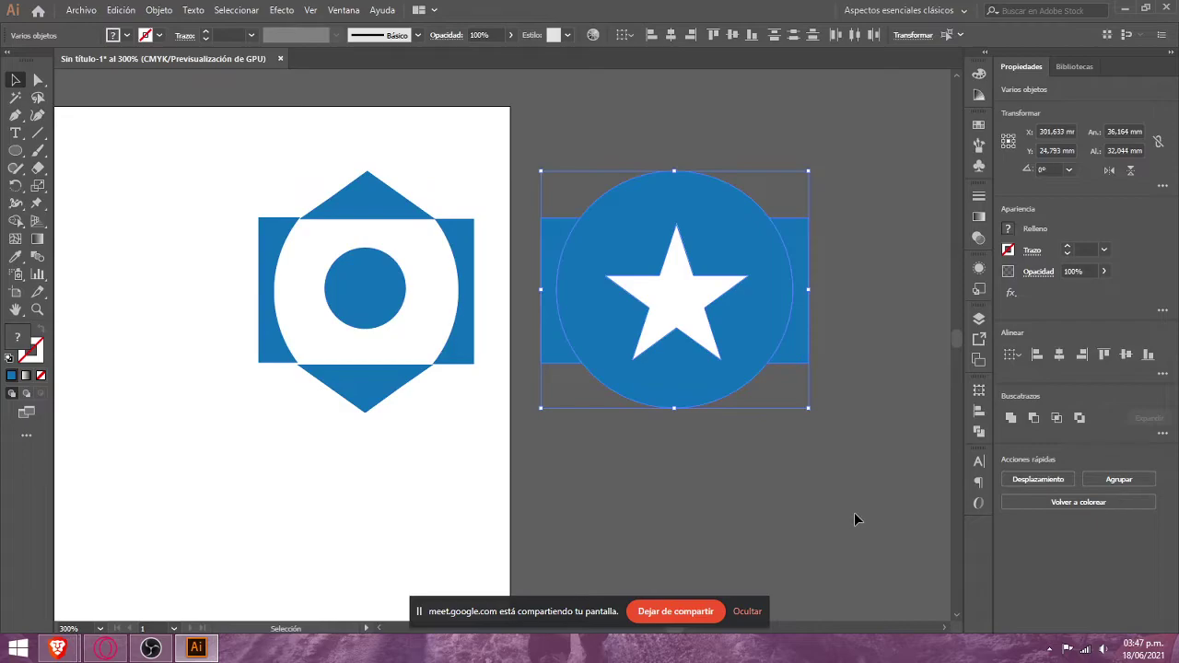
left_click(421, 535)
- Switch to the Brave browser, search Google Images for "paceña" and preview the "Te la dejo servida" bottle advertisement
key("alt+Tab")
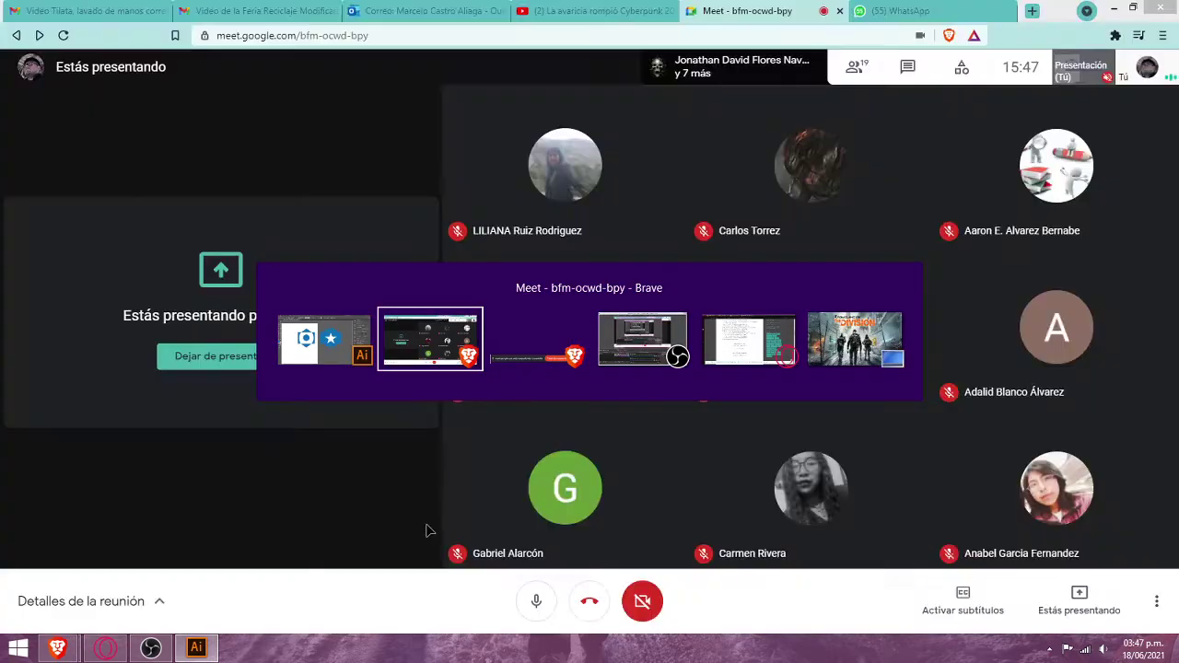
left_click(1031, 13)
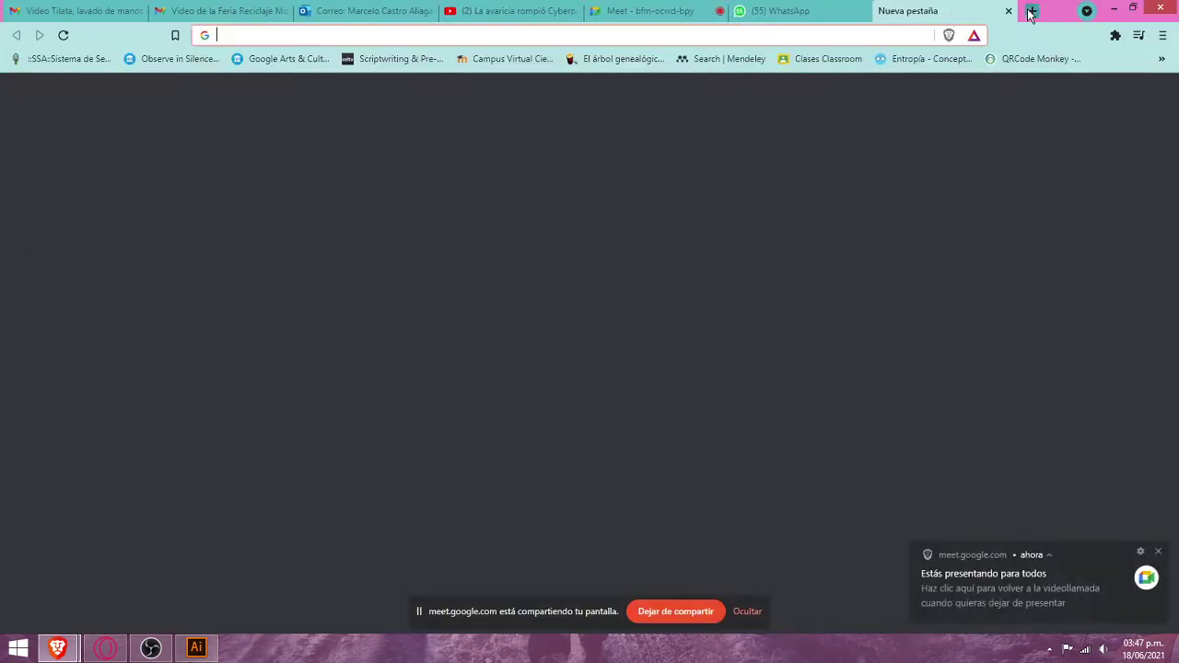
type("paceña")
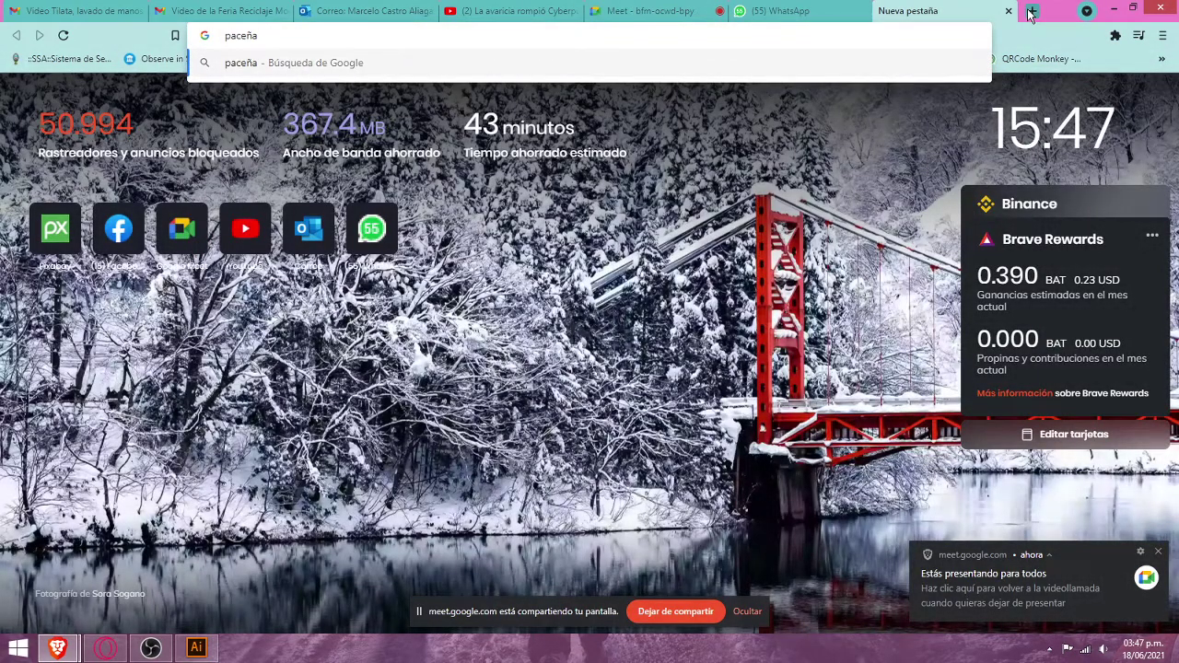
key("Return")
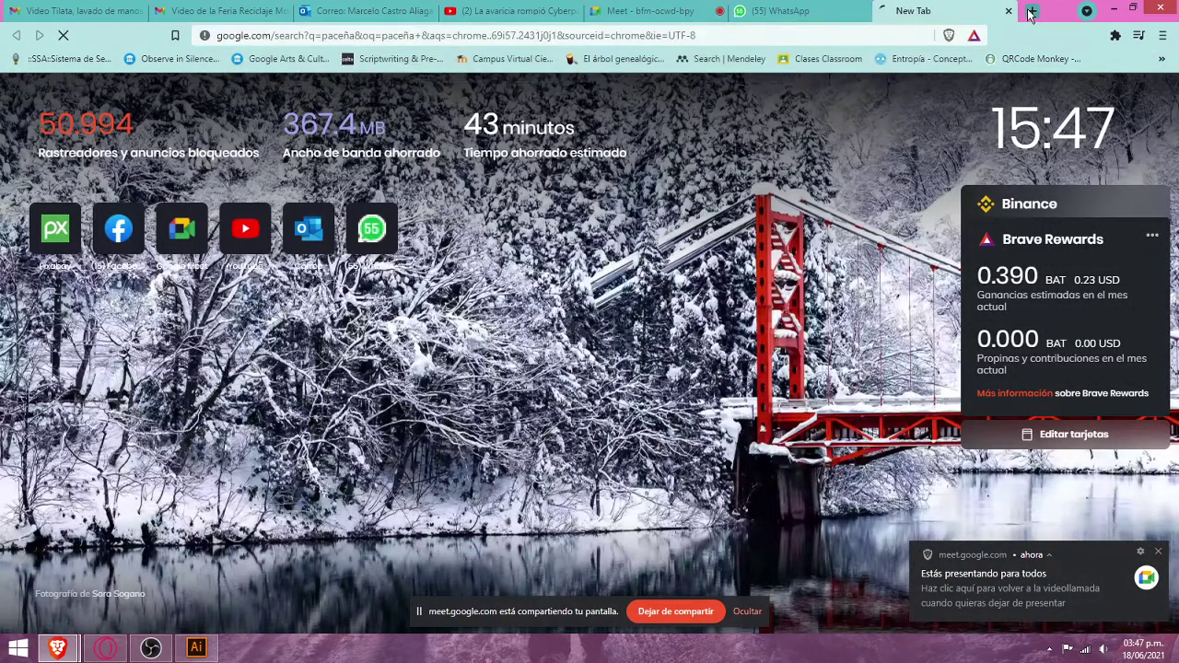
left_click(231, 129)
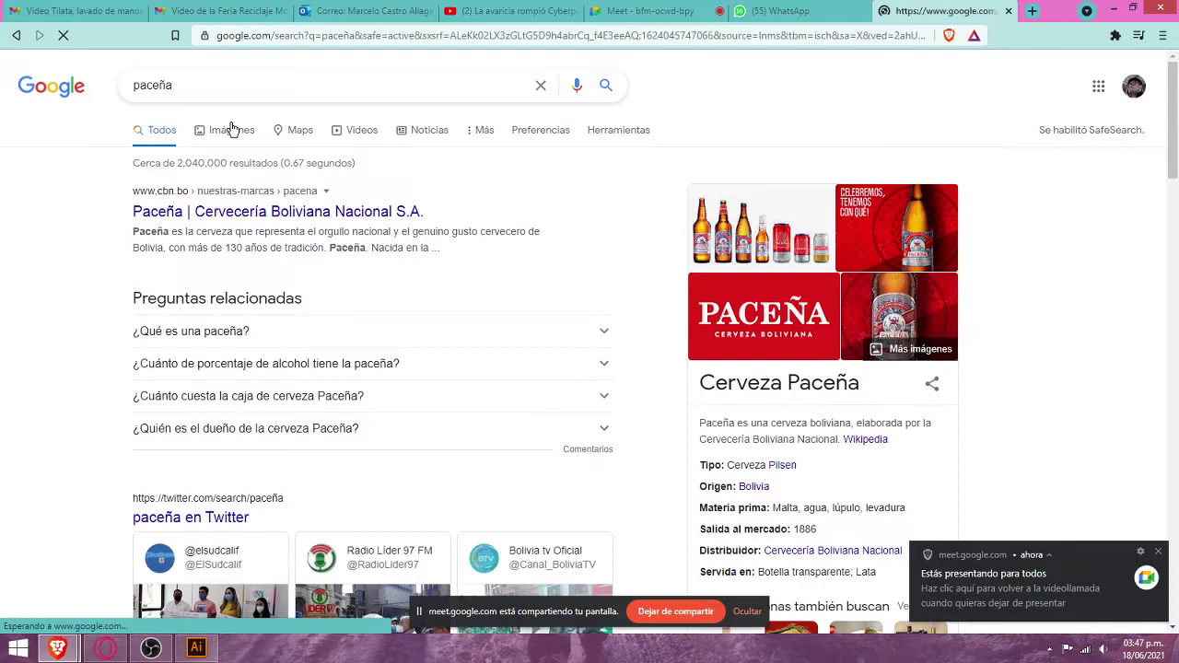
scroll(737, 265, "down", 3)
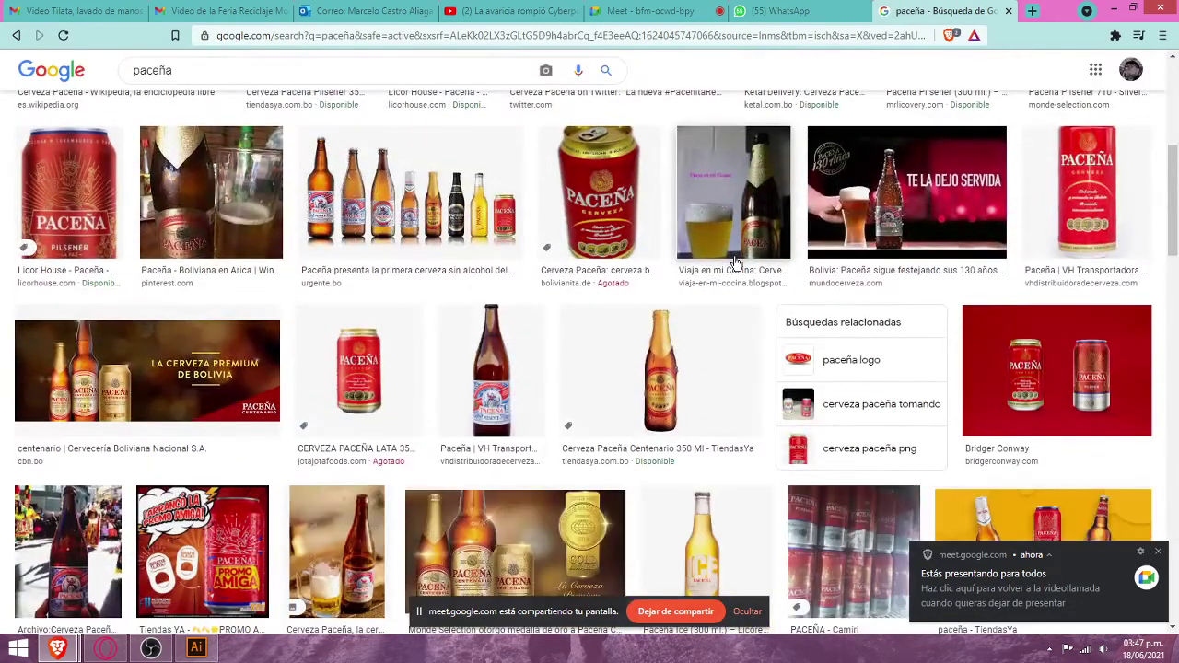
left_click(894, 189)
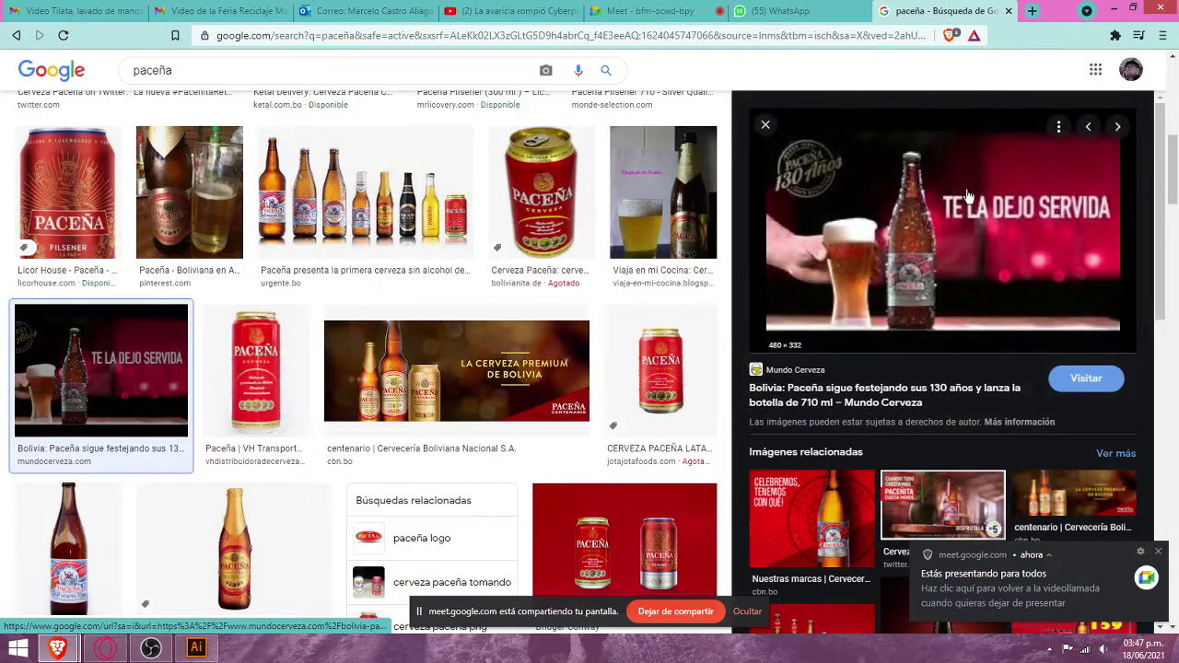
- Save the "Te la dejo servida" Paceña ad image as a JPEG named descarga in the Descargas folder
right_click(875, 190)
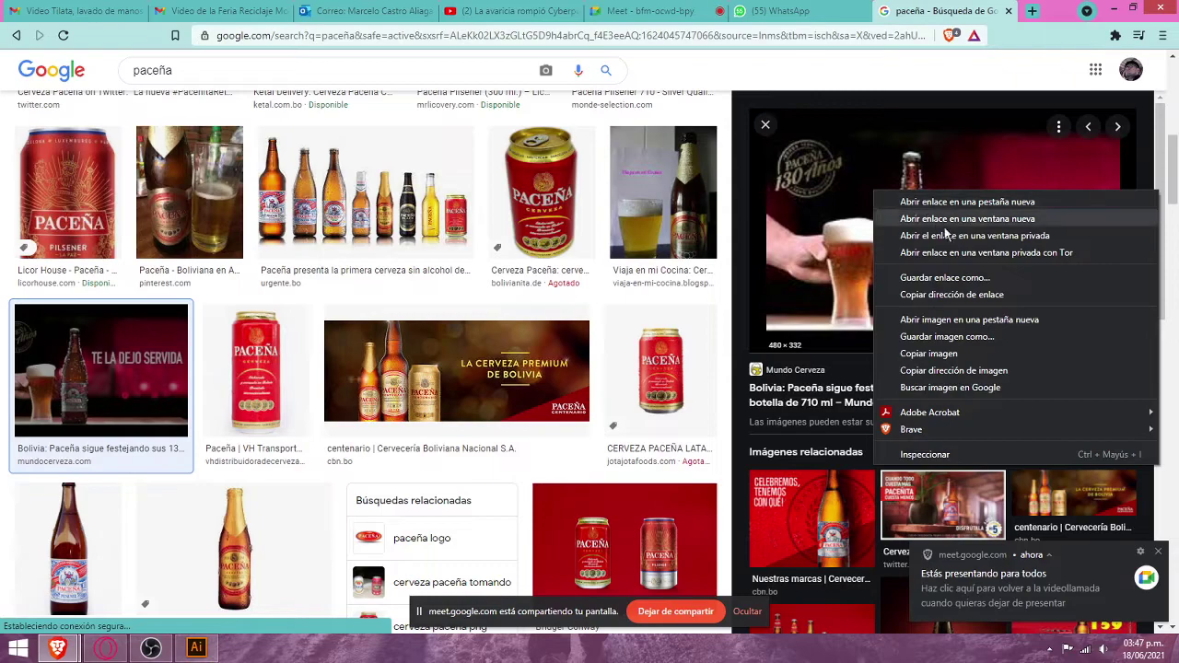
right_click(822, 236)
left_click(909, 382)
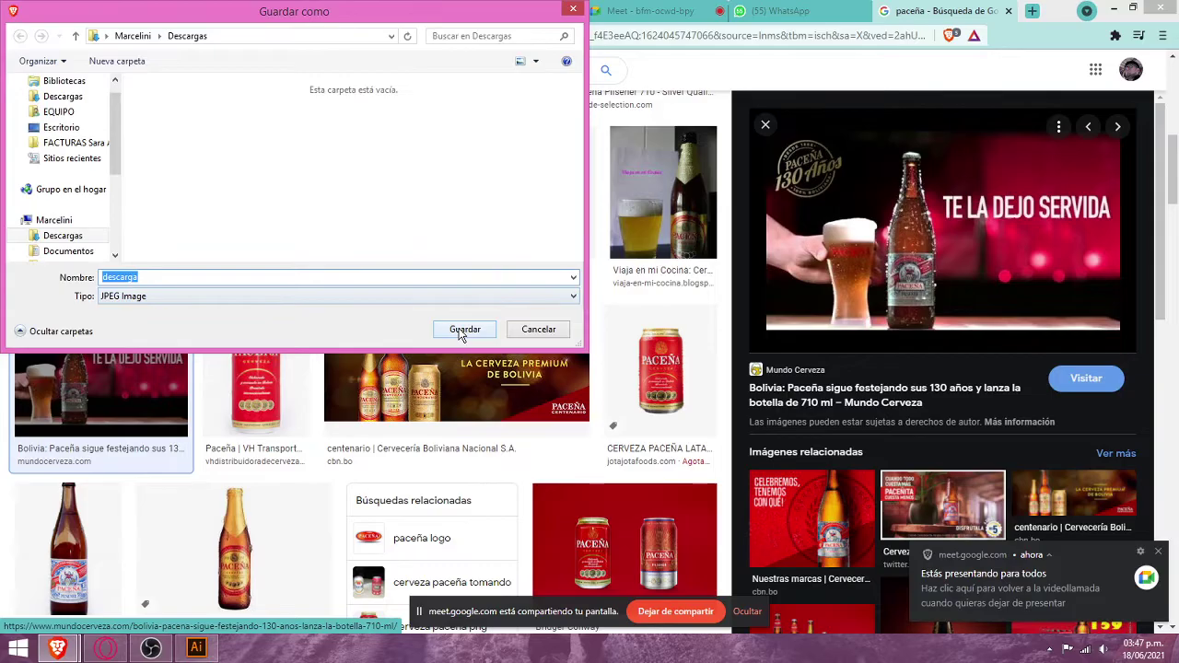
left_click(464, 329)
- Open the downloaded descarga image from the Descargas folder in the Windows photo viewer
left_click(17, 647)
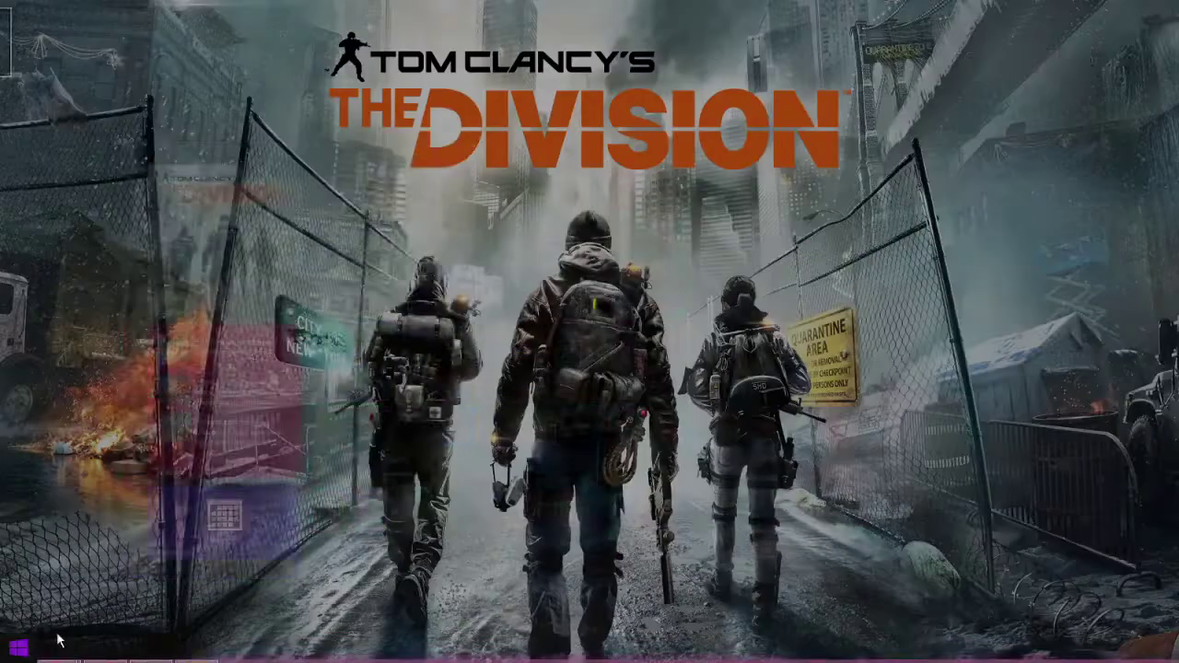
left_click(369, 354)
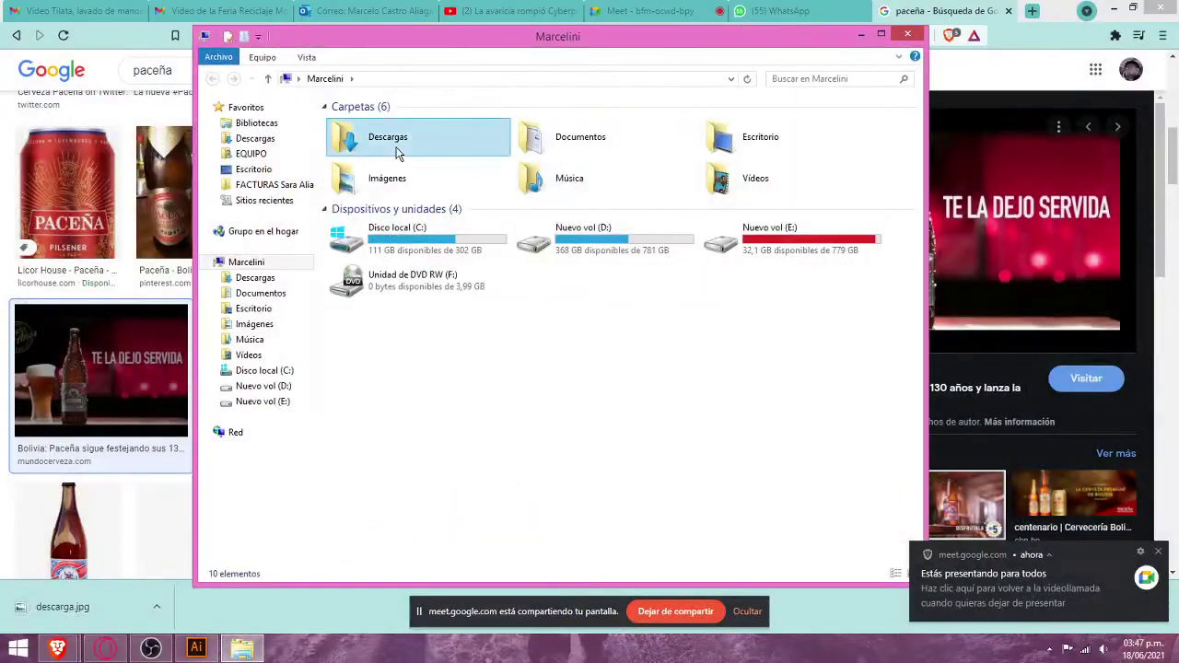
double_click(398, 148)
double_click(367, 148)
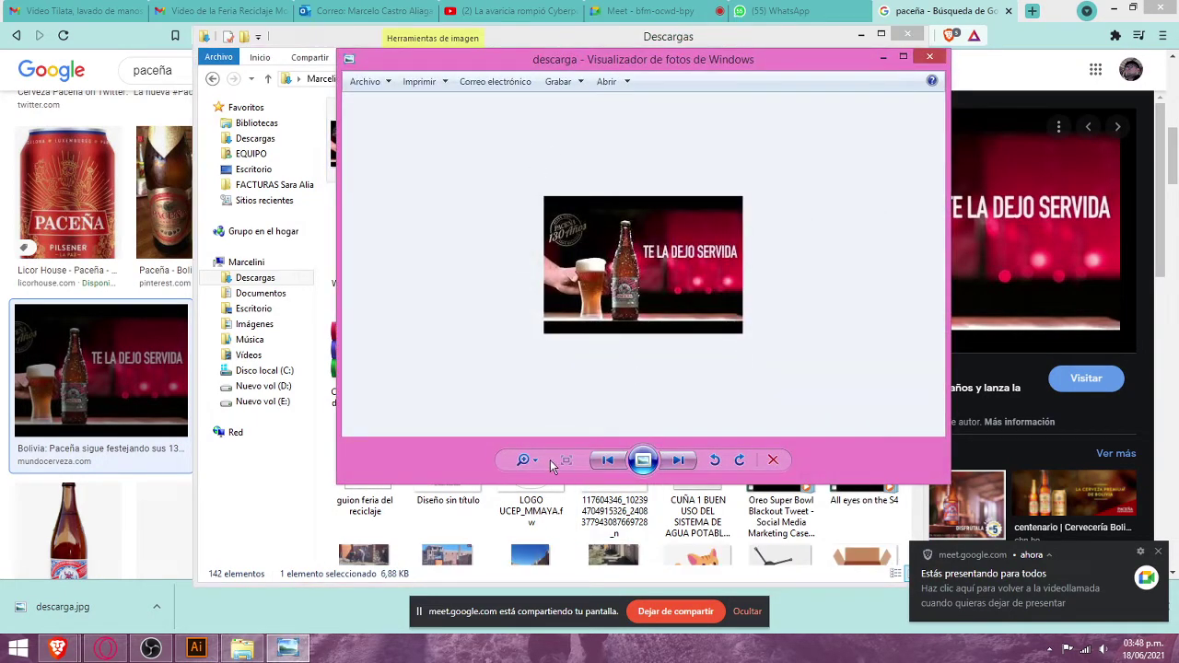
- Examine the "Te la dejo servida" ad enlarged in a maximized photo viewer, and close it
left_click(522, 460)
left_click_drag(532, 457, 532, 440)
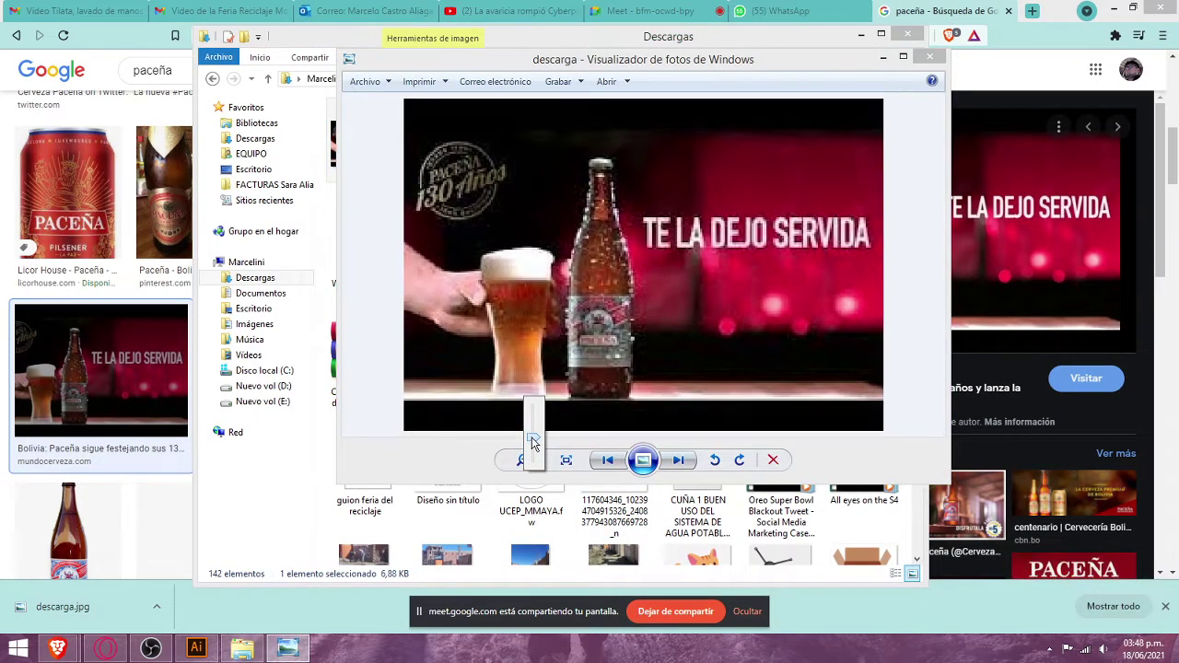
left_click_drag(685, 69, 547, 2)
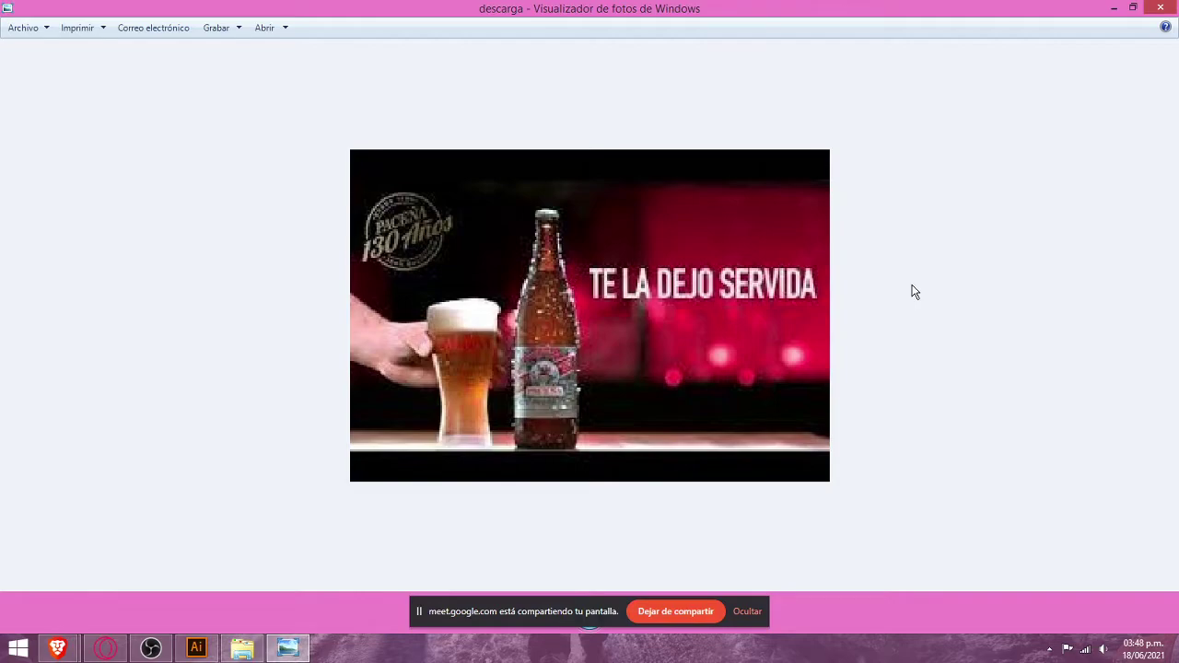
left_click(1160, 8)
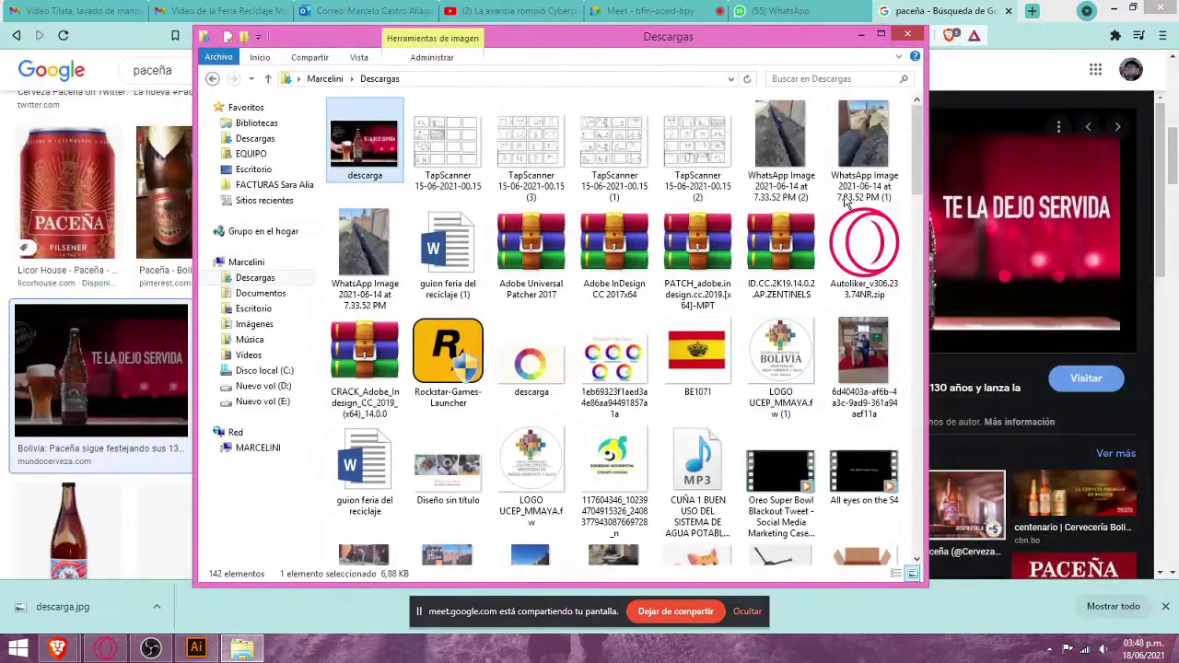
- Return to the Paceña image results in Brave and save the related "Paceñita cuesta menos" ad image from Twitter to the Descargas folder
left_click(963, 403)
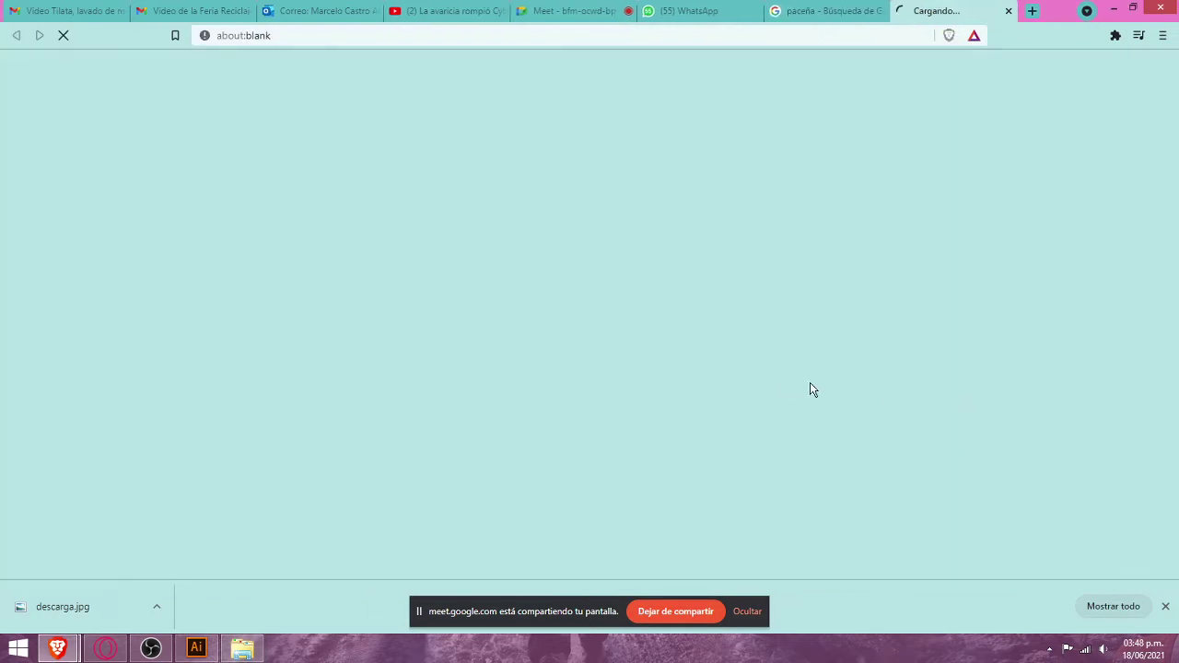
left_click(1008, 11)
scroll(958, 331, "down", 5)
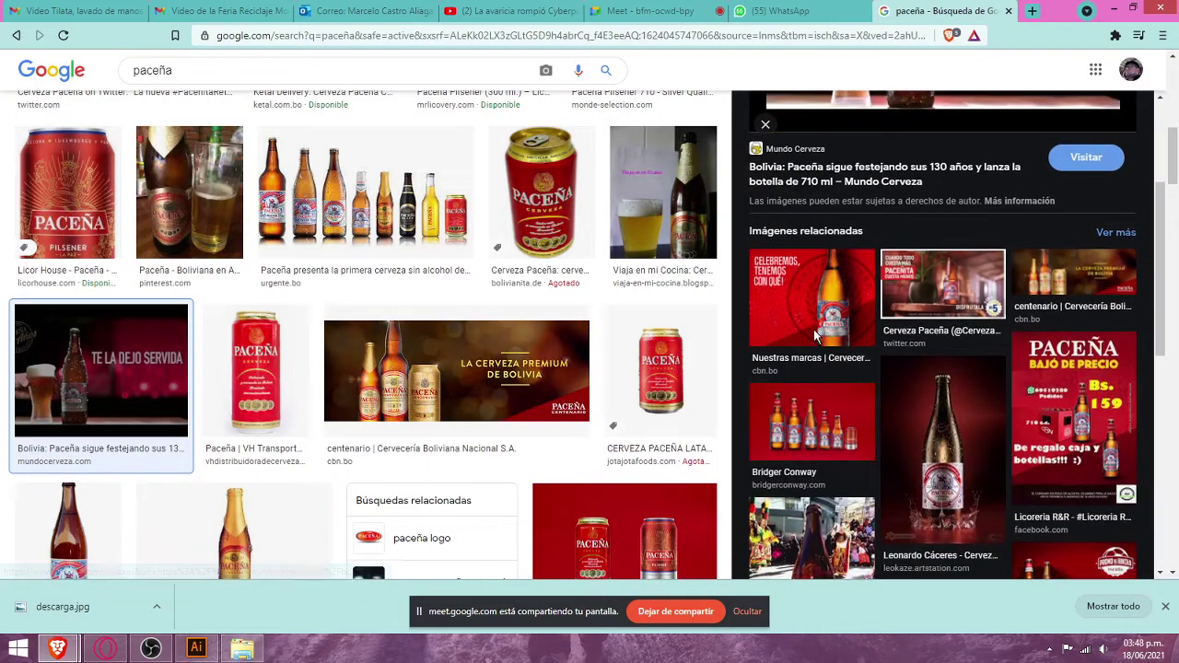
left_click(959, 333)
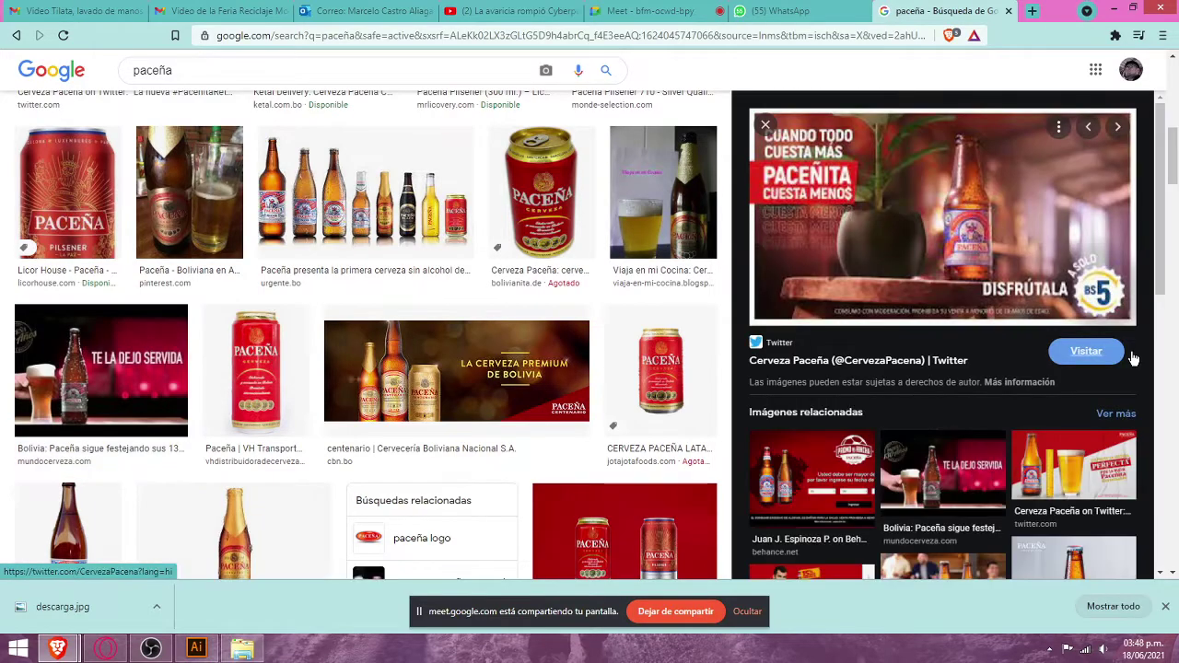
right_click(894, 217)
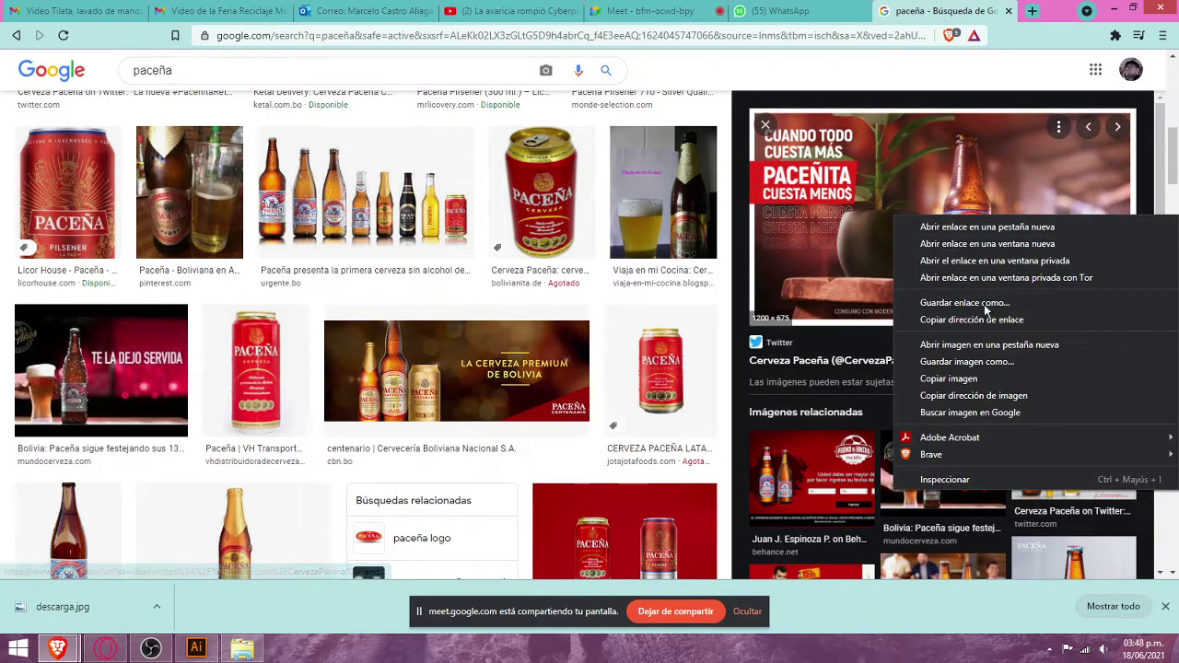
left_click(967, 362)
left_click(466, 330)
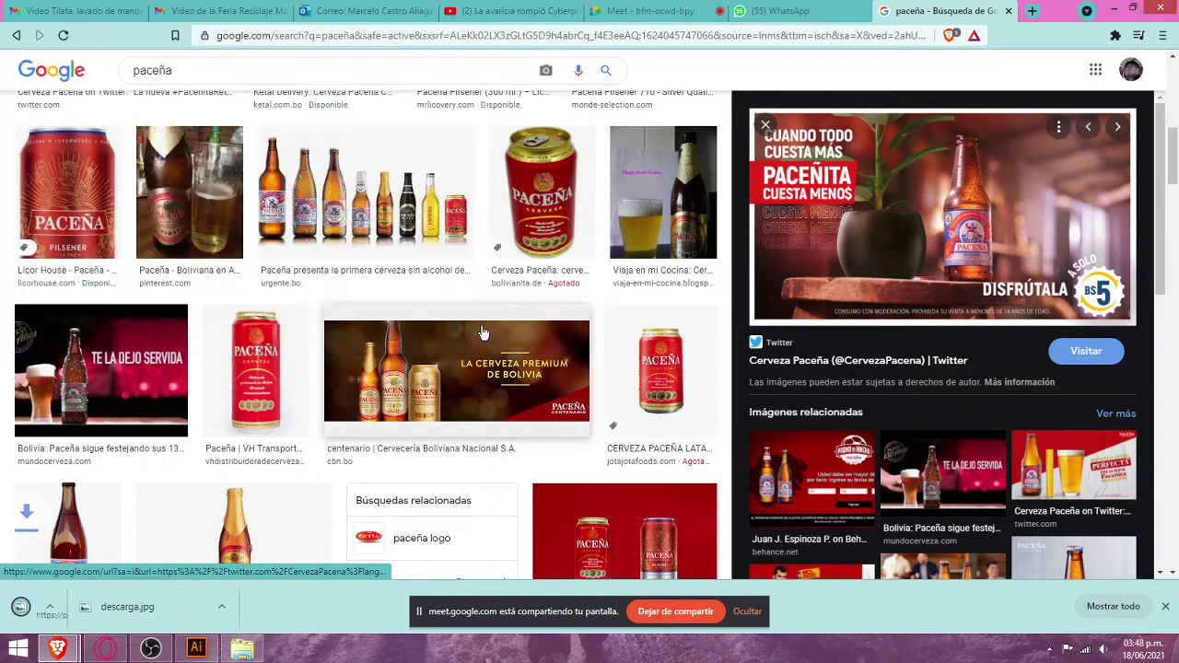
- Refresh the Descargas folder and open the E2VN_MHXsAI1855 image in the photo viewer
left_click(328, 607)
left_click(320, 529)
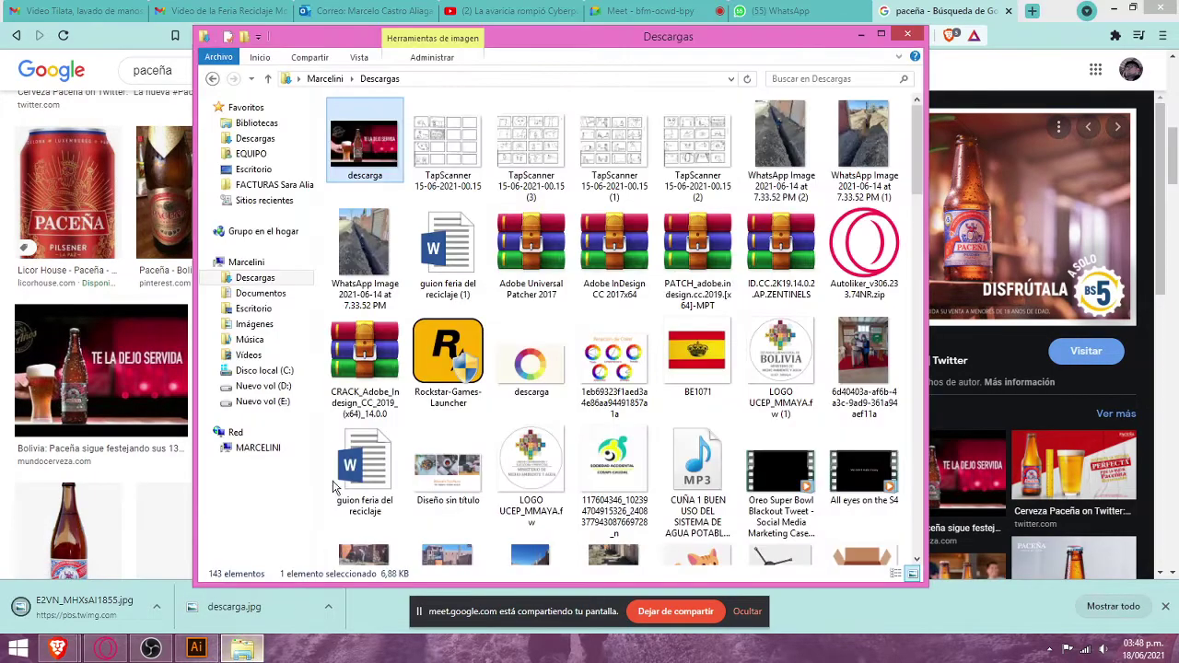
right_click(406, 204)
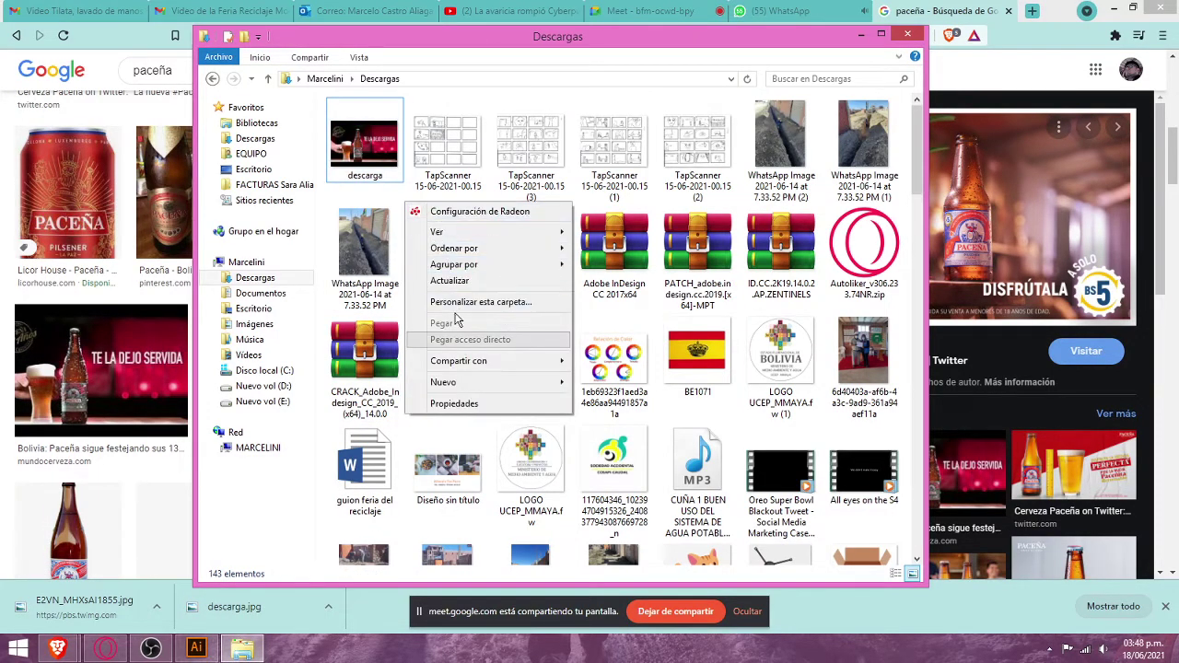
left_click(449, 280)
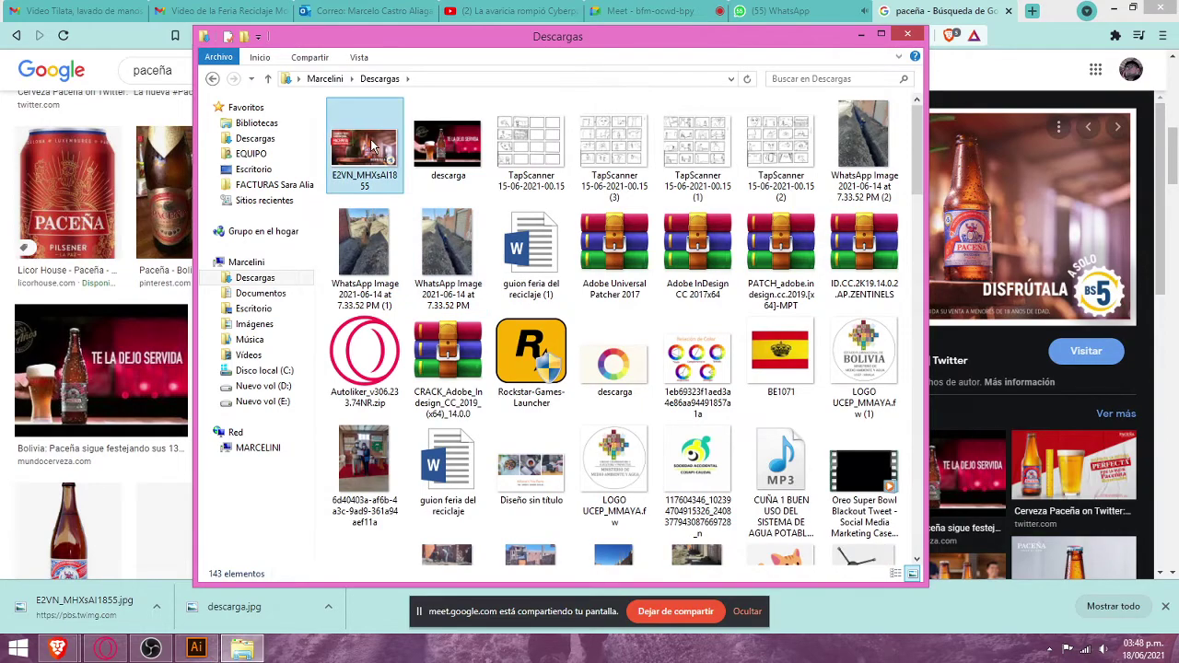
double_click(370, 139)
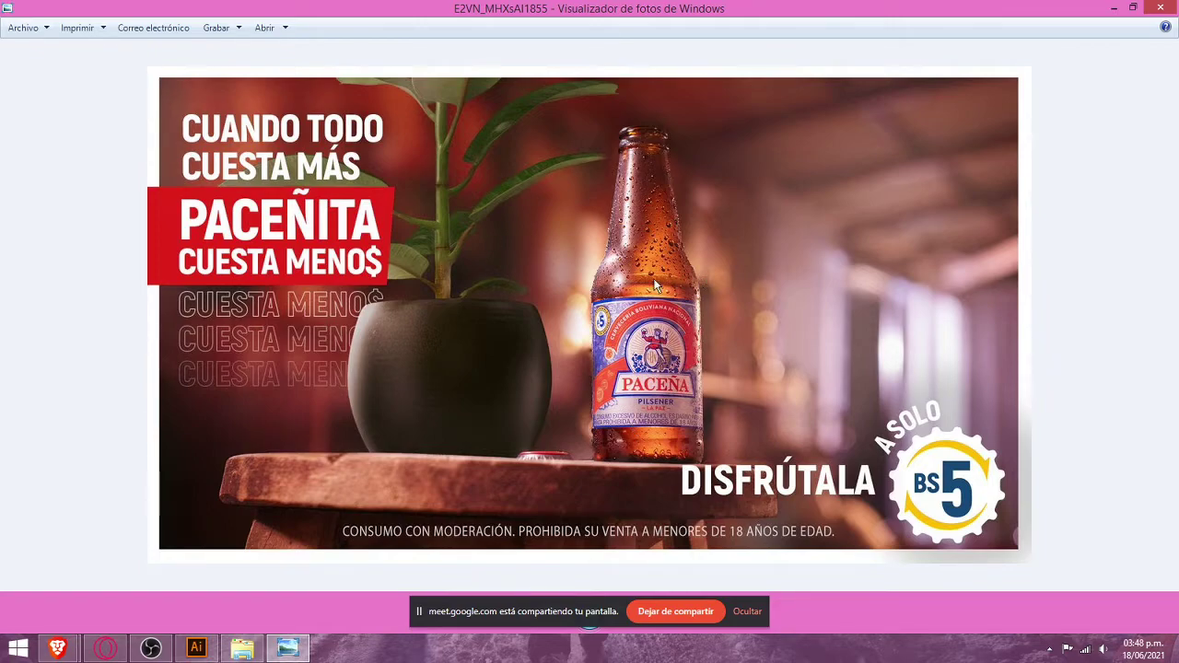
- Switch to Illustrator and select all the shapes of the hexagonal badge on the artboard
left_click(195, 647)
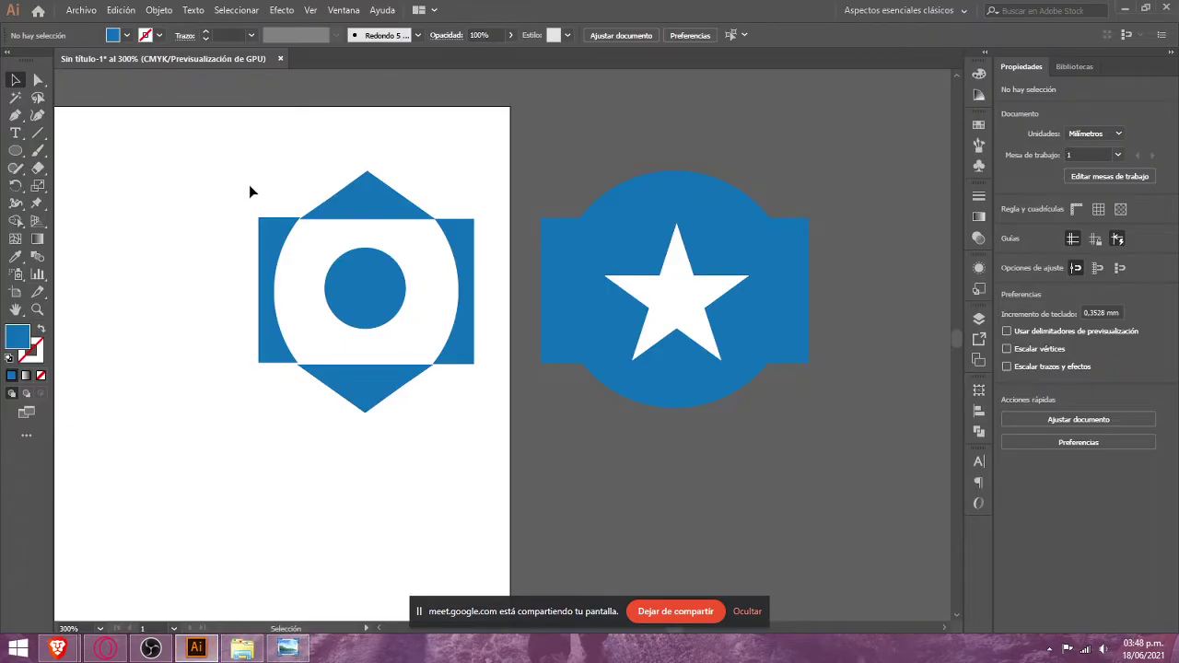
left_click(373, 288)
left_click(526, 414)
left_click_drag(238, 172, 492, 421)
left_click_drag(205, 162, 497, 447)
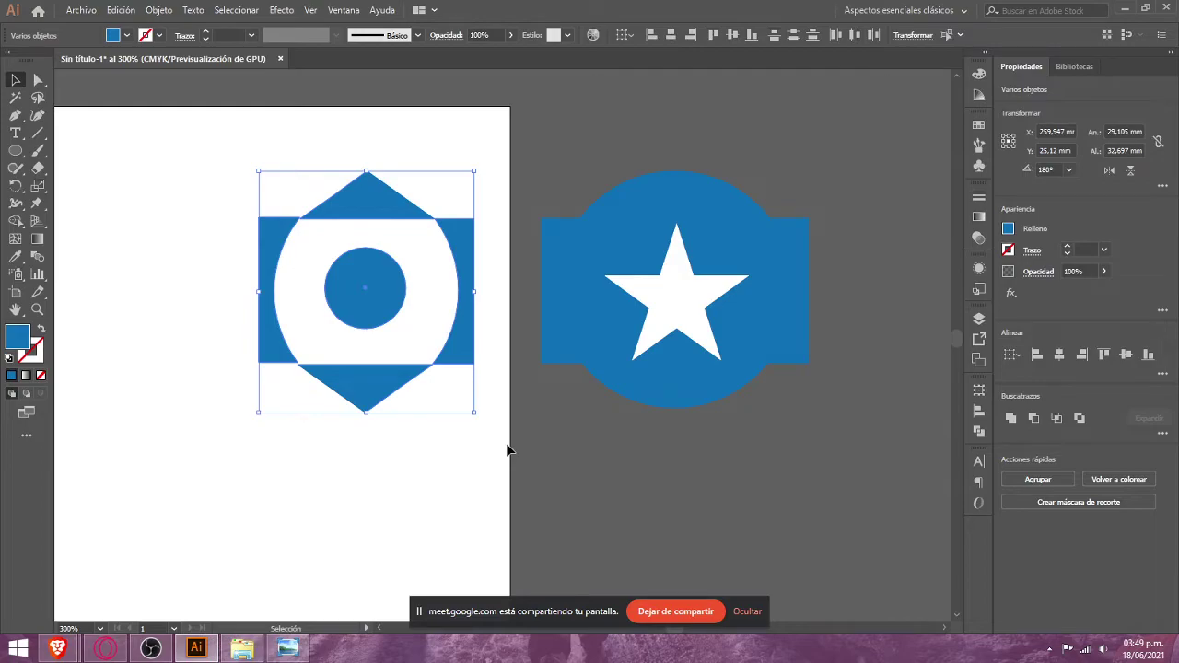
- Compare the "Paceñita cuesta menos" ad with the hexagonal badge in Illustrator, and deselect the badge
key("alt+Tab")
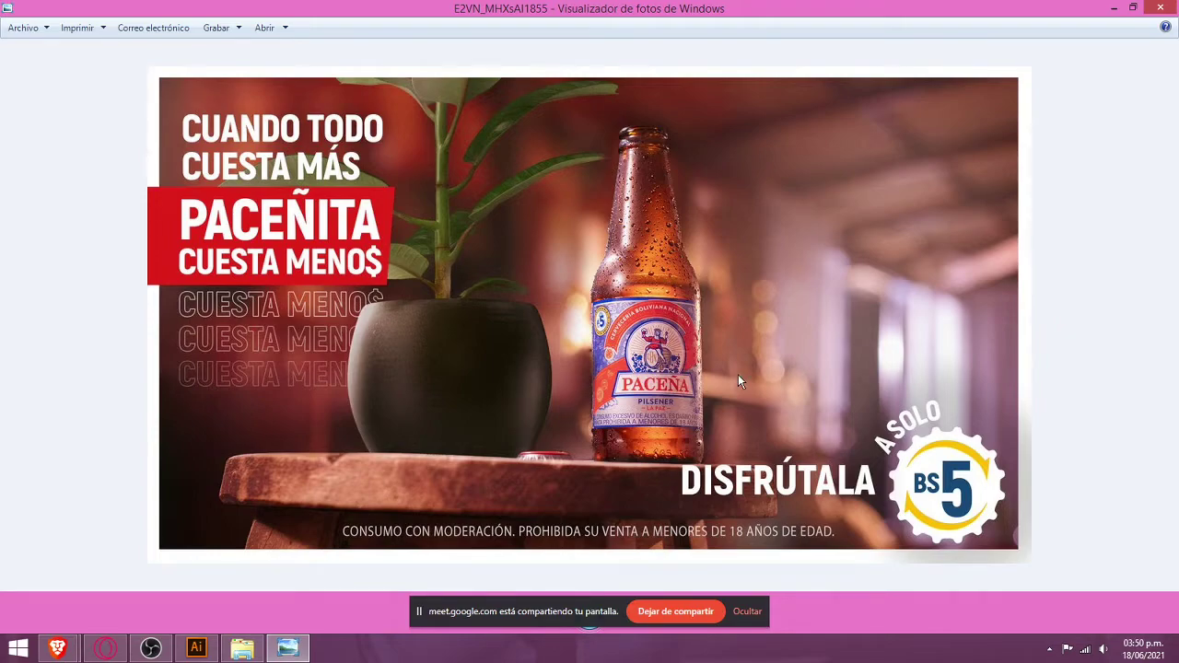
key("alt+Tab")
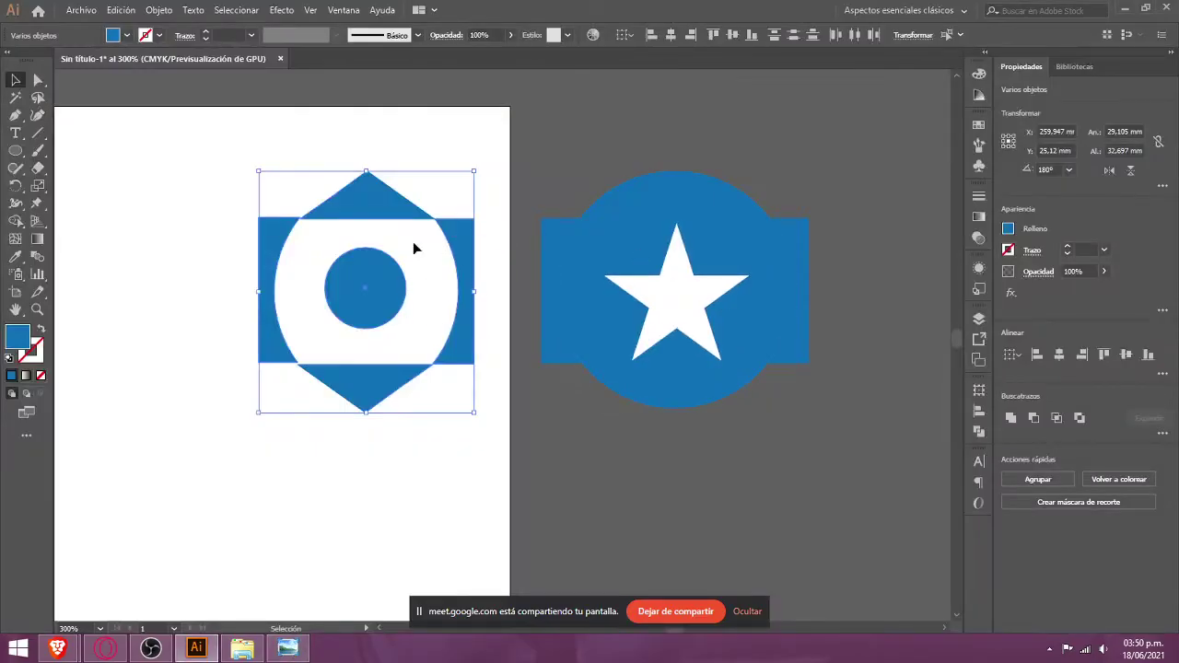
key("alt+Tab")
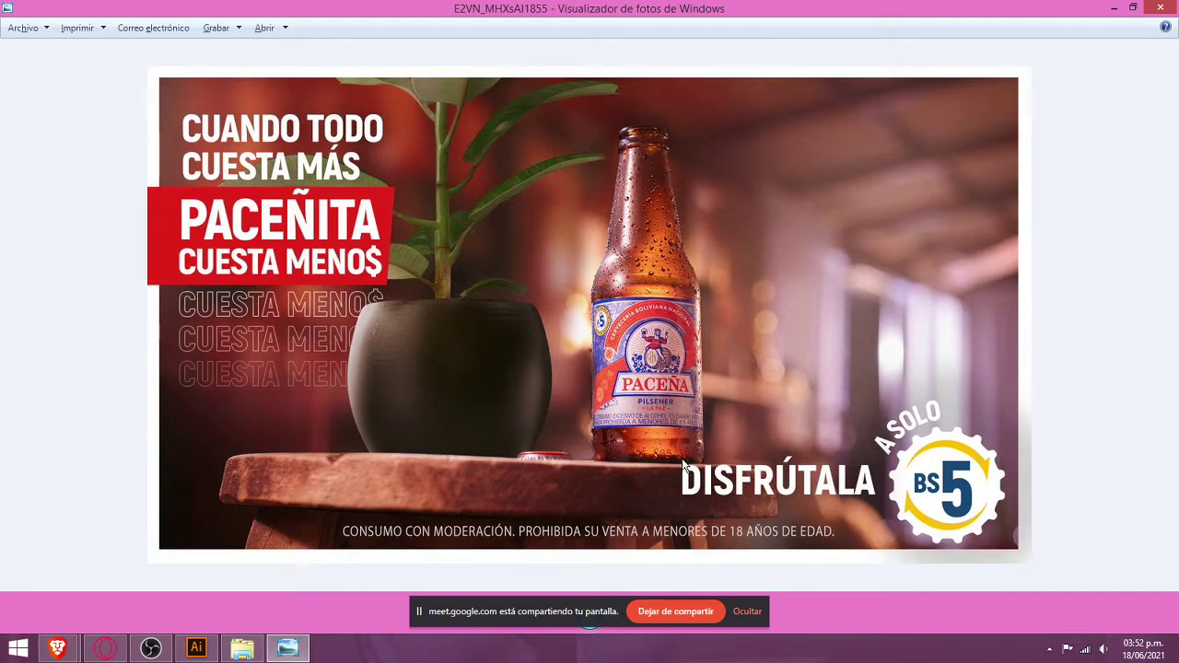
key("alt+Tab")
left_click_drag(511, 420, 599, 464)
left_click(500, 229)
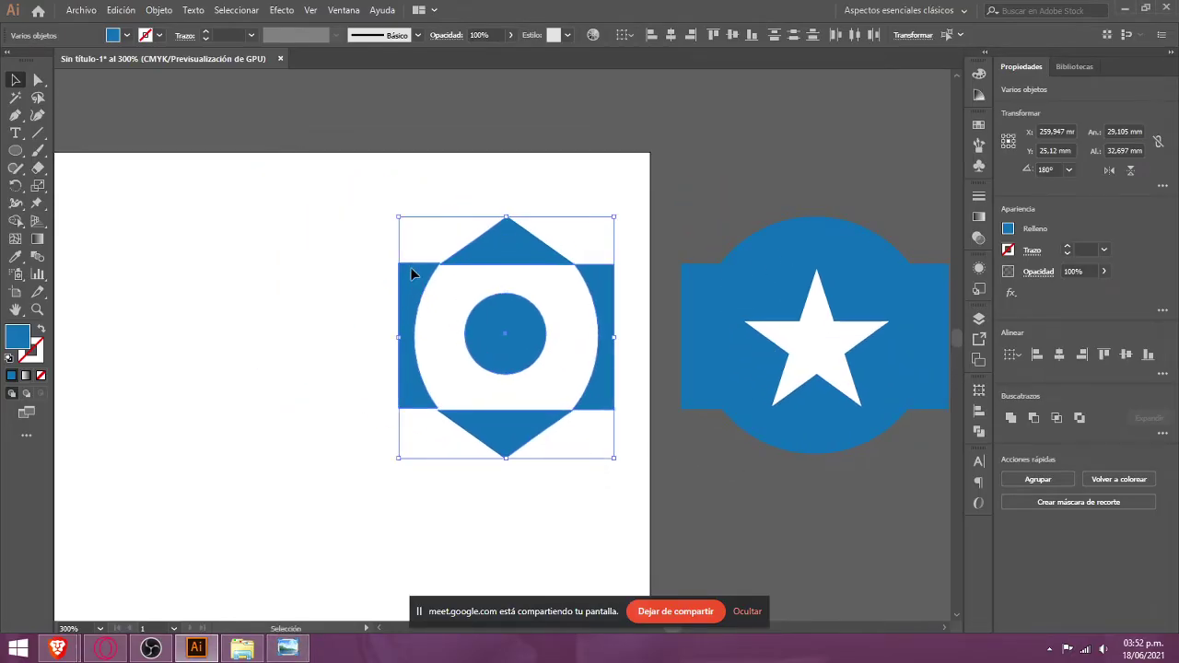
left_click(311, 501)
- Switch to the Google Meet call in Brave
key("alt+Tab")
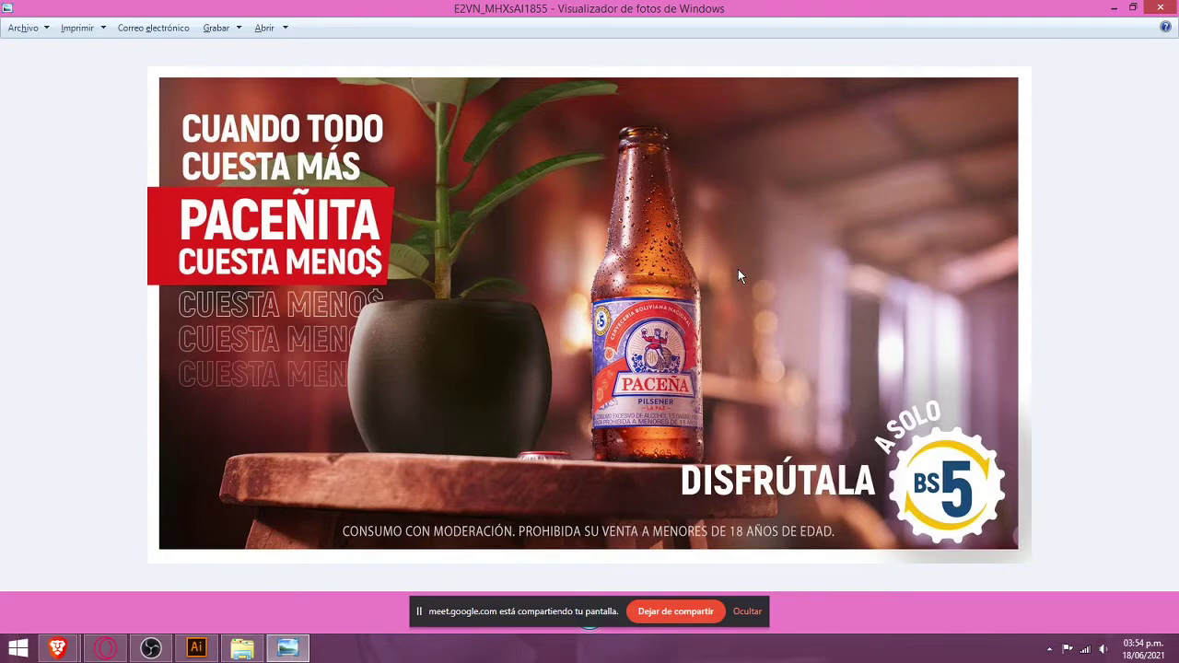
key("alt+Tab")
key("alt+Tab")
key("alt+Tab")
key("alt+Tab")
key("alt+Tab")
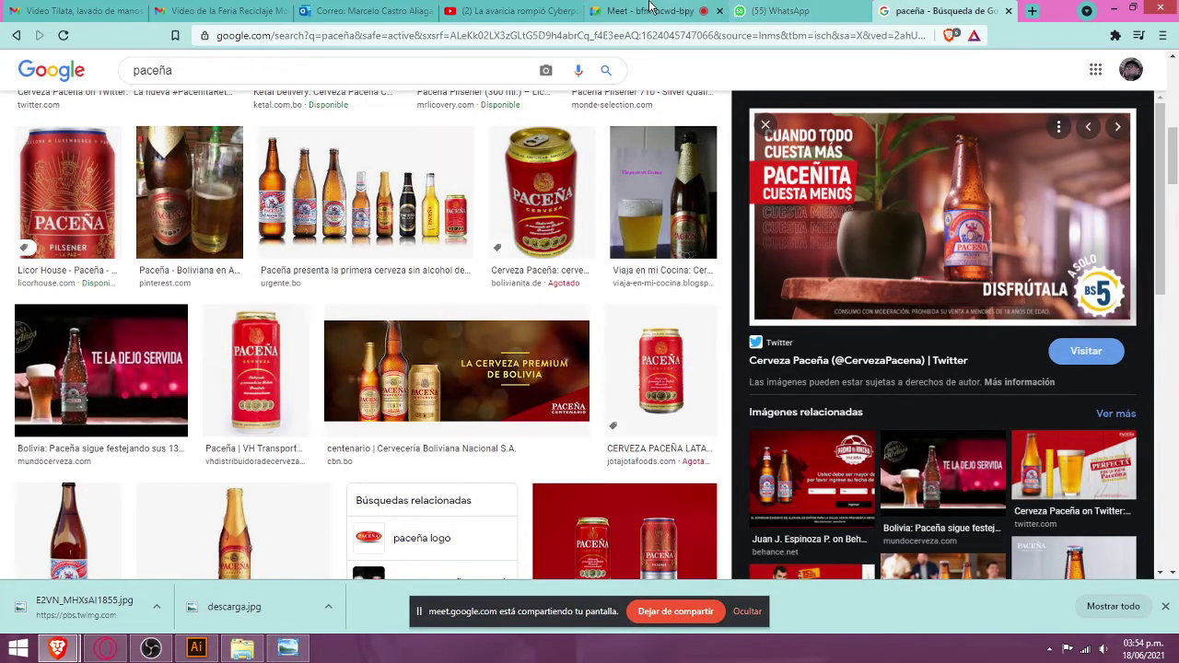
left_click(680, 11)
- Return to the Illustrator document to examine the hexagonal badge and the star badge side by side
key("alt+Tab")
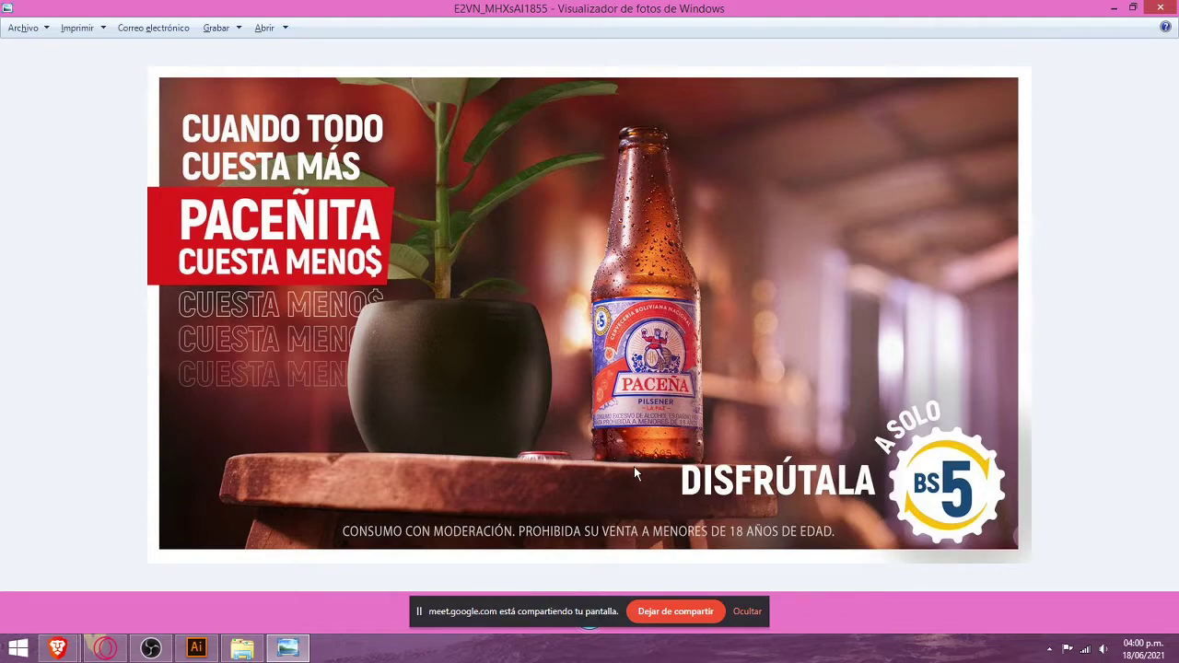
key("alt+Tab")
key("alt+Tab")
key("alt+Tab")
key("alt+Tab")
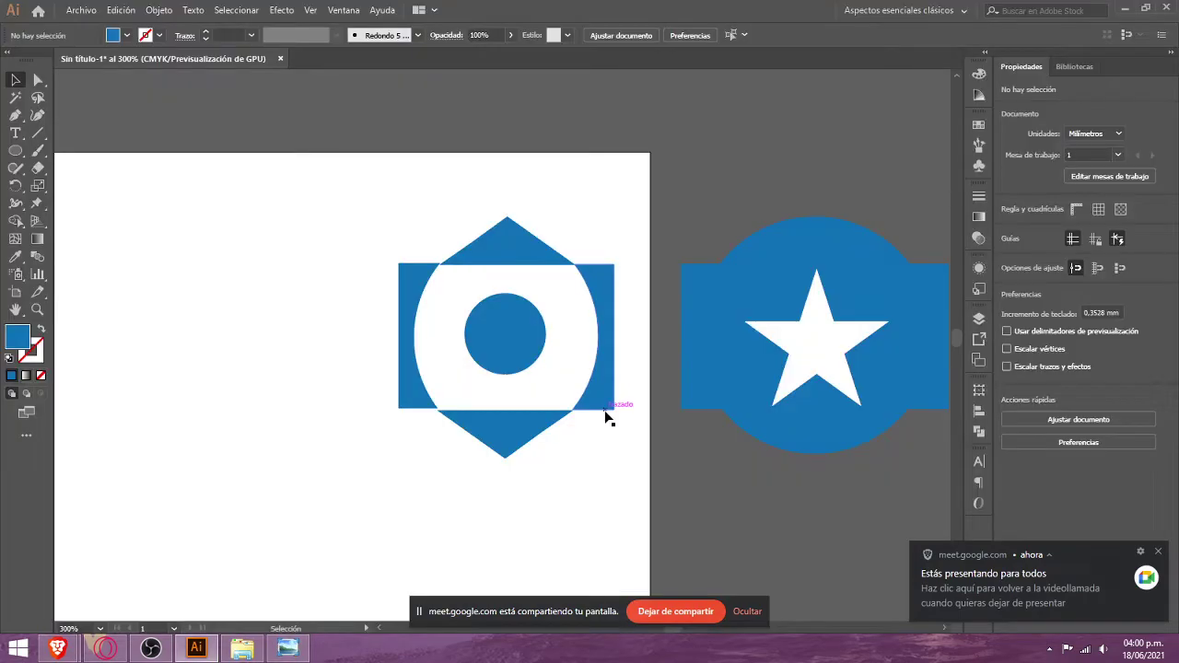
left_click_drag(495, 399, 489, 395)
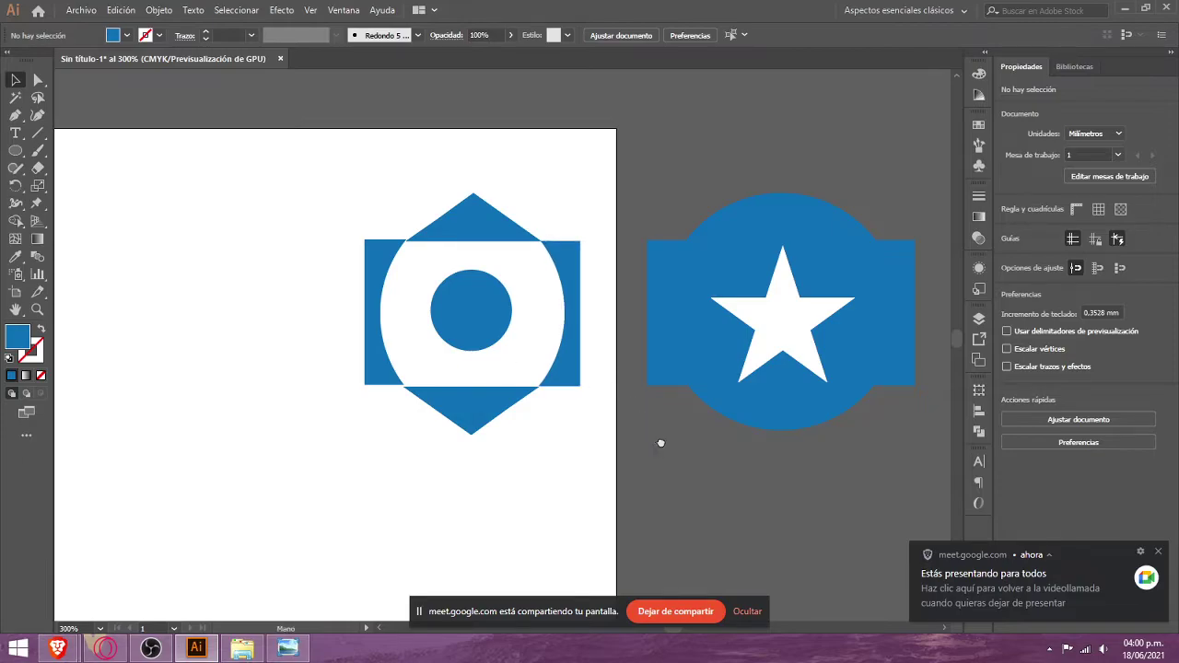
left_click_drag(731, 497, 679, 481)
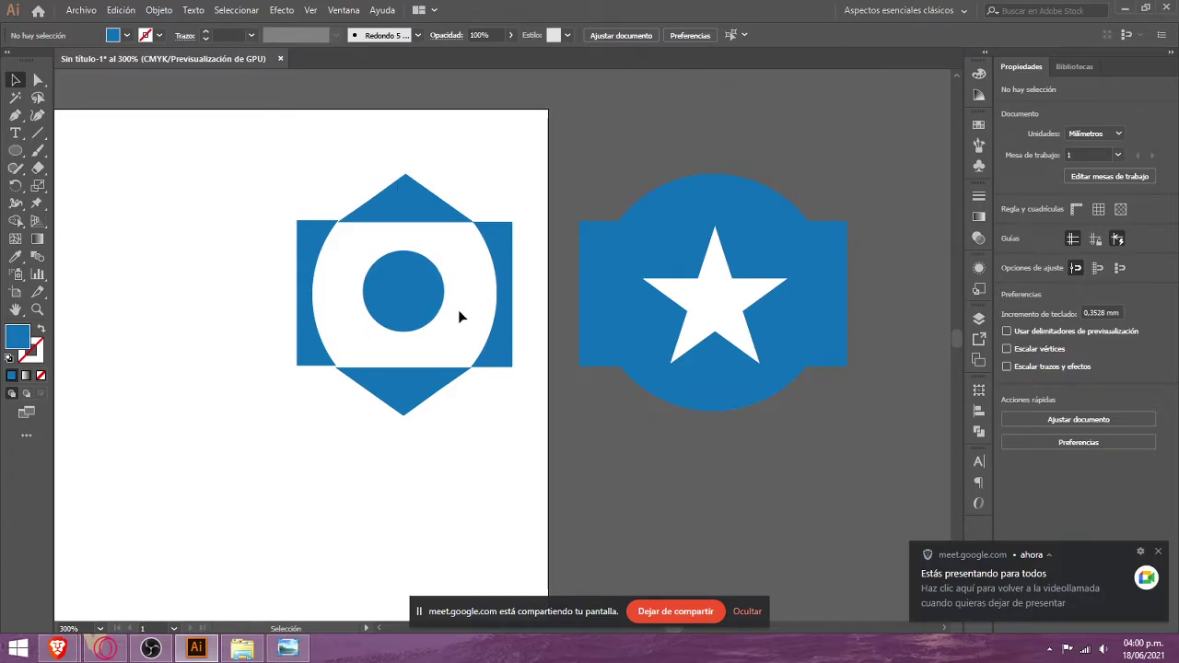
- Select the shapes of the hexagonal badge and those of the star badge in turn to examine each composition
left_click_drag(229, 152, 548, 446)
left_click(578, 492)
left_click(229, 144)
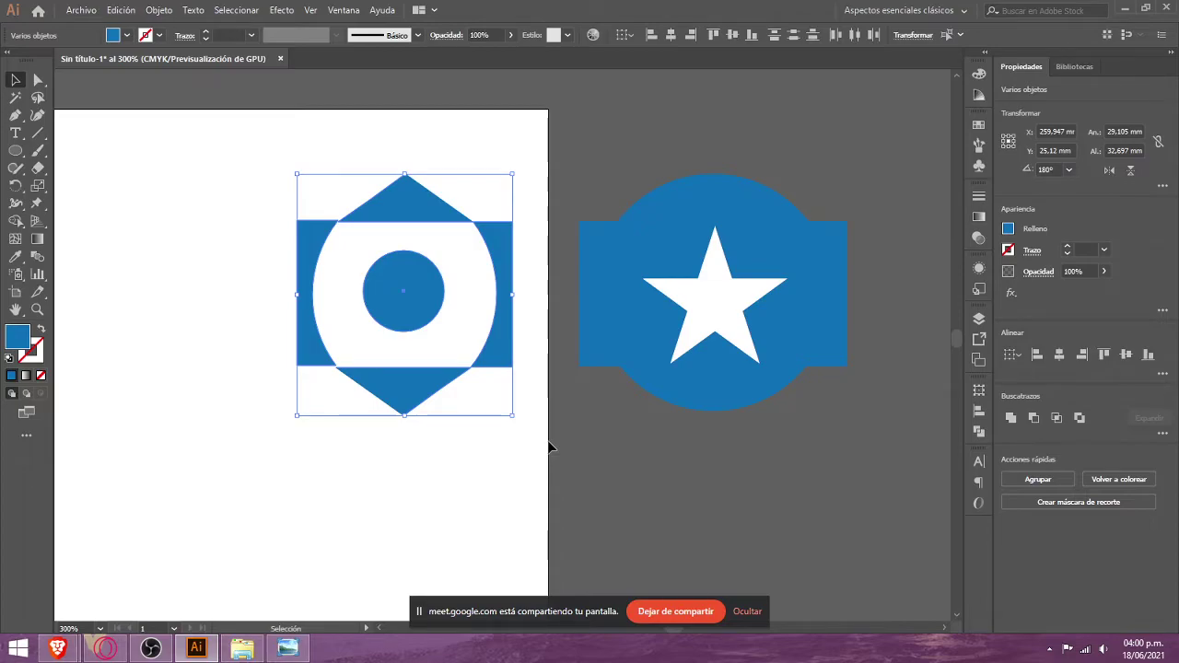
left_click(548, 446)
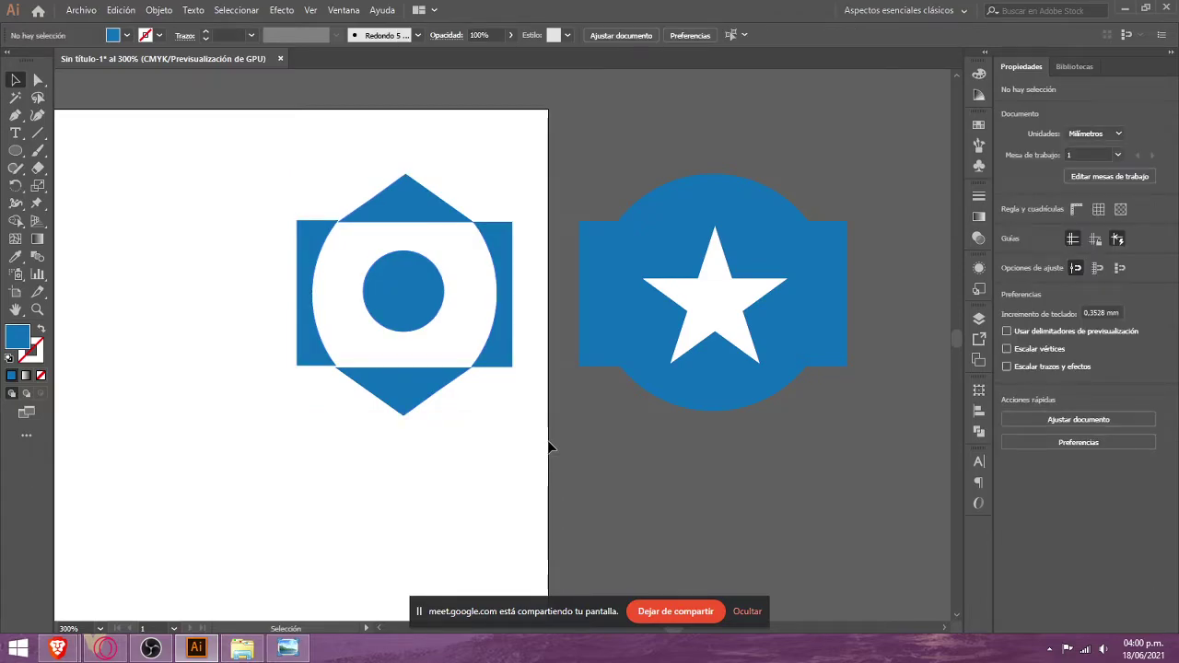
left_click_drag(558, 116, 865, 509)
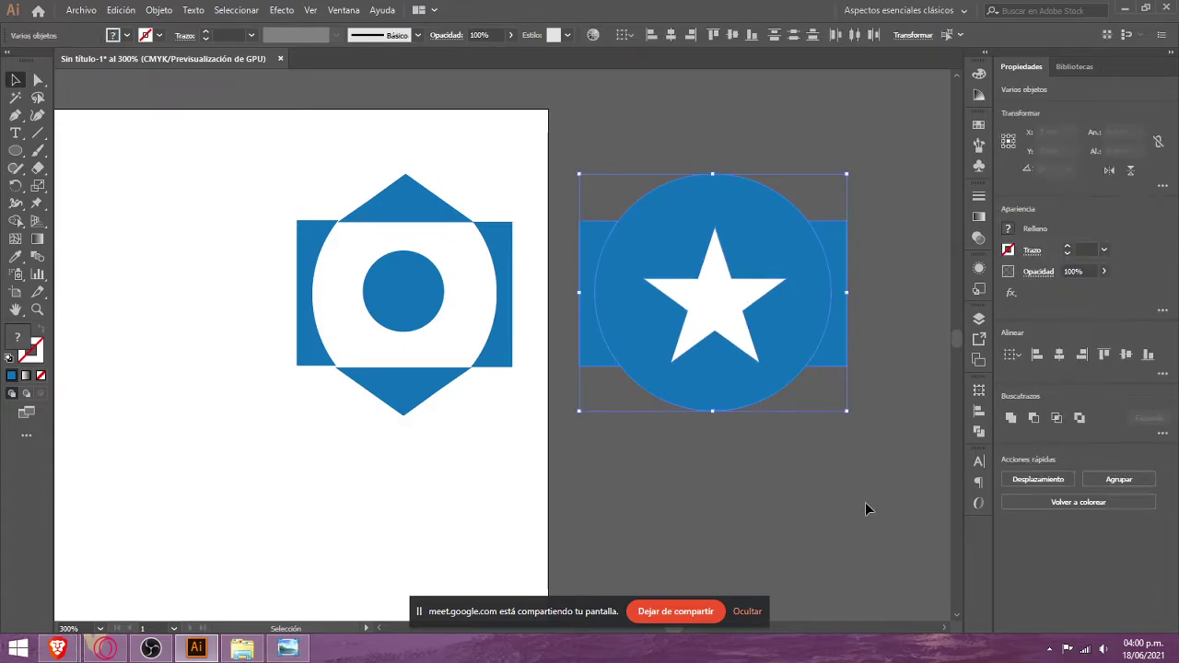
left_click(865, 502)
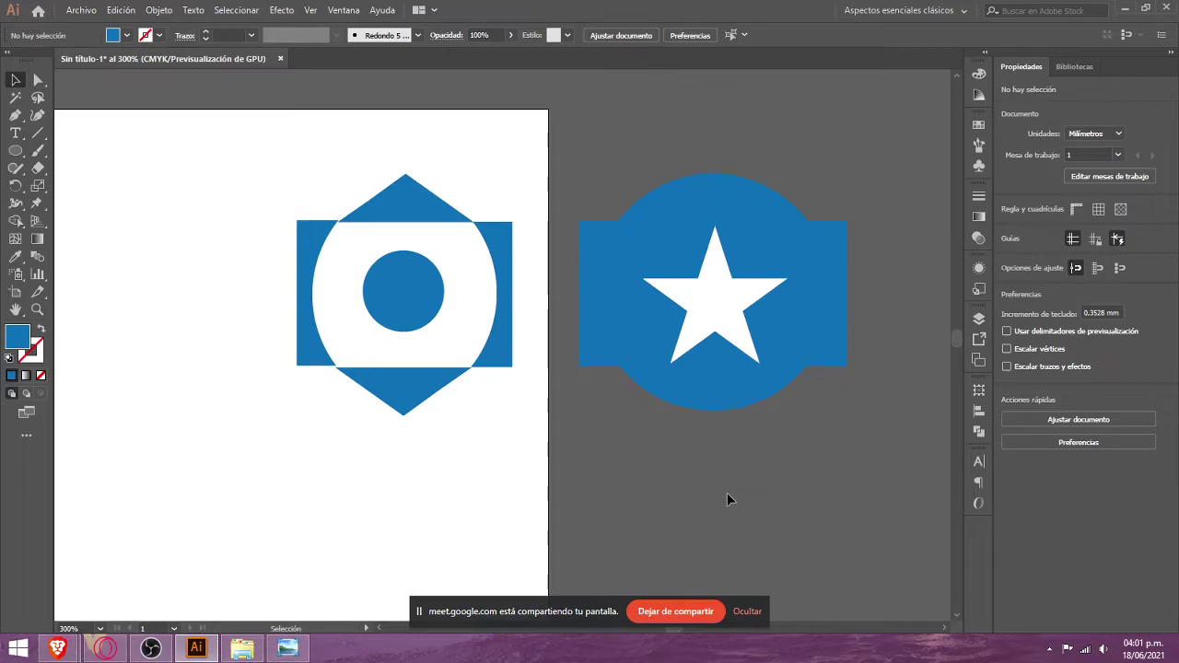
- Close the photo viewer and admit the waiting participant to the Google Meet call in Brave
key("alt+Tab")
key("alt+Tab")
right_click(288, 649)
left_click(293, 615)
key("alt+Tab")
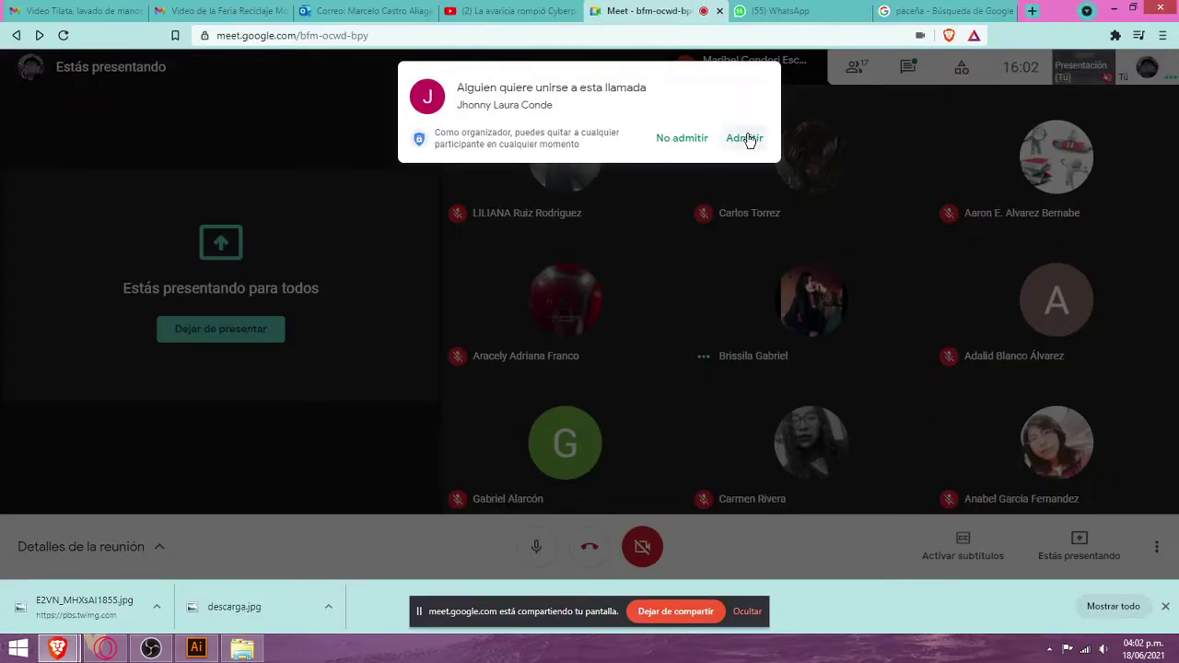
left_click(744, 137)
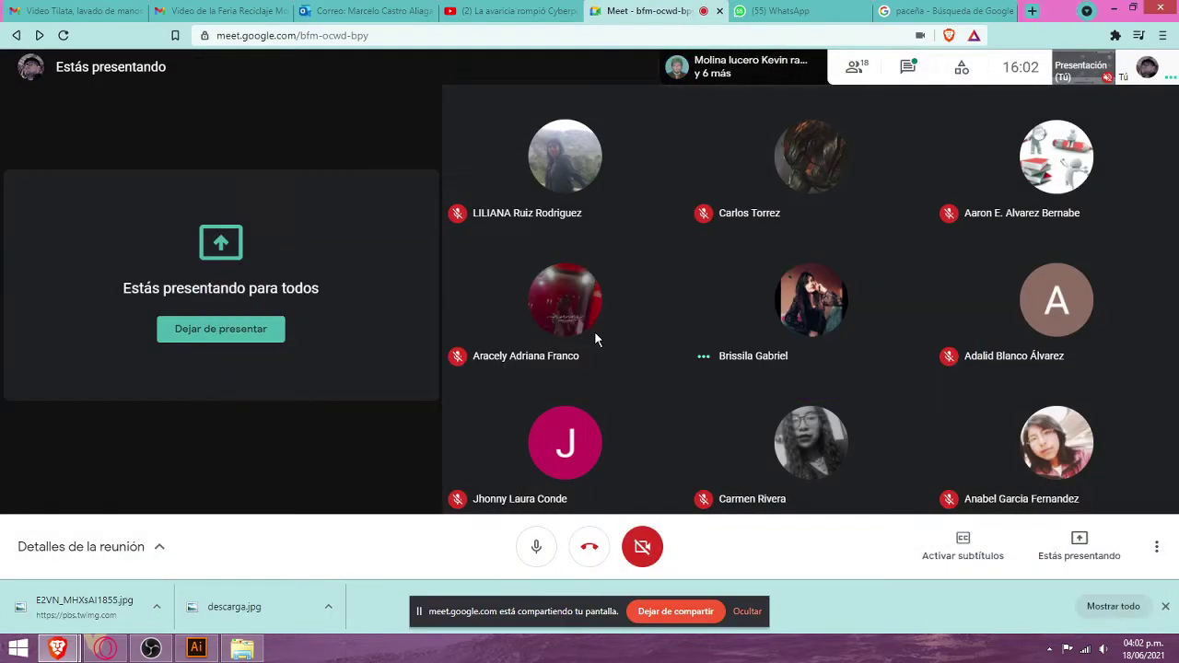
- Switch to the Google Images results in Brave and search for "loki"
key("alt+Tab")
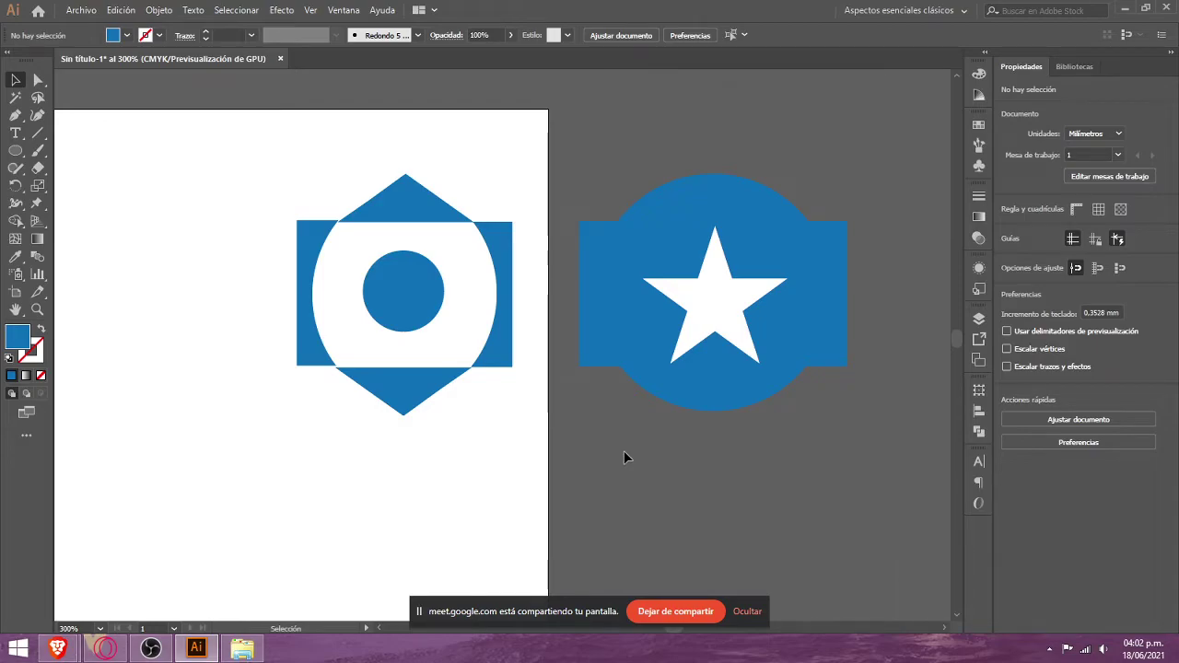
key("alt+Tab")
left_click(924, 9)
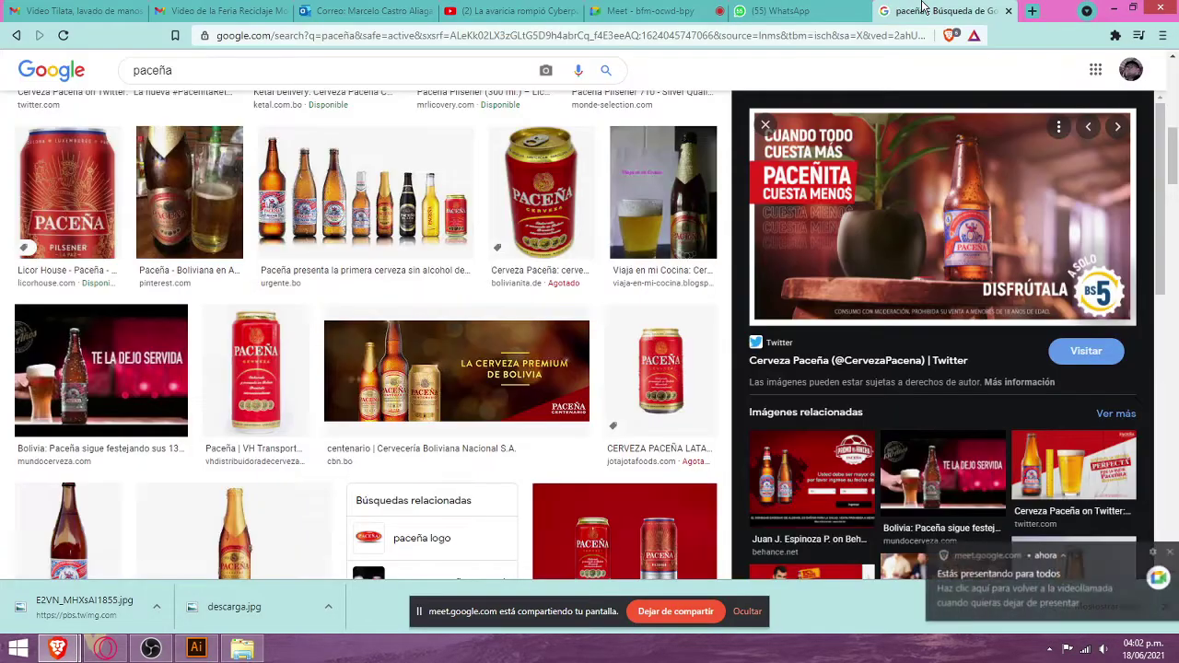
left_click_drag(175, 70, 85, 72)
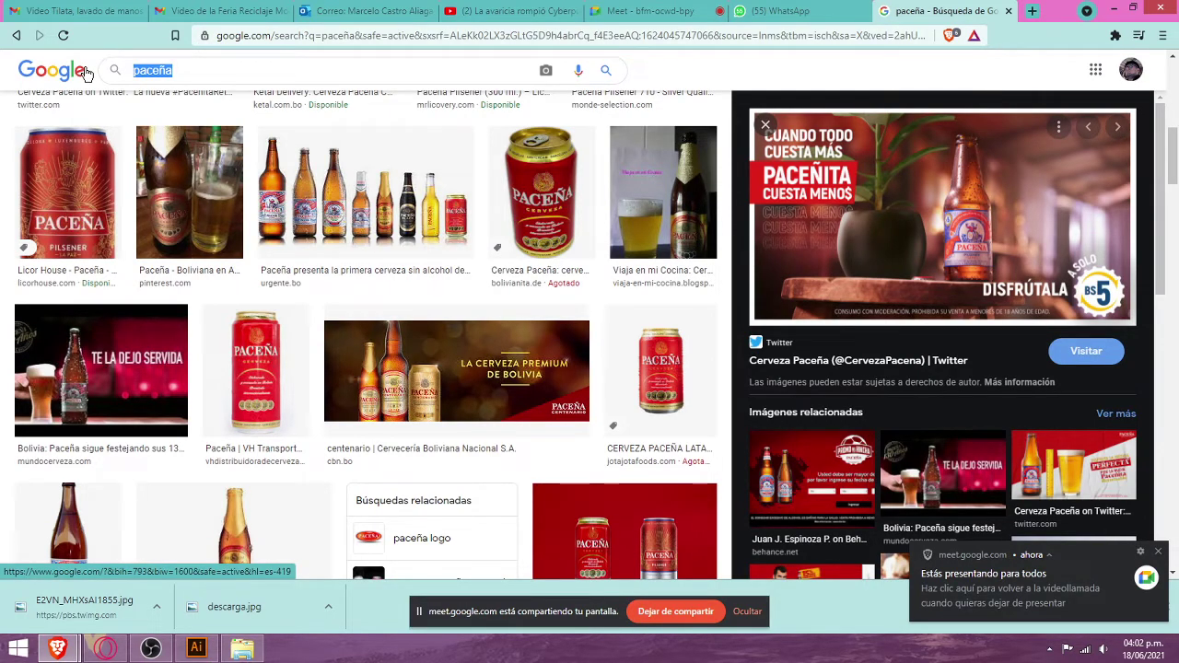
type("loki")
key("Return")
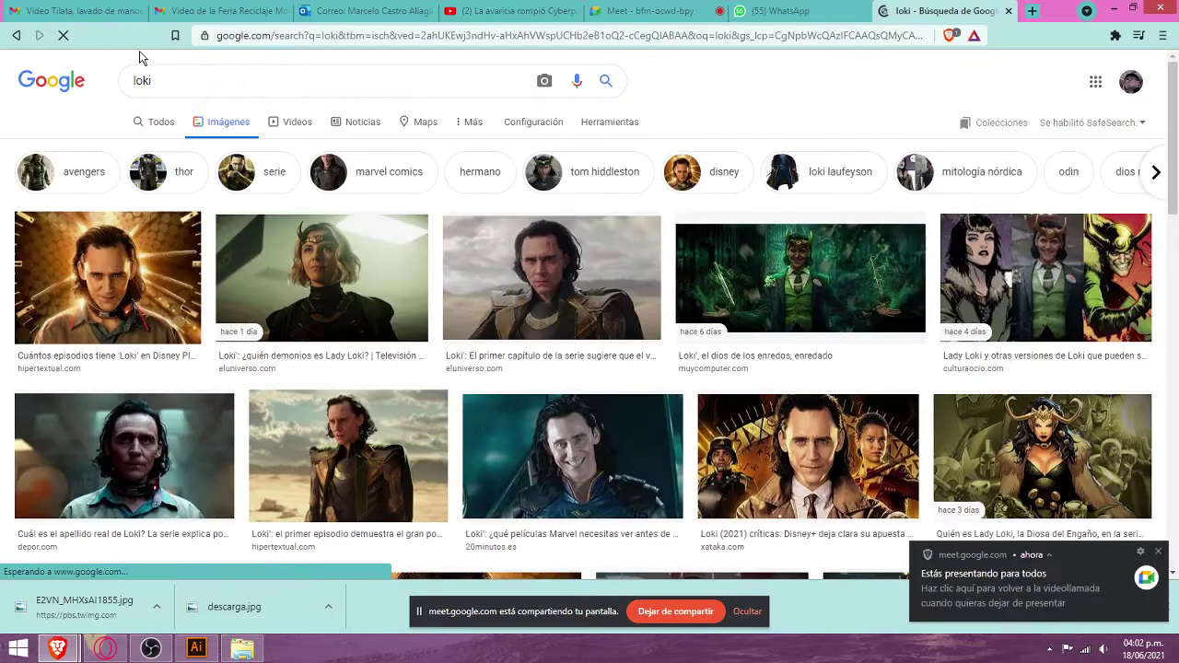
- Refine the image search to "loki poster"
left_click(210, 83)
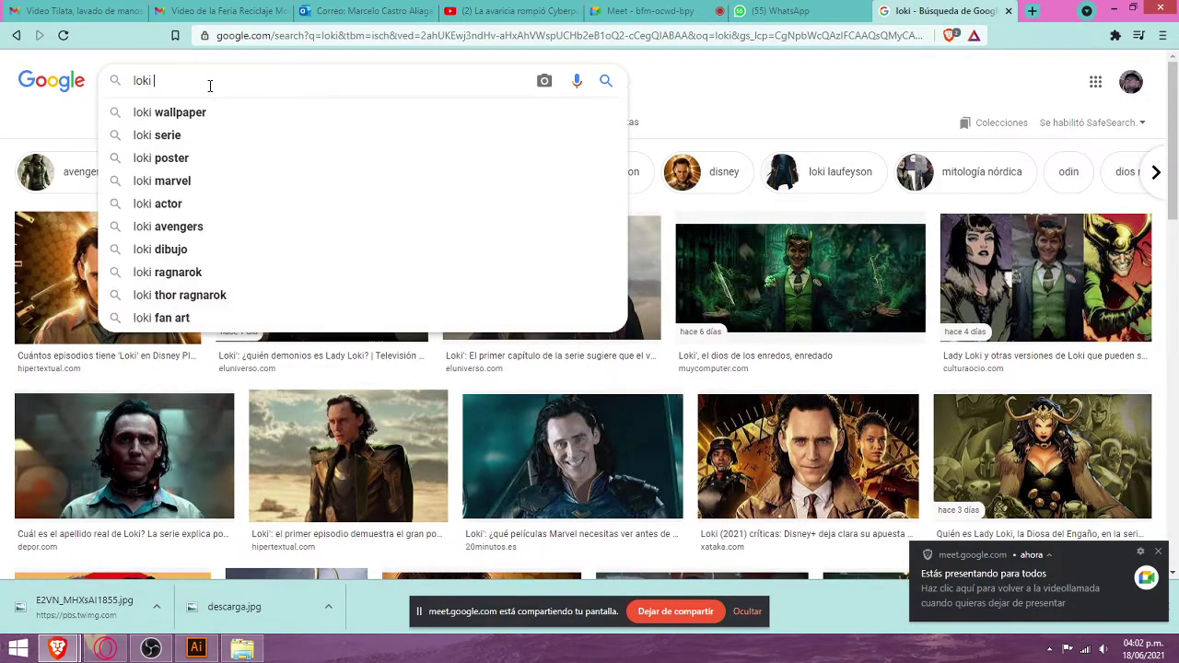
type("pos")
key("Down")
key("Return")
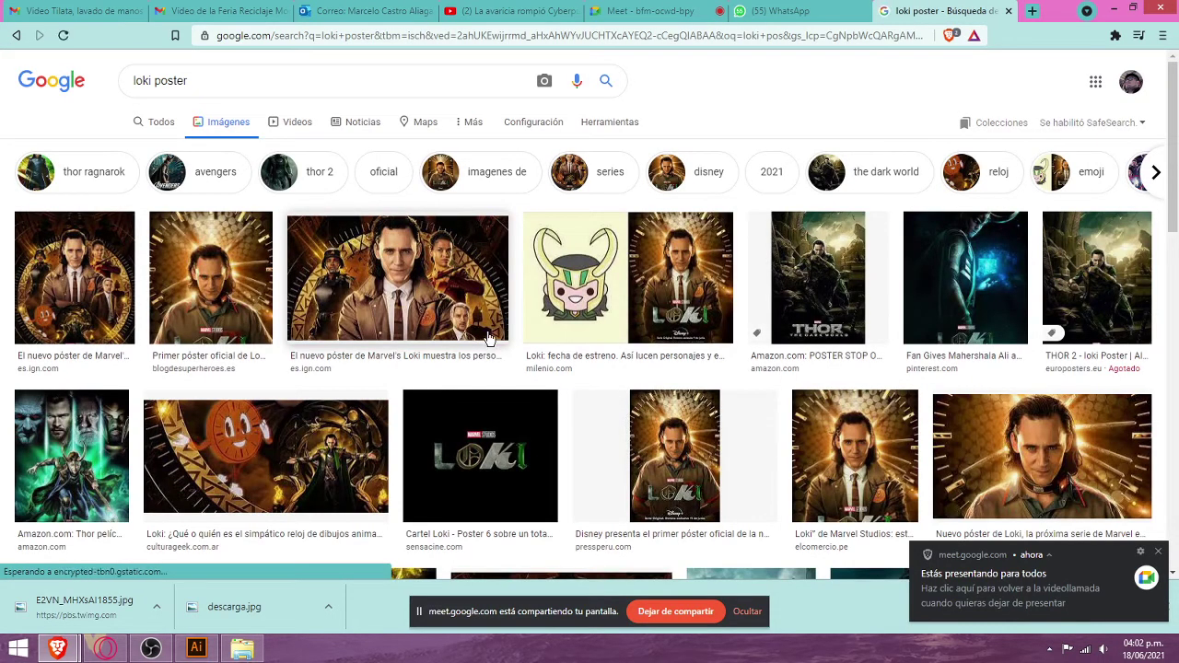
- Save the first official Disney+ Loki poster from Blog de Superhéroes as the JPEG image 103362 in the Descargas folder
right_click(680, 260)
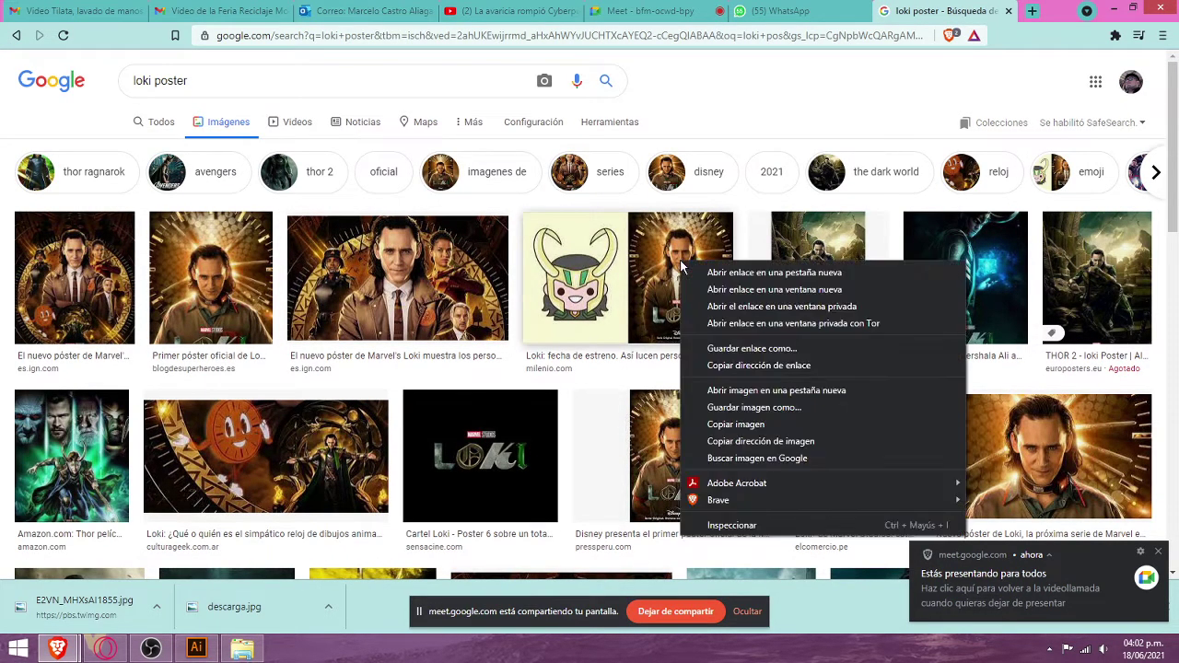
left_click(665, 228)
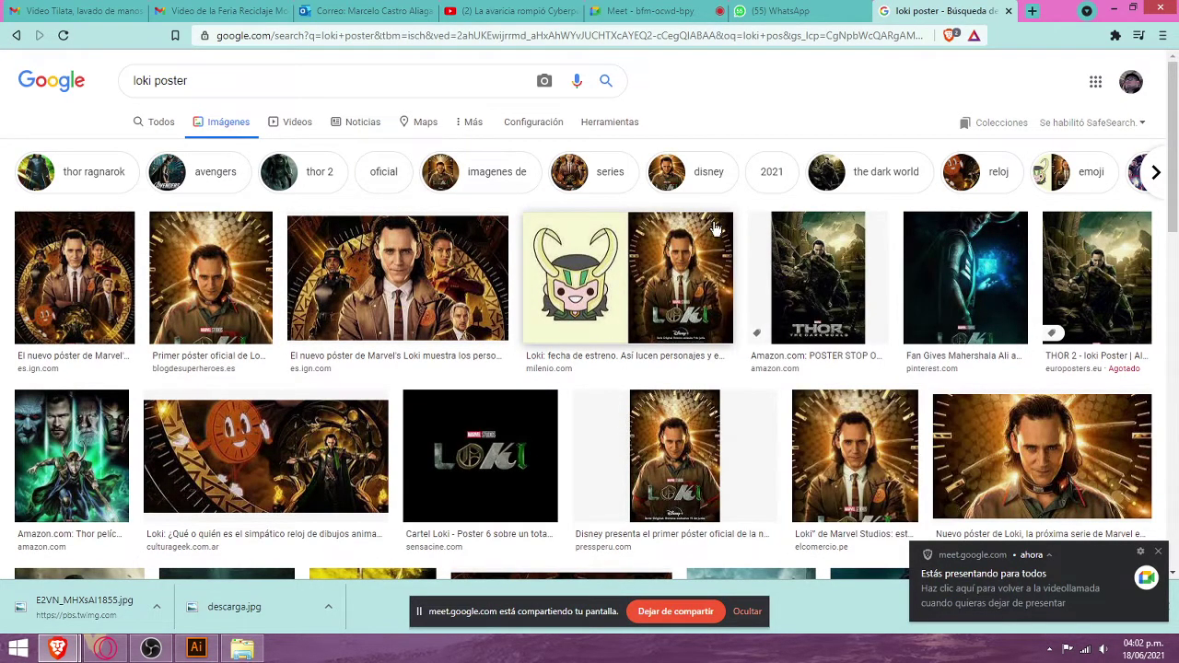
left_click(916, 315)
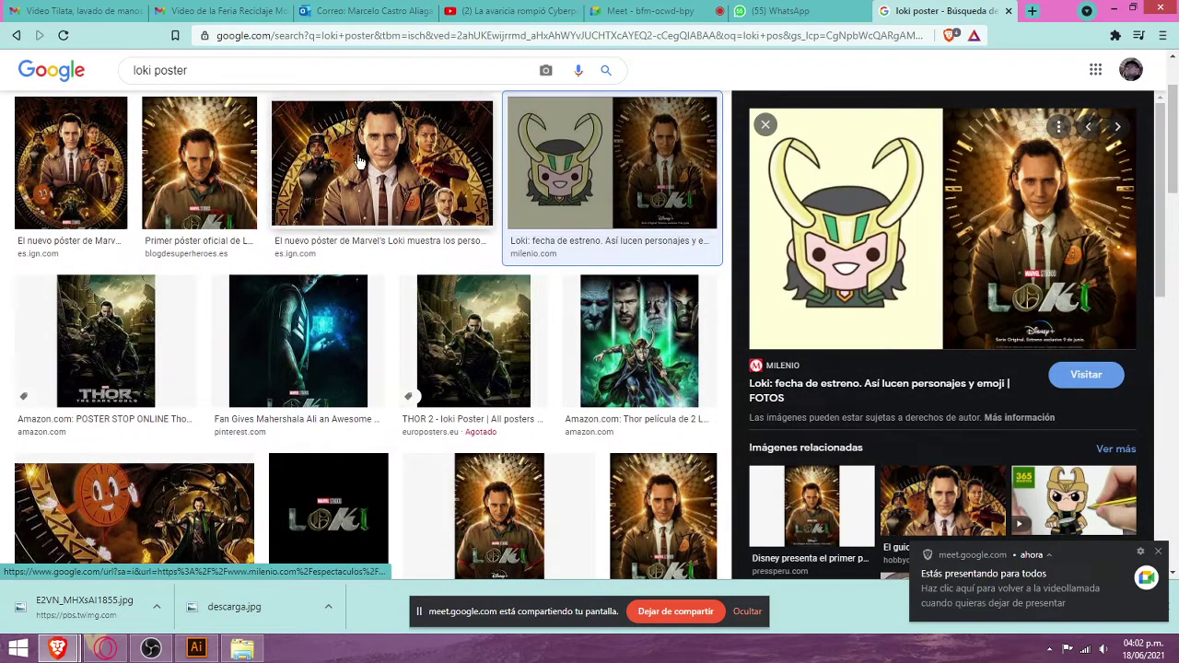
left_click(212, 191)
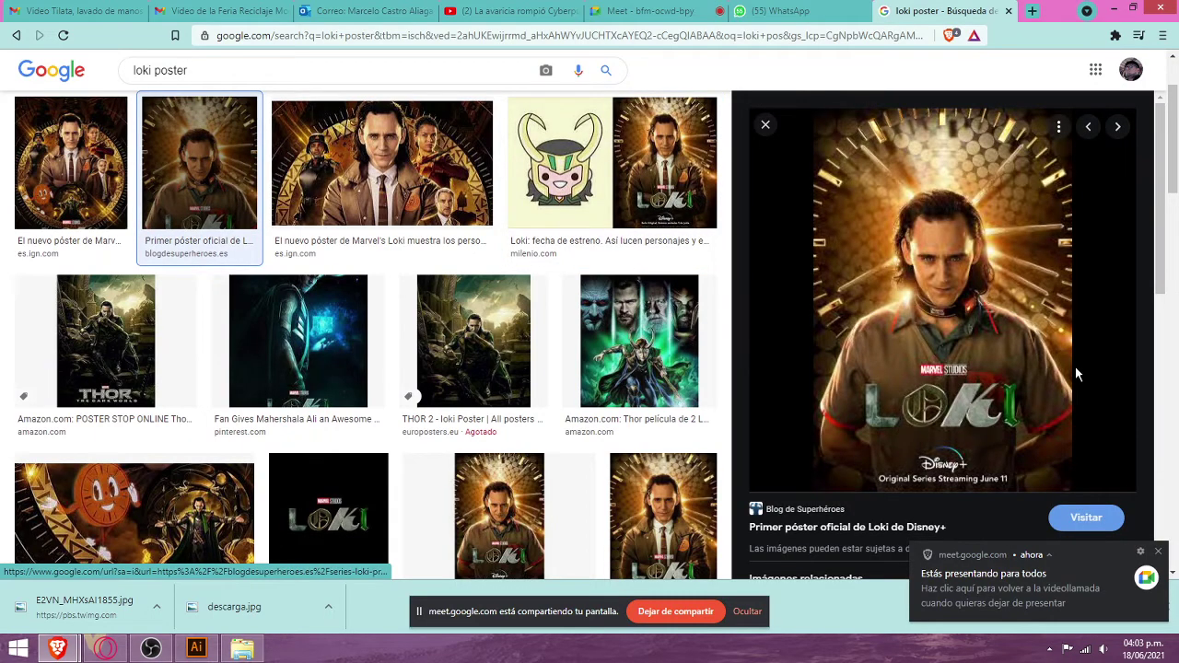
right_click(976, 300)
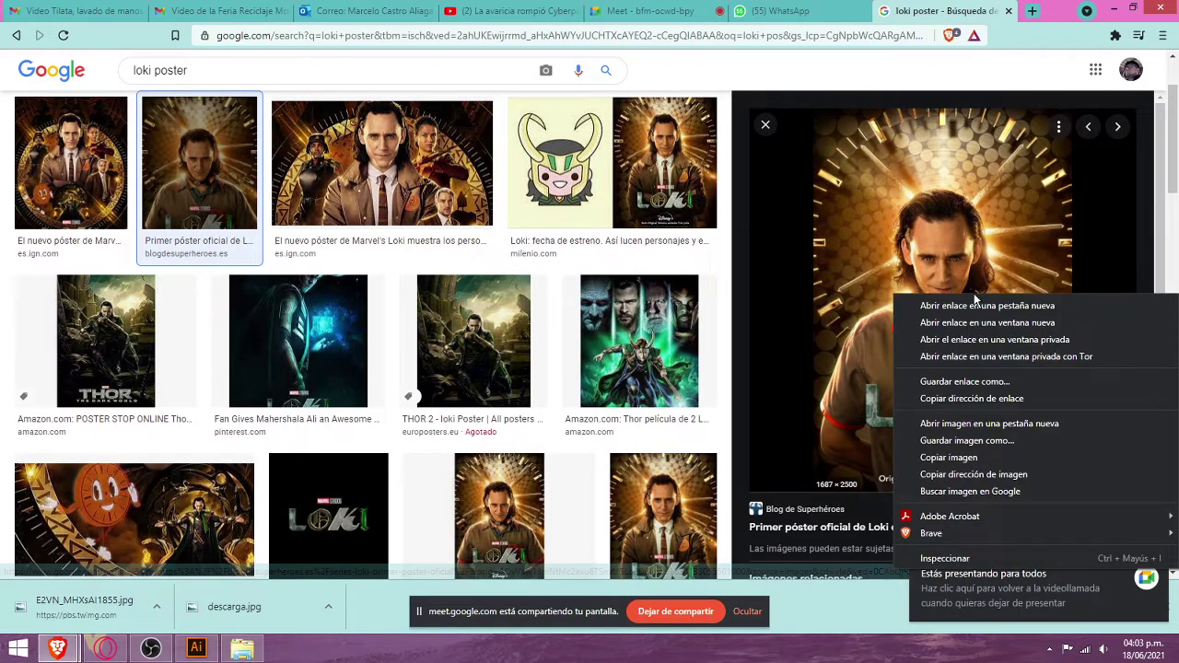
left_click(990, 439)
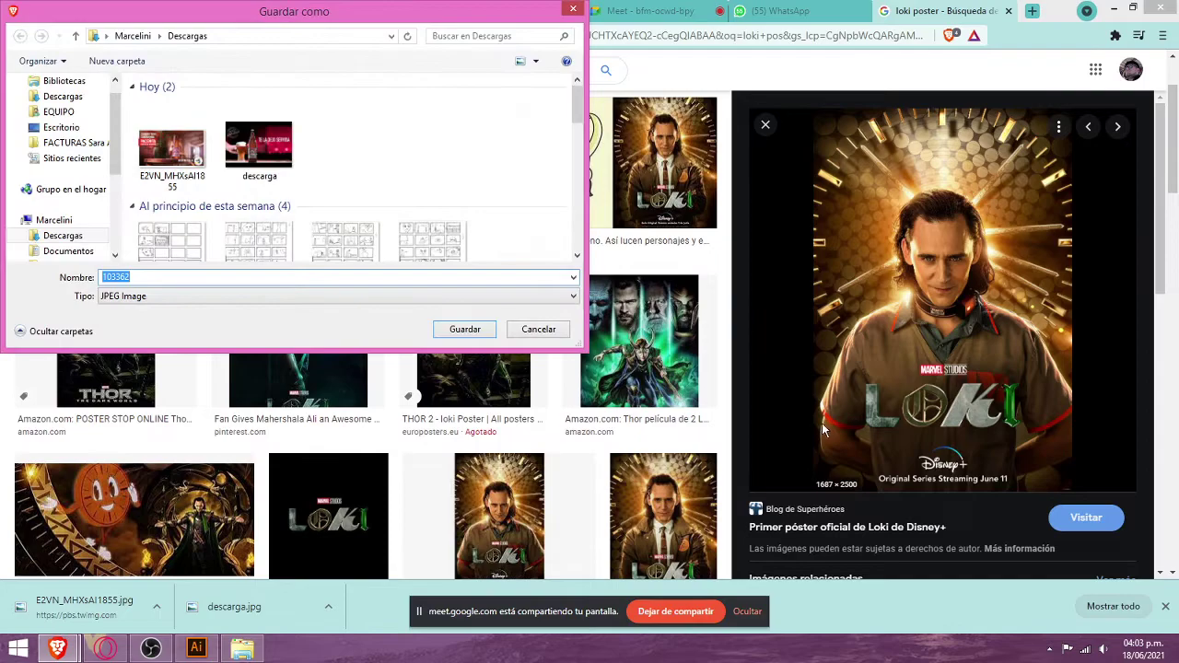
left_click(464, 330)
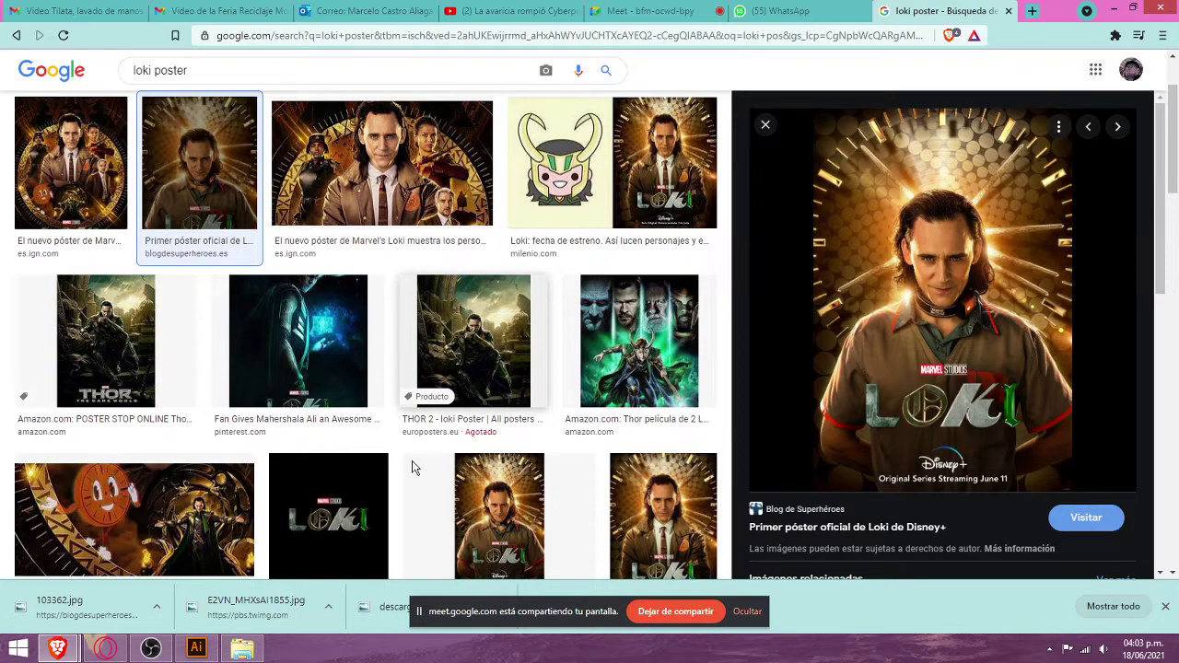
- Refresh the Descargas folder in File Explorer and open the 103362 poster in the Windows photo viewer
left_click(242, 649)
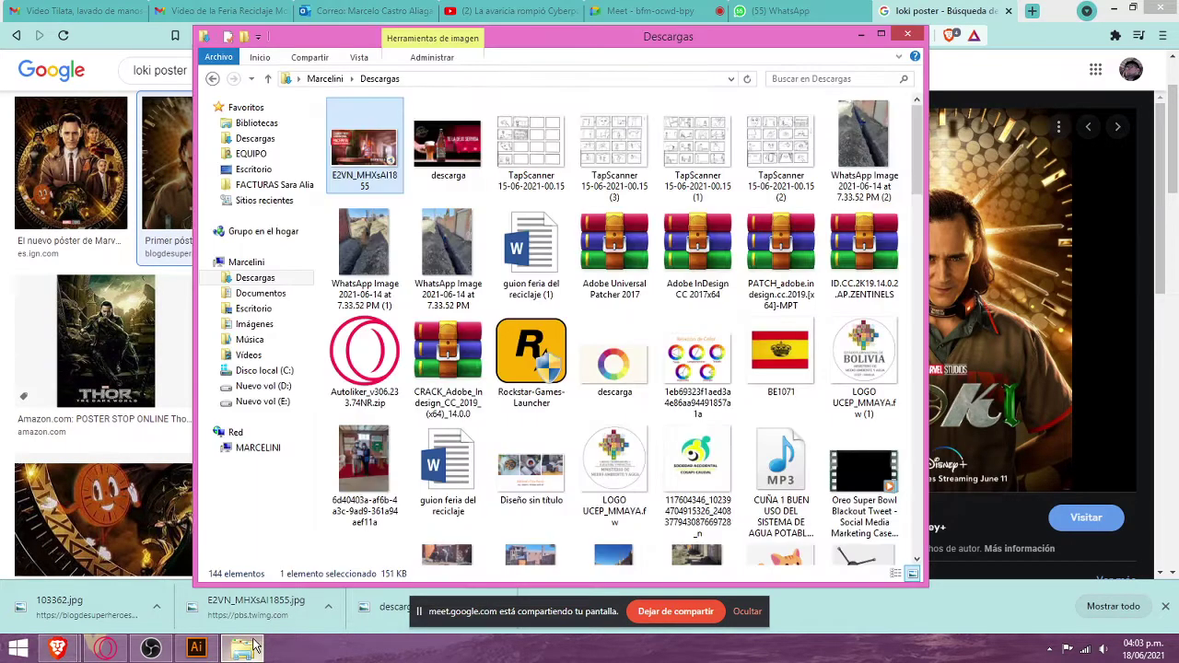
right_click(415, 202)
left_click(458, 280)
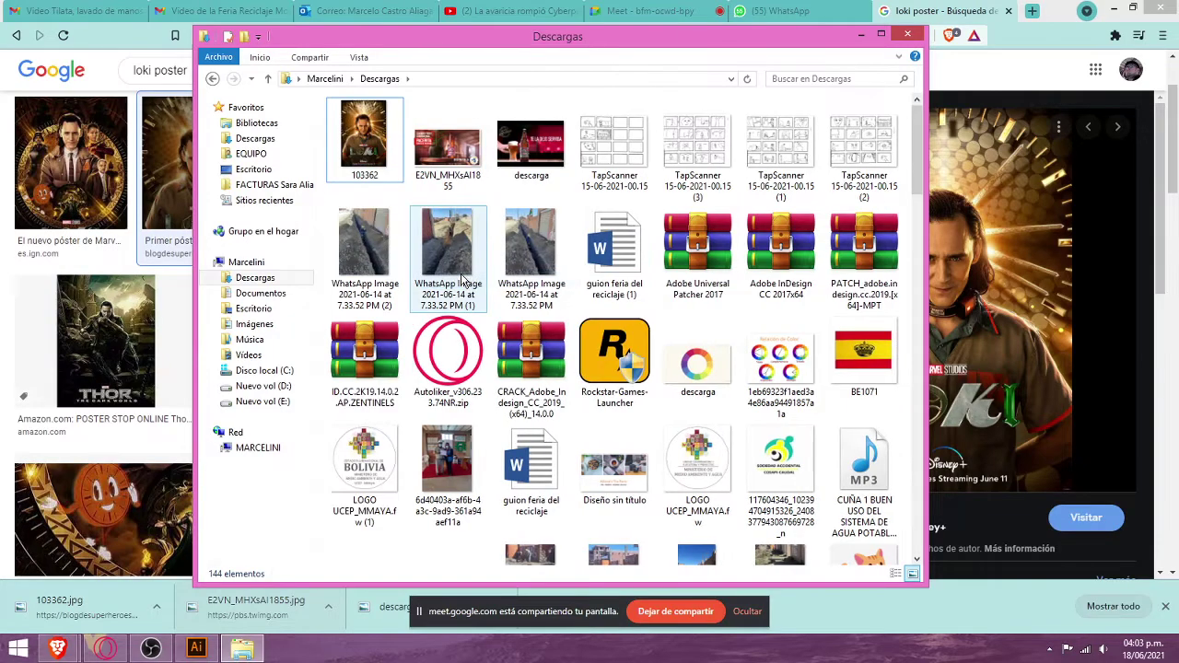
double_click(394, 165)
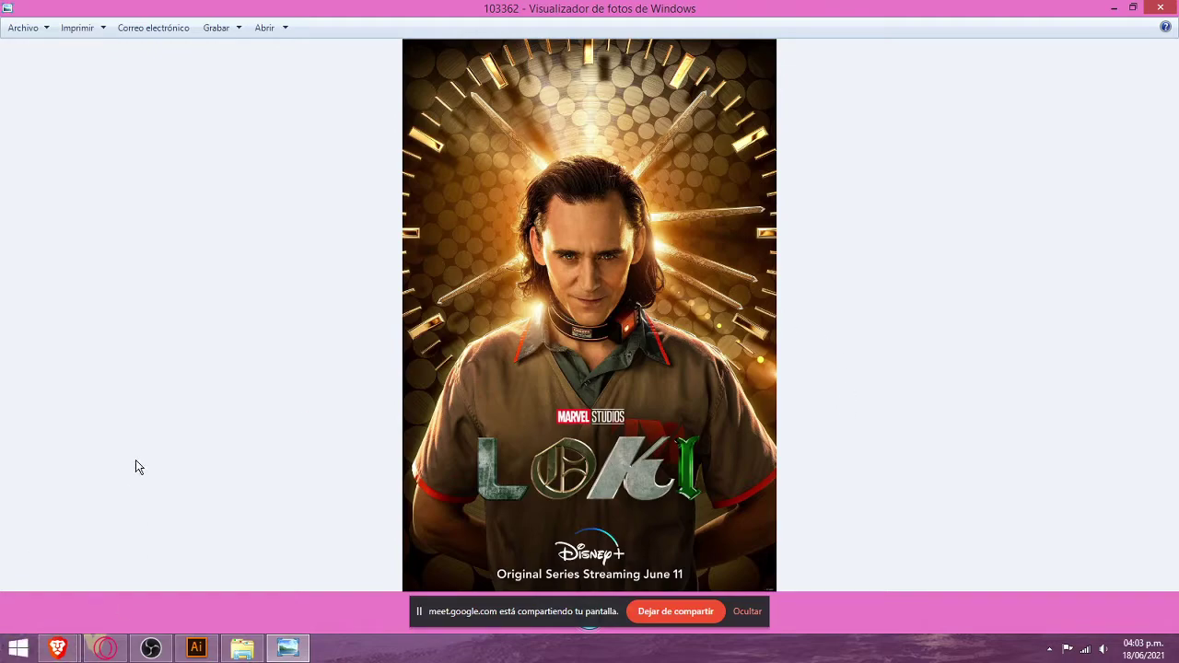
- Close the Opera browser and confirm quitting with its open tabs
right_click(102, 649)
left_click(70, 609)
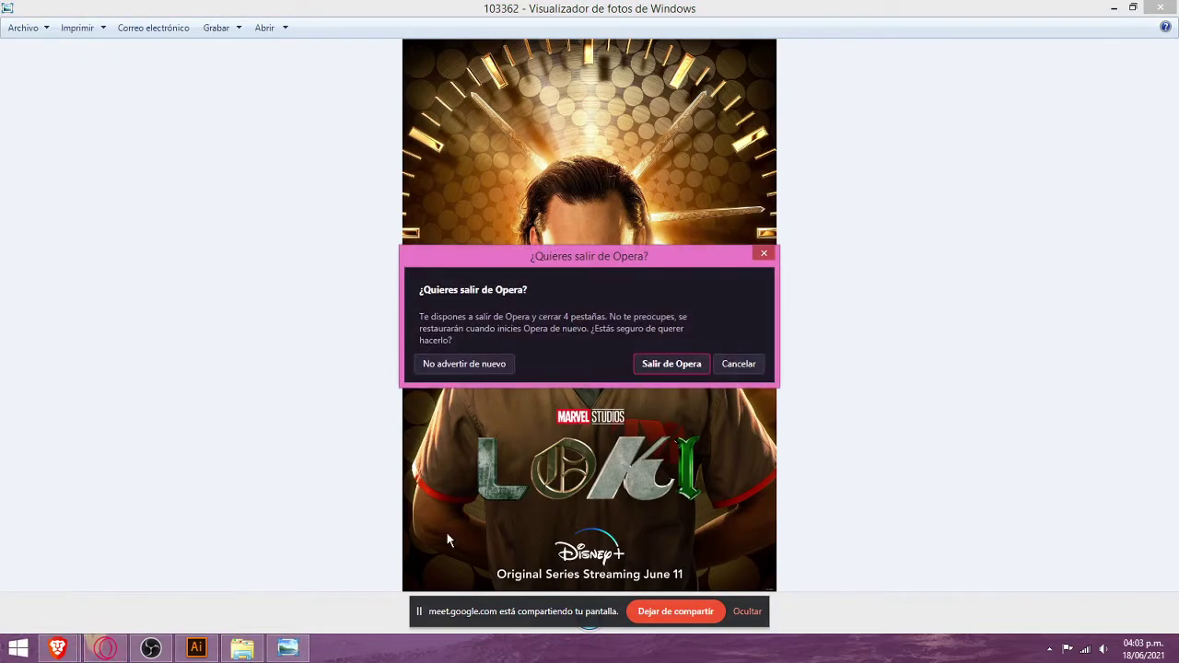
left_click(682, 370)
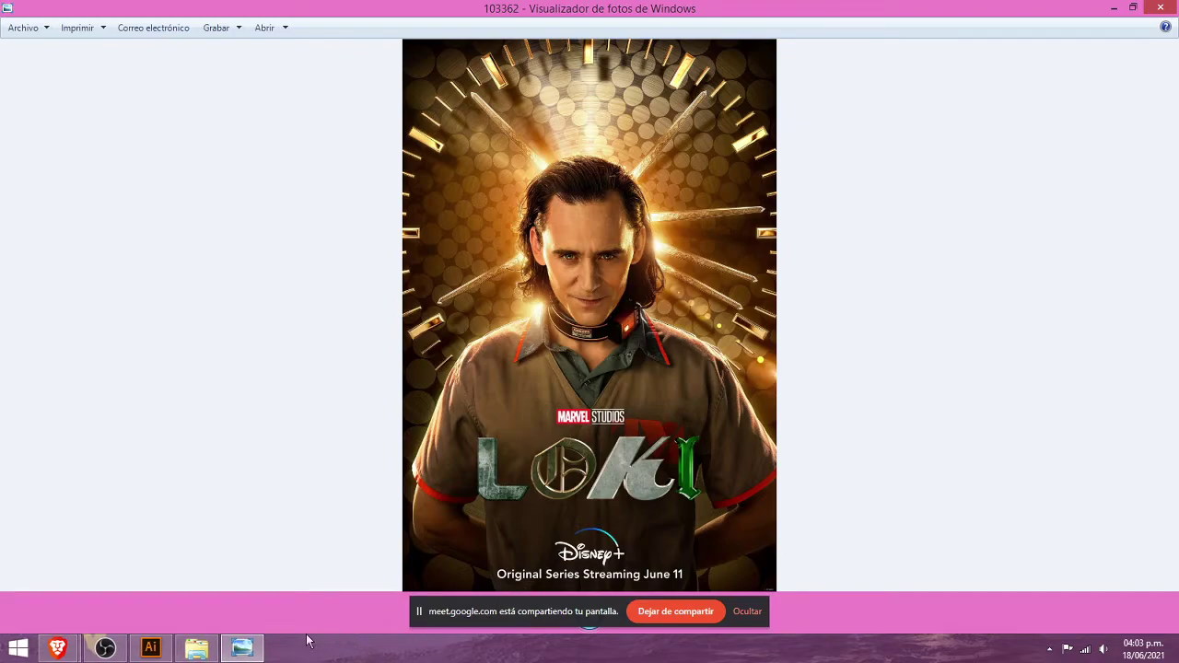
- Return to the Google Meet call in Brave, check the audio levels in the system volume mixer, and close the mixer
mouse_move(65, 656)
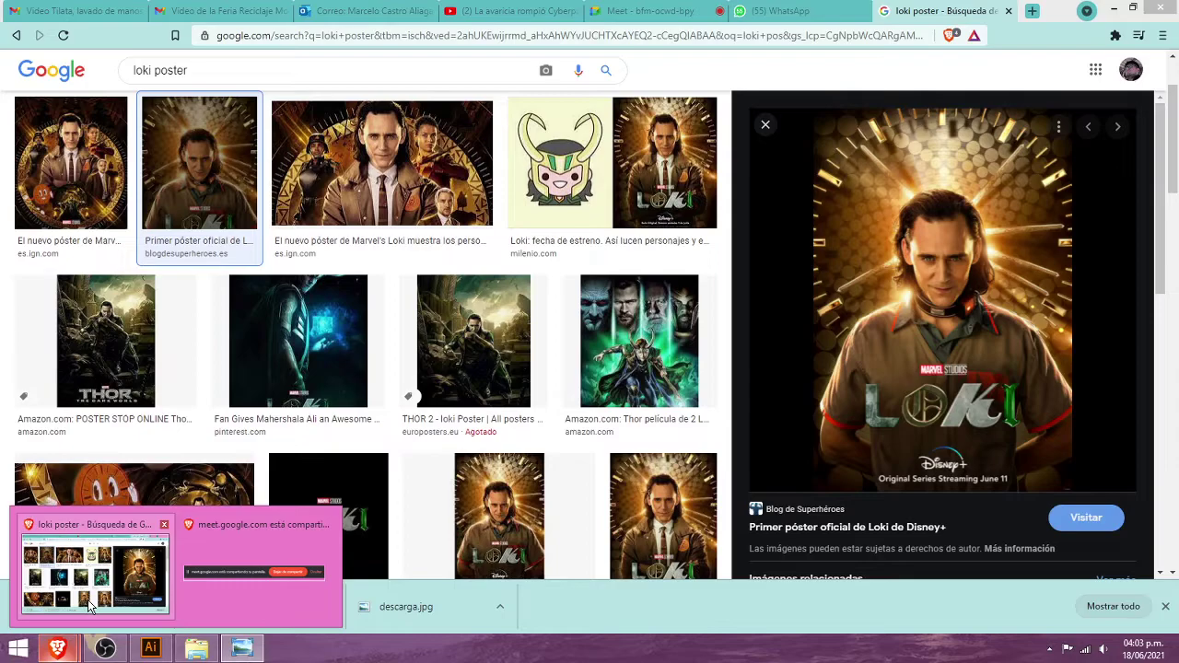
left_click(95, 573)
left_click(645, 10)
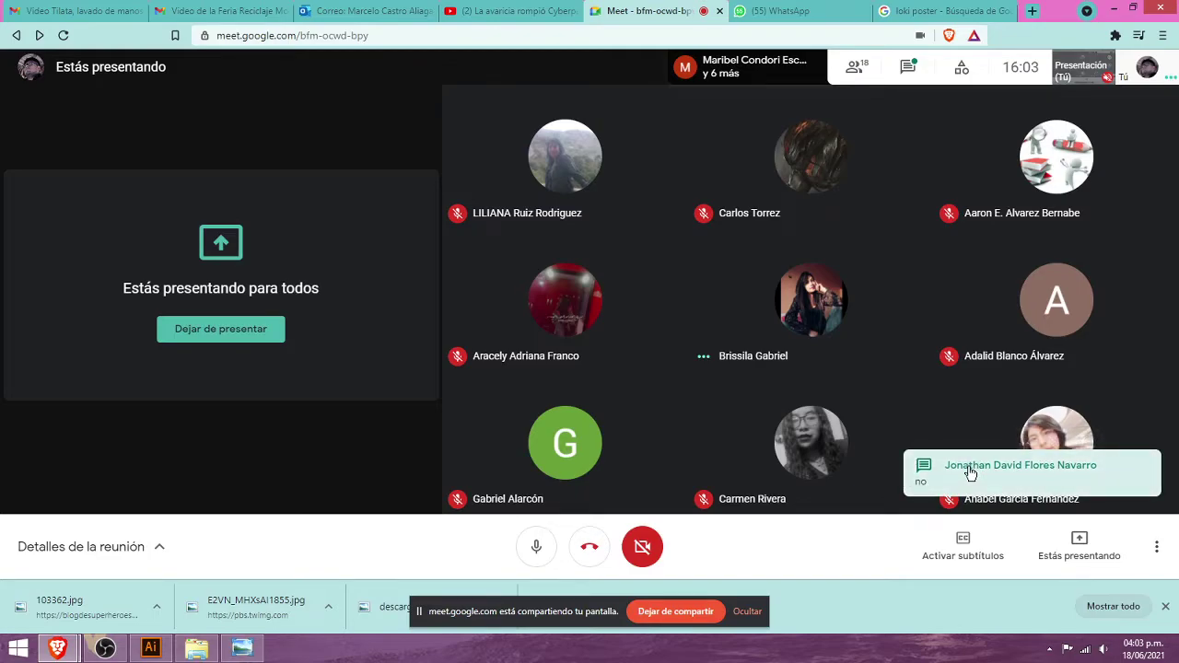
right_click(1098, 649)
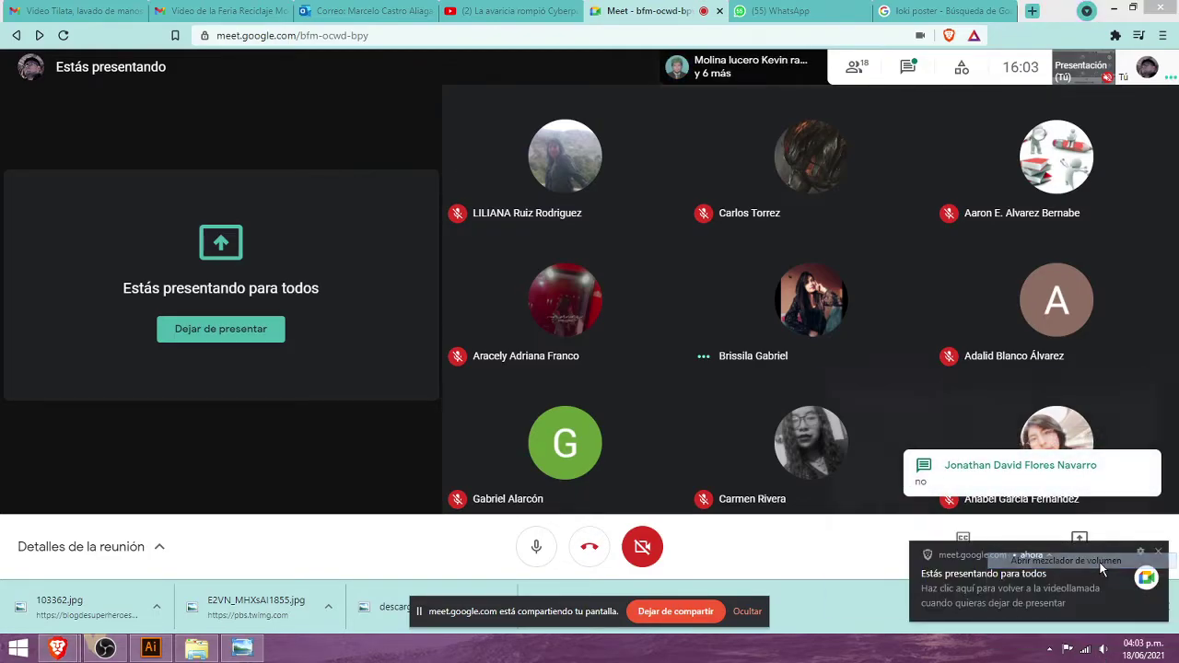
left_click(1100, 564)
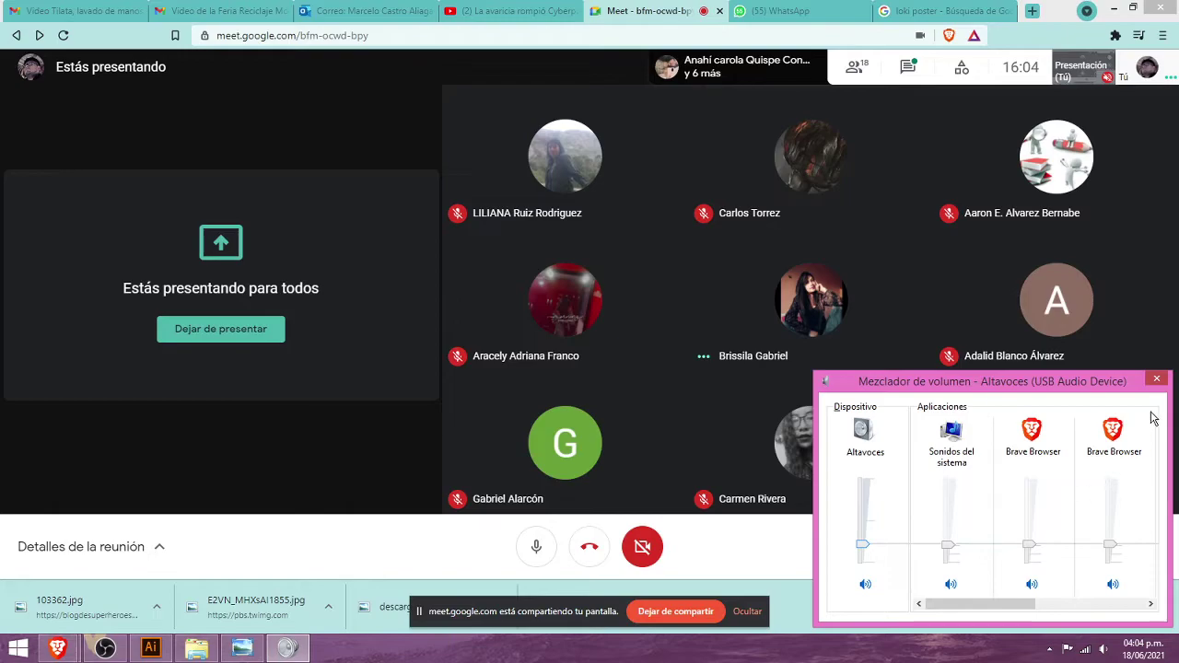
left_click(1157, 378)
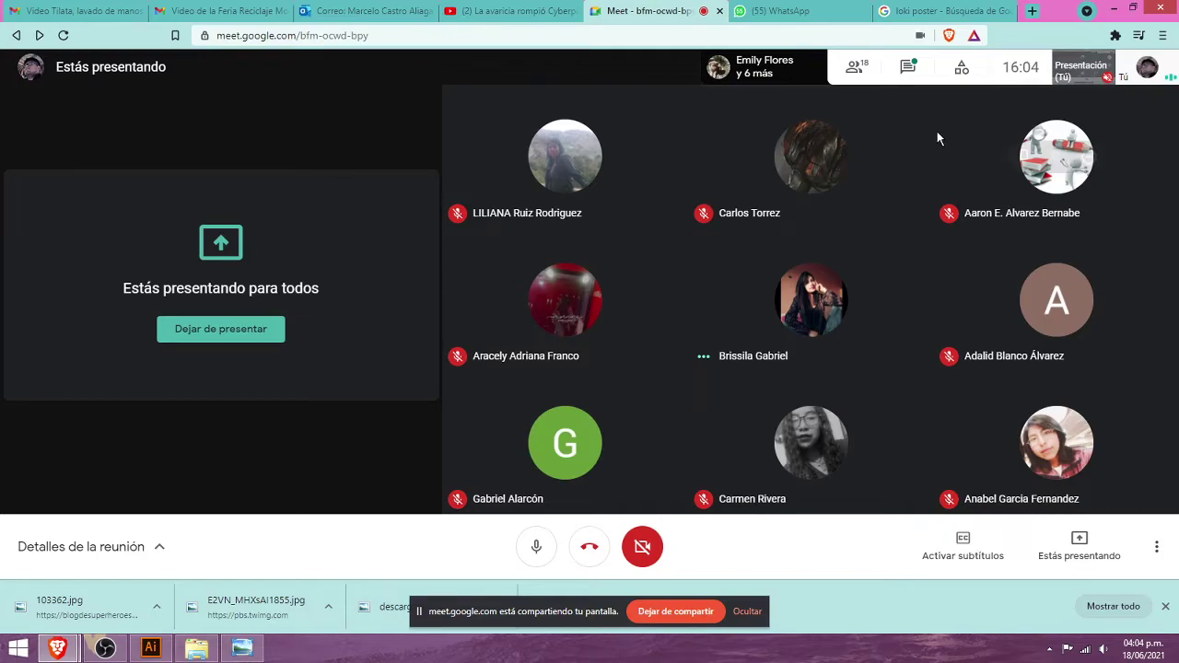
- Read the participants' messages in the meeting chat and return to the Loki poster in the photo viewer
left_click(909, 77)
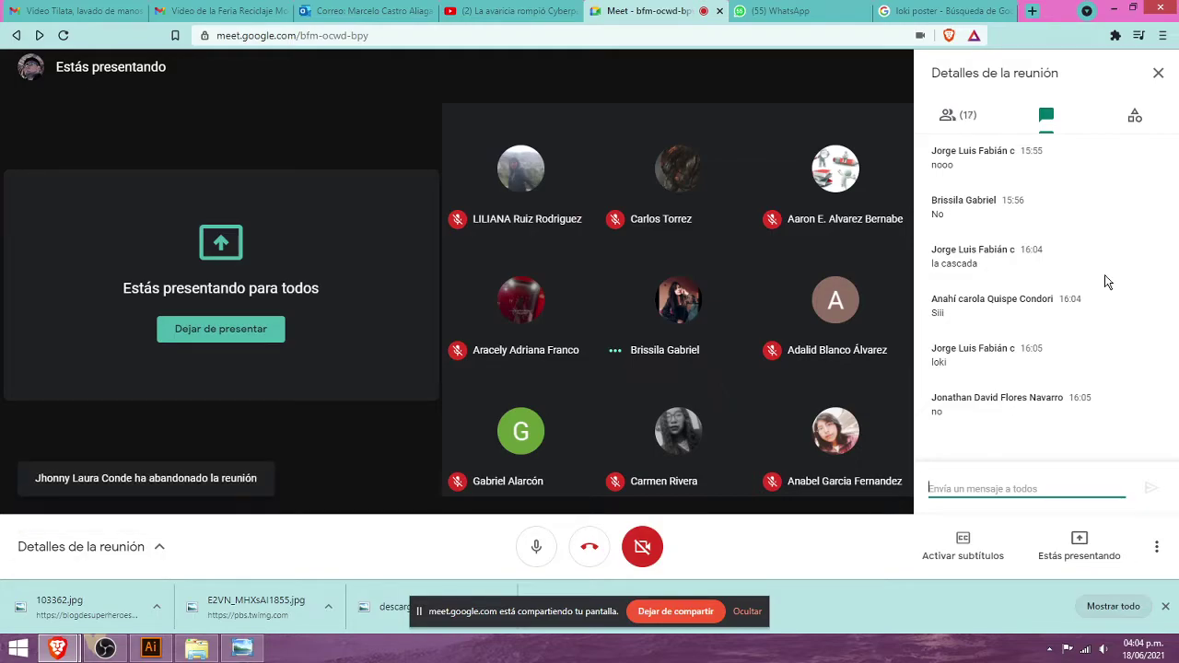
left_click(252, 651)
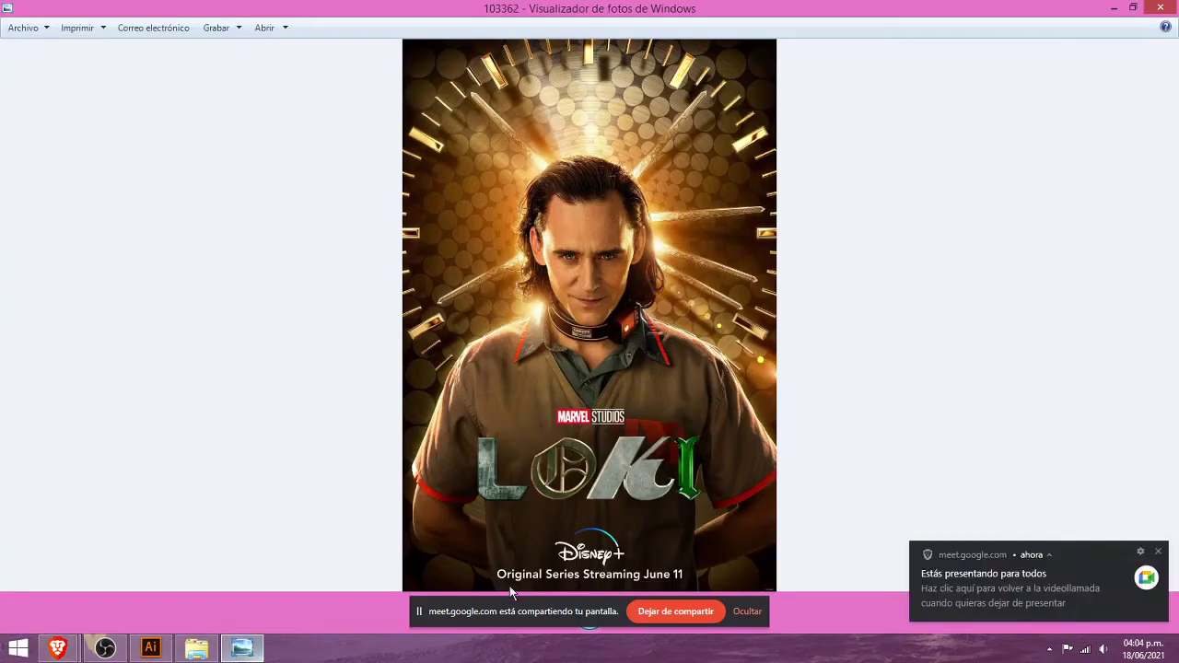
left_click(1158, 552)
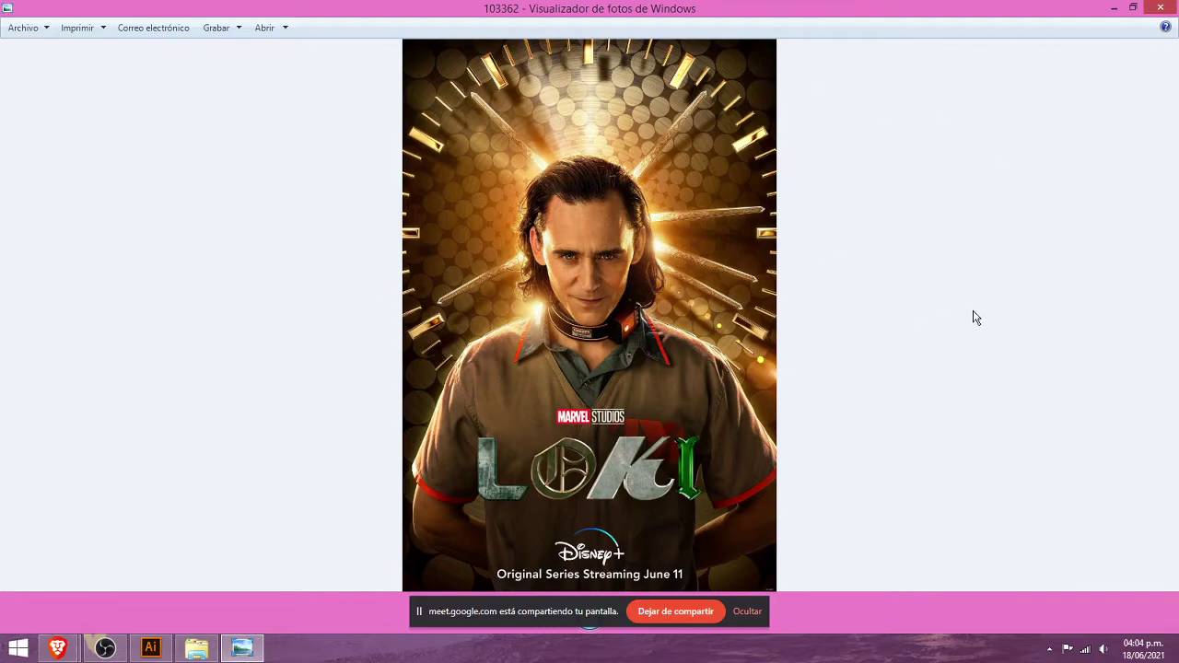
key("alt+Tab")
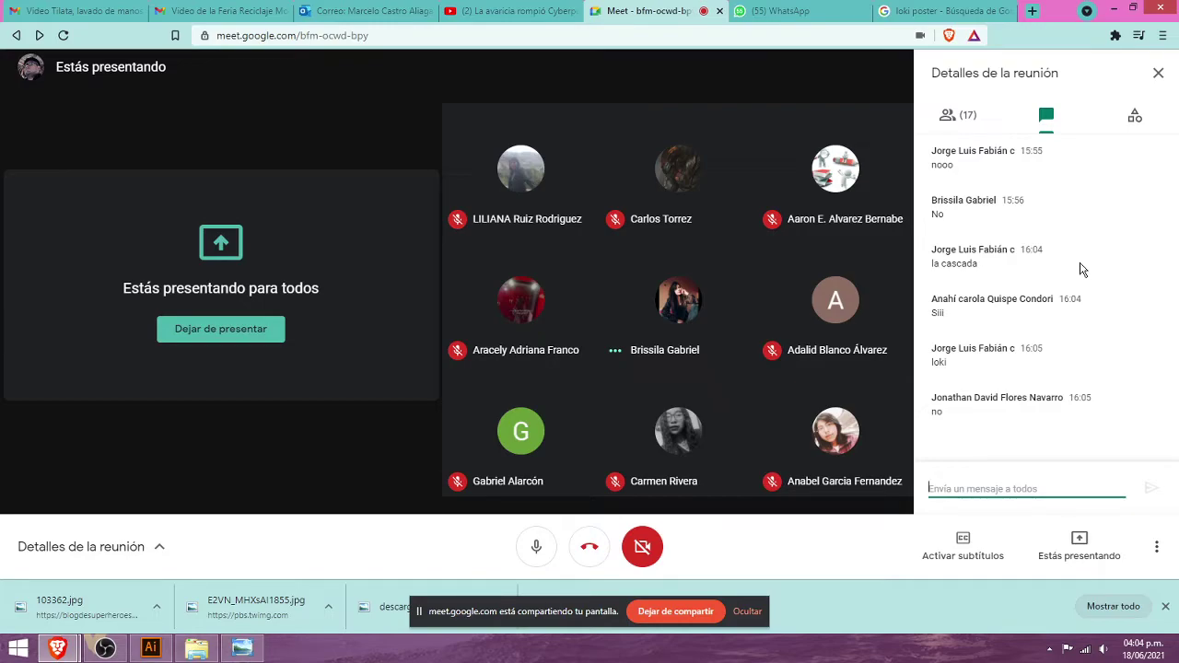
key("alt+Tab")
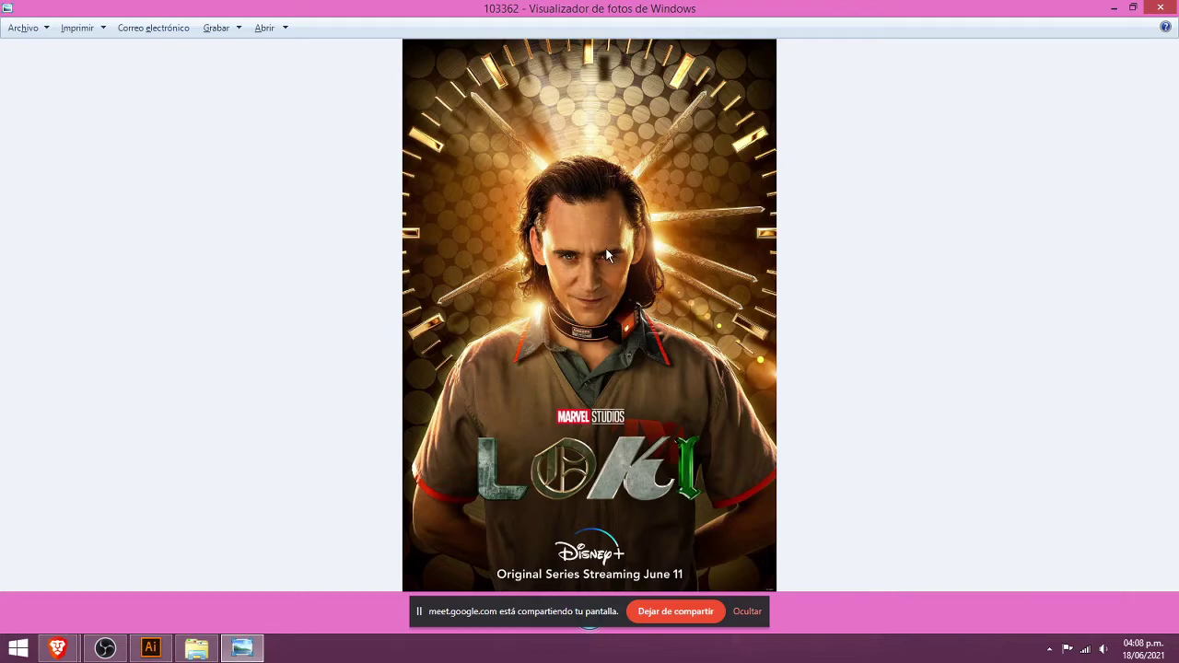
- Examine the Loki poster up close, from the character's face to the clock dial behind the head, and return to the full view
scroll(740, 342, "up", 3)
scroll(727, 295, "down", 1)
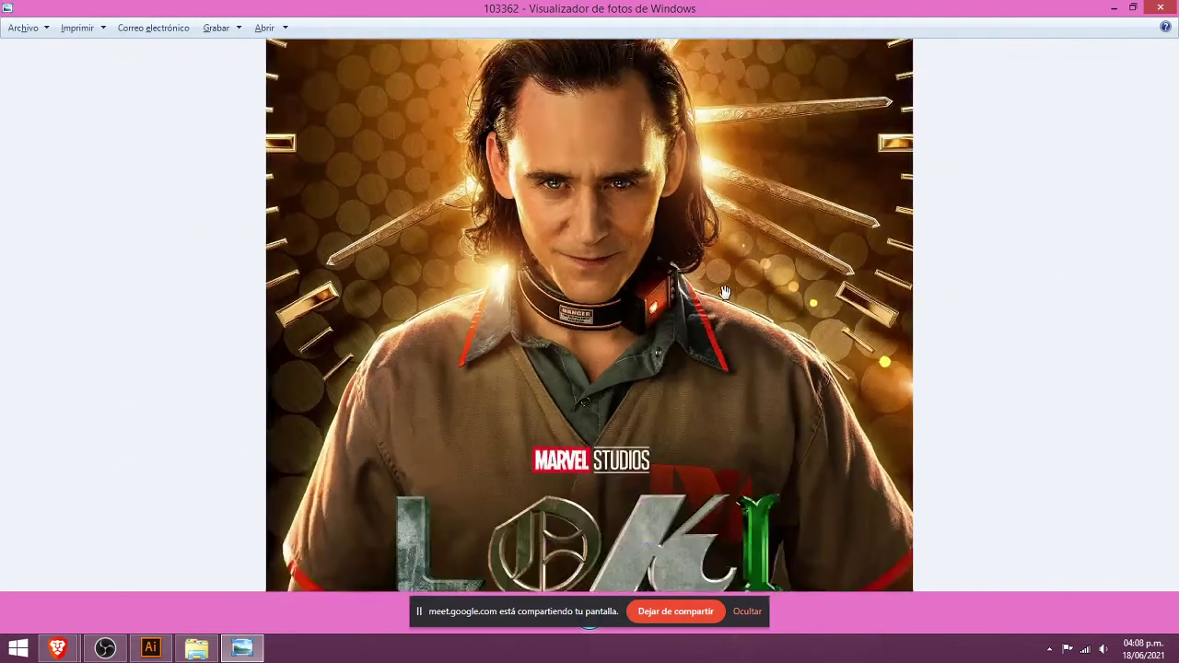
left_click_drag(655, 173, 645, 218)
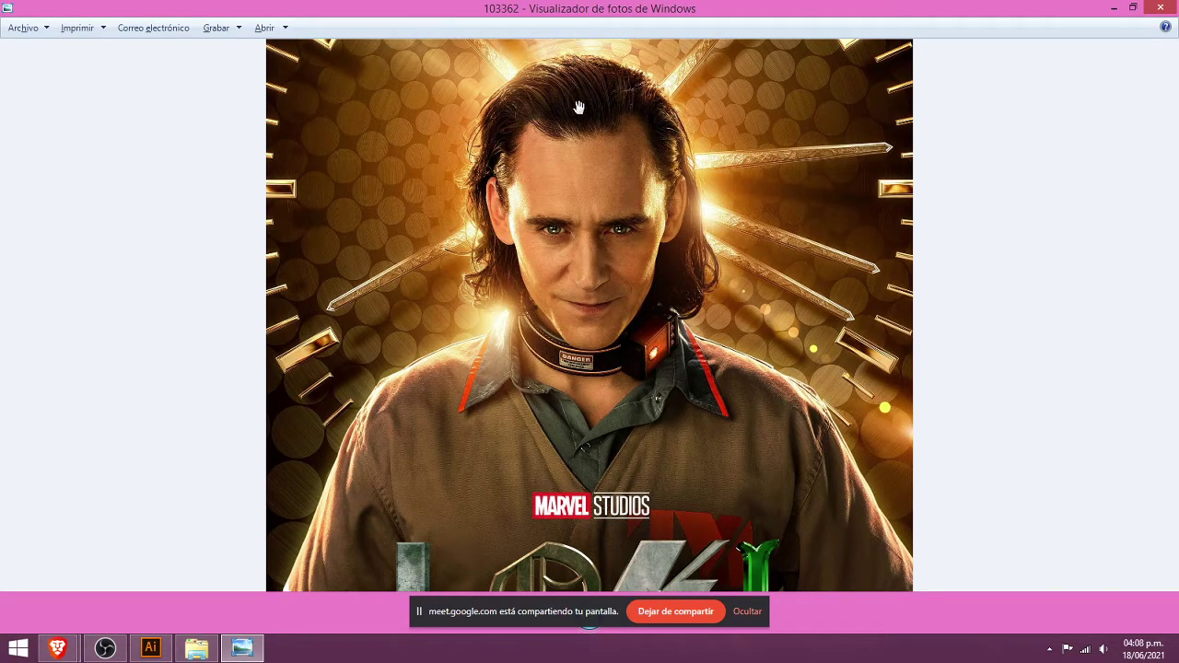
left_click_drag(582, 99, 581, 291)
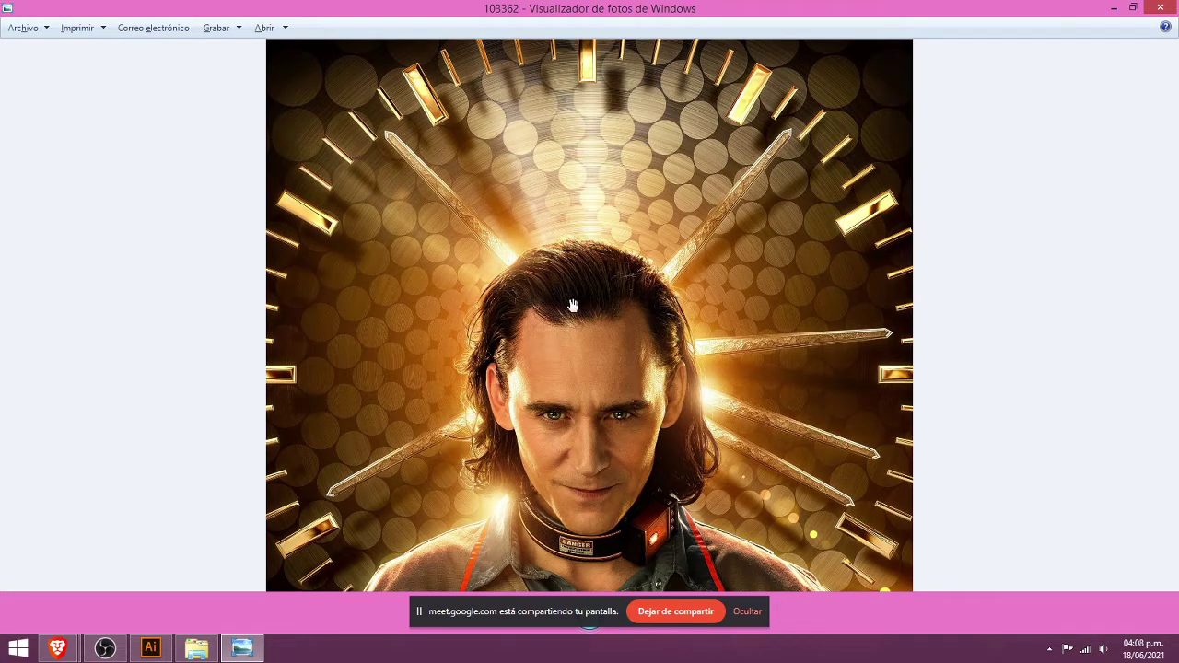
scroll(572, 305, "down", 3)
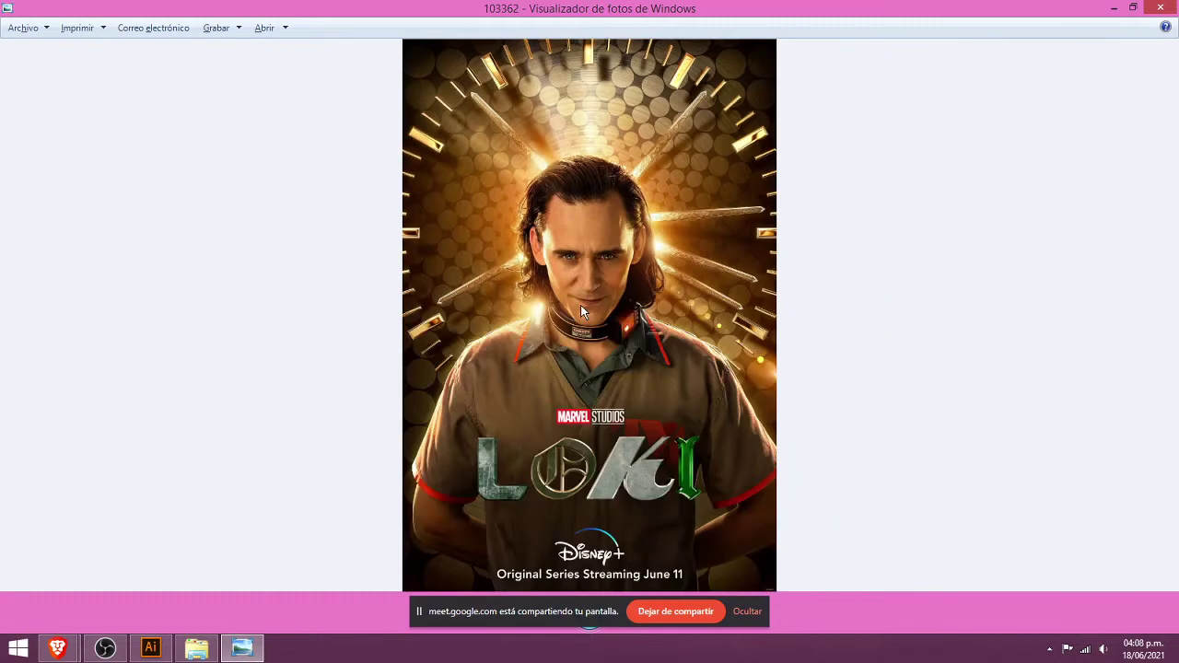
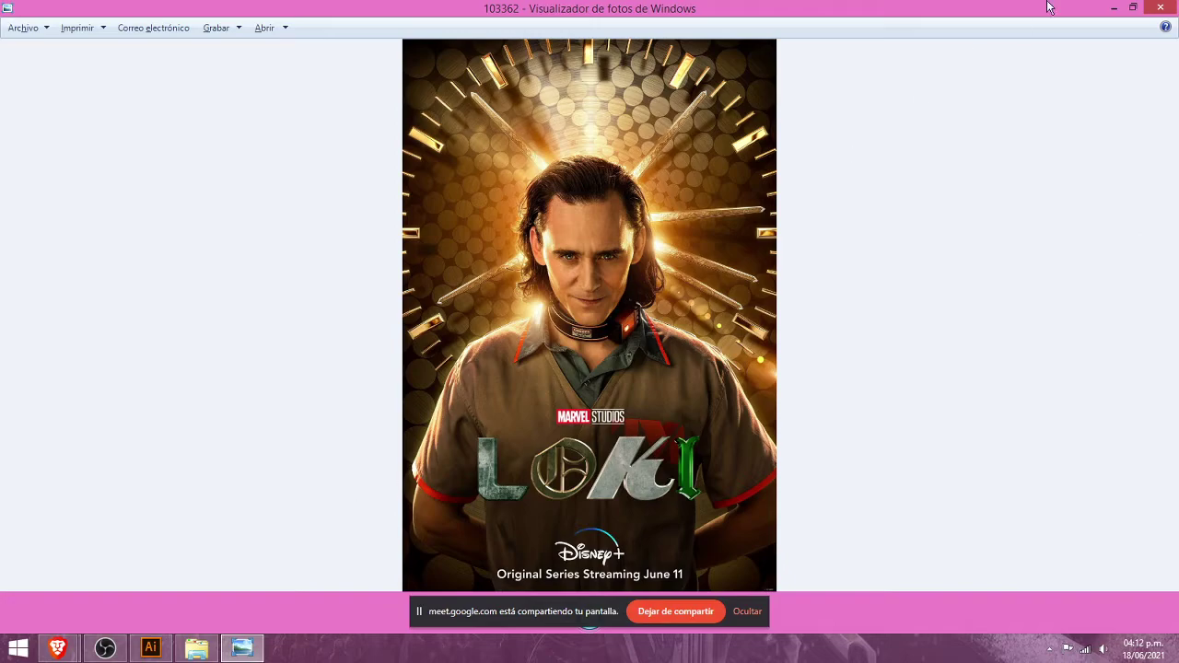
- Close the Loki poster and search Google Images for "la cascada" in place of the previous query
left_click(1159, 8)
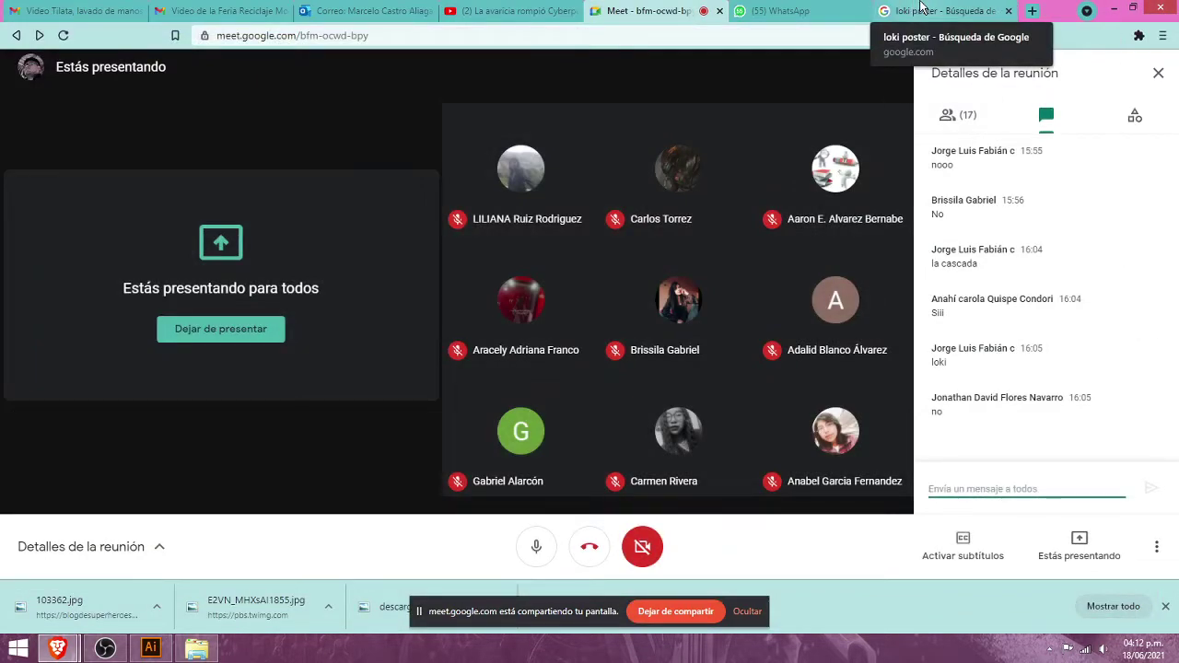
left_click(921, 10)
left_click_drag(205, 72, 119, 72)
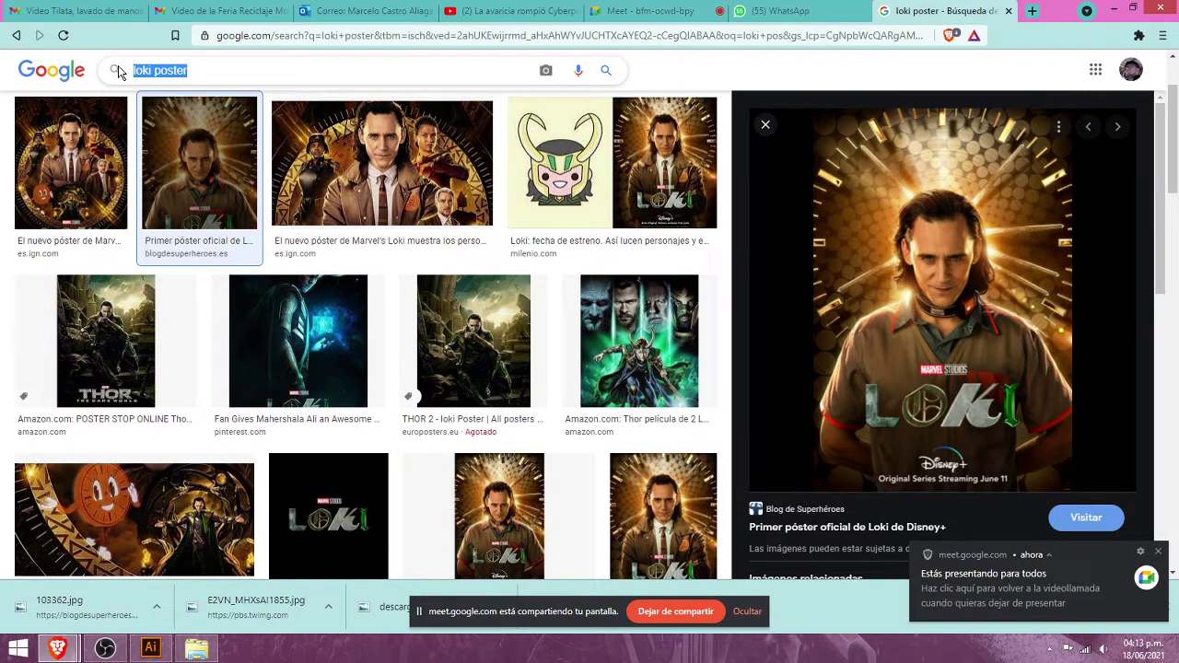
type("c")
key("BackSpace")
type("la cascada")
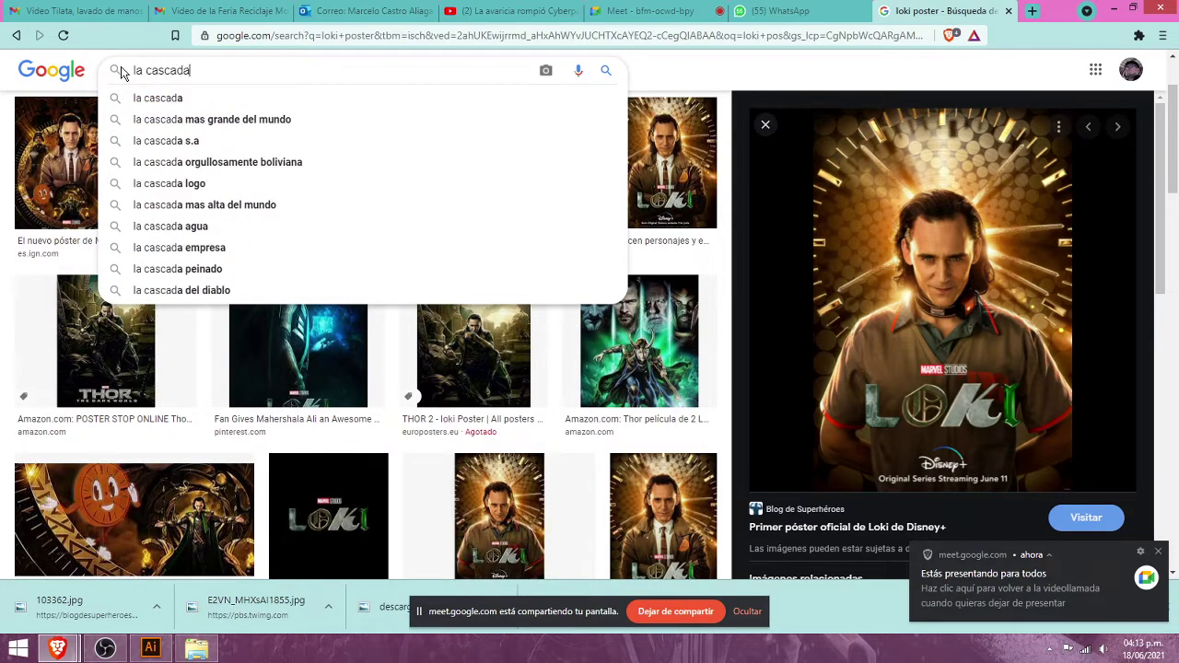
key("Return")
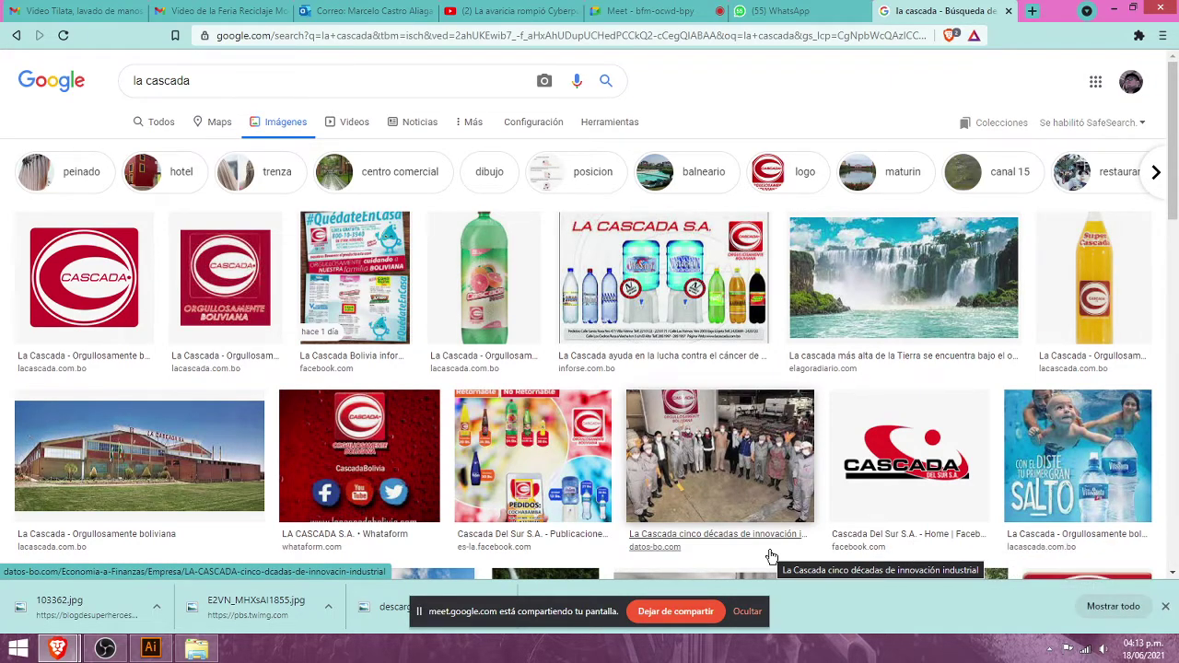
- Find the VillaSanta "Con el diste tu primer gran salto" ad in the image results and save it to Descargas as RRSS_2
scroll(771, 557, "down", 3)
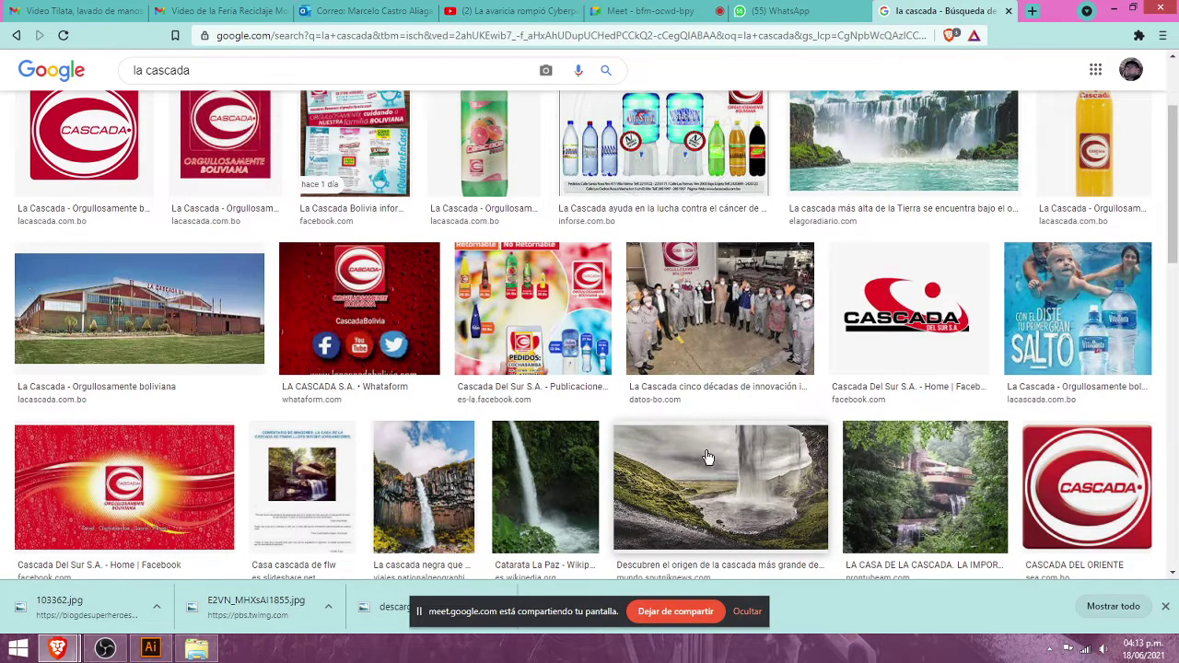
scroll(682, 434, "down", 5)
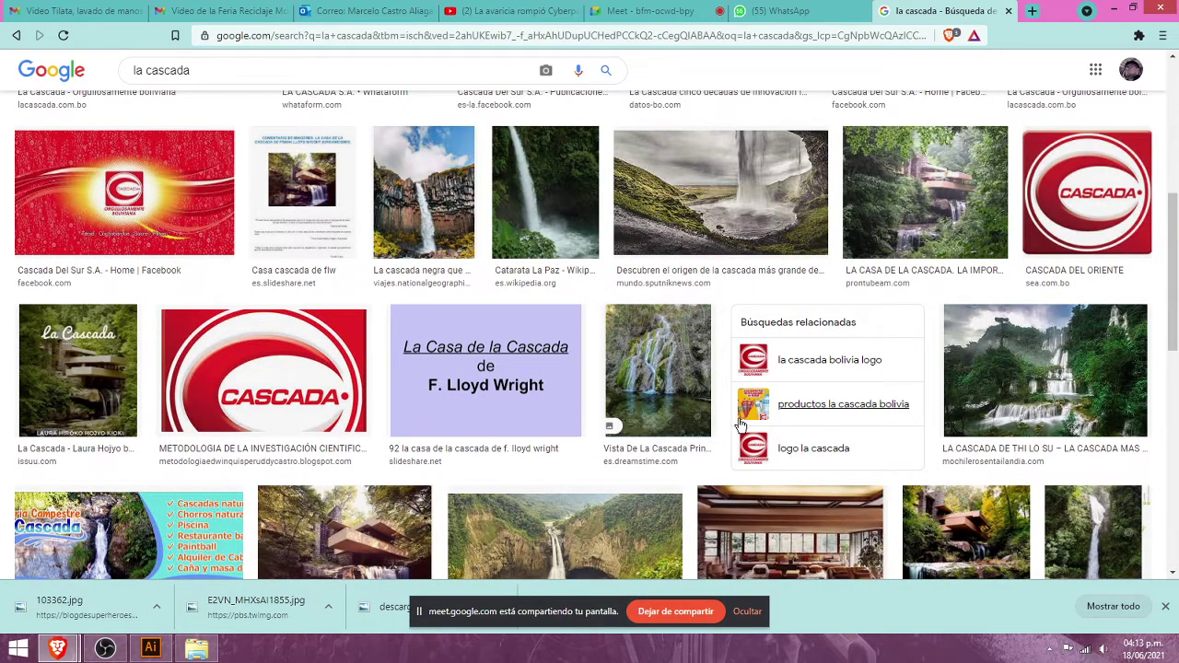
scroll(792, 430, "down", 4)
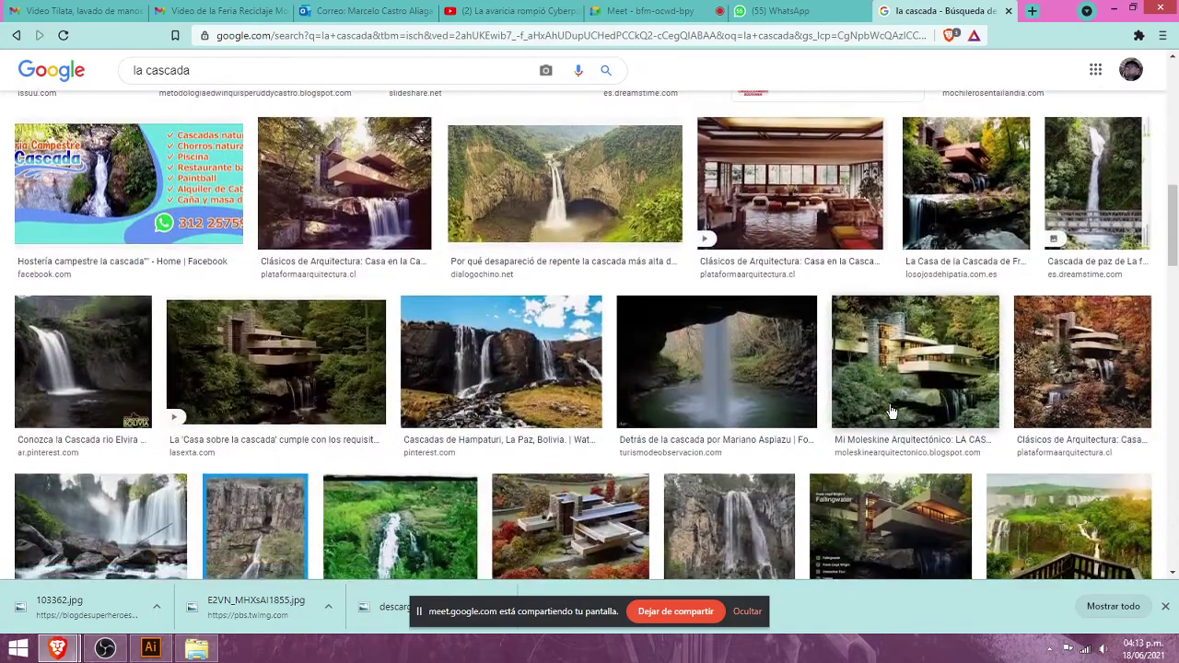
scroll(891, 412, "down", 15)
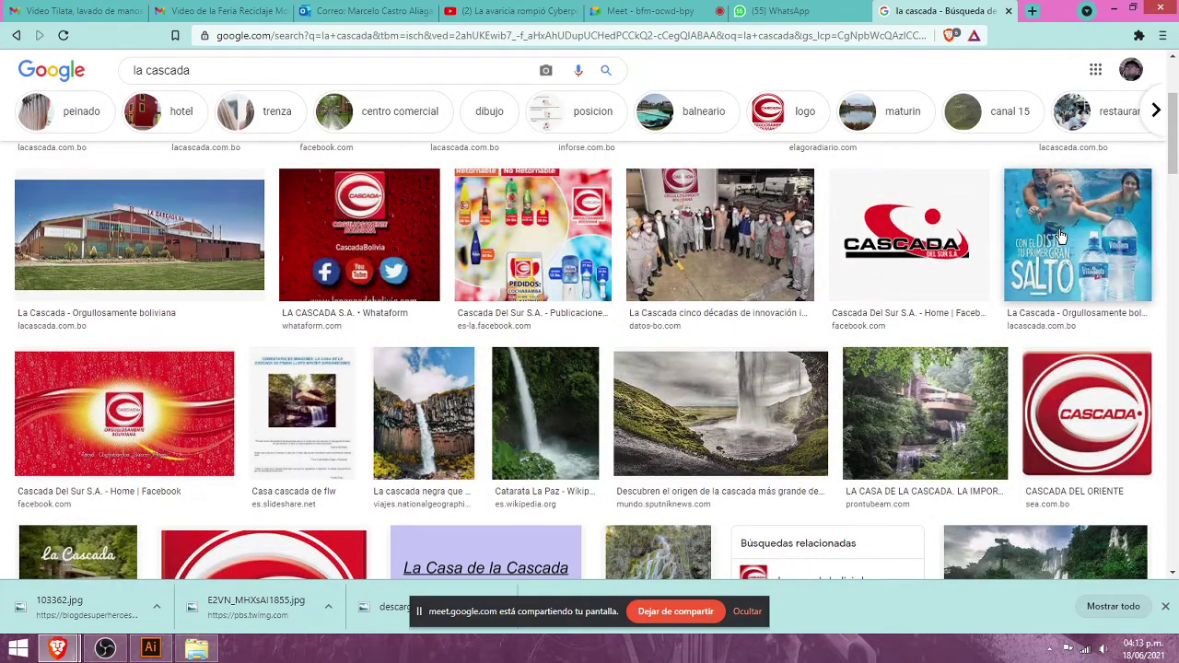
left_click(1061, 237)
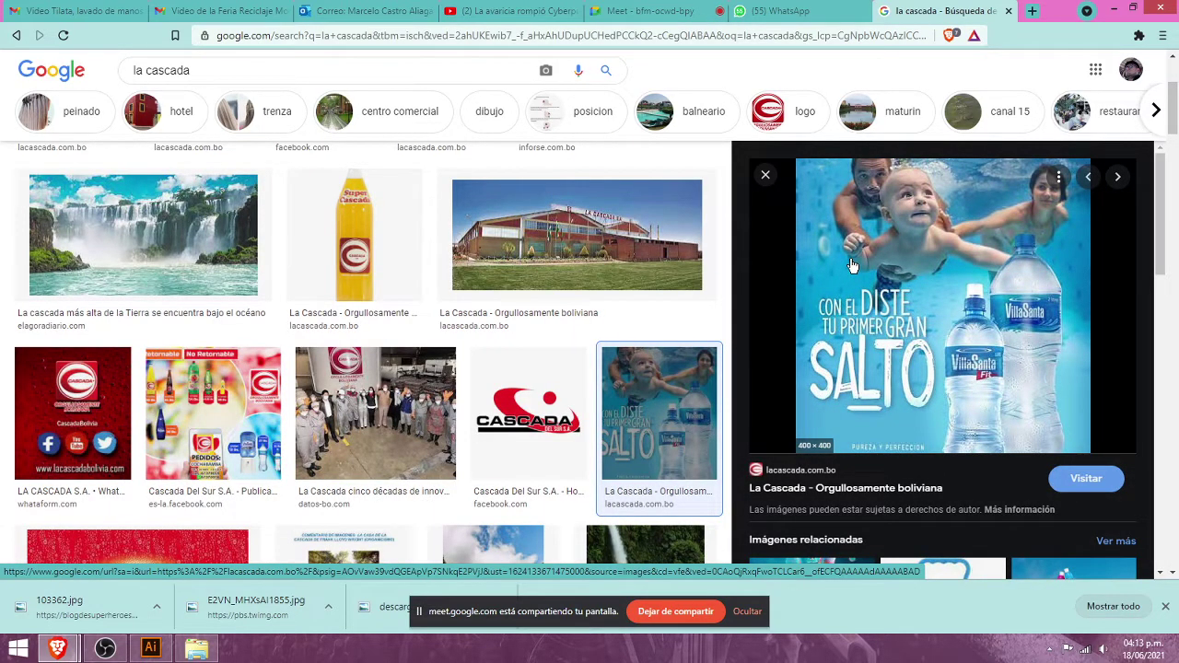
right_click(850, 262)
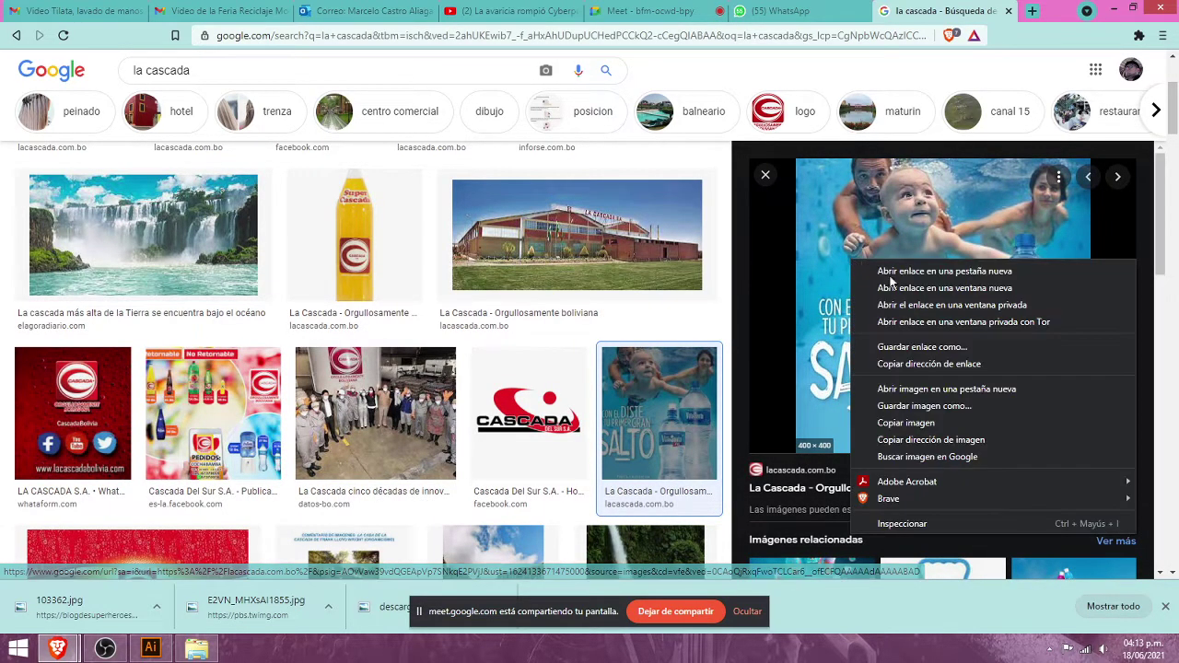
left_click(924, 406)
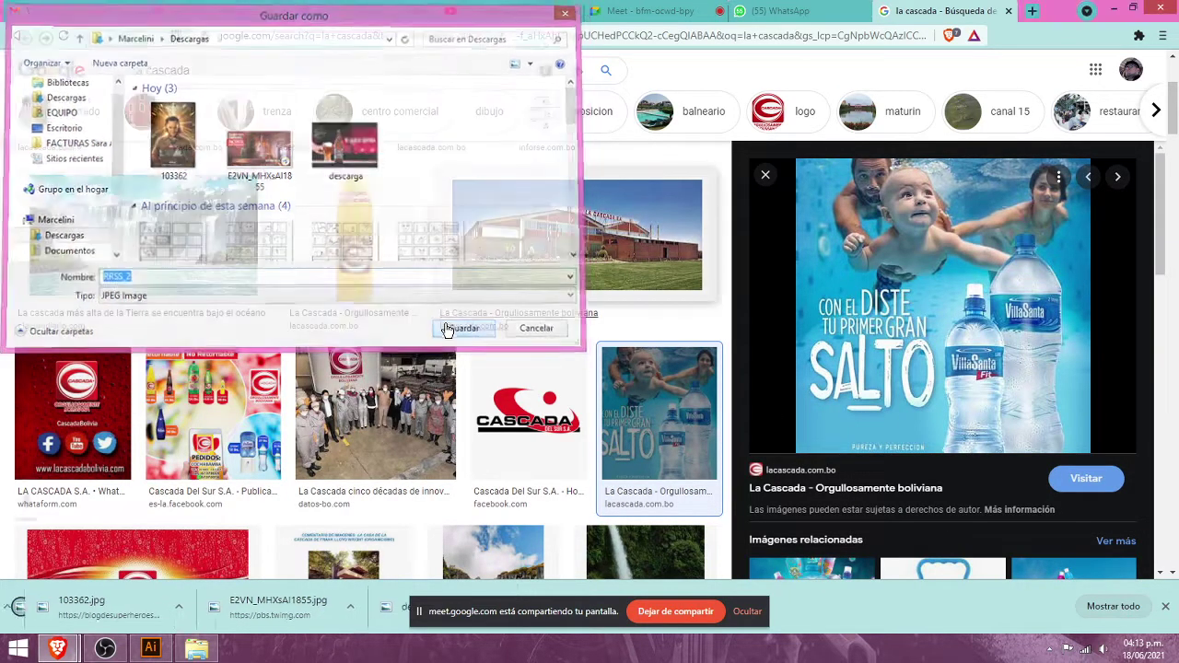
left_click(462, 327)
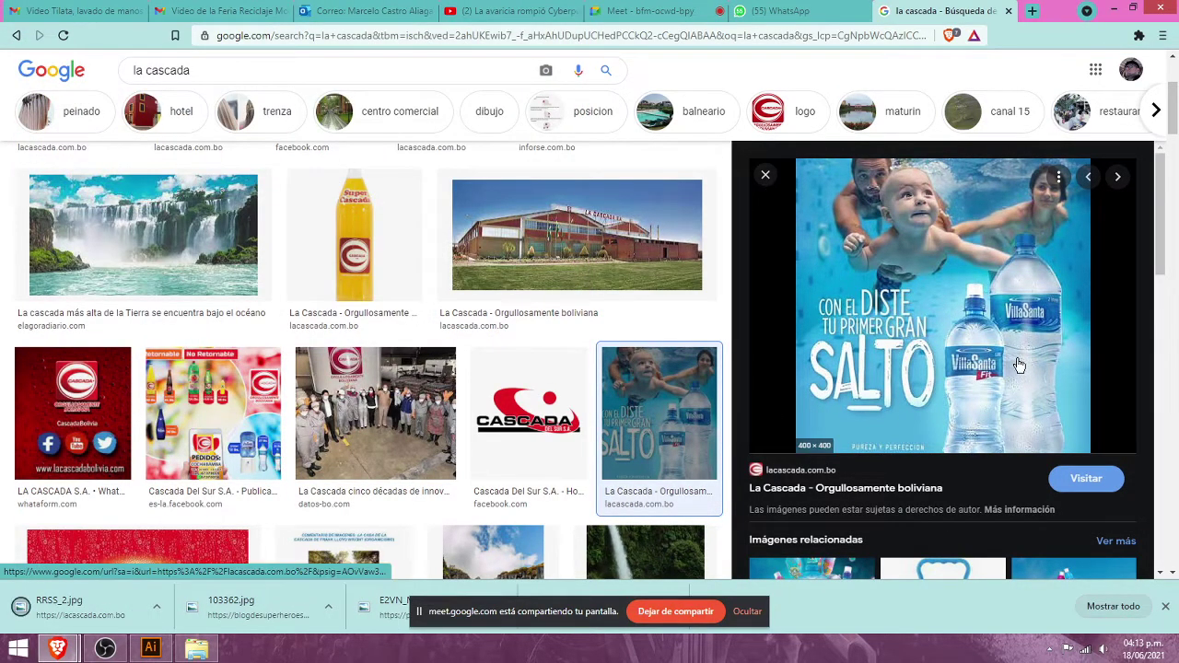
- Browse the related VillaSanta images, previewing the "¡Agarrate! de Villa Santa" and "Juntos celebramos 20 años" ads
scroll(1018, 364, "down", 3)
scroll(1018, 364, "down", 3)
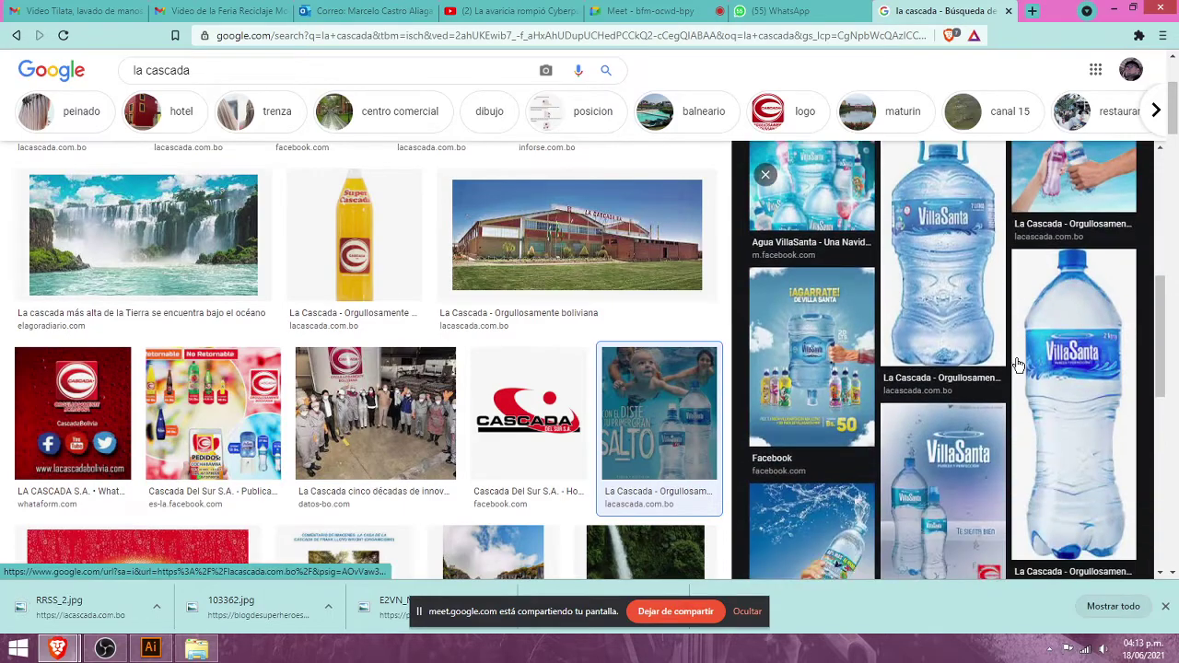
right_click(806, 376)
left_click(807, 395)
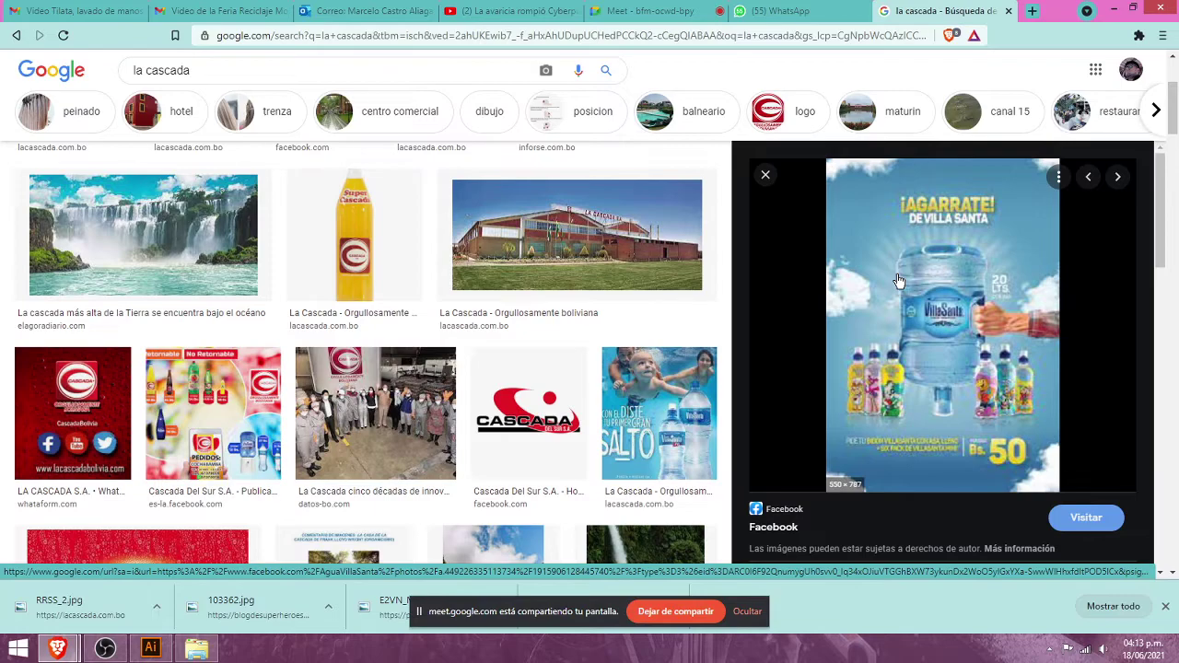
scroll(899, 281, "down", 4)
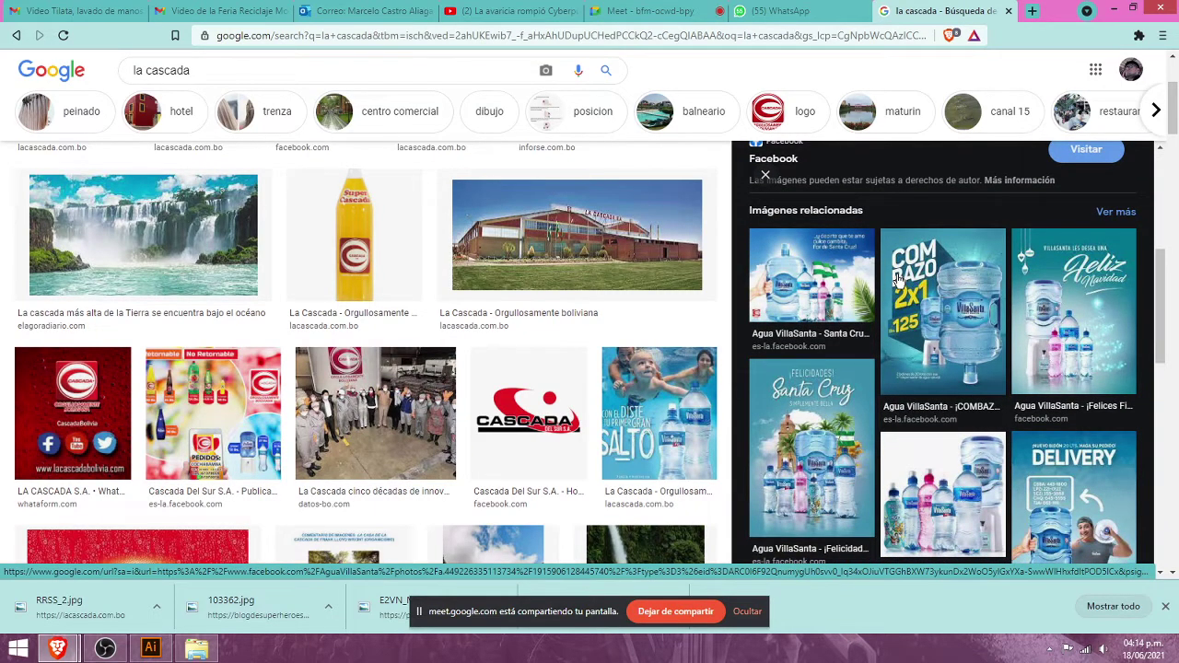
scroll(899, 281, "down", 3)
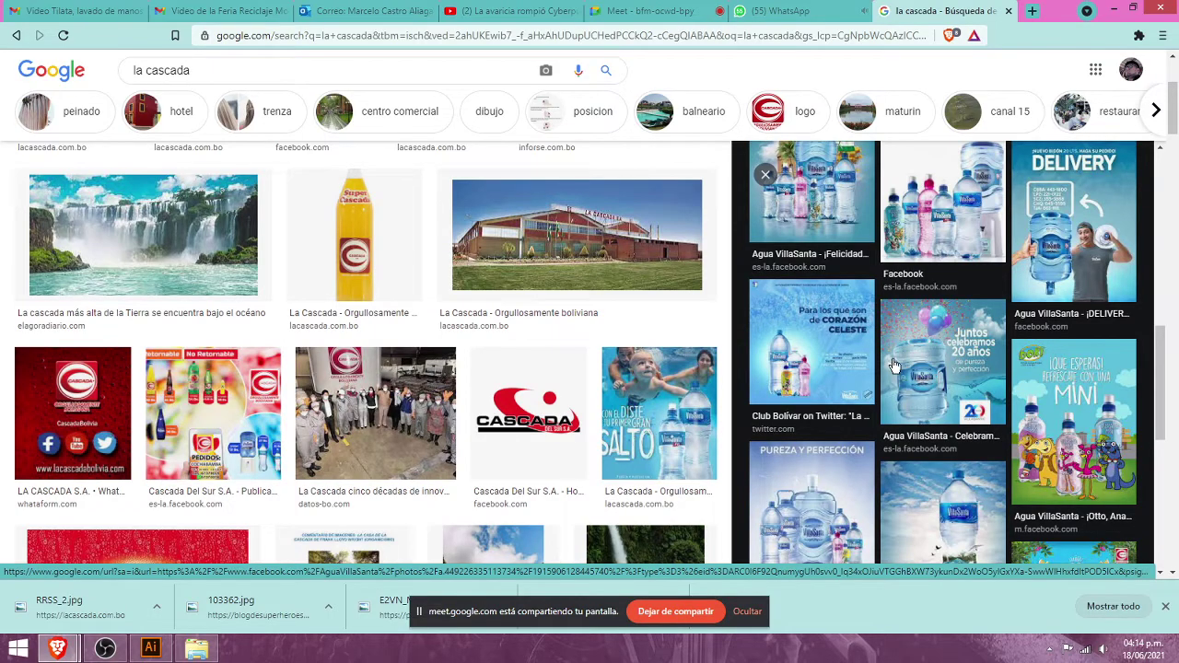
left_click(936, 381)
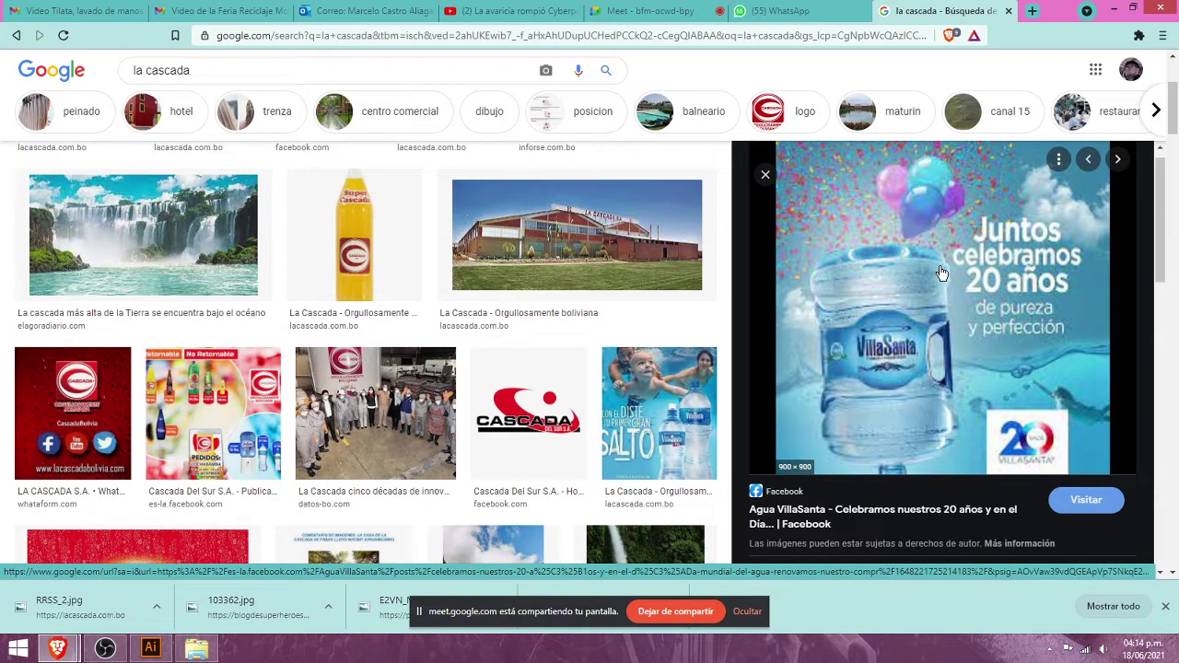
scroll(941, 274, "down", 1)
scroll(942, 274, "down", 4)
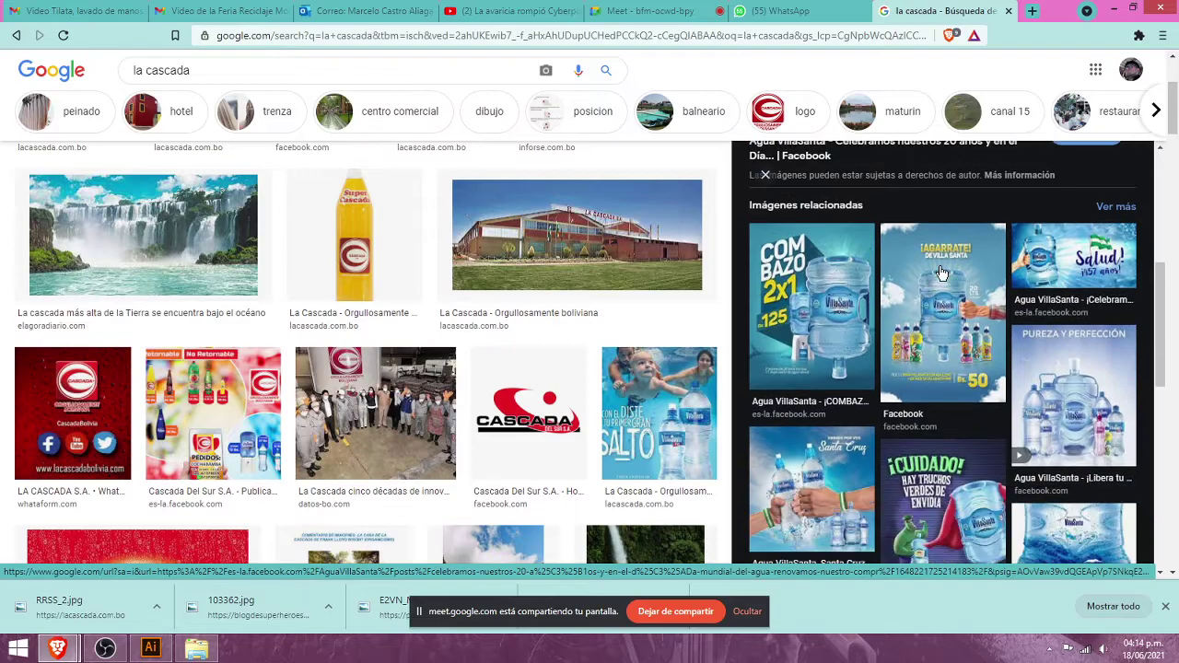
left_click(933, 321)
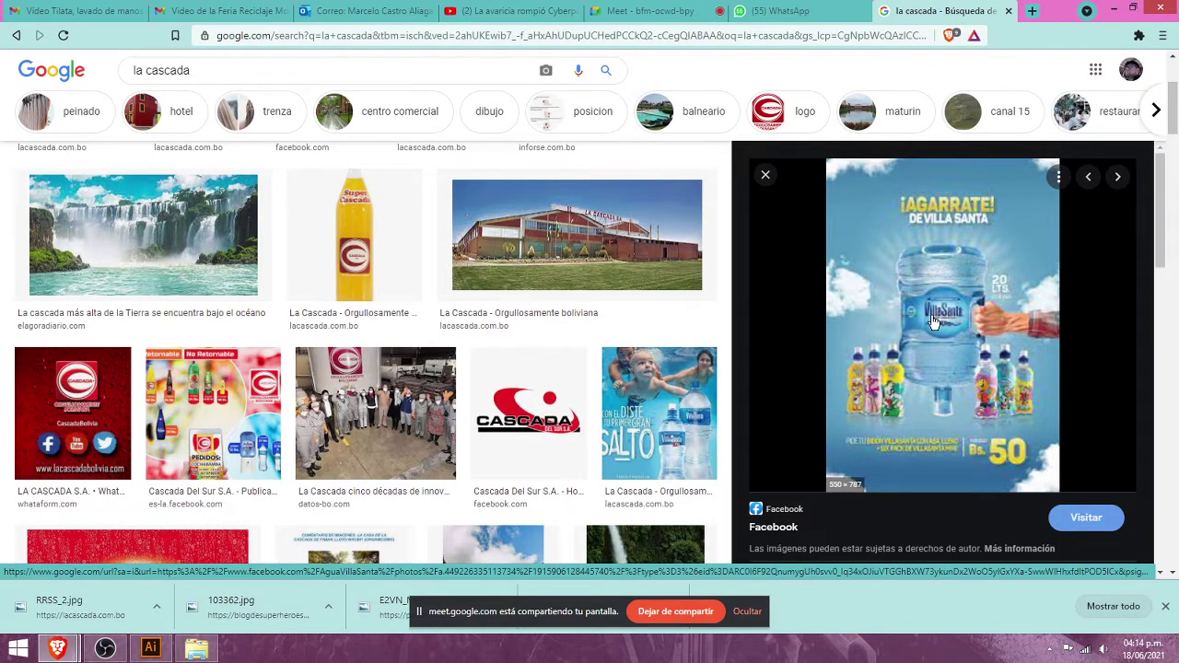
- Preview the VillaSanta "Combazo 2x1" and "Delivery" ads and the bottle line-up image among the related images
scroll(932, 320, "down", 6)
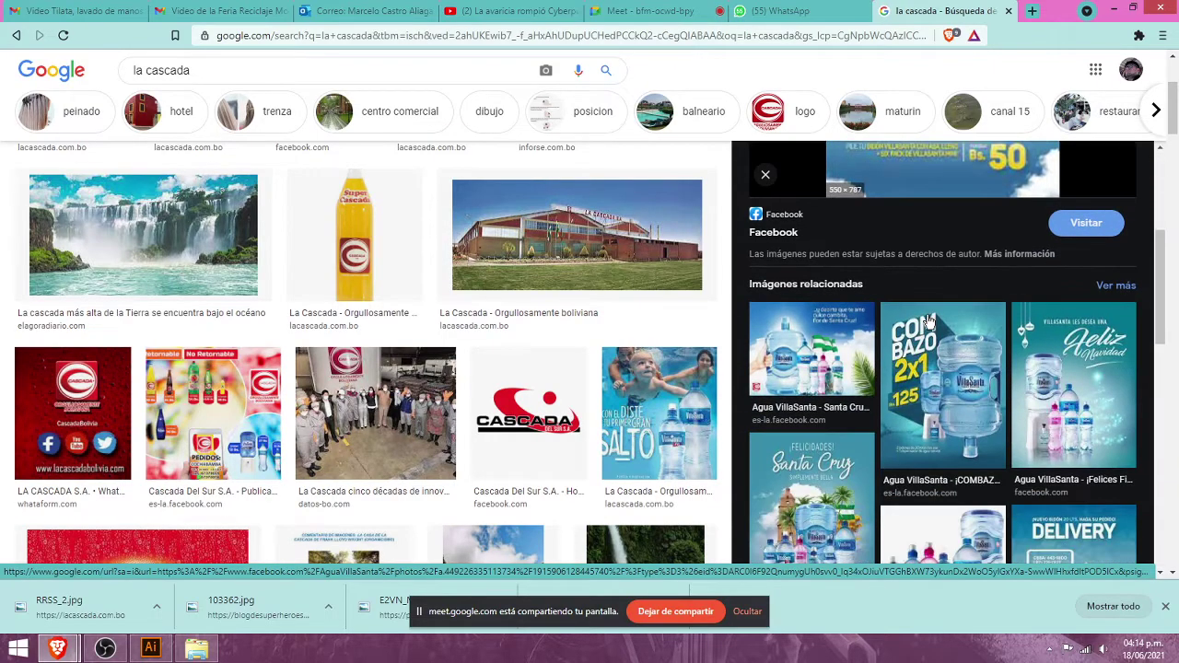
scroll(928, 320, "up", 3)
left_click(930, 320)
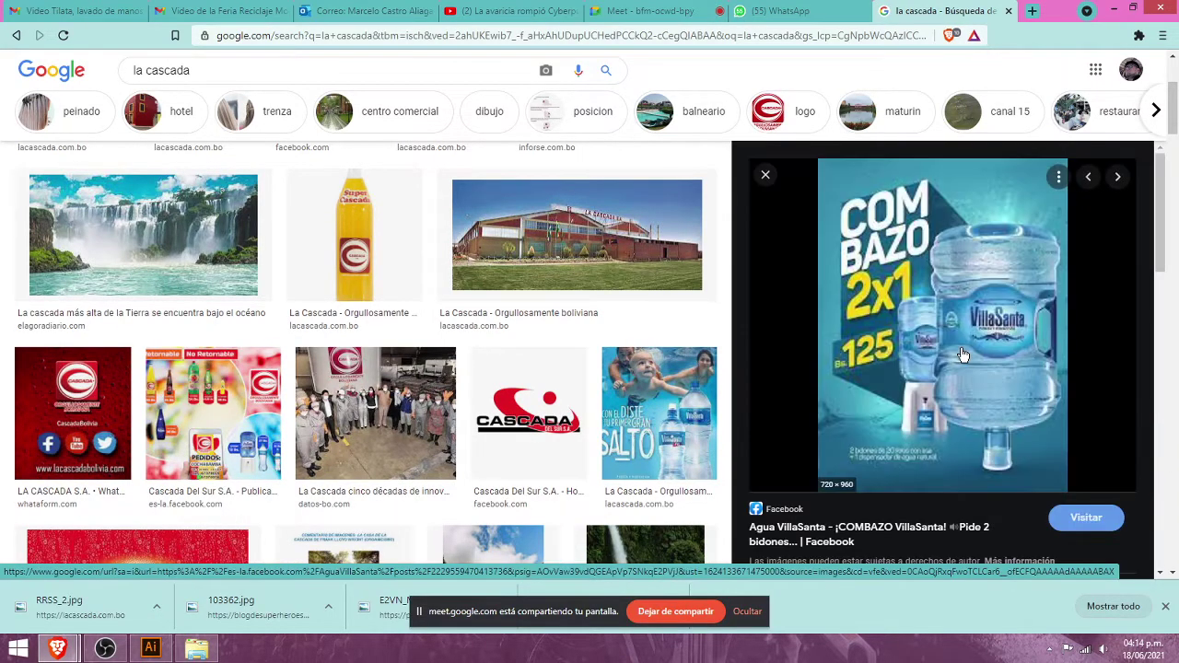
scroll(962, 355, "down", 3)
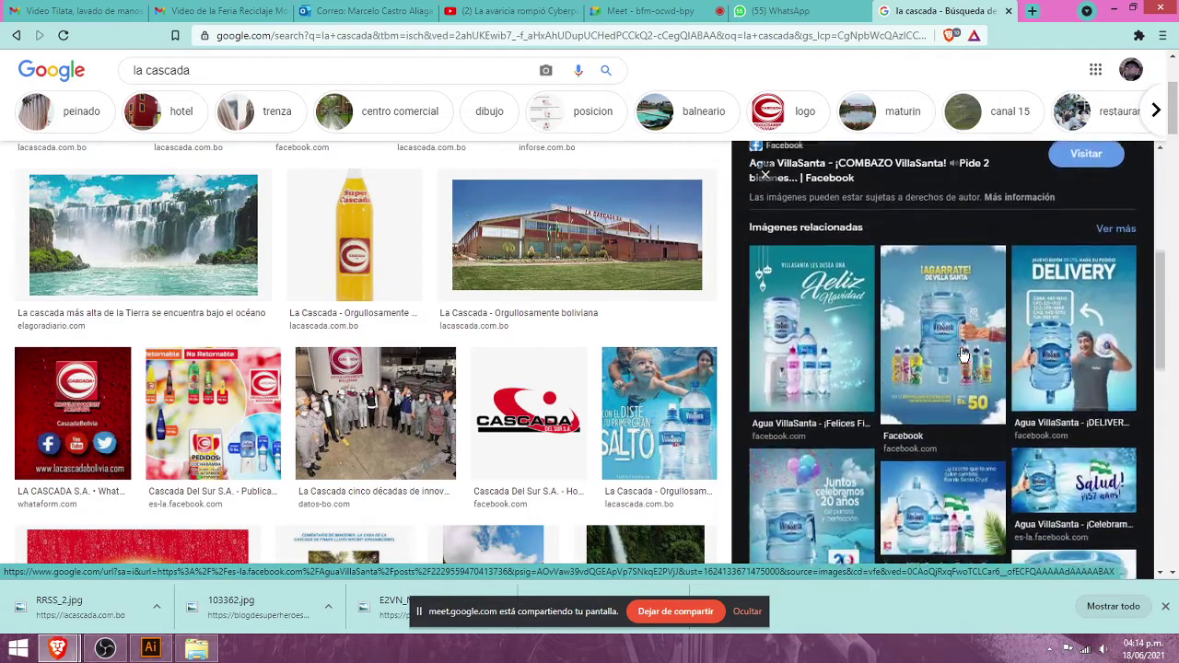
left_click(1055, 318)
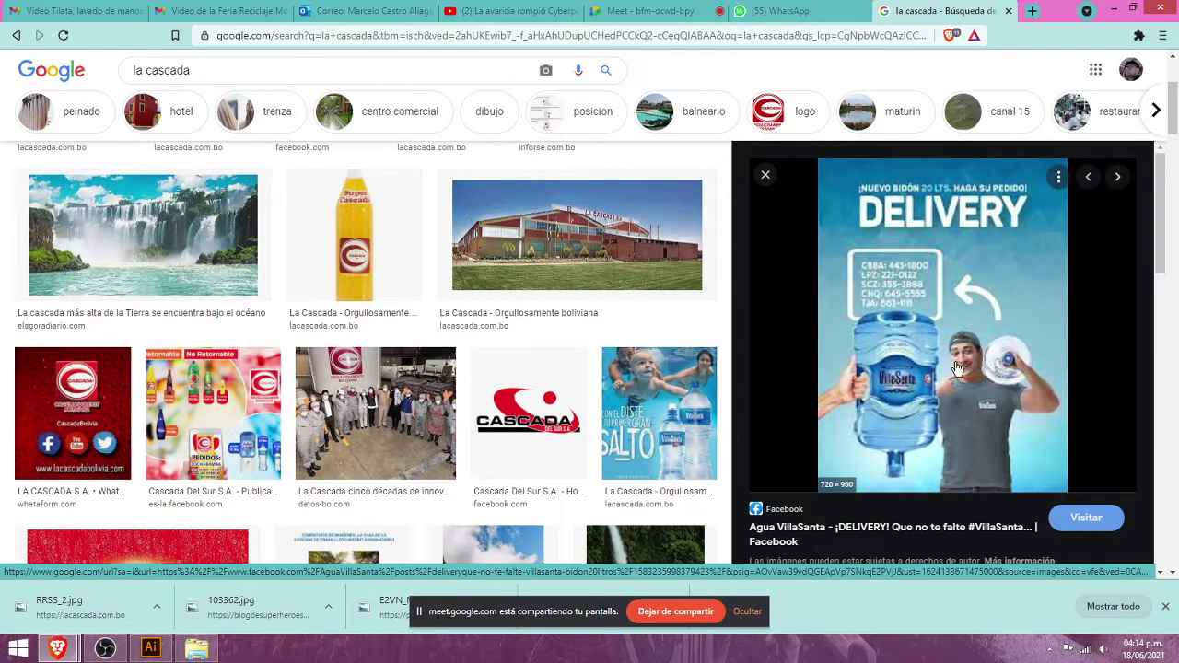
scroll(956, 365, "down", 4)
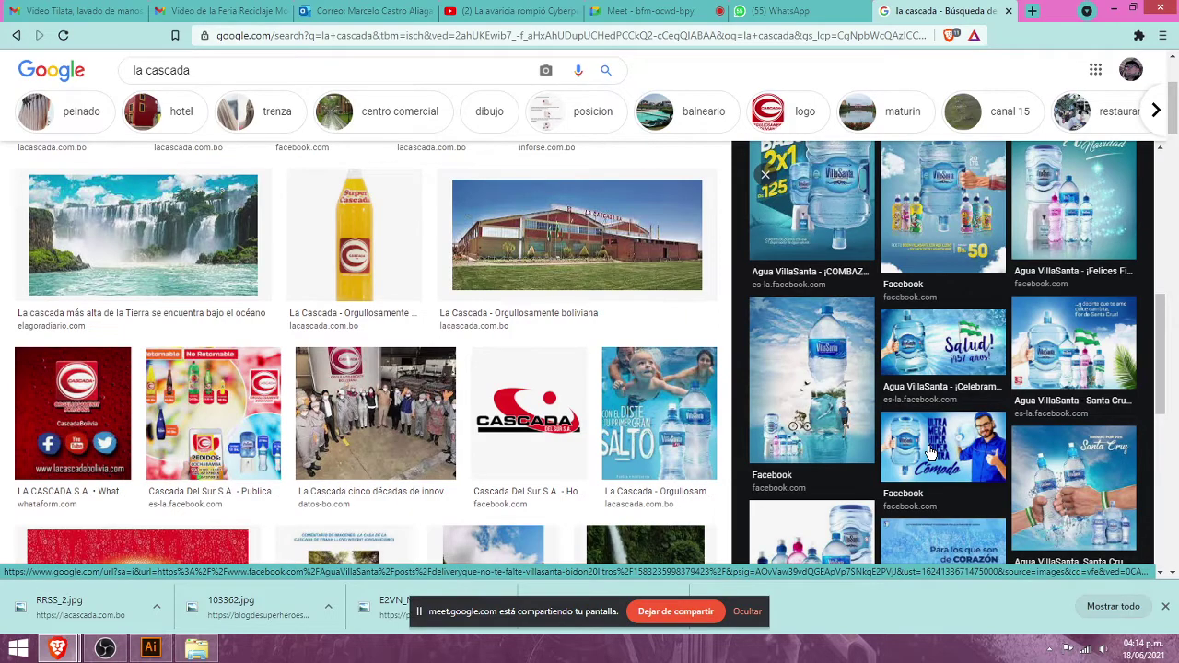
left_click(991, 455)
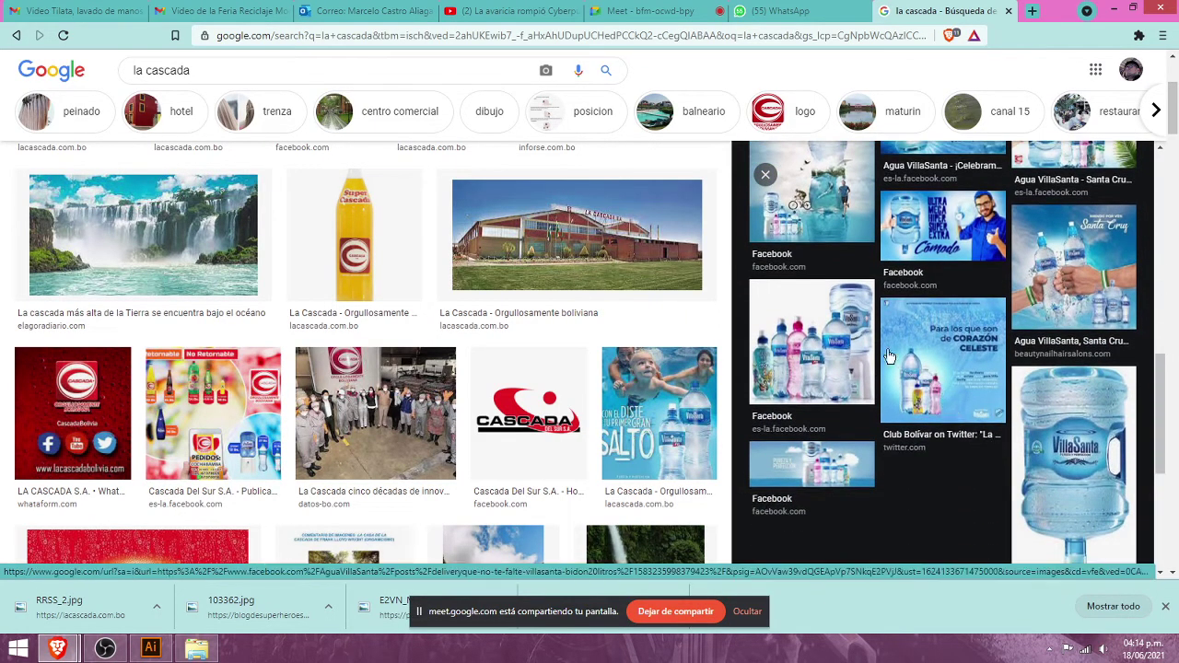
left_click(852, 350)
scroll(1074, 386, "down", 3)
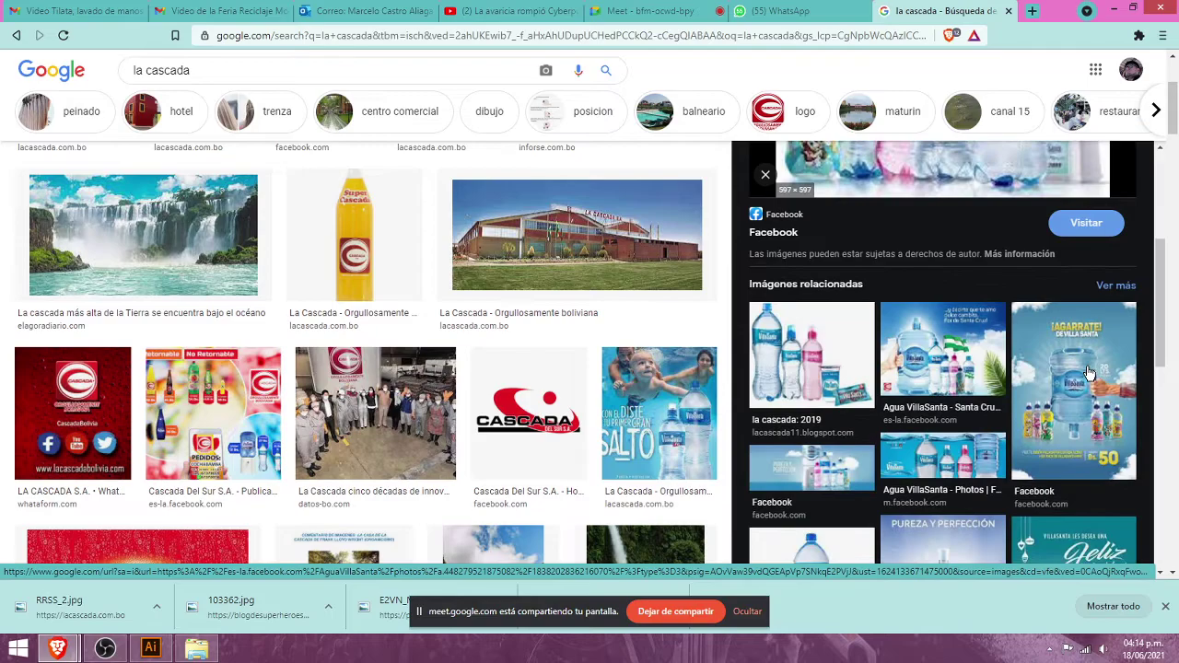
scroll(1059, 396, "down", 3)
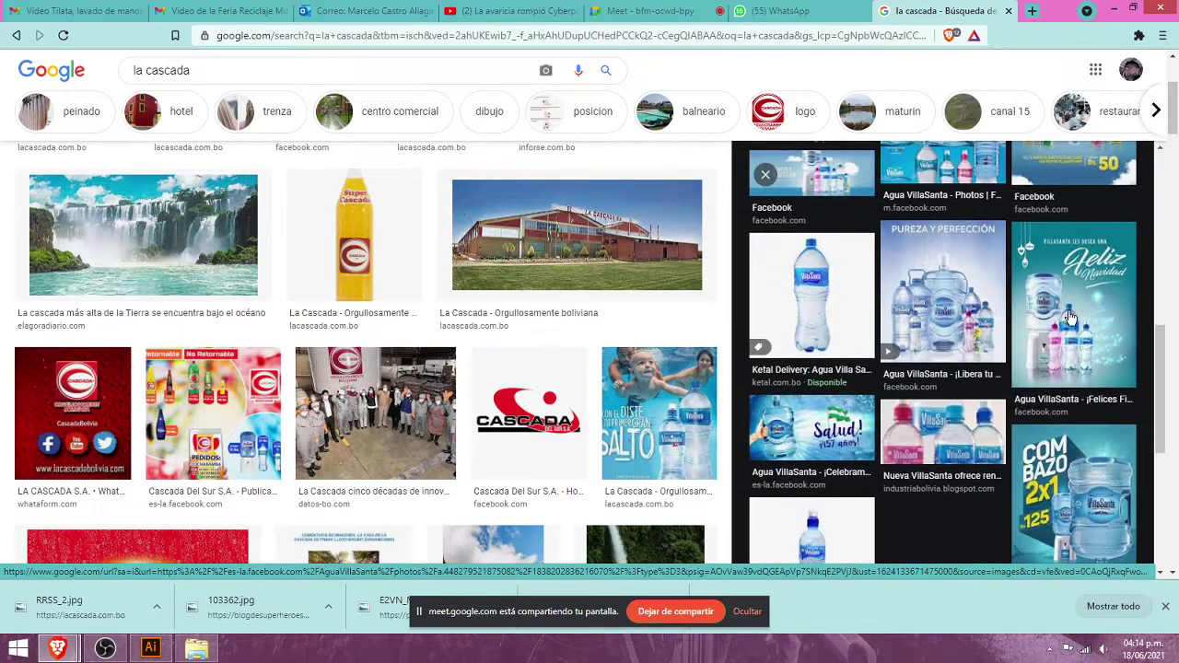
- Open the VillaSanta "Feliz Navidad" ad and save it to Descargas as a JPEG named images
left_click(1063, 499)
right_click(893, 297)
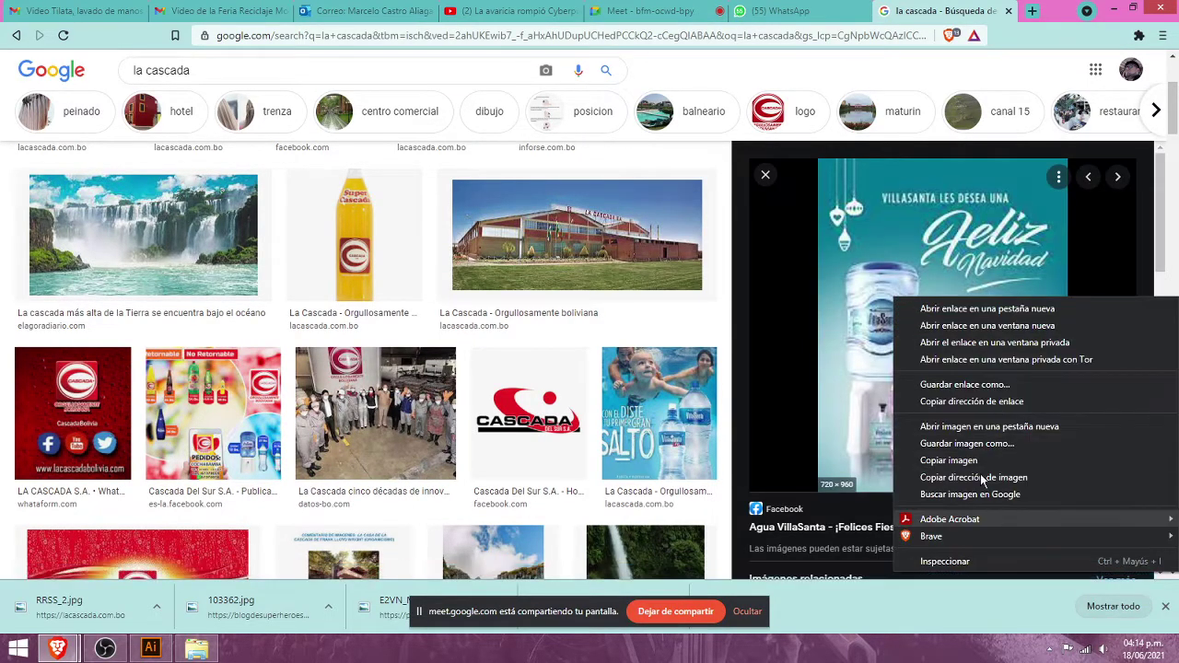
left_click(966, 444)
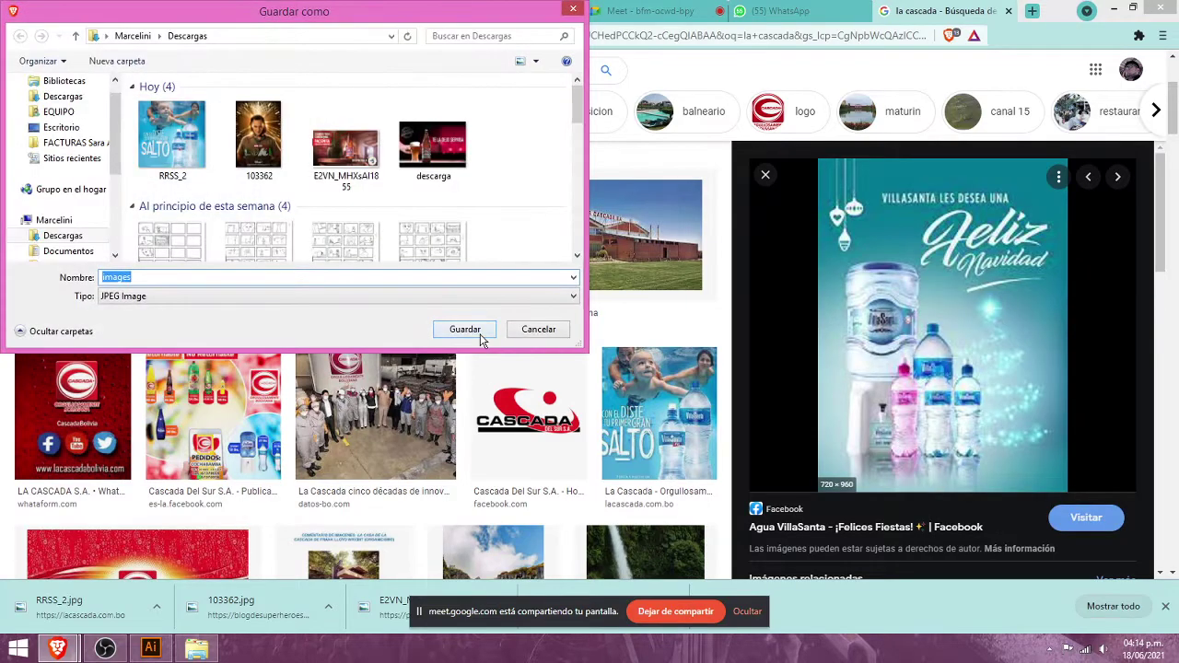
left_click(483, 337)
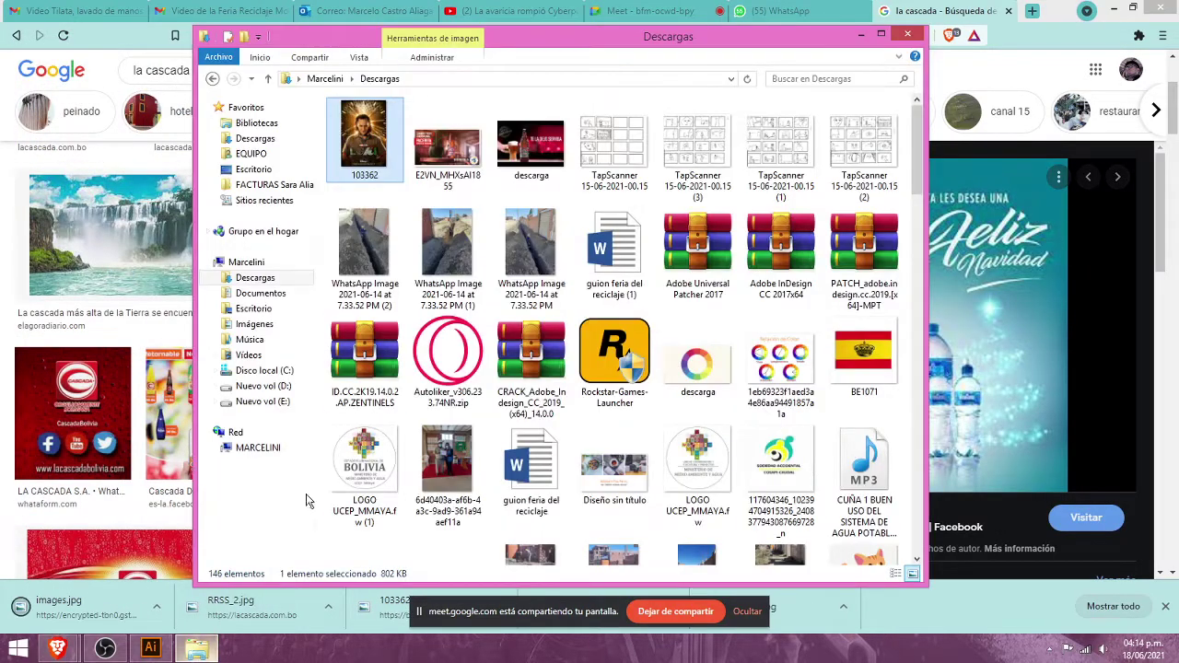
- Refresh the Descargas folder, open RRSS_2 in the photo viewer, and enlarge the ad around the SALTO slogan
left_click(196, 649)
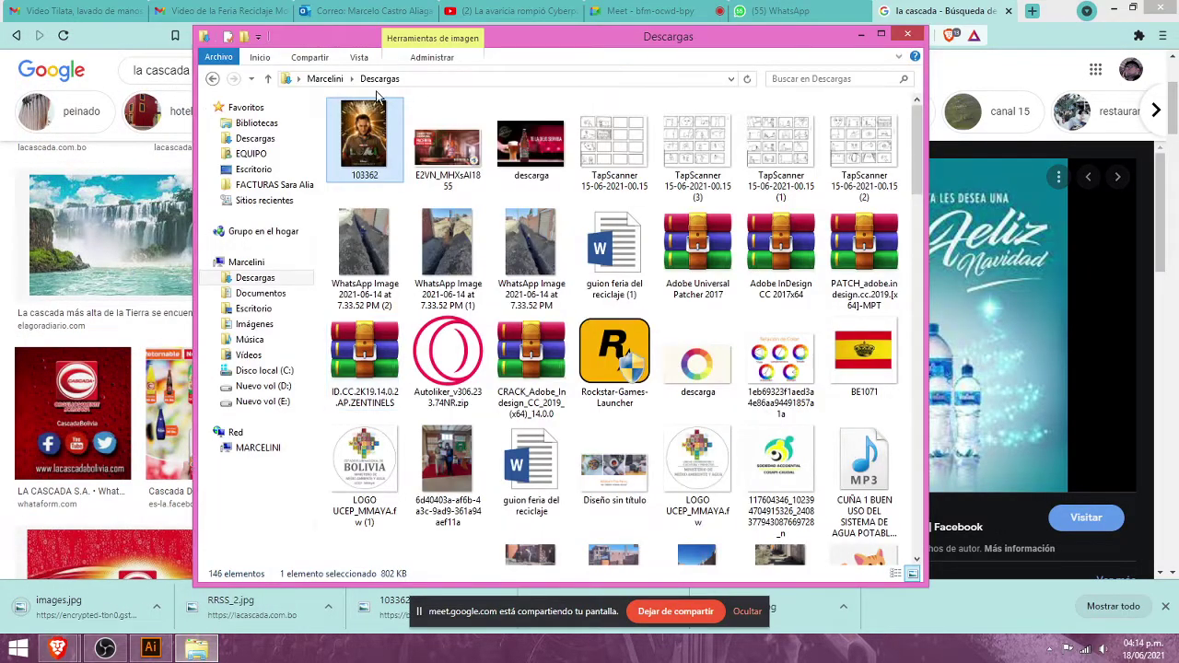
right_click(411, 197)
left_click(440, 272)
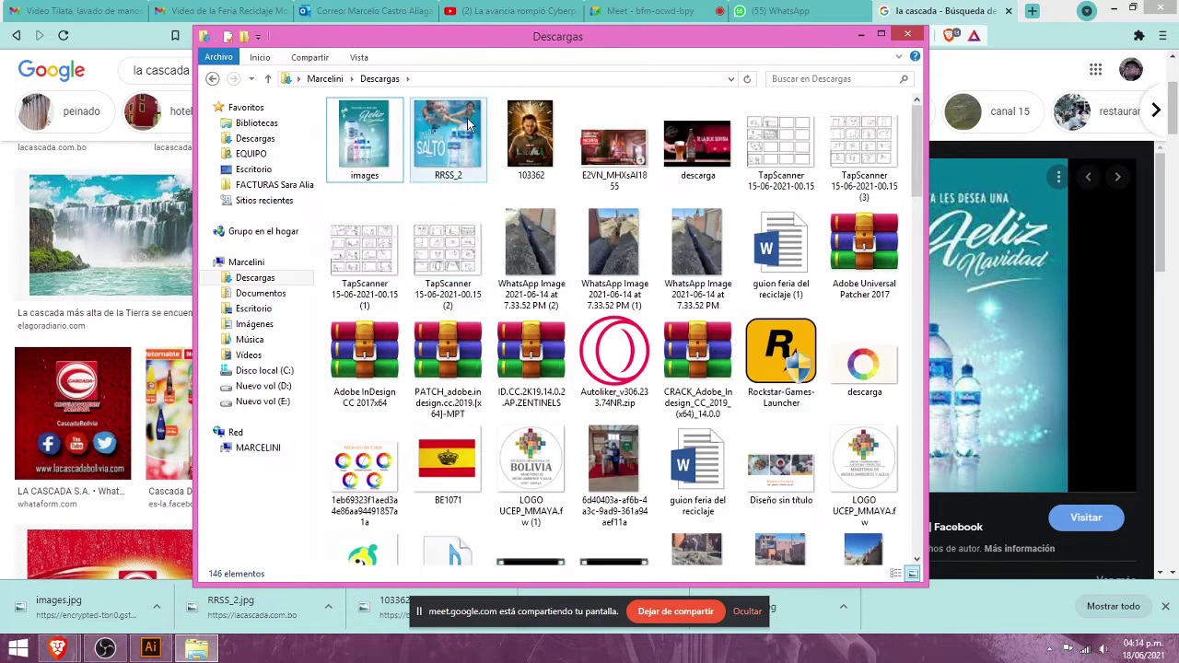
left_click(465, 130)
double_click(465, 130)
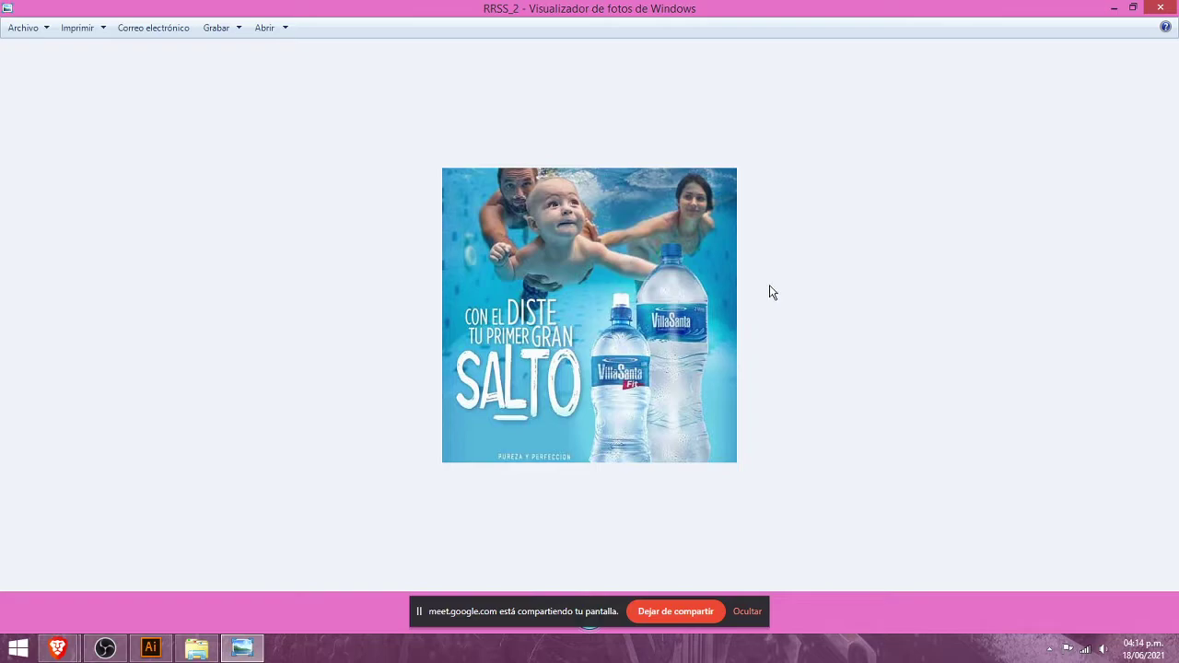
scroll(770, 287, "up", 2)
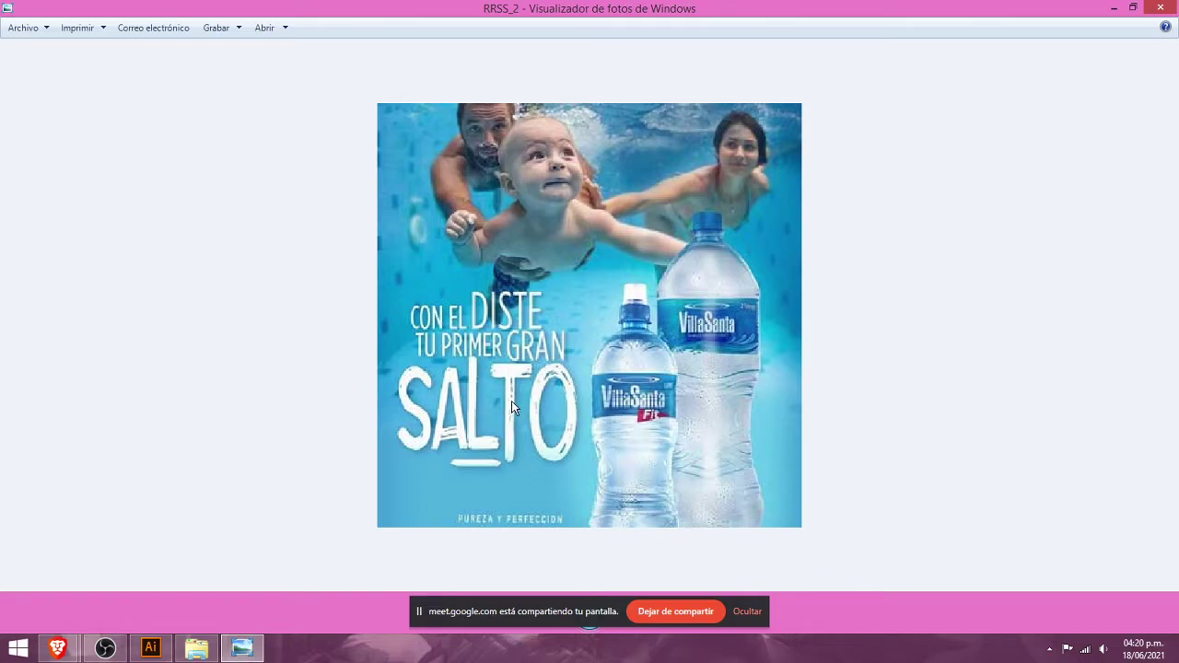
scroll(511, 400, "up", 5)
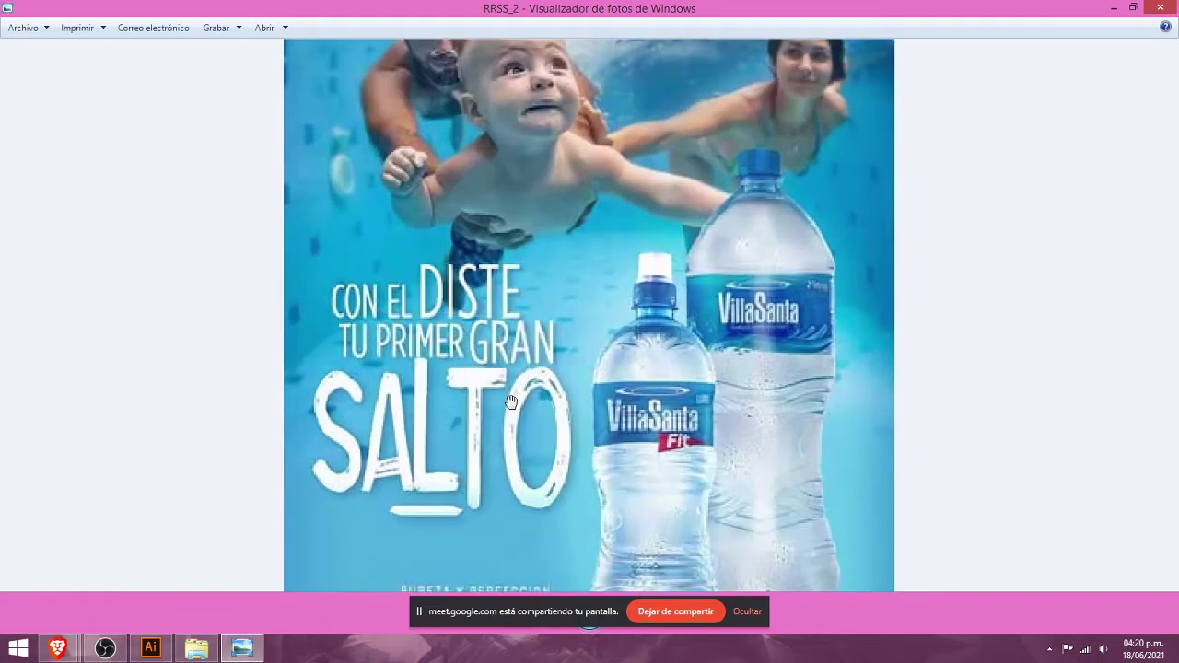
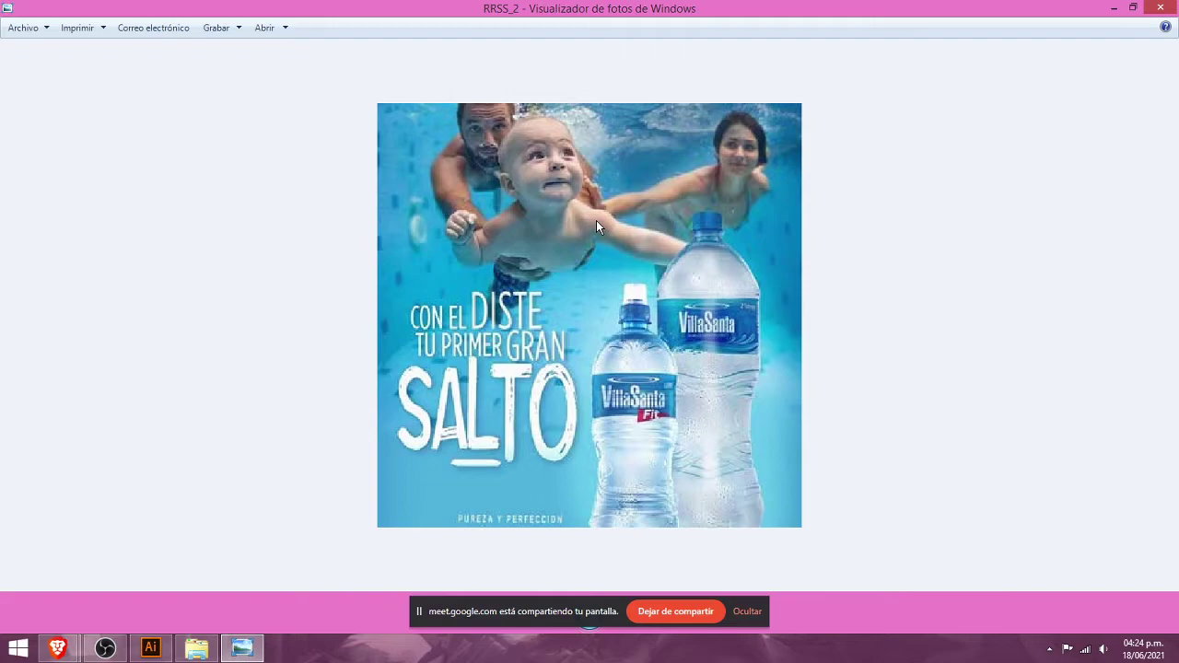
- Close the SALTO ad, open the VillaSanta "Feliz Navidad" image from Descargas, and examine its composition enlarged and at reduced size
left_click(1160, 7)
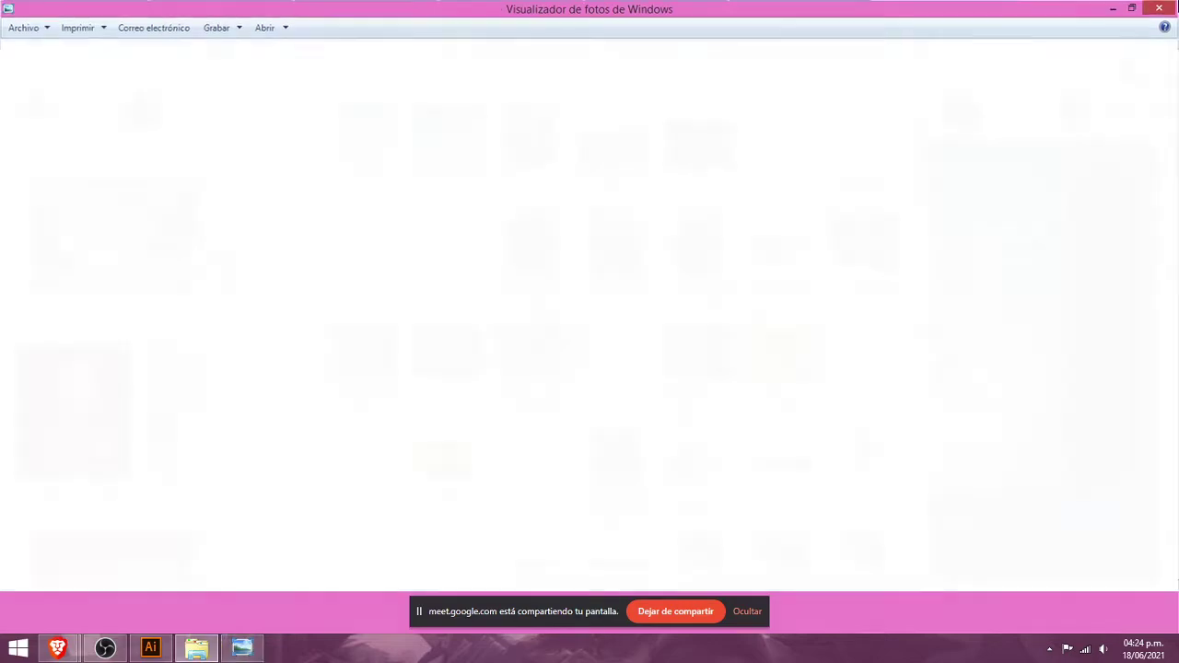
double_click(368, 147)
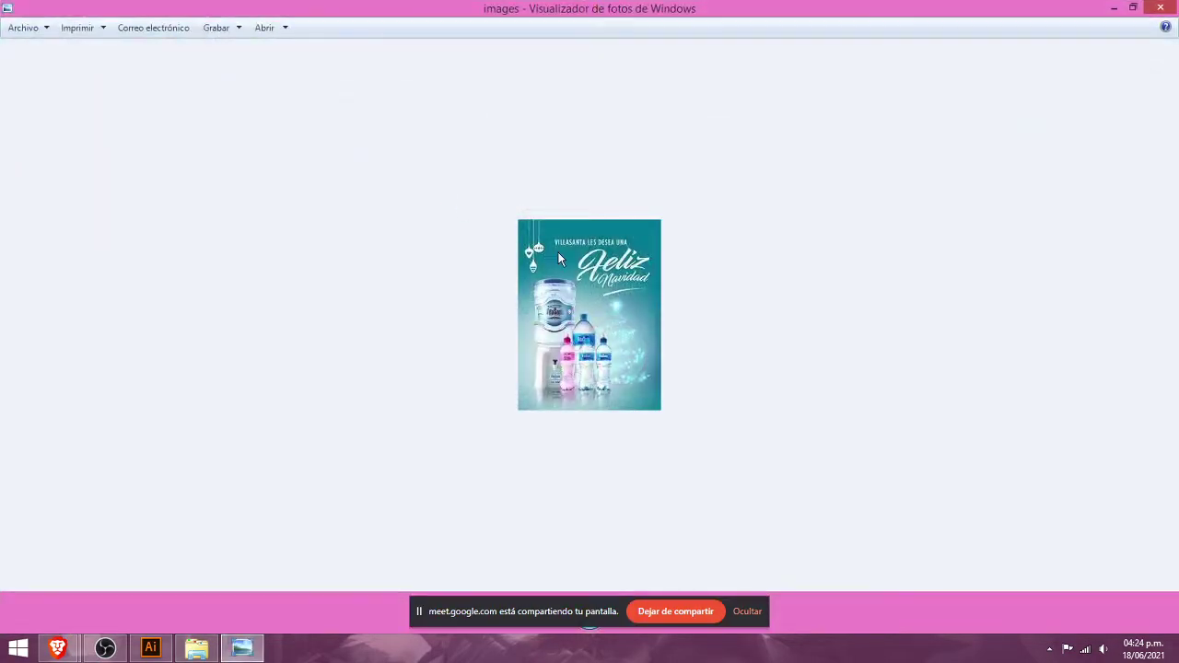
scroll(584, 306, "up", 2)
scroll(584, 305, "up", 1)
scroll(825, 357, "down", 1)
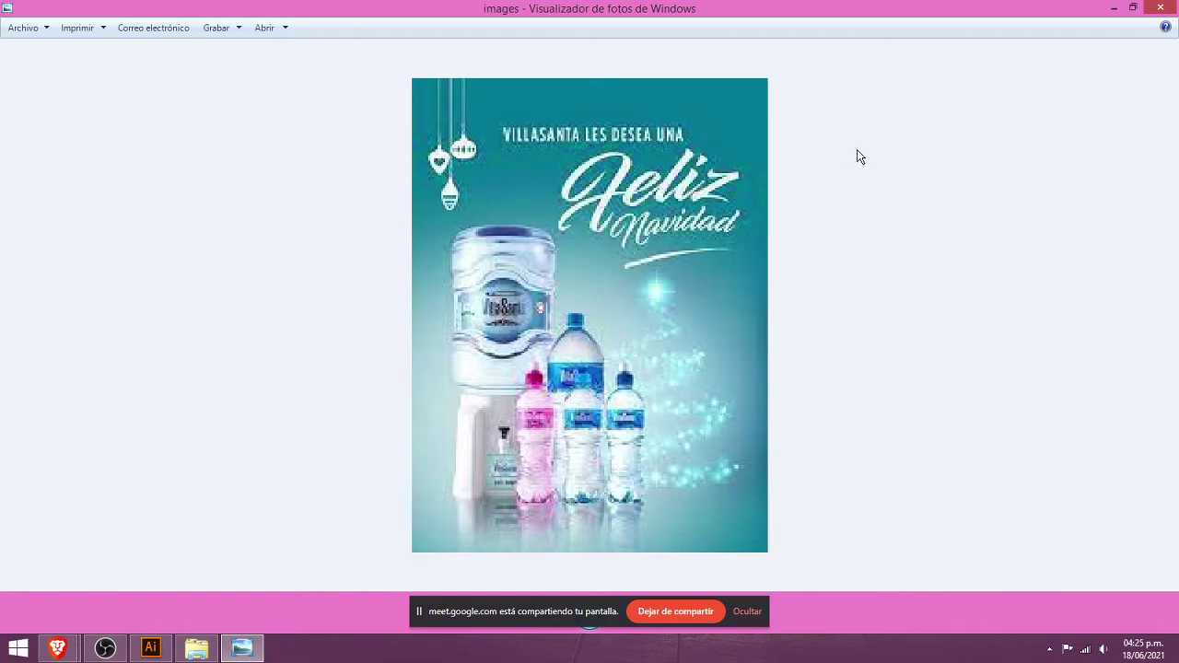
scroll(874, 163, "down", 2)
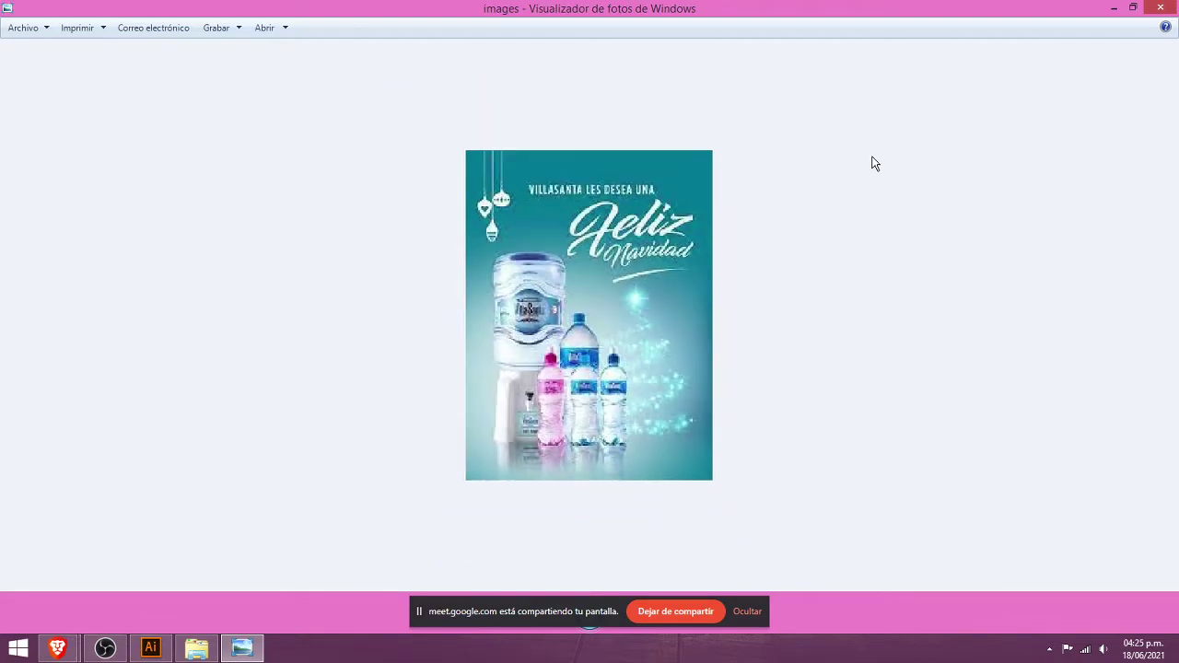
scroll(874, 163, "down", 1)
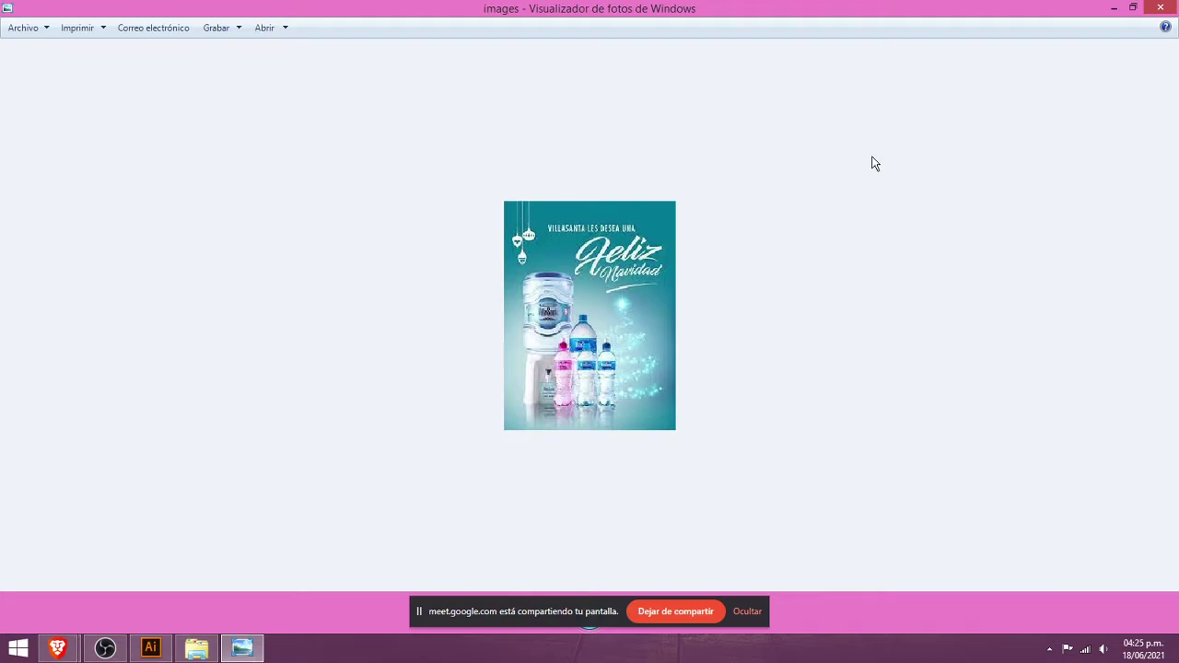
left_click(1160, 7)
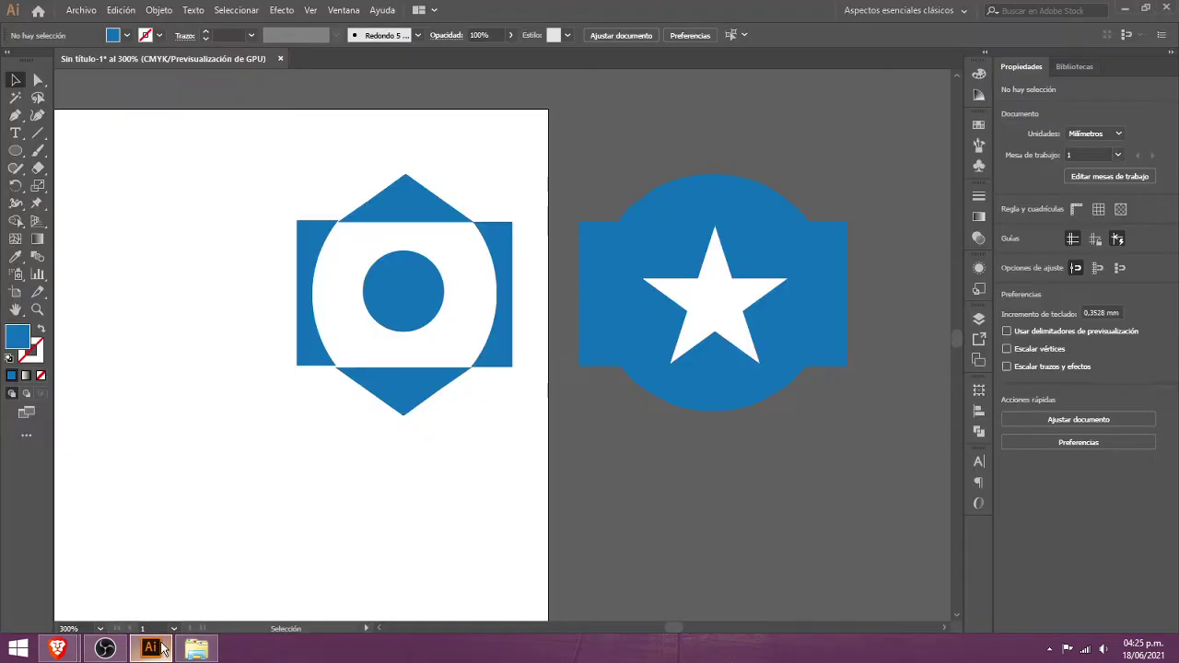
- Switch to Illustrator to show the ring and star badges, and open the Loki poster 103362 from Descargas
left_click(150, 648)
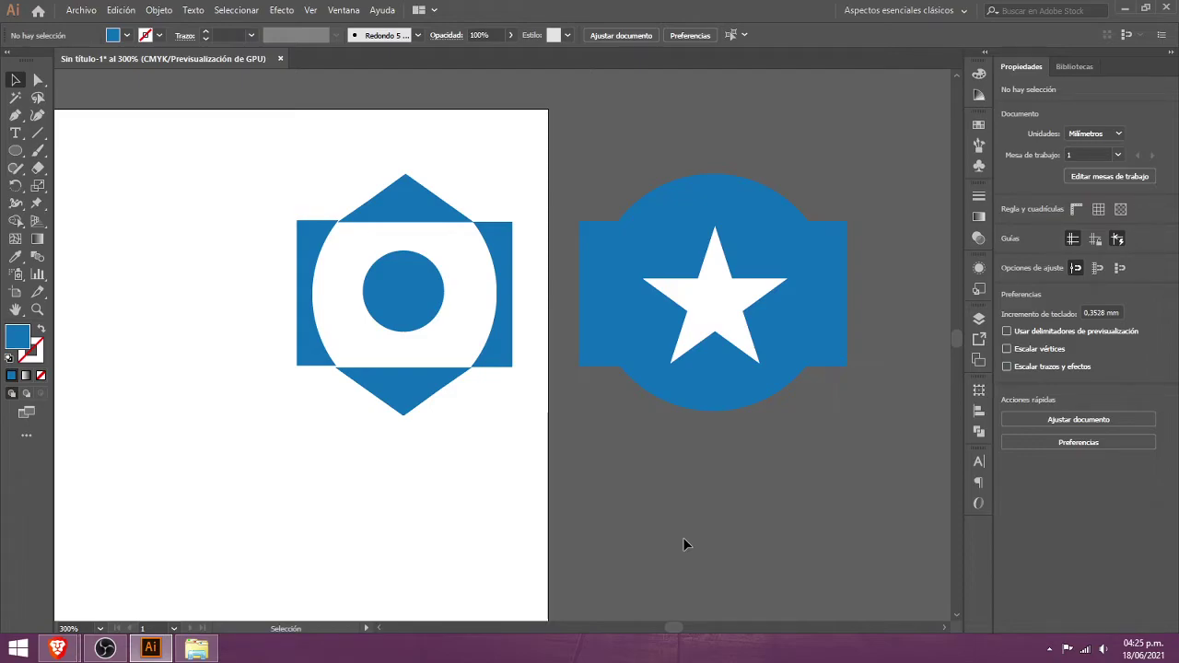
left_click_drag(329, 460, 486, 509)
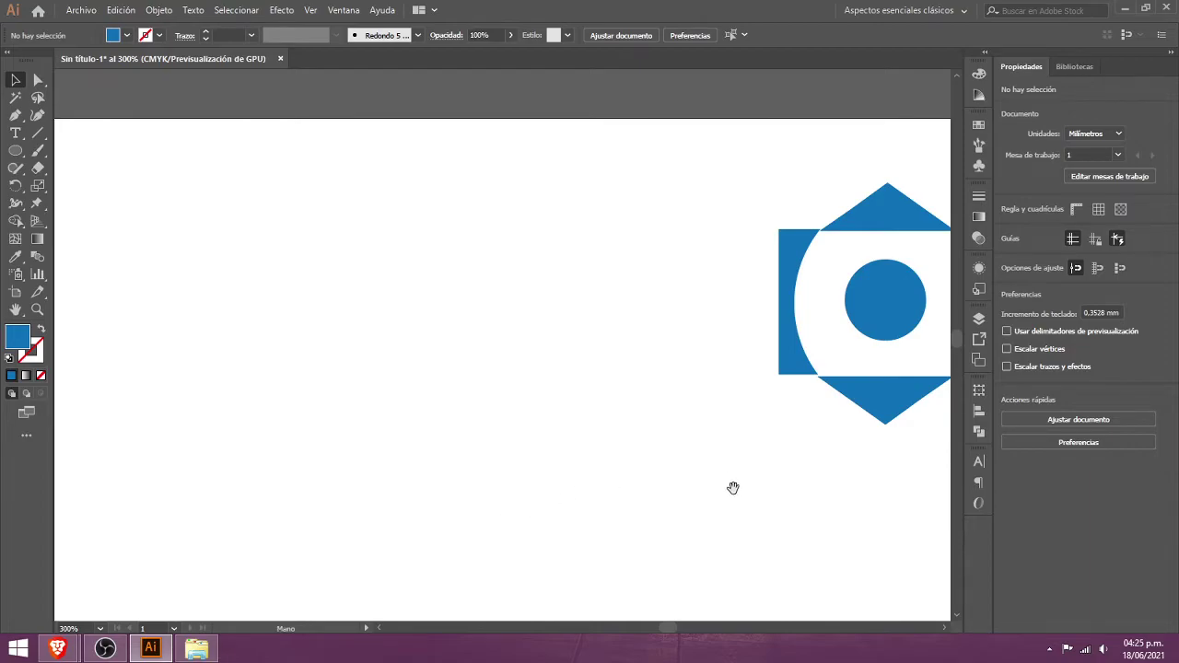
left_click_drag(731, 485, 277, 502)
key("alt+Tab")
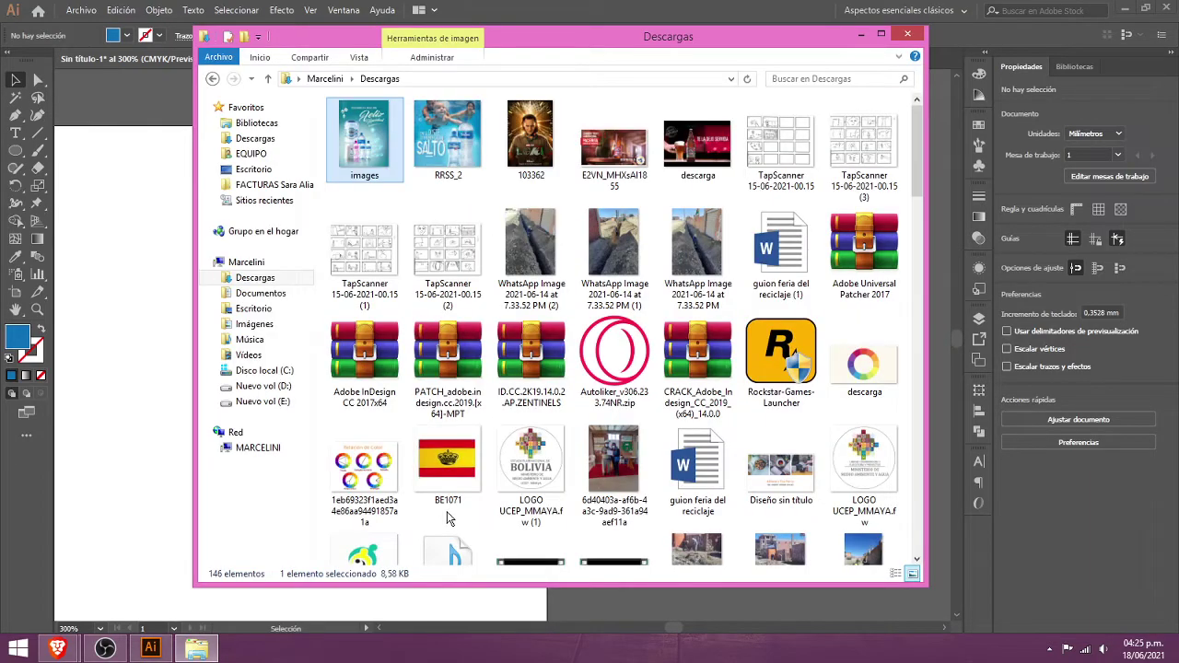
double_click(551, 167)
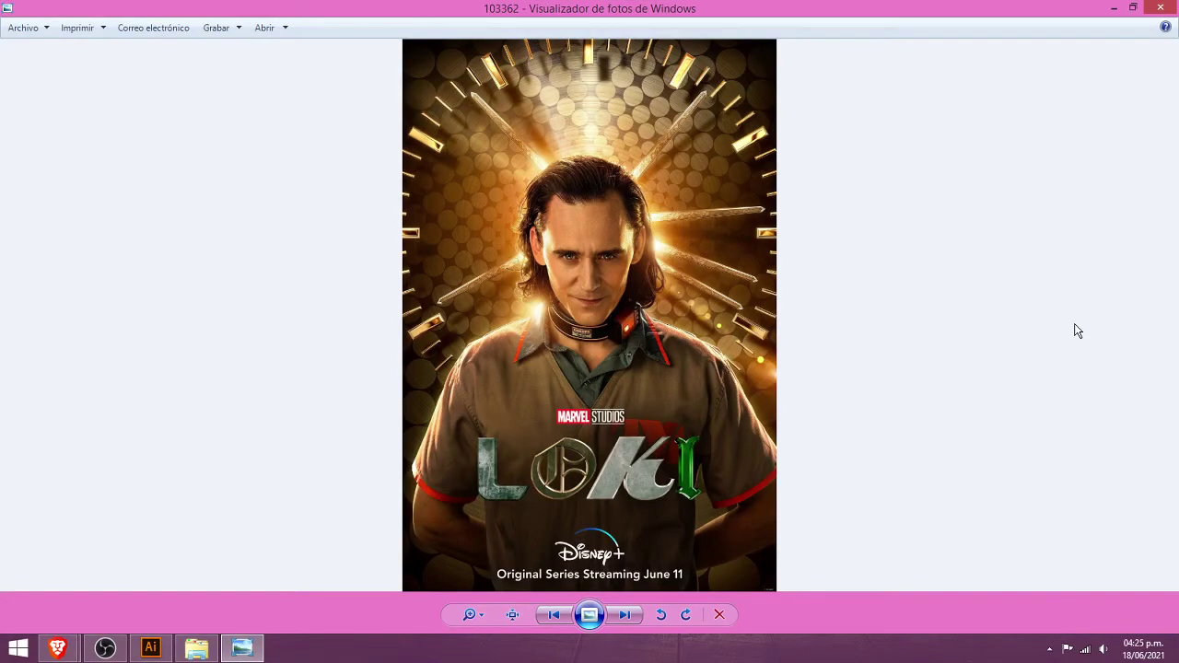
- Alternate between the Loki poster and the Illustrator badges to compare their compositions
key("alt+Tab")
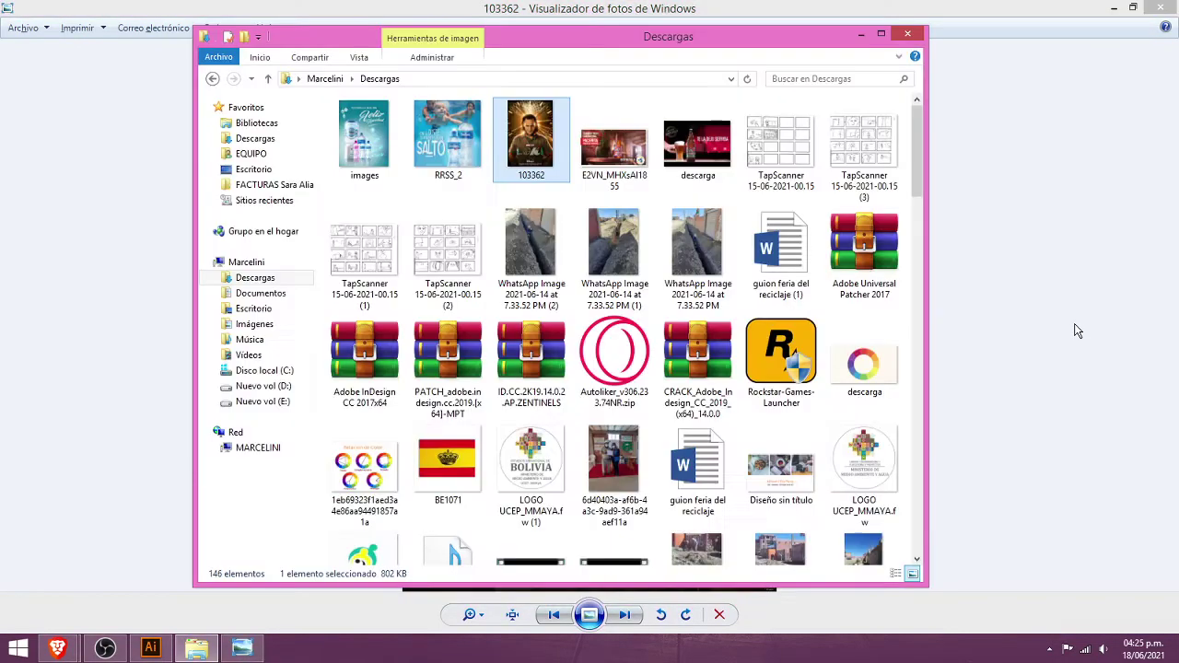
key("alt+Tab")
key("Tab")
key("Tab")
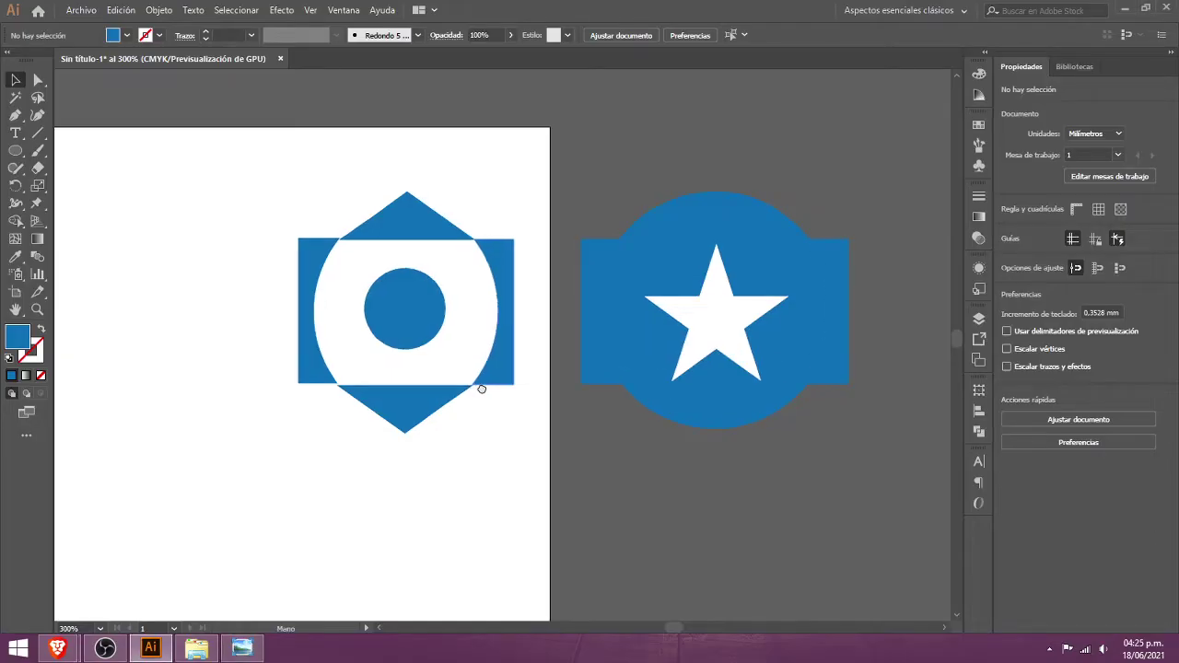
key("alt+Tab")
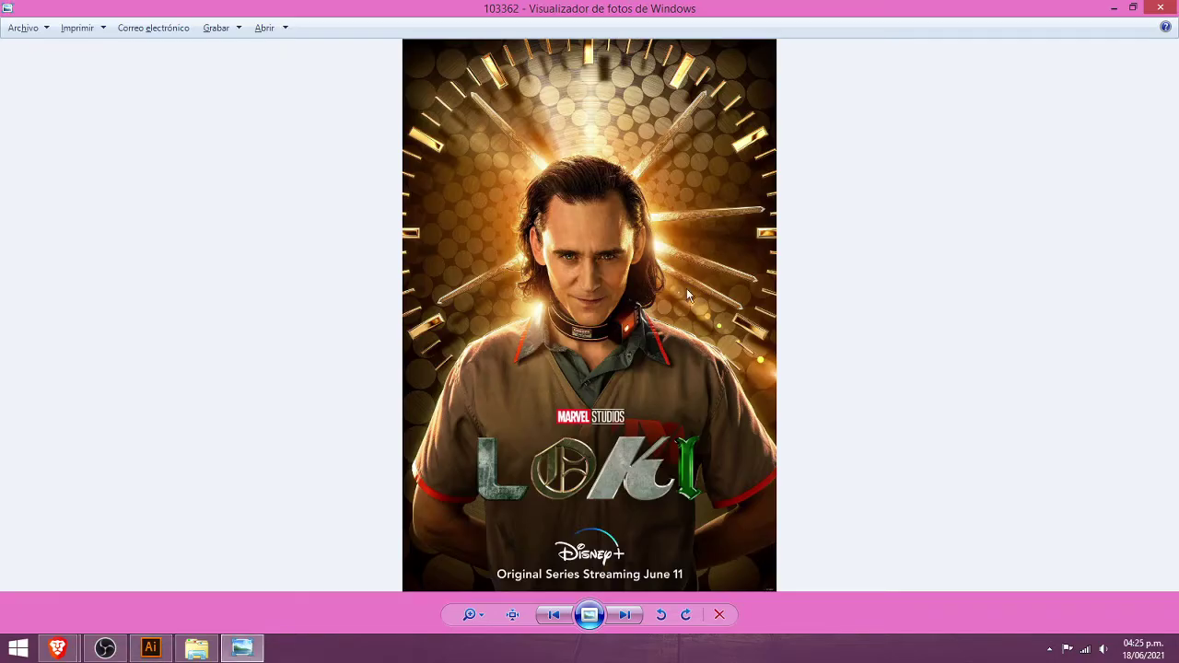
key("alt+Tab")
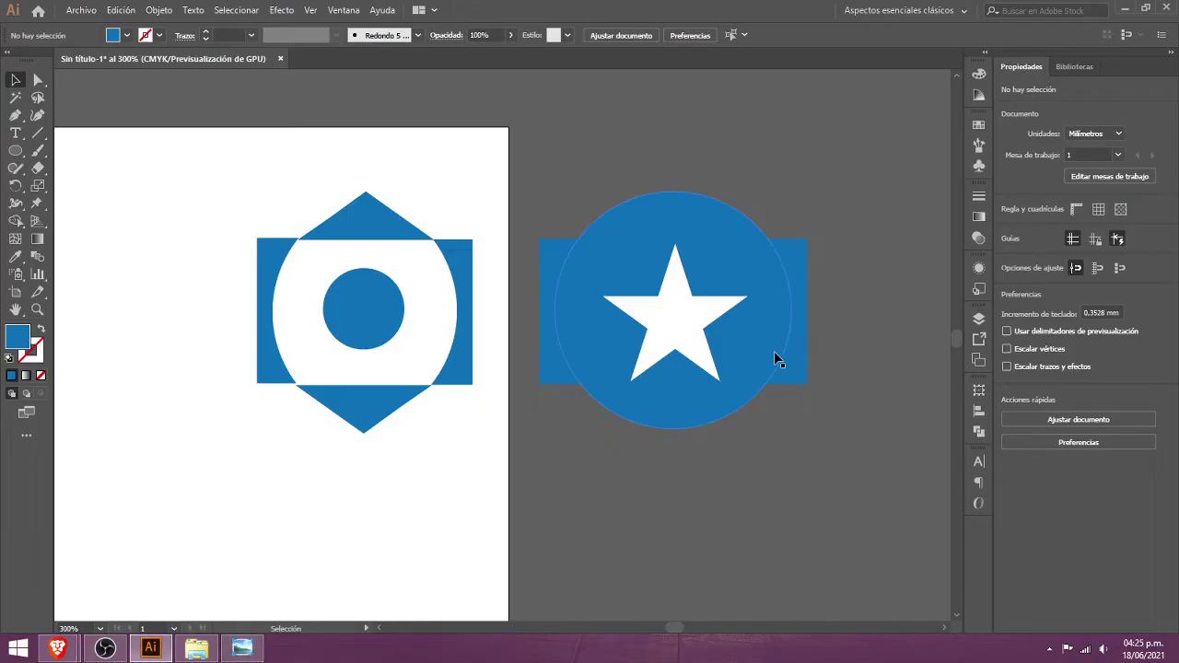
- Show the adjoining red and blue squares on the Illustrator artboard as a composition example
scroll(297, 418, "left", 5)
scroll(604, 447, "up", 3)
scroll(604, 447, "left", 5)
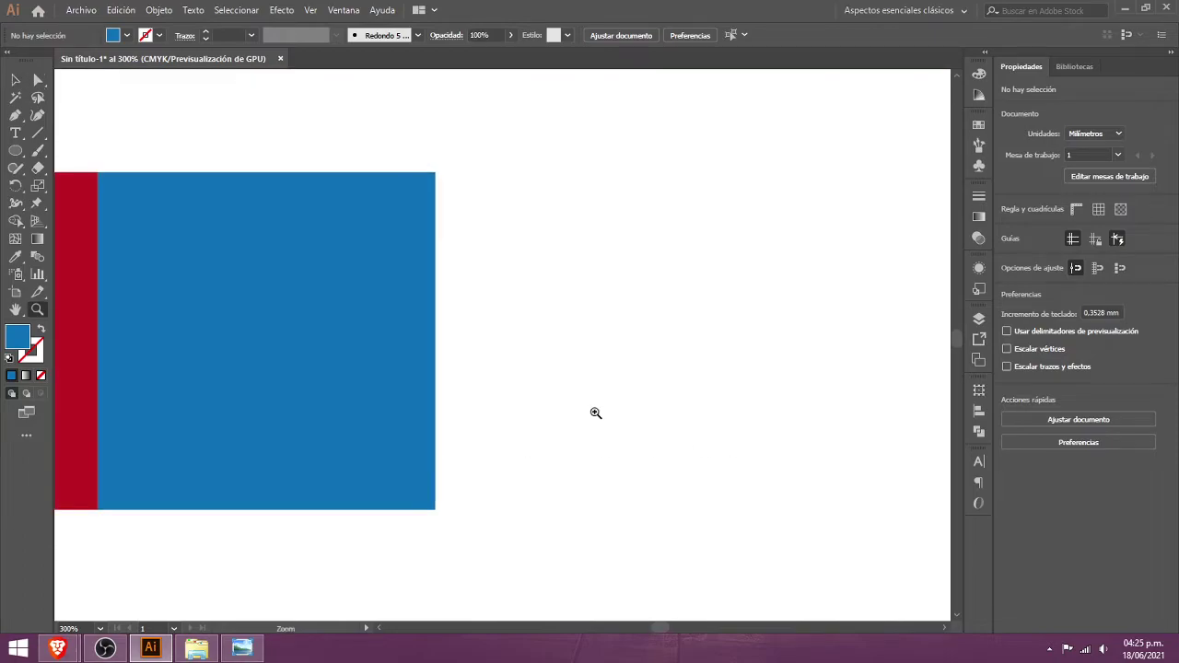
scroll(595, 411, "down", 2)
left_click_drag(408, 442, 605, 415)
left_click_drag(757, 256, 739, 322)
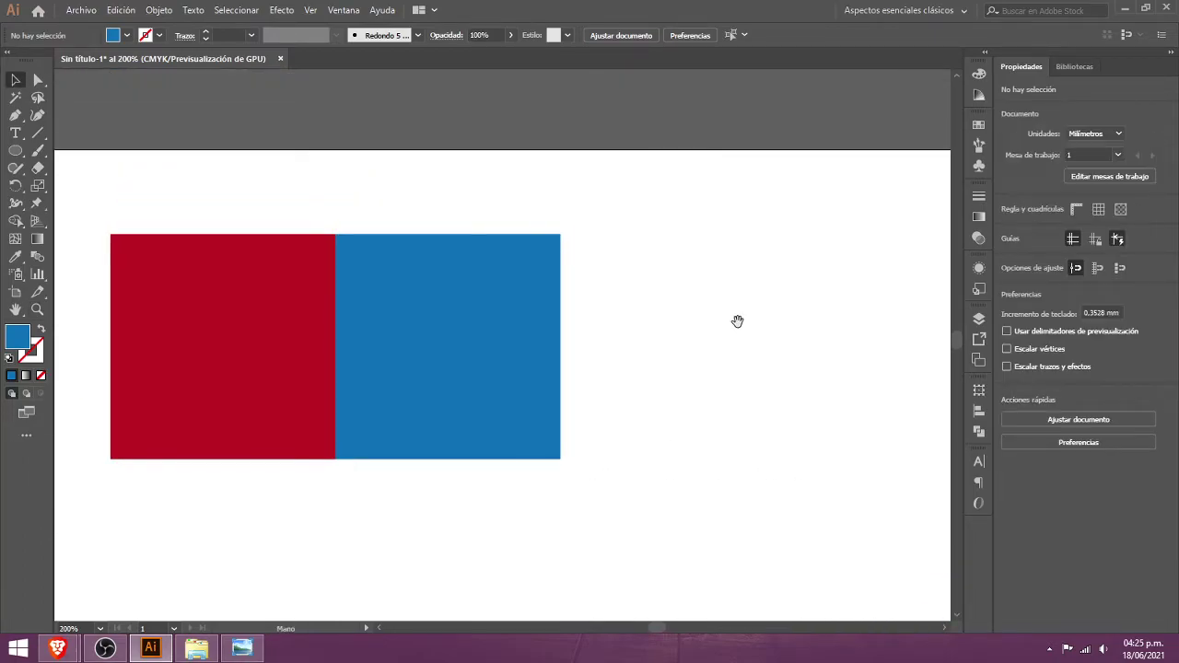
- Show the large and small blue stars in the lower part of the artboard and select both
key("alt+Tab")
scroll(619, 368, "down", 3)
left_click(599, 339, "alt")
left_click(599, 339, "alt")
key("v")
scroll(542, 340, "down", 2)
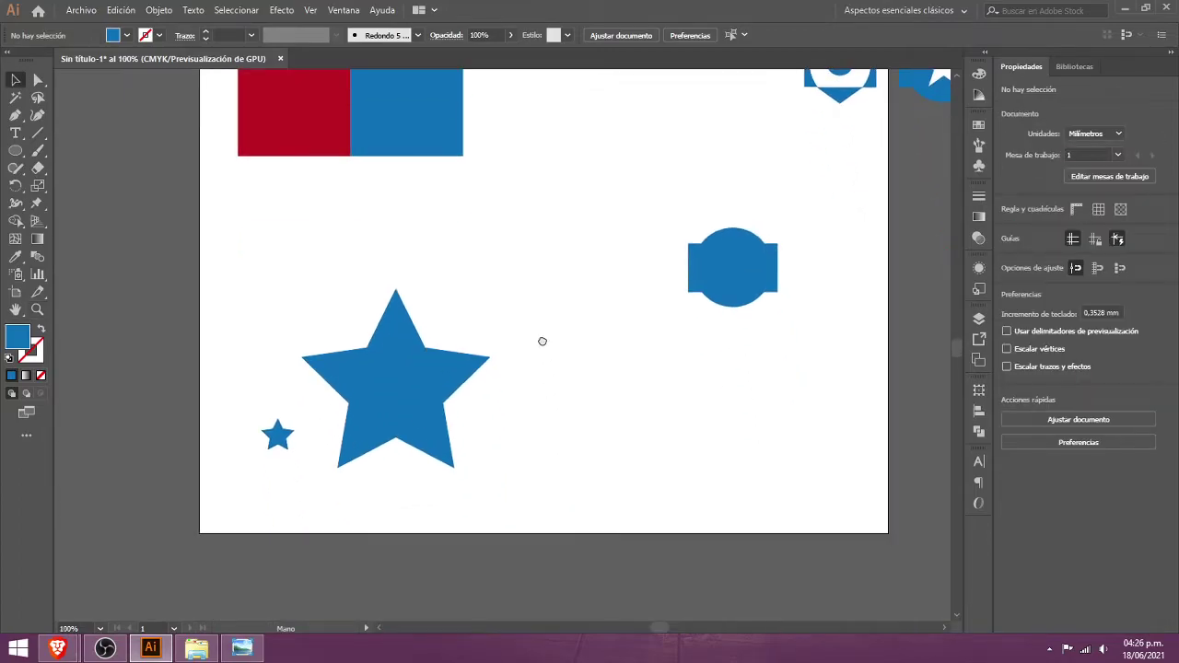
scroll(567, 357, "down", 1)
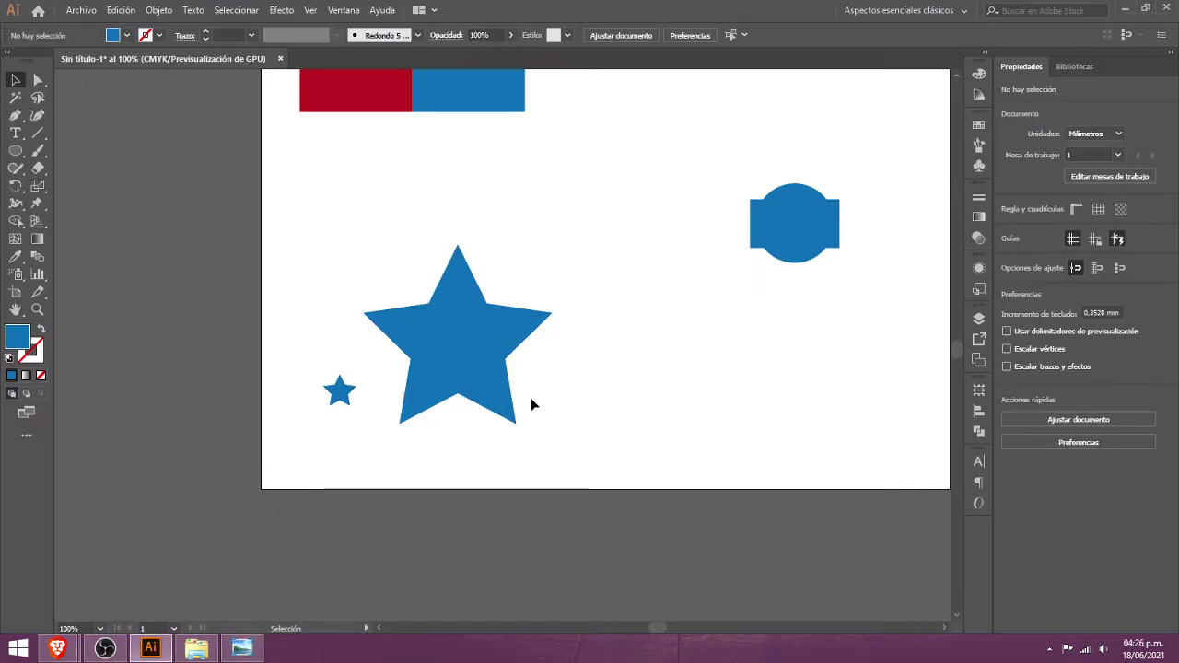
scroll(531, 396, "left", 2)
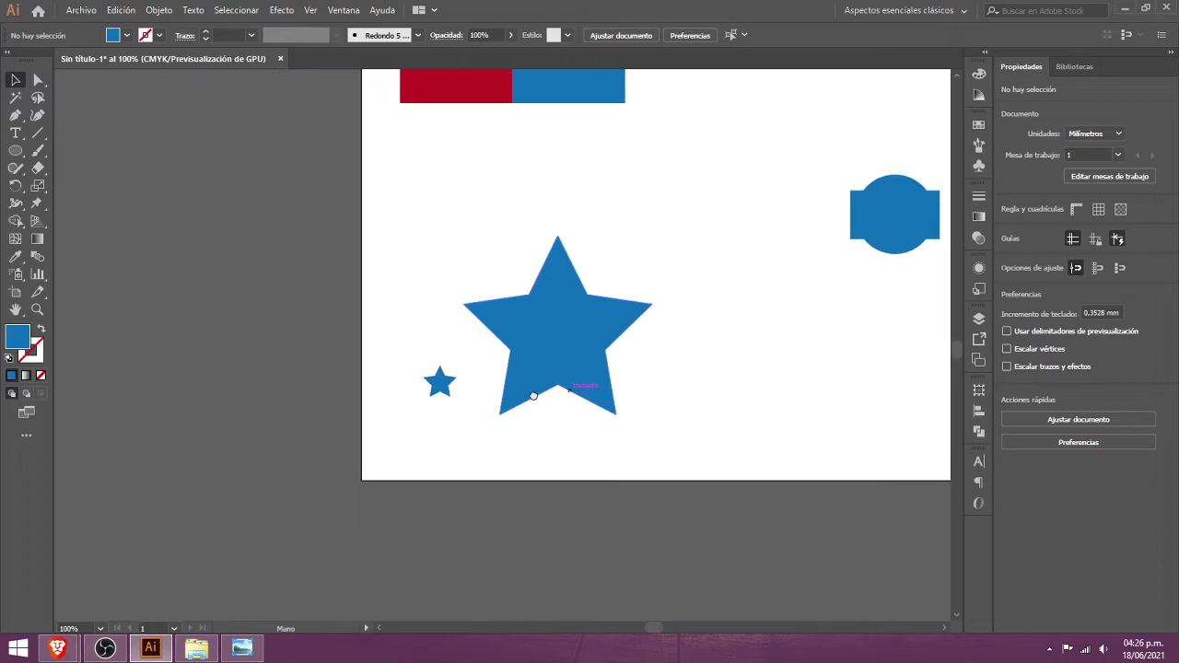
left_click_drag(378, 184, 678, 468)
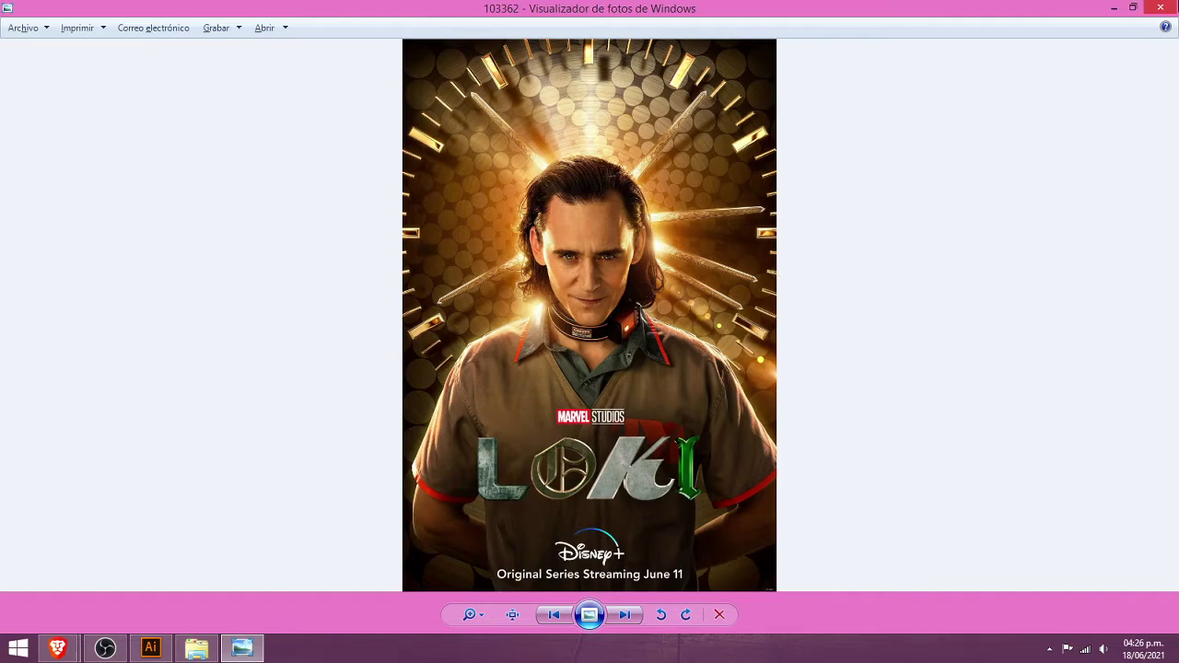
- Close the Loki poster and examine the selected stars alongside the other shapes on the Illustrator artboard
left_click(1162, 6)
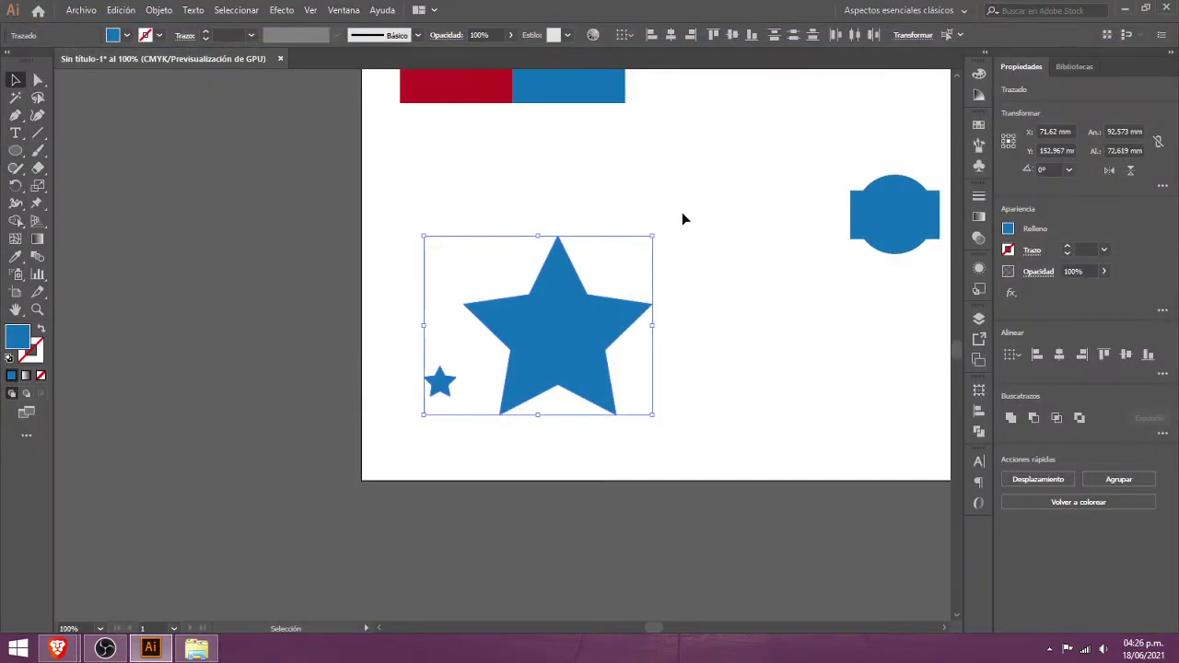
left_click_drag(798, 356, 654, 429)
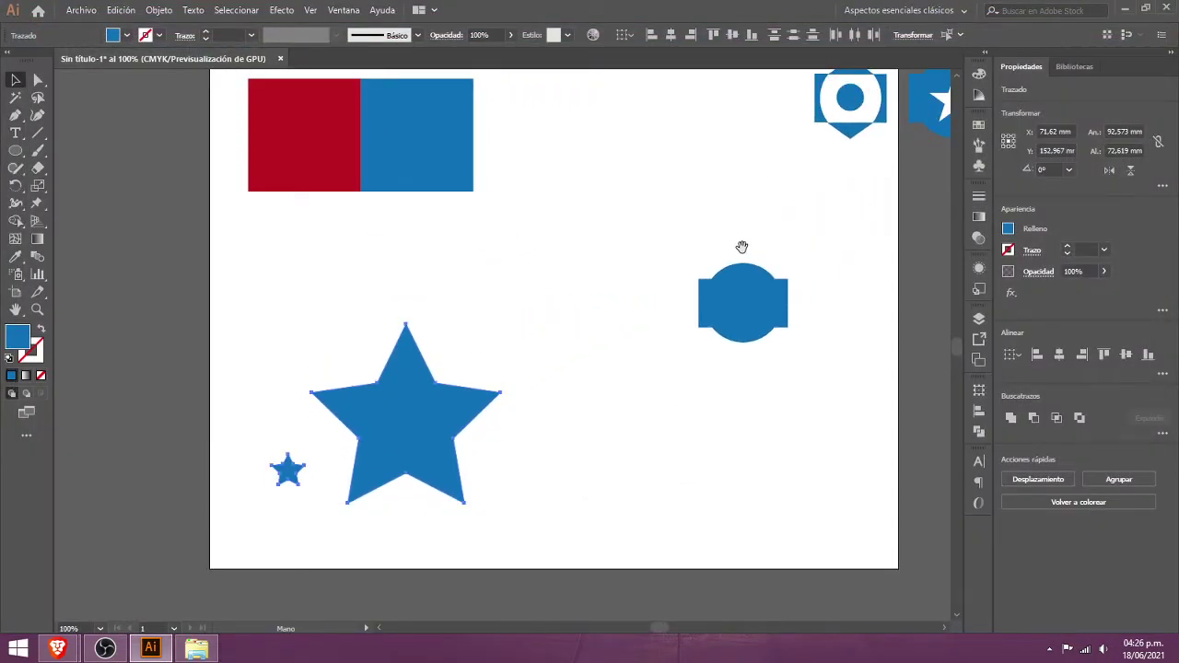
left_click_drag(743, 248, 611, 353)
left_click_drag(551, 386, 643, 352)
left_click_drag(605, 415, 623, 370)
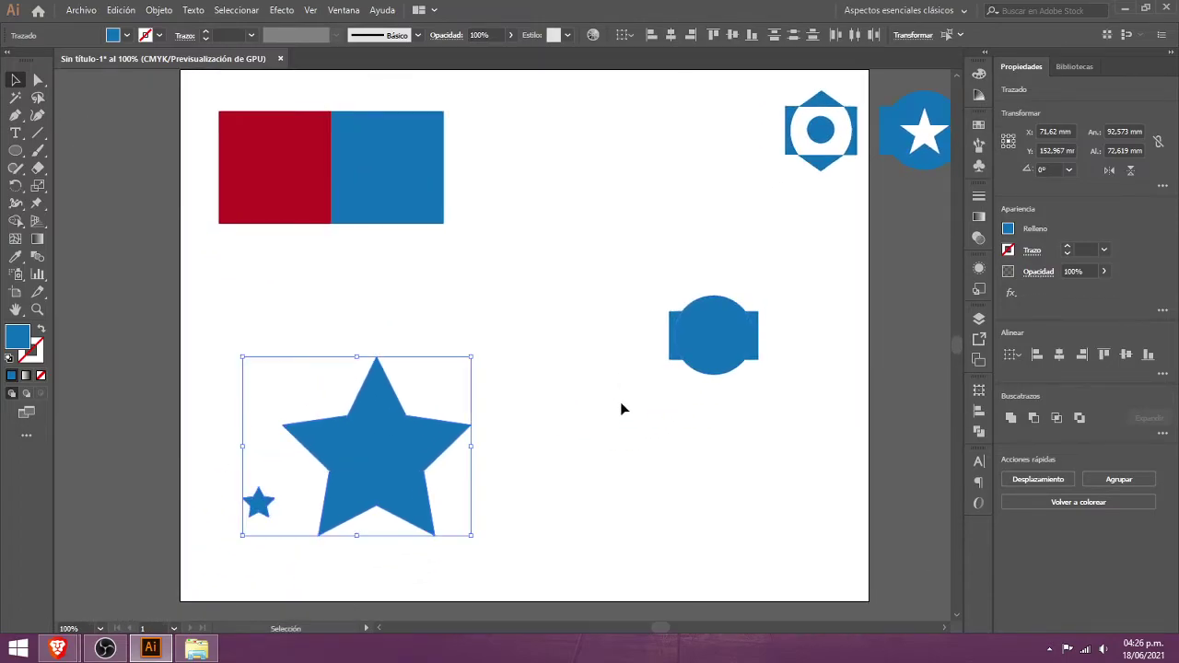
left_click_drag(628, 440, 629, 417)
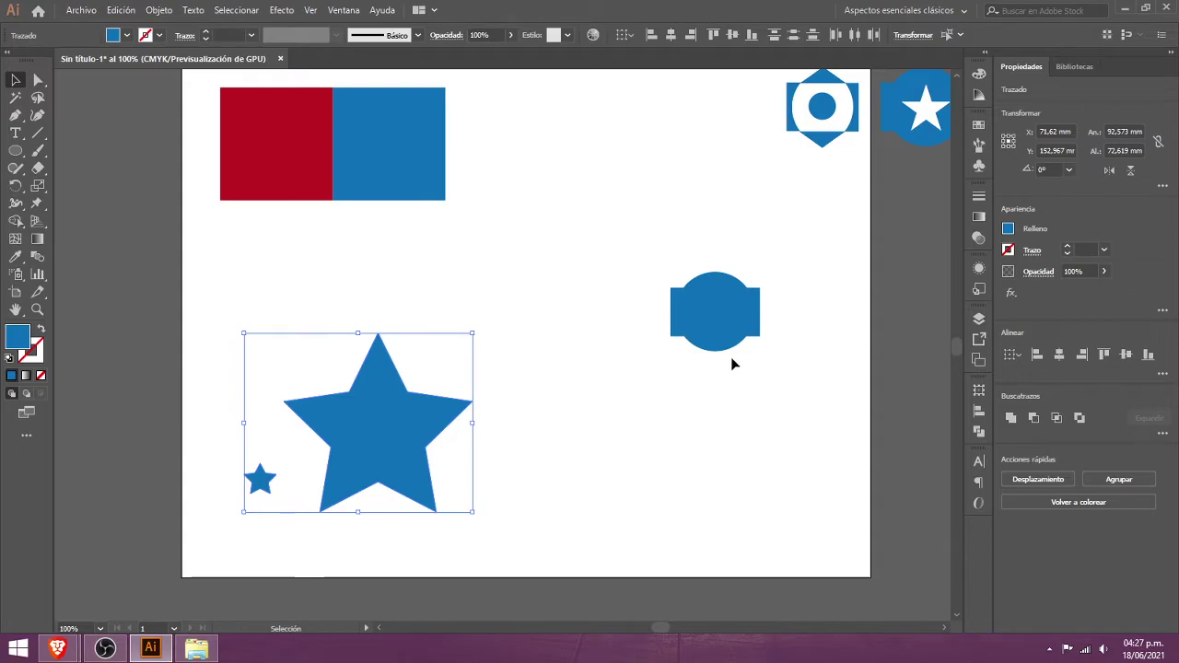
- Move the plain circle-and-rectangle badge up beside the blue square, and deselect it
left_click(746, 295)
left_click_drag(783, 295, 685, 374)
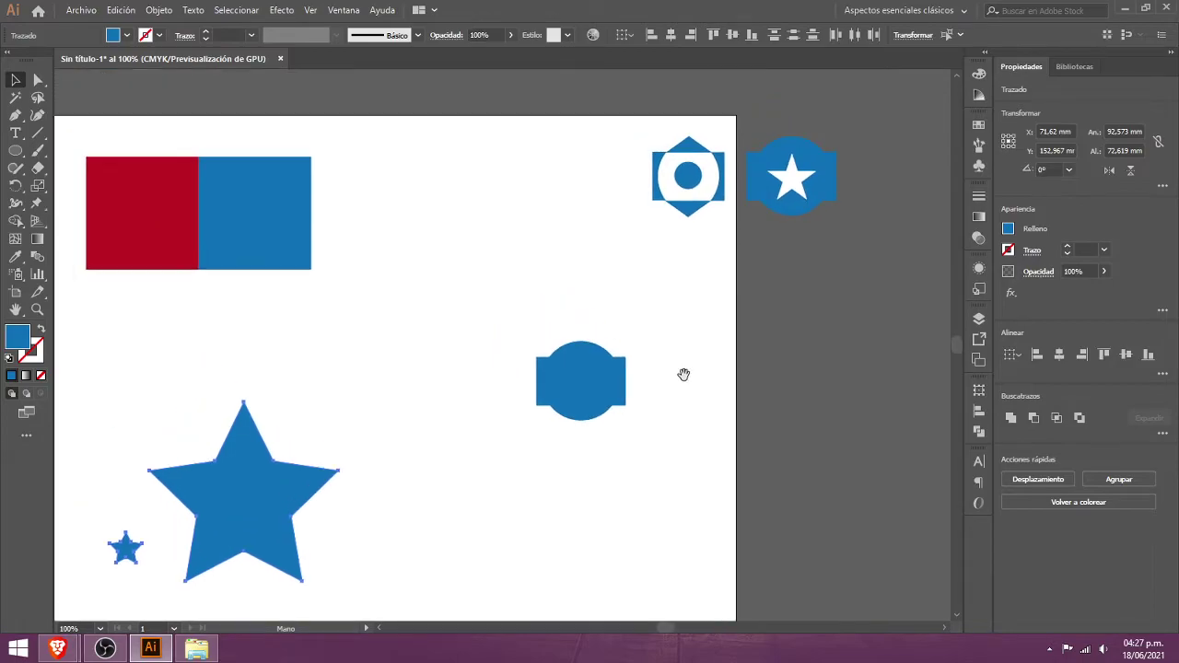
left_click_drag(581, 405, 482, 224)
left_click(697, 377)
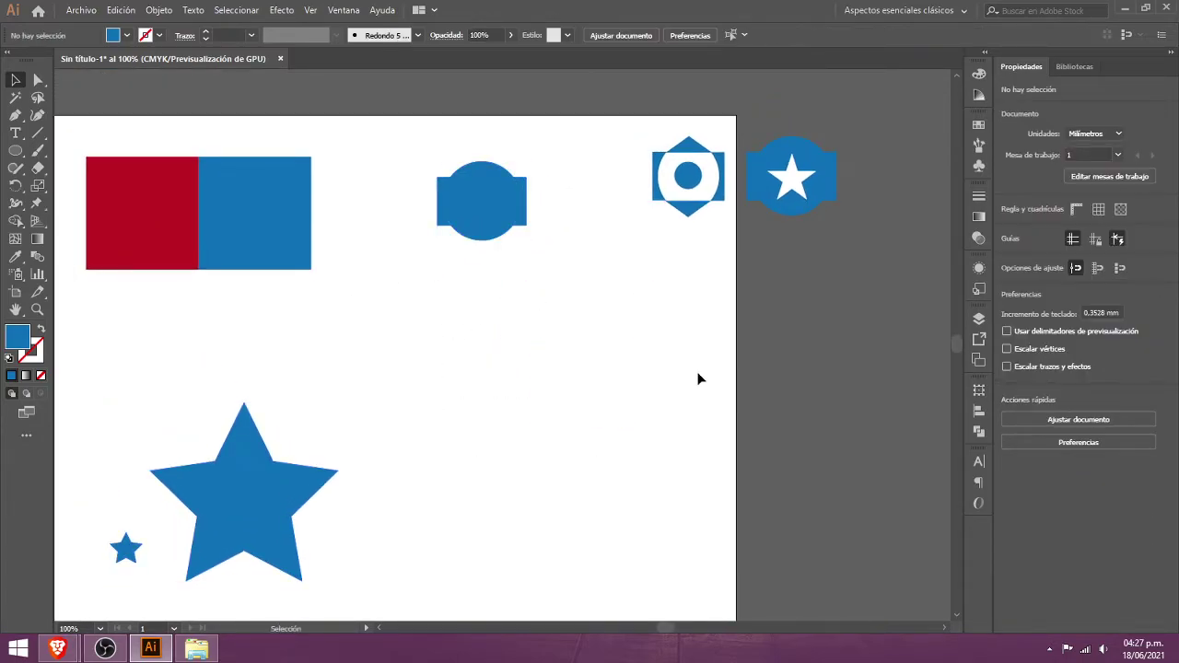
- Move the ring badge and the star badge together inside the artboard, next to the plain badge
left_click_drag(732, 289, 650, 124)
left_click_drag(706, 159, 584, 179)
left_click(604, 446)
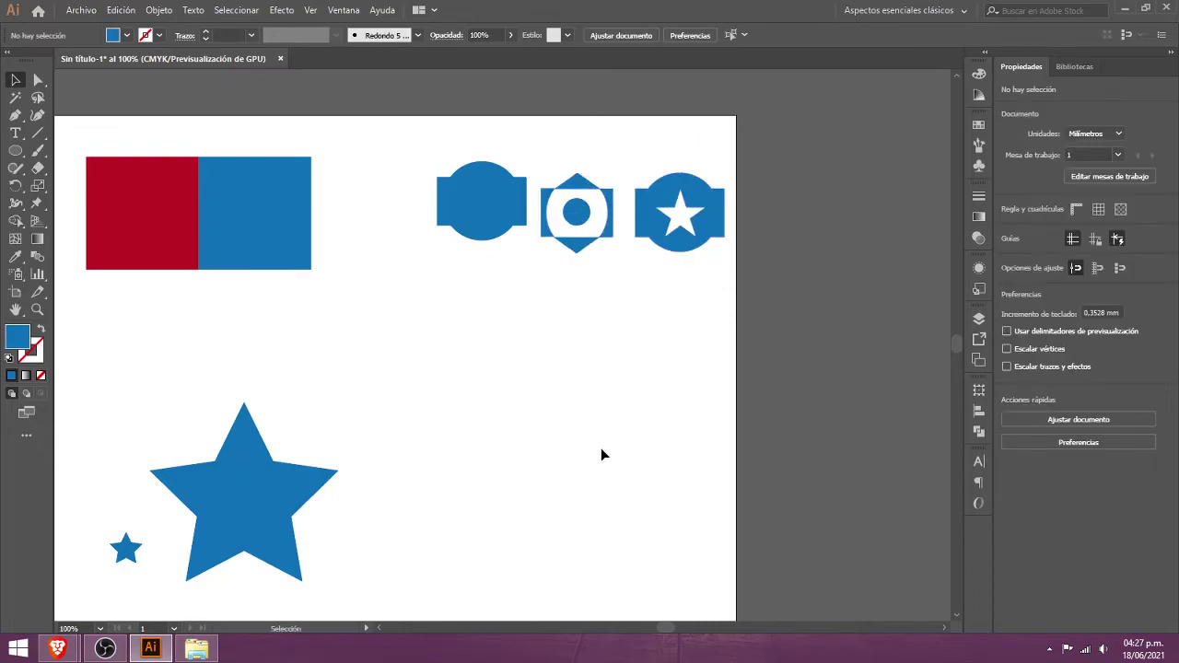
- Review the row of badges, the squares, the stars and the empty area across the artboard
left_click(574, 436, "ctrl")
left_click_drag(452, 239, 536, 442)
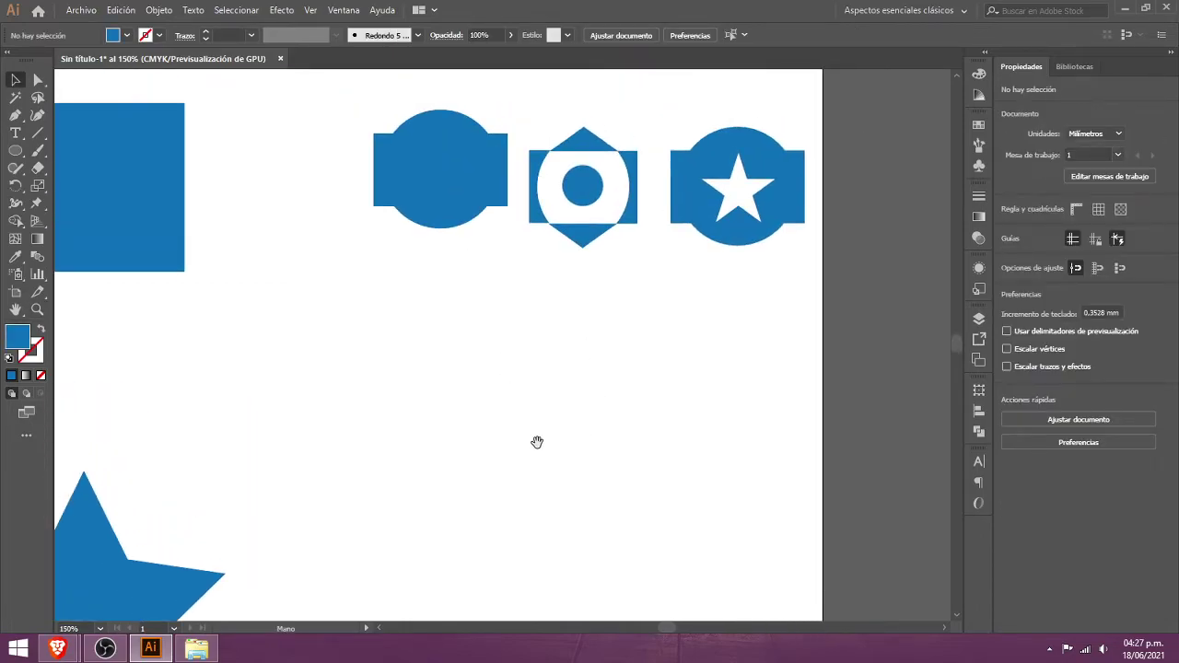
left_click_drag(561, 505, 540, 424)
left_click_drag(540, 499, 561, 410)
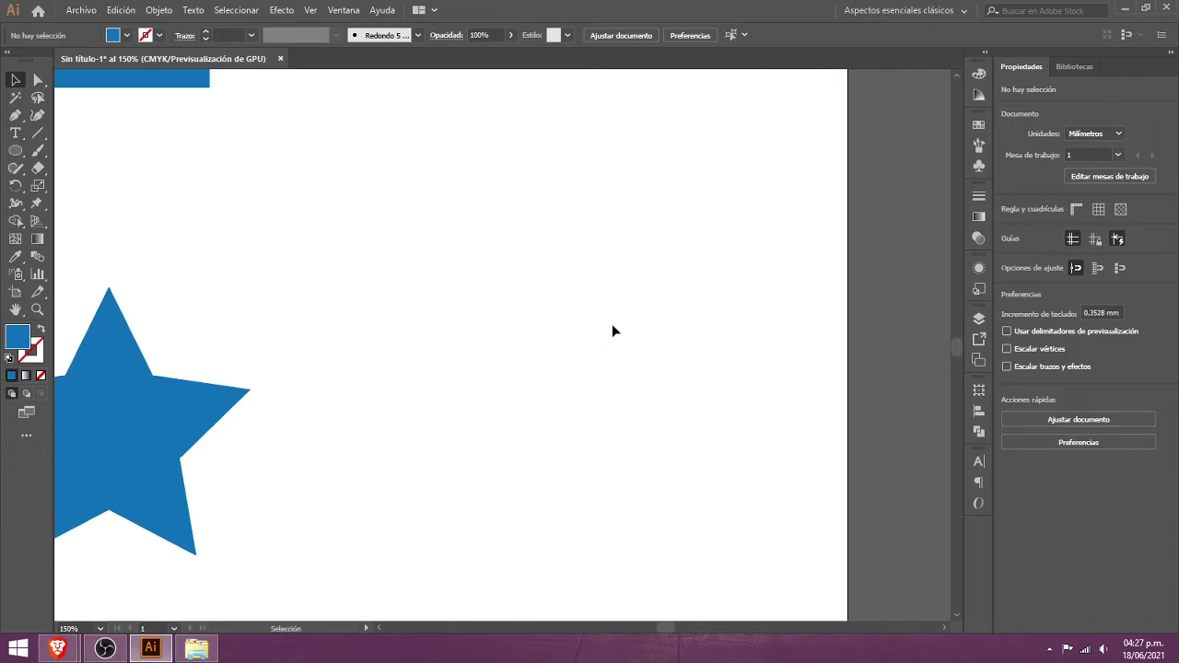
left_click_drag(612, 331, 579, 430)
key("ctrl+1")
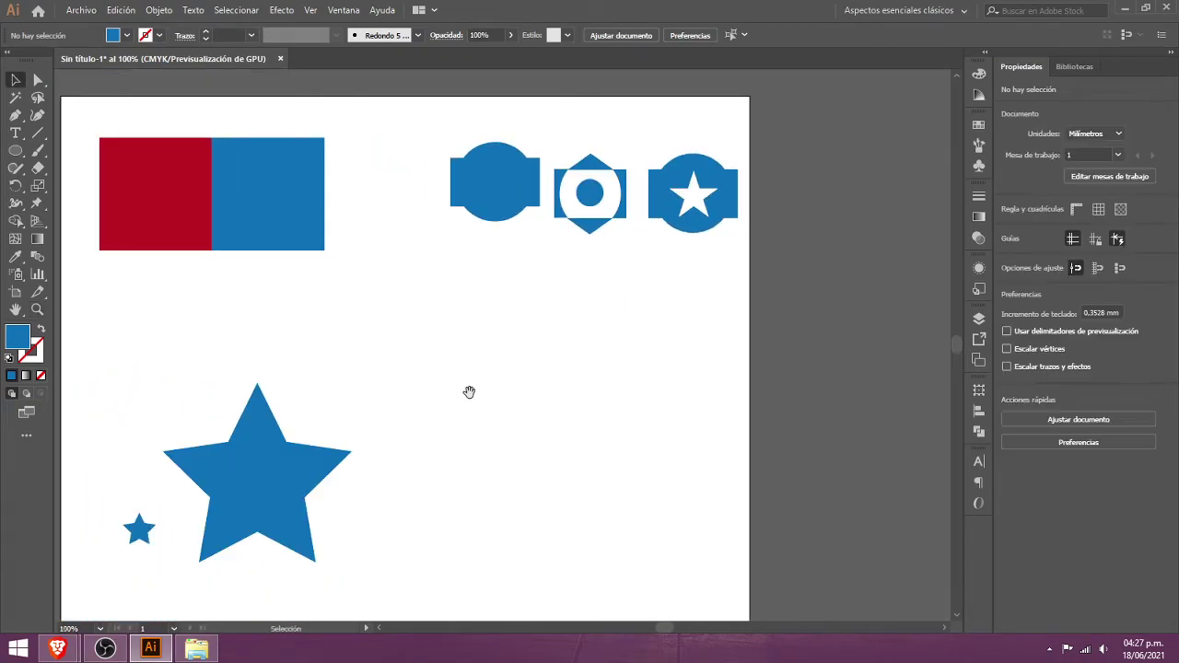
left_click_drag(469, 393, 535, 423)
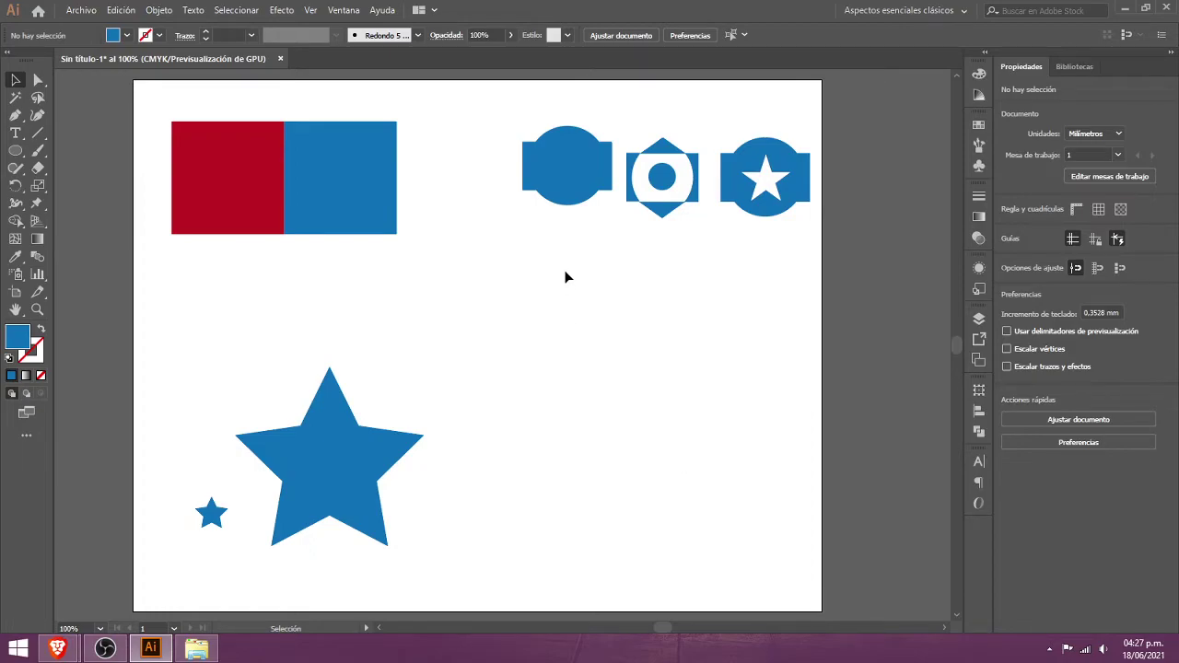
left_click_drag(518, 310, 517, 383)
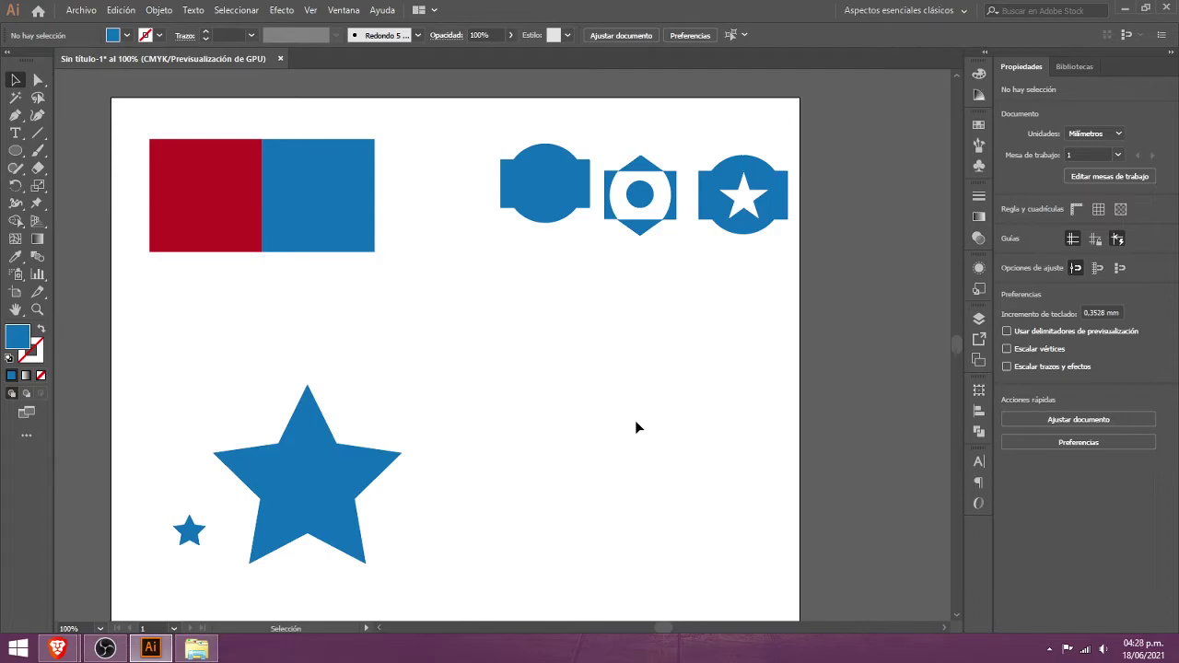
key("space")
left_click_drag(719, 384, 724, 451)
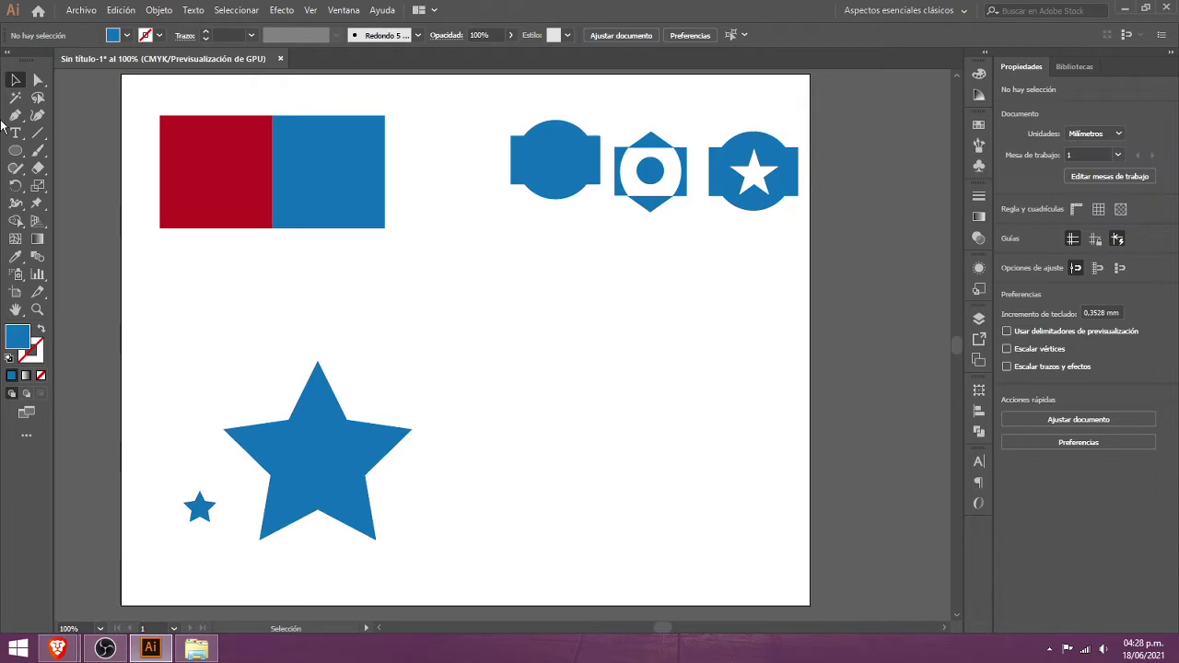
- Examine the row of three badges up close at 150% zoom
left_click(15, 149)
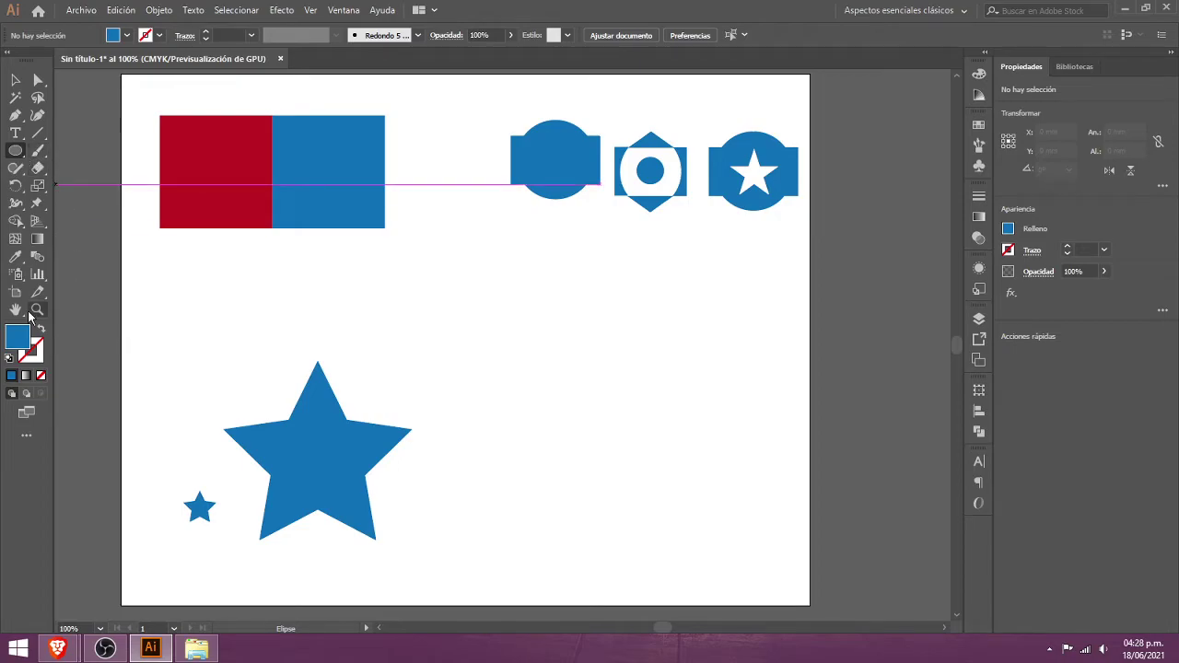
key("v")
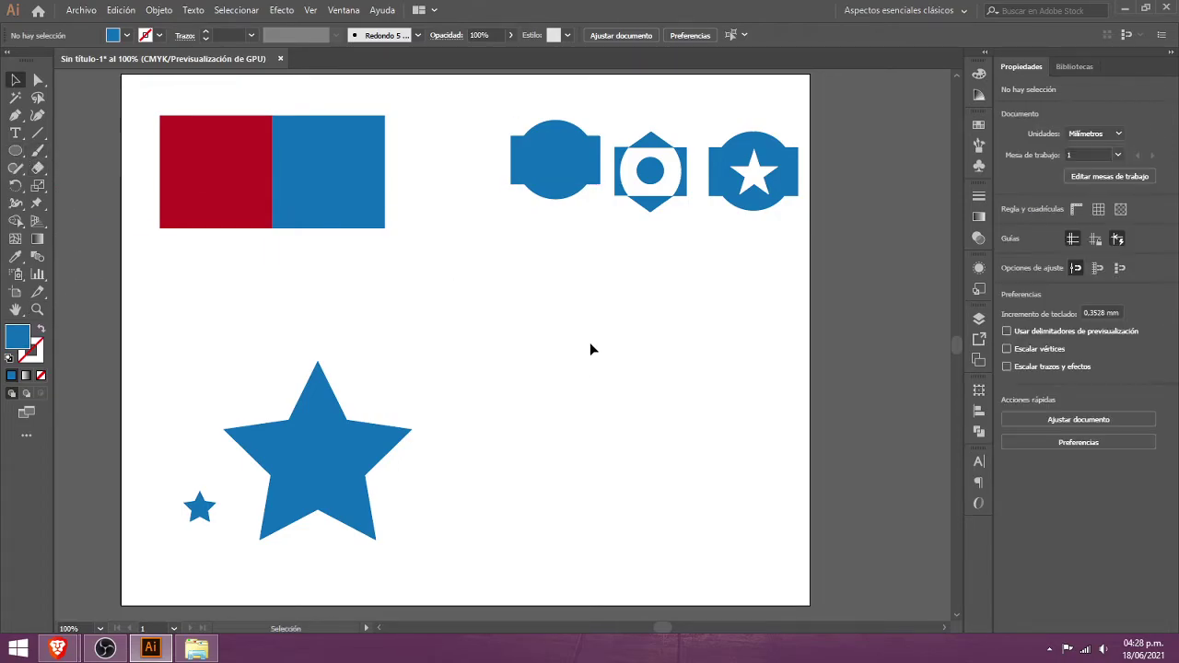
left_click_drag(561, 396, 517, 383)
key("z")
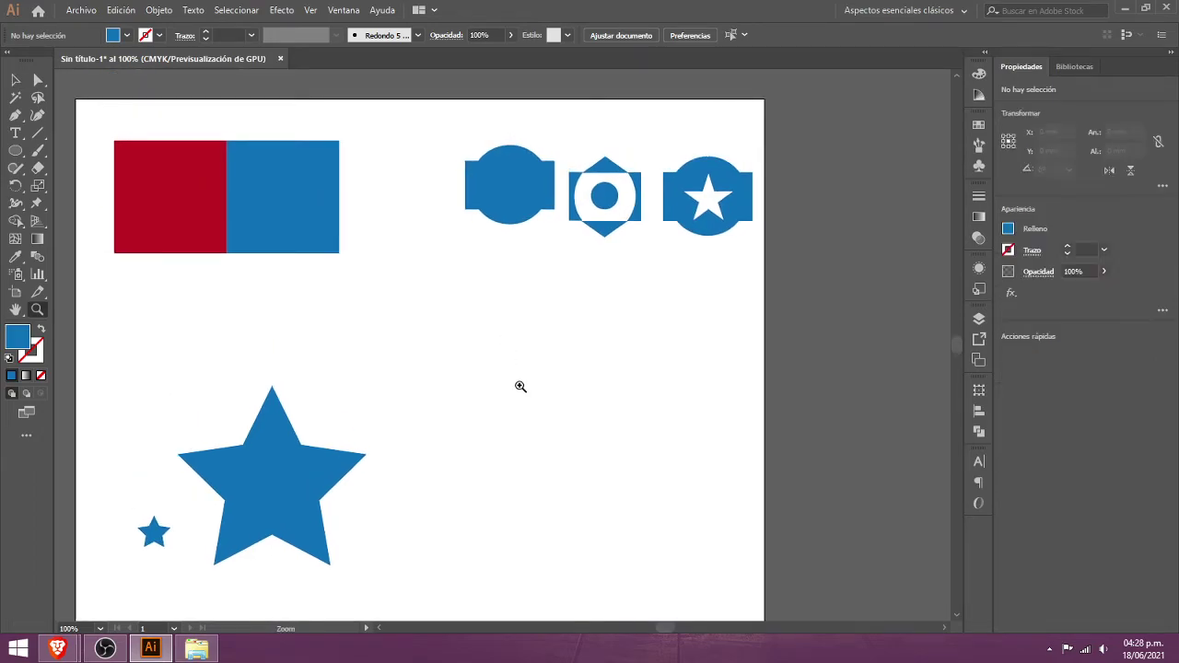
left_click(519, 385)
key("v")
left_click_drag(692, 290, 571, 403)
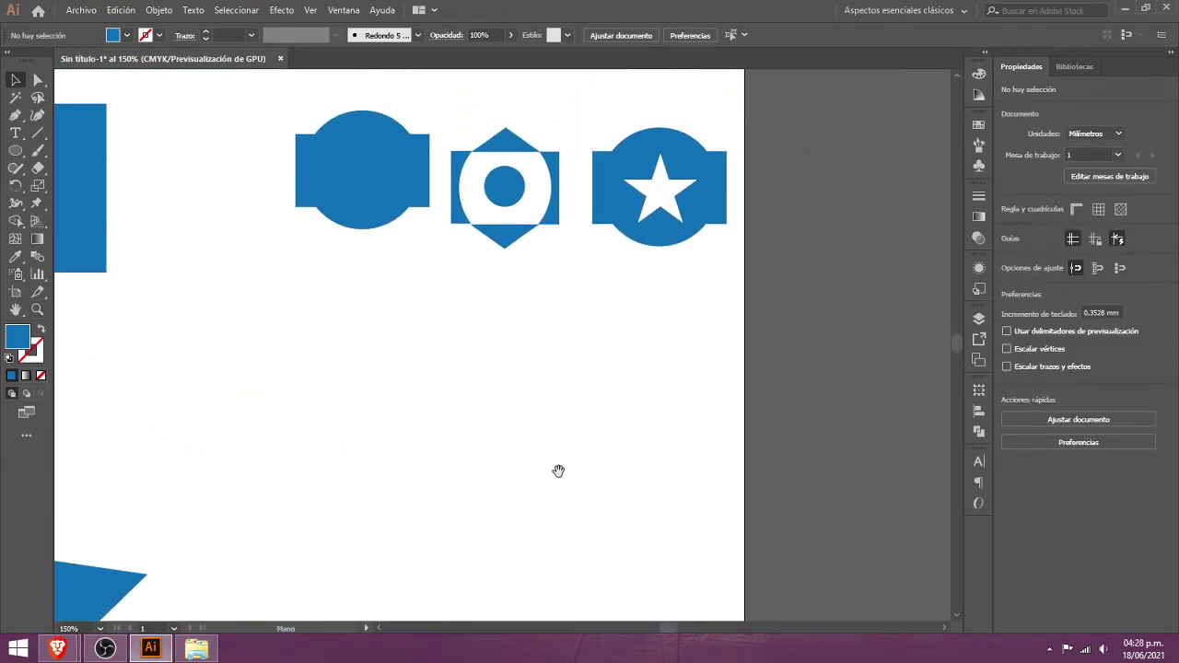
mouse_move(485, 489)
left_mouse_down()
mouse_move(523, 439)
mouse_move(516, 395)
mouse_move(558, 252)
mouse_move(487, 473)
left_mouse_up()
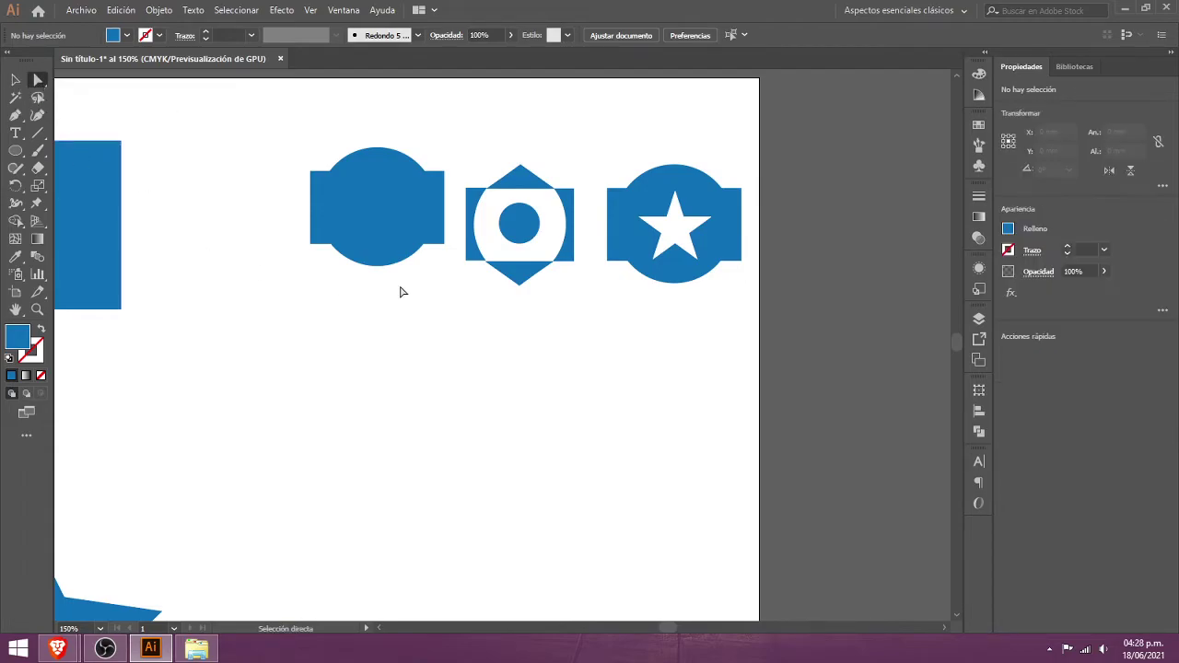
key("z")
key("v")
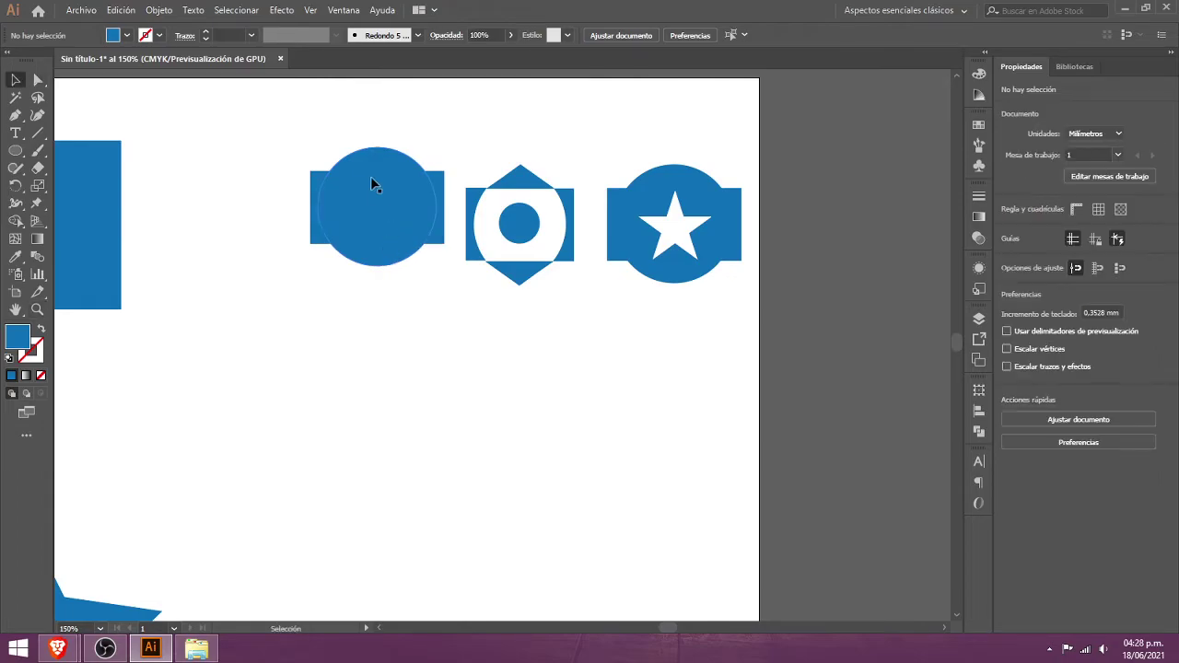
- Move the plain circle-and-rectangle badge slightly left and up, away from the ring badge, and deselect it
left_click_drag(370, 176, 398, 215)
left_click_drag(310, 145, 466, 337)
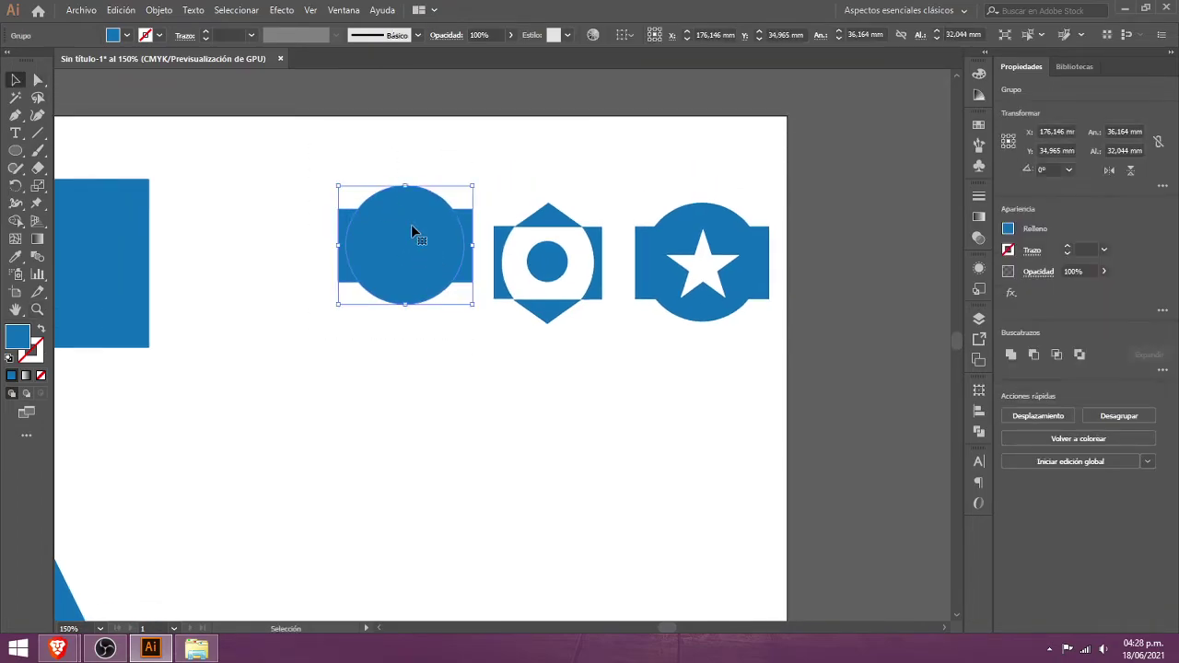
left_click_drag(414, 231, 387, 320)
left_click_drag(394, 249, 394, 250)
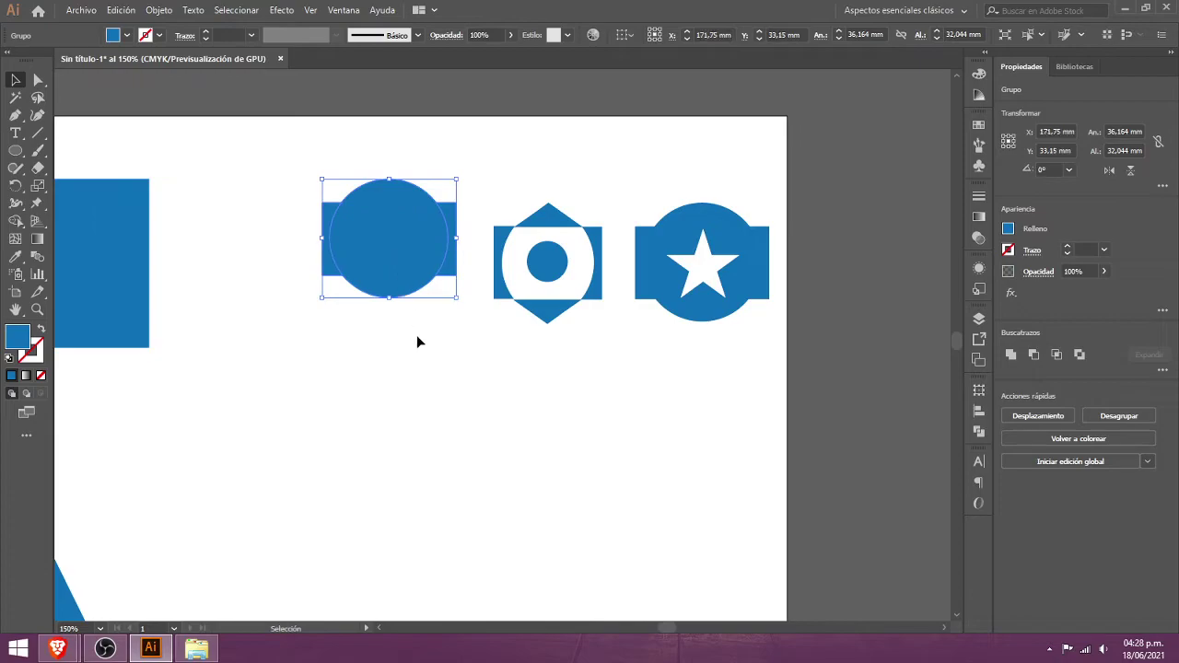
left_click(425, 324)
- Select the right-hand piece of the plain badge with Direct Selection, picking its upper anchor point where it meets the circle
key("ctrl+plus")
key("ctrl+plus")
scroll(482, 327, "down", 2)
scroll(482, 327, "right", 2)
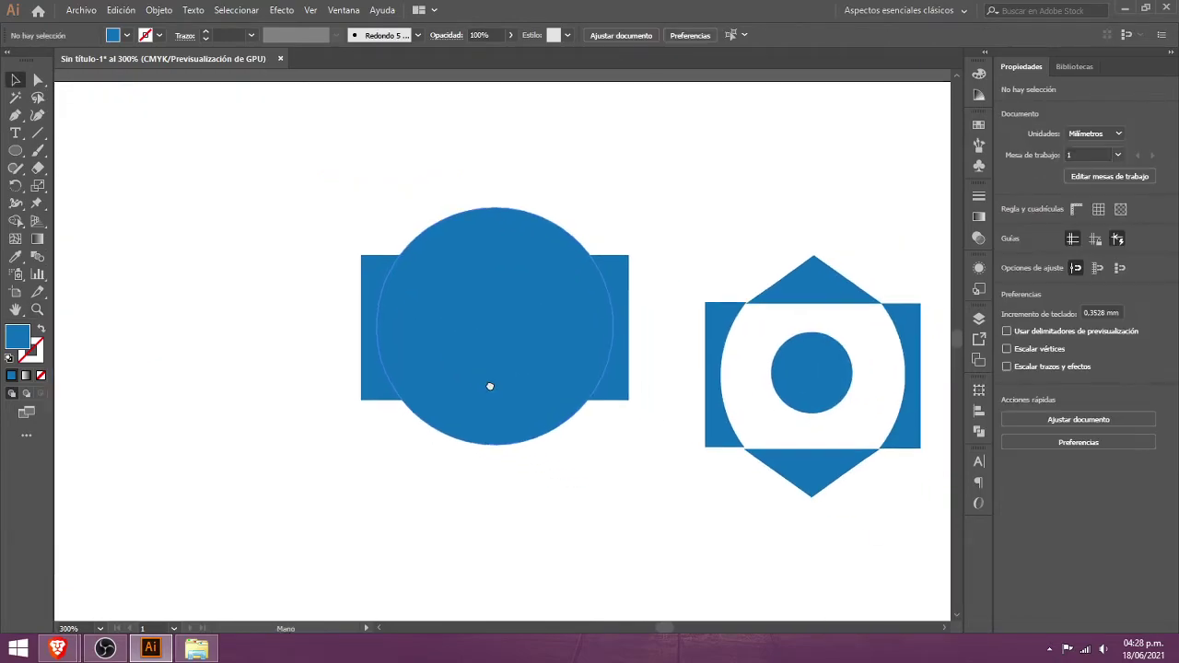
key("a")
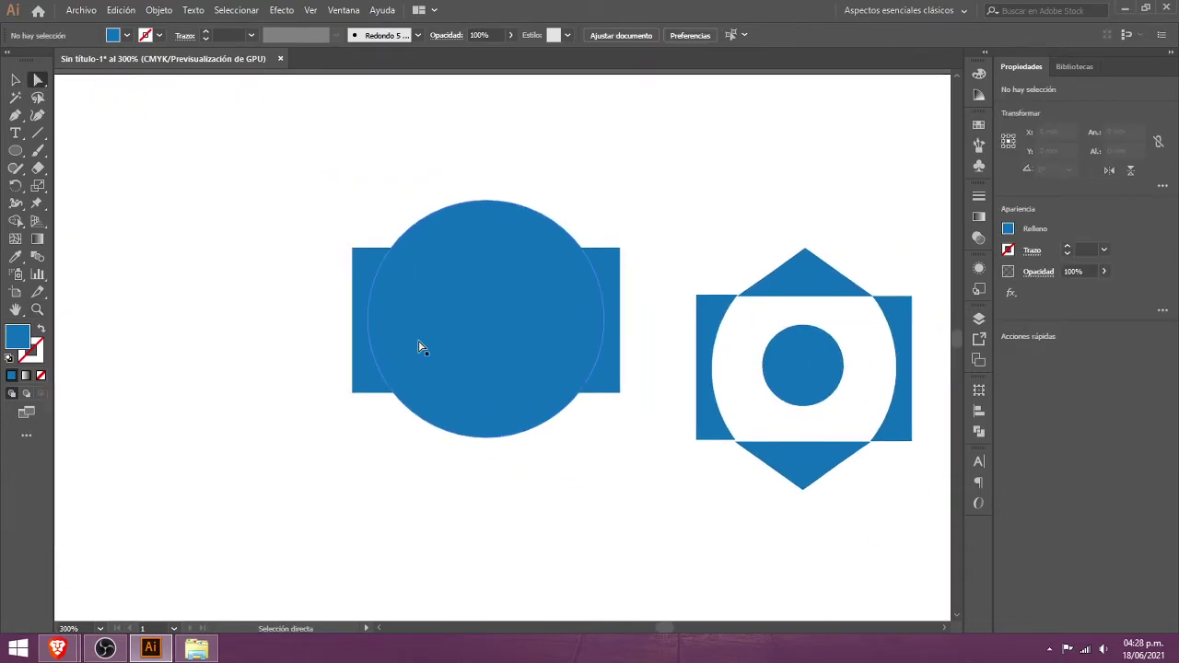
left_click(609, 275)
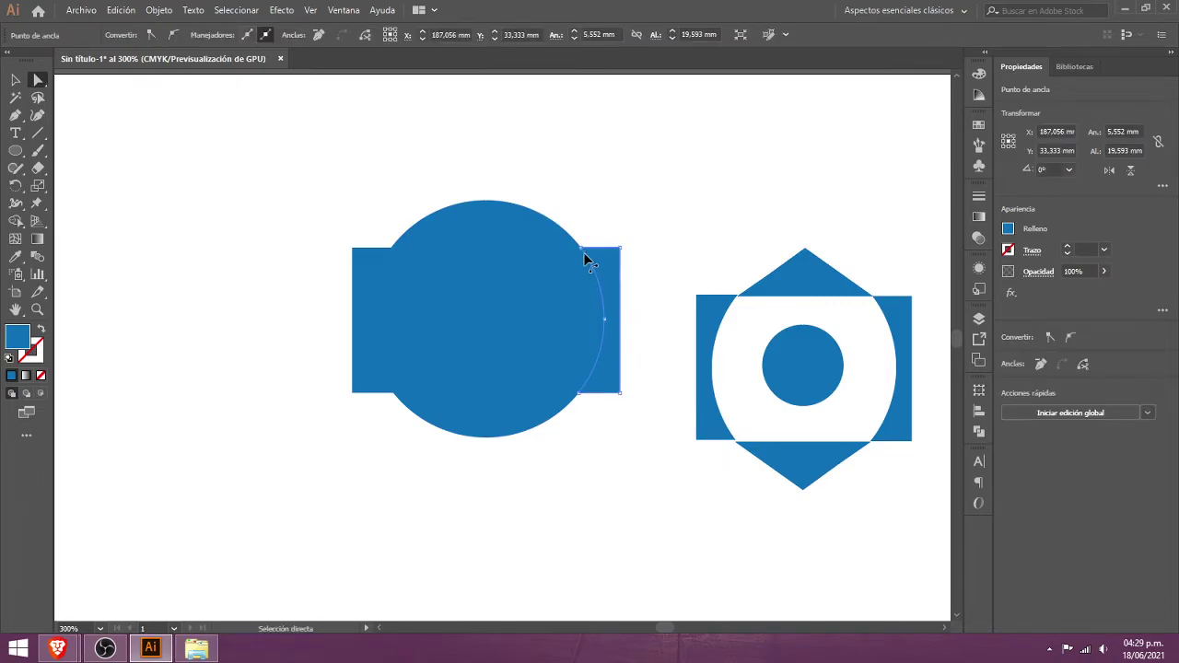
left_click(597, 269)
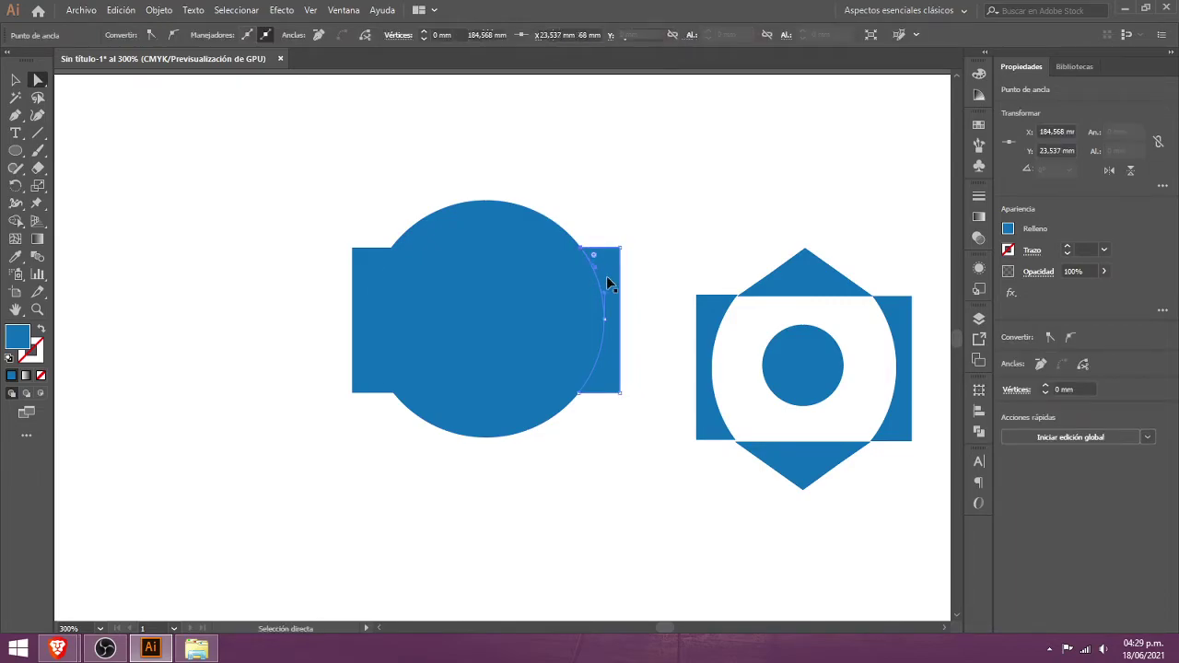
- Move the whole plain badge down to about X 172 mm, Y 49 mm
key("v")
scroll(618, 448, "down", 2)
scroll(618, 448, "right", 1)
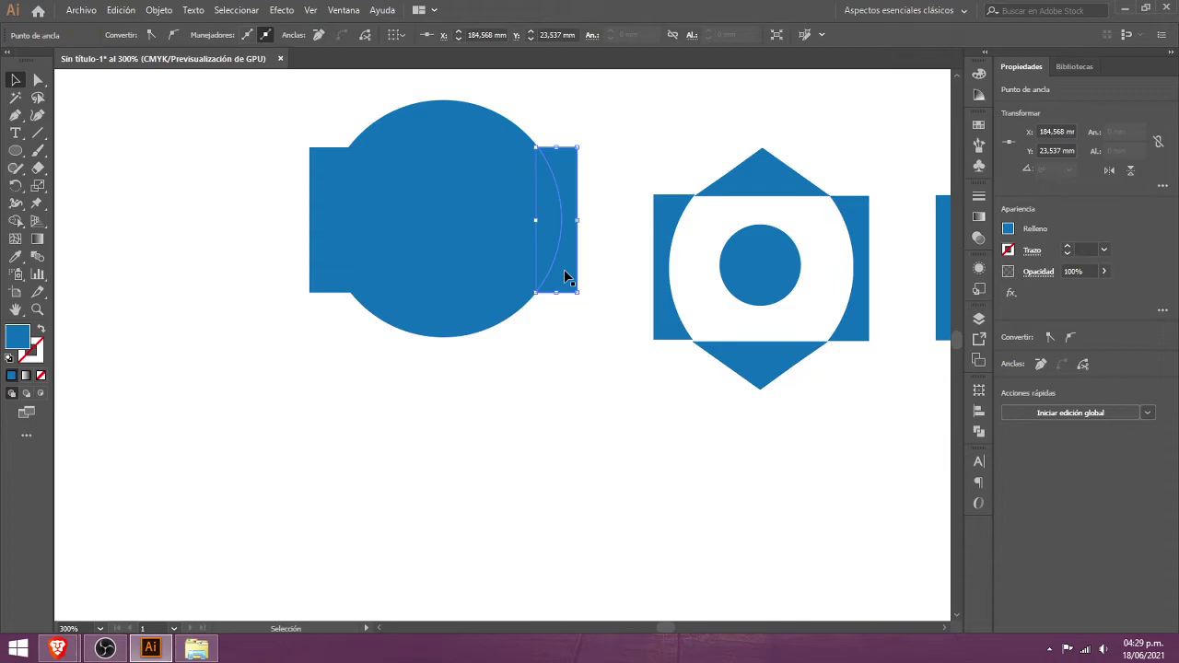
left_click_drag(564, 276, 571, 397)
- Duplicate the large blue star and place the copy in the empty area to its right on the artboard
key("z")
left_click(458, 423)
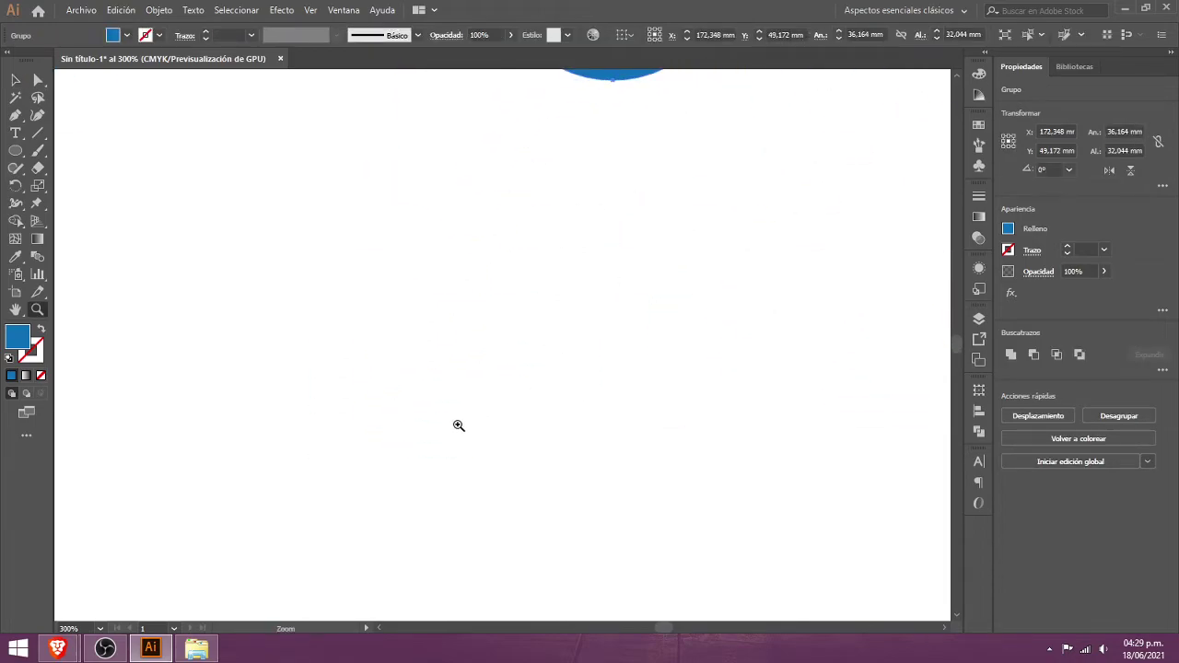
left_click(470, 421, "alt")
scroll(464, 411, "down", 3)
scroll(424, 350, "down", 2)
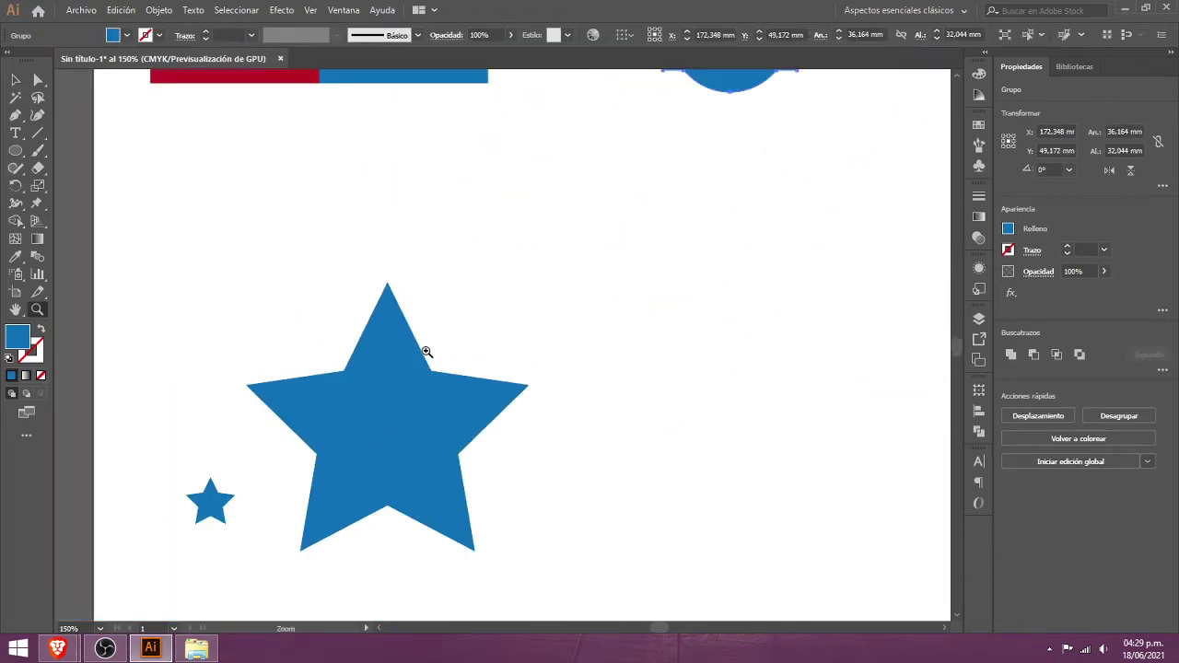
scroll(564, 391, "right", 3)
left_click_drag(227, 400, 676, 349)
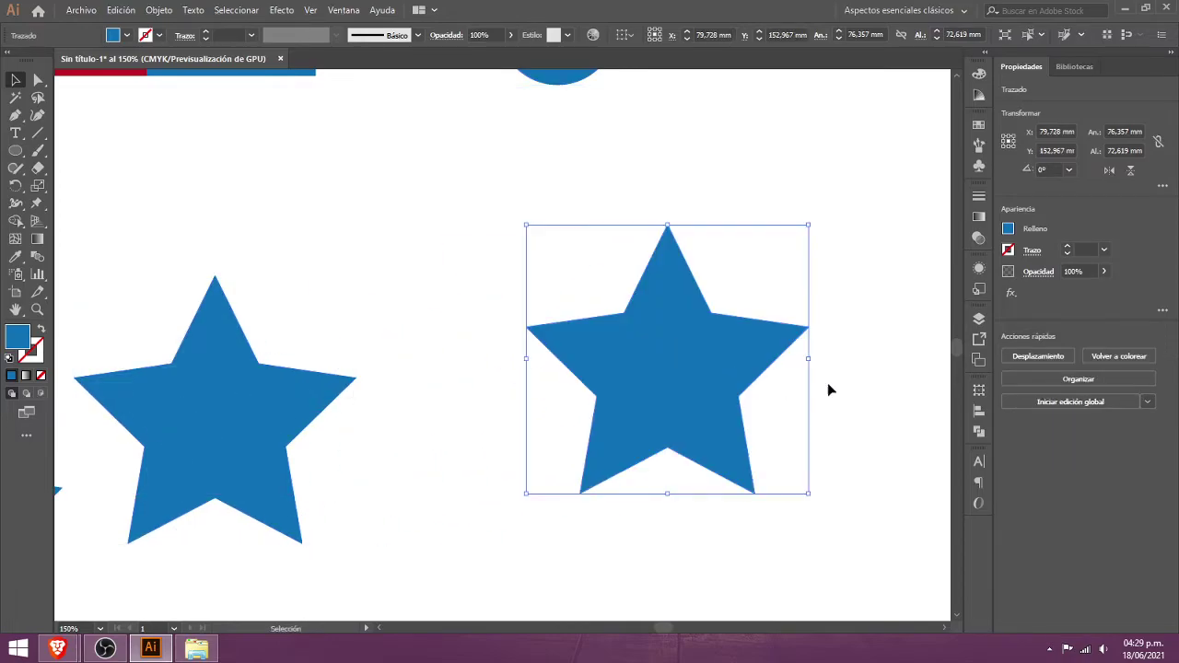
left_click_drag(829, 390, 643, 360)
left_click_drag(491, 313, 644, 422)
- Show the anchor points of the duplicated star with Direct Selection and pick the one at its top tip
key("z")
left_click(612, 365)
key("v")
mouse_move(545, 350)
left_mouse_down()
mouse_move(579, 381)
mouse_move(561, 349)
left_mouse_up()
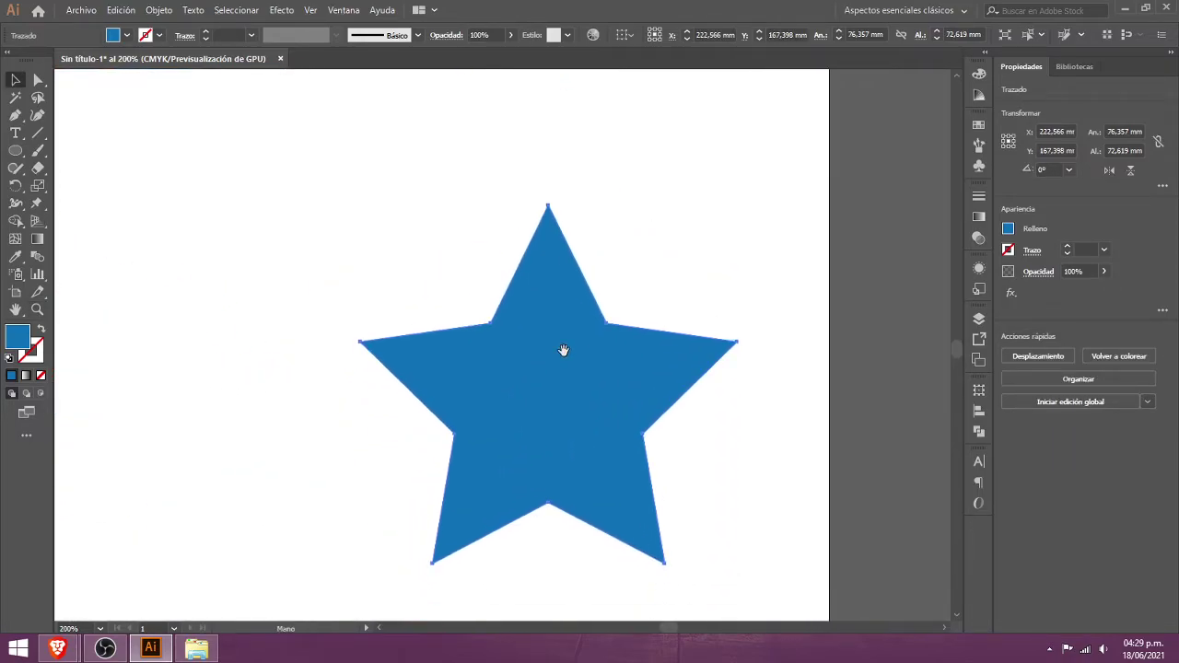
key("a")
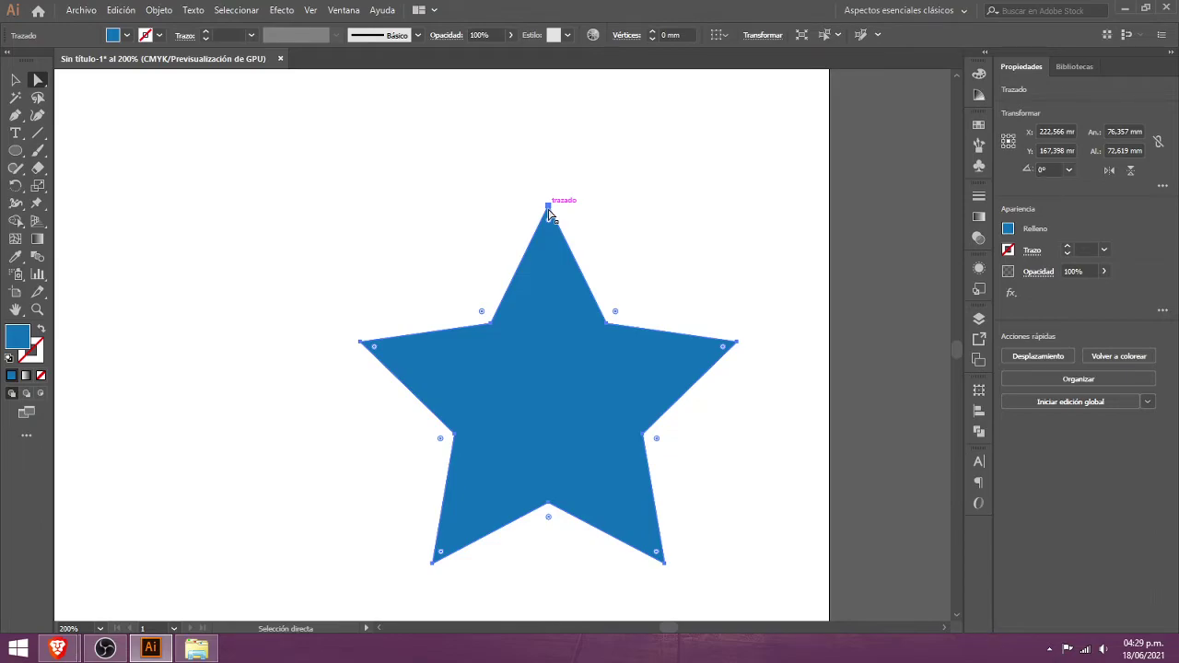
left_click(547, 208)
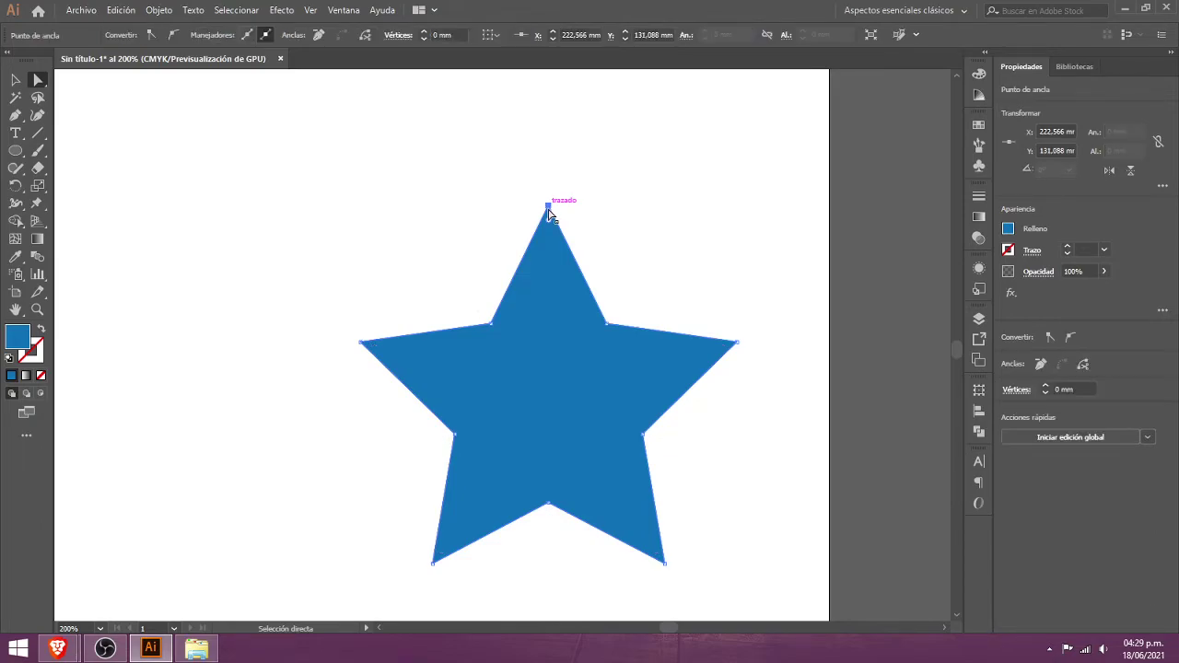
- Pull the duplicated star's upper-left inner anchor point outward beyond the top tip, to about X 190 mm, Y 118 mm
scroll(525, 408, "up", 2)
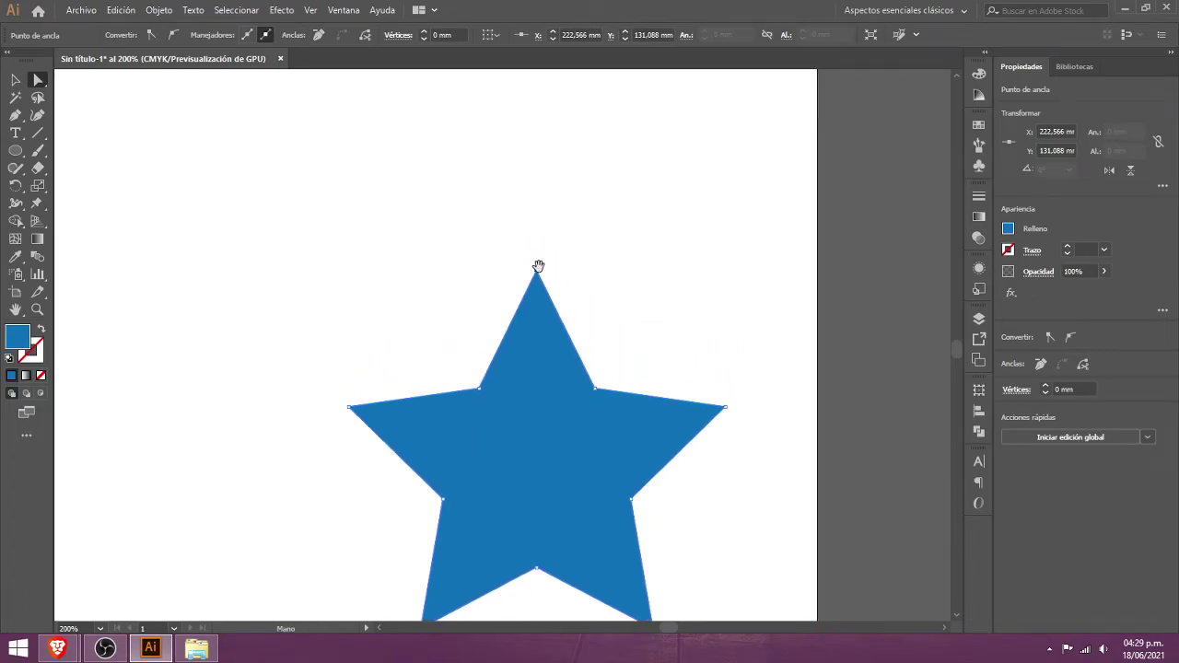
left_click(480, 390)
left_click_drag(481, 391, 378, 208)
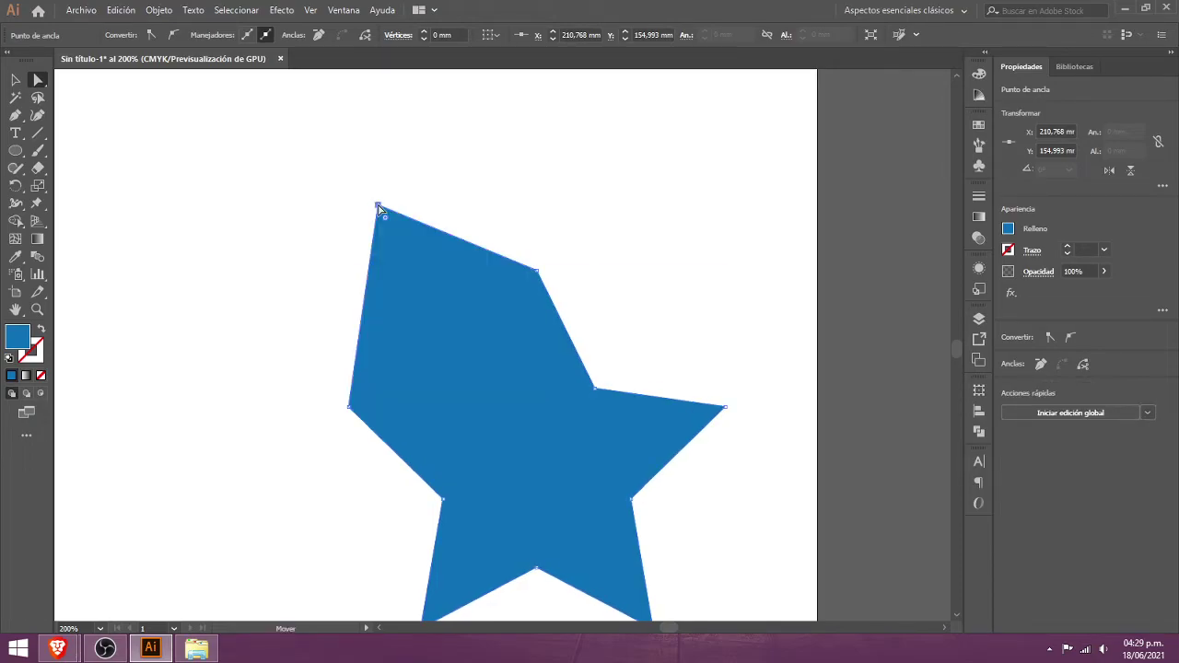
- Reposition the reshaped star as a whole to about X 215 mm, Y 151 mm, and deselect it
left_click_drag(581, 318, 539, 329)
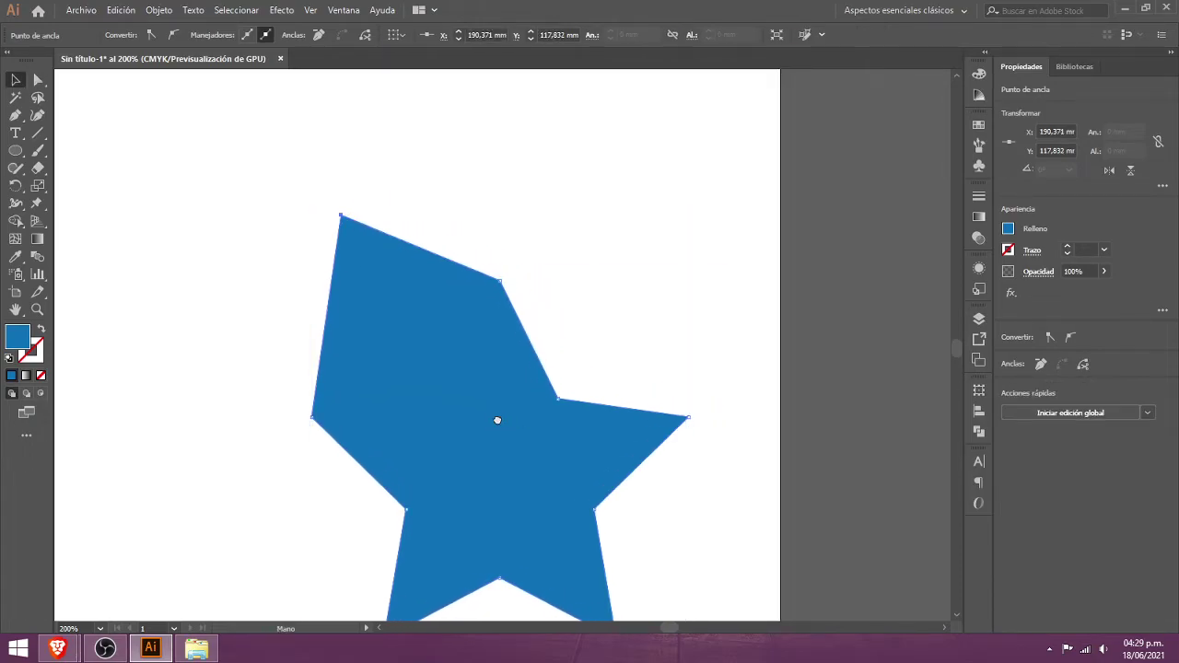
left_click_drag(496, 420, 514, 383)
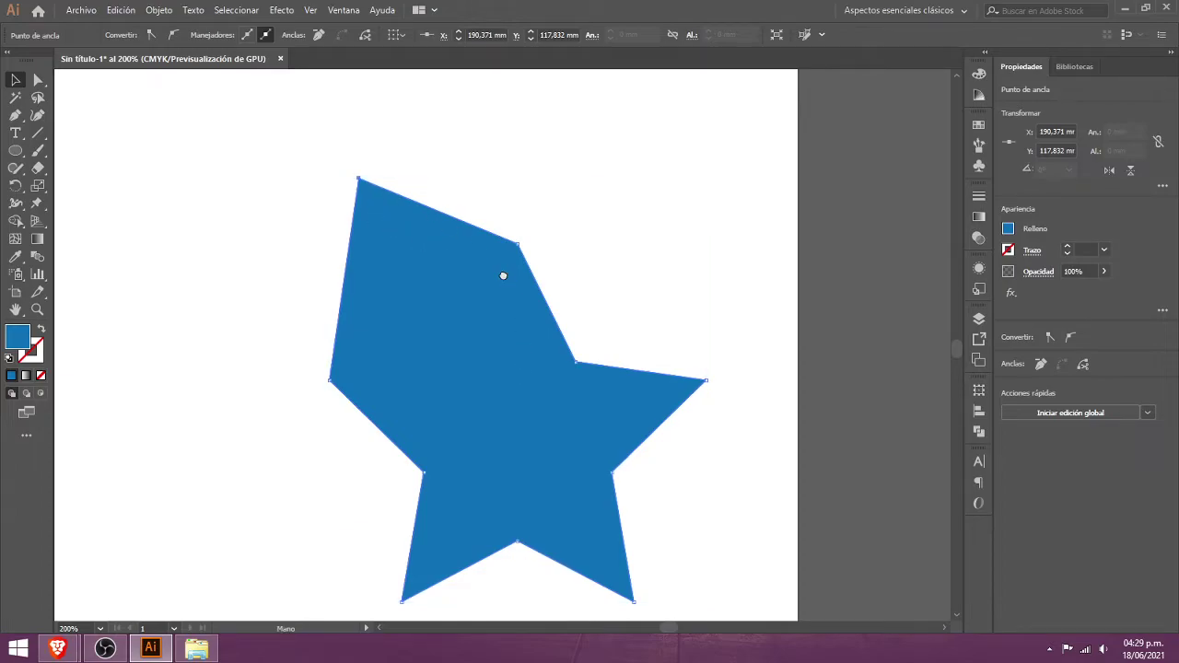
left_click_drag(503, 275, 503, 294)
left_click_drag(540, 350, 464, 313)
left_click_drag(453, 266, 493, 315)
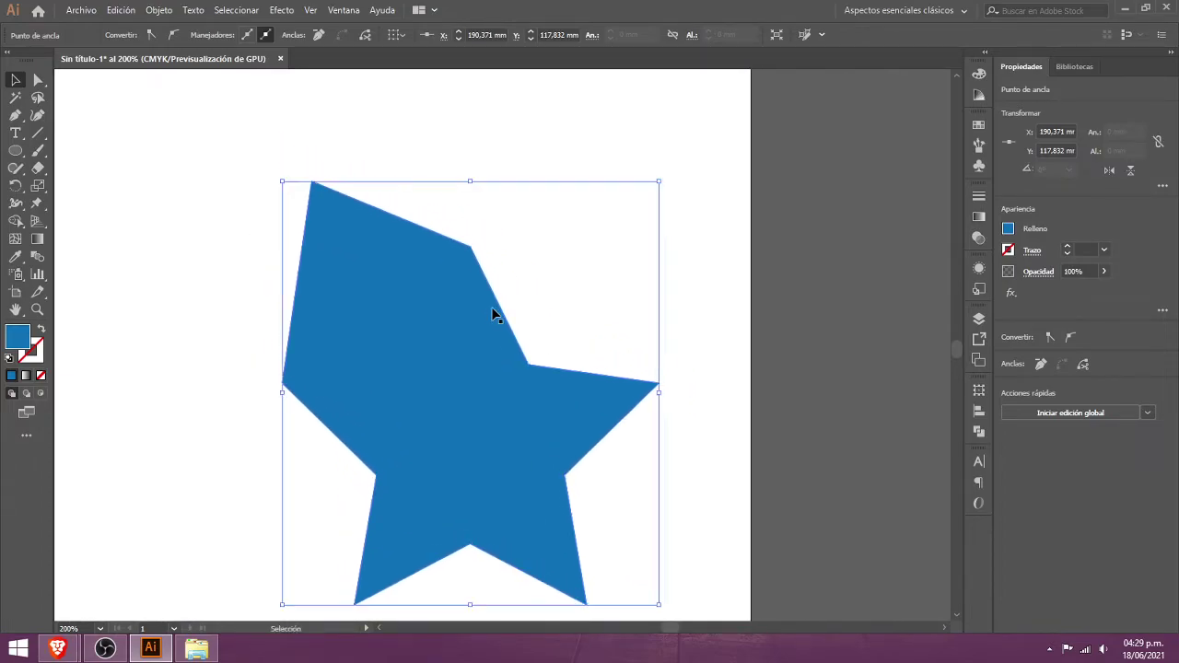
left_click_drag(467, 357, 509, 309)
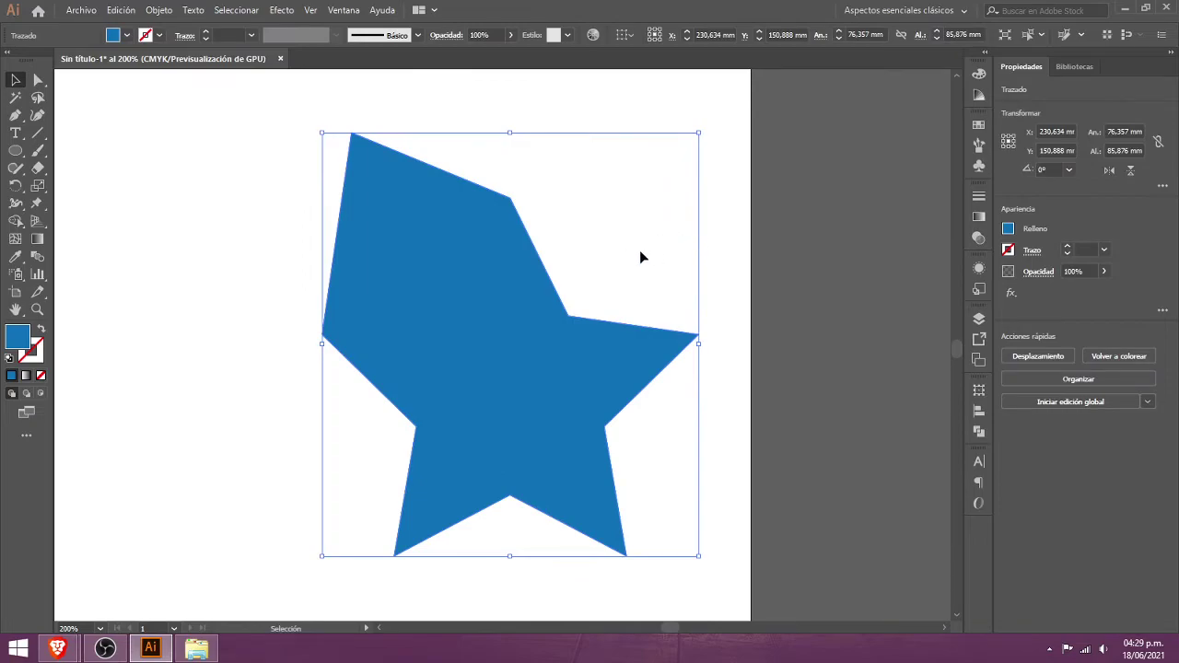
left_click_drag(474, 358, 391, 362)
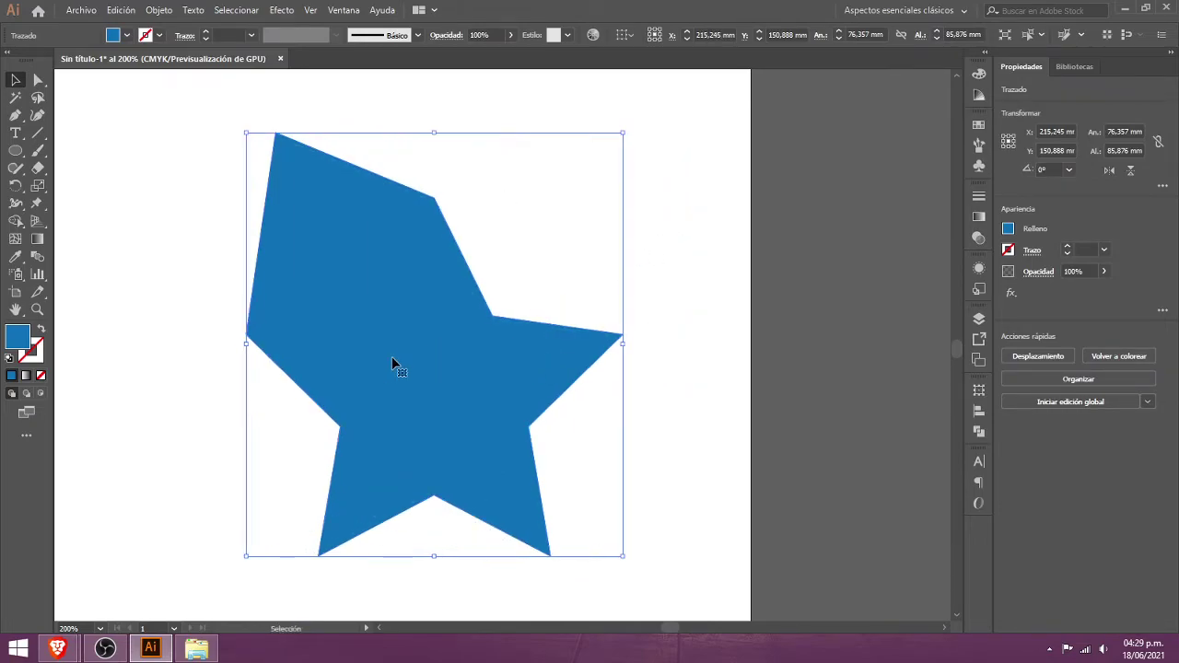
left_click(651, 295)
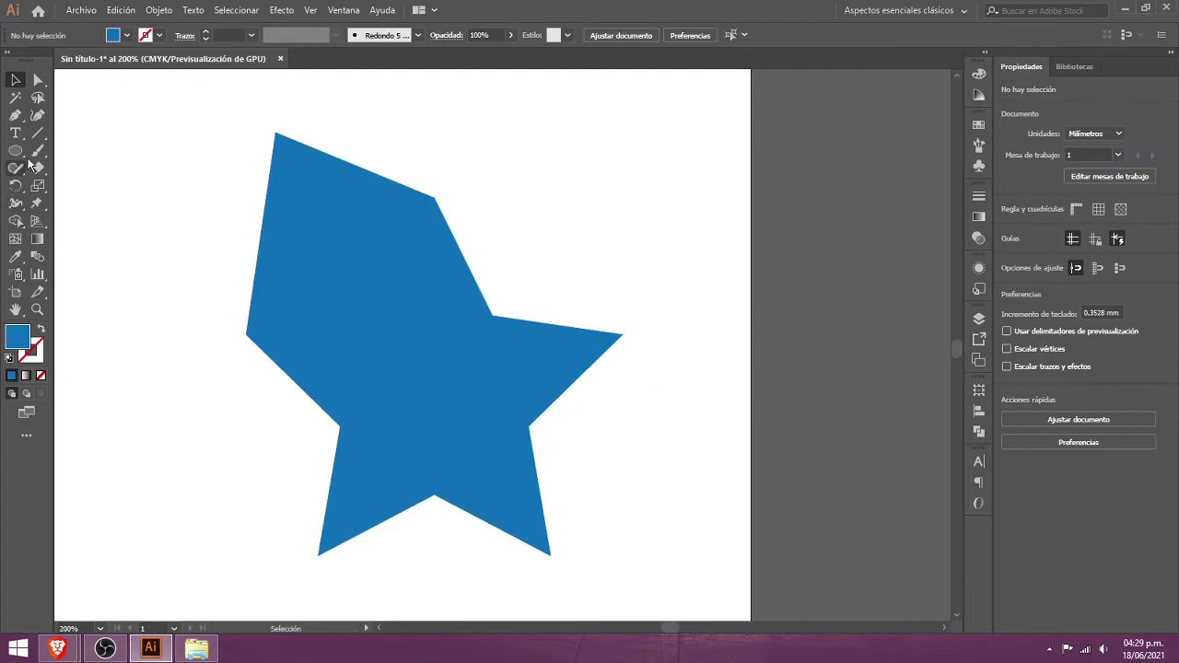
- Place a line of point text with the placeholder "Lorem ipsum" in the empty area above the reshaped star
left_click_drag(179, 237, 231, 266)
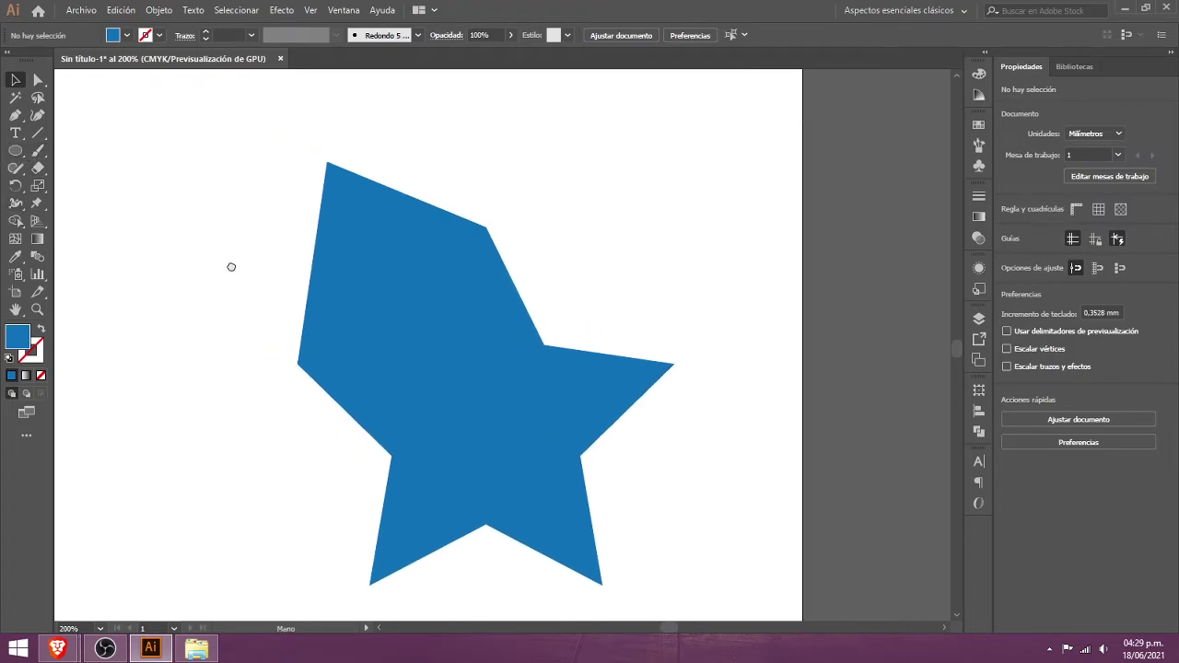
left_click(14, 156)
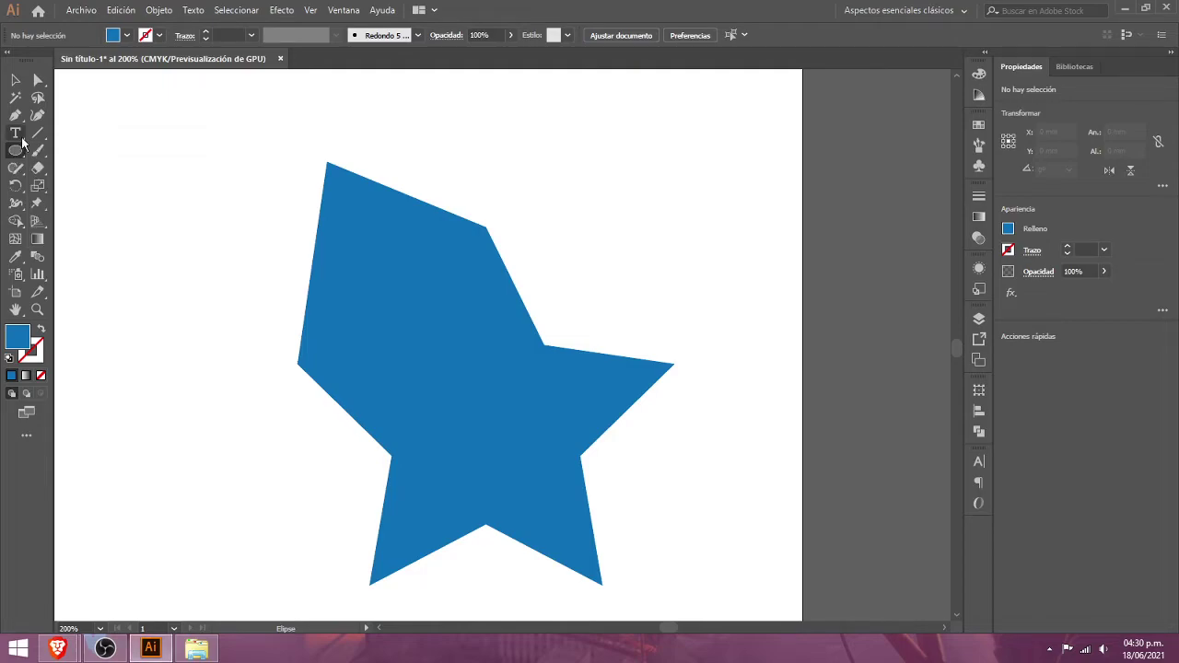
left_click(20, 138)
left_click_drag(560, 176, 529, 292)
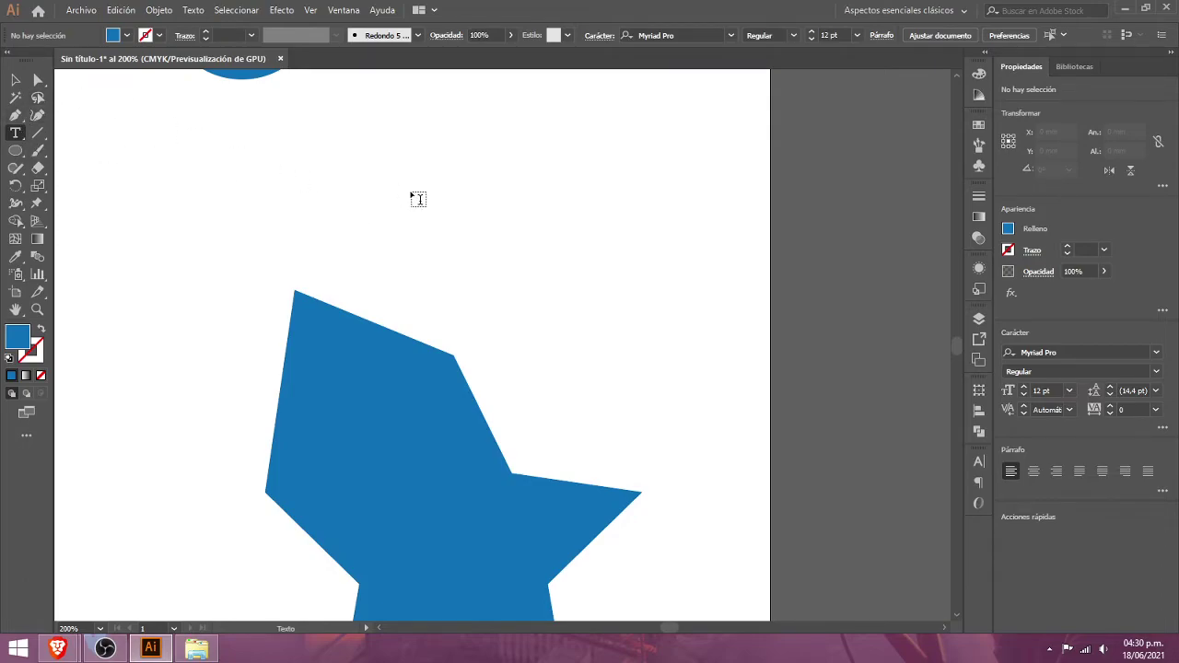
left_click_drag(497, 214, 377, 280)
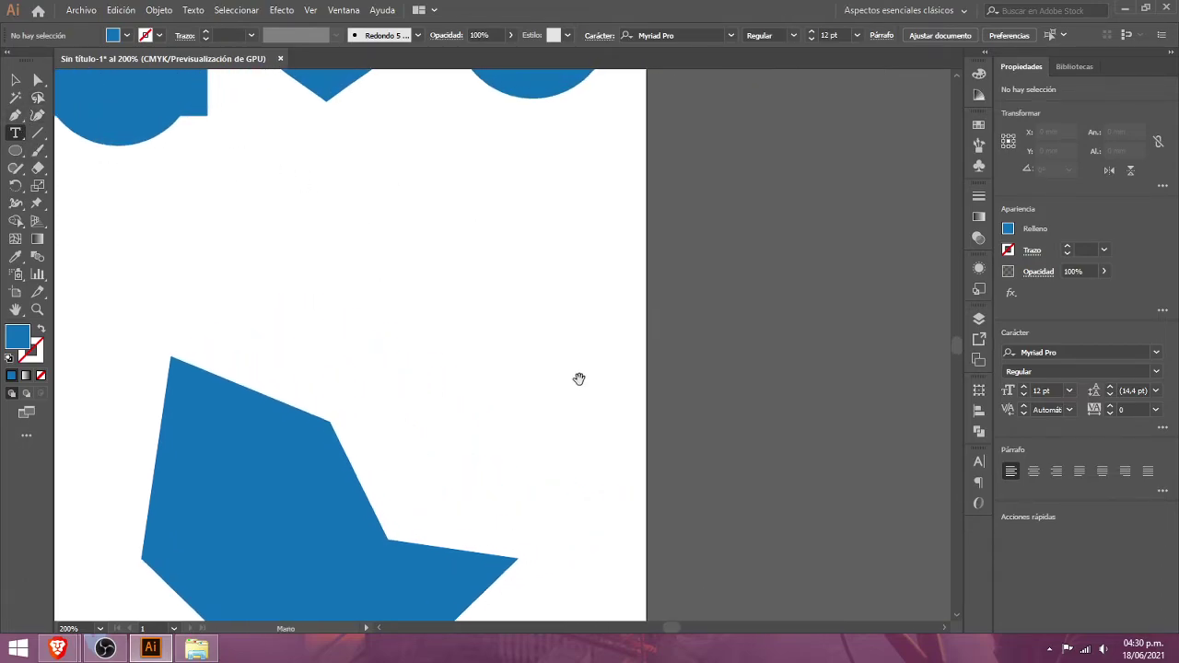
left_click_drag(588, 383, 527, 349)
scroll(448, 298, "up", 2)
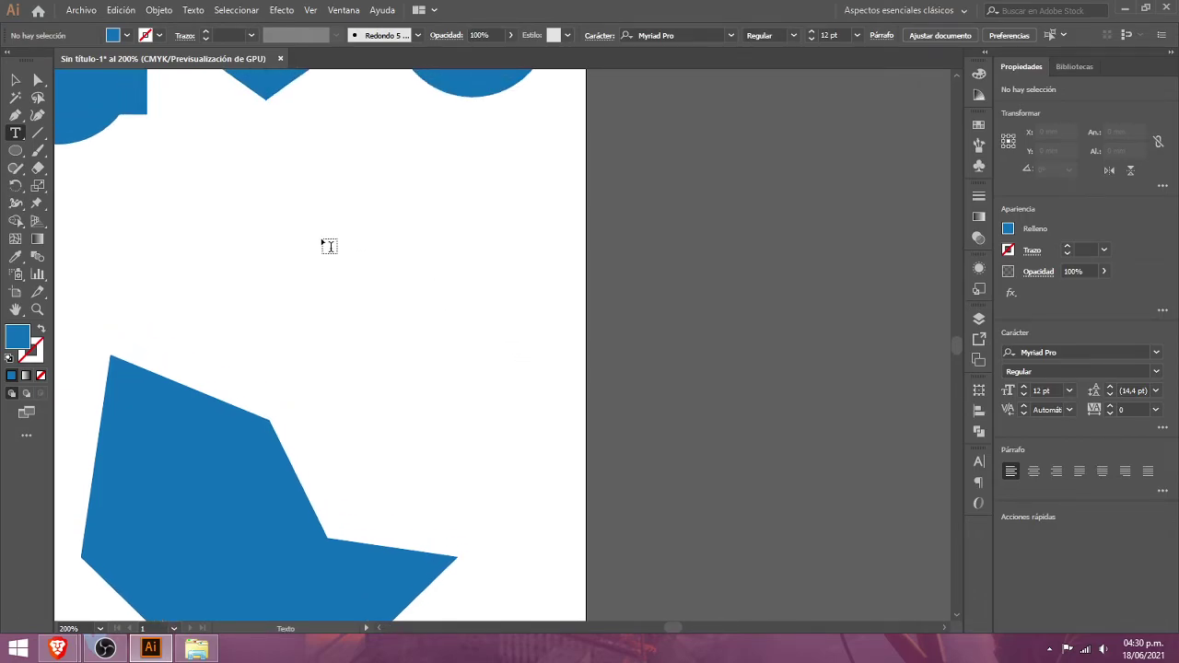
left_click(325, 188)
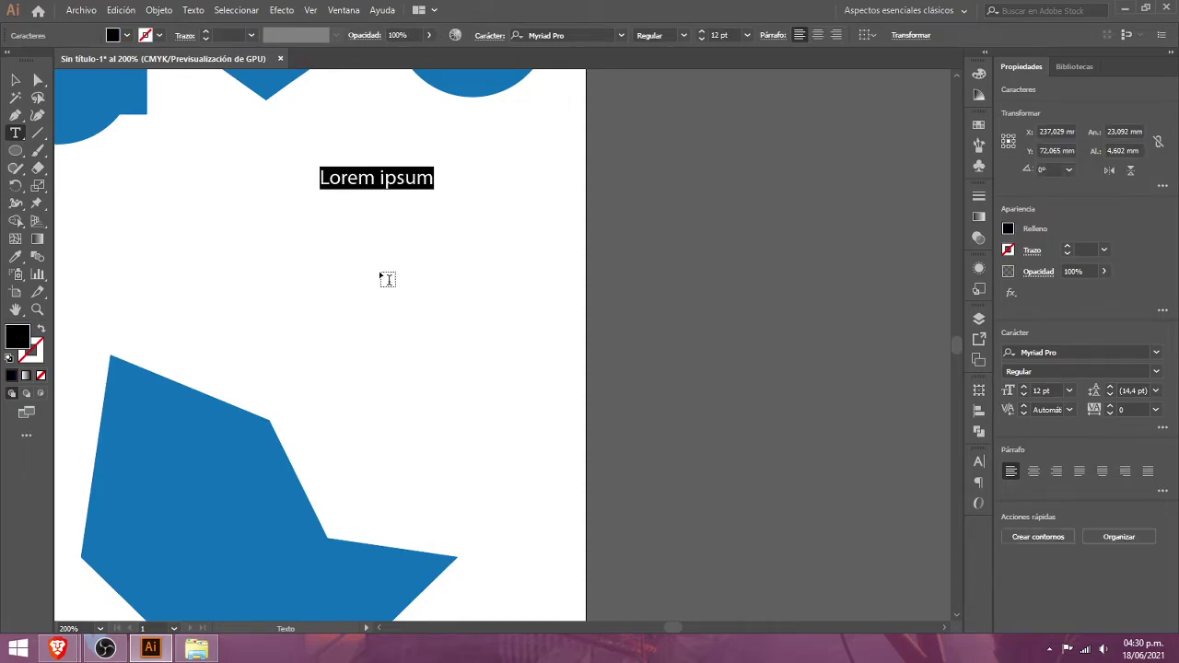
- Draw an area text frame about 55 mm wide and 36 mm tall with placeholder text below the "Lorem ipsum" line
left_click(16, 133)
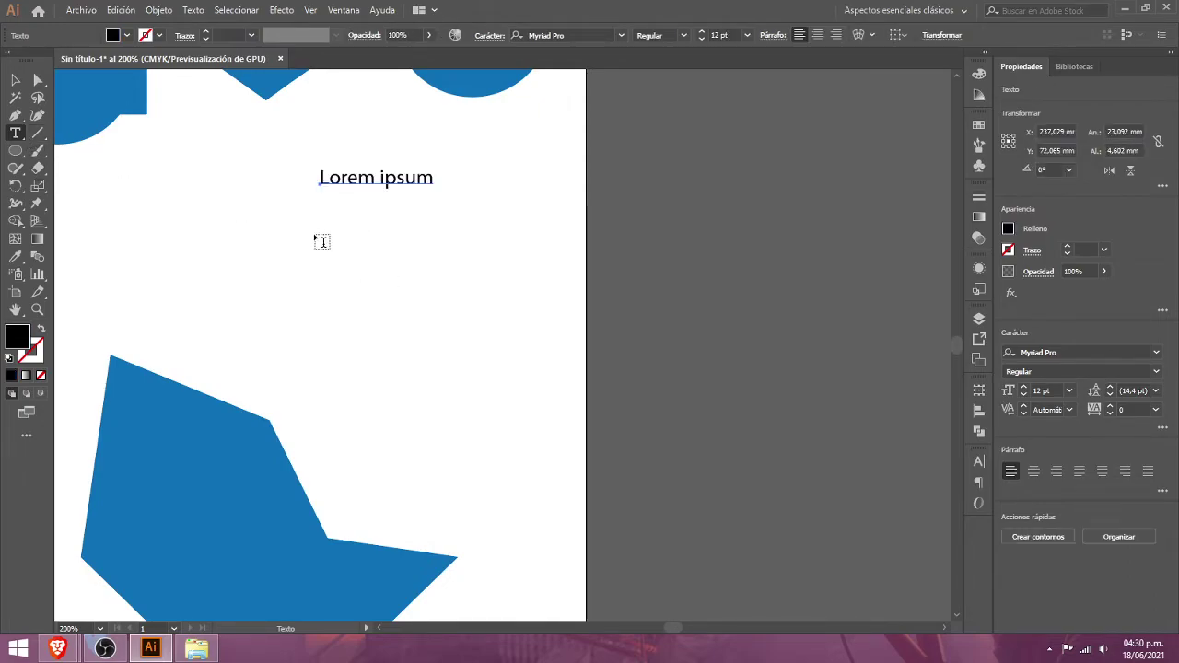
left_click_drag(315, 236, 586, 413)
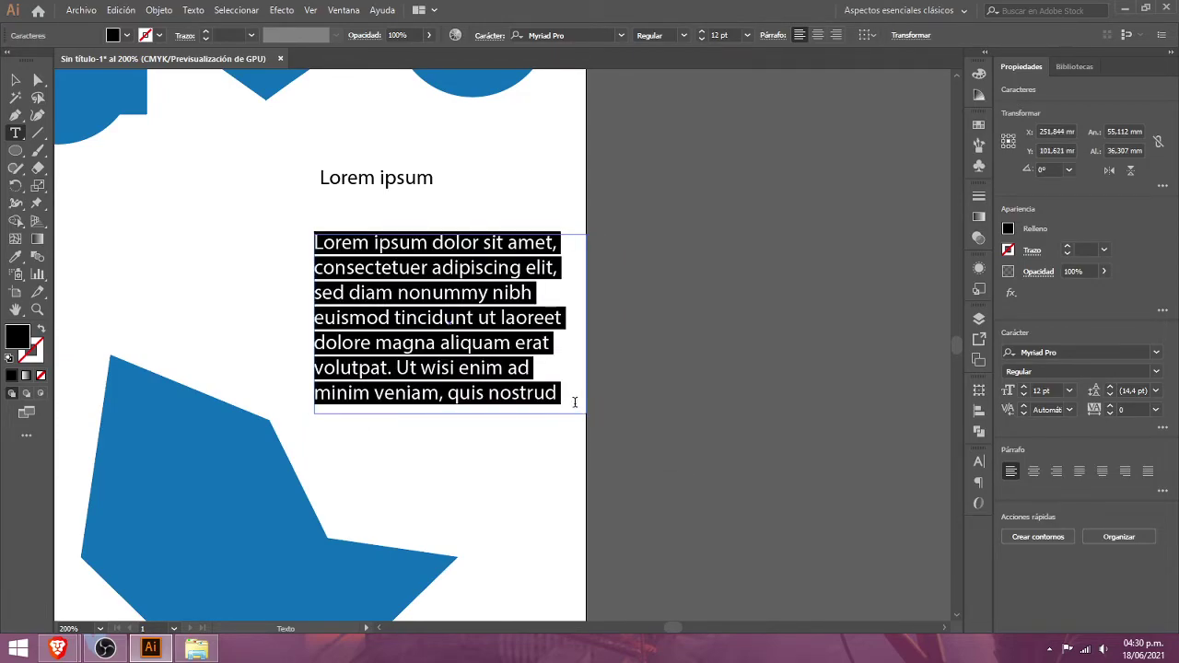
- Try replacing the whole placeholder paragraph in the area text frame with "v", and undo the replacement
left_click_drag(574, 402, 255, 226)
type("v")
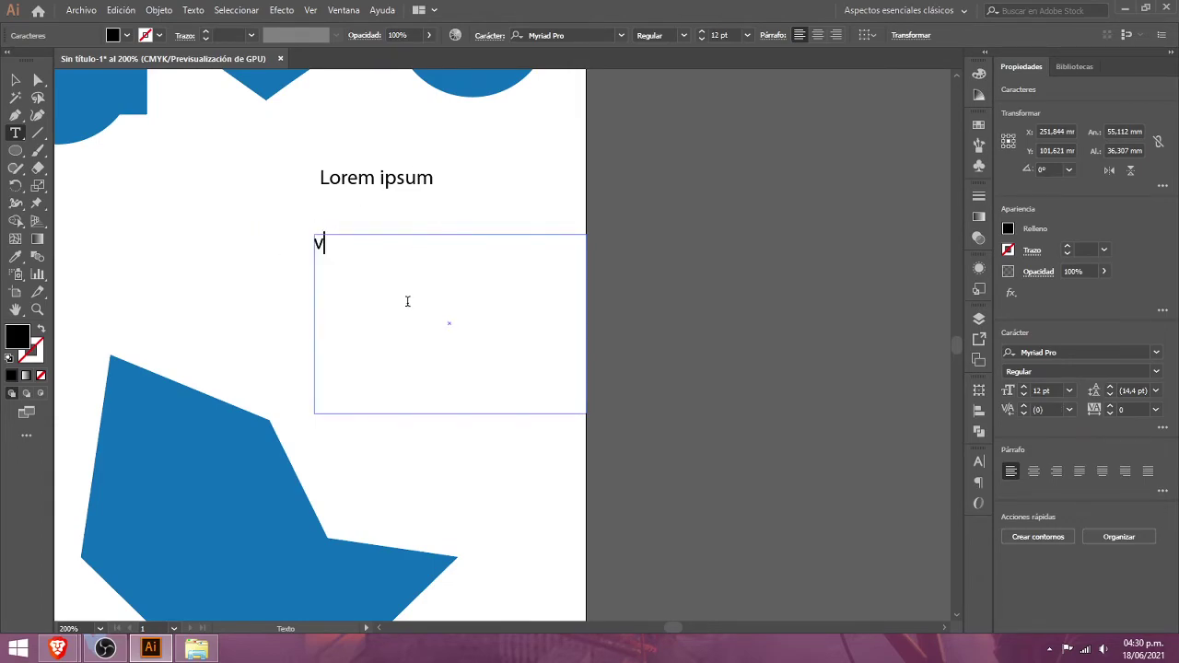
key("Escape")
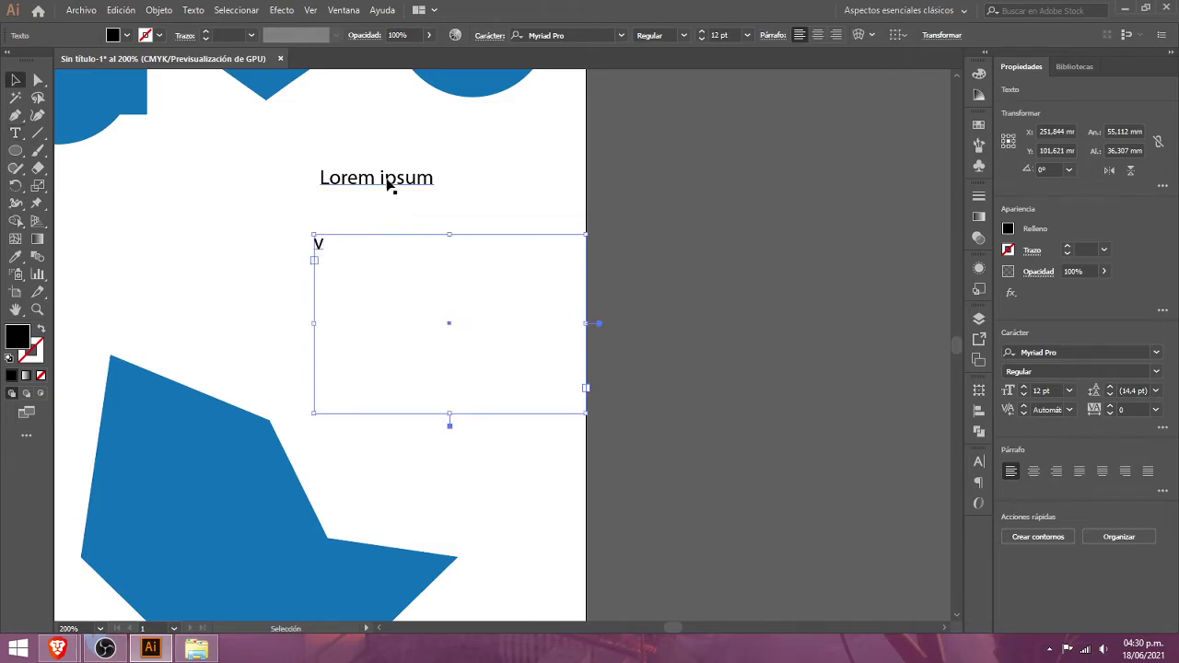
key("ctrl+z")
key("ctrl+shift+z")
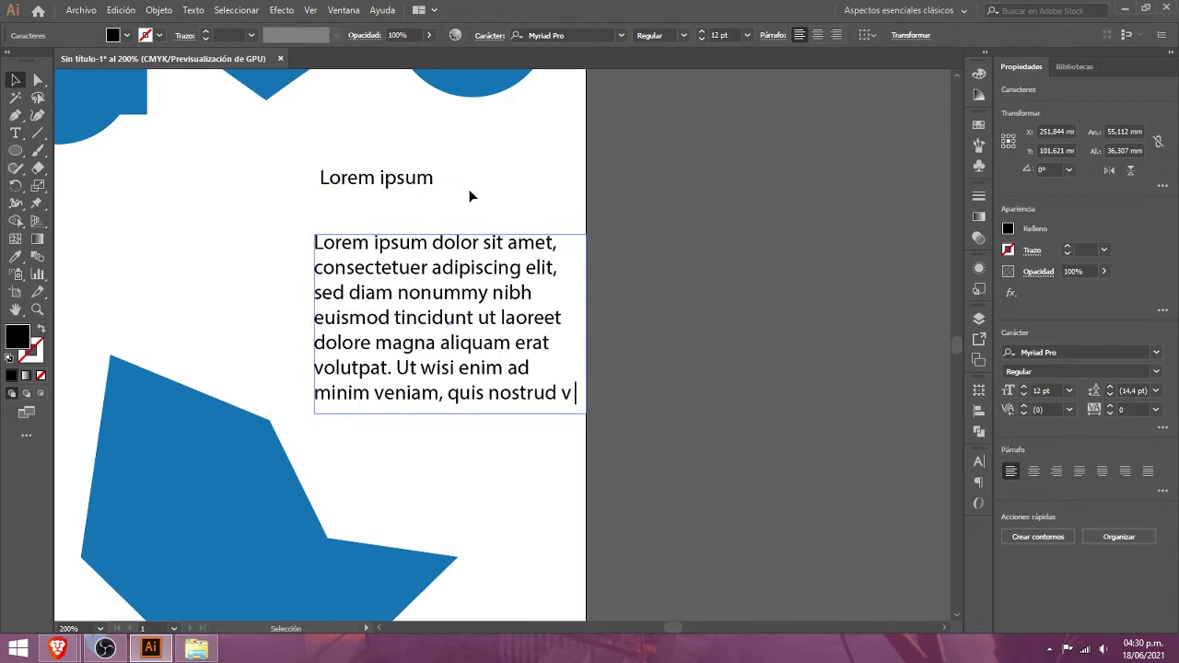
- Move the "Lorem ipsum" line to about X 246 mm, Y 73 mm, and deselect it
left_click(445, 203)
left_click(396, 175)
left_click_drag(412, 177, 454, 183)
left_click(524, 188)
left_click(444, 189)
double_click(396, 176)
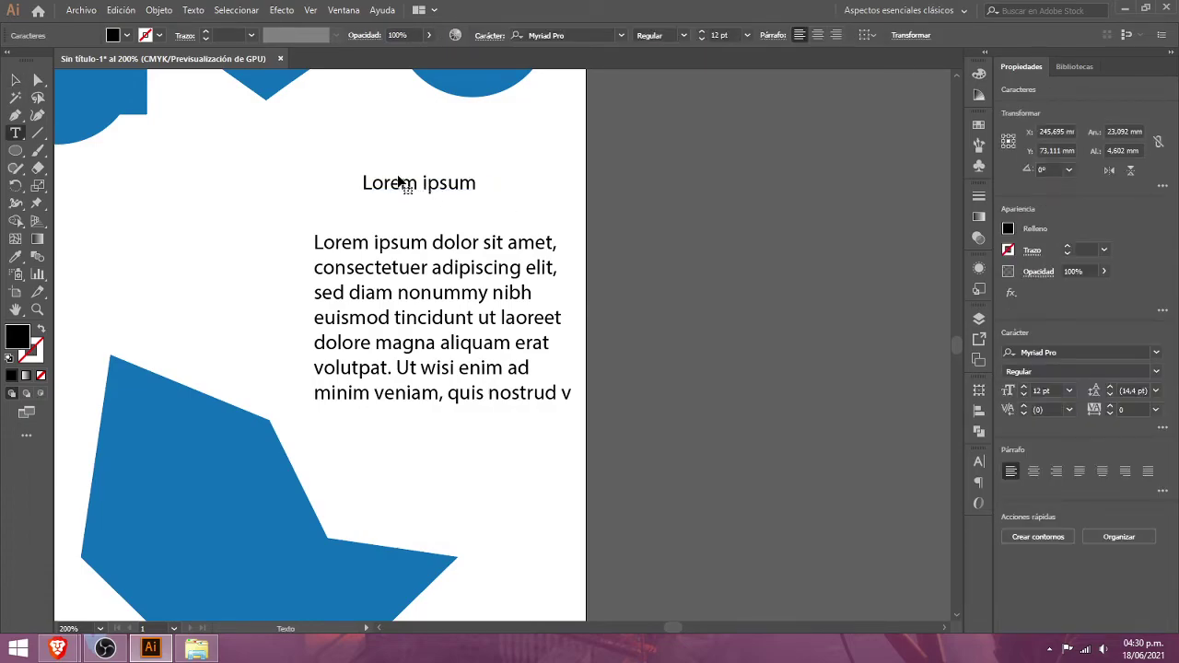
key("Escape")
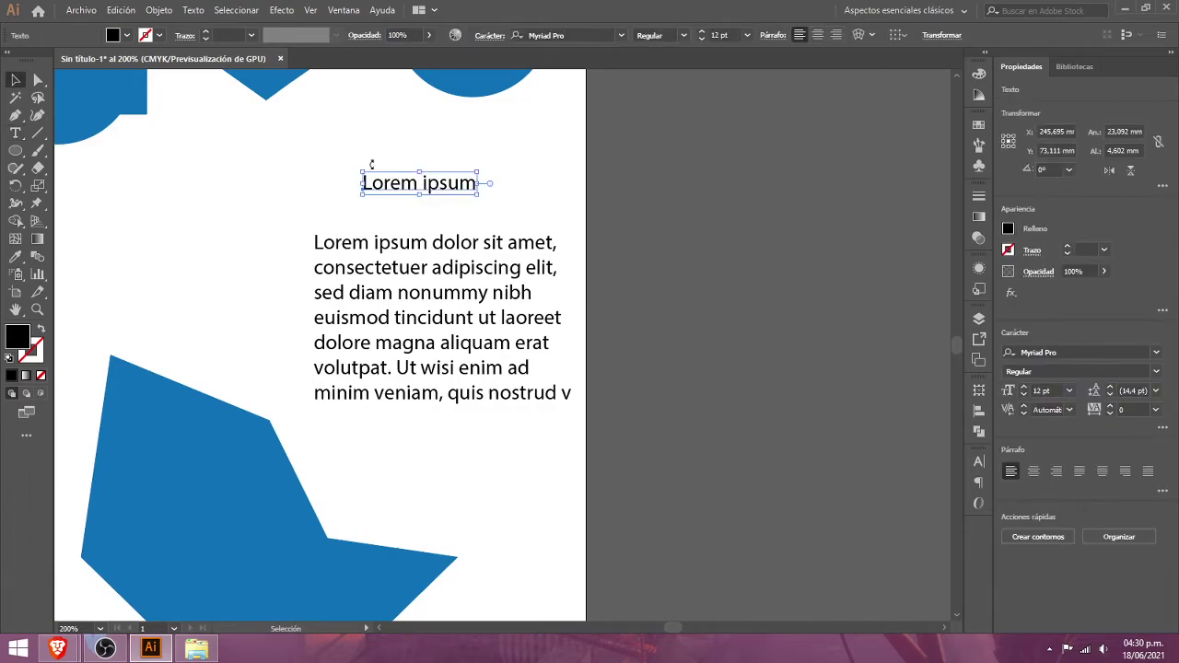
left_click(534, 166)
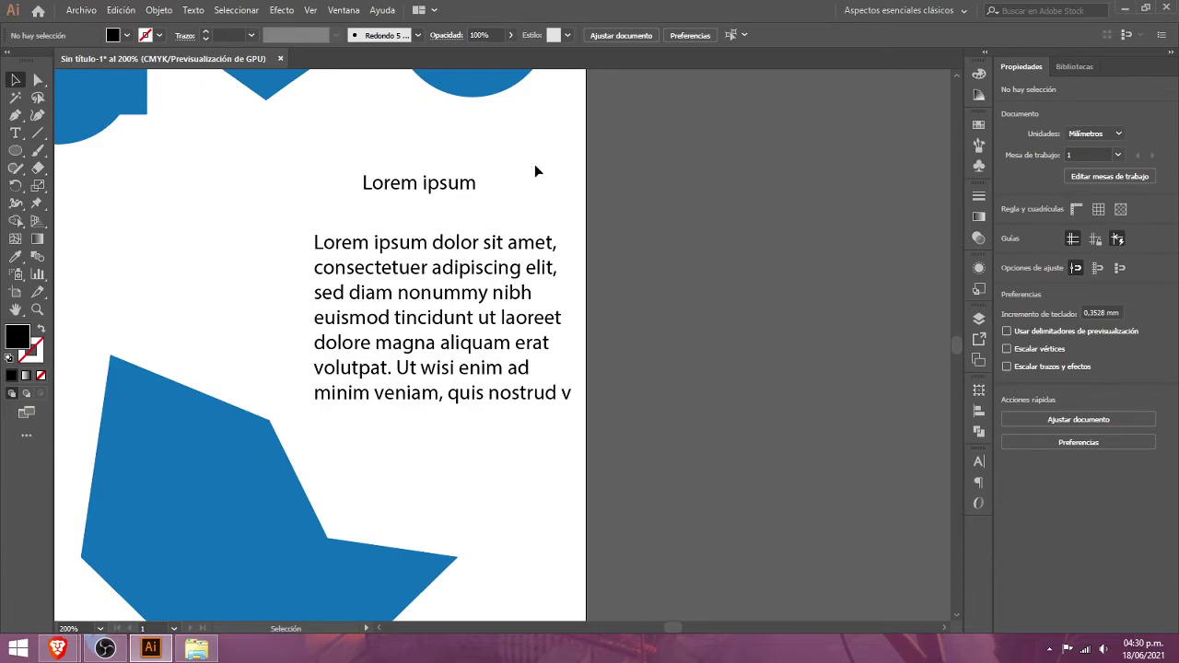
- Move the placeholder paragraph's text frame to about X 245 mm, Y 104 mm
left_click(498, 314)
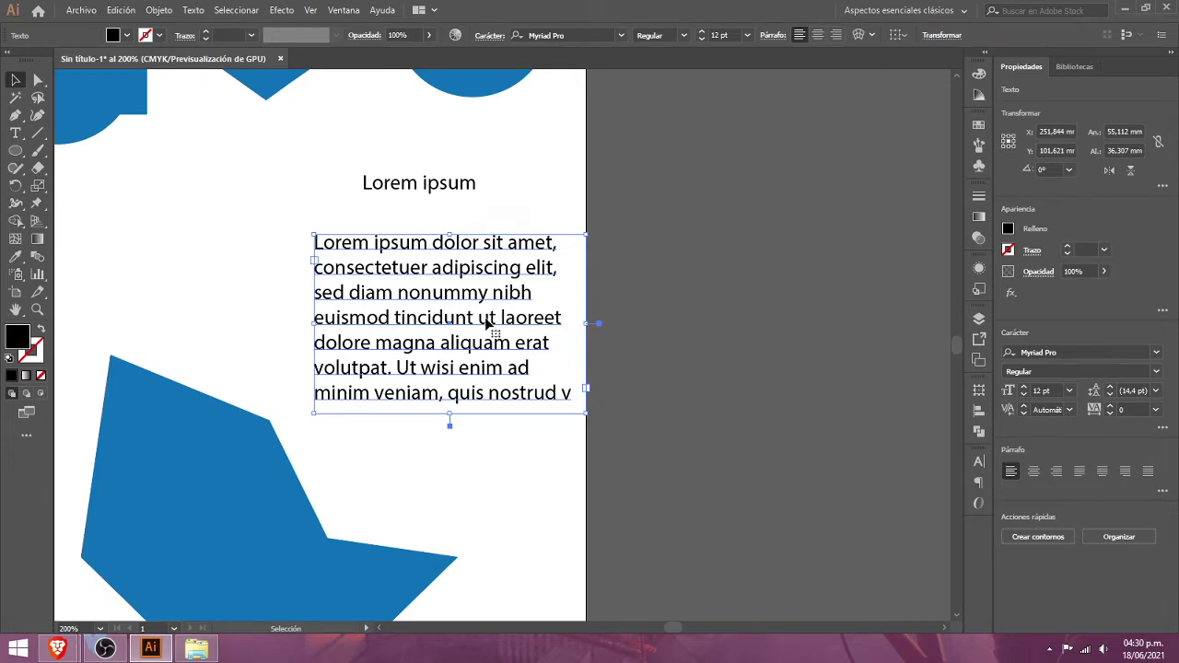
left_click_drag(489, 322, 451, 336)
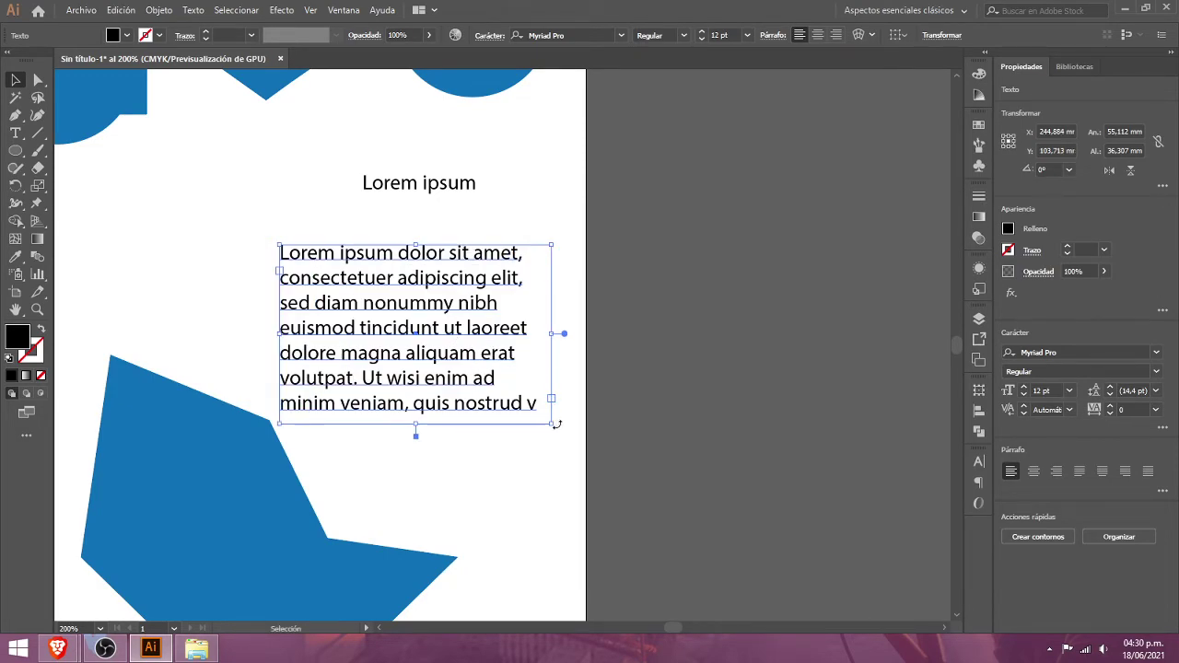
- Compare the bounding boxes of the "Lorem ipsum" line and the paragraph frame by selecting each in turn
left_click(378, 185)
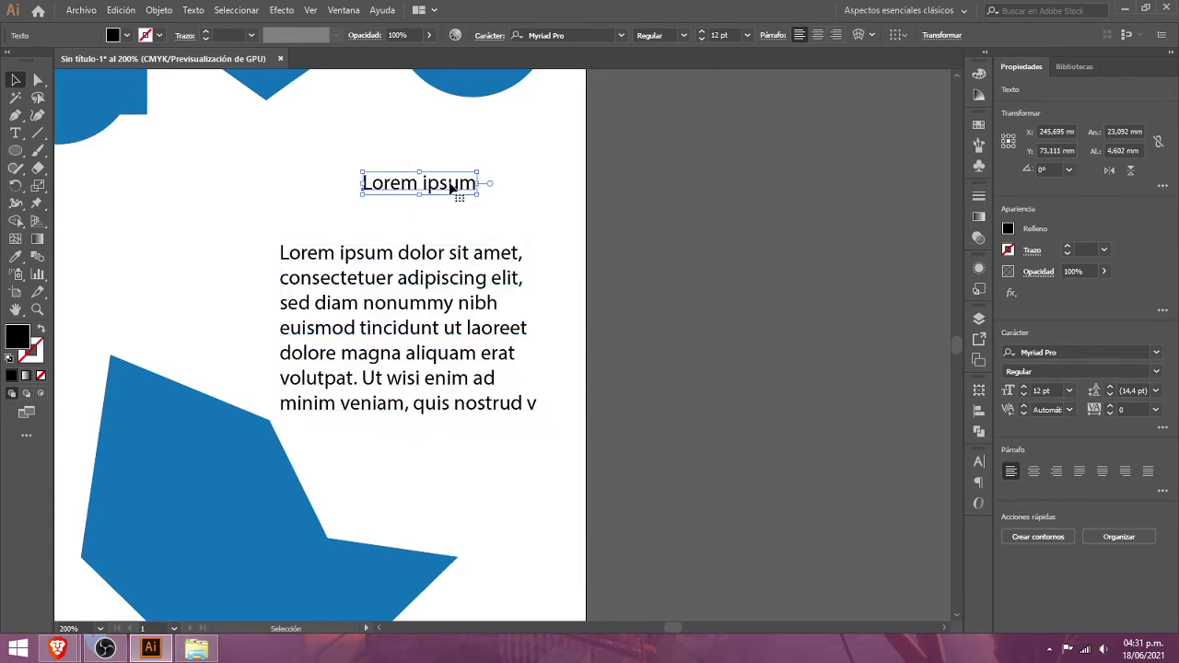
left_click(364, 316)
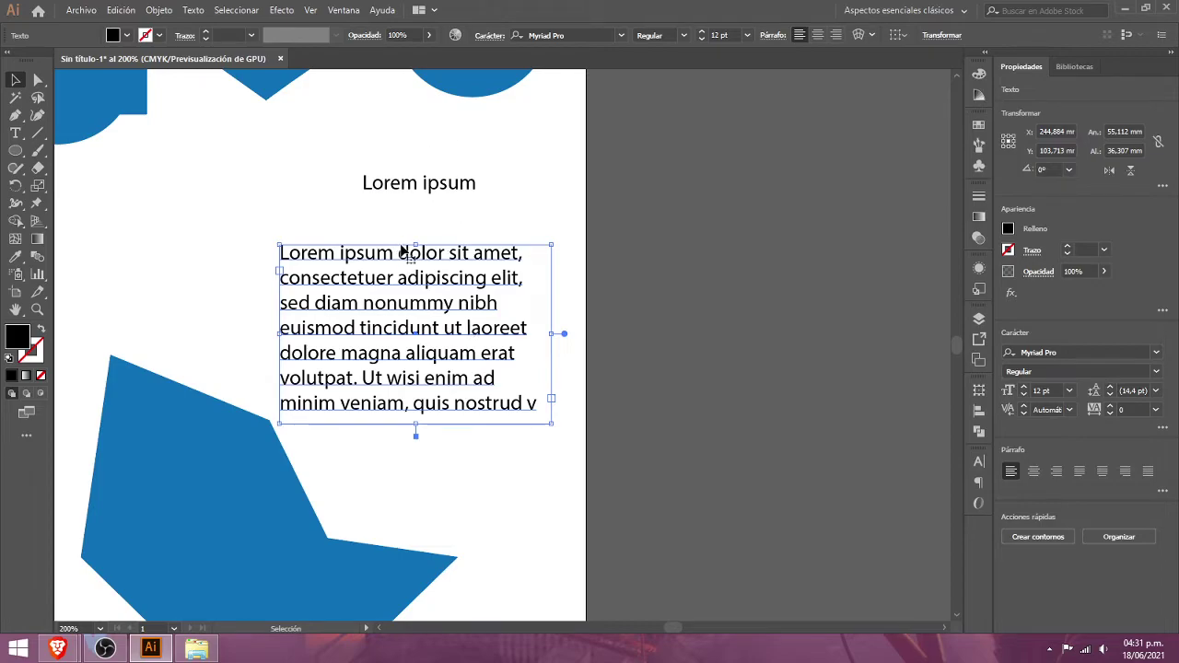
left_click(434, 184)
left_click(440, 311)
left_click(429, 182)
left_click(526, 183)
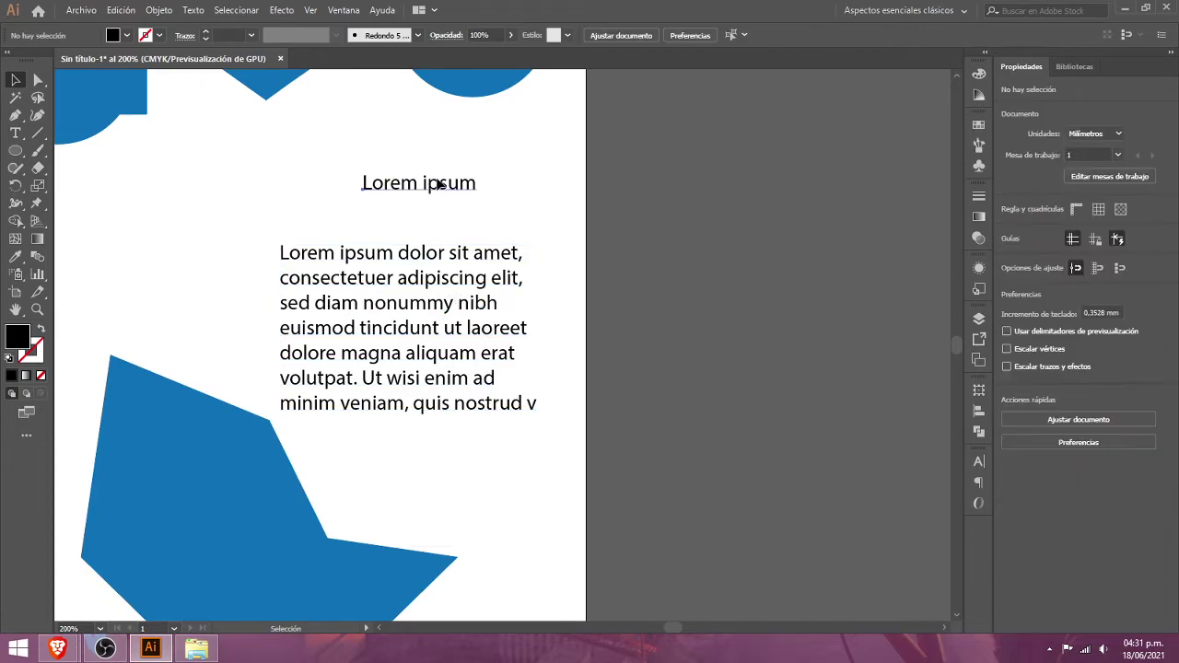
- Move the "Lorem ipsum" line so its left edge aligns with the paragraph's left edge, and deselect it
left_click_drag(438, 184, 369, 184)
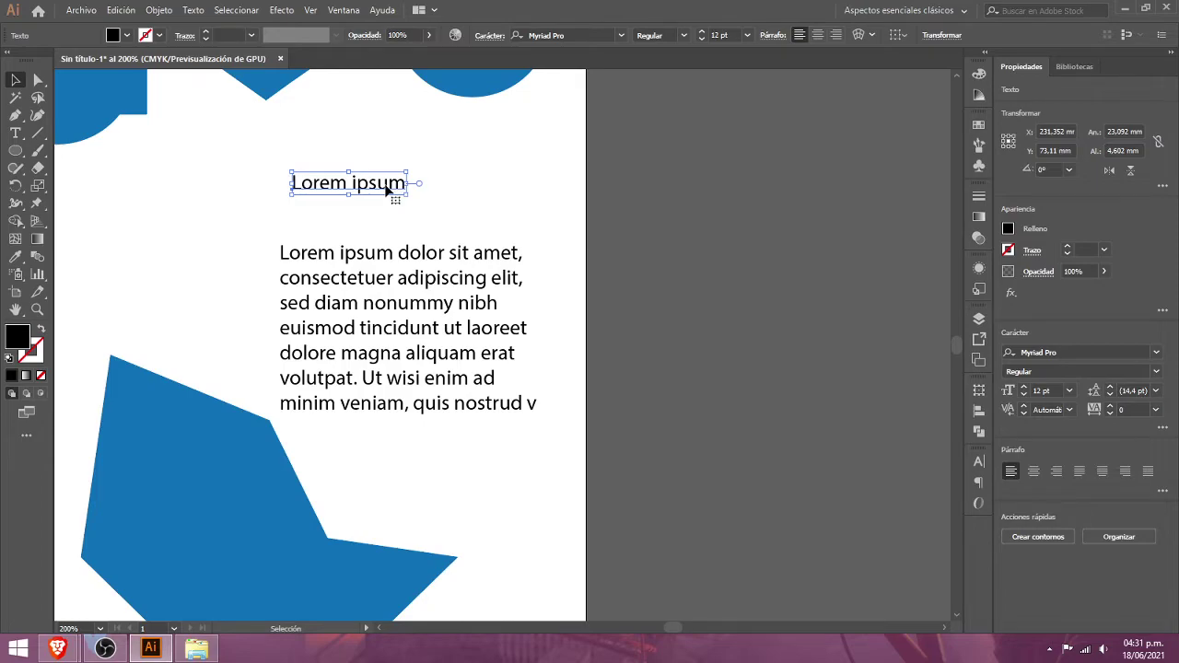
mouse_move(387, 187)
left_mouse_down()
mouse_move(356, 187)
mouse_move(374, 193)
left_mouse_up()
left_click(430, 241)
left_click(464, 171)
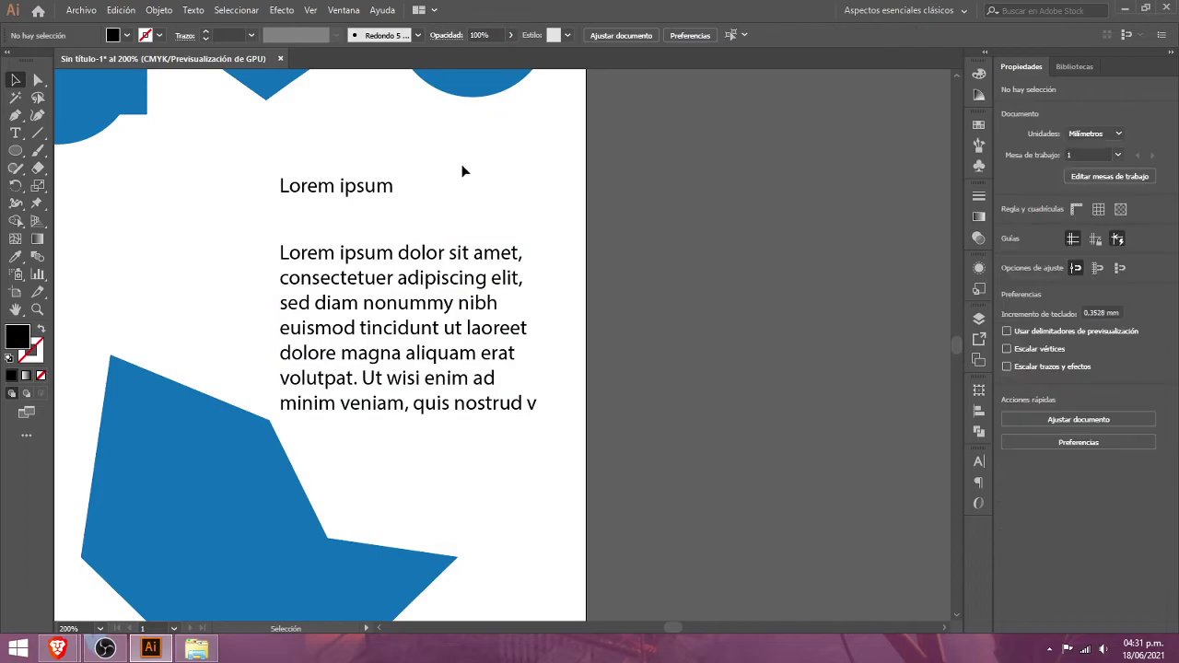
- Move the paragraph straight up until it sits just below the "Lorem ipsum" line, and deselect it
left_click(414, 326)
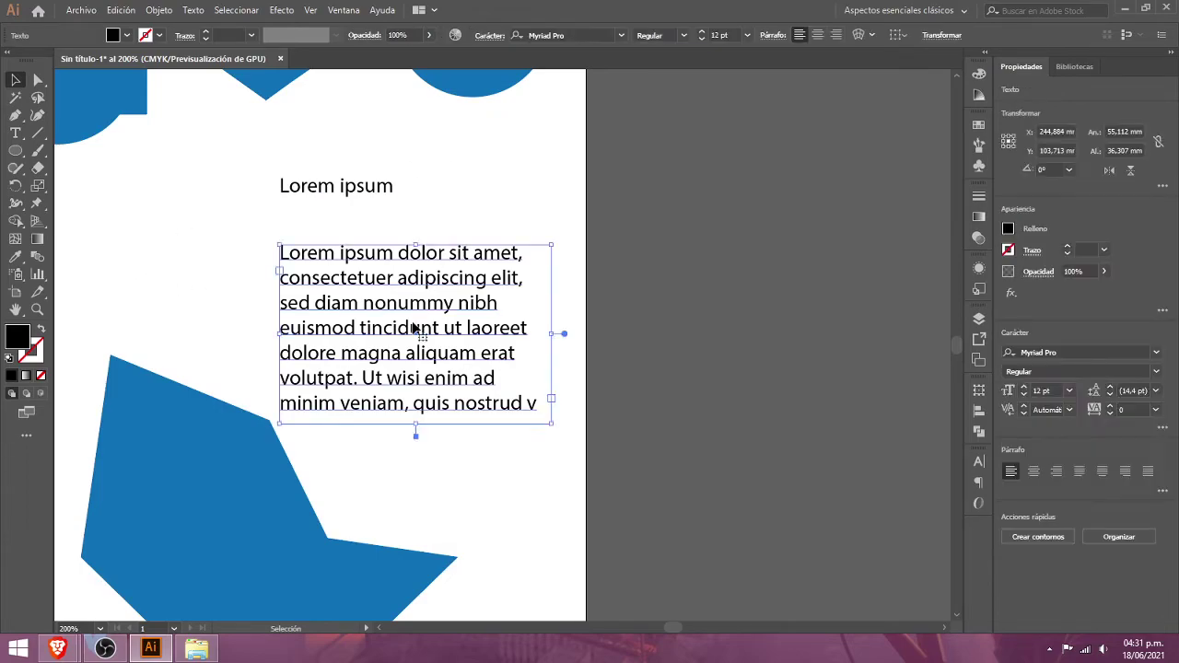
double_click(405, 305)
key("Escape")
left_click_drag(410, 251, 412, 223)
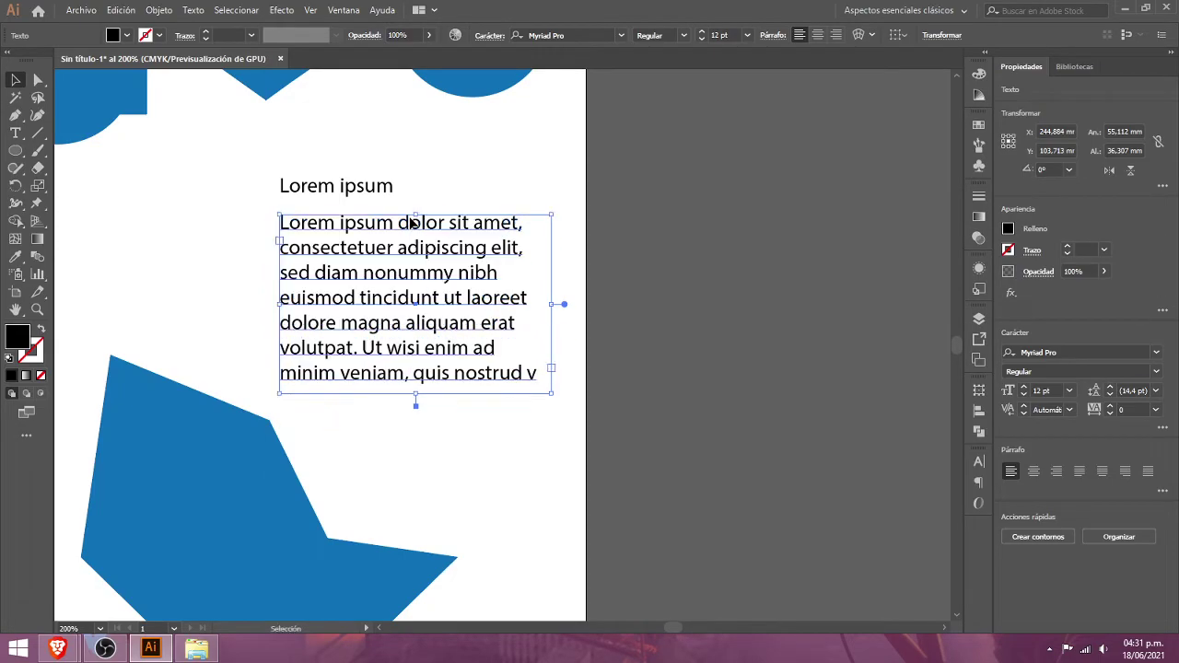
left_click(527, 463)
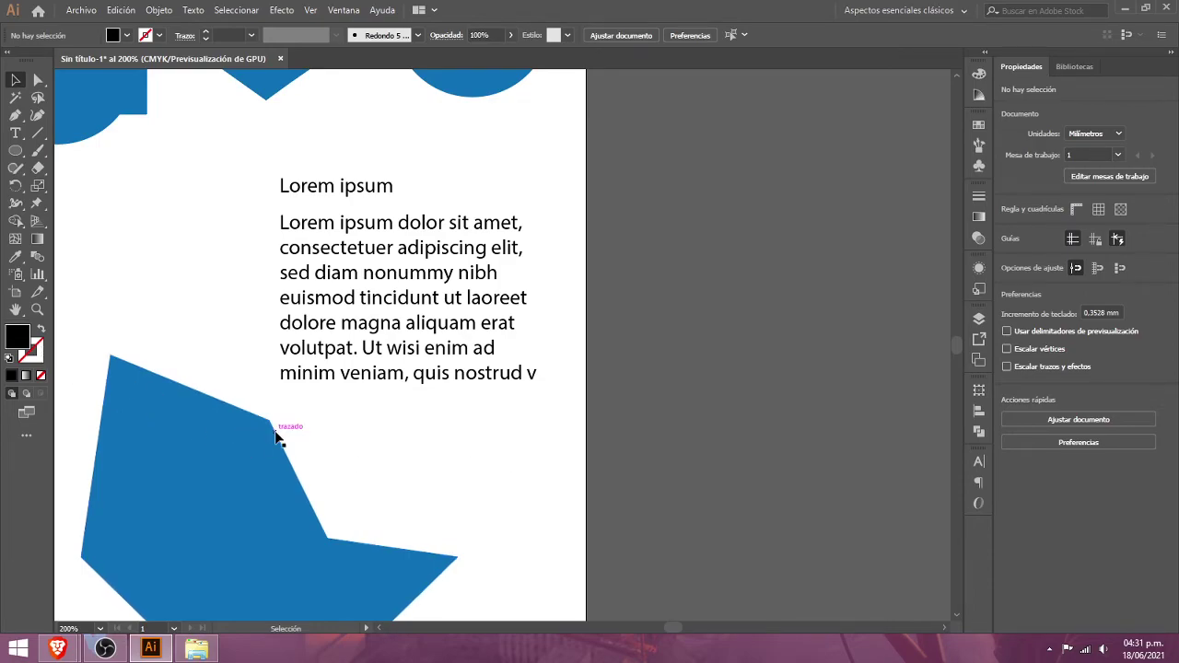
- Start a Pen path right of the artboard at about X 306 mm, Y 54 mm, curving leftward to Y 92 mm, and remove the outgoing handle
left_click(15, 116)
left_click_drag(473, 153, 463, 292)
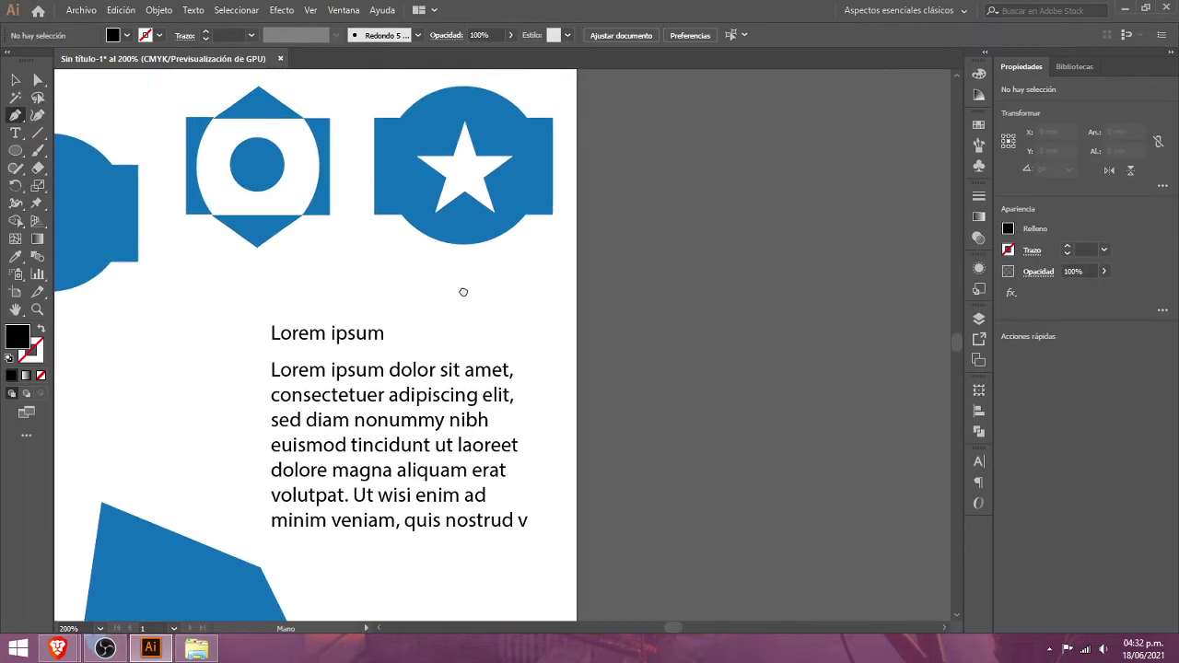
scroll(571, 397, "down", 2)
scroll(571, 397, "right", 3)
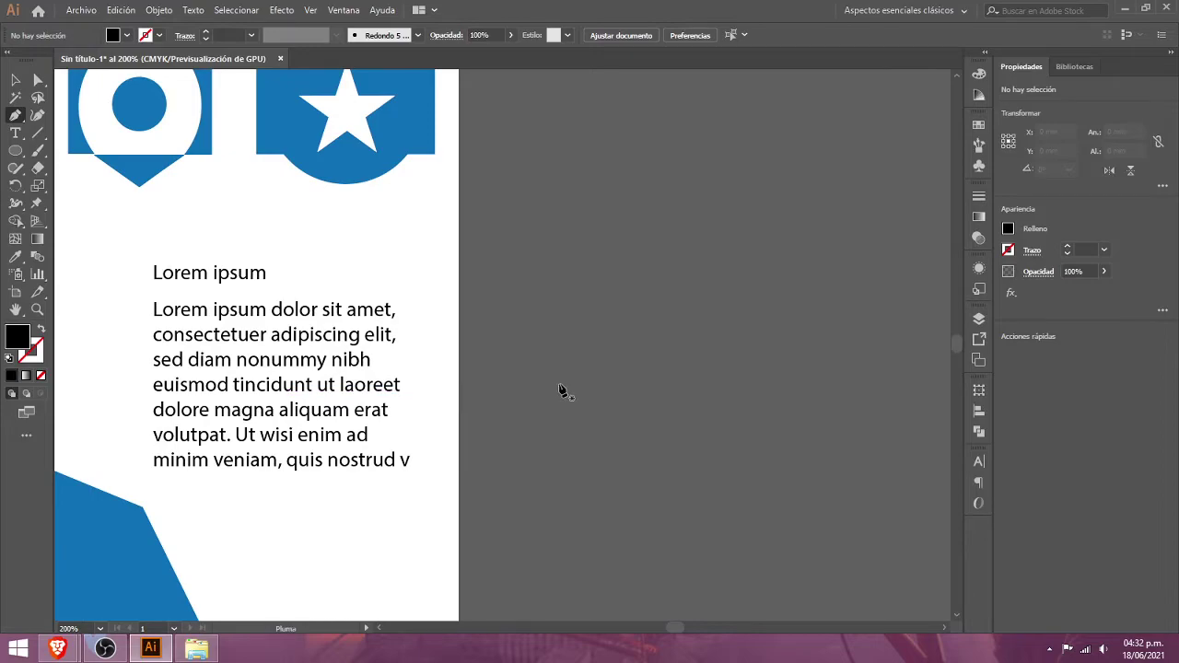
scroll(570, 373, "right", 2)
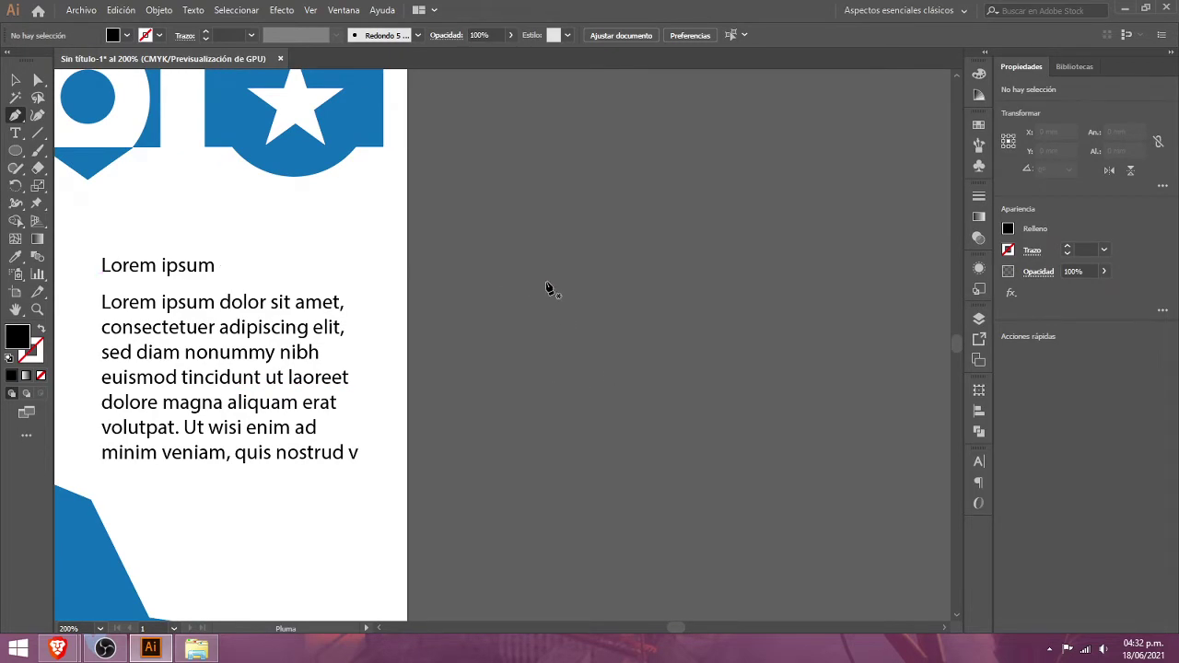
scroll(433, 331, "down", 2)
scroll(434, 330, "left", 1)
scroll(434, 331, "down", 8)
scroll(679, 340, "left", 7)
scroll(626, 268, "right", 9)
scroll(542, 452, "up", 12)
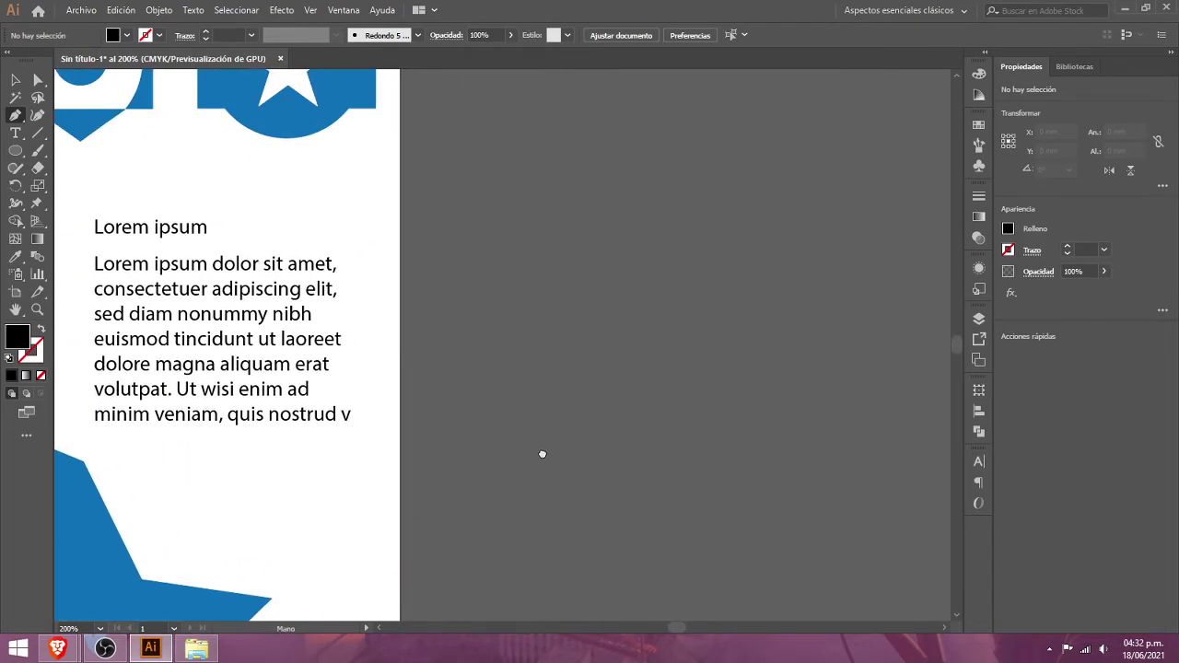
left_click(458, 212)
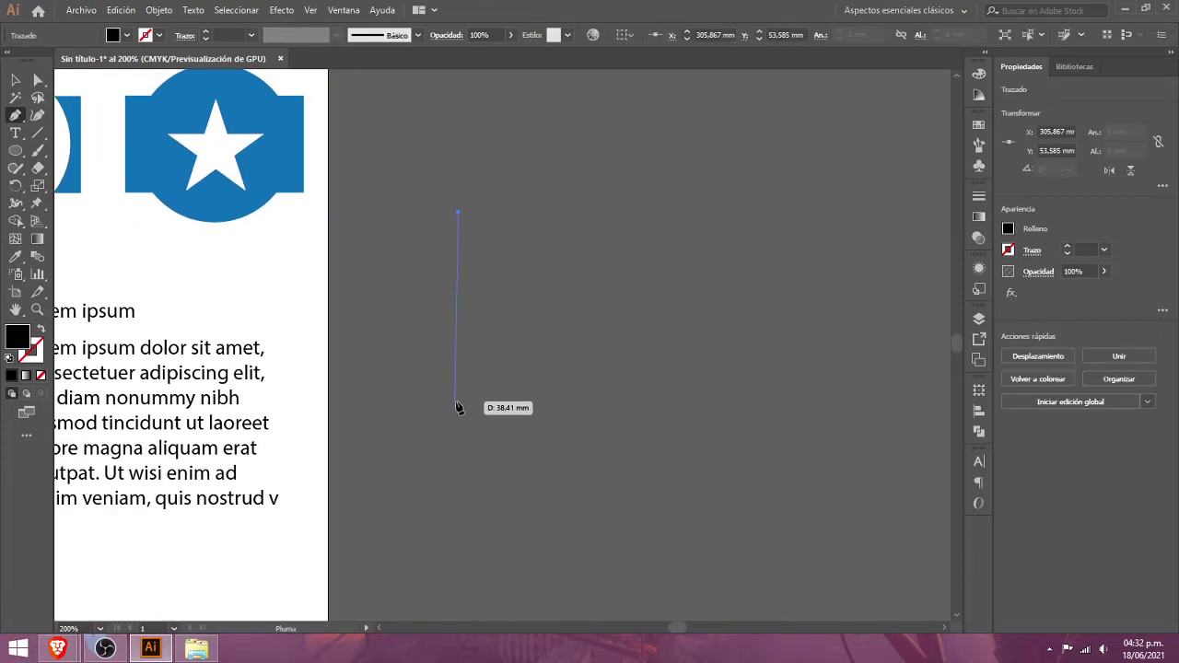
left_click_drag(457, 402, 652, 468)
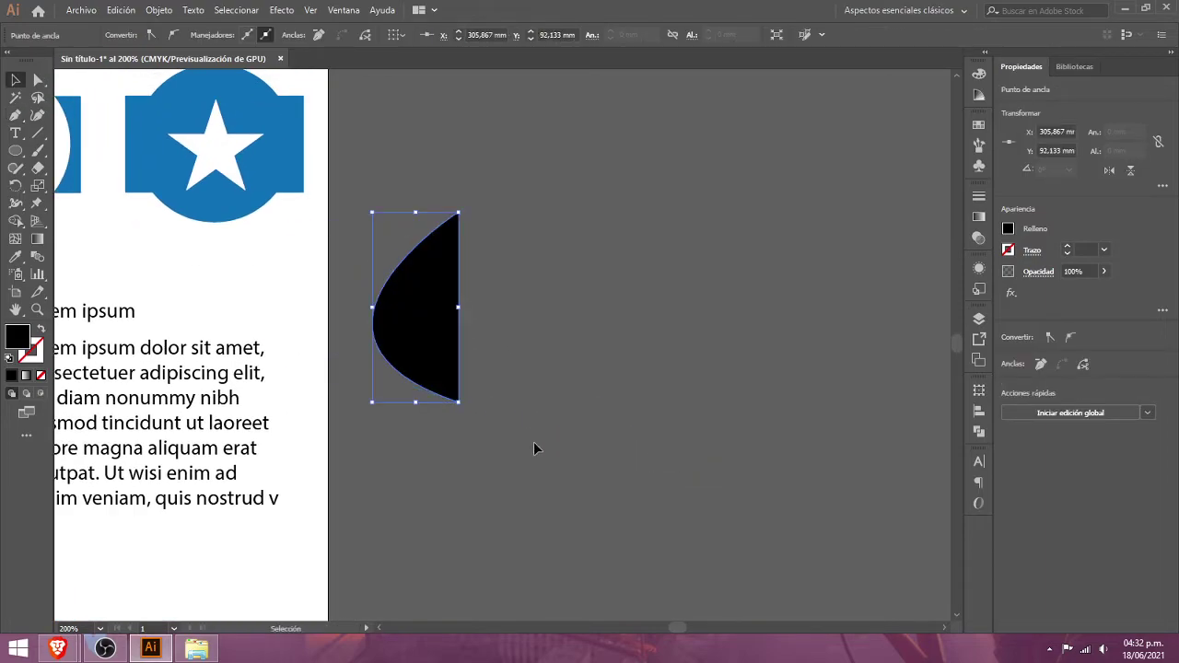
left_click(458, 401)
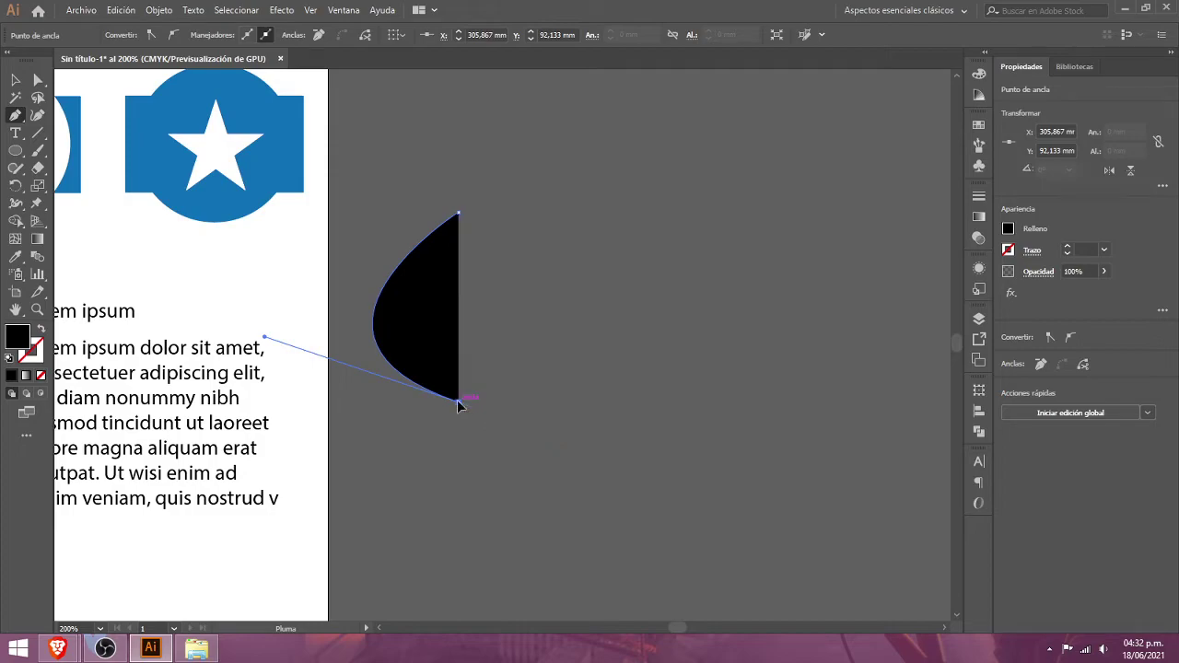
- Extend the path with straight sides to the lower right and curved points across the top, close it at its start, and deselect it
left_click(655, 471)
scroll(626, 81, "up", 2)
left_click_drag(623, 147, 451, 229)
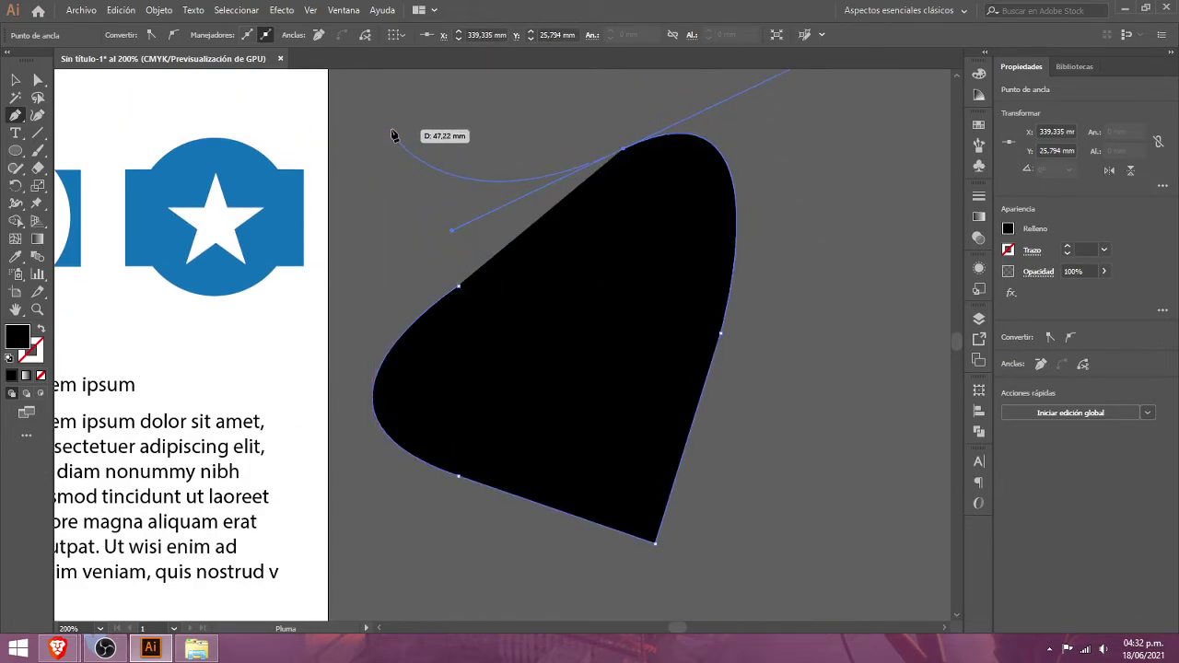
left_click_drag(393, 114, 374, 175)
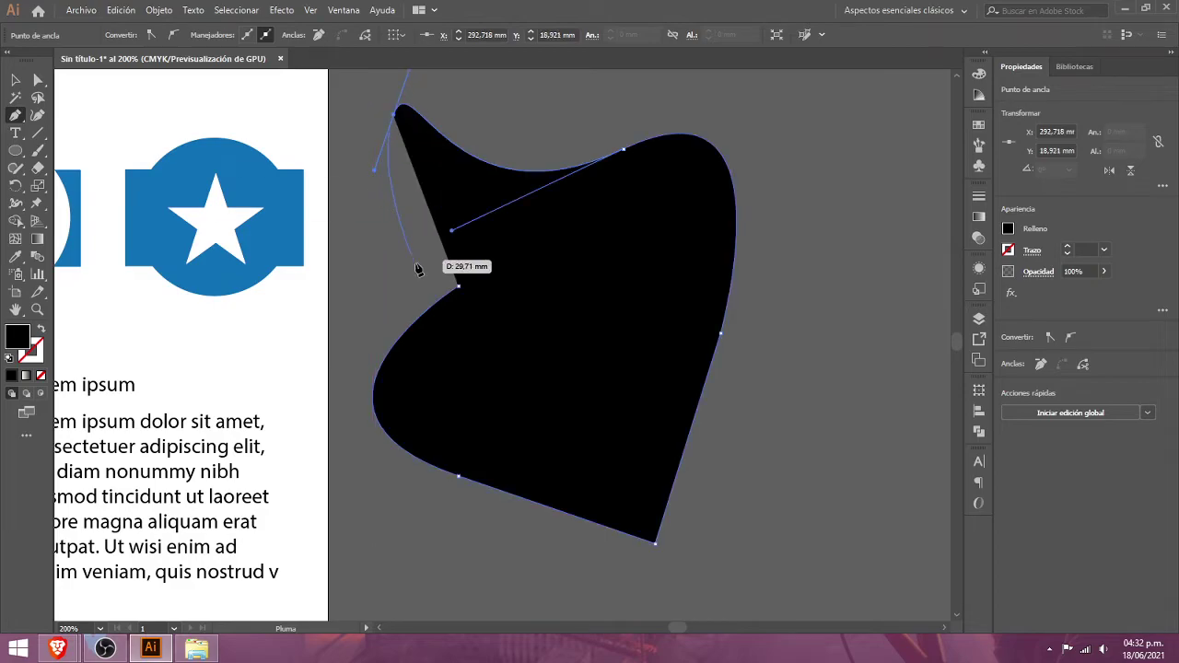
left_click_drag(458, 285, 530, 370)
scroll(718, 285, "right", 3)
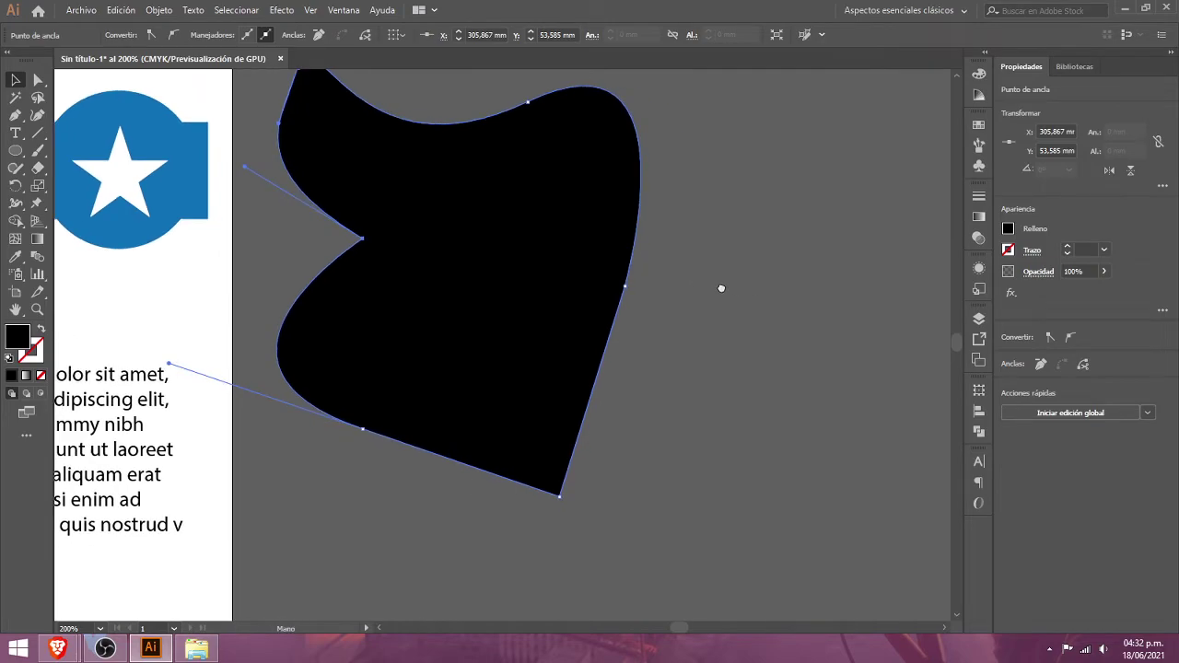
key("v")
left_click(680, 316)
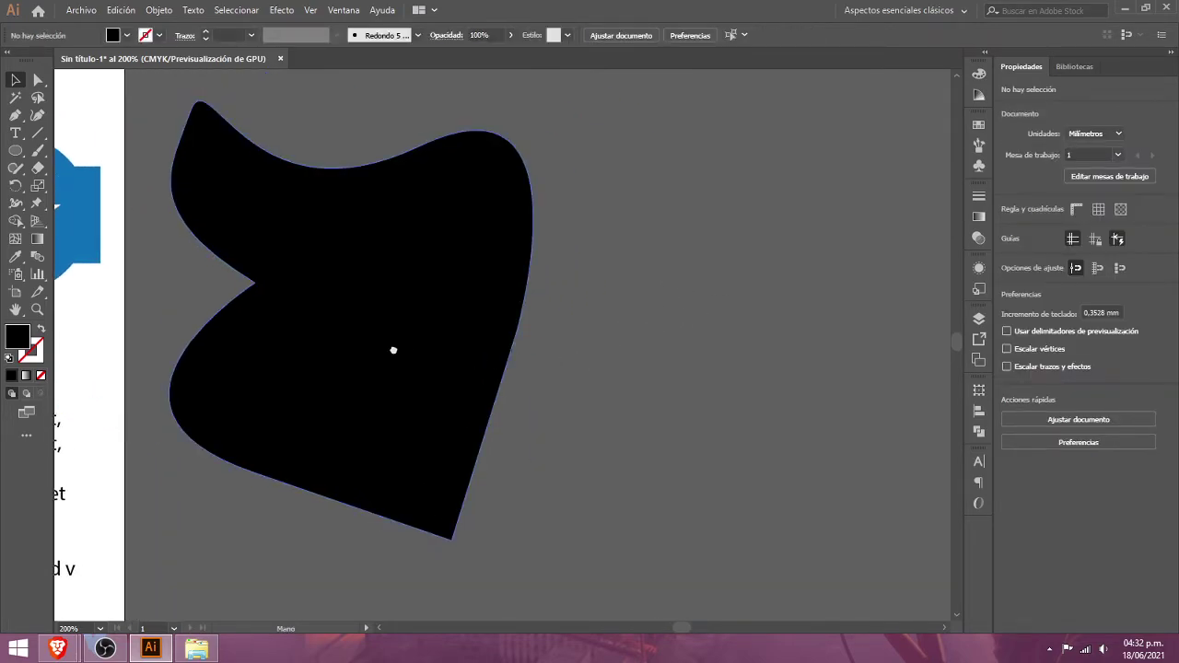
scroll(393, 347, "left", 2)
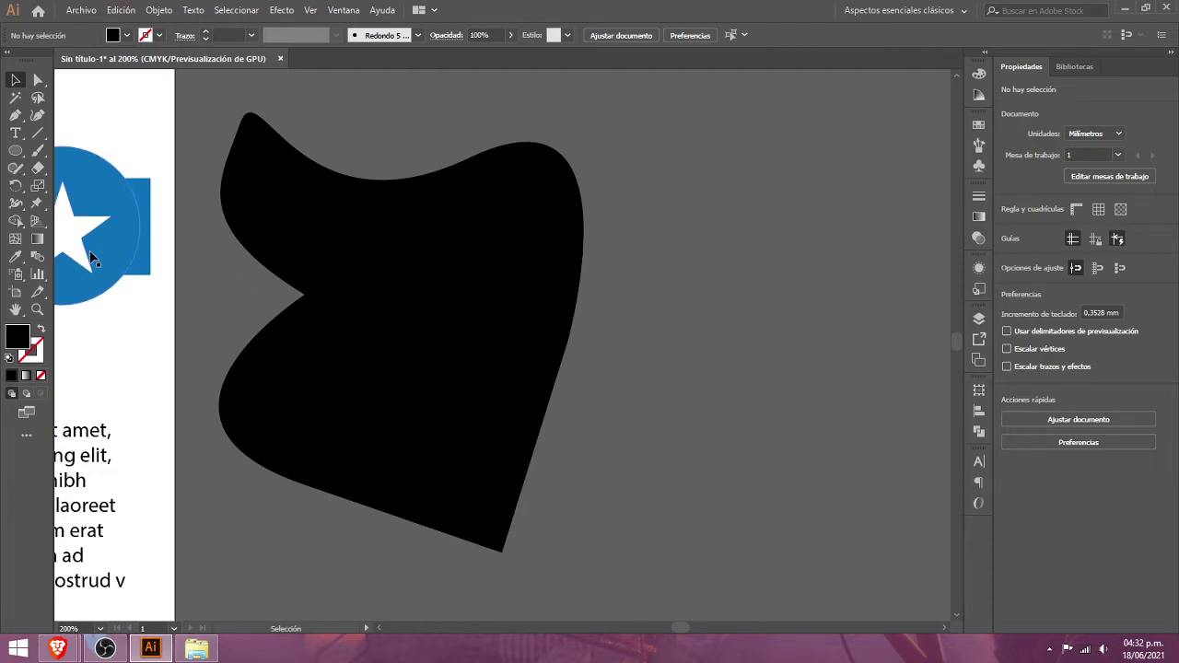
left_click(35, 257)
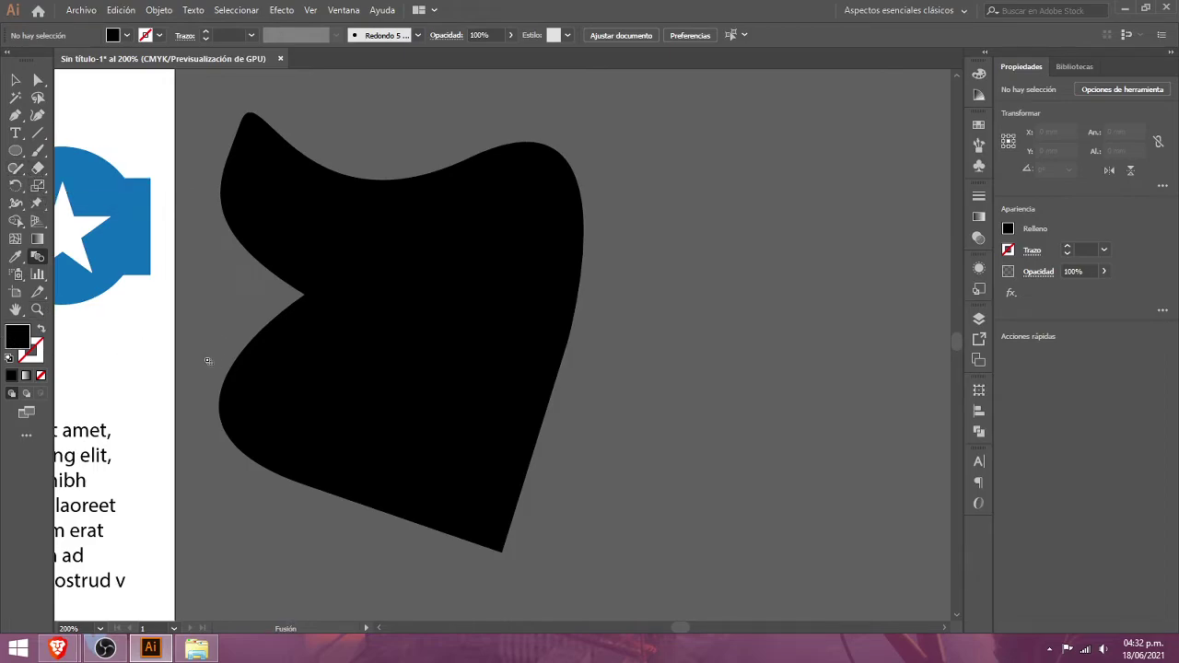
left_click_drag(234, 365, 416, 341)
- Zoom out to 150%, in to 400% around the gap between the artboard and the black shape, and back out to 150%
key("z")
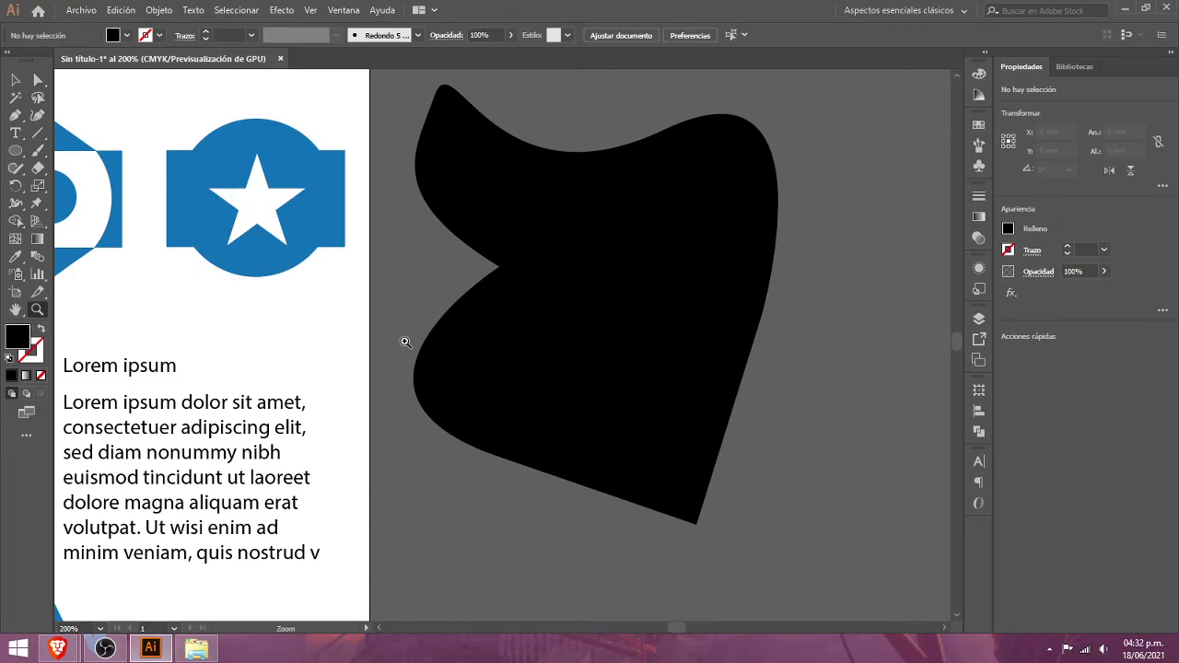
left_click(412, 273, "alt")
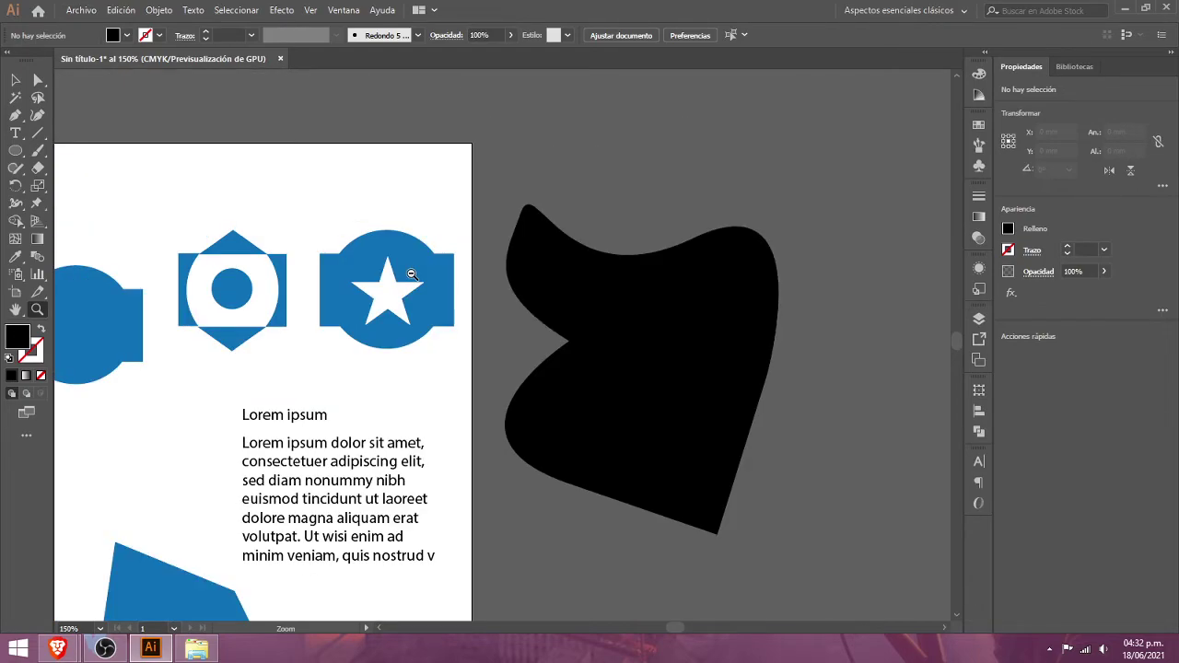
left_click(498, 303)
left_click(498, 304)
left_click(498, 304)
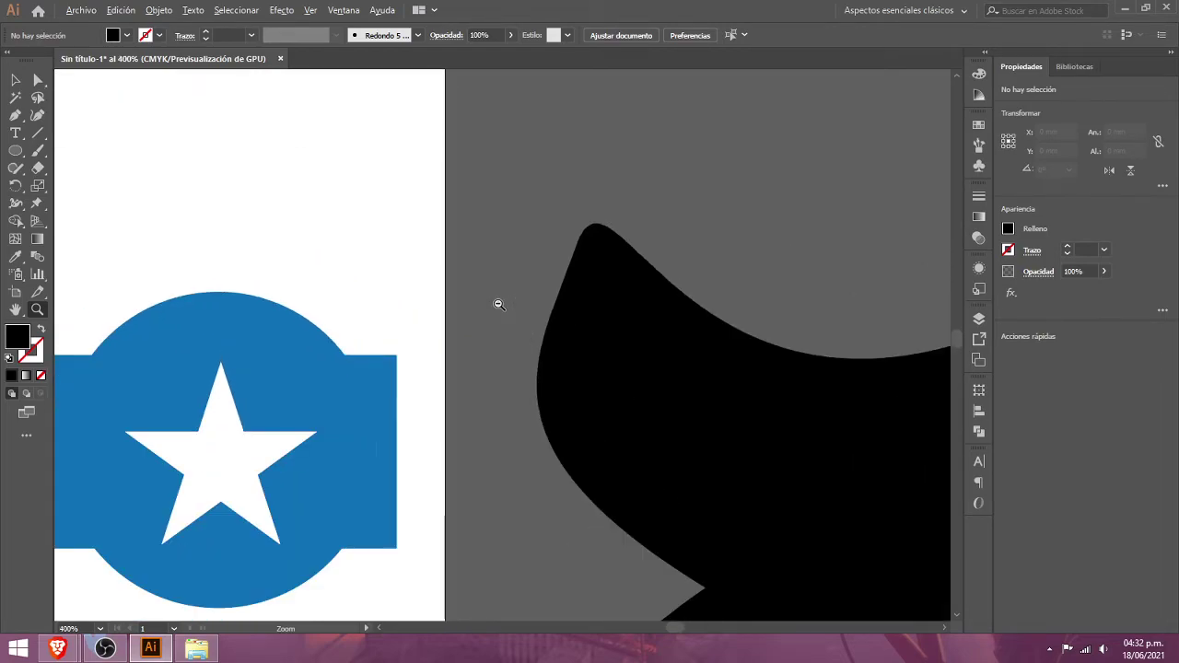
left_click(498, 303, "alt")
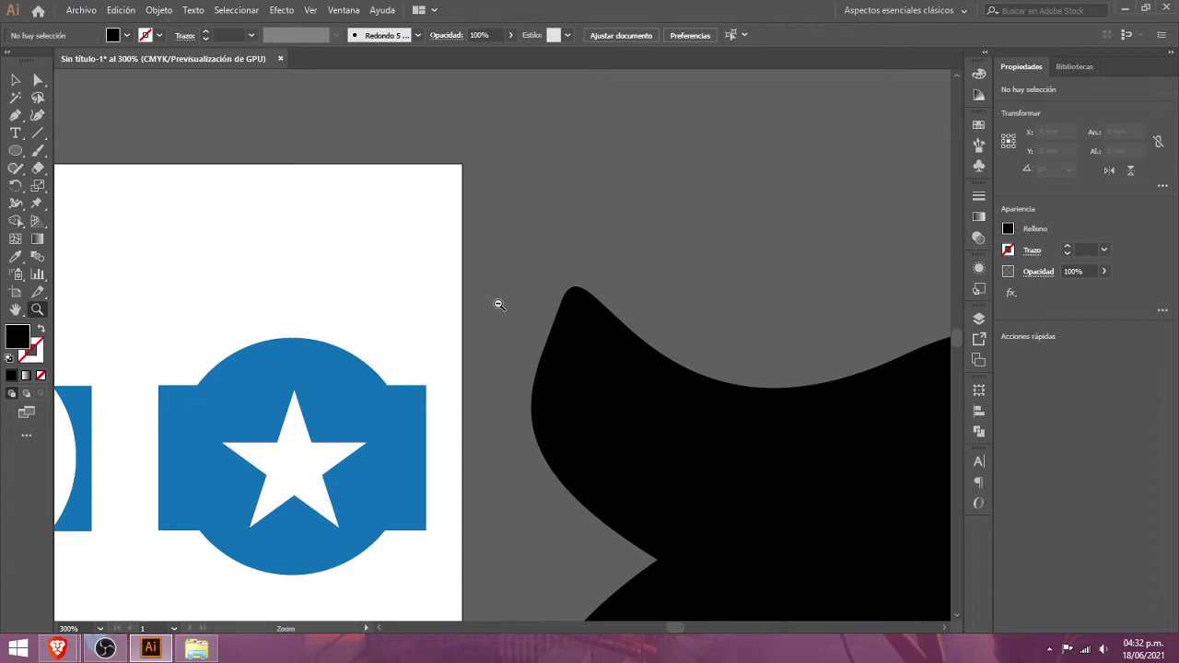
left_click(498, 304, "alt")
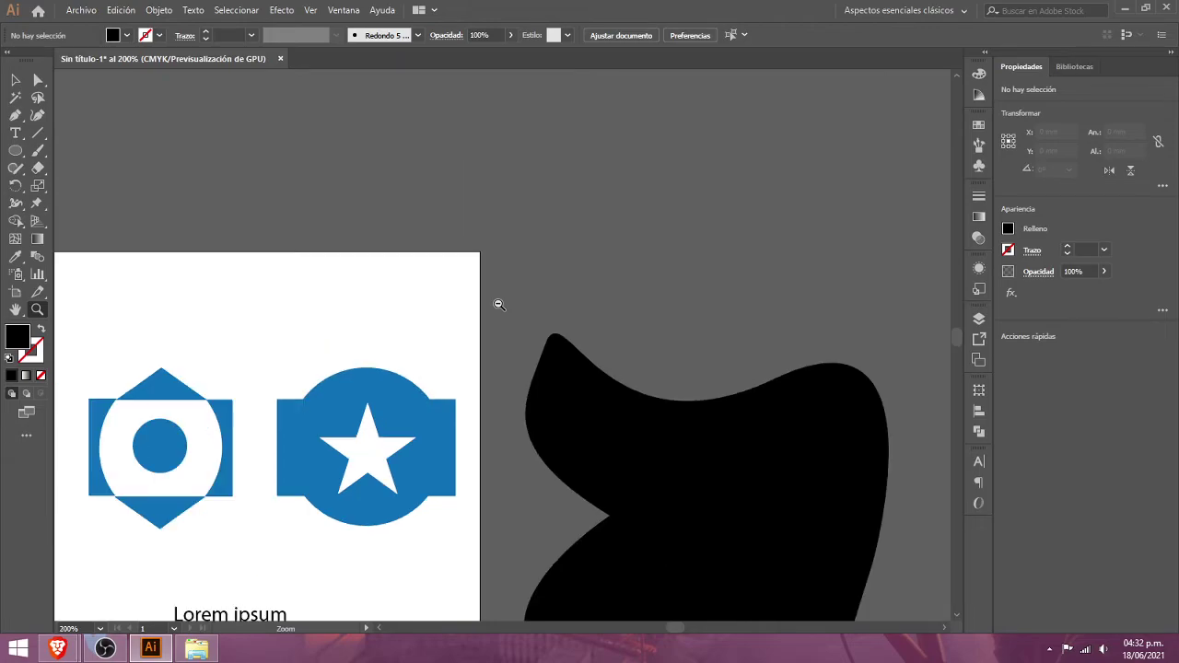
left_click(513, 445, "alt")
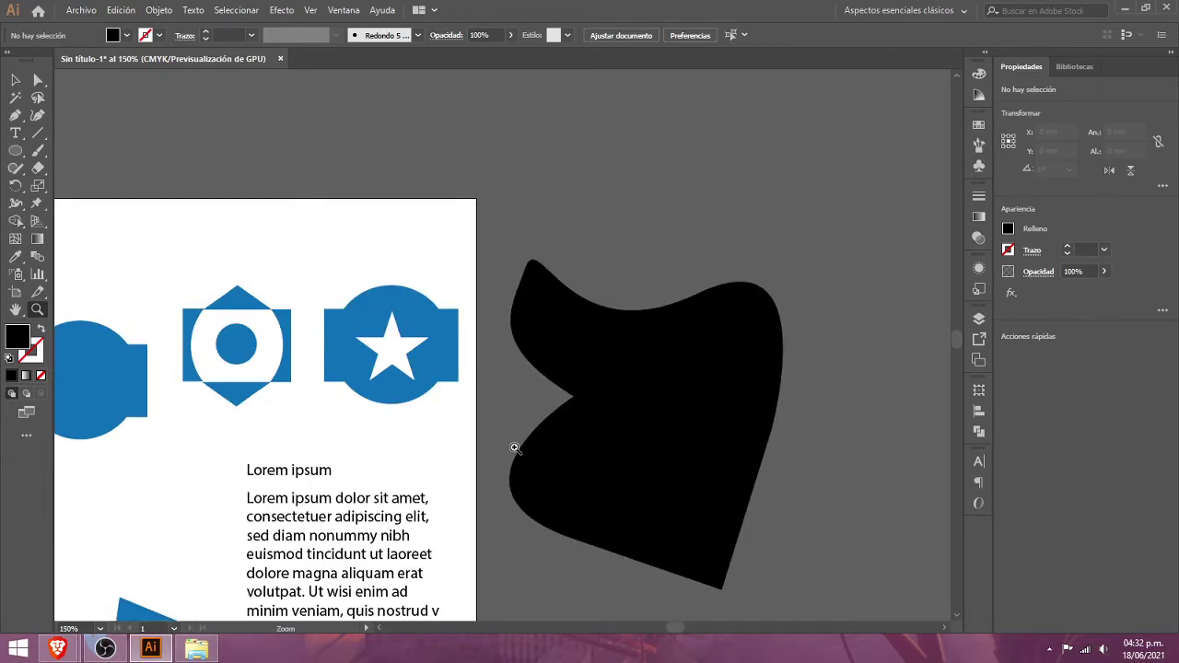
- Zoom in to 400% on the black shape, return to 150%, and leave the shape deselected
left_click(400, 344)
left_click(468, 322)
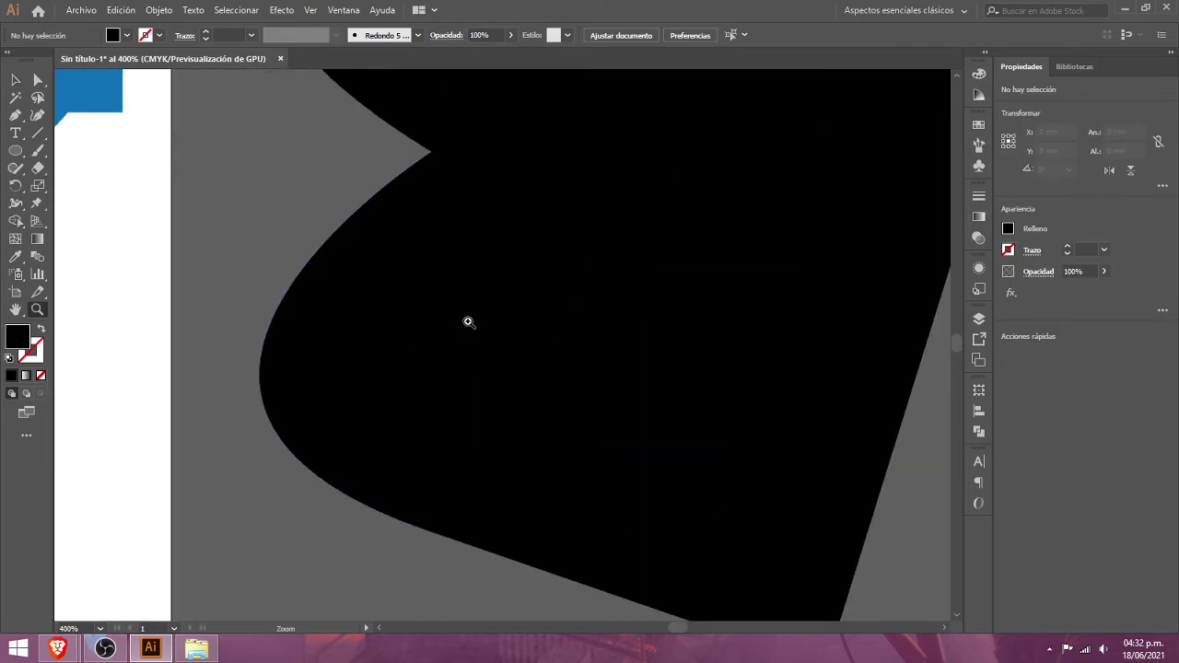
left_click(468, 321, "ctrl")
key("v")
key("ctrl+minus")
key("ctrl+minus")
key("ctrl+minus")
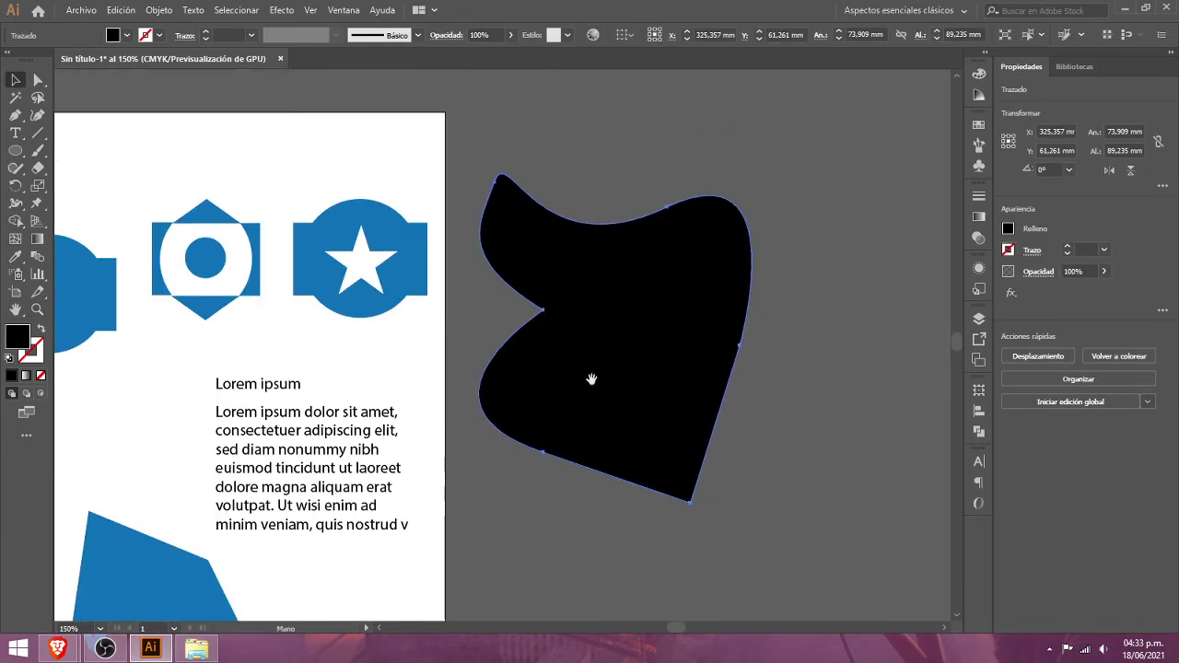
left_click_drag(591, 378, 537, 384)
left_click(761, 379)
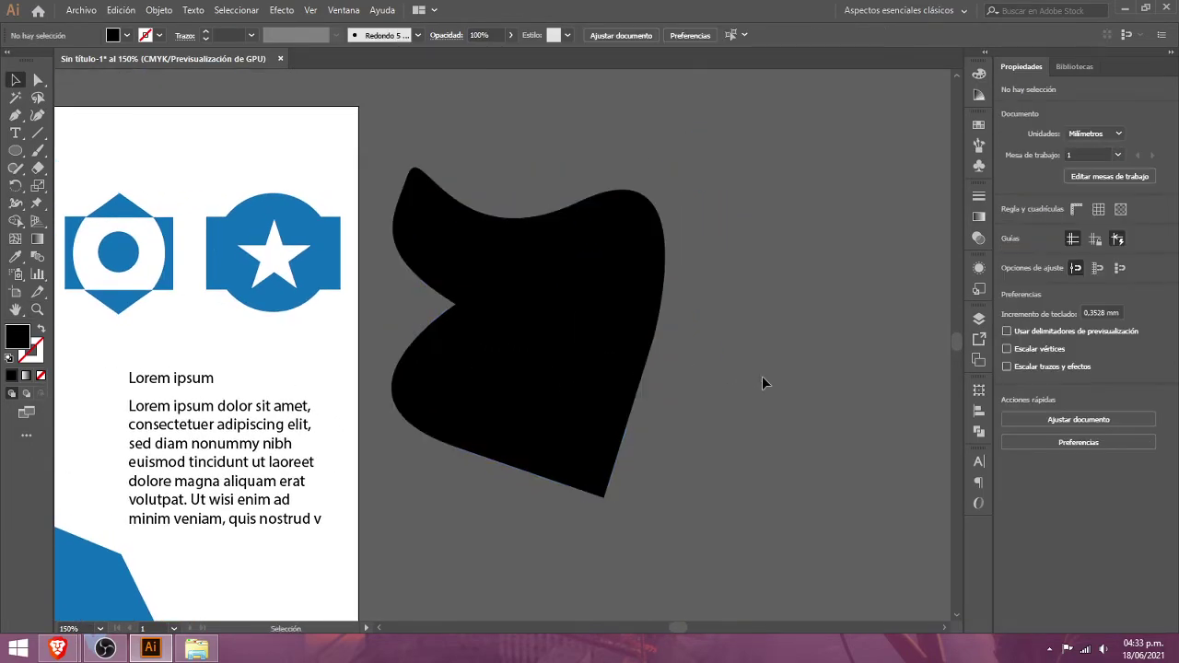
left_click_drag(764, 376, 703, 368)
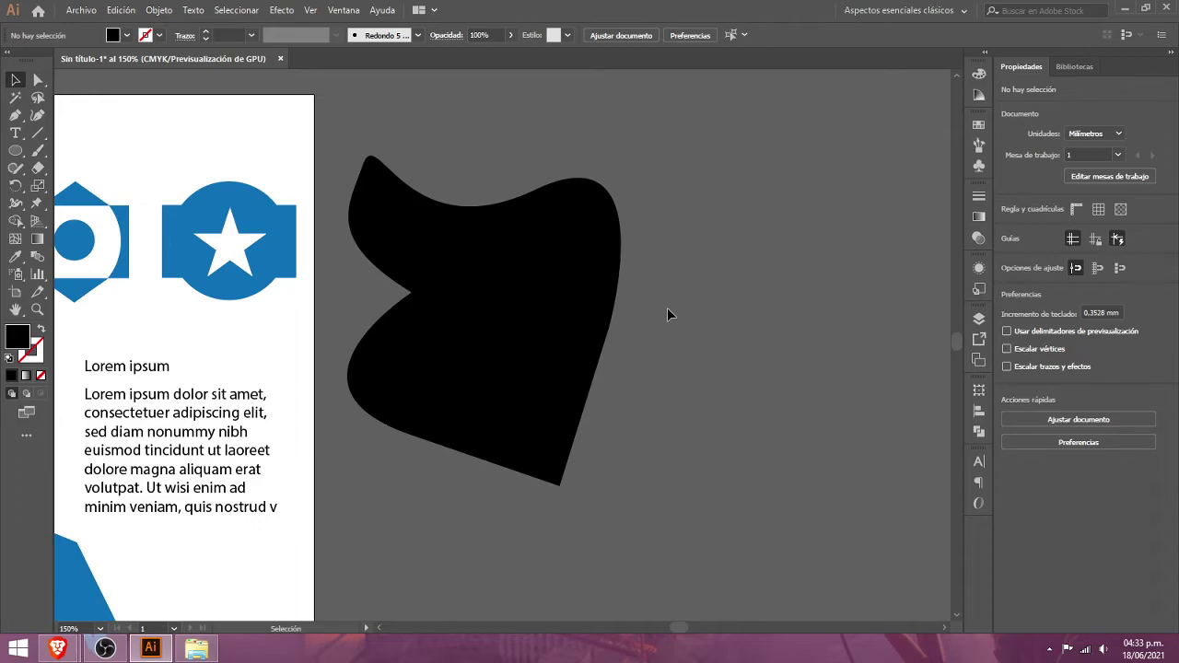
- Pan around the whole artboard with the Hand tool, from the red square to the stars, badges, text and black shape
key("space")
left_click_drag(771, 281, 571, 408)
mouse_move(266, 382)
left_mouse_down()
mouse_move(450, 447)
mouse_move(645, 332)
mouse_move(921, 396)
left_mouse_up()
left_click_drag(351, 471, 653, 308)
mouse_move(433, 432)
left_mouse_down()
mouse_move(561, 282)
mouse_move(528, 354)
left_mouse_up()
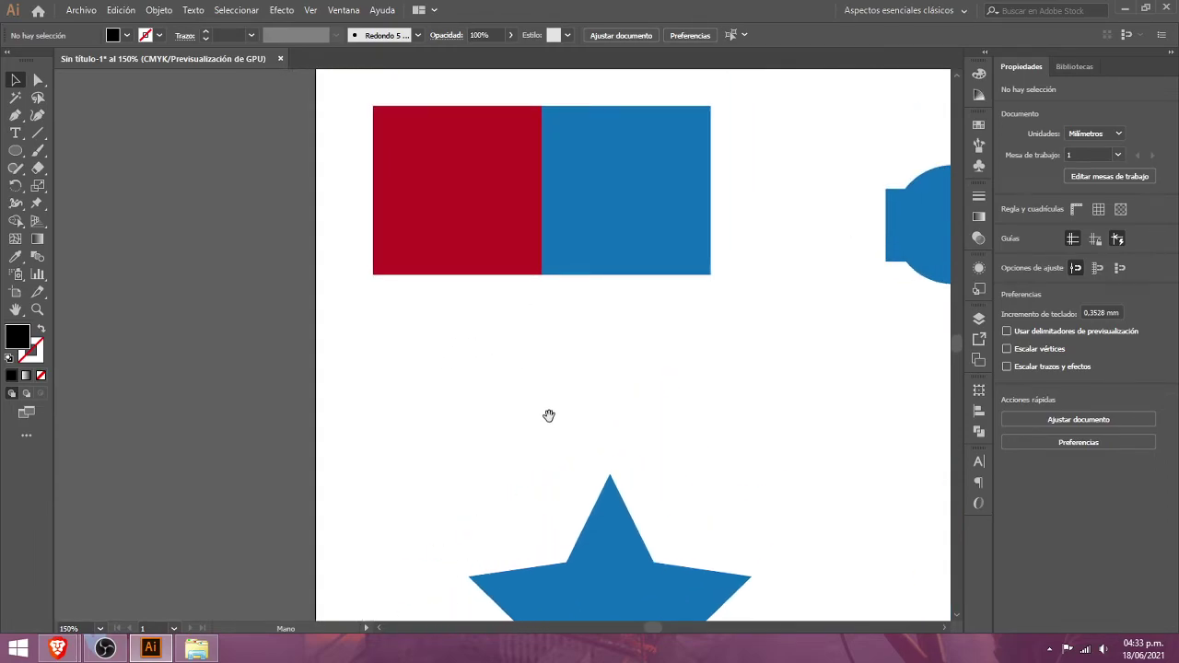
left_click_drag(548, 486, 355, 258)
left_click_drag(427, 402, 445, 276)
left_click_drag(345, 419, 436, 273)
mouse_move(599, 542)
left_mouse_down()
mouse_move(510, 374)
mouse_move(299, 486)
left_mouse_up()
left_click_drag(662, 266, 421, 412)
left_click_drag(672, 231, 663, 505)
mouse_move(719, 305)
left_mouse_down()
mouse_move(571, 473)
mouse_move(575, 599)
left_mouse_up()
mouse_move(386, 177)
left_mouse_down()
mouse_move(630, 321)
mouse_move(626, 224)
mouse_move(518, 181)
mouse_move(408, 284)
mouse_move(442, 390)
mouse_move(562, 426)
mouse_move(513, 411)
mouse_move(589, 197)
mouse_move(685, 327)
left_mouse_up()
mouse_move(469, 345)
left_mouse_down()
mouse_move(613, 342)
mouse_move(651, 413)
left_mouse_up()
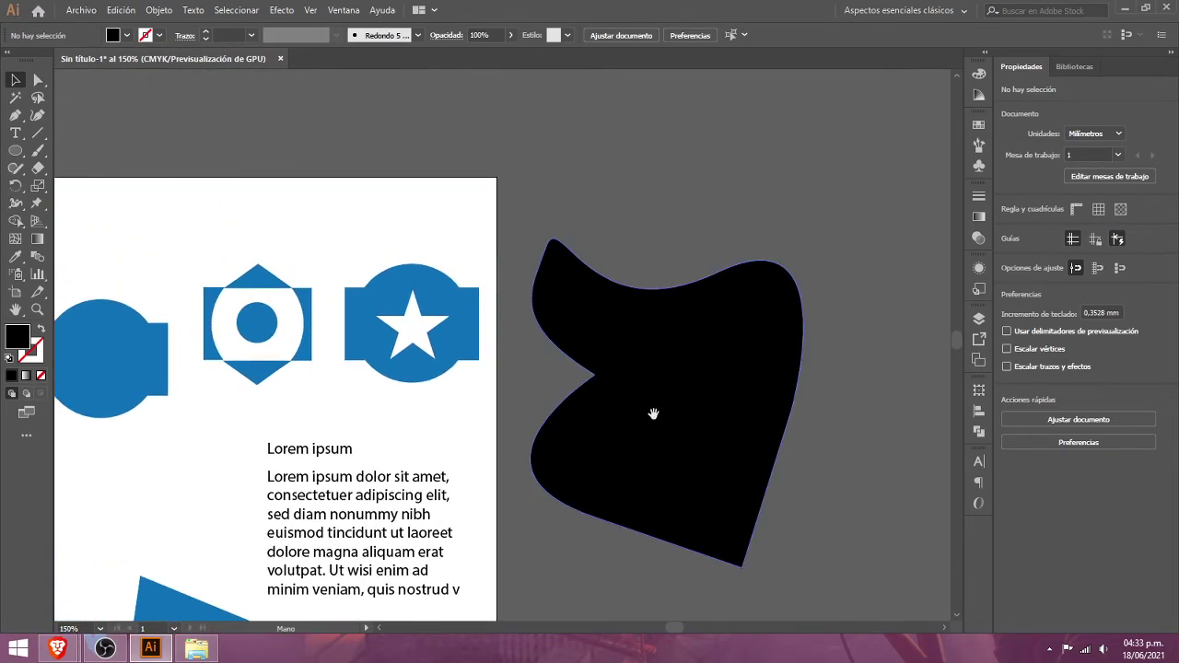
mouse_move(561, 509)
left_mouse_down()
mouse_move(666, 396)
mouse_move(445, 353)
mouse_move(566, 368)
mouse_move(459, 366)
left_mouse_up()
left_click_drag(405, 231, 474, 316)
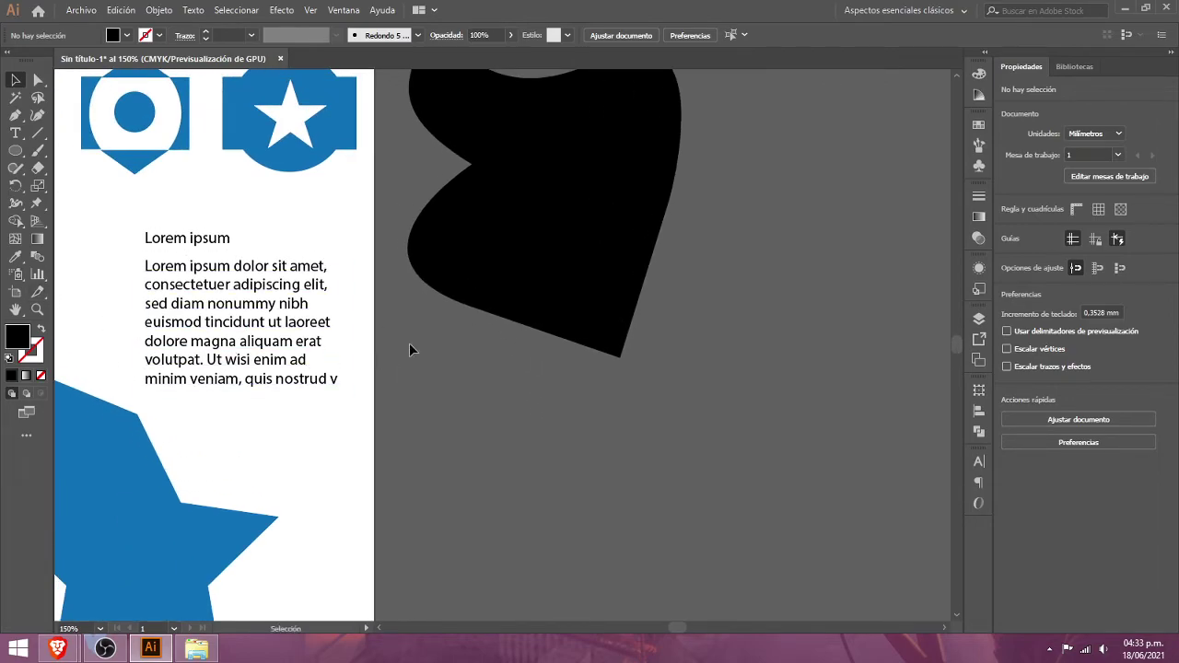
left_click_drag(411, 348, 547, 250)
left_click_drag(580, 210, 569, 271)
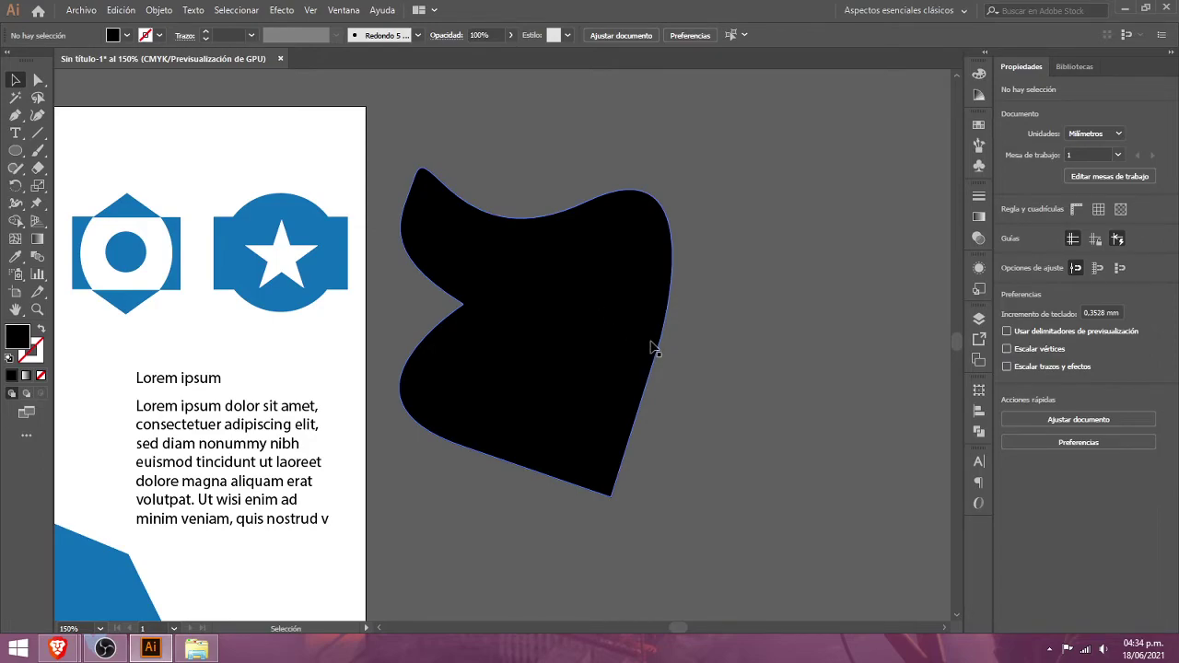
- Select the black shape right of the artboard and fill it with a linear white-to-black gradient
left_click_drag(726, 330, 538, 204)
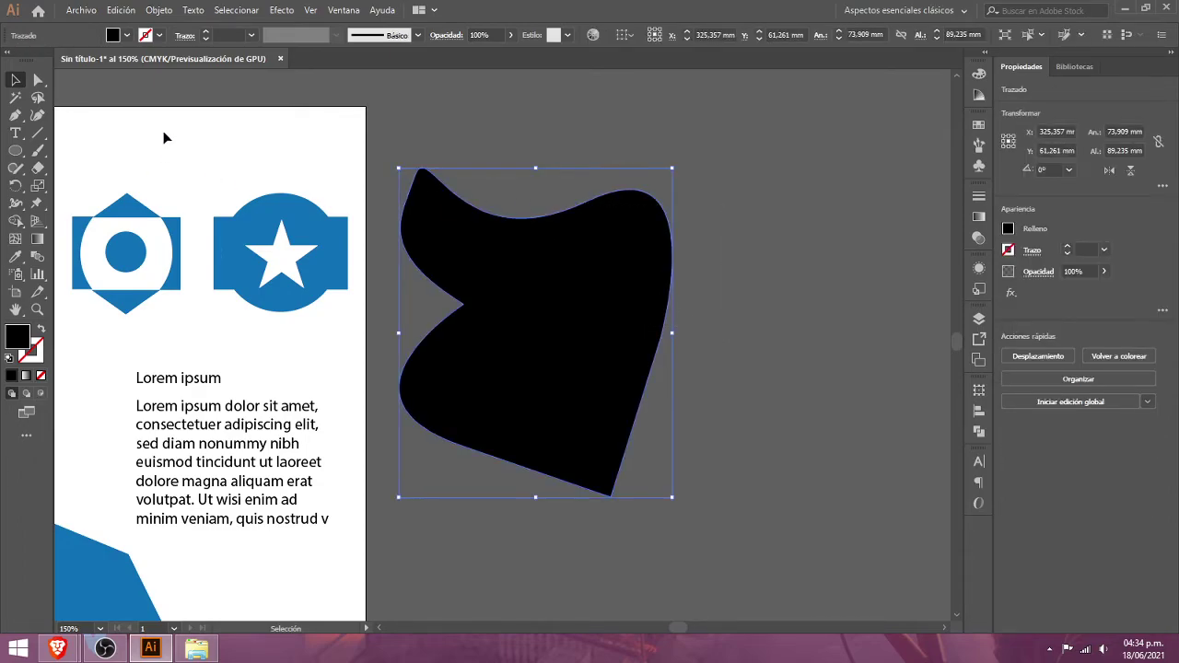
left_click(39, 240)
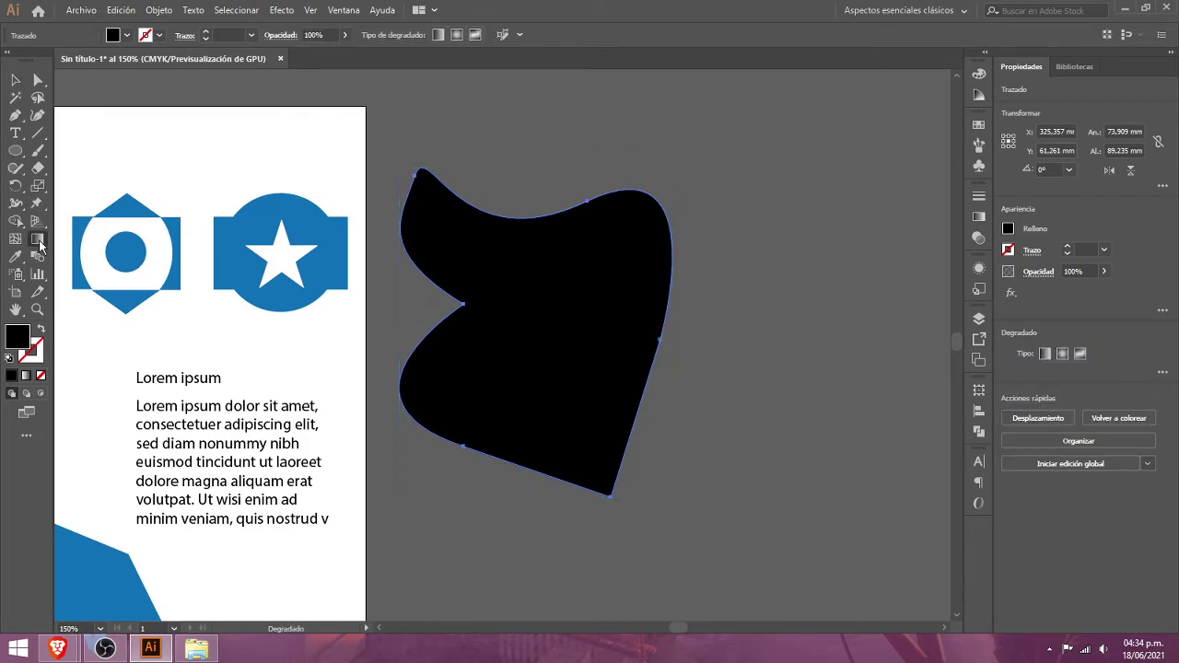
left_click(562, 341)
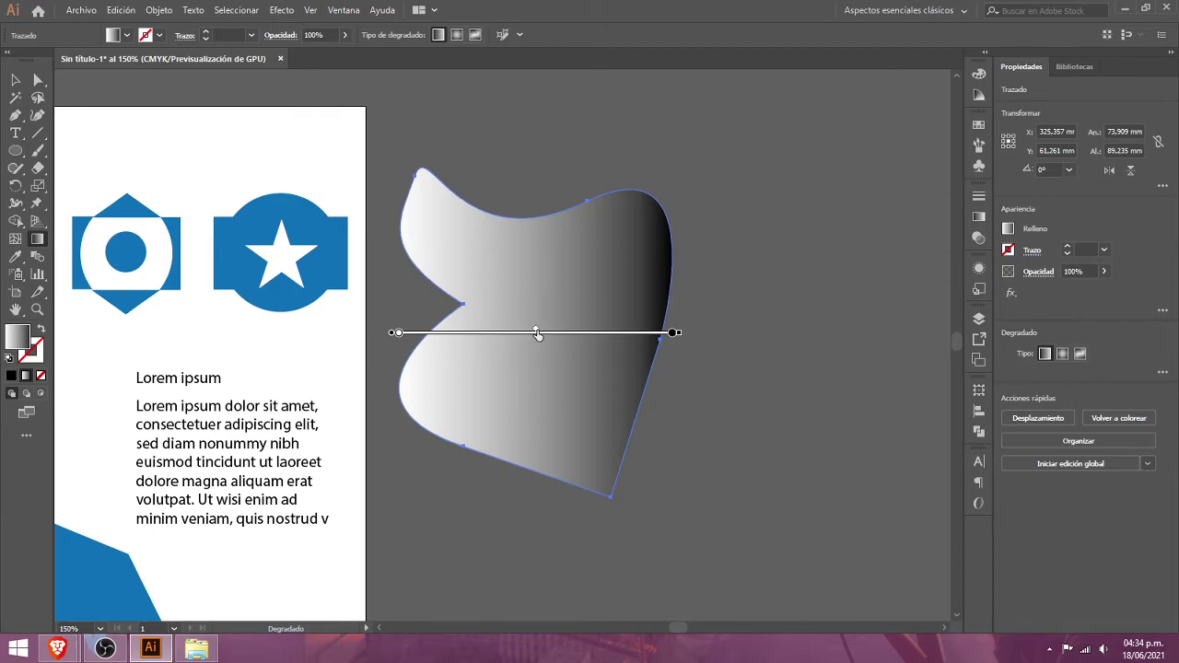
key("v")
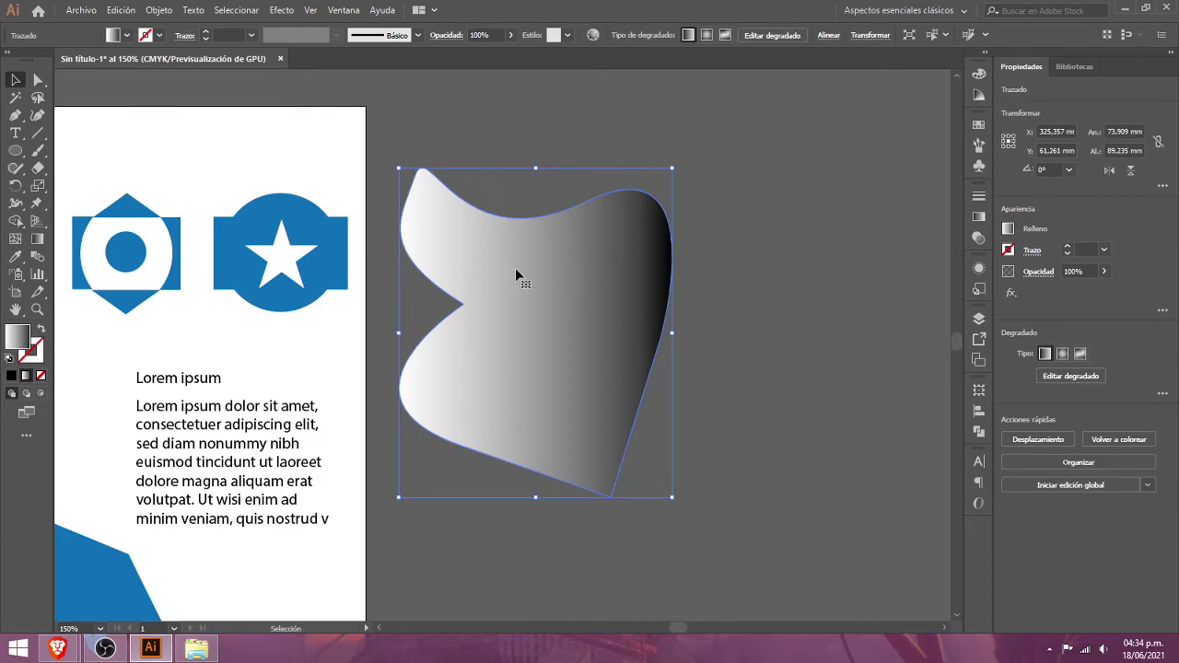
- Enter isolation mode on the gradient shape and exit it again
double_click(647, 297)
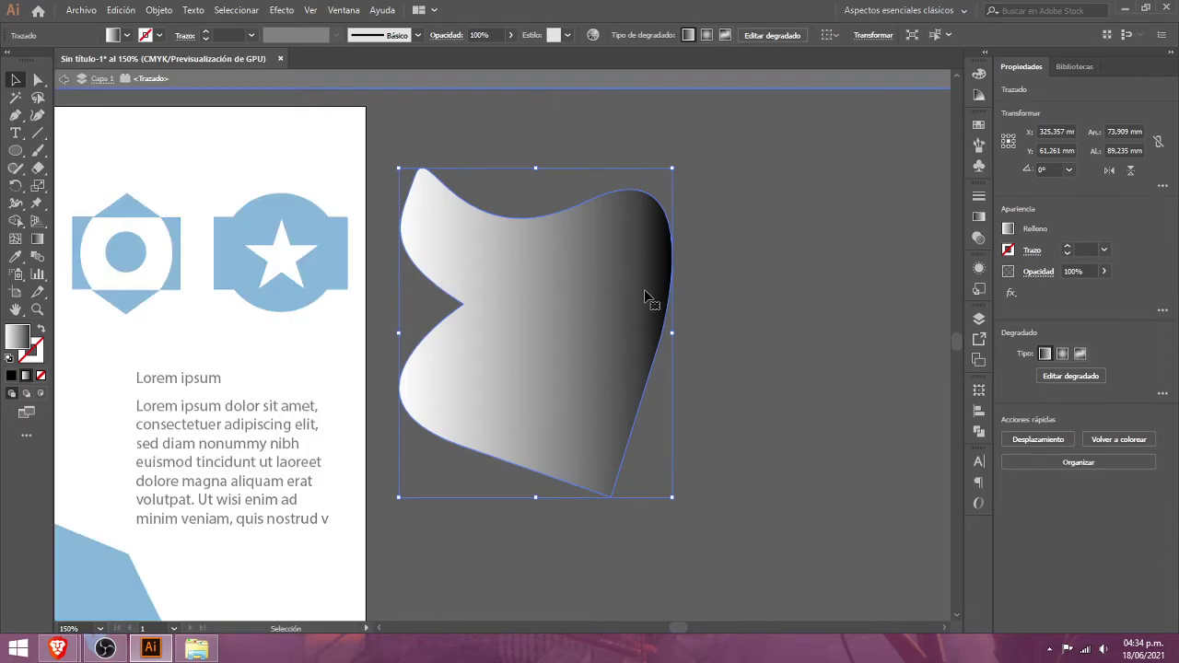
scroll(737, 326, "right", 2)
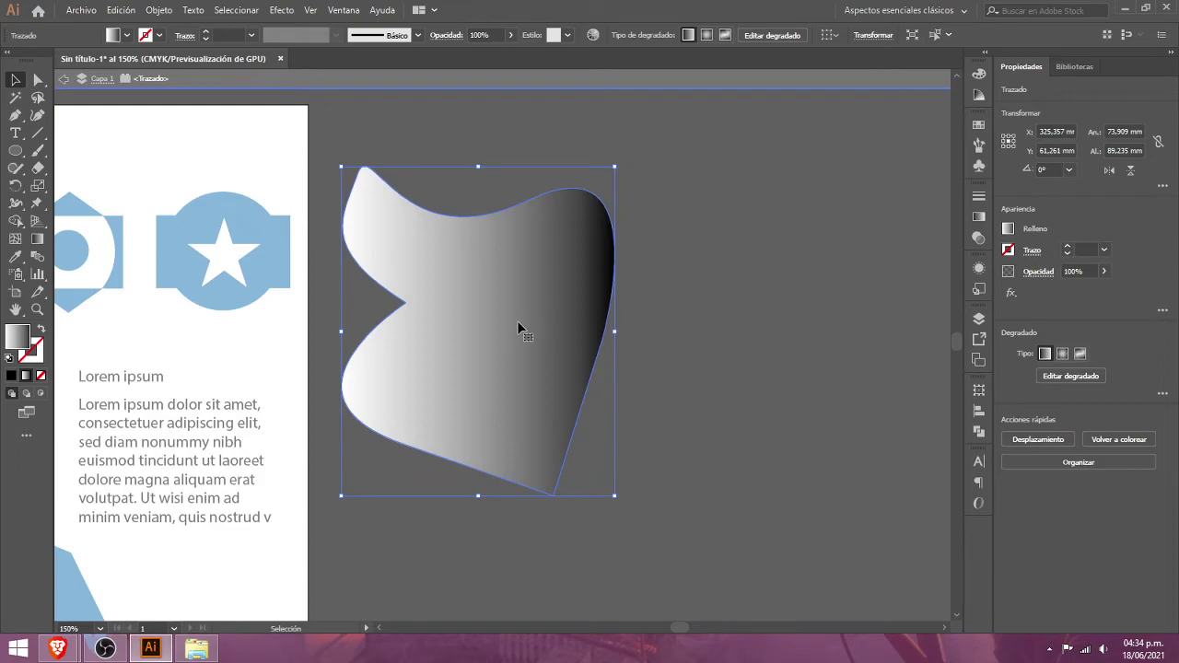
double_click(743, 335)
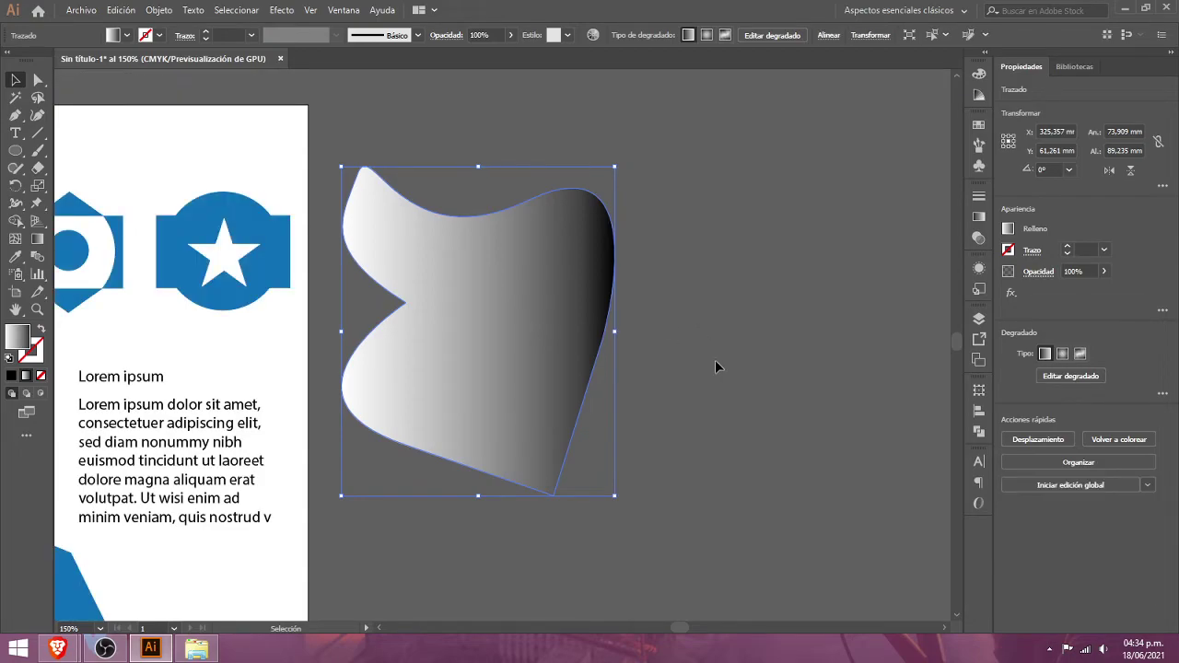
- Zoom out to 66.67% and move the gradient shape down to about X 341 mm, Y 137 mm
key("z")
left_click(667, 366, "alt")
left_click(667, 367, "alt")
key("v")
left_click_drag(361, 424, 660, 450)
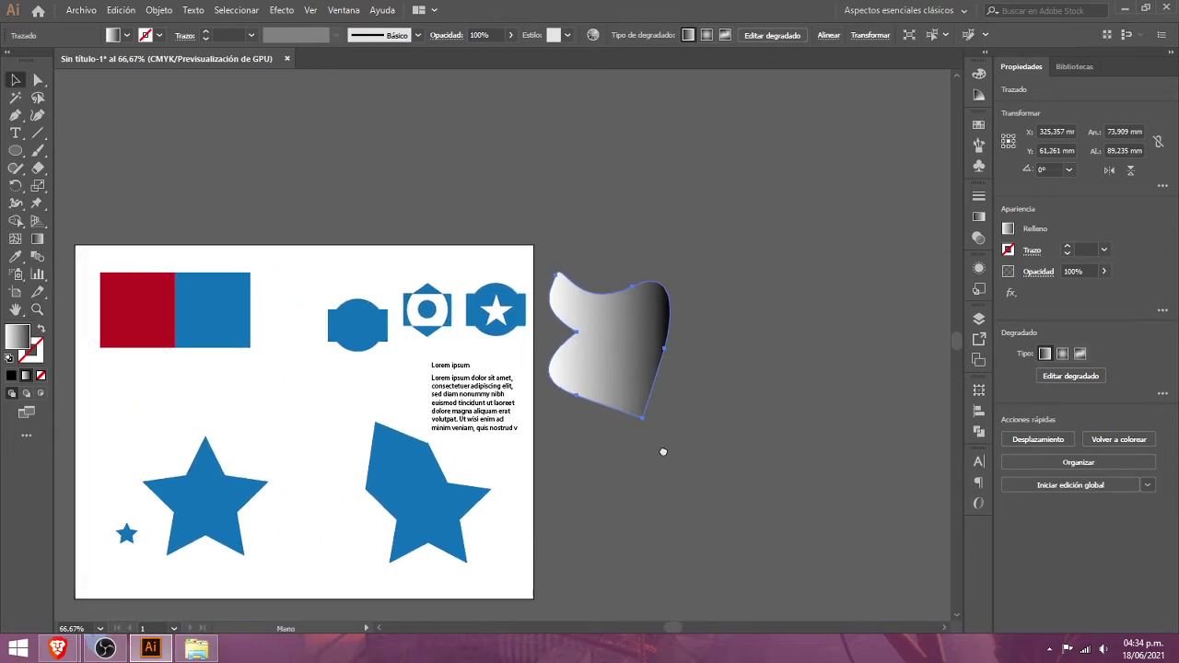
left_click_drag(576, 493, 662, 449)
left_click_drag(673, 300, 718, 425)
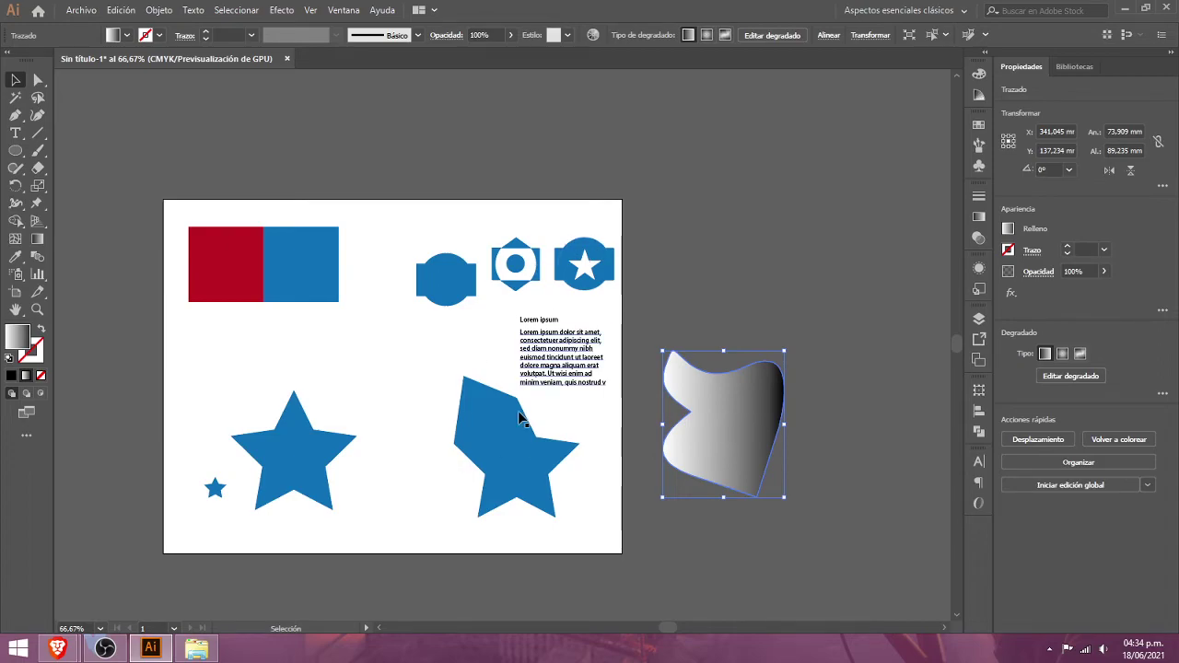
- Move the gradient shape up to about X 336 mm, Y 85 mm, beside the artboard's upper half
key("space")
left_click_drag(596, 482, 623, 434)
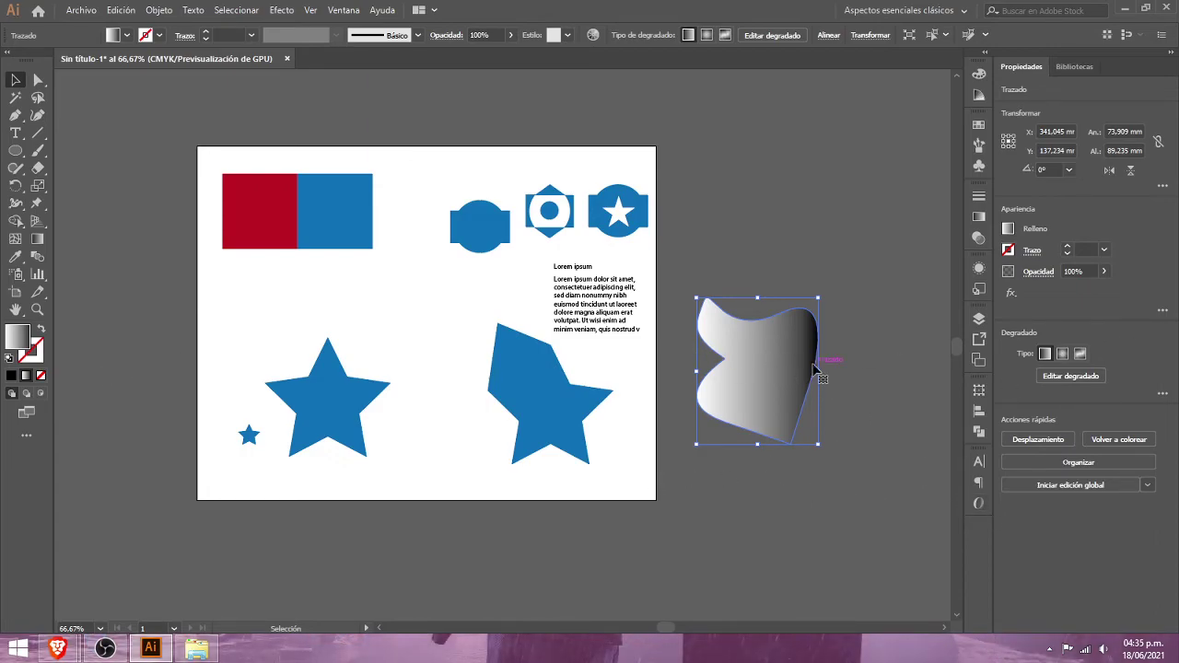
left_click_drag(801, 398, 790, 327)
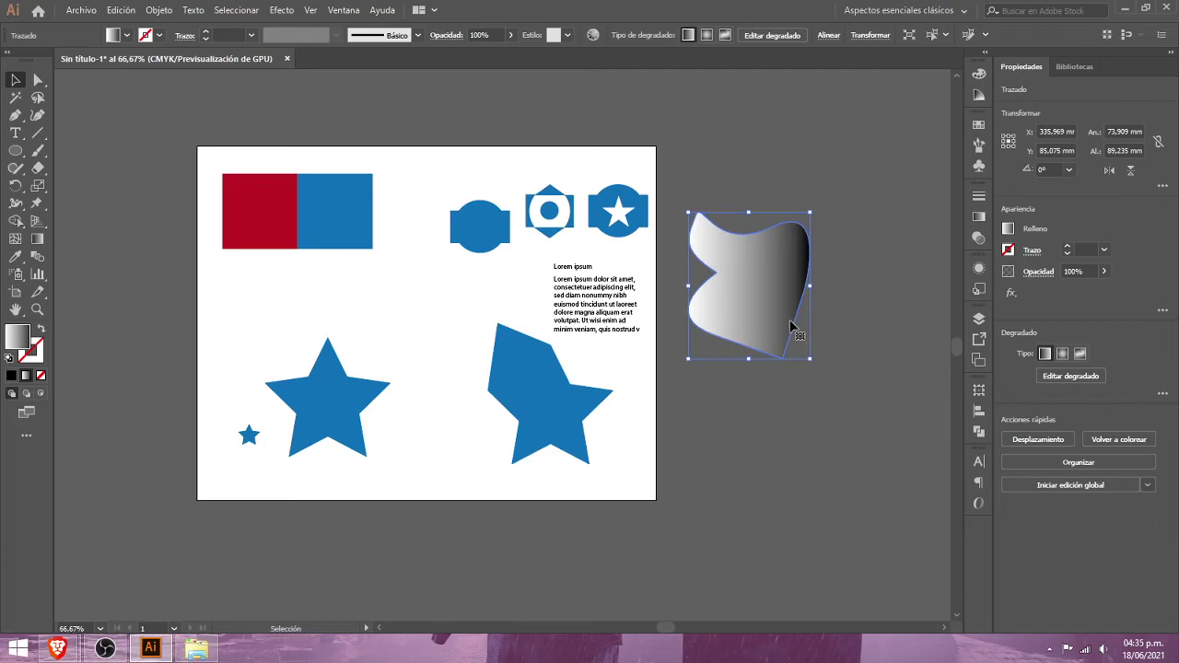
- Delete the gradient shape and show the artboard at 100%
key("Delete")
scroll(733, 405, "down", 2)
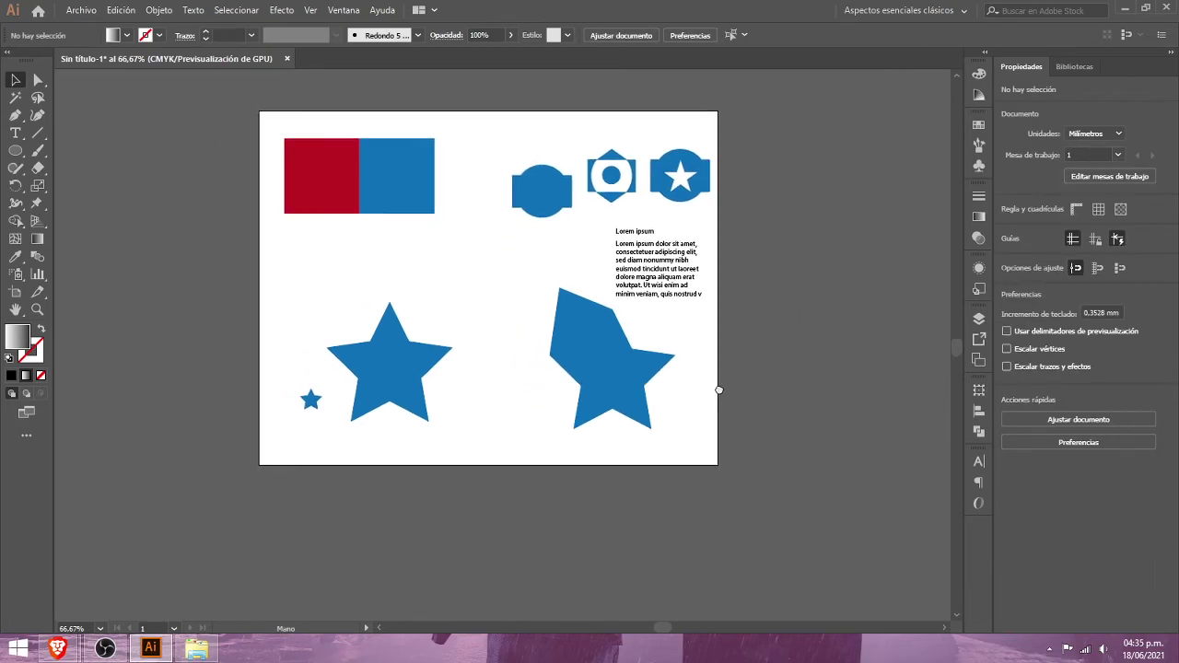
key("z")
left_click(664, 346)
left_click_drag(577, 334, 825, 428)
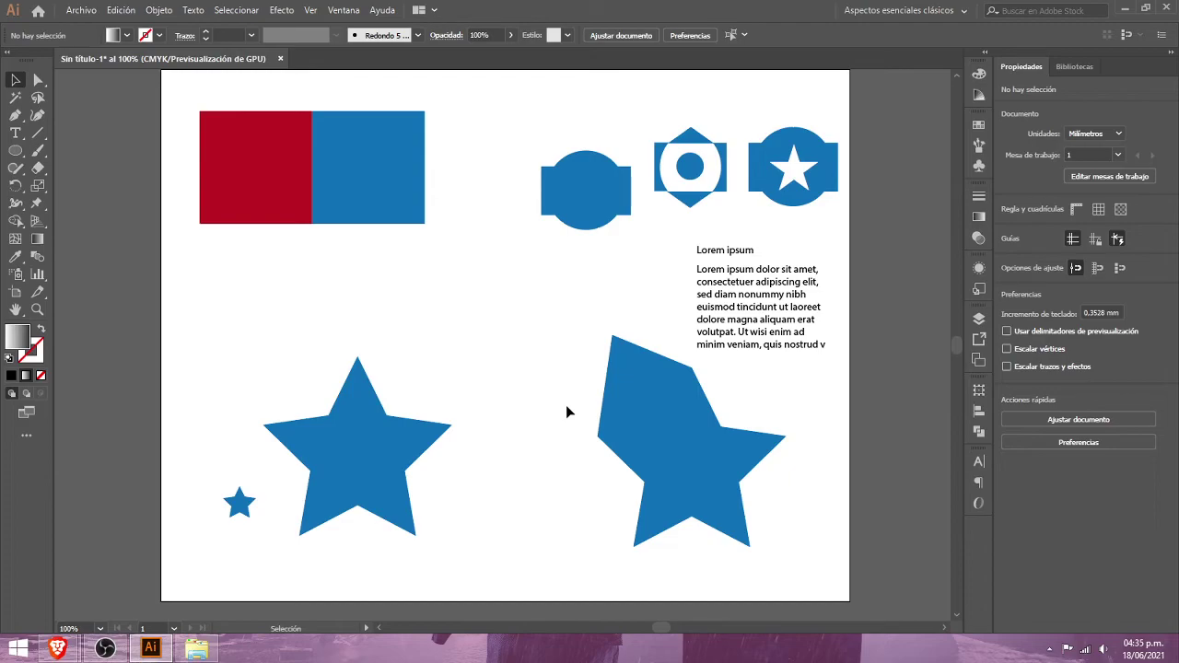
left_click(83, 12)
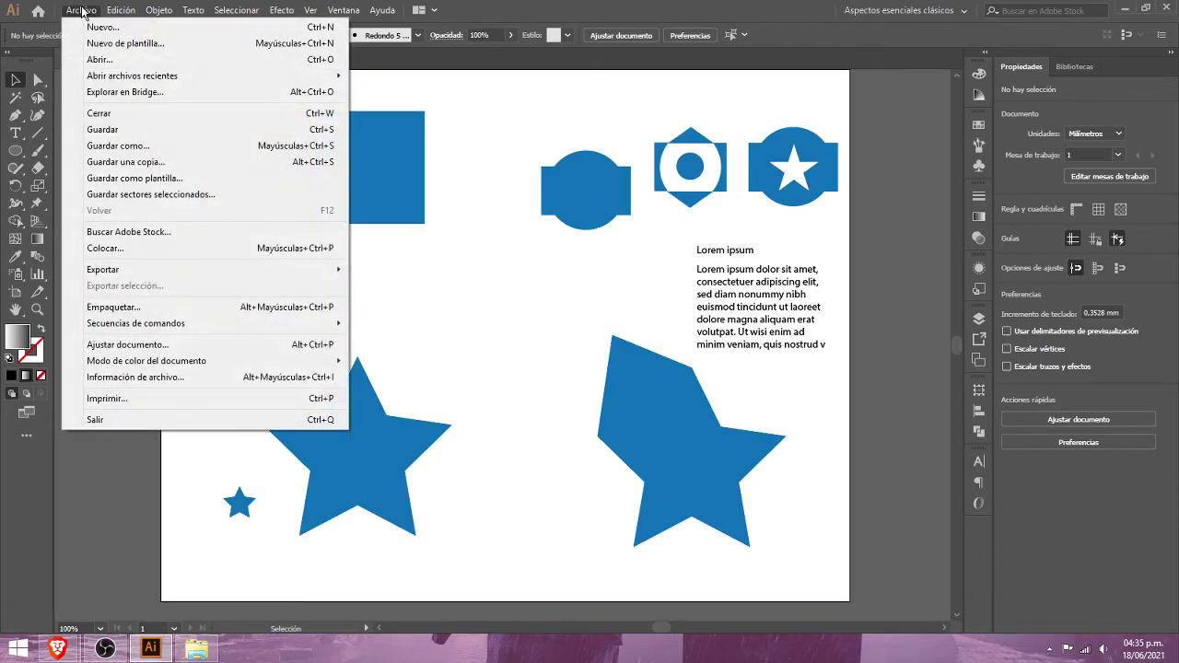
left_click(92, 88)
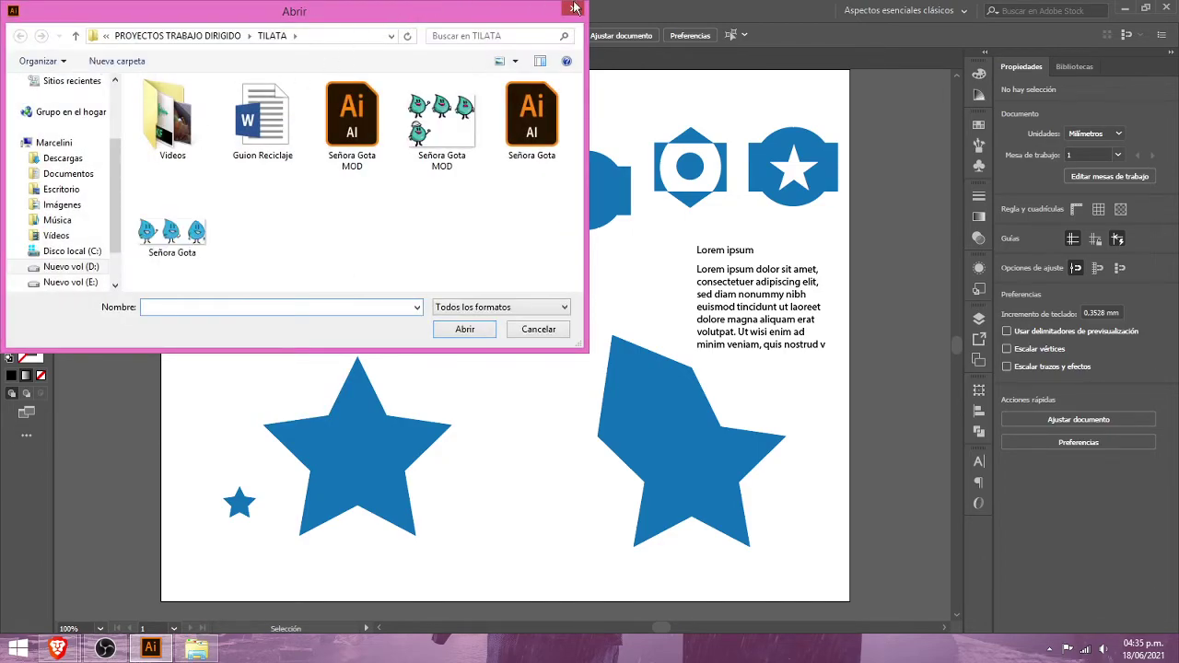
left_click(570, 9)
- Close the untitled document without saving it and open the recent file Señora Gota MOD.ai
left_click(278, 58)
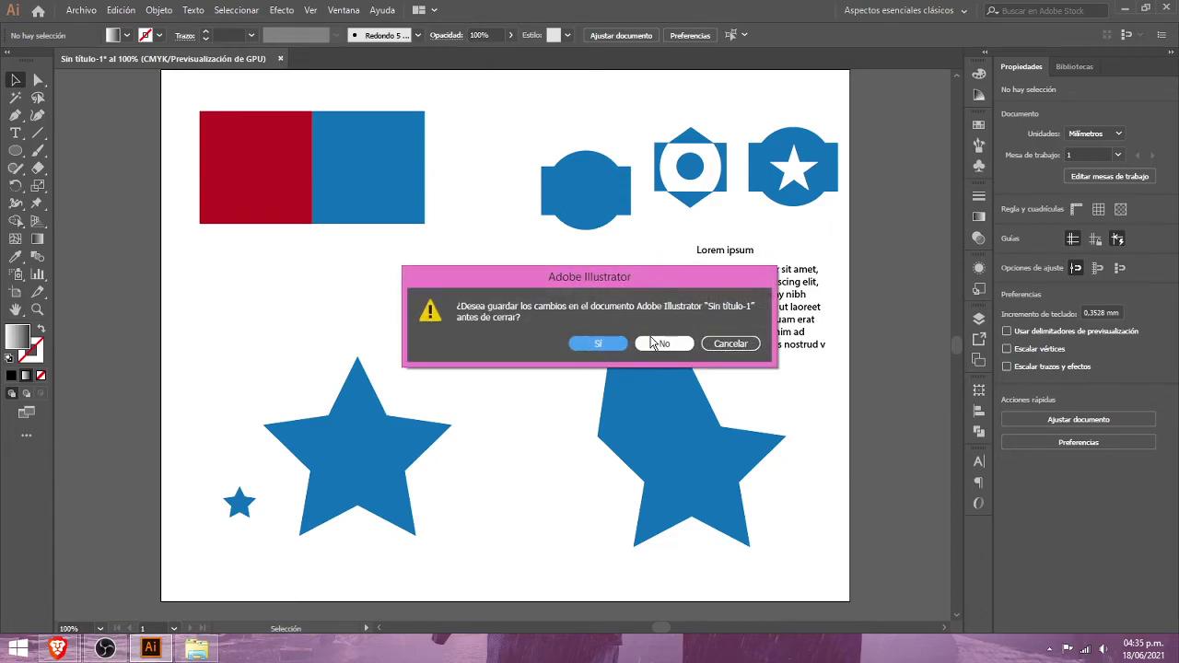
left_click(653, 343)
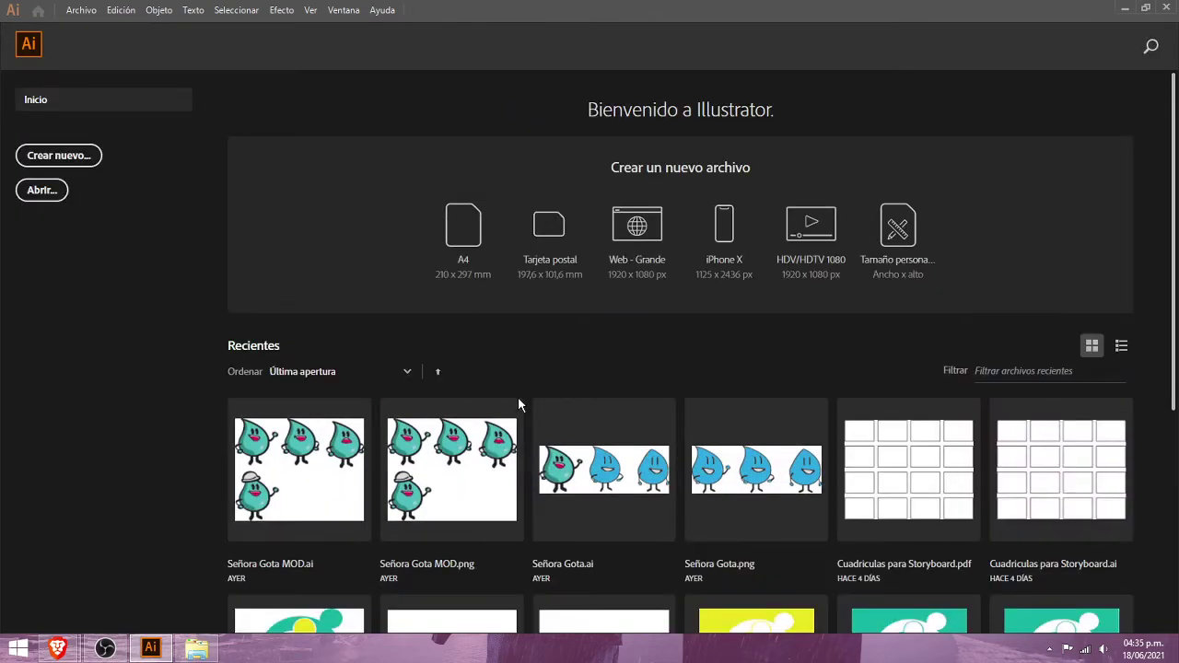
left_click(294, 465)
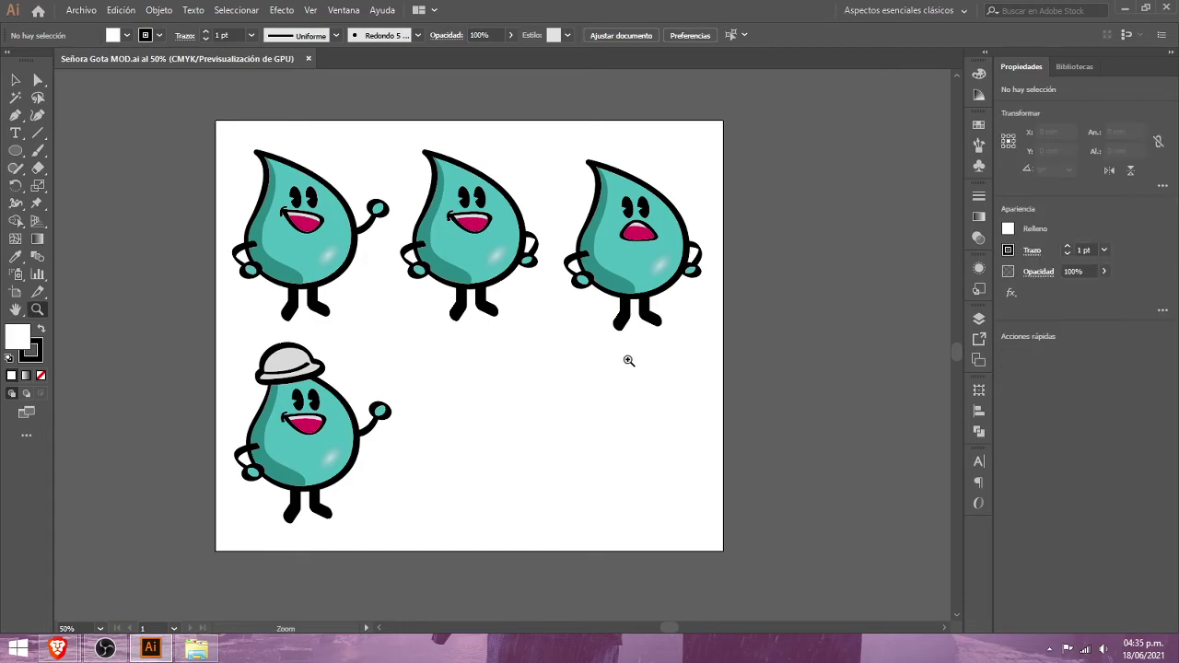
- Move the open-mouthed drop character at the end of the upper row off the artboard to the right, and deselect it
key("ctrl+plus")
key("ctrl+plus")
left_click_drag(381, 300, 591, 463)
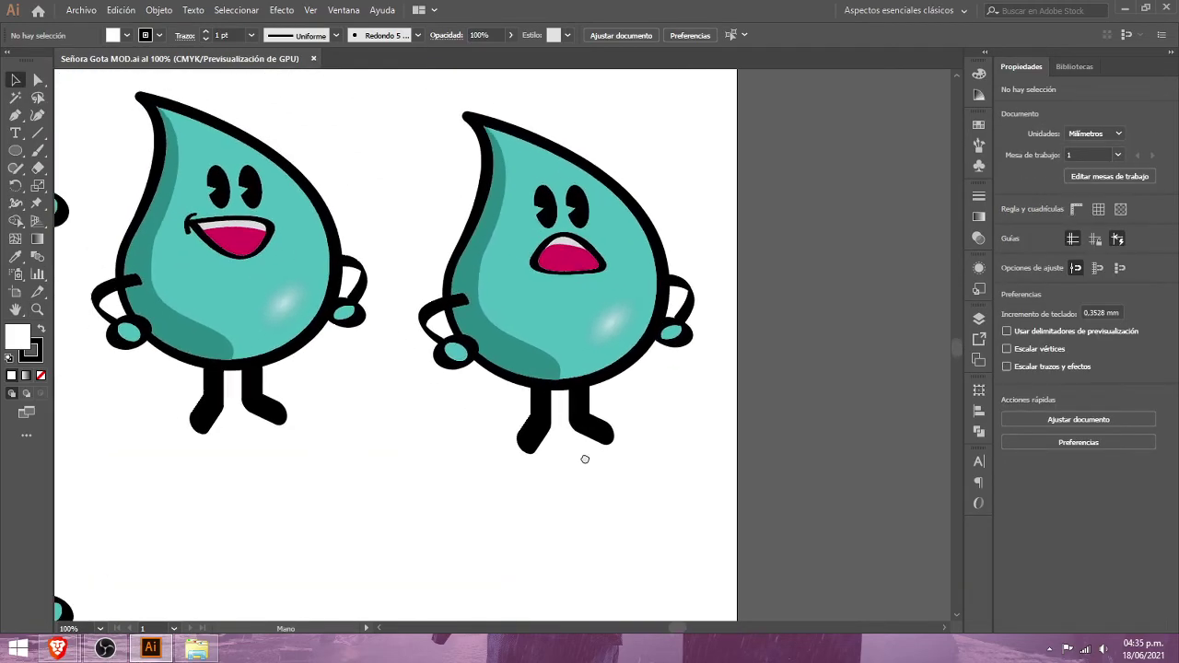
left_click_drag(597, 331, 594, 398)
left_click_drag(674, 456, 398, 183)
left_click_drag(802, 381, 604, 393)
left_click_drag(353, 278, 595, 322)
left_click(821, 382)
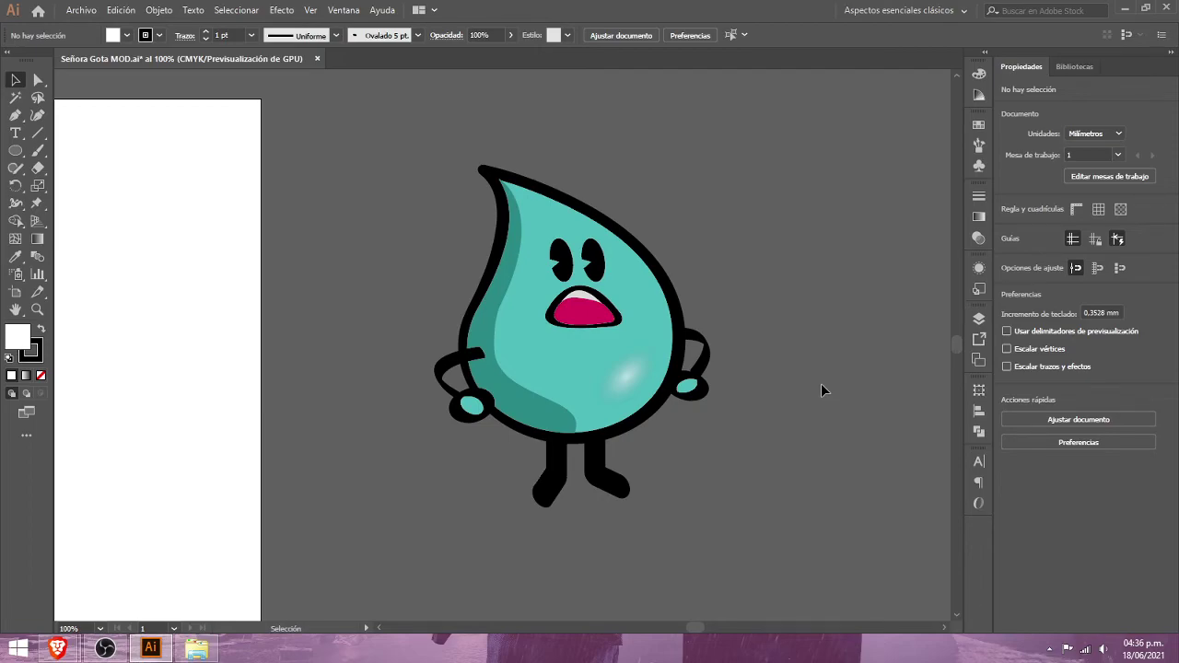
- Switch the document to outline view and zoom out to 33.33% to see all four drop characters
key("a")
key("ctrl+y")
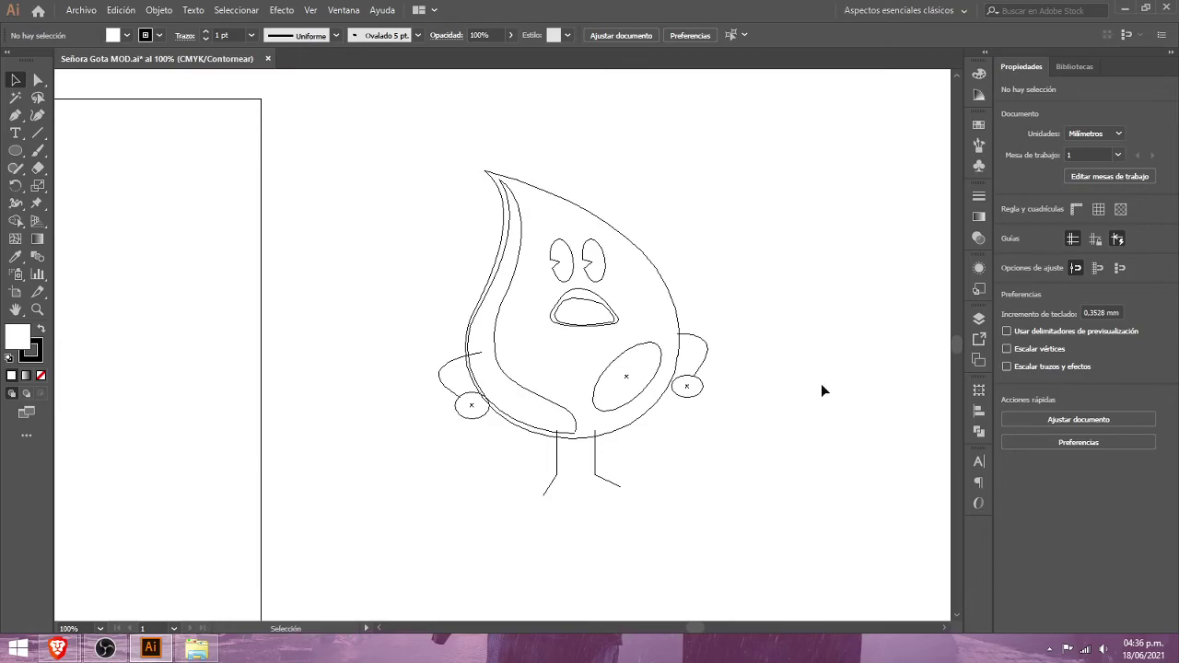
left_click(586, 442, "ctrl+alt")
left_click(587, 442, "ctrl+alt")
left_click(586, 442, "ctrl+alt")
scroll(488, 267, "up", 3)
scroll(488, 267, "left", 3)
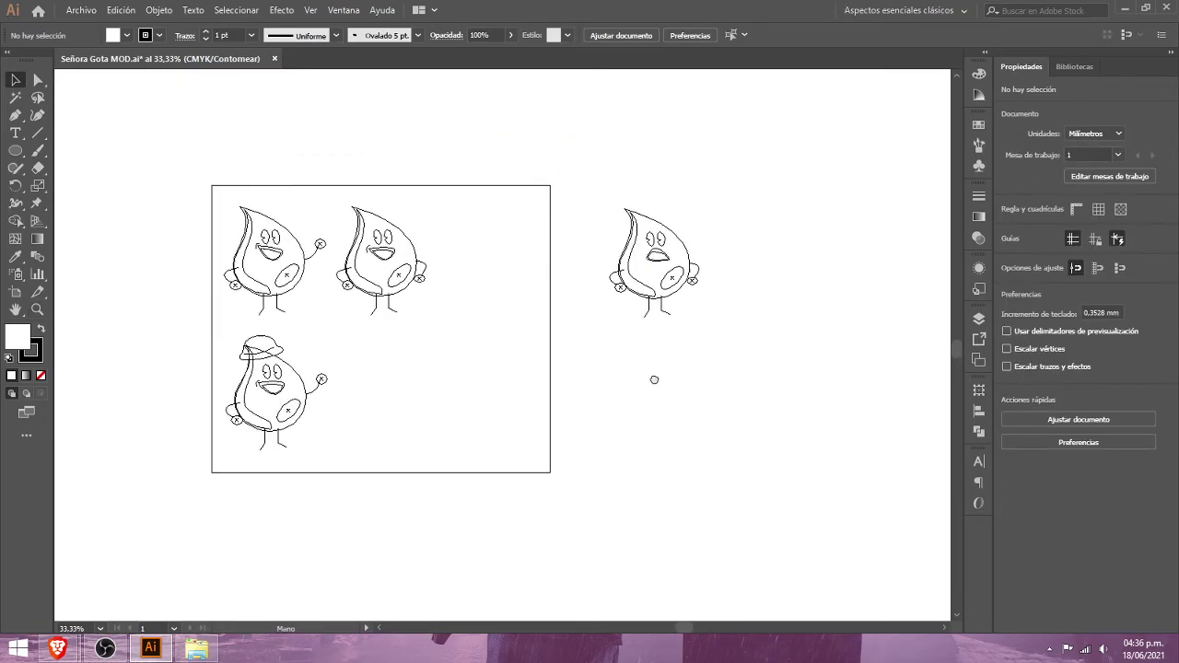
- Zoom in to 150% on the drop character outside the artboard to examine its outline paths
key("z")
left_click(648, 277)
left_click(648, 277)
key("v")
left_click_drag(418, 448, 657, 371)
left_click(384, 441)
key("ctrl+plus")
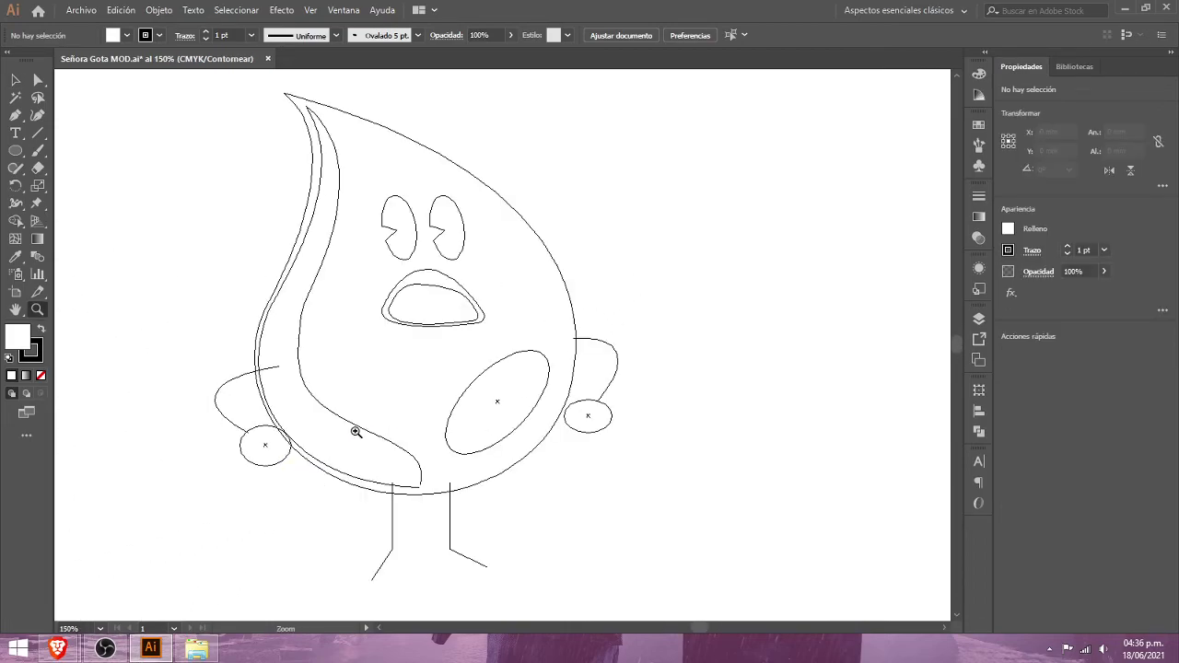
left_click(498, 406)
scroll(498, 419, "up", 1)
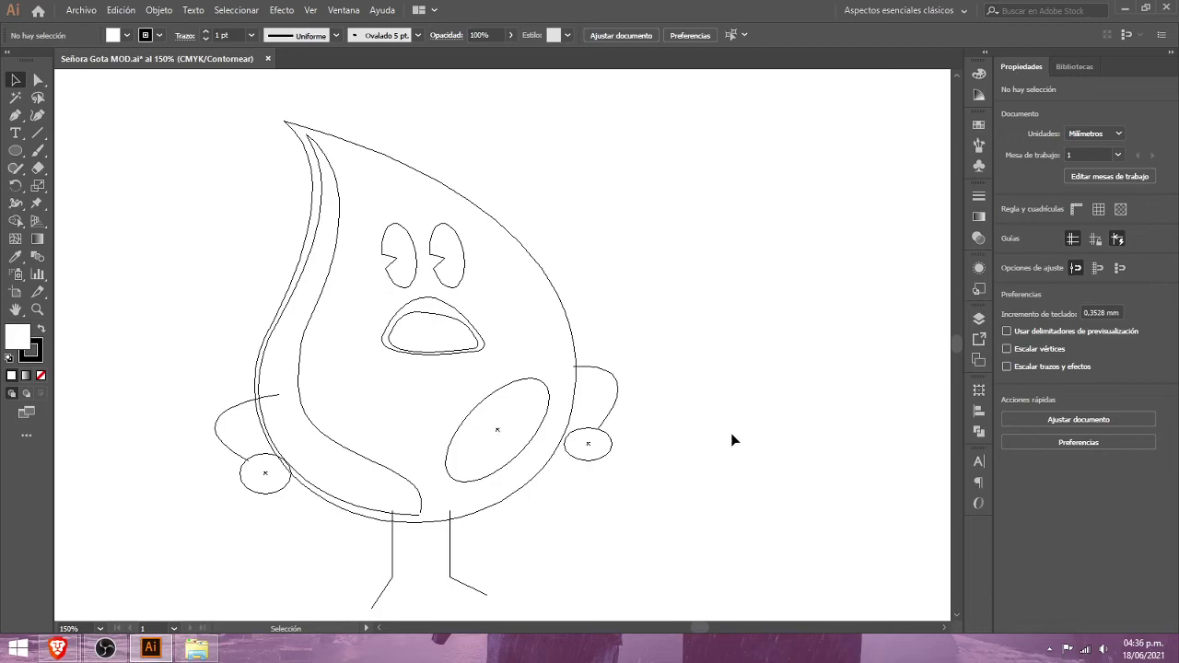
key("space")
left_click_drag(697, 452, 722, 434)
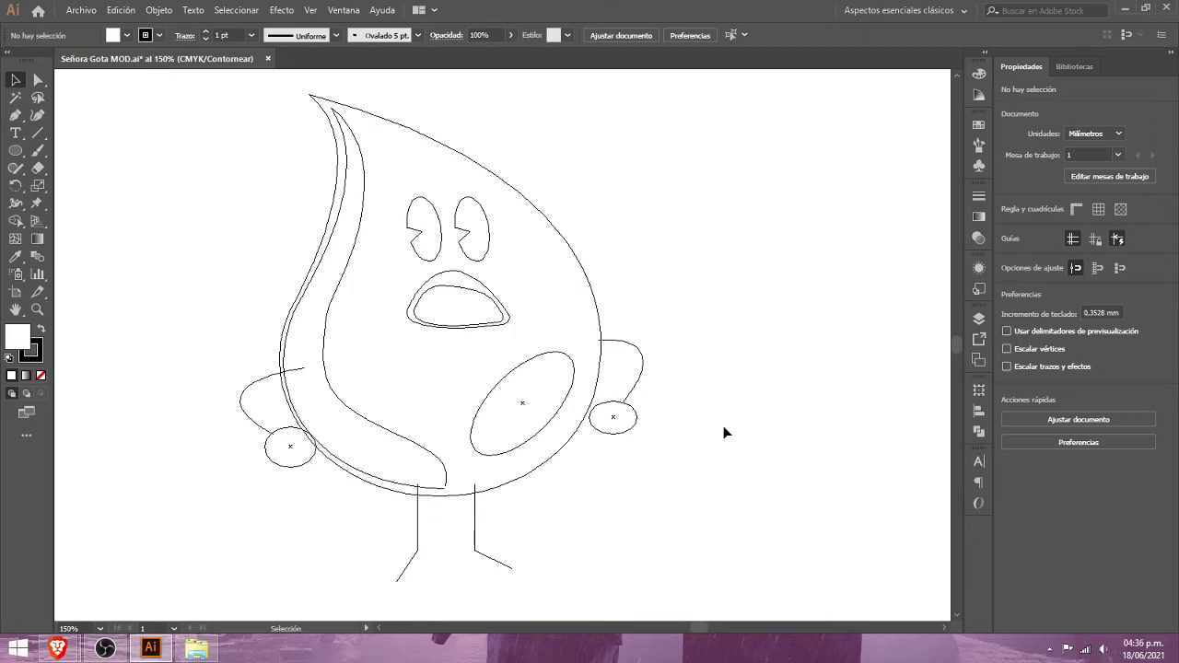
- Return the document to the full-colour GPU preview and view the drop character's body and legs
key("ctrl+y")
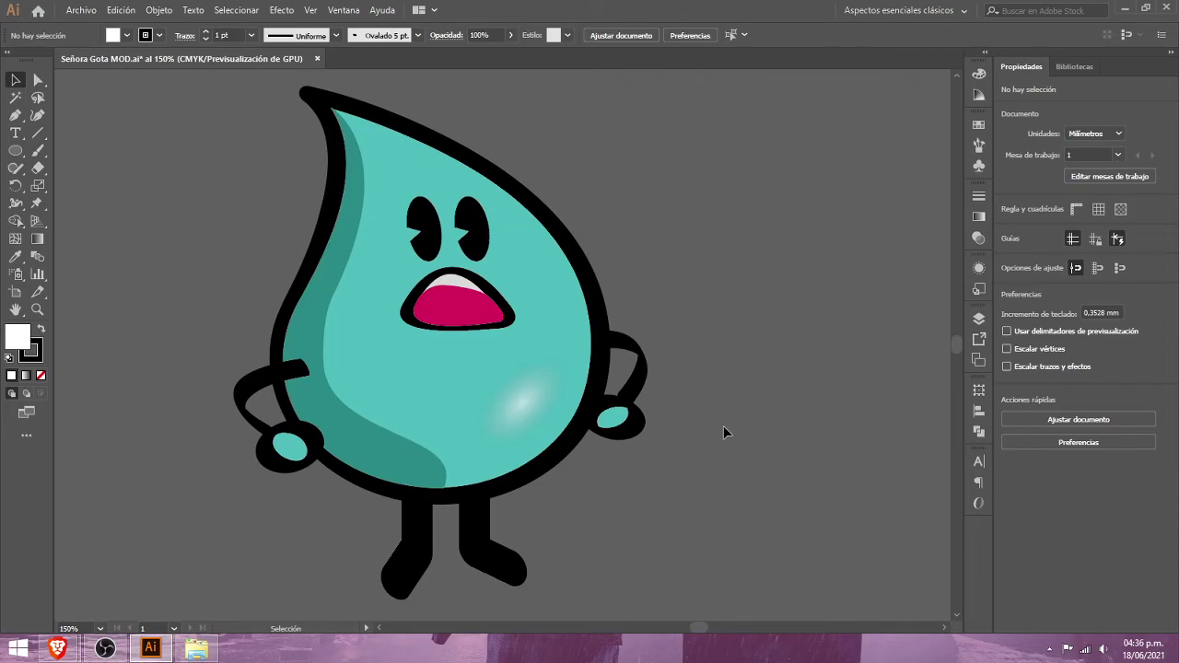
scroll(650, 494, "down", 1)
scroll(650, 495, "left", 1)
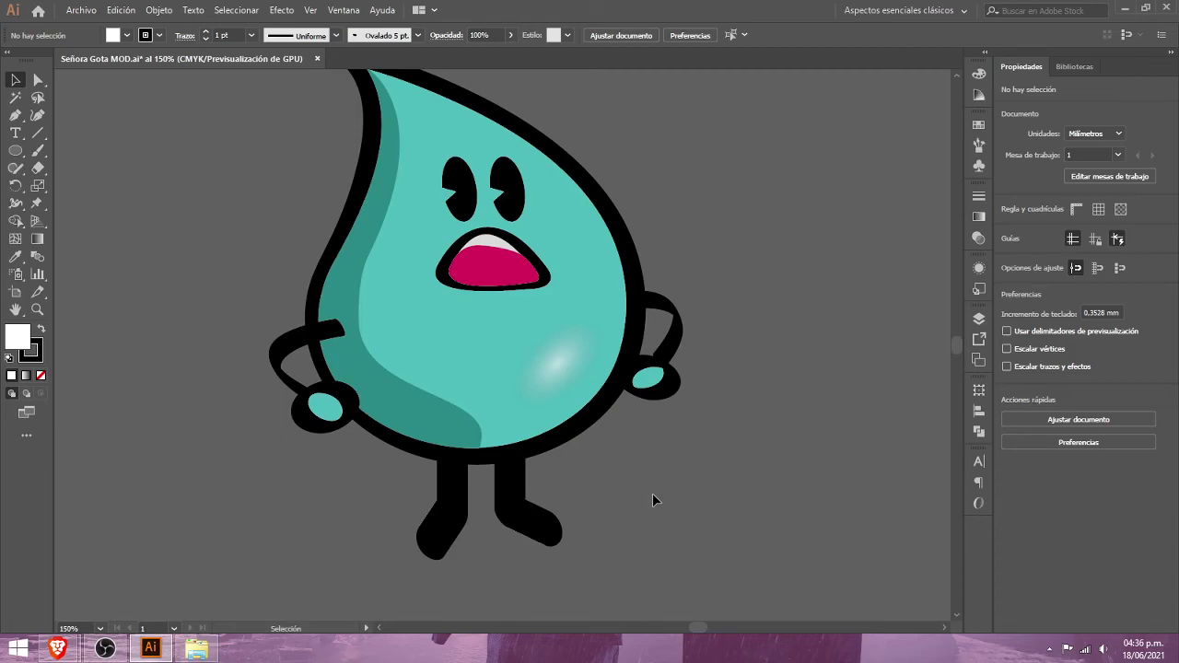
- Select the whole drop character outside the artboard to examine its paths, zoom out to 66.67%, and deselect it
scroll(654, 290, "up", 1)
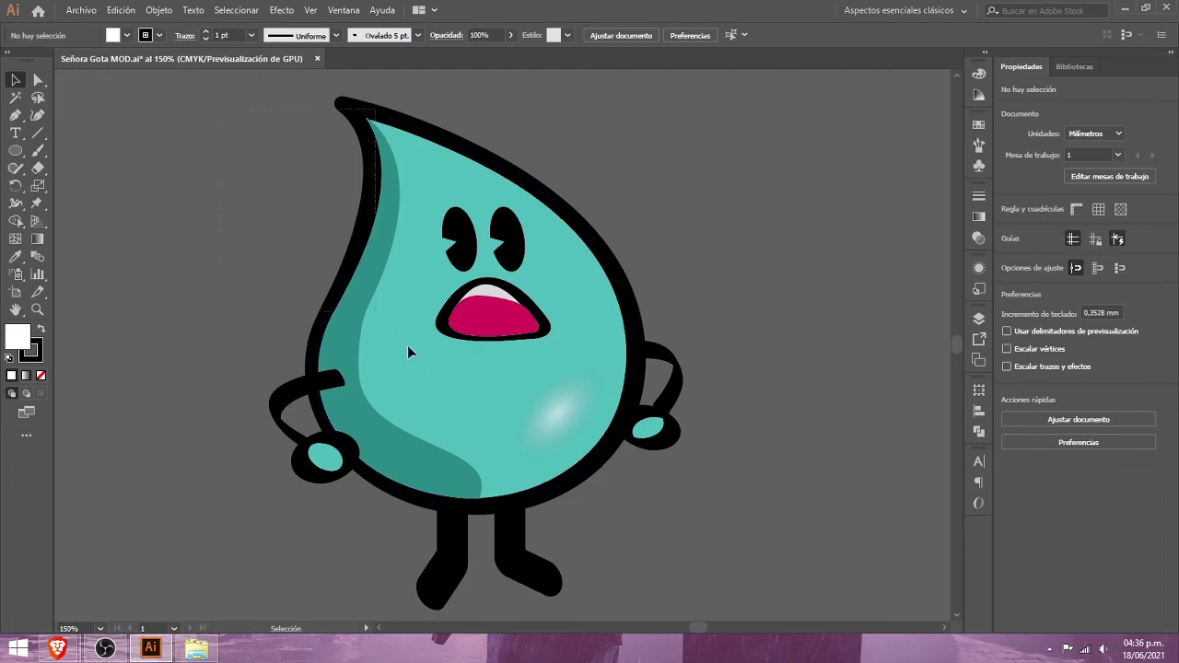
key("ctrl+a")
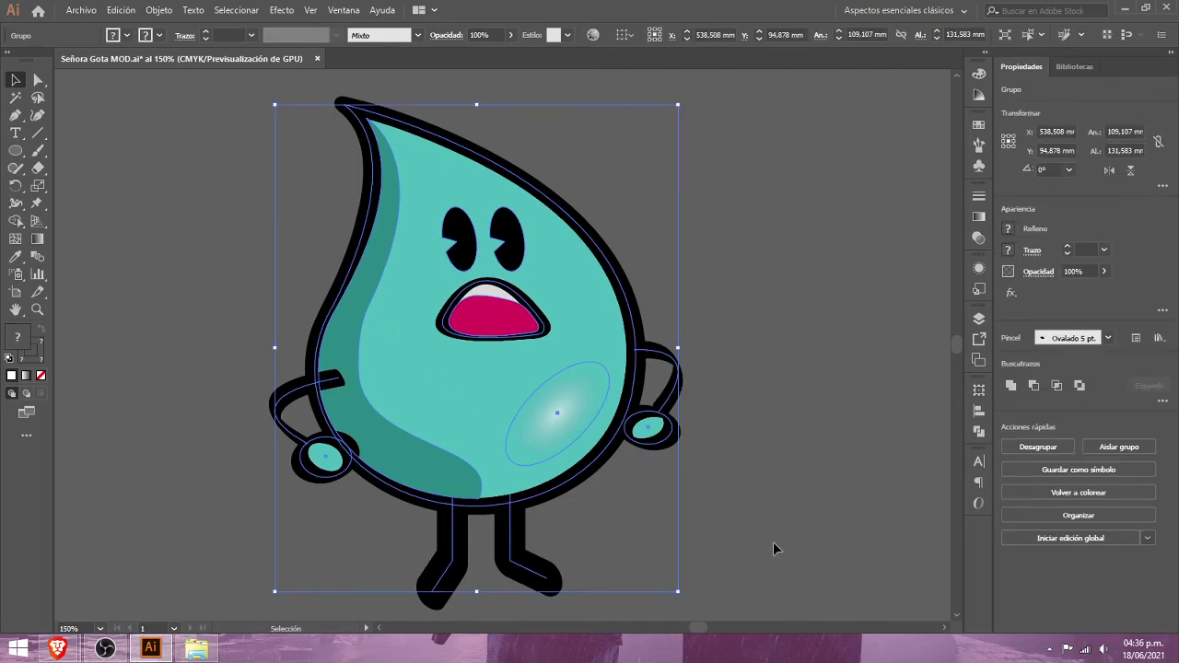
left_click(815, 512)
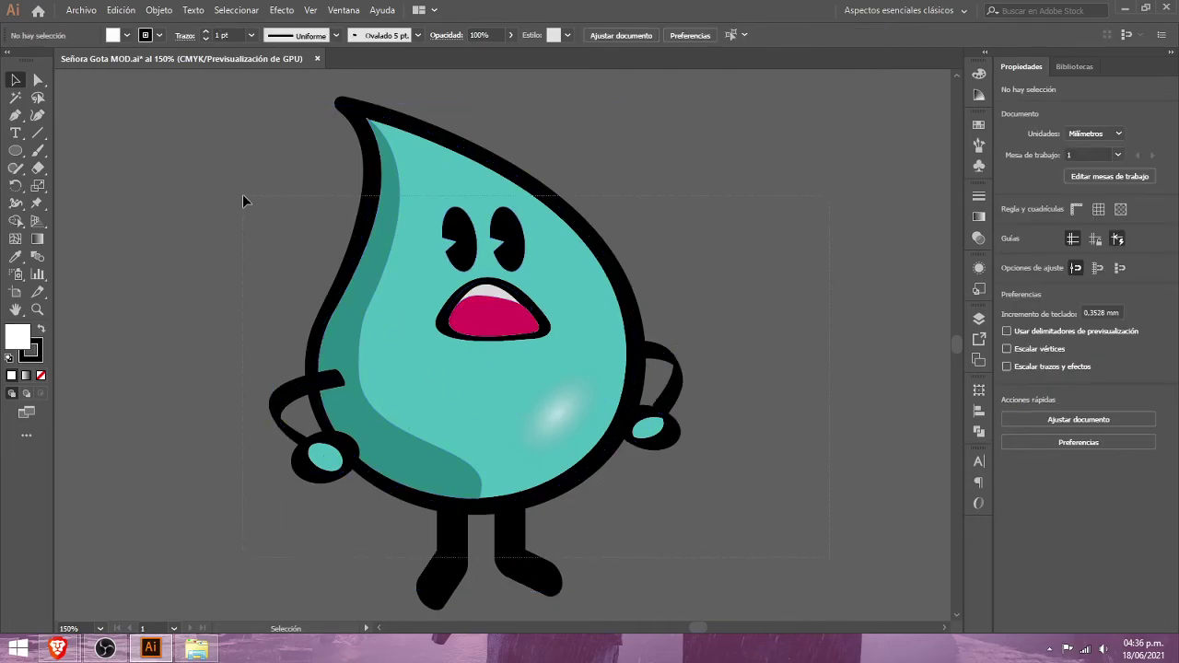
key("ctrl+a")
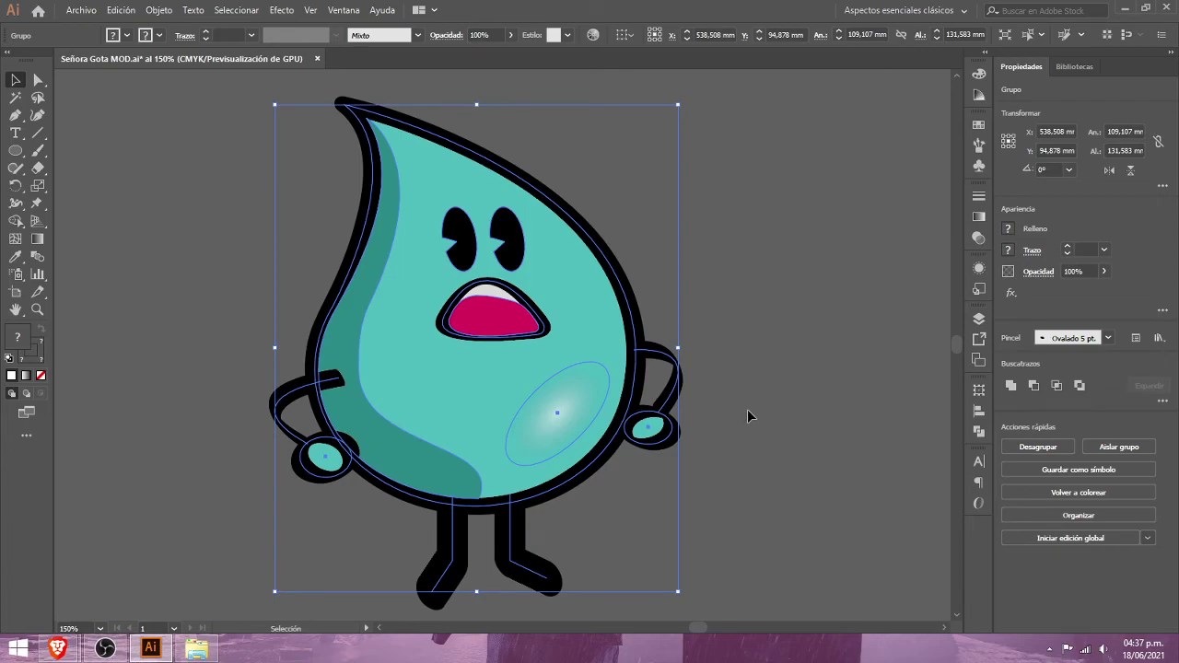
key("ctrl+minus")
key("ctrl+minus")
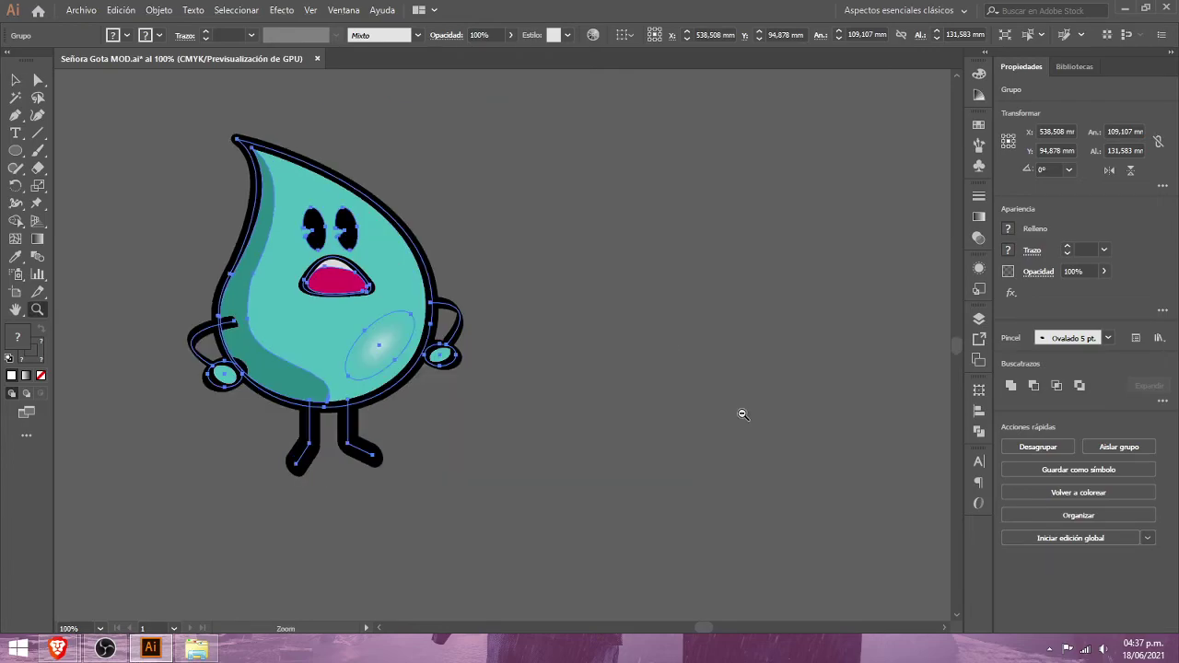
left_click(563, 457)
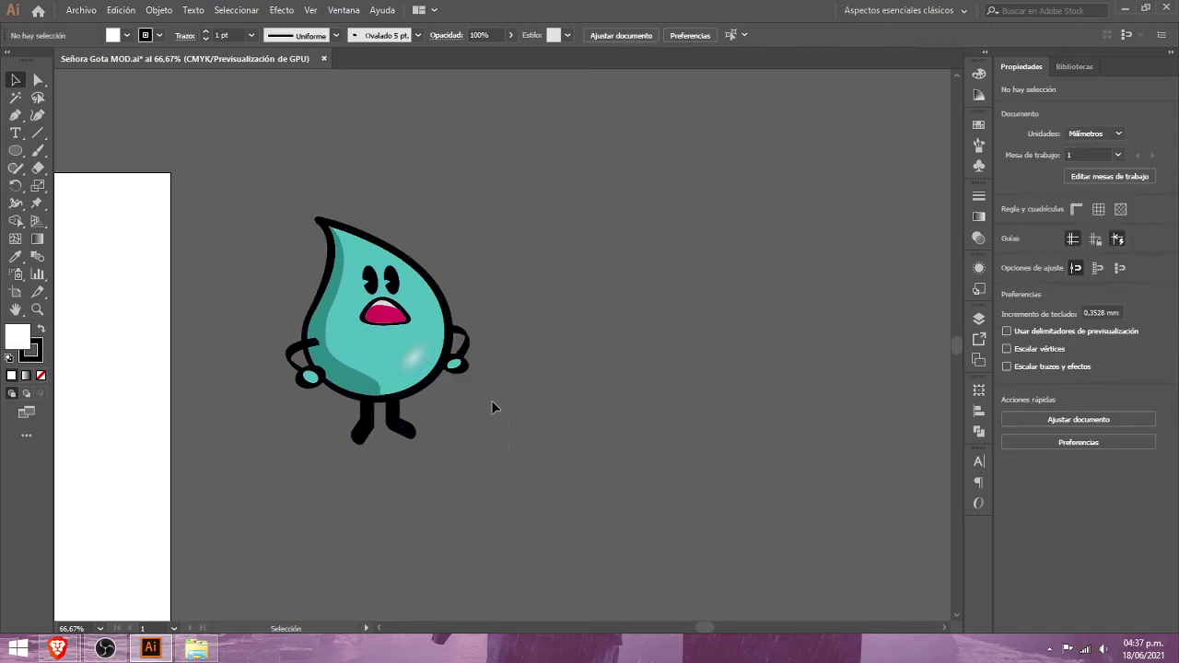
key("ctrl+a")
left_click(695, 369)
- Zoom in to 200% on the drop character and examine its face and body up close
key("z")
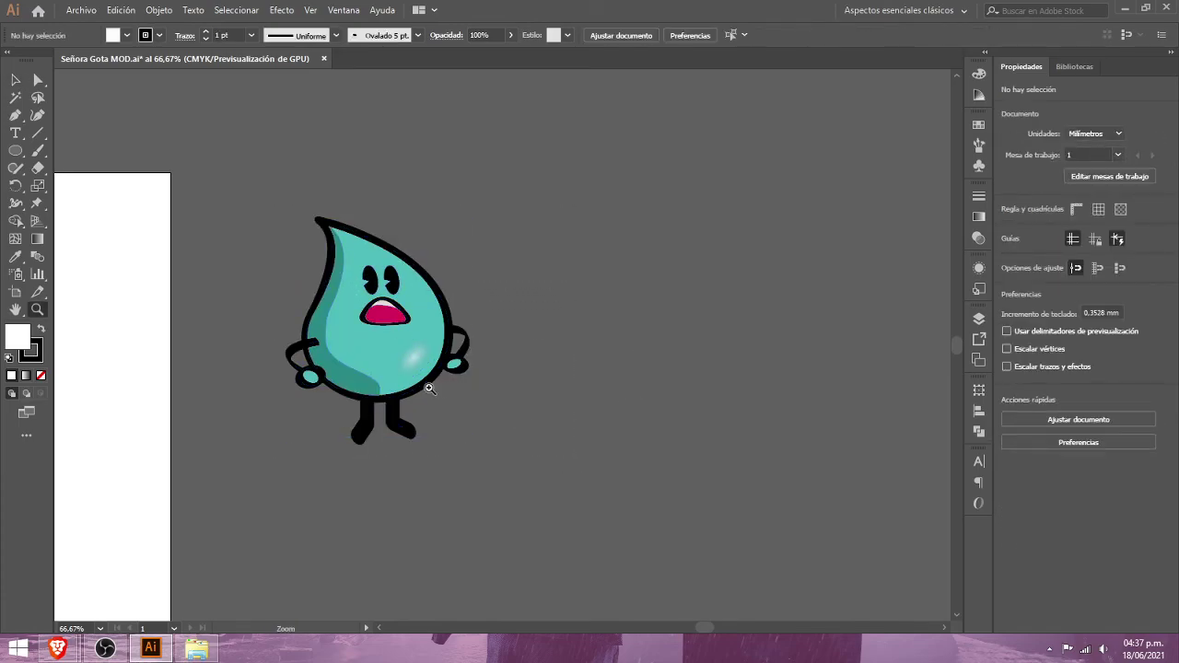
left_click(410, 388)
left_click(410, 387)
left_click(418, 384)
key("v")
left_click_drag(626, 265, 360, 518)
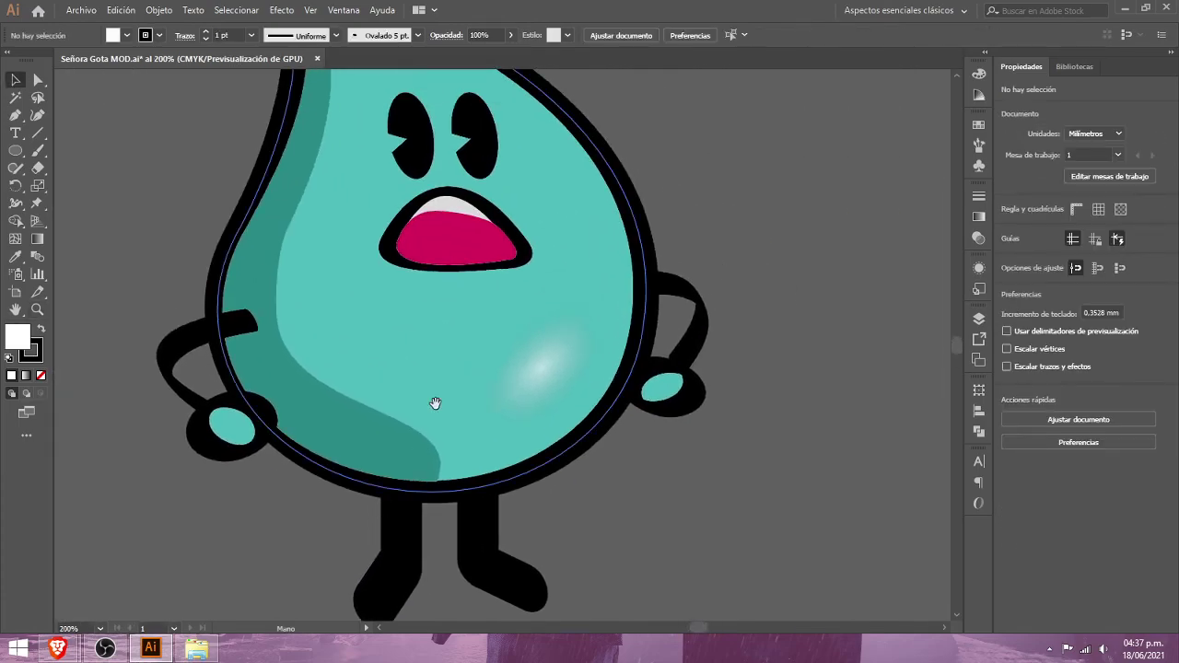
left_click_drag(463, 268, 488, 397)
left_click_drag(485, 332, 502, 357)
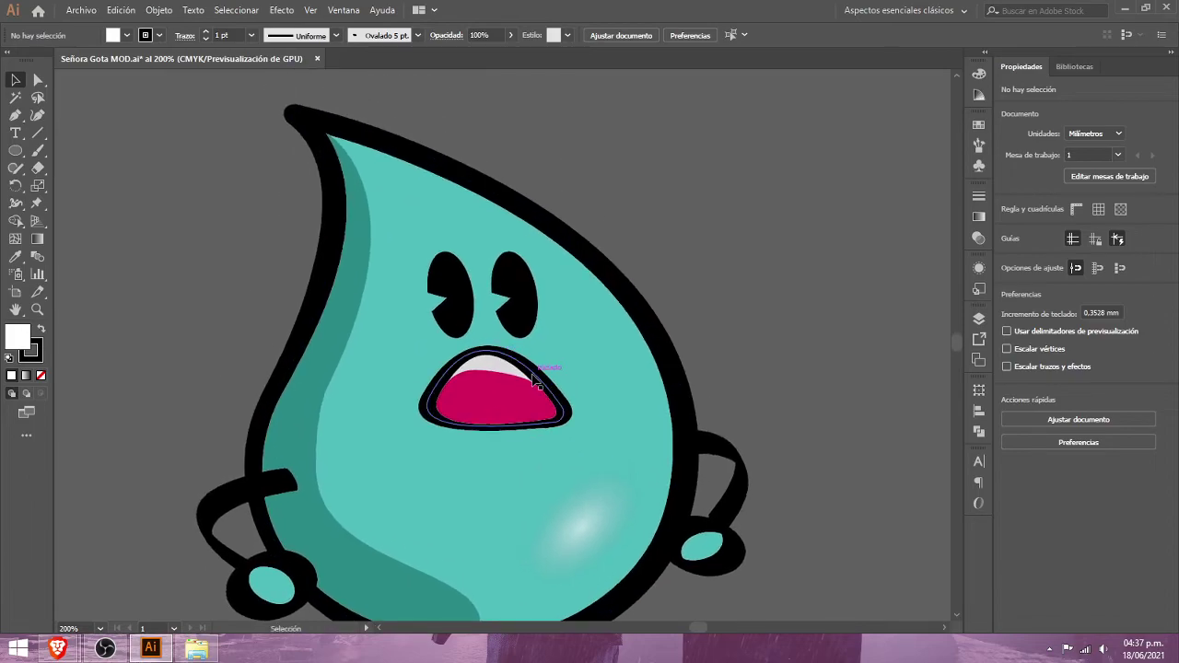
- Zoom out to 100%, select the entire drop character to inspect its paths, and clear the selection
key("z")
left_click(532, 375, "alt")
left_click(532, 374, "alt")
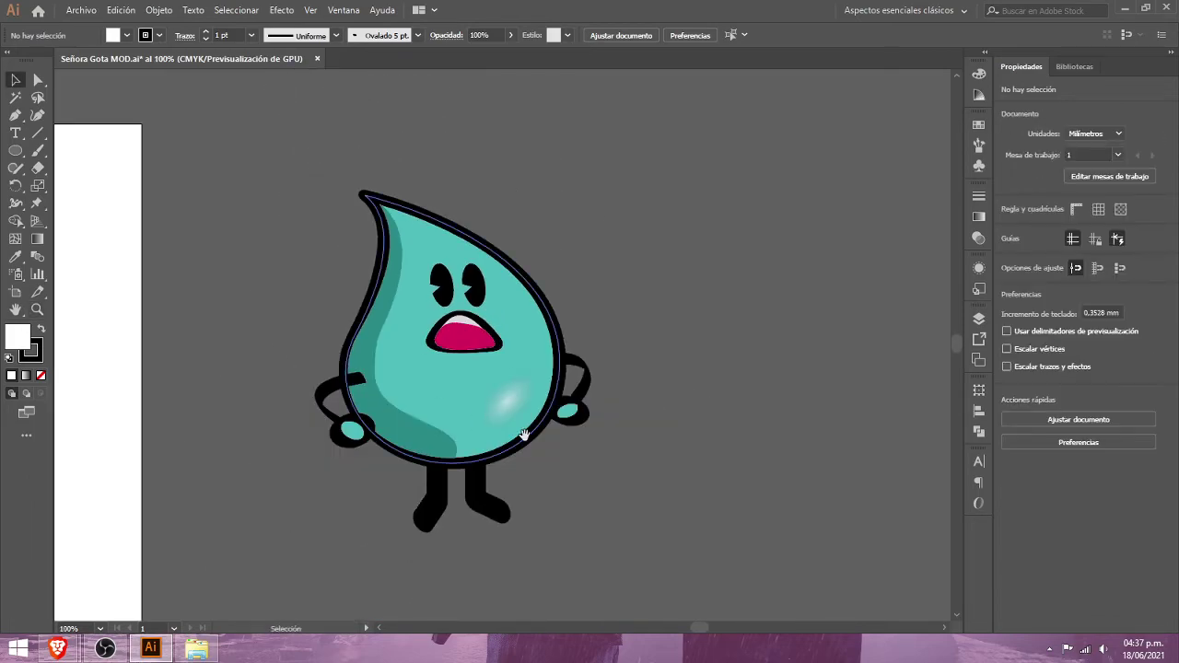
key("v")
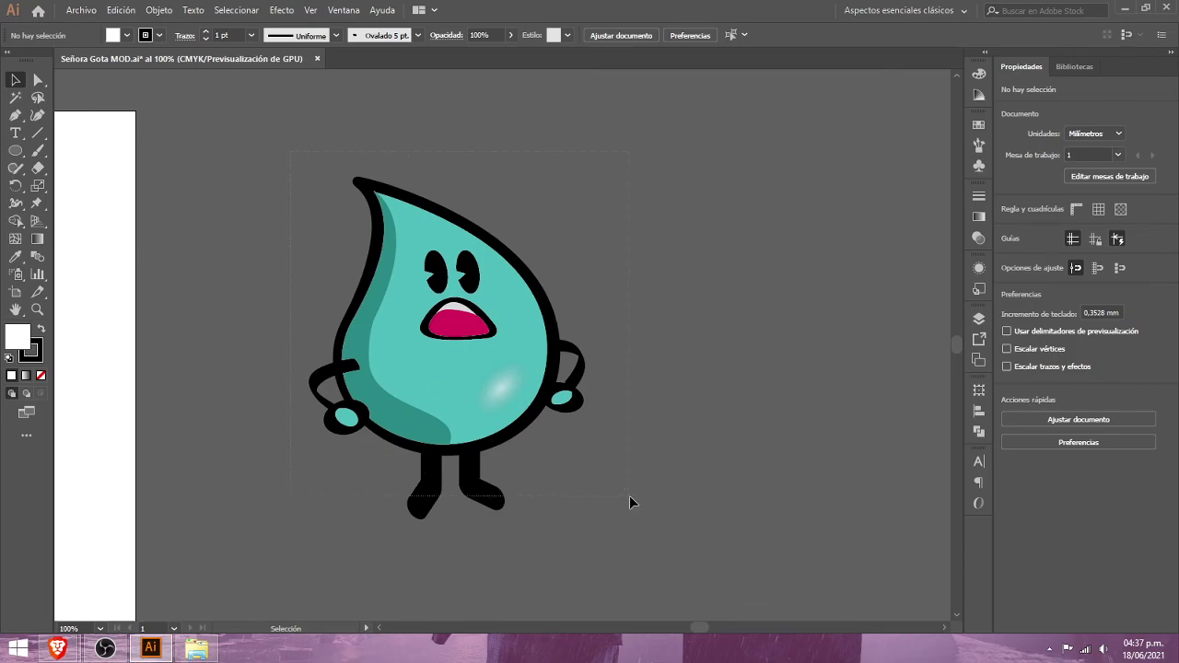
key("ctrl+a")
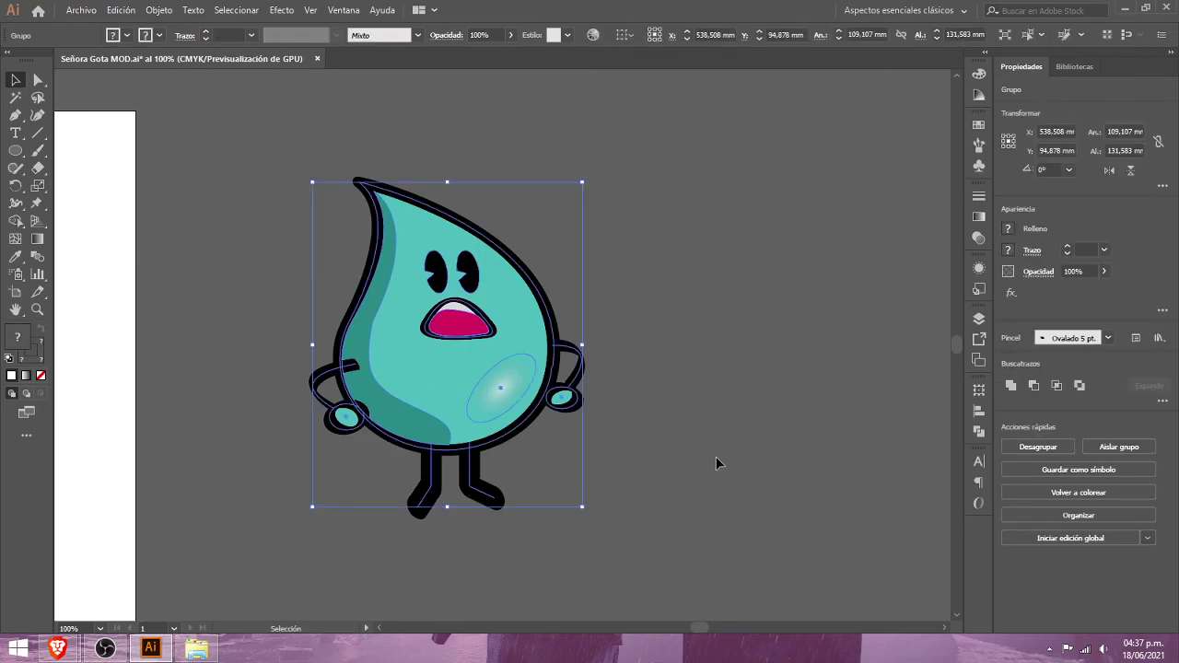
left_click(715, 456)
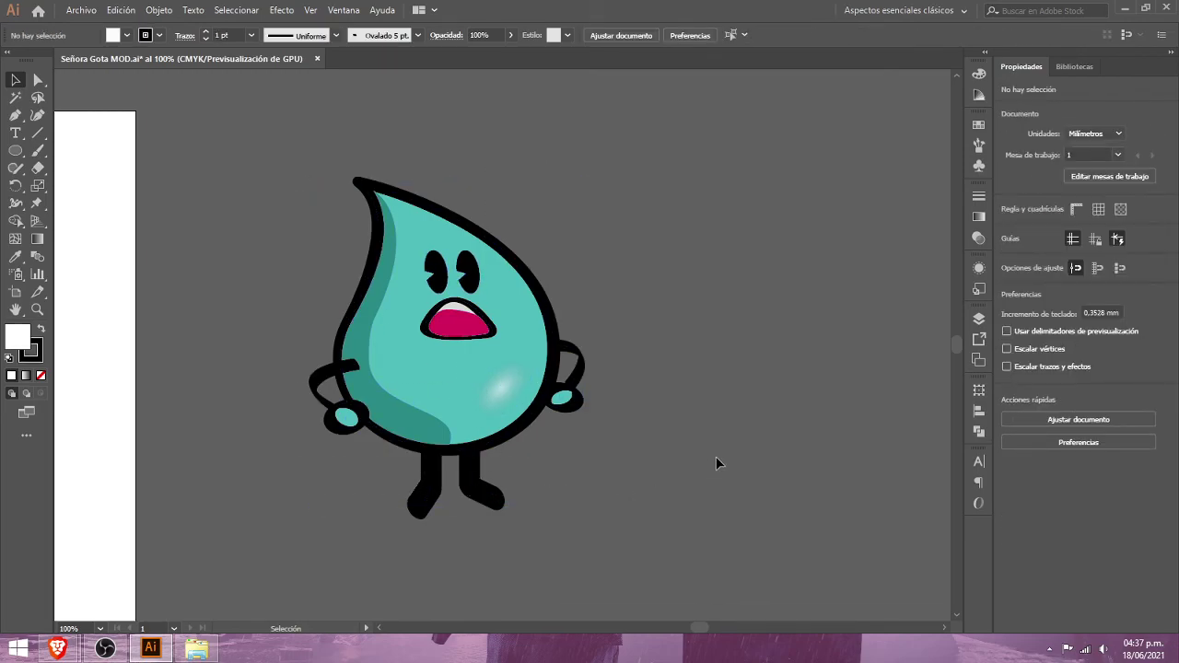
- Undo the drop character's move off the artboard, view all four characters at 50%, and deselect it
key("ctrl+z")
key("ctrl+z")
key("ctrl+z")
key("ctrl+z")
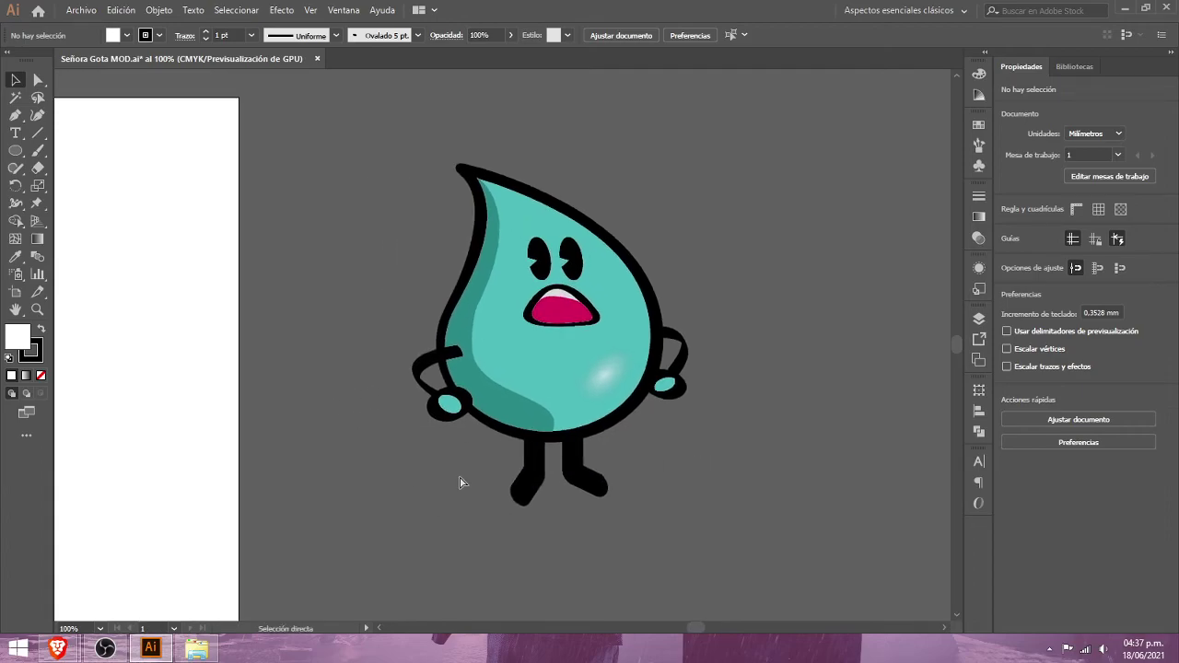
key("ctrl+minus")
key("ctrl+minus")
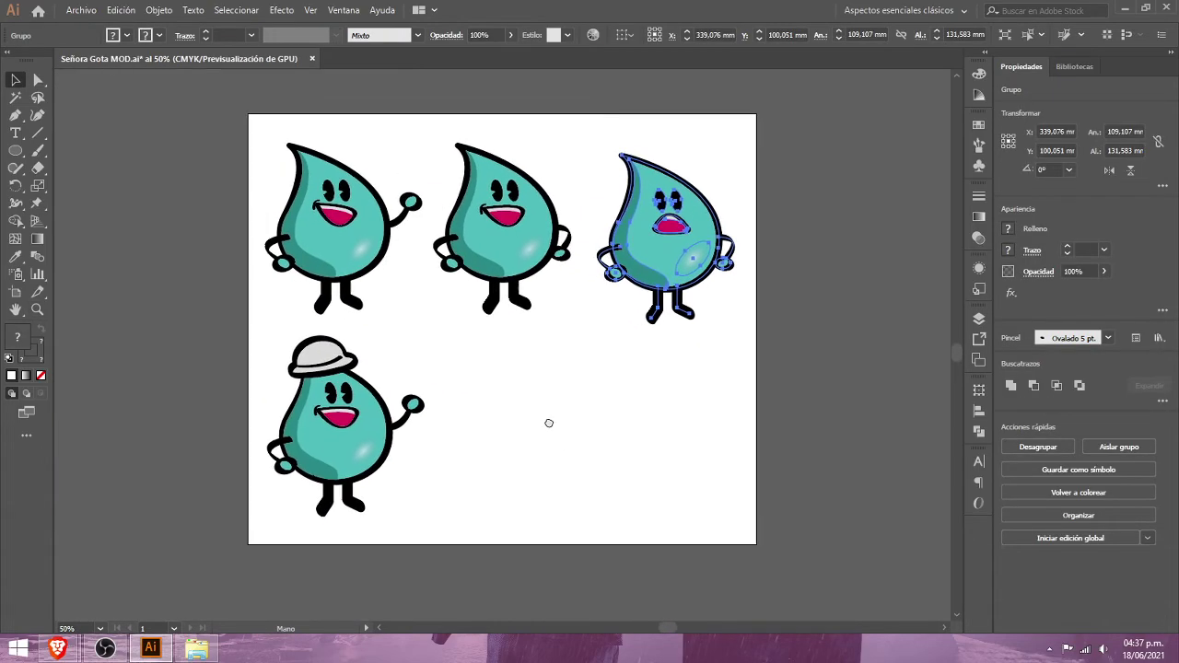
left_click(670, 447)
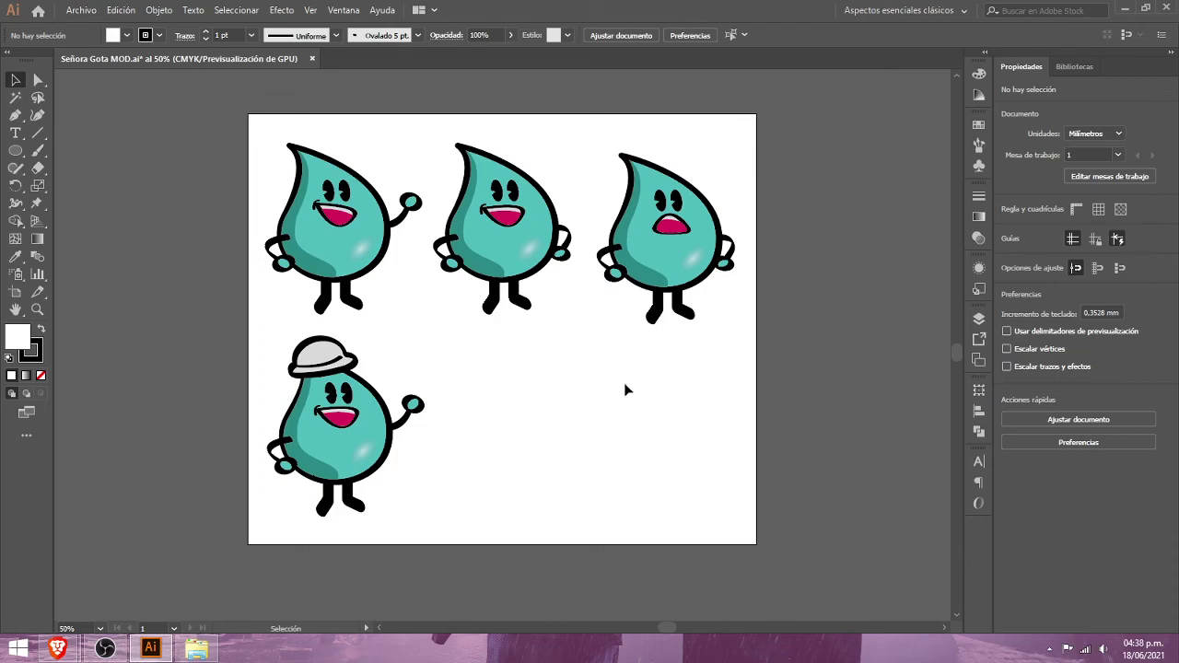
- Close the Señora Gota MOD.ai document without saving the changes
left_click(312, 58)
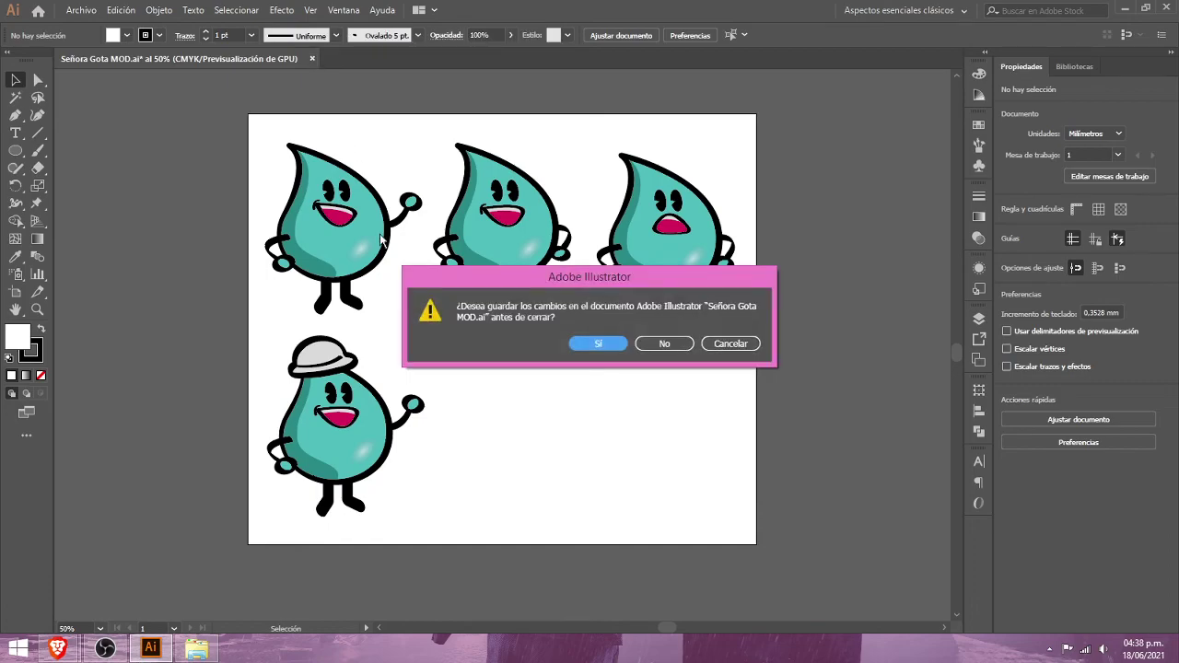
left_click(650, 344)
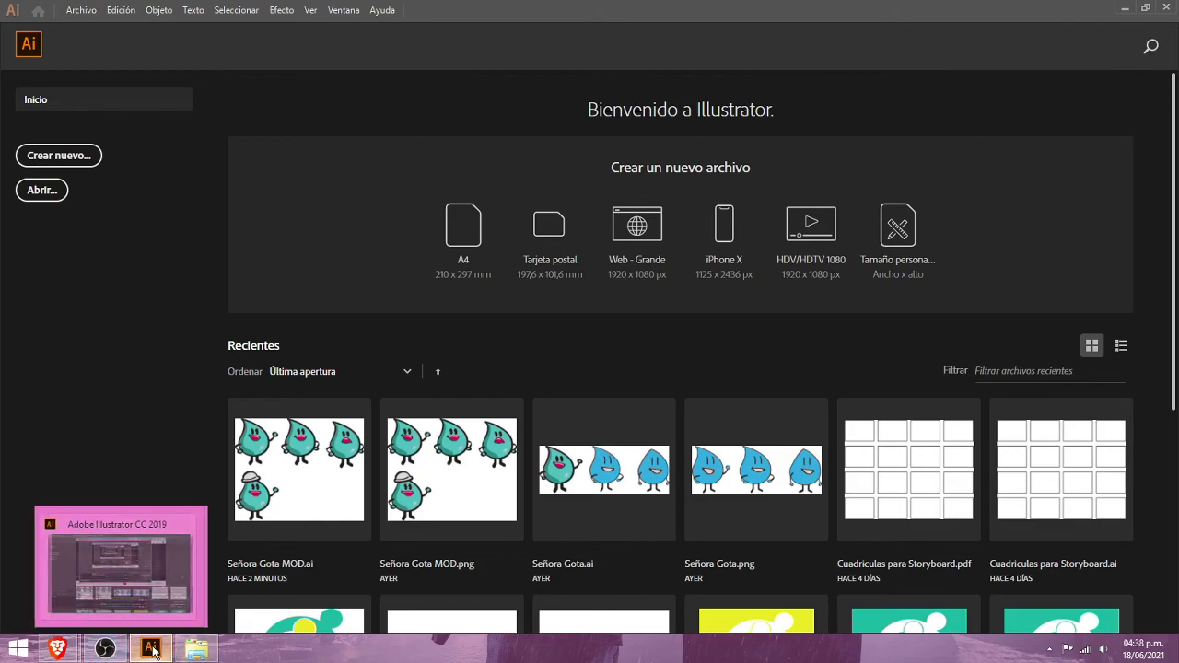
- Switch to the Google Meet call in the Brave browser and stop presenting the screen
mouse_move(55, 649)
left_click(87, 594)
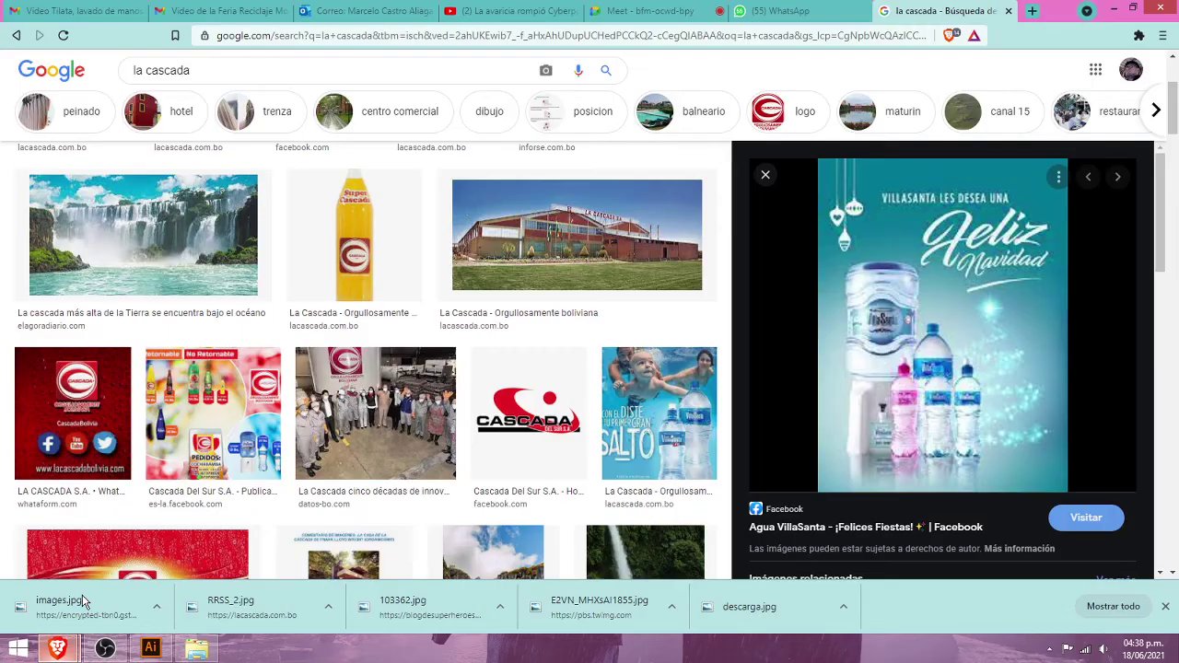
left_click(825, 9)
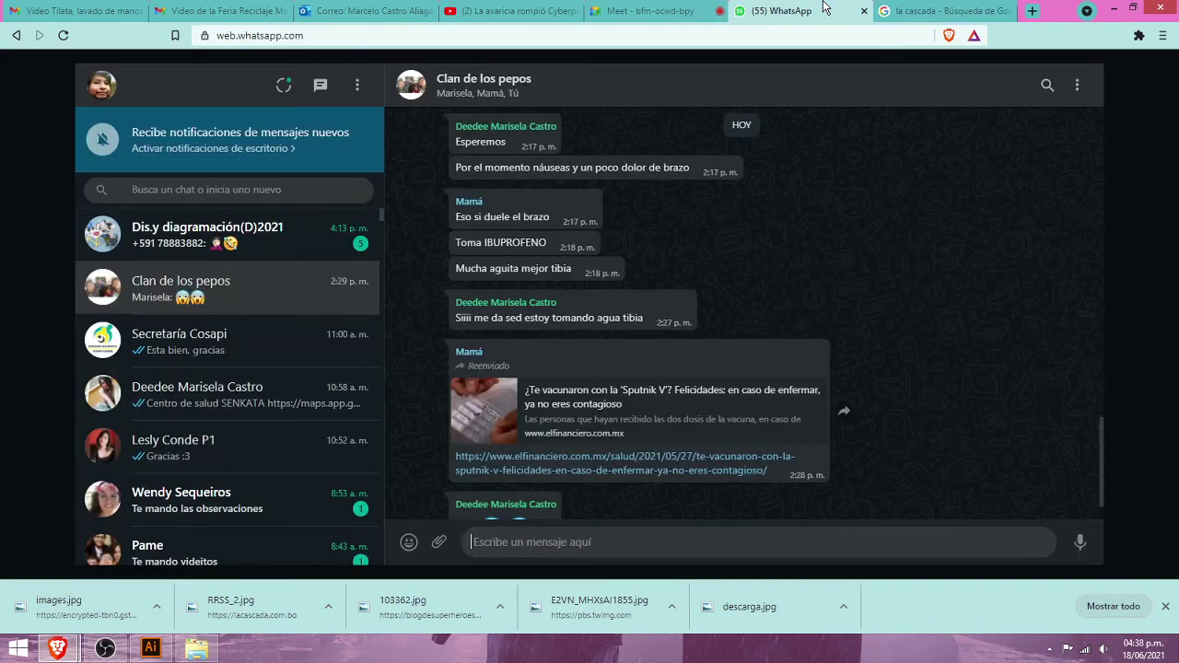
left_click(921, 11)
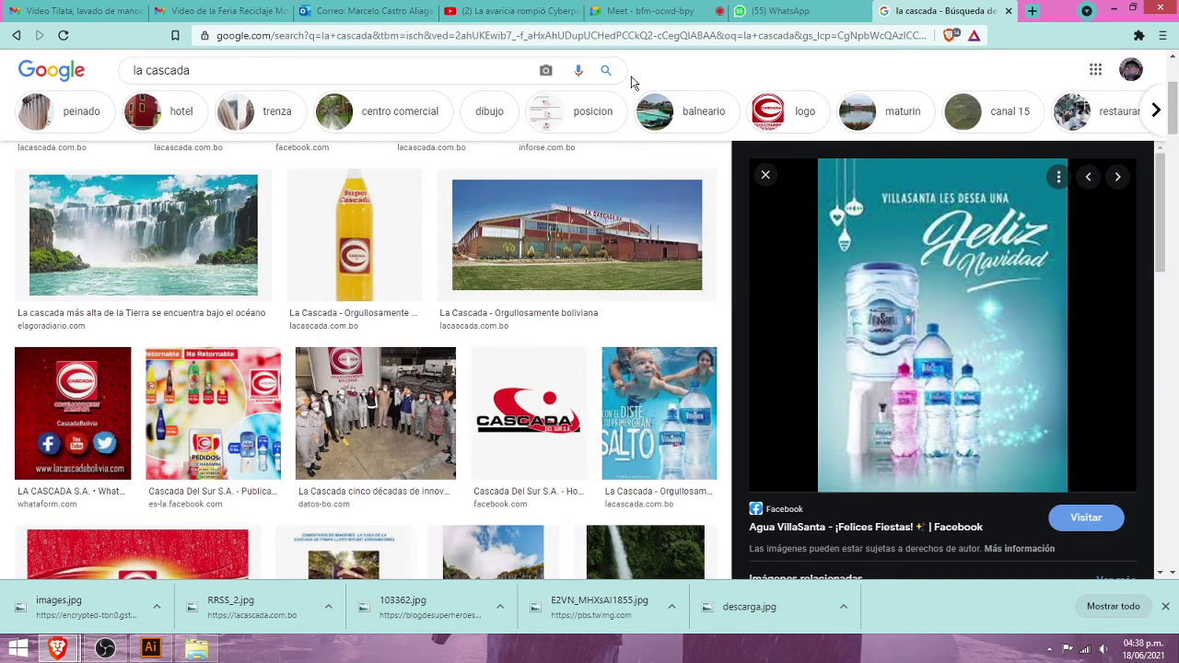
left_click(622, 10)
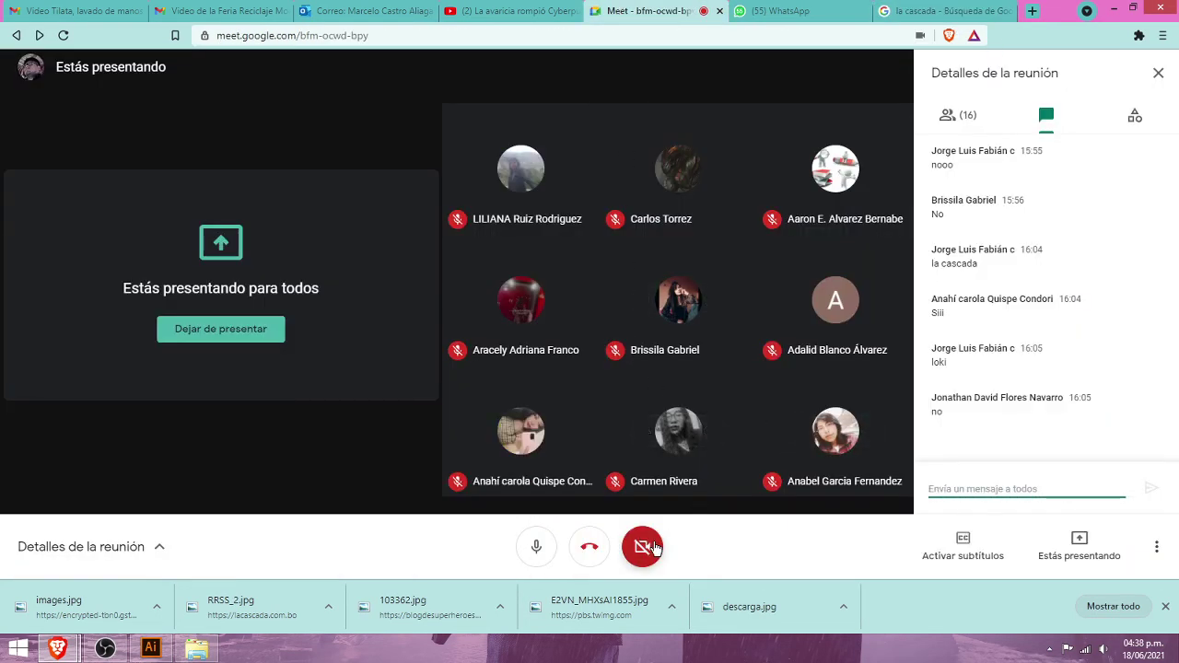
left_click(1085, 557)
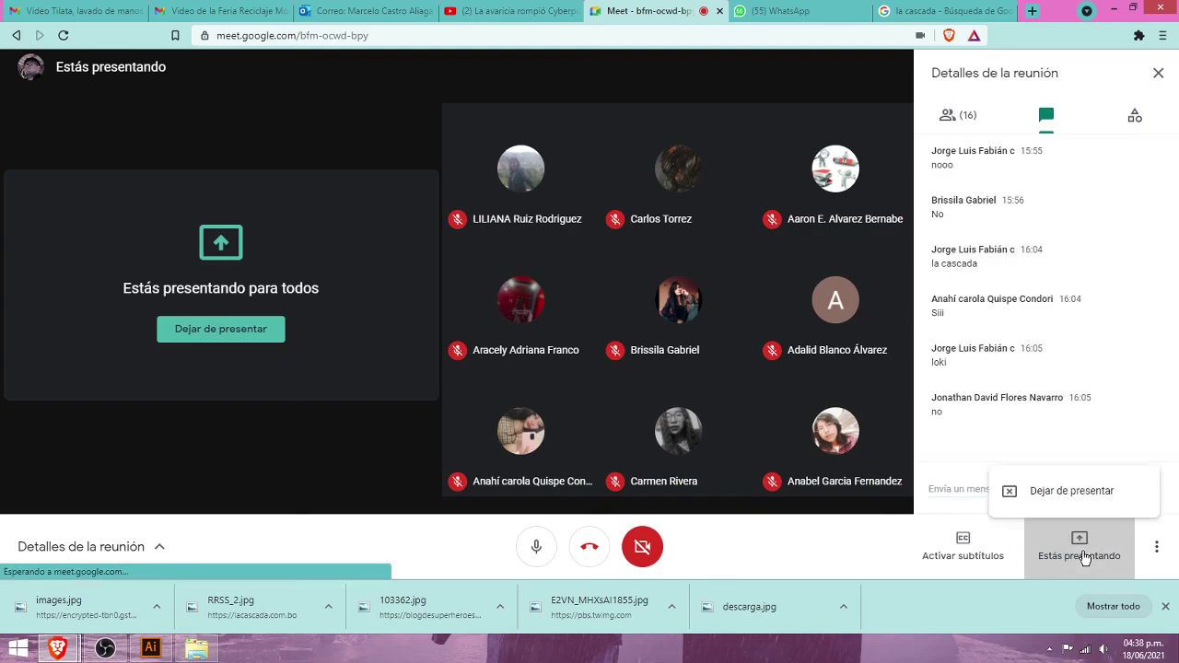
left_click(1067, 479)
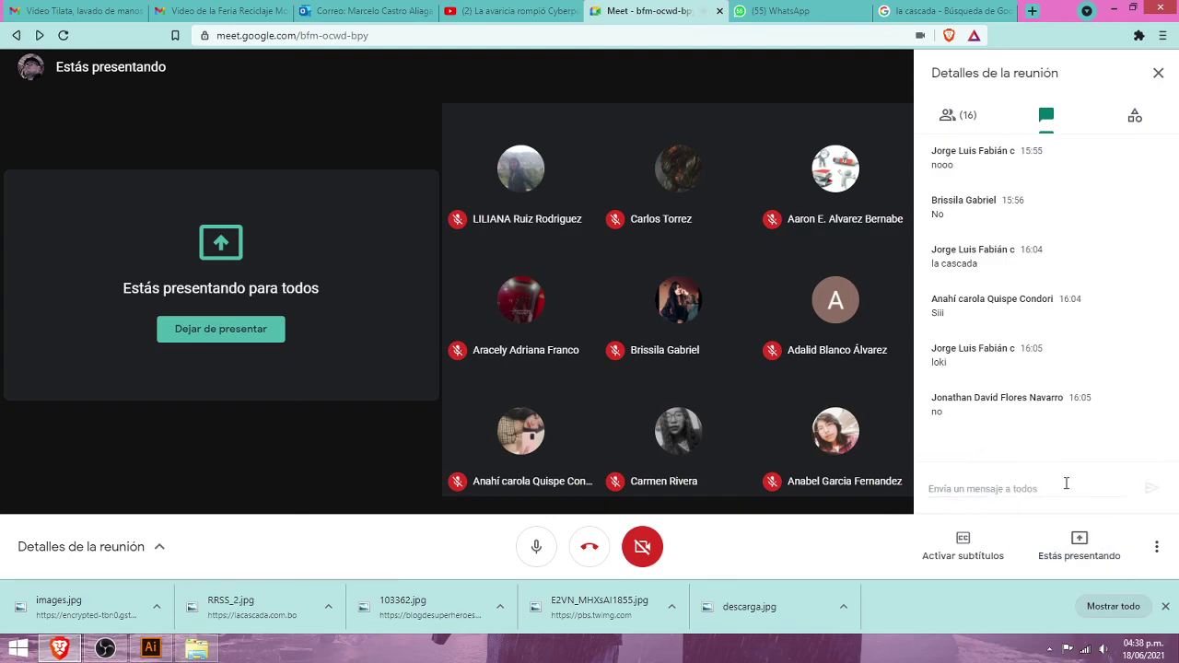